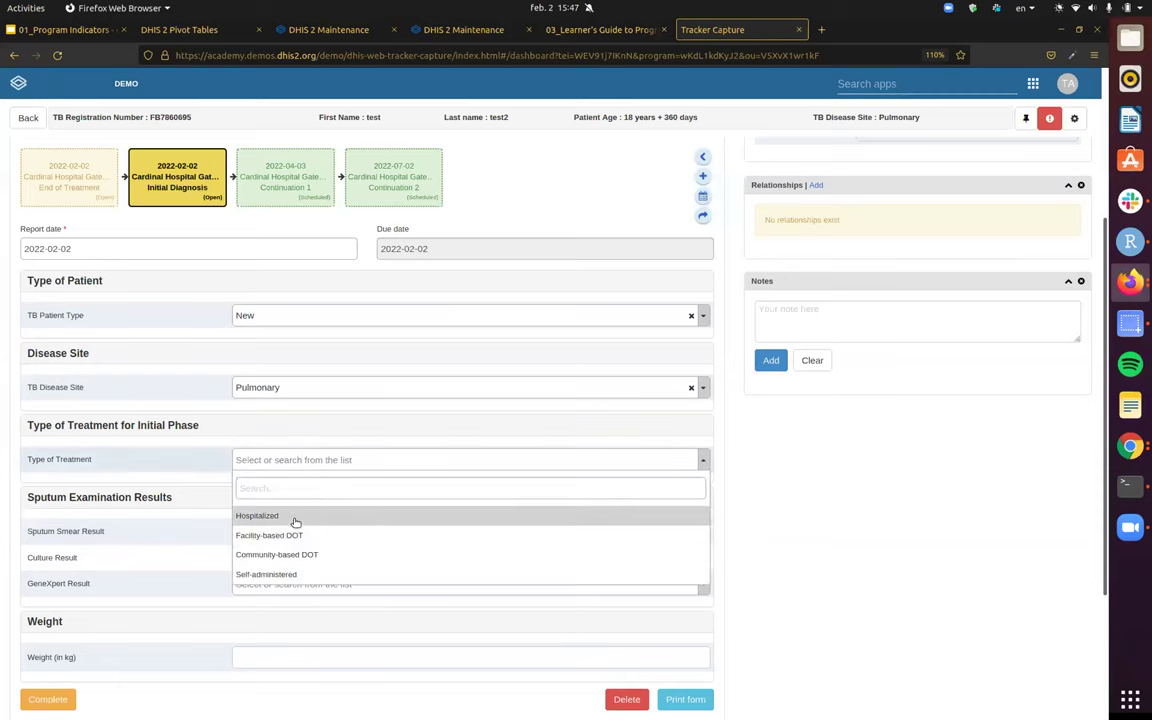
- Set the type of treatment for the Initial Diagnosis event to Hospitalized
left_click(270, 519)
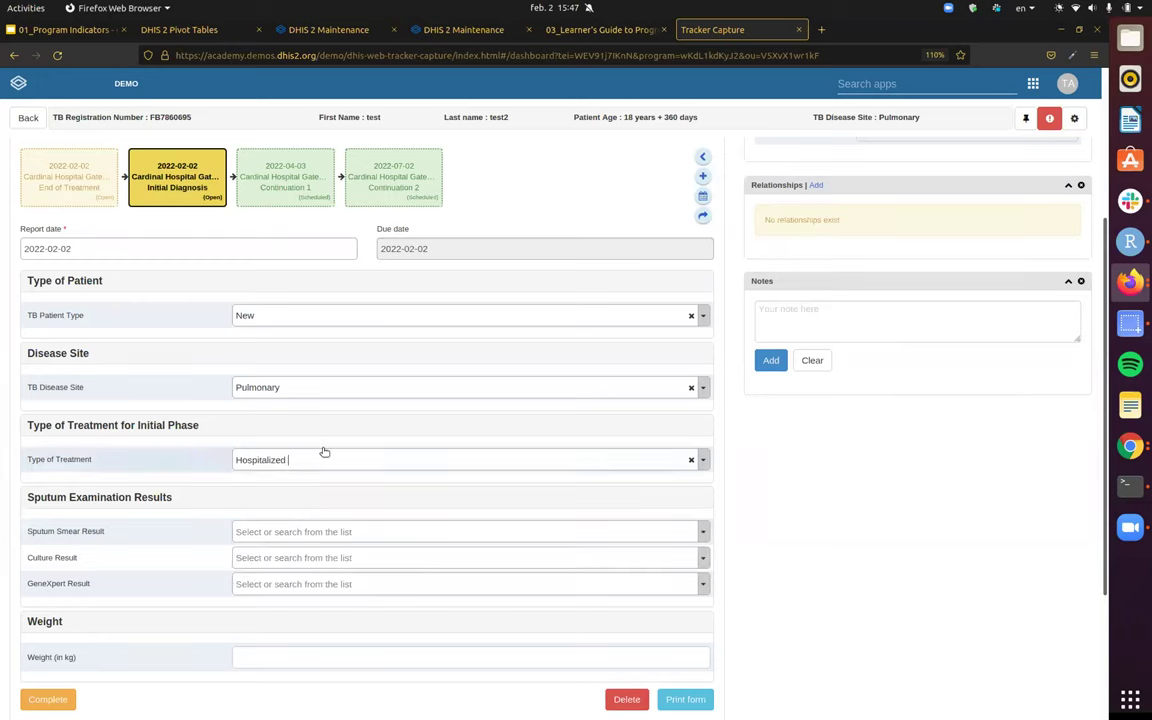
left_click(265, 461)
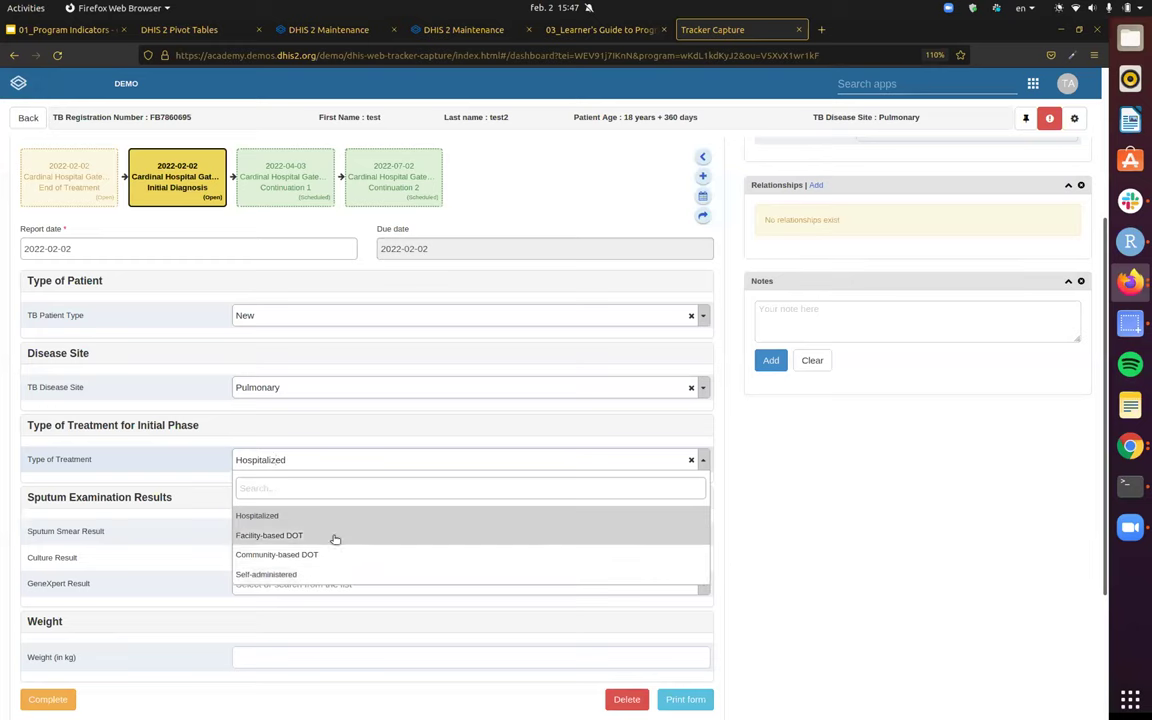
left_click(313, 465)
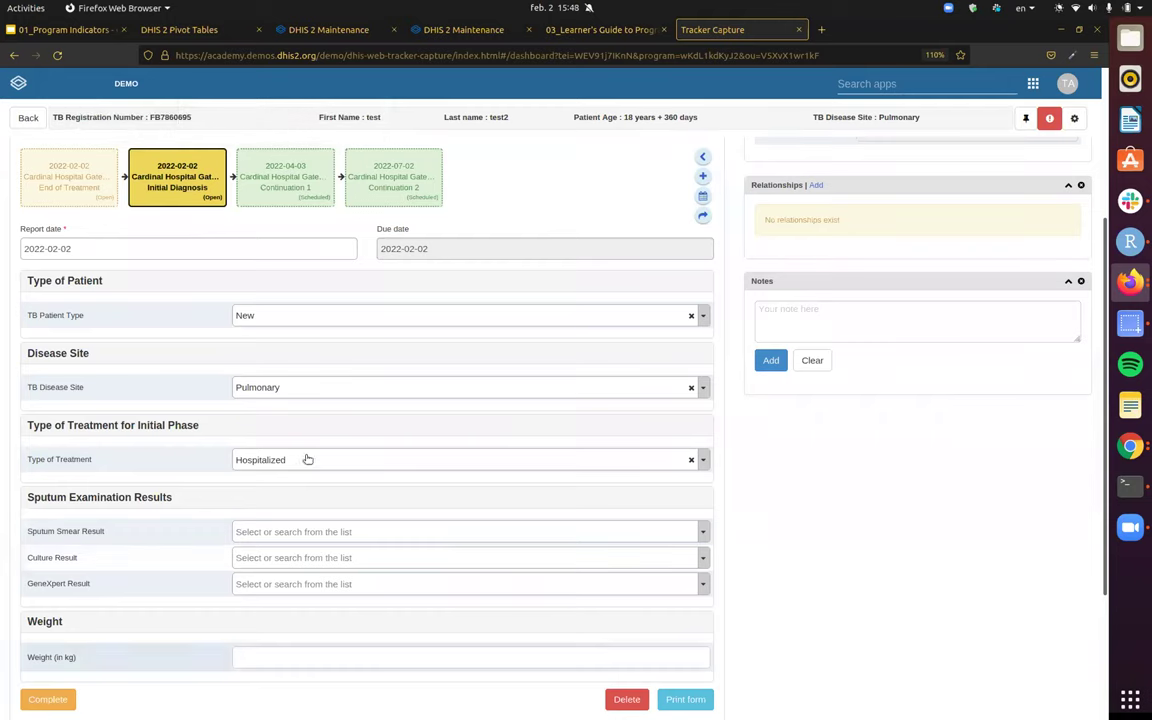
- In the Continuation 1 event, set the report date to 2022-02-02 and the type of treatment to Hospitalized
left_click(308, 178)
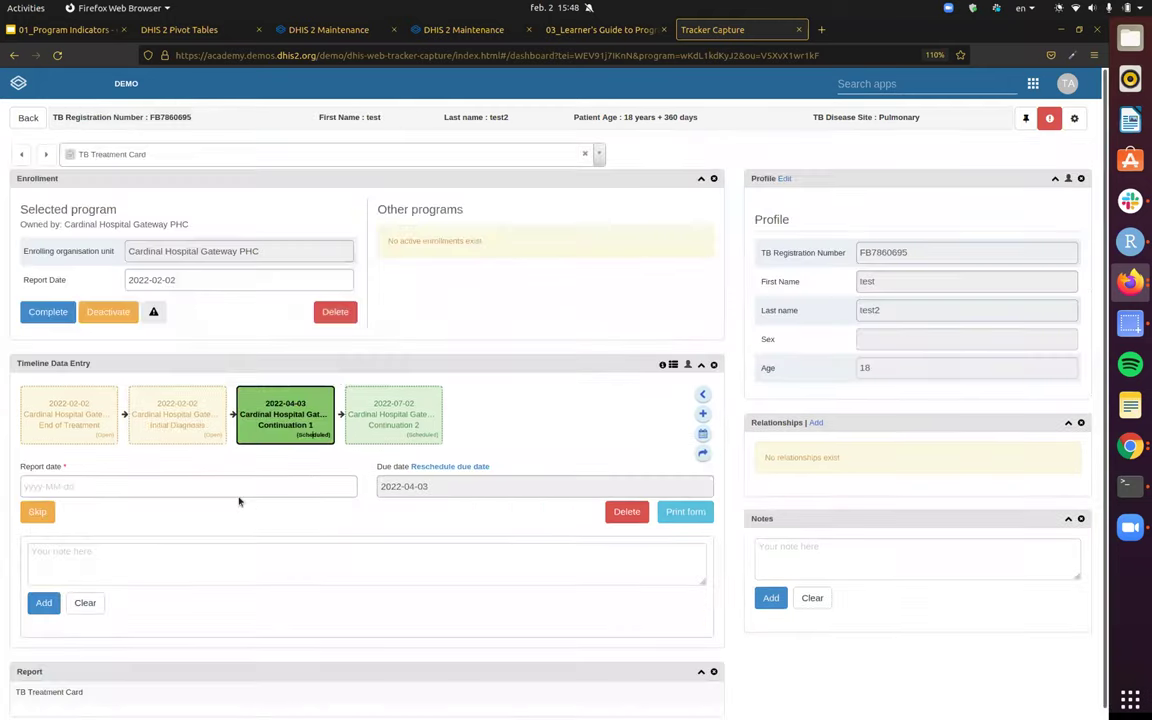
left_click(160, 485)
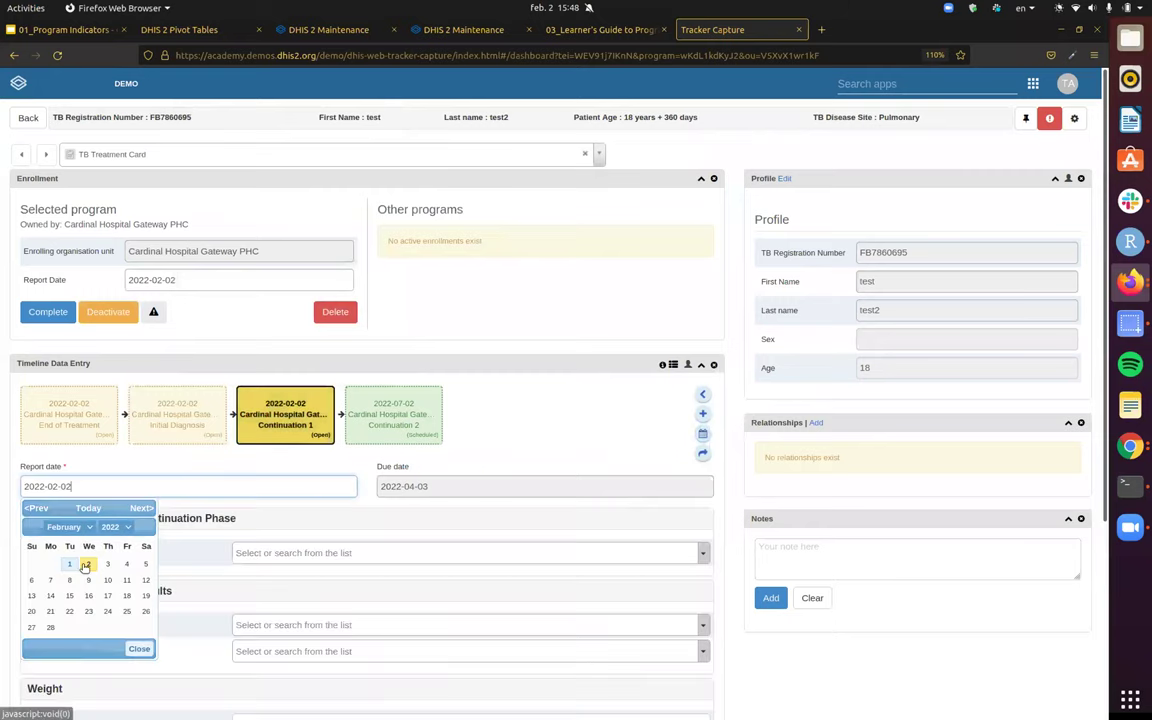
left_click(78, 511)
scroll(303, 330, "down", 3)
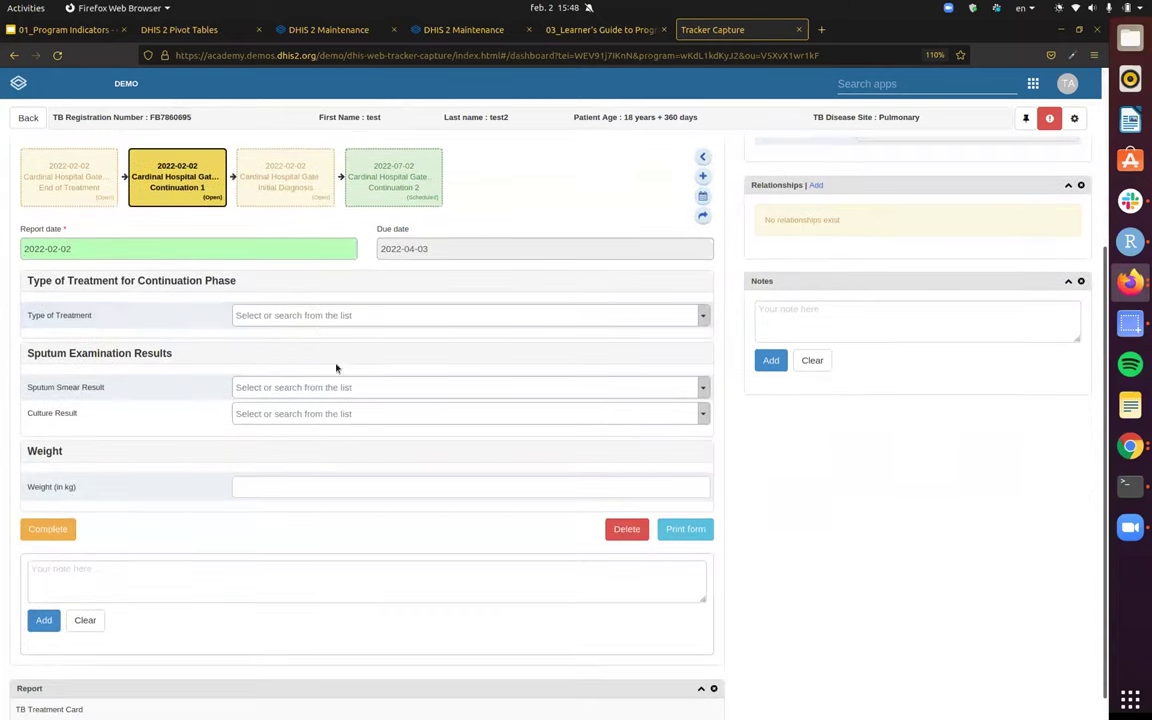
left_click(365, 318)
left_click(321, 372)
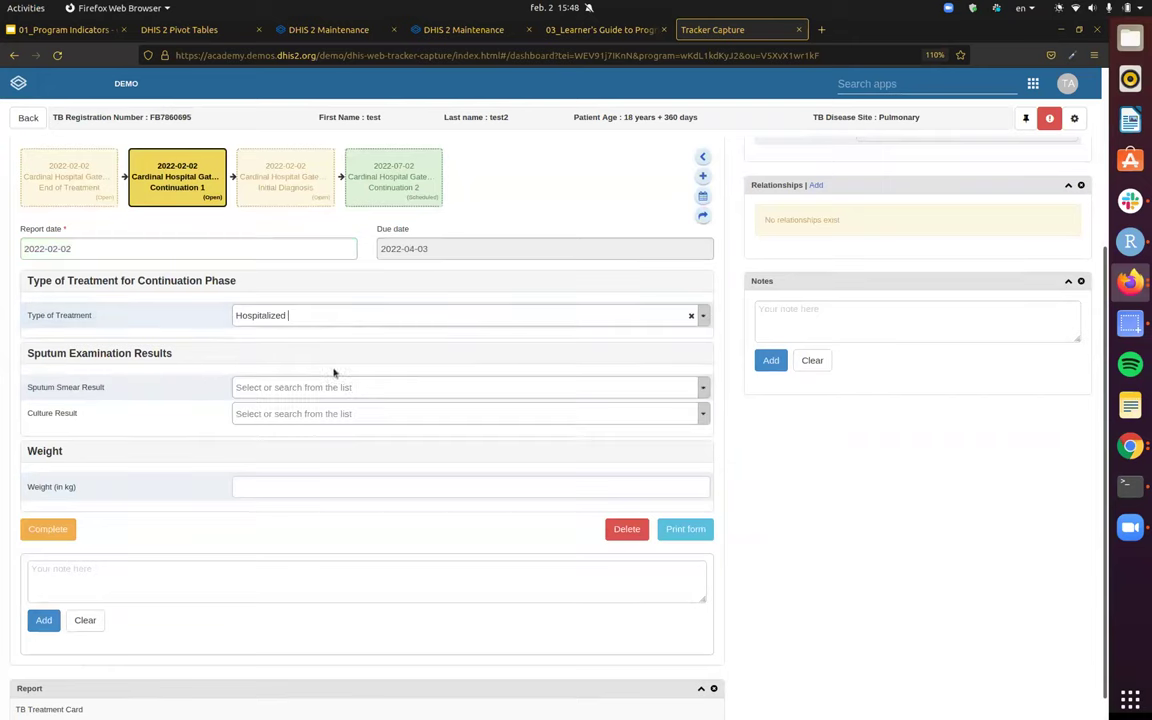
scroll(385, 310, "up", 3)
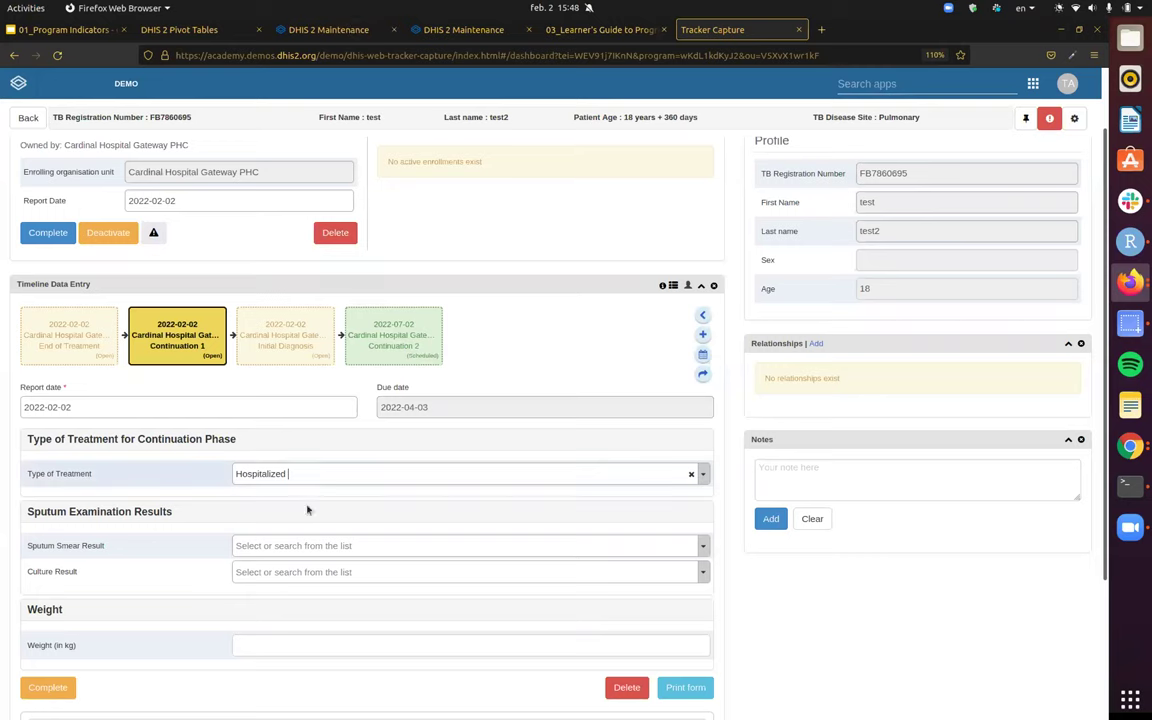
mouse_move(298, 328)
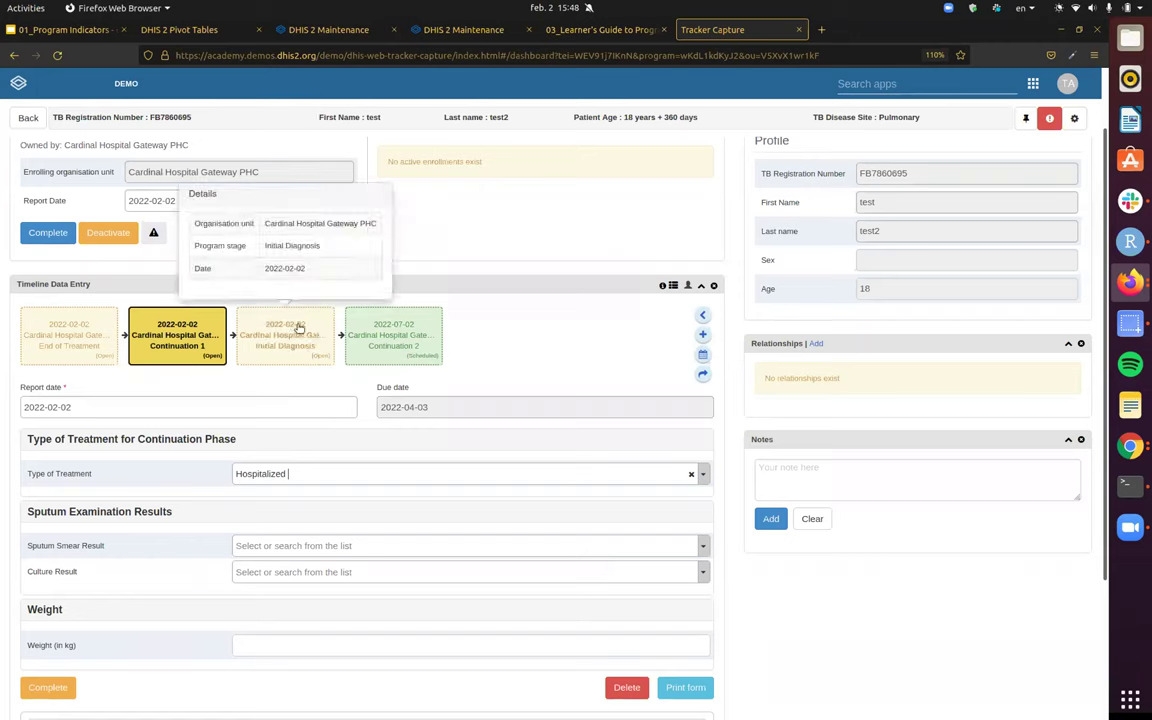
- Switch to the program indicator list in DHIS 2 Maintenance, clear its name search and start a new program indicator
left_click(333, 36)
double_click(297, 213)
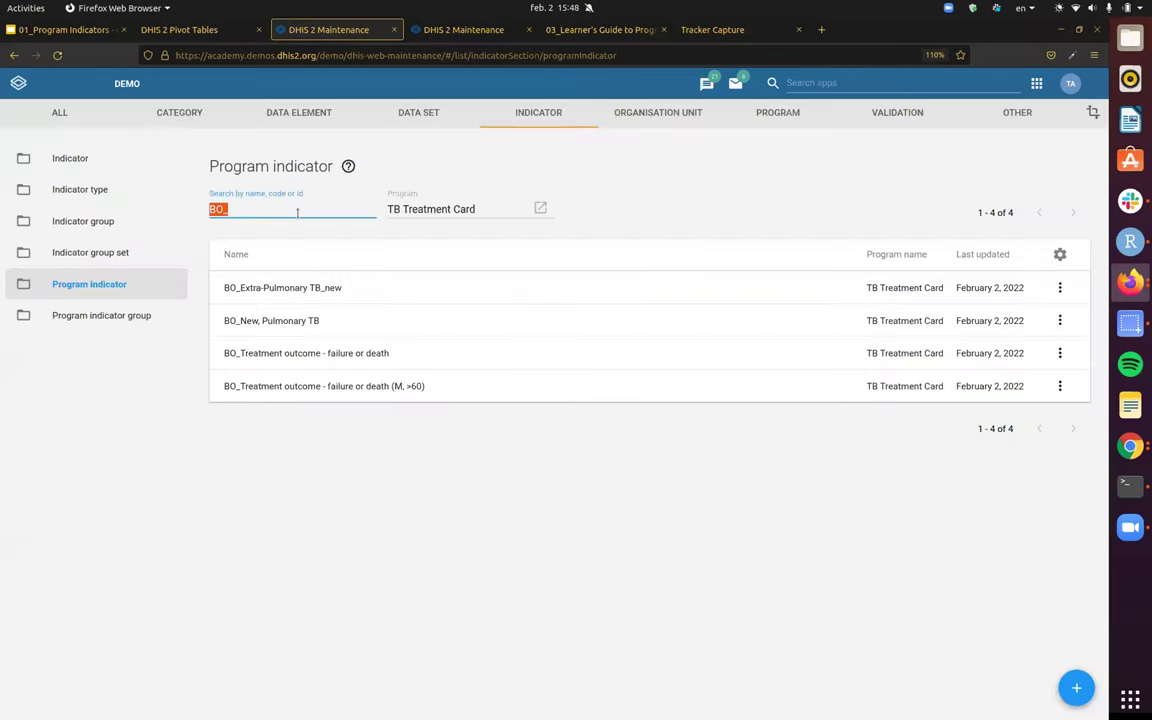
key("BackSpace")
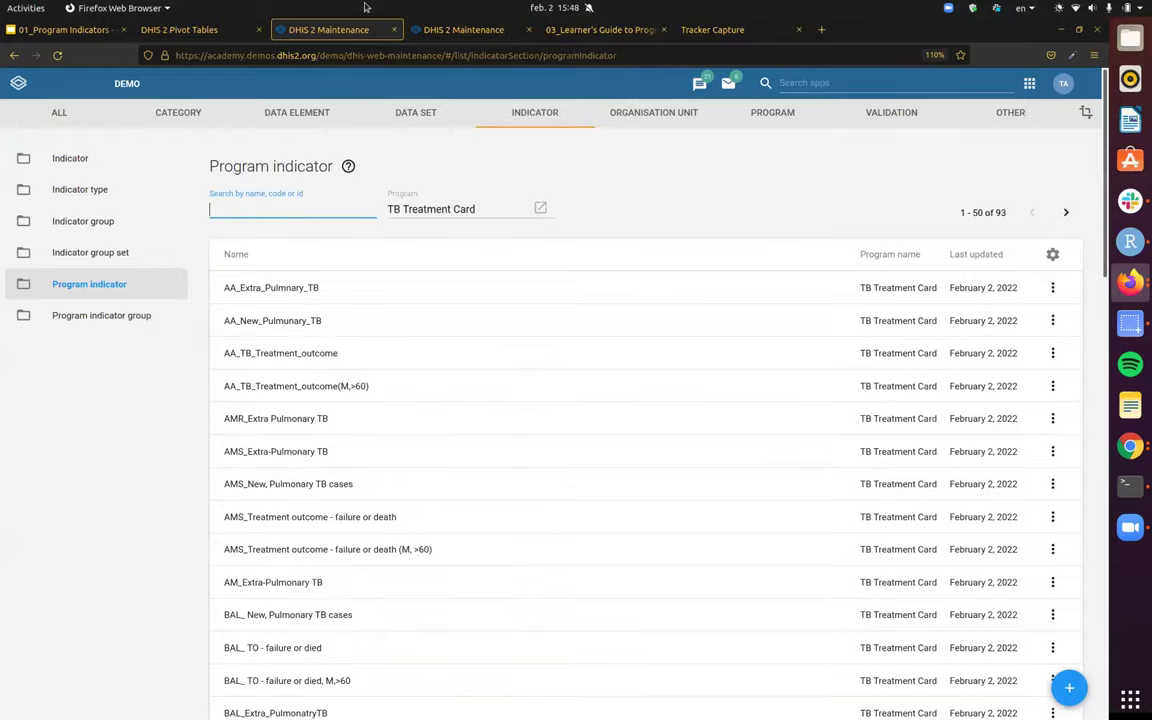
left_click(1069, 687)
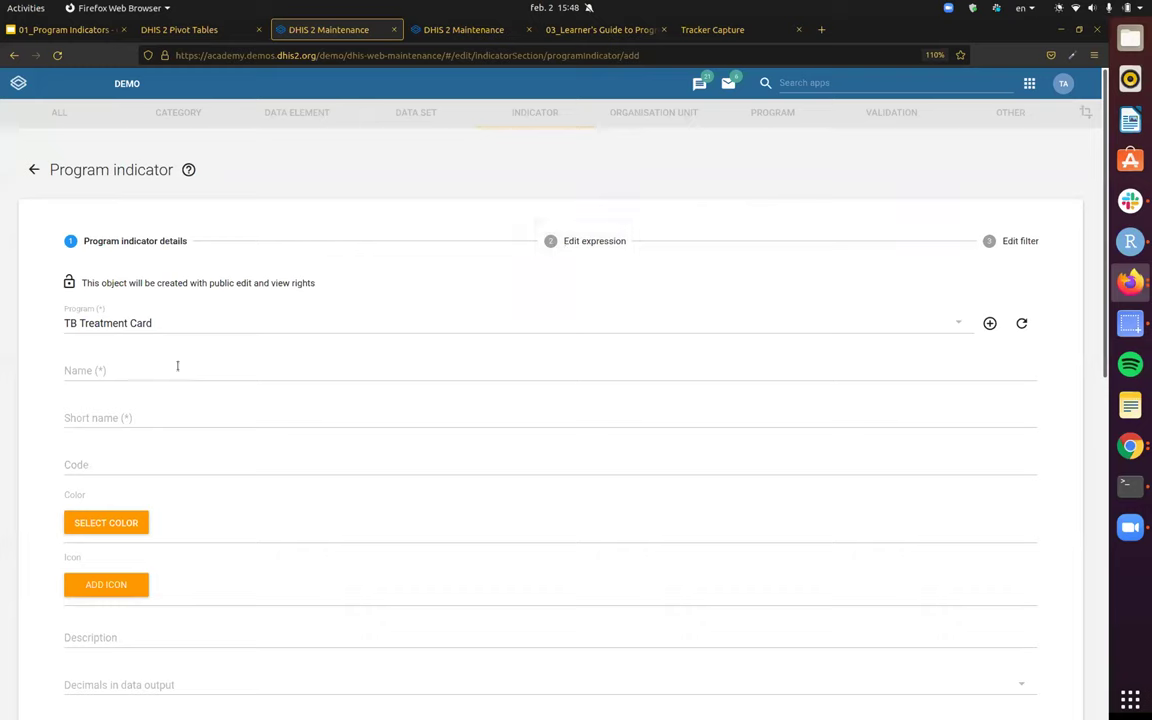
- Name the new program indicator "BO_Hospitalized - Initial and Continuation"
left_click(124, 362)
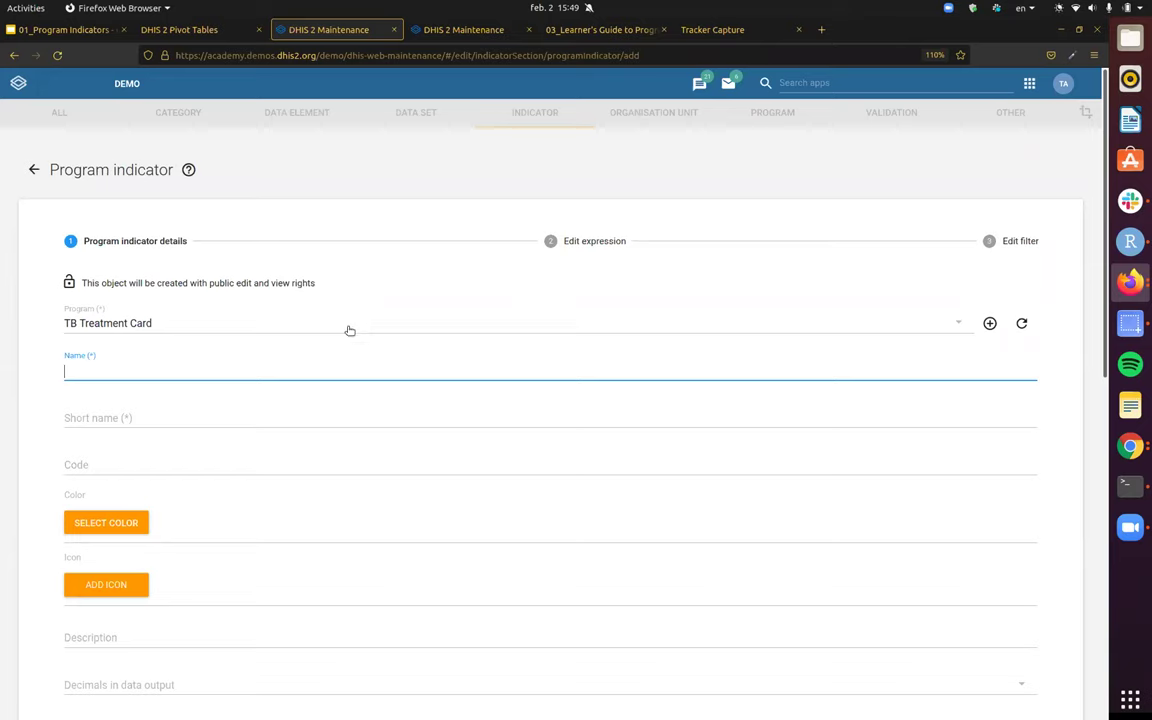
type("O_Hospitalized - Initial and Continuation")
key("Tab")
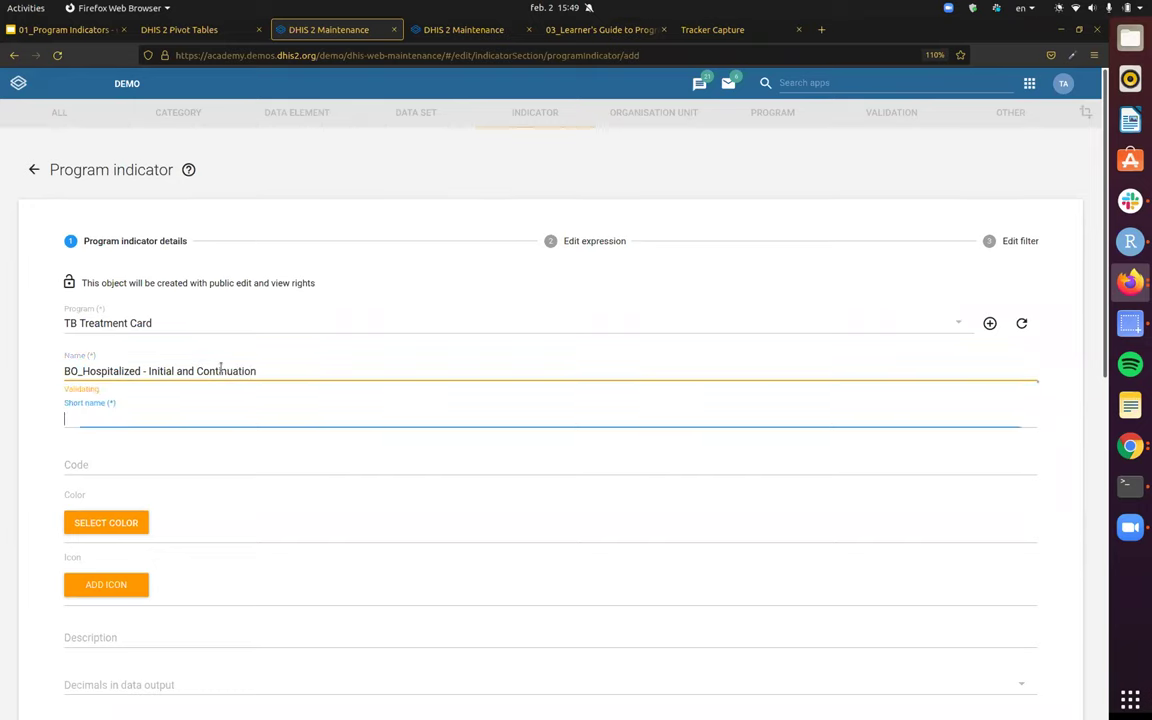
left_click(309, 372)
left_click(234, 416)
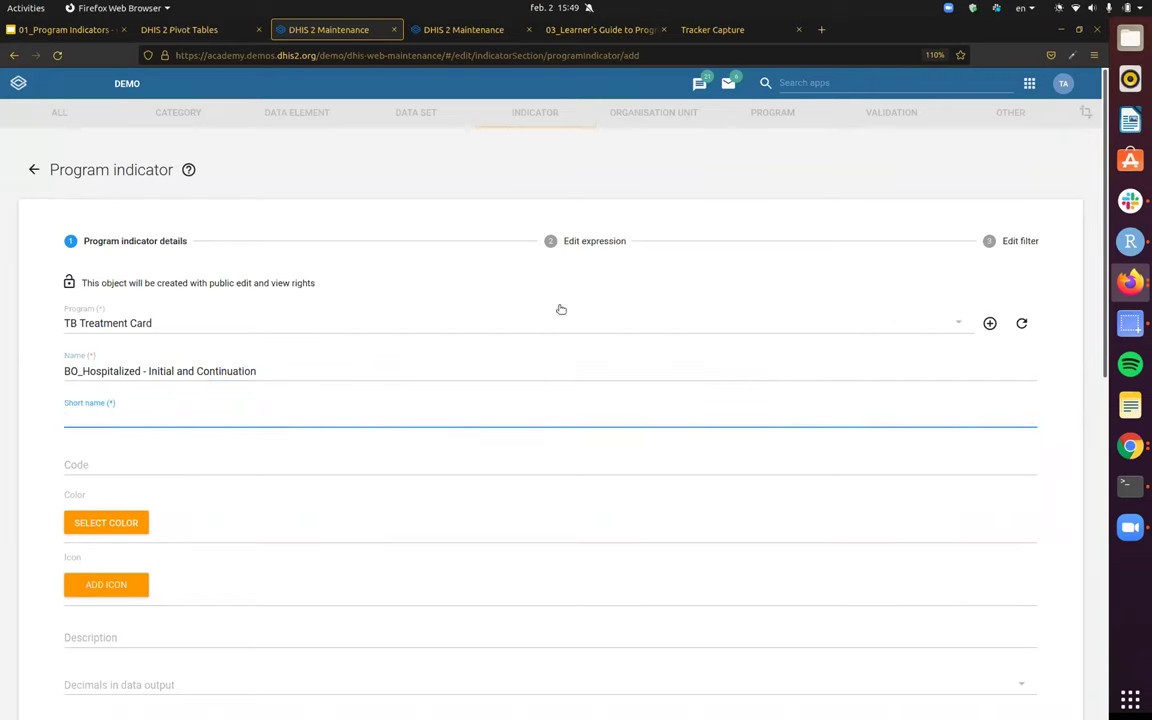
- Enter the short name "BO_All_Treatment_Hospitalized" and the code "BO_ALL_HOSP" for the program indicator
type("BO_All_Treatment_Hospitalized")
key("Tab")
type("BO_ALL_HOSP")
key("Tab")
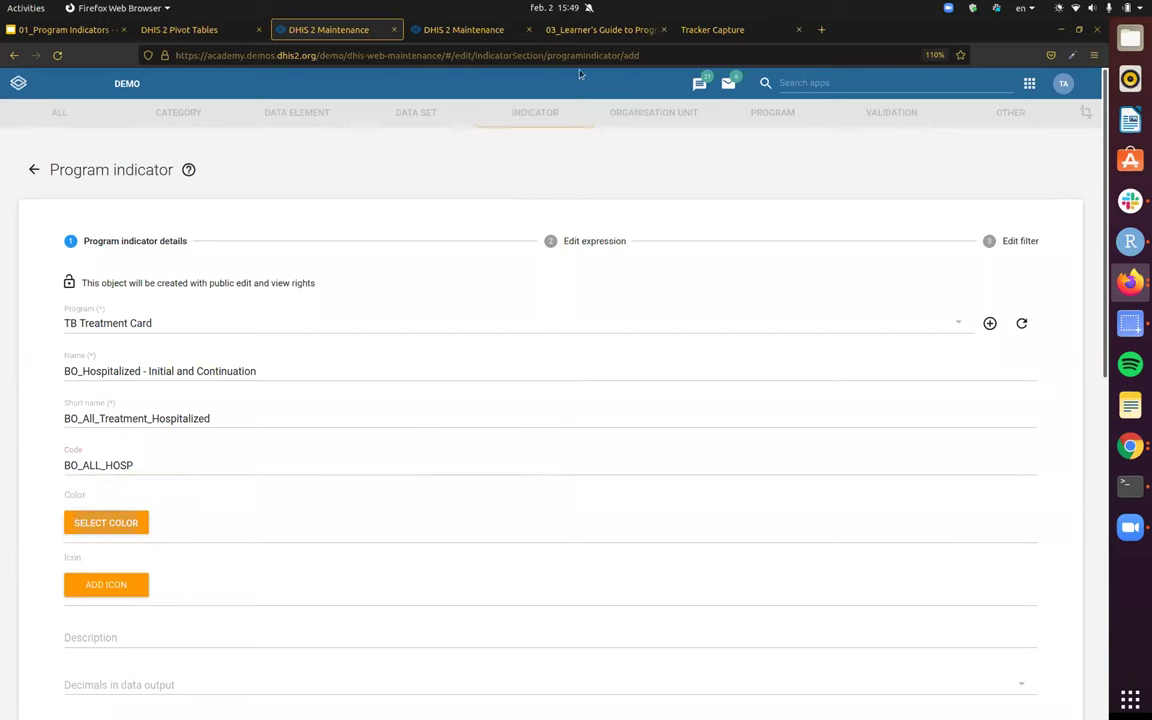
- Enter the indicator description "Patient must be hospitalized at both the initial case report and continuation stage"
scroll(465, 290, "down", 5)
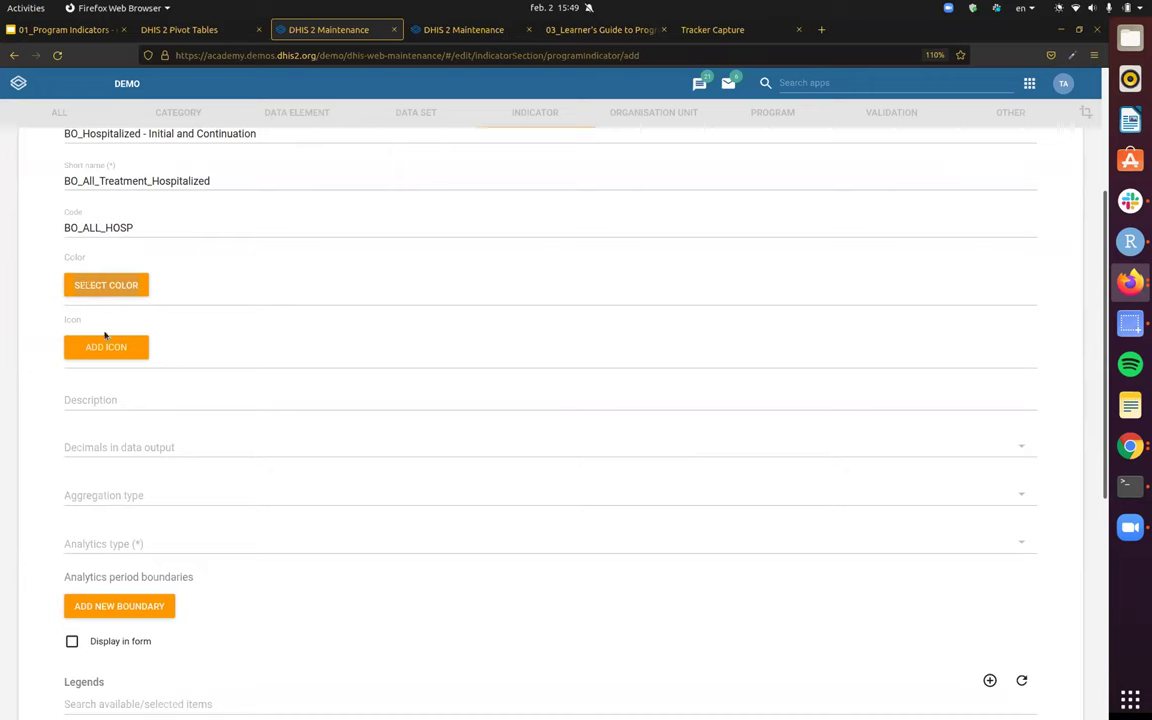
left_click(188, 399)
scroll(478, 306, "down", 2)
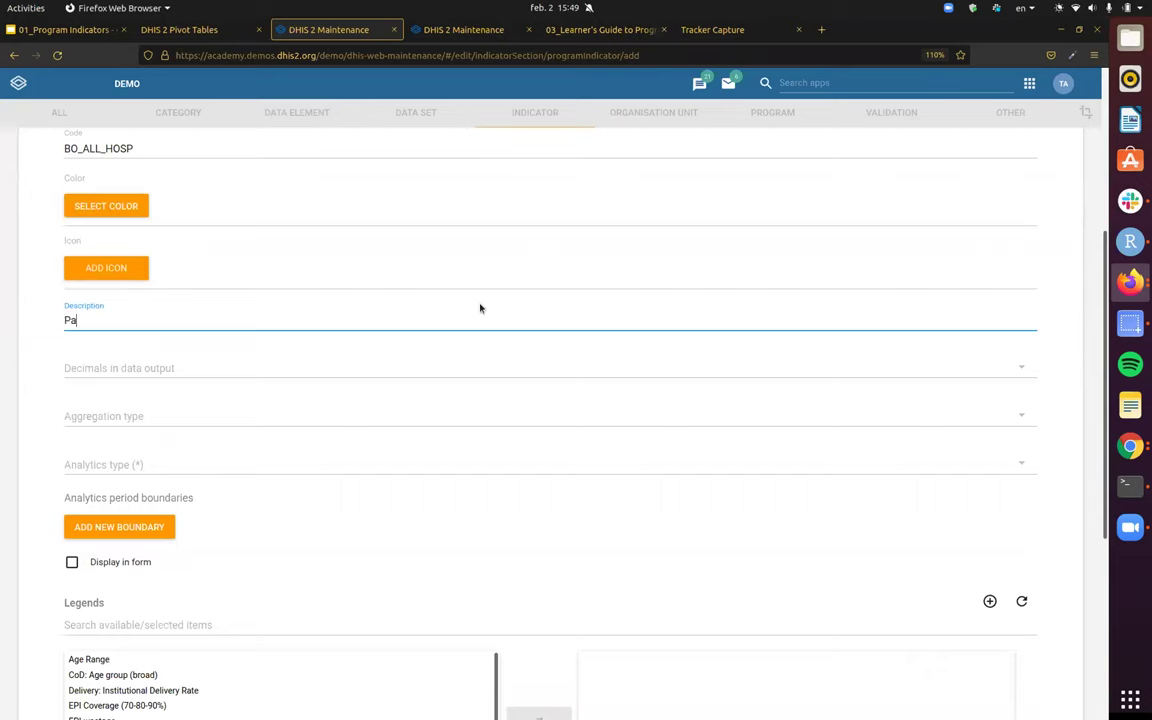
type("Patient must be hospitalized")
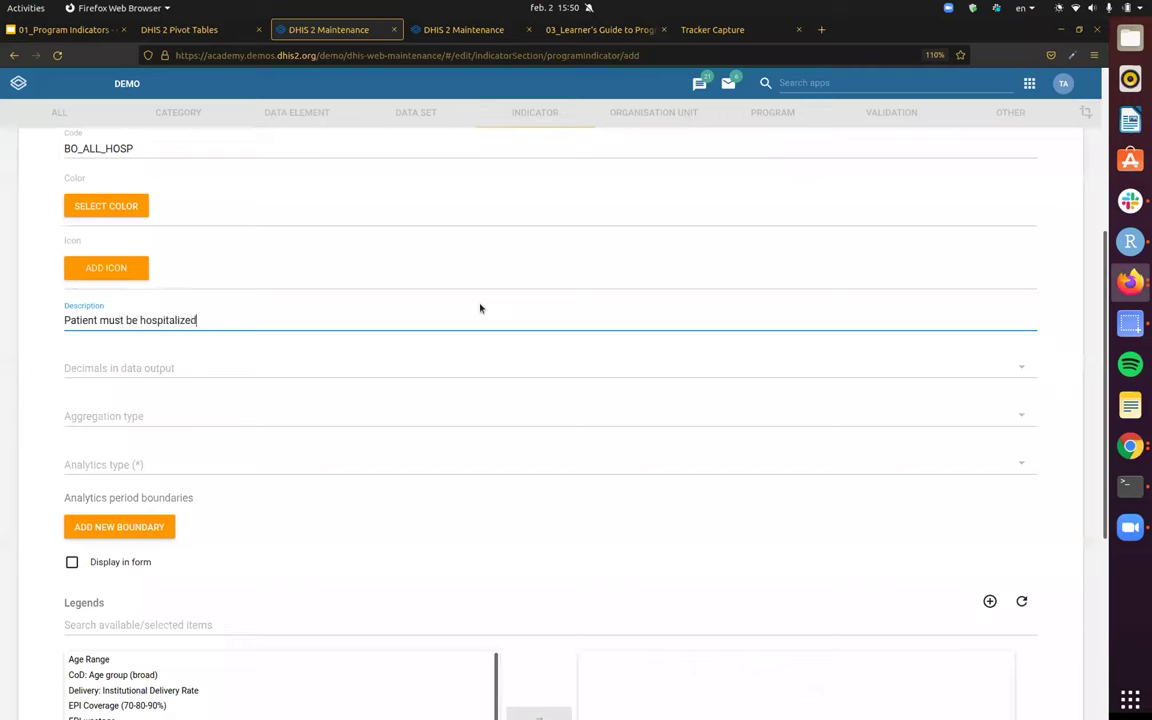
type(" at b")
scroll(481, 310, "up", 3)
type("oth the initial case report and continuation sta")
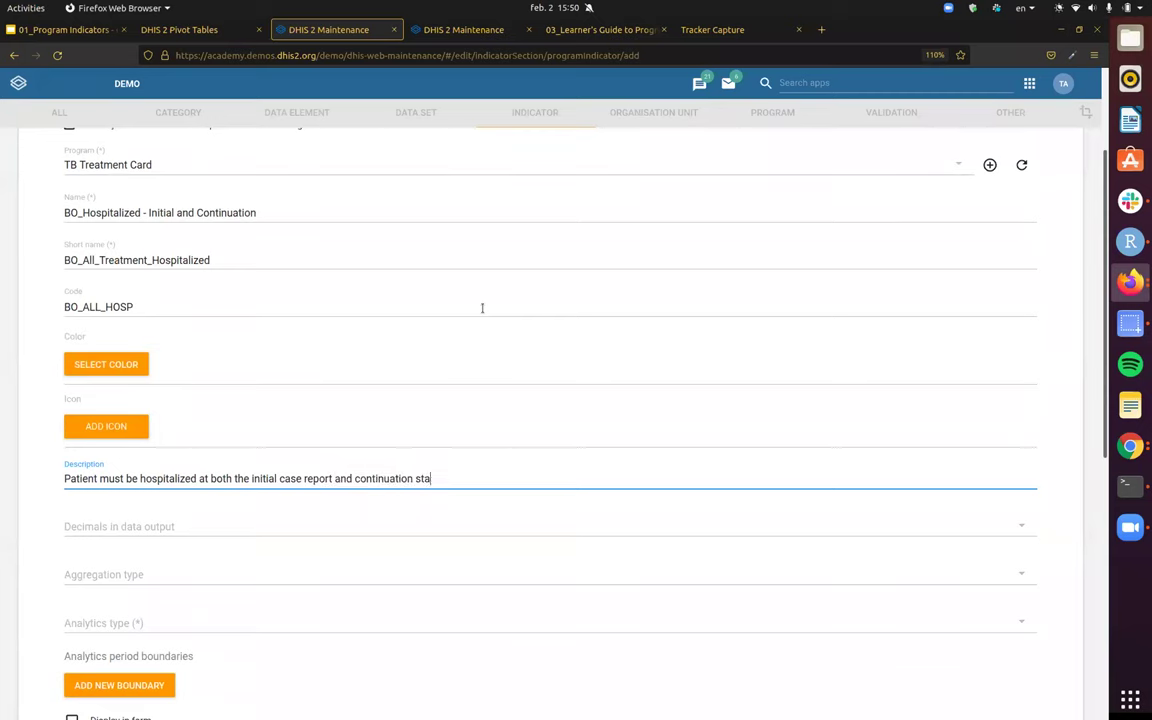
type("ge")
left_click(44, 434)
- Set the program indicator's aggregation type to Count and its analytics type to Enrollment
scroll(150, 450, "down", 3)
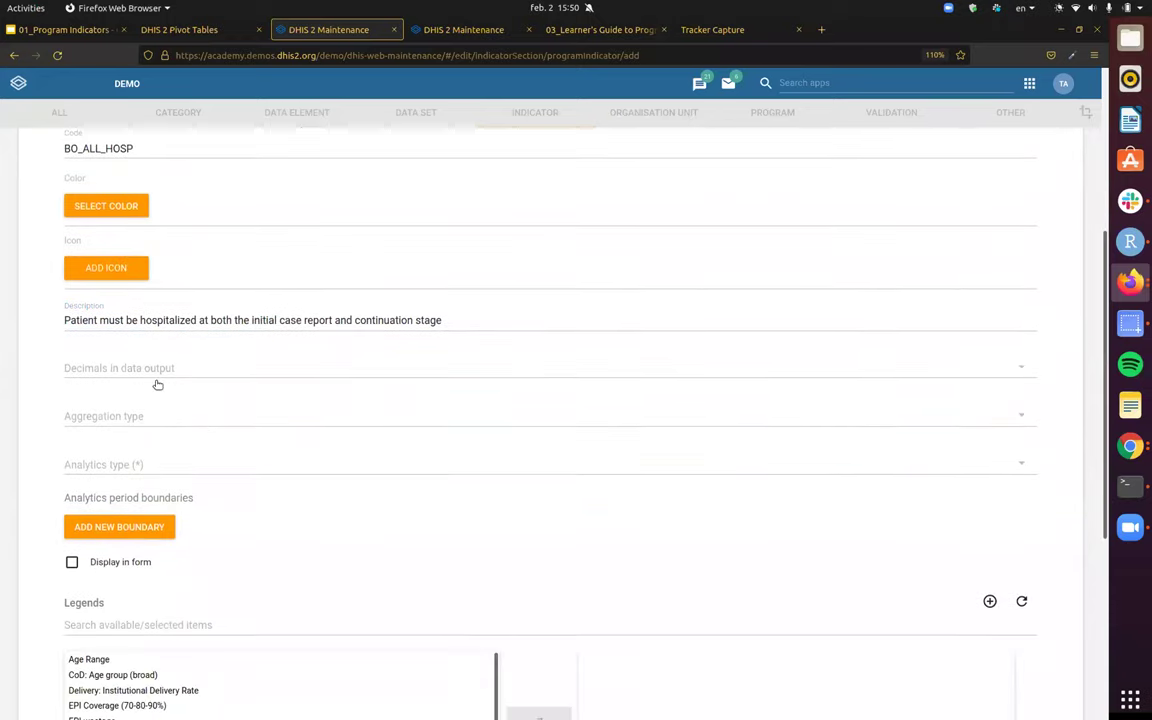
scroll(229, 383, "down", 2)
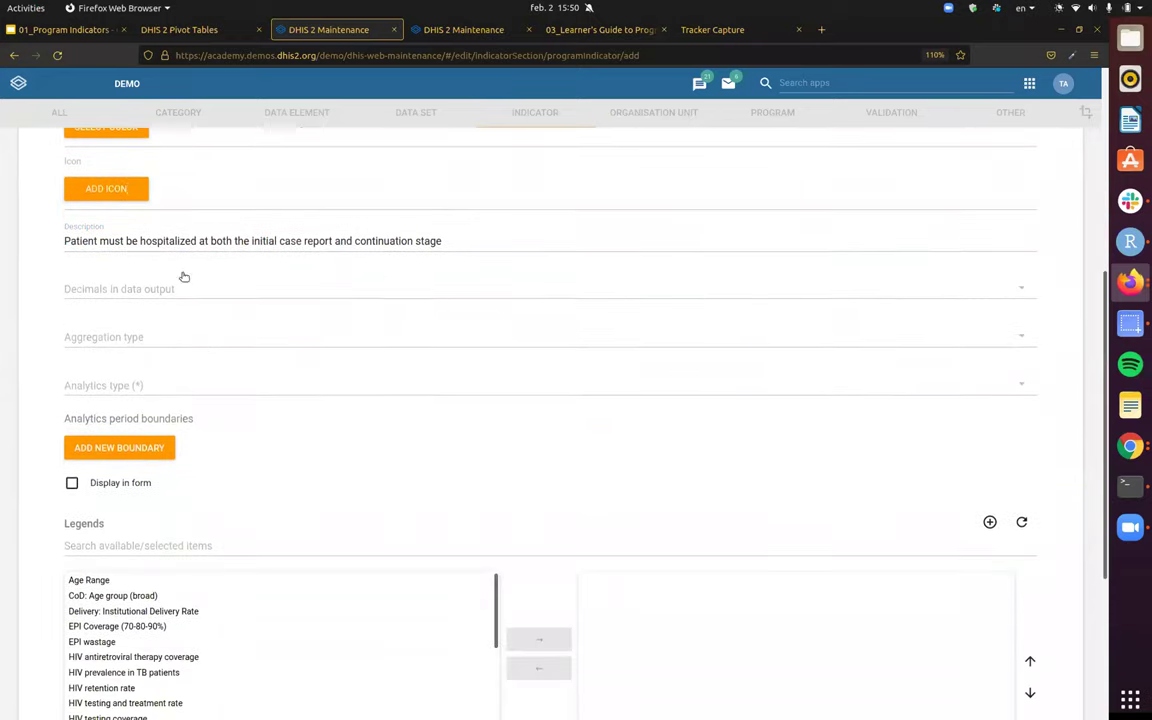
left_click(160, 341)
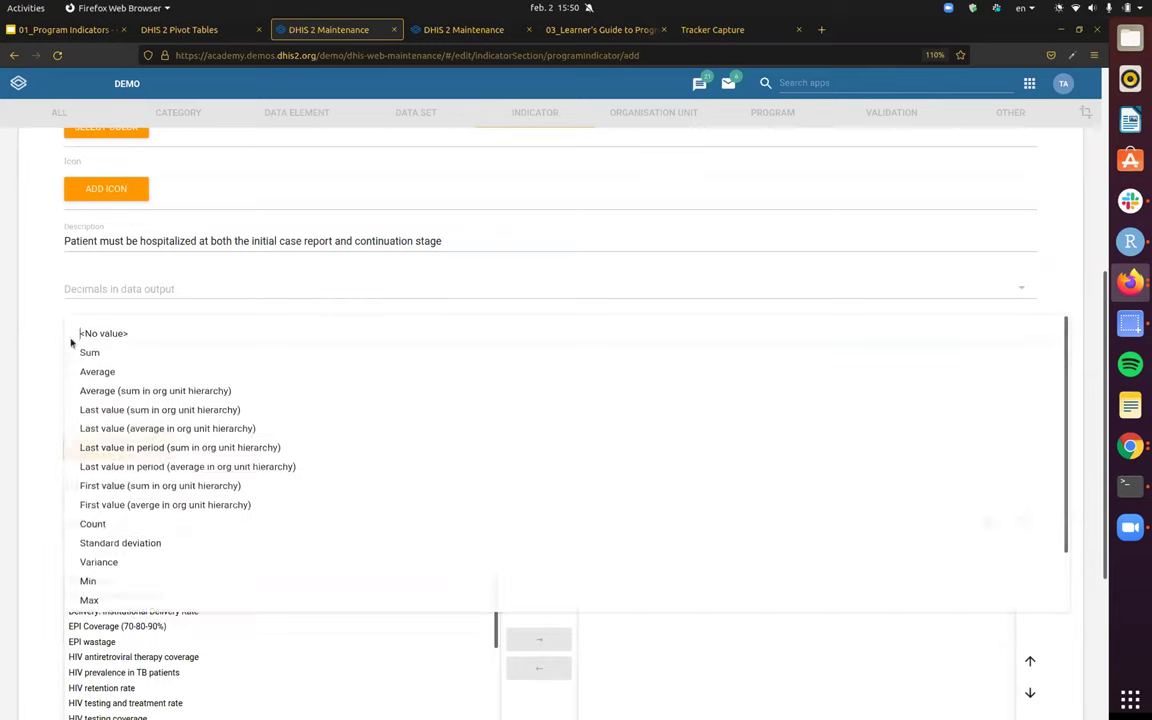
left_click(158, 338)
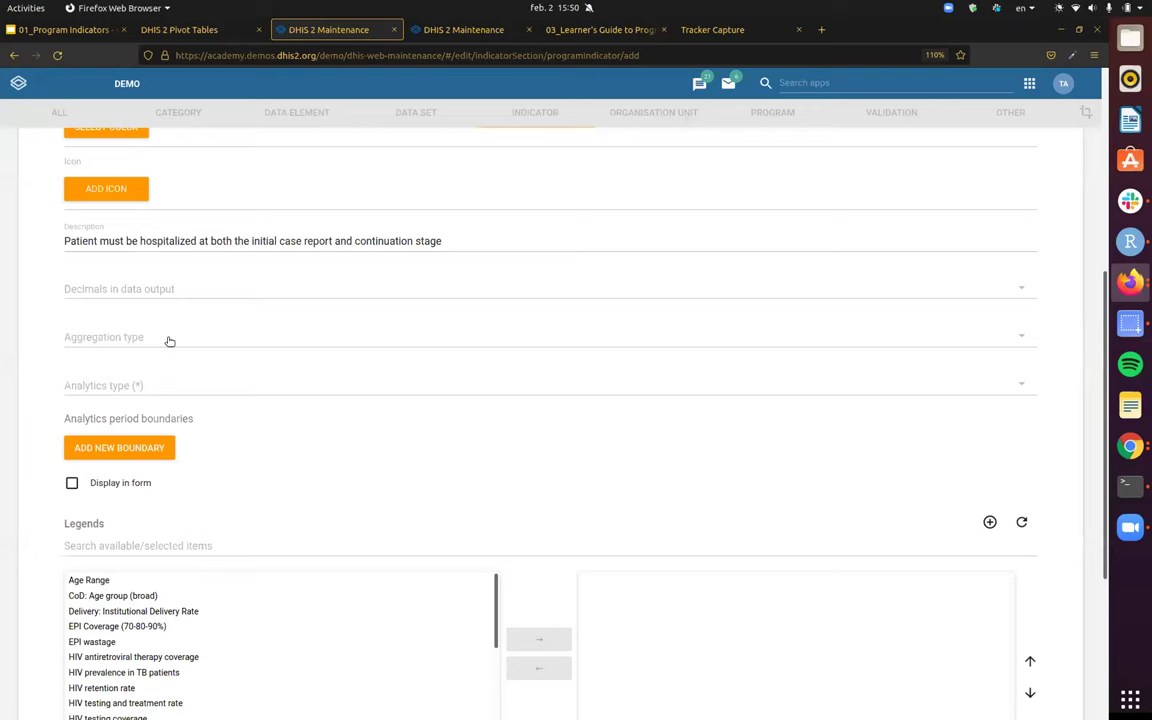
left_click(168, 345)
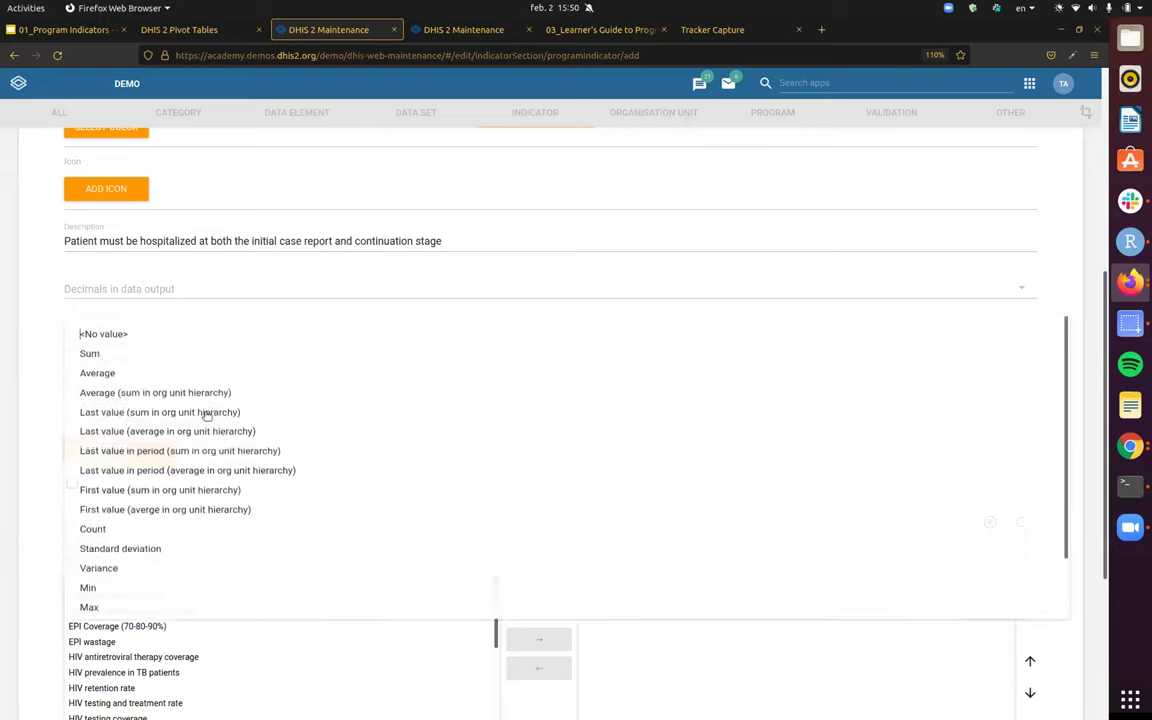
left_click(202, 545)
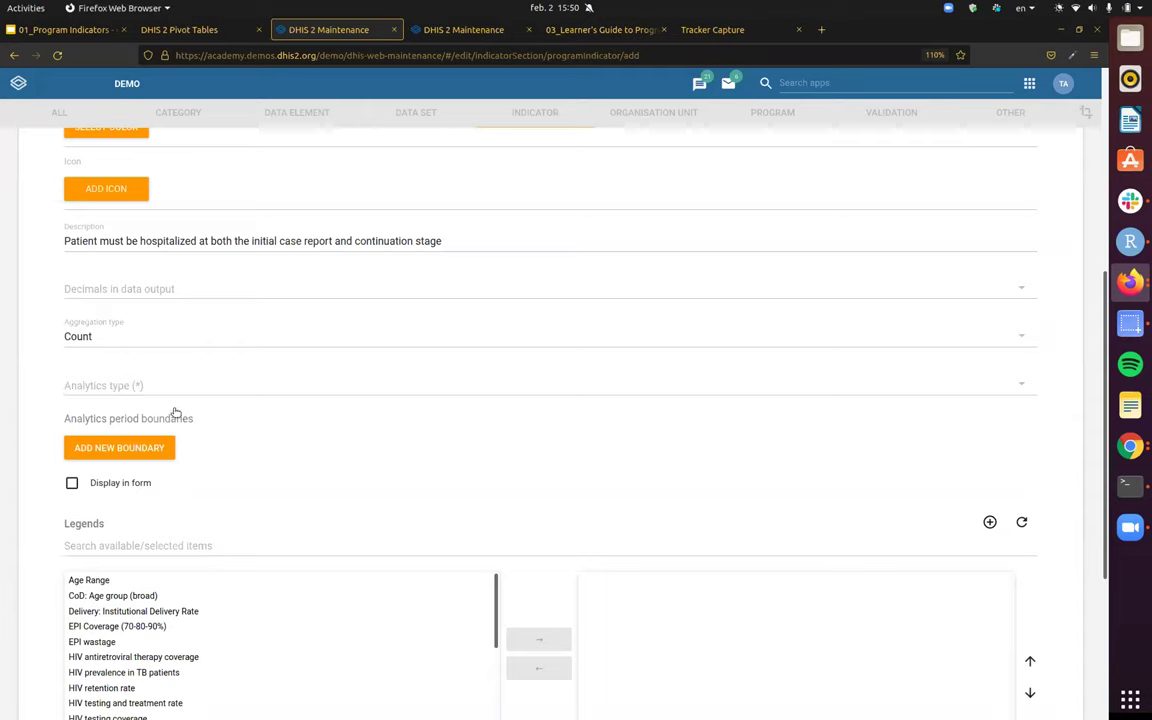
left_click(144, 388)
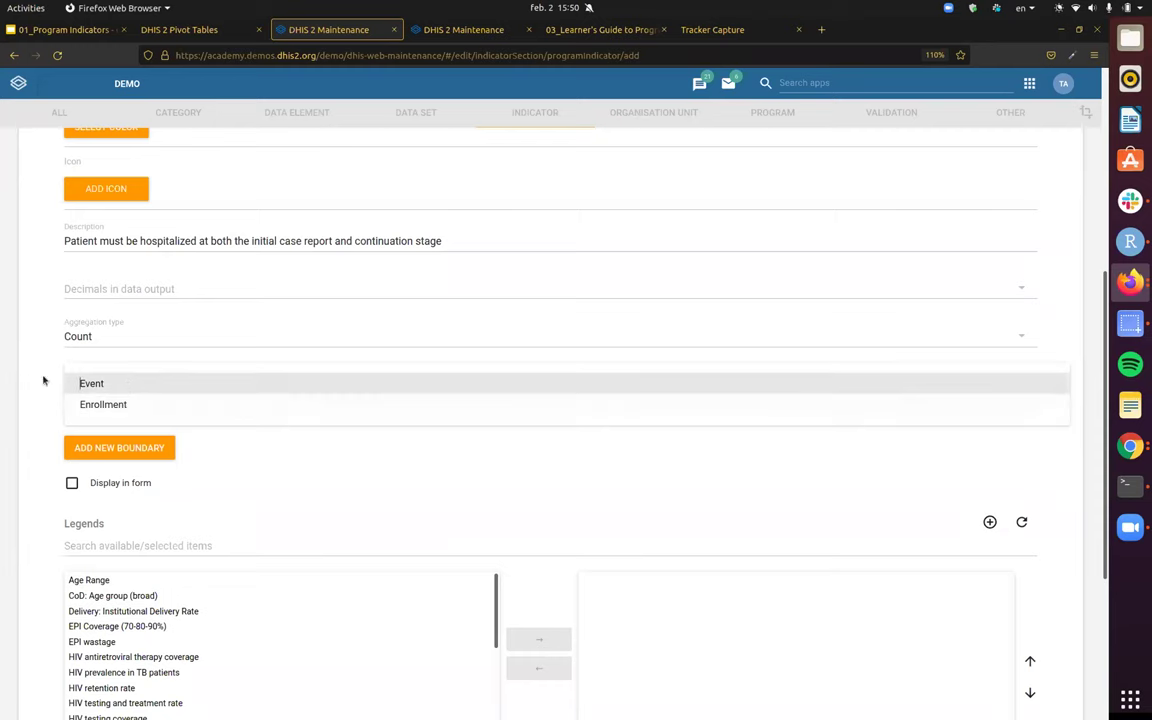
left_click(117, 405)
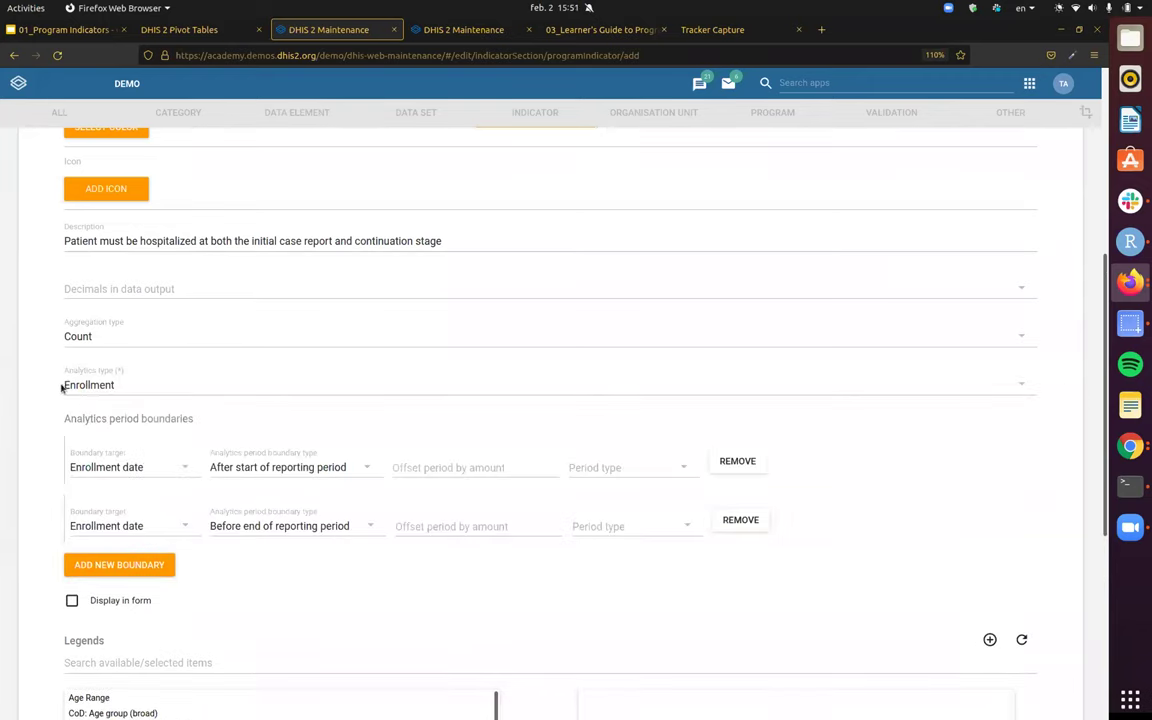
- Examine the analytics period boundaries, including their boundary targets and boundary types, for the enrollment indicator
scroll(133, 415, "down", 2)
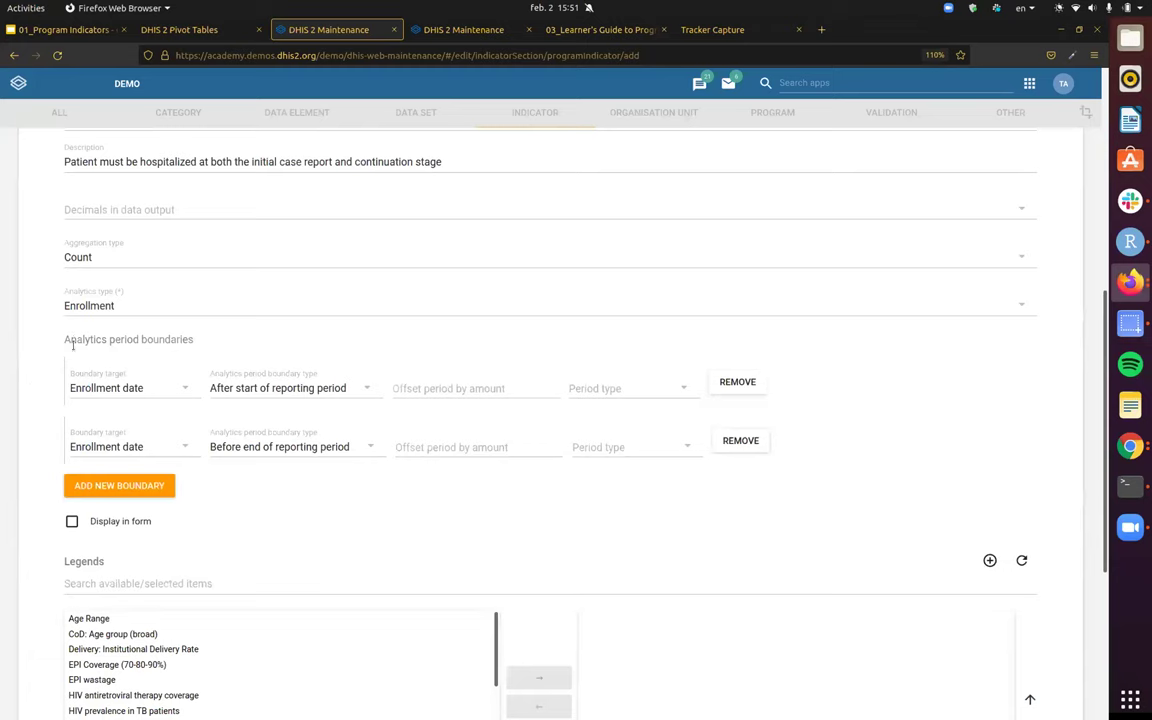
double_click(160, 340)
left_click(26, 346)
scroll(300, 440, "up", 2)
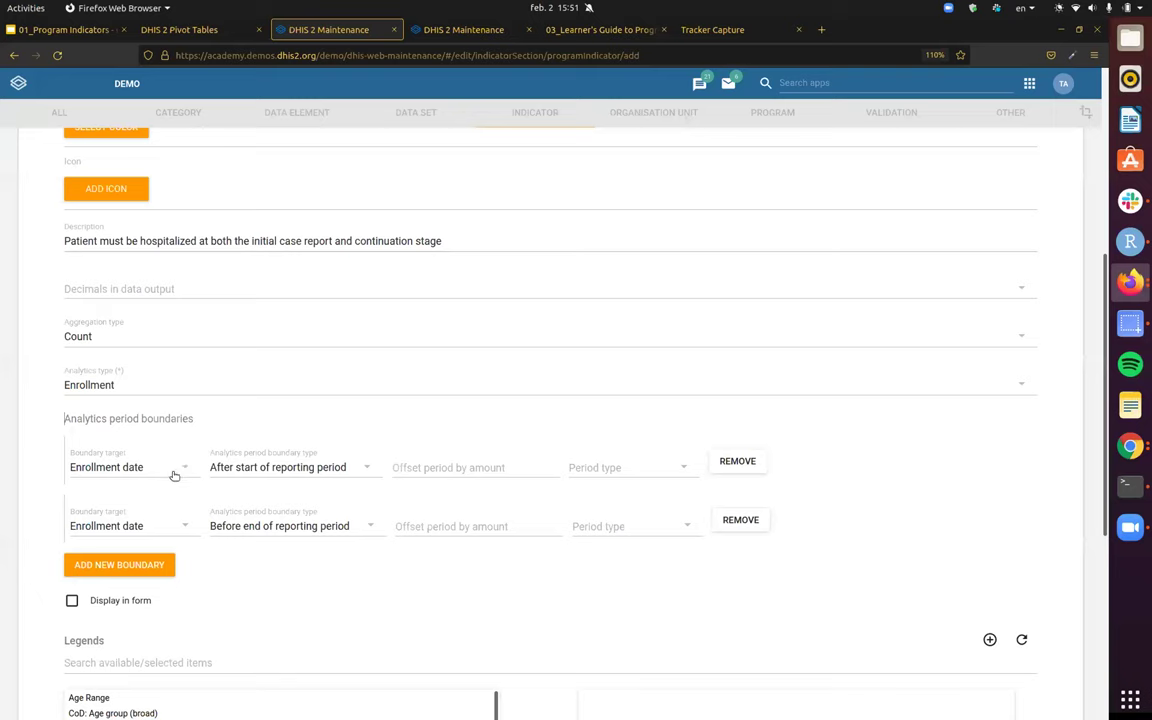
triple_click(150, 416)
left_click(153, 418)
triple_click(164, 420)
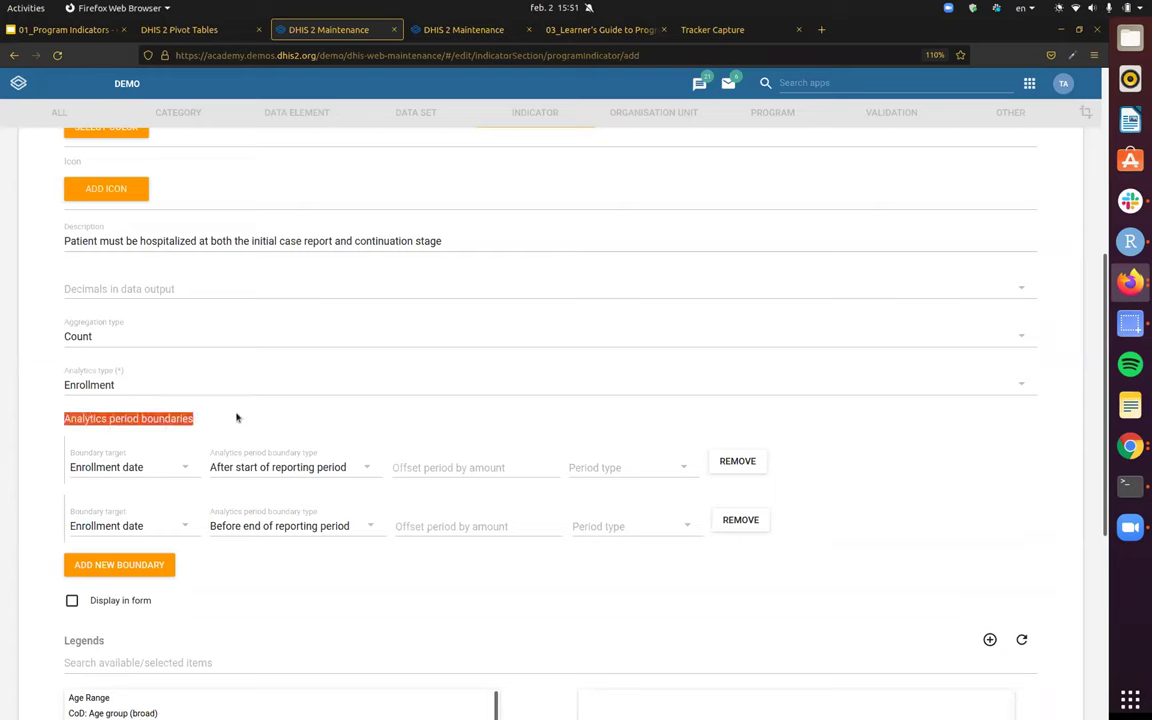
left_click(247, 456)
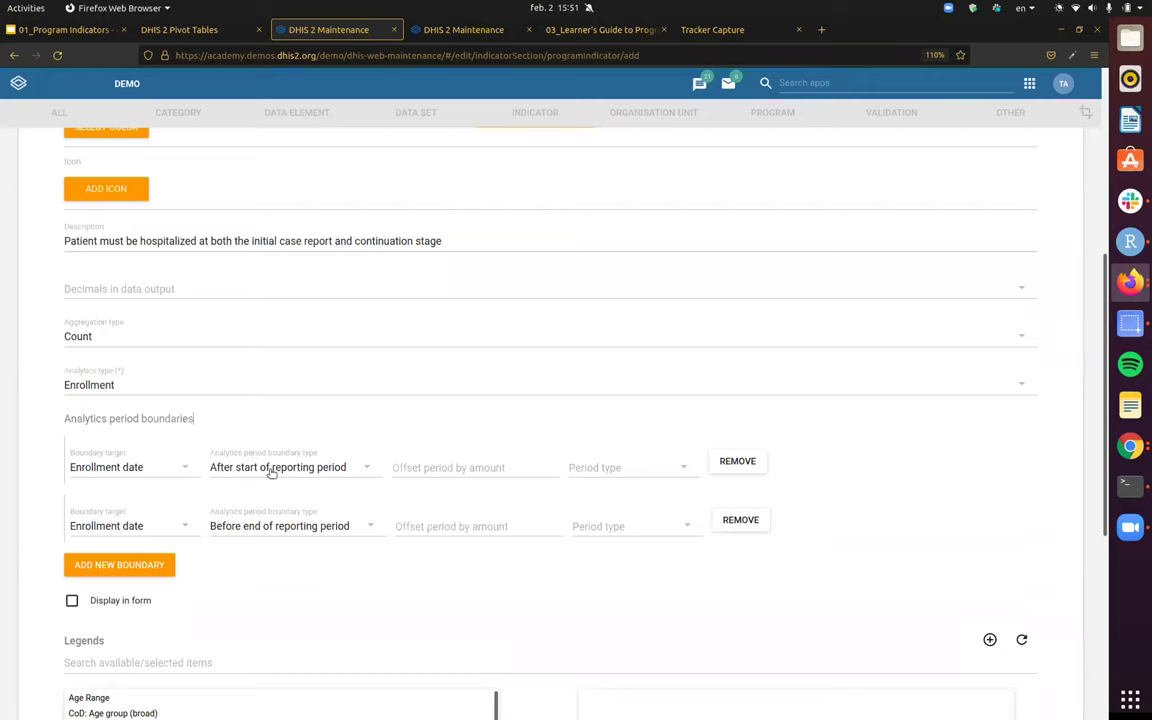
scroll(102, 296, "down", 1)
scroll(102, 296, "down", 1)
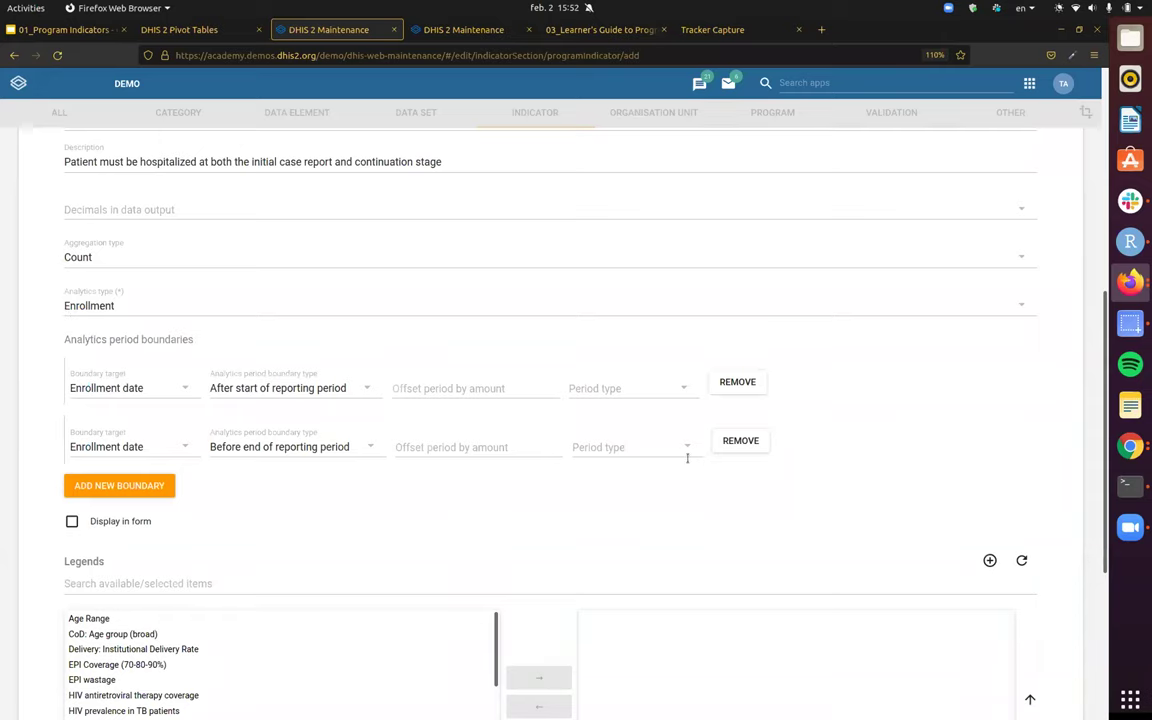
- Open the expression editing stage of the new program indicator
scroll(609, 251, "up", 5)
scroll(609, 251, "up", 3)
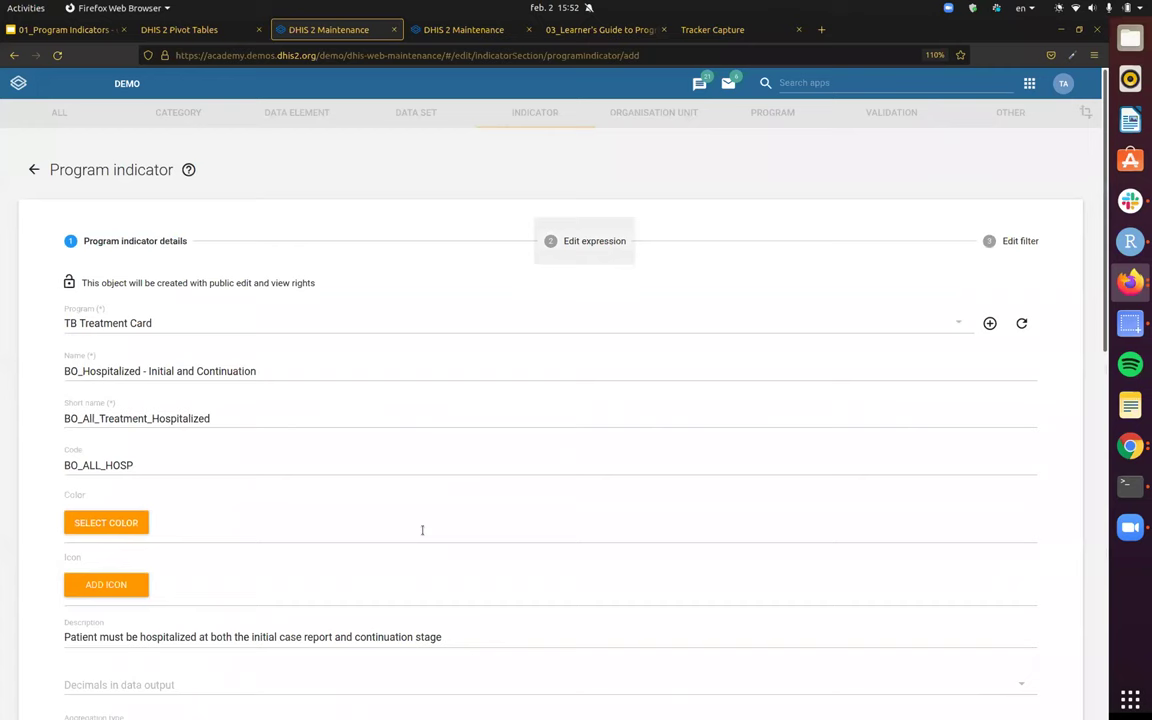
scroll(450, 430, "down", 1)
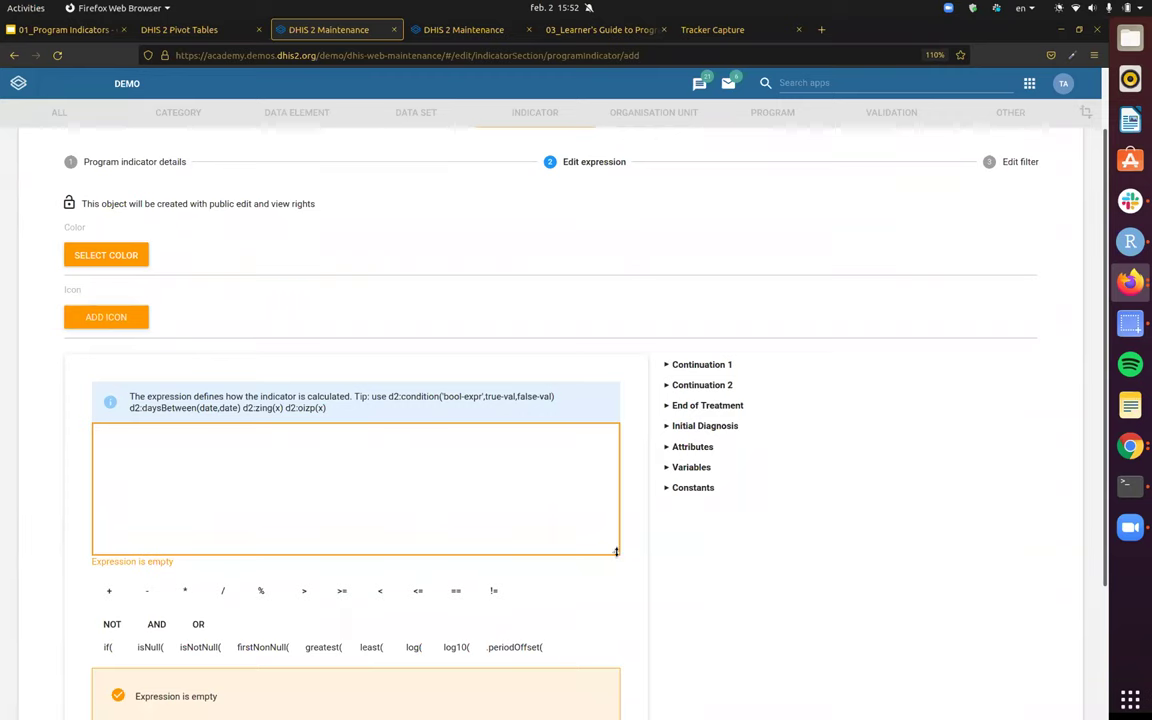
- Shrink the expression box slightly and list the variables available for the program indicator's expression
left_click_drag(616, 550, 614, 513)
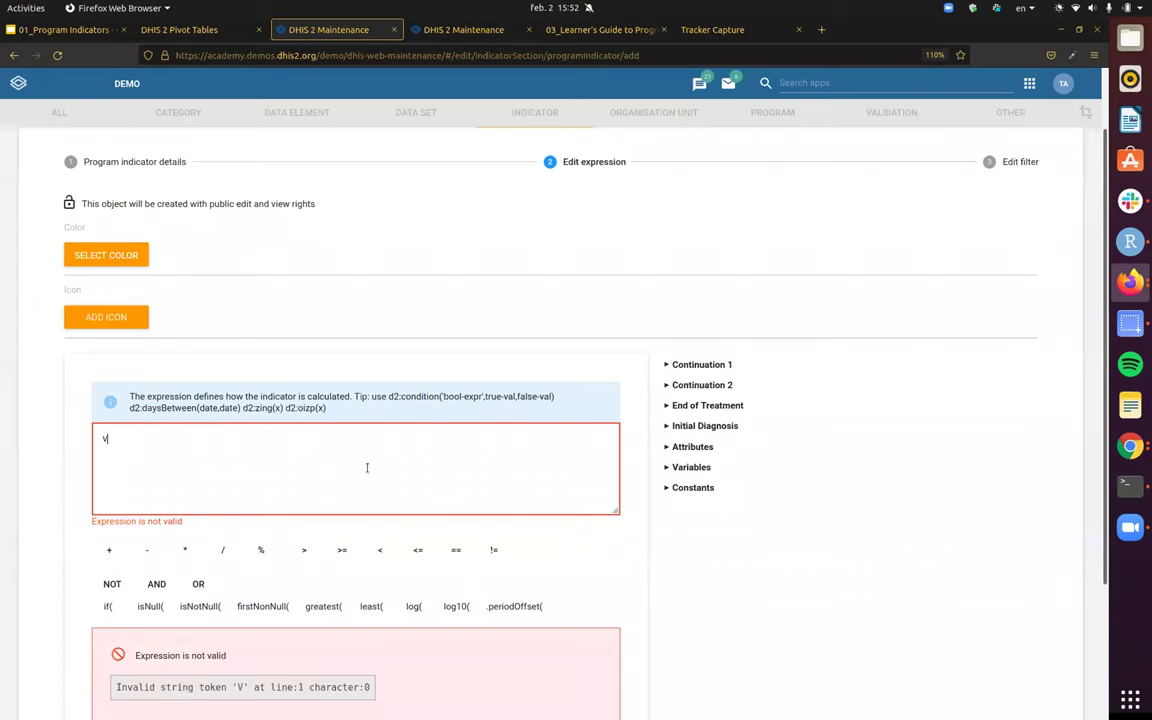
left_click(693, 467)
scroll(705, 458, "down", 1)
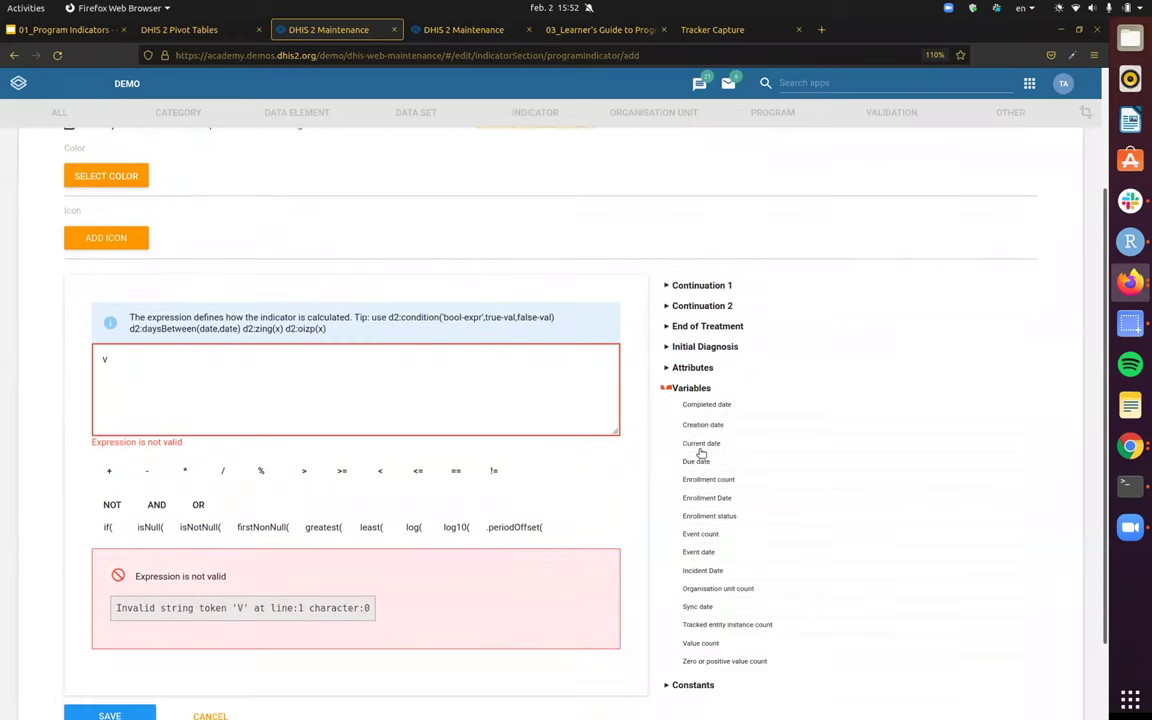
left_click(700, 533)
key("Home")
key("Delete")
key("End")
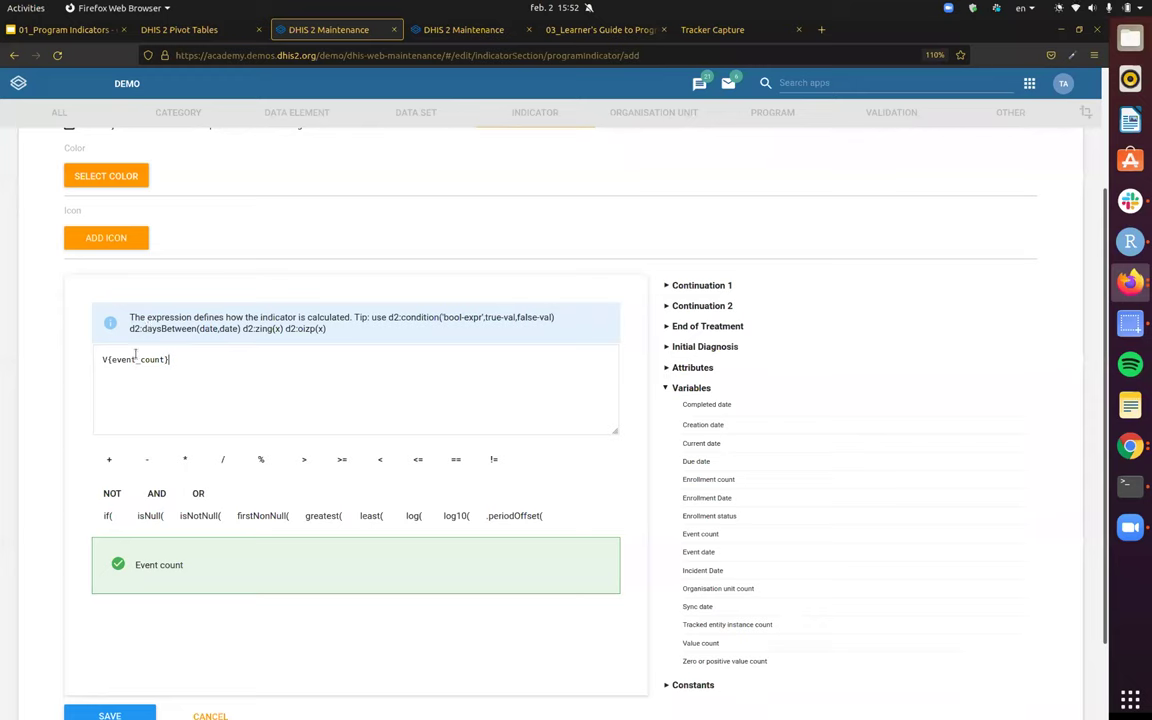
key("ctrl+a")
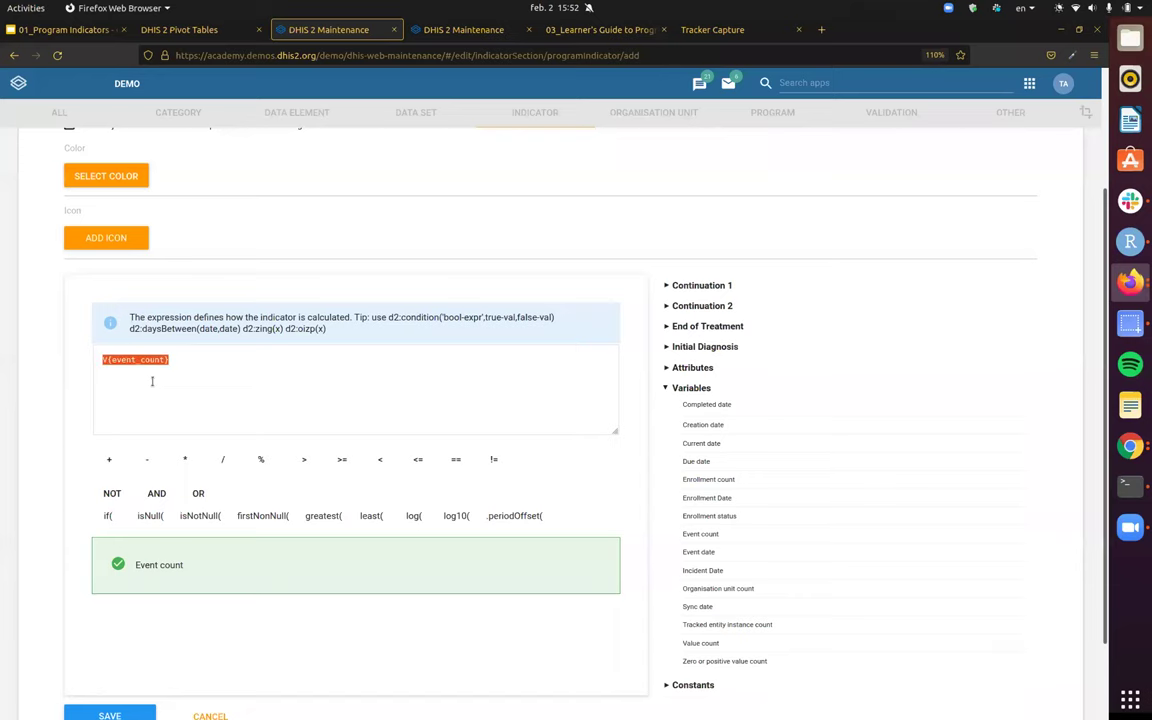
key("BackSpace")
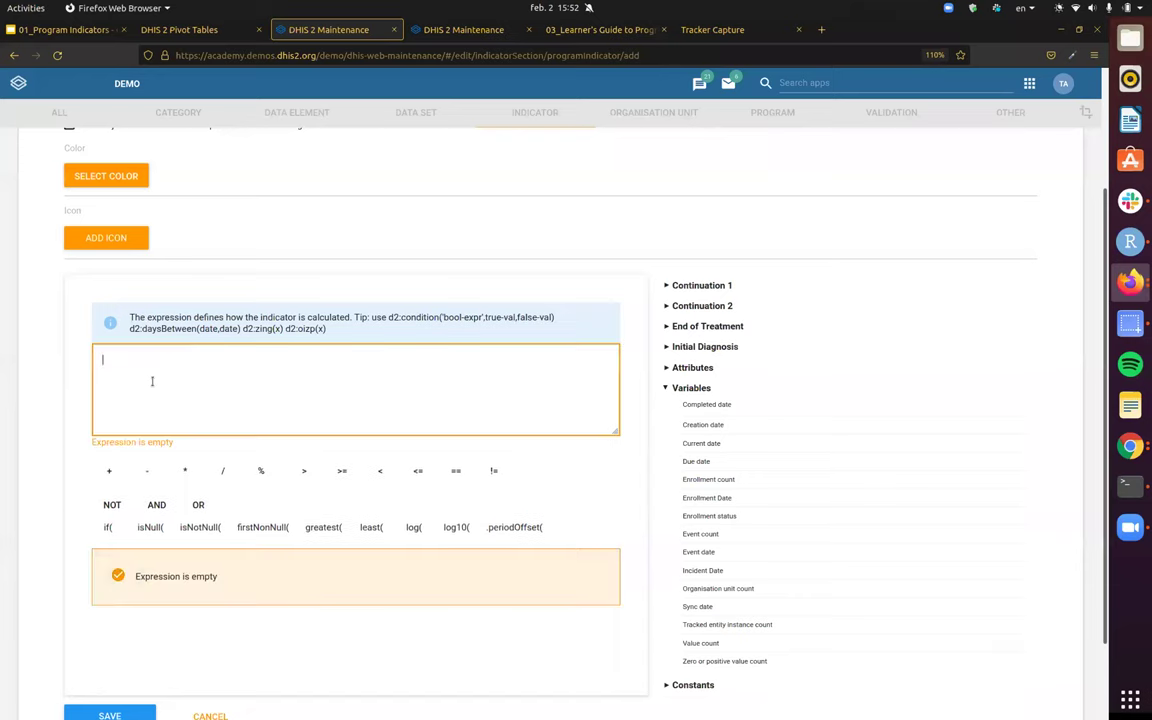
- Set the expression to the Enrollment count variable, V{enrollment_count}, and open the filter editing stage
left_click(720, 480)
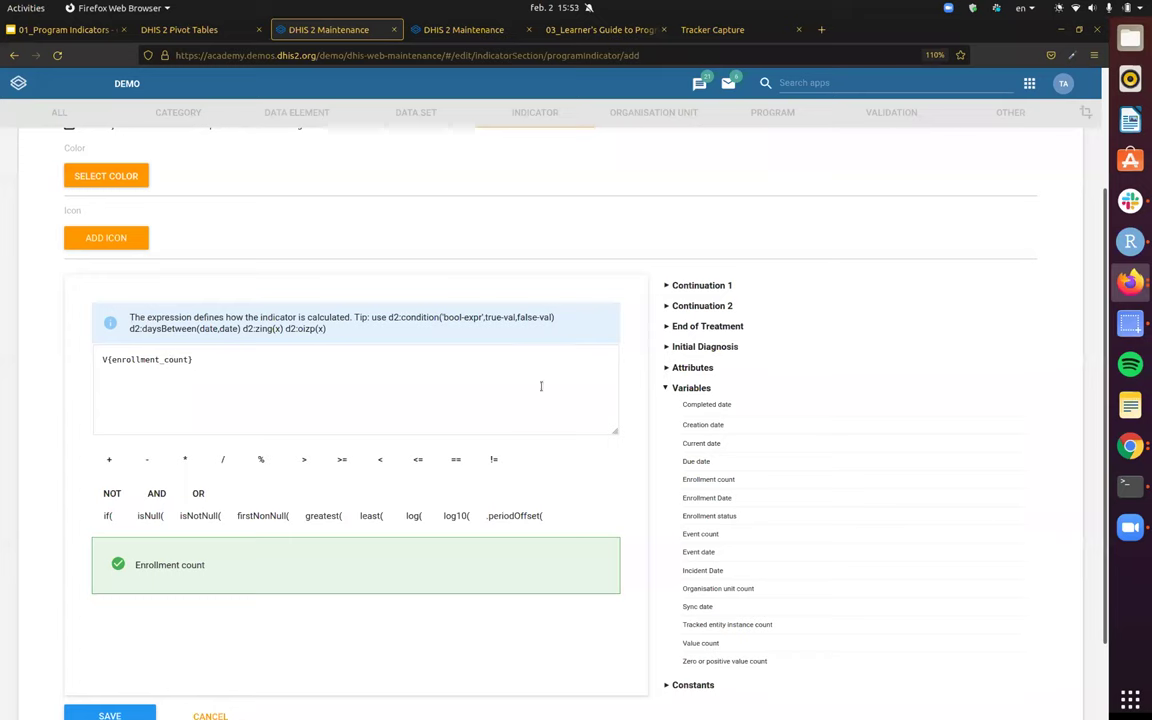
scroll(541, 386, "up", 2)
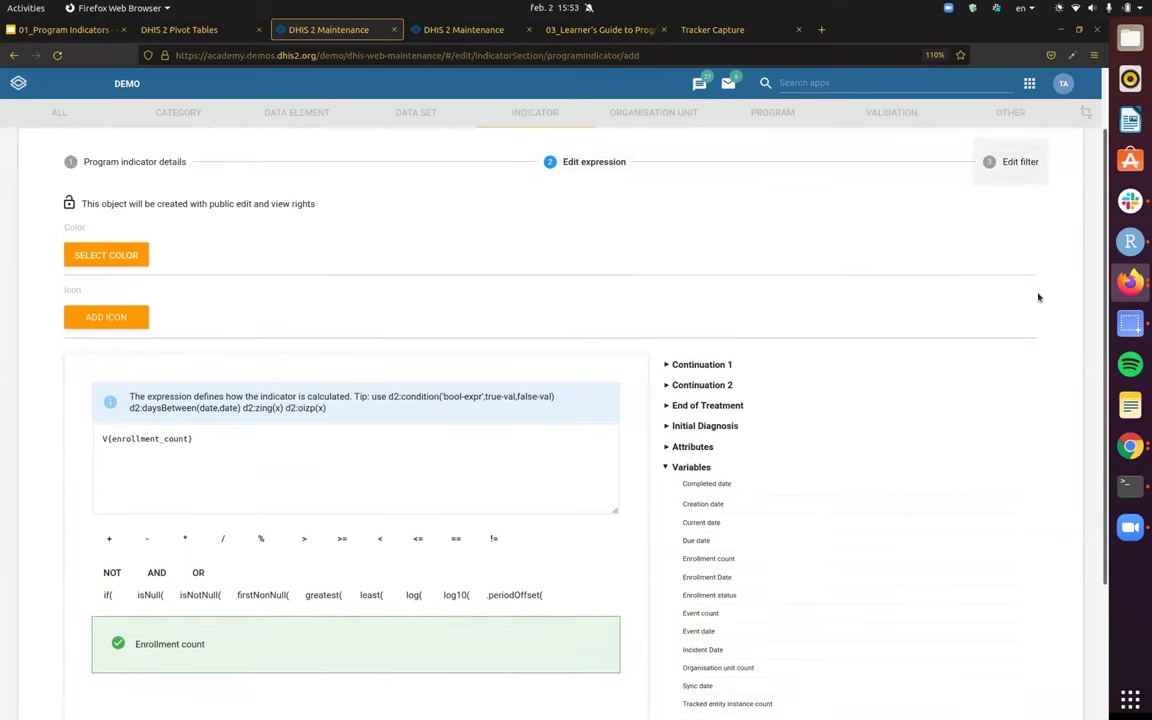
left_click(1020, 163)
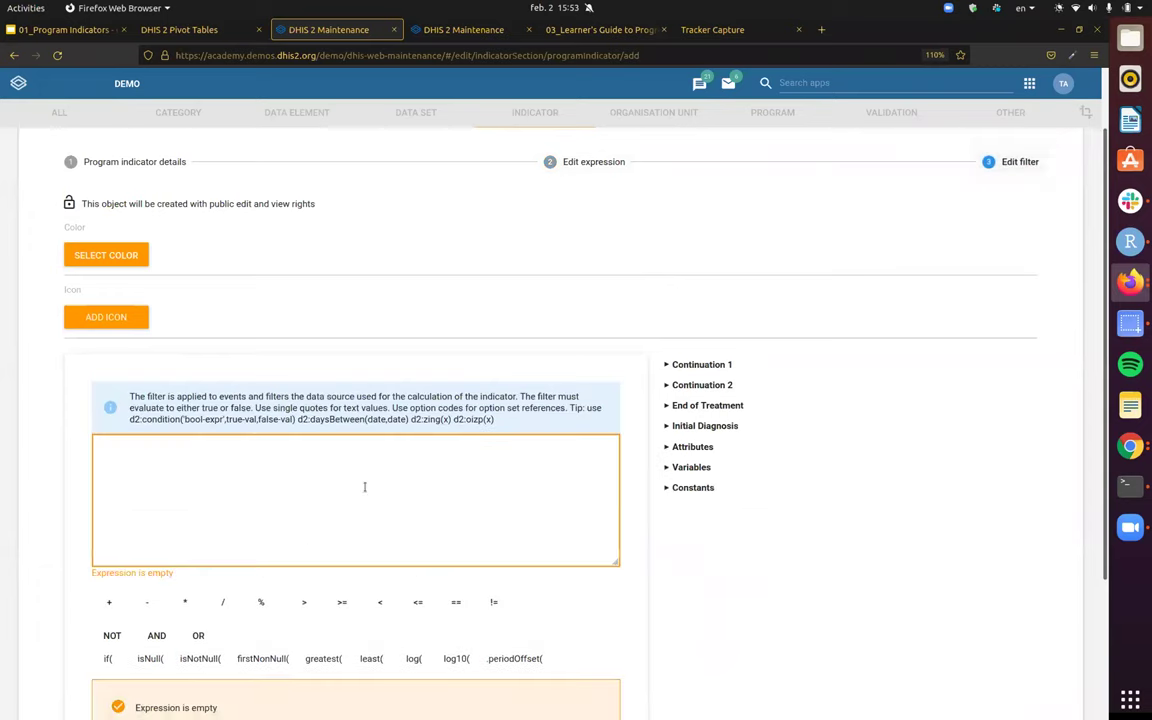
- Add a filter condition requiring the Initial Diagnosis stage's TBTC|Type of Treatment to equal 'Hospitalized'
scroll(460, 532, "down", 2)
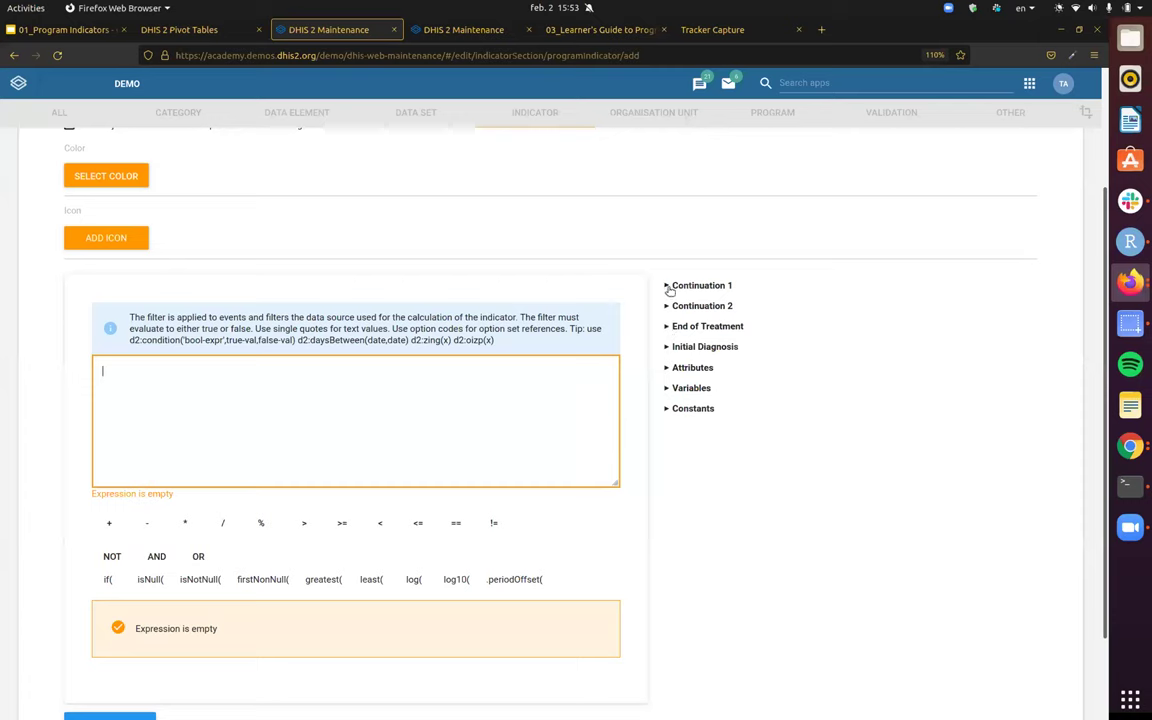
left_click(666, 347)
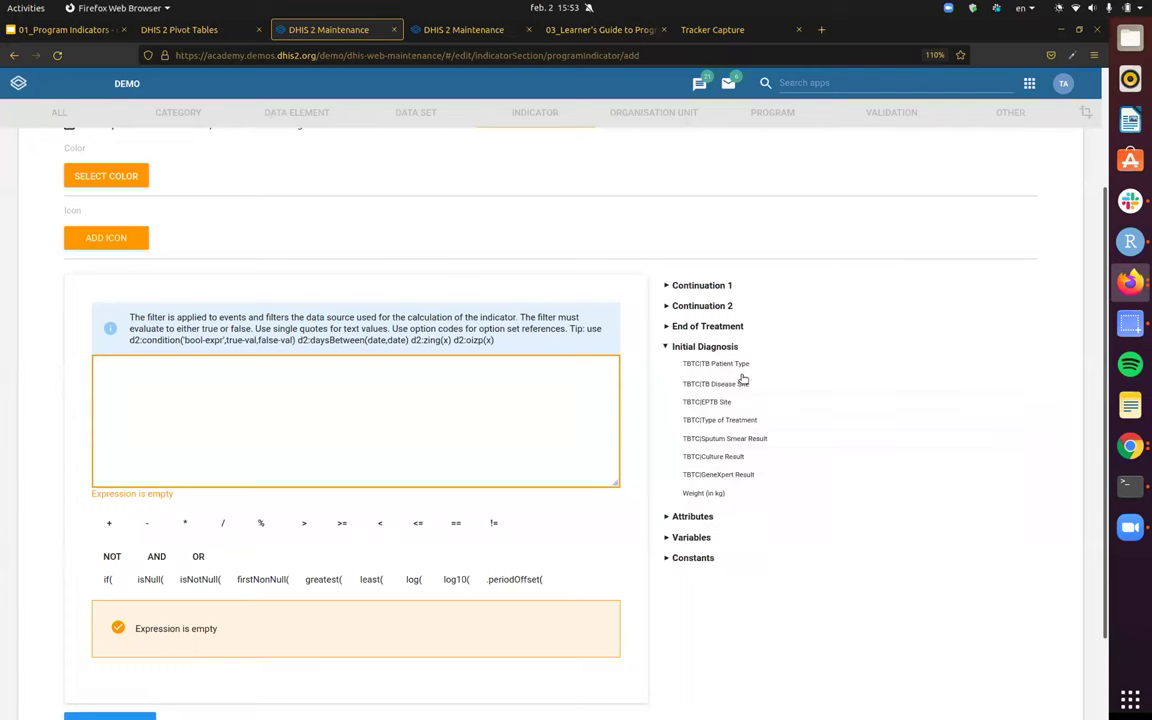
left_click(742, 421)
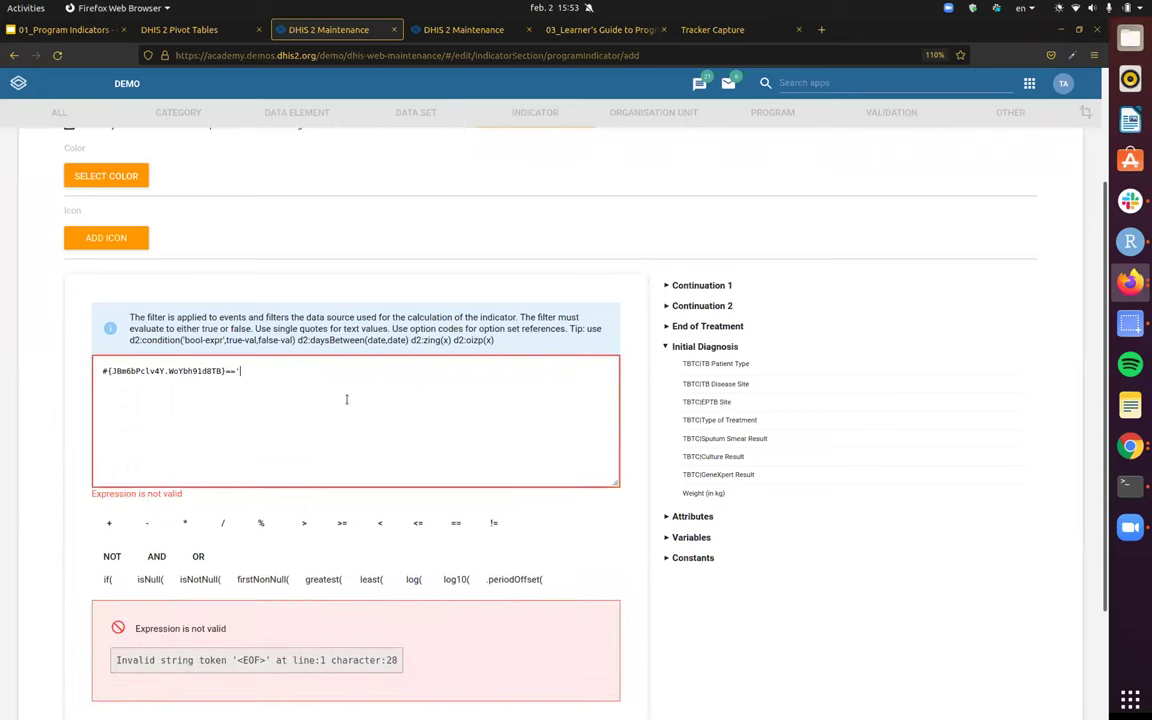
type("'")
type("Hospita")
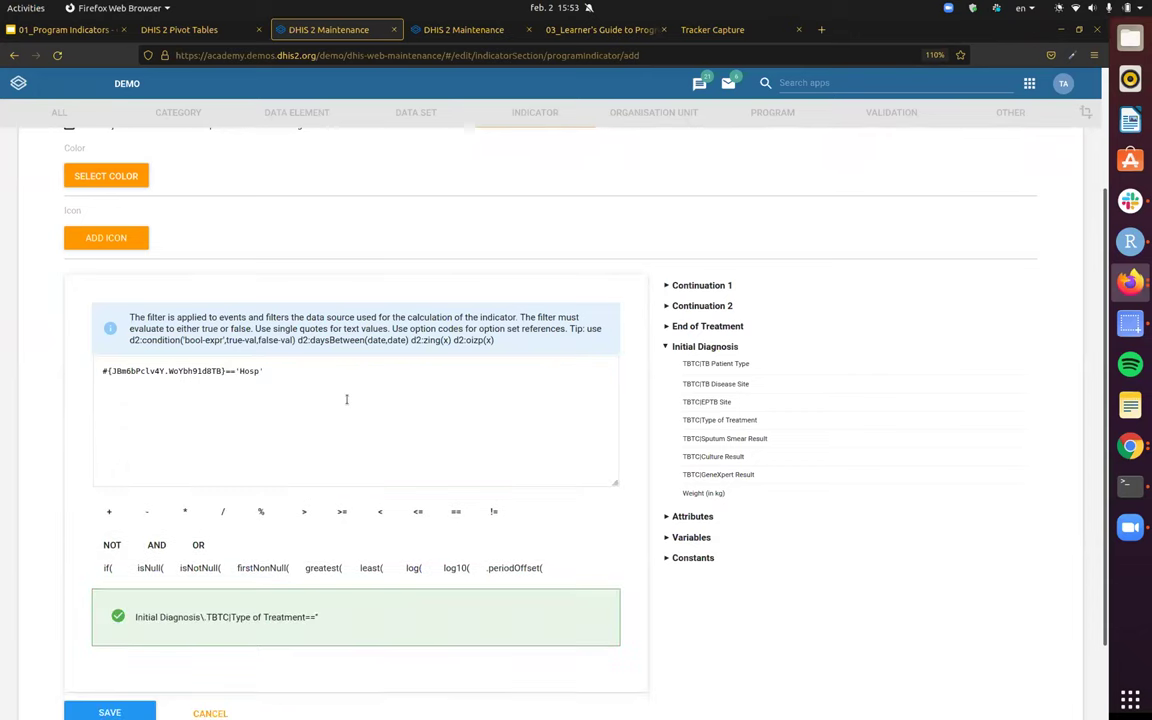
type("lized")
scroll(430, 395, "down", 1)
scroll(373, 399, "up", 1)
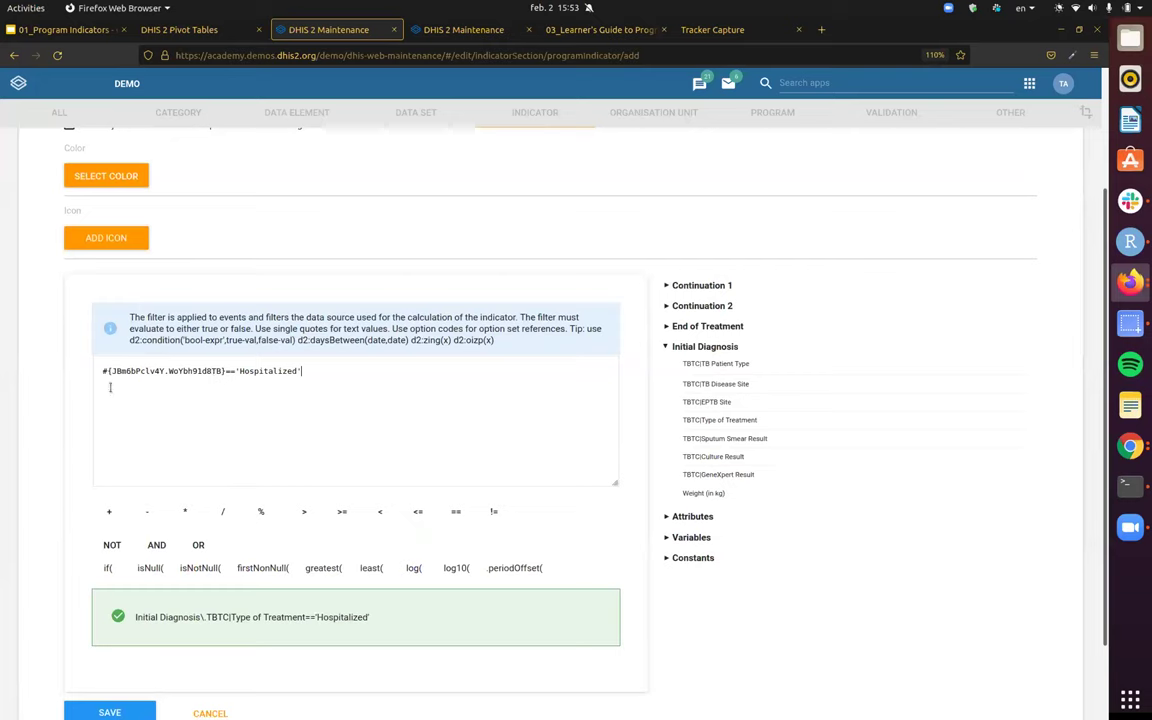
- Examine the program stage ID and the data element ID that make up the Initial Diagnosis condition
double_click(137, 371)
double_click(205, 371)
double_click(137, 371)
double_click(195, 371)
left_click(136, 371)
double_click(193, 371)
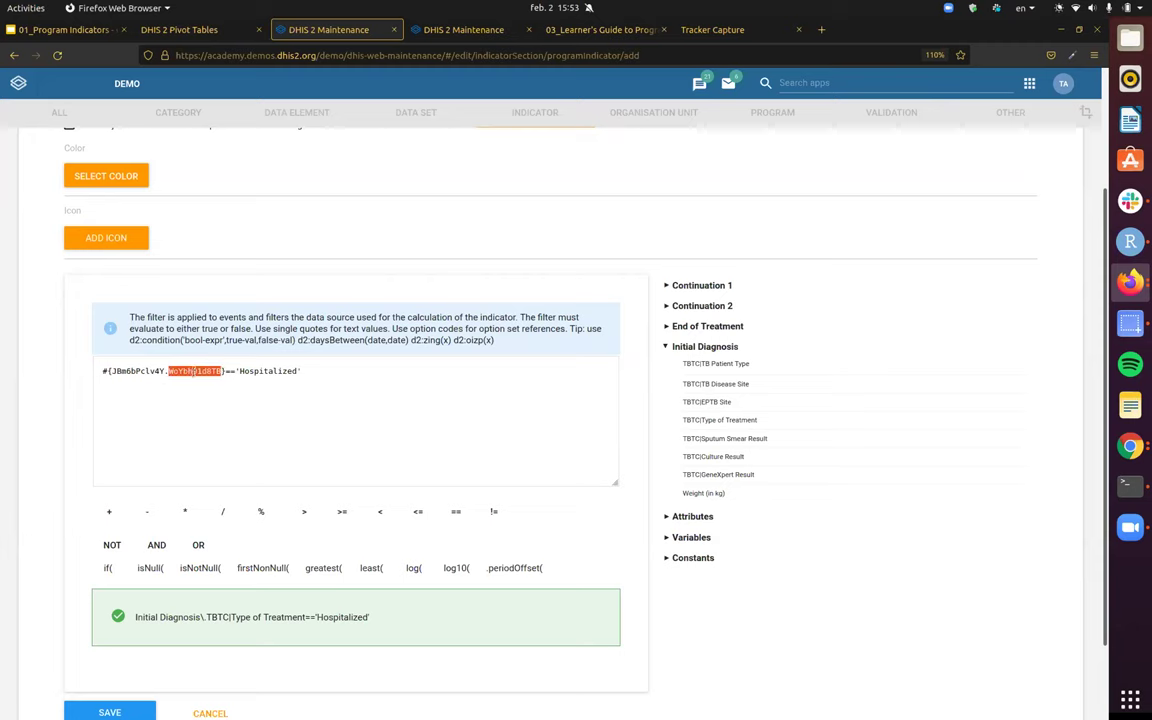
double_click(135, 371)
triple_click(140, 371)
double_click(145, 371)
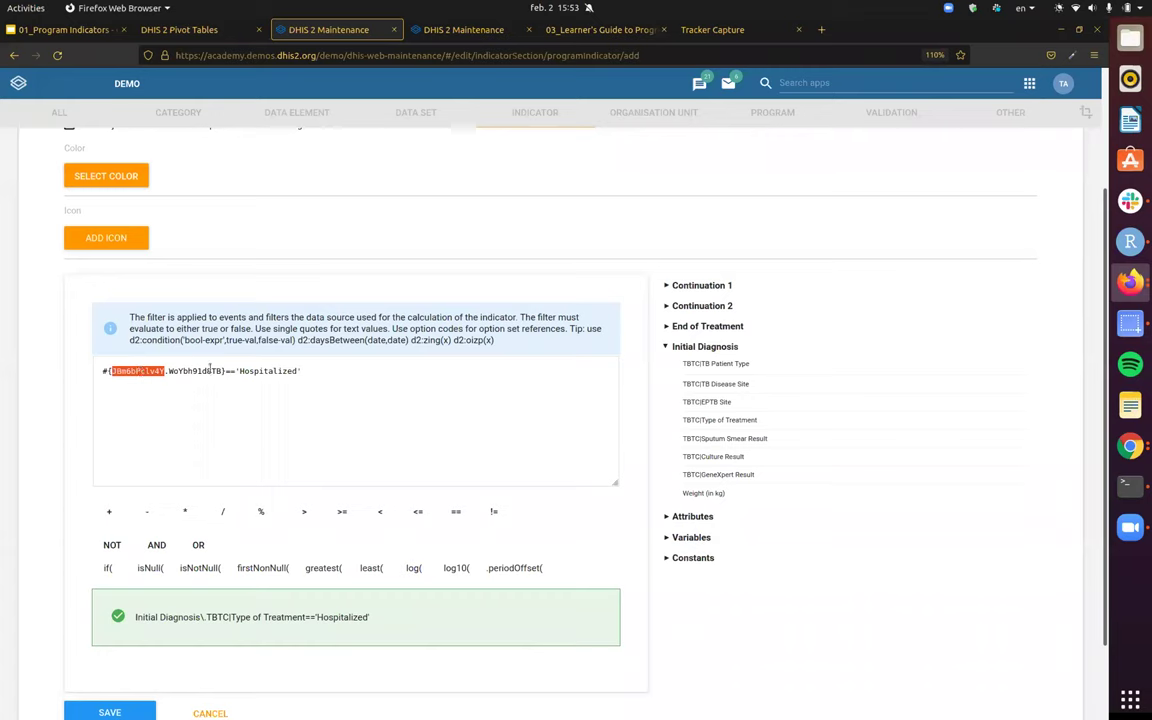
double_click(205, 371)
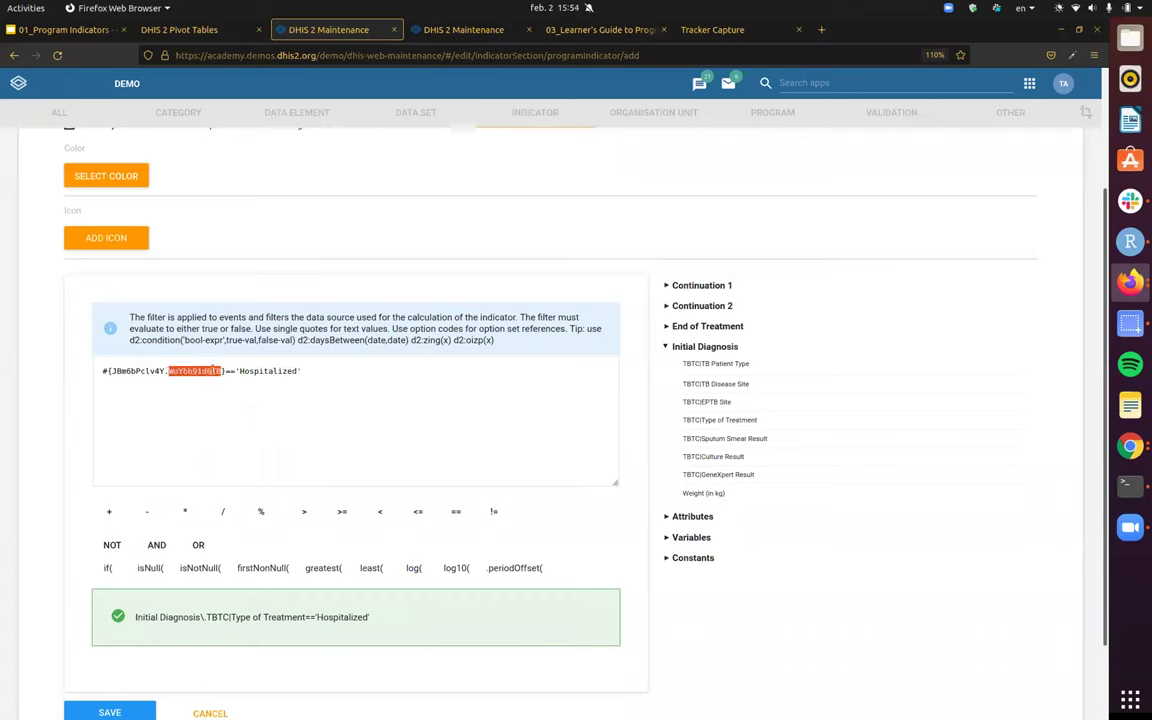
double_click(210, 371)
left_click(195, 369)
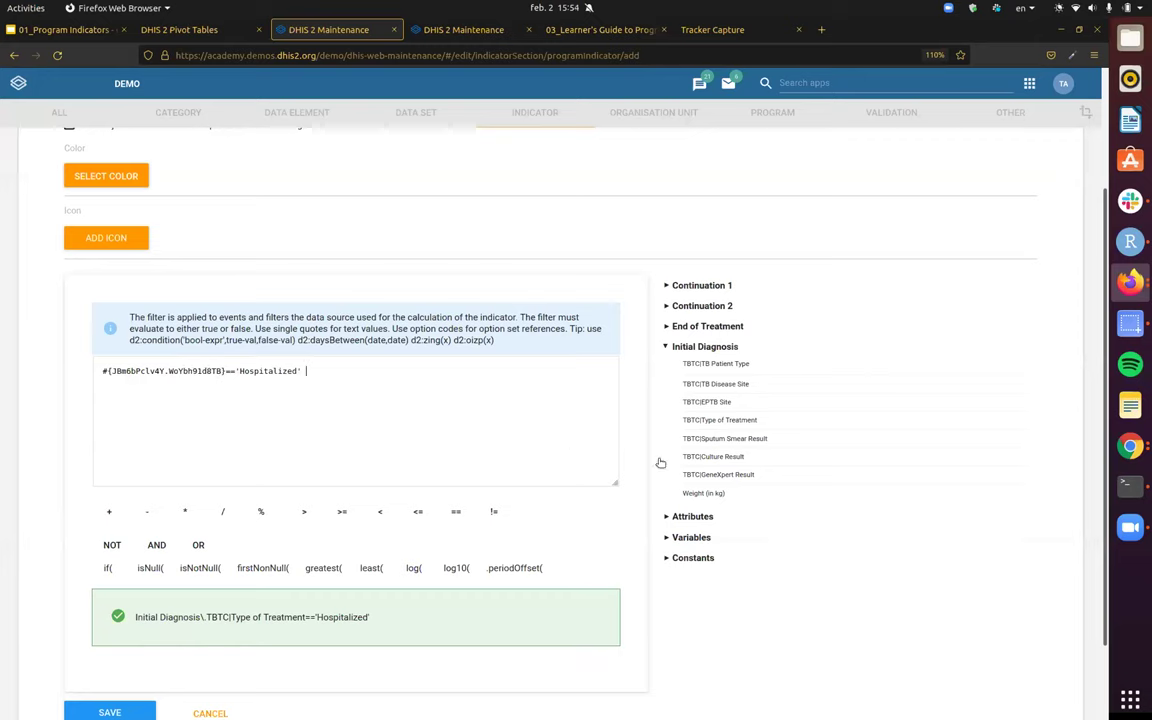
double_click(155, 374)
- Append the Continuation 1 stage's TBTC|Type of Treatment to the filter, joined to the first condition with &&
left_click(347, 376)
left_click(665, 306)
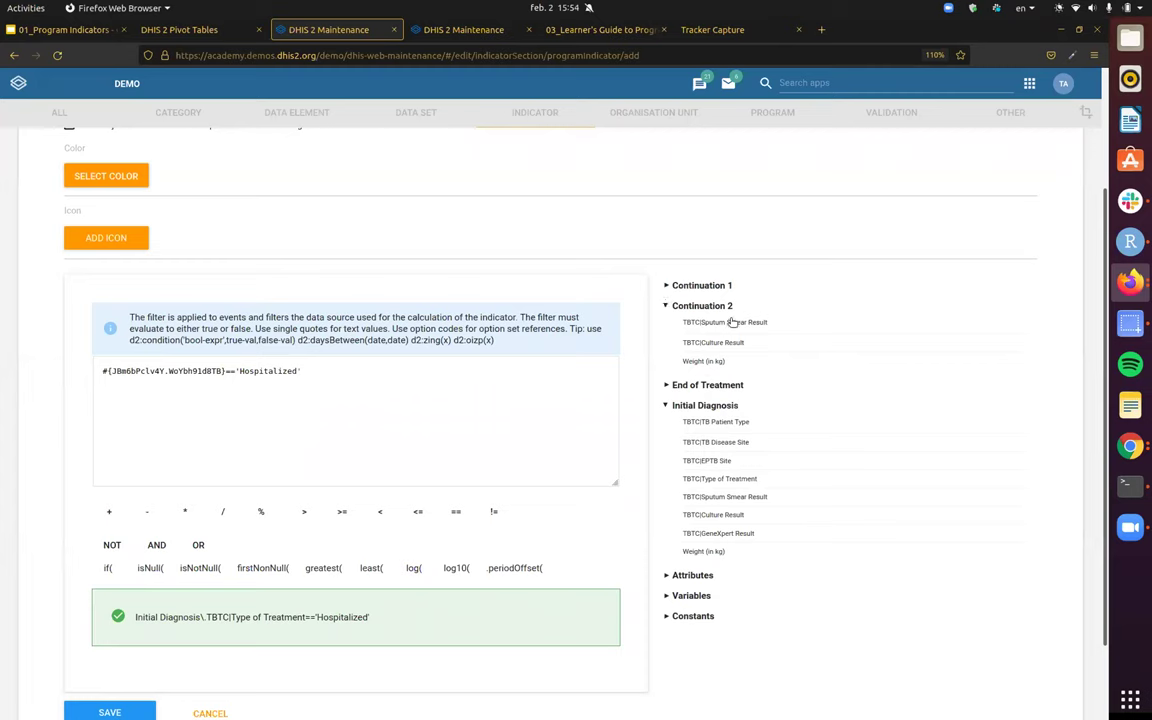
left_click(665, 285)
left_click(746, 304)
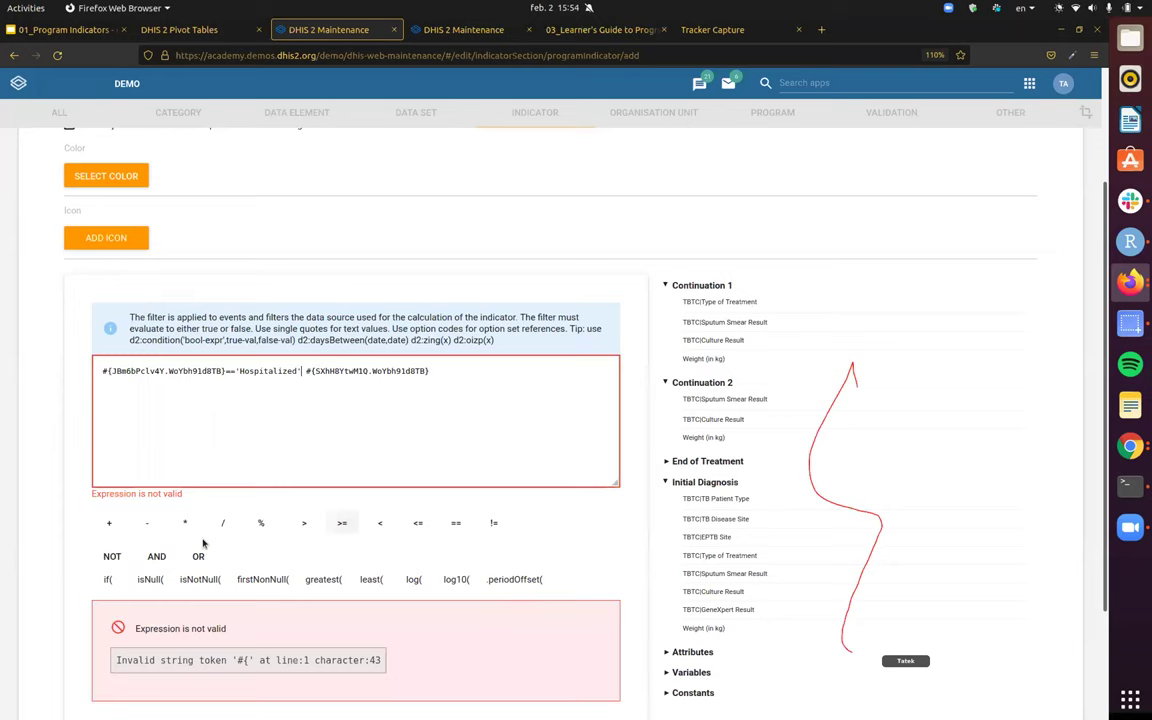
left_click(156, 556)
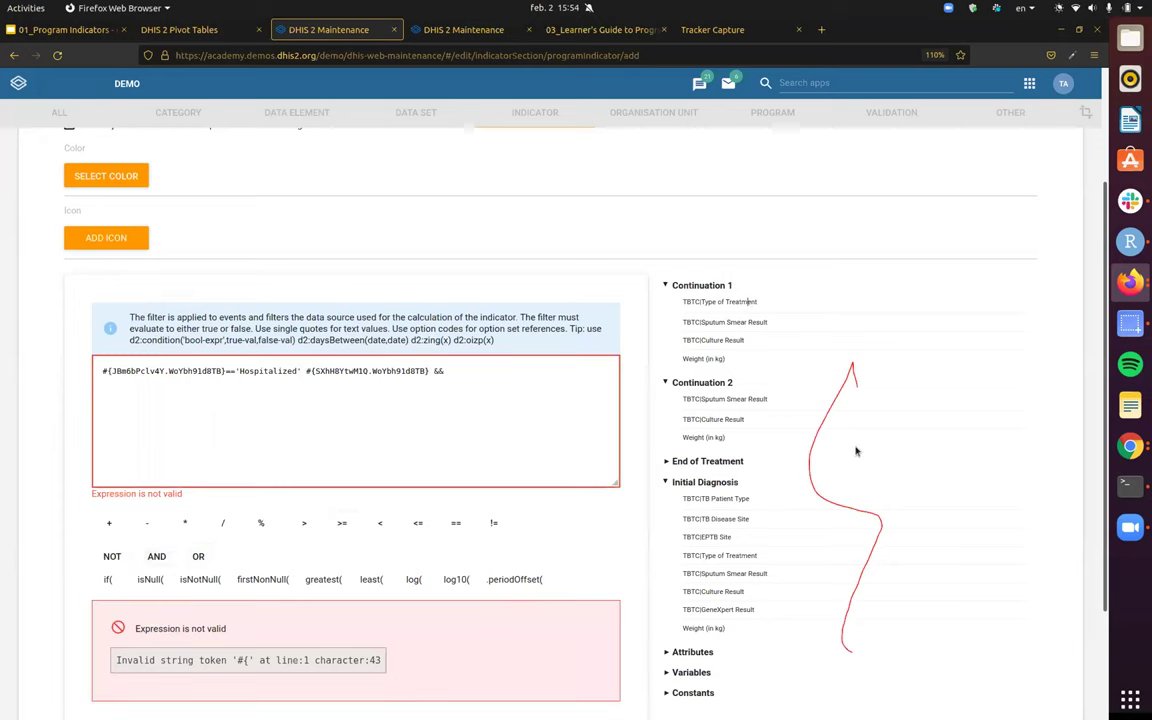
double_click(437, 371)
left_click(307, 371)
type("&&")
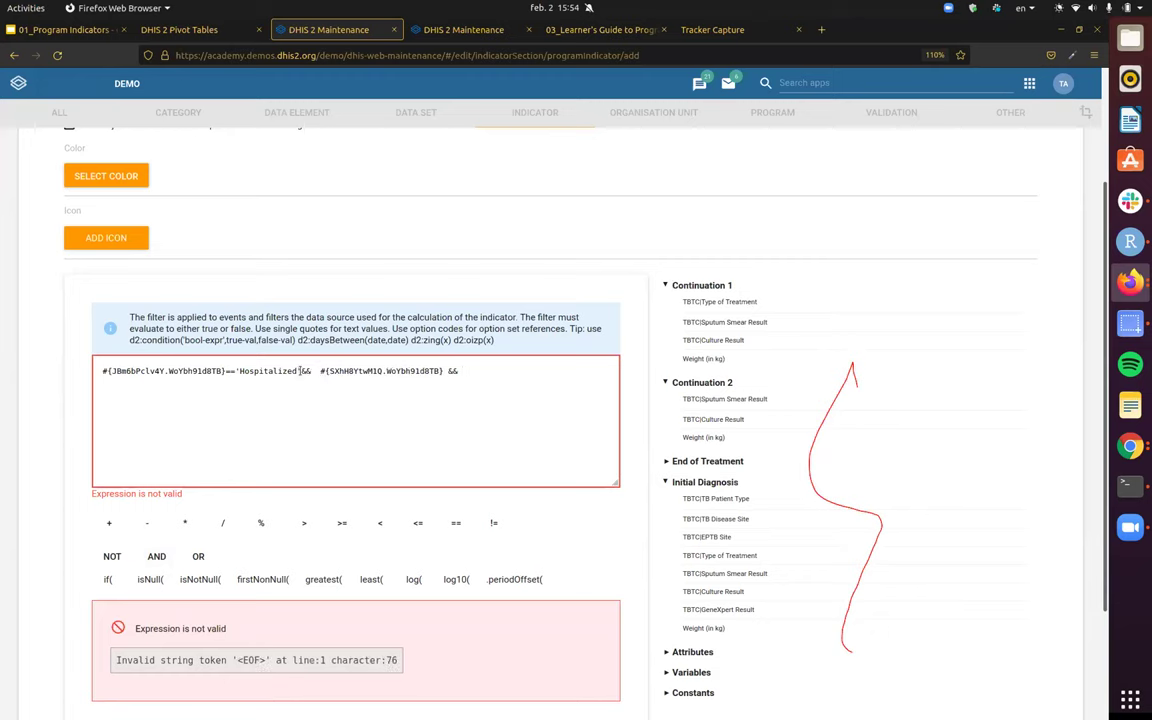
- Remove the surplus && at the filter's end and complete the Continuation 1 condition with == 'Hospitalized'
left_click(499, 374)
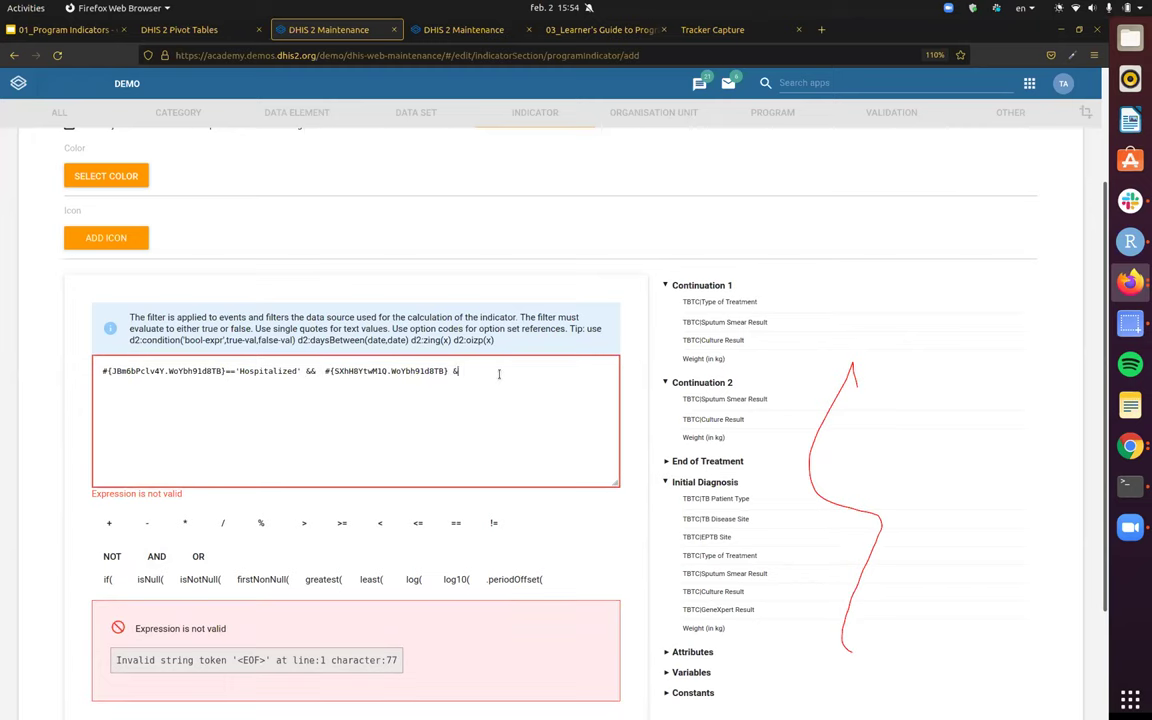
key("BackSpace")
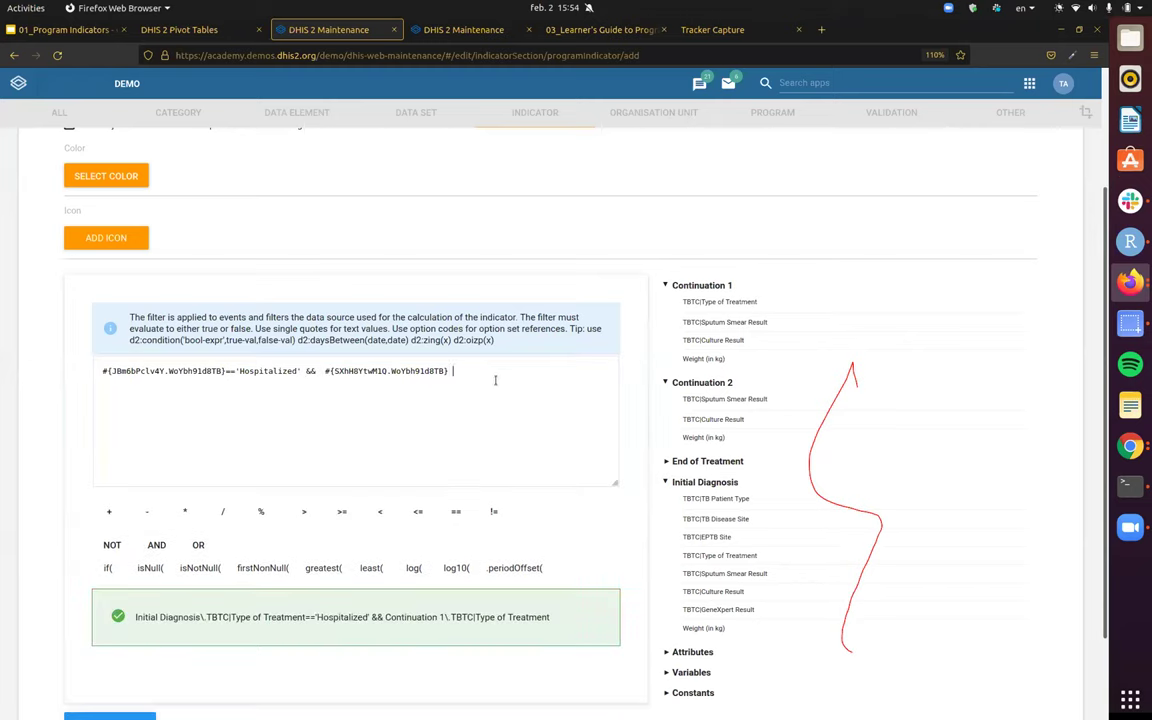
type("==")
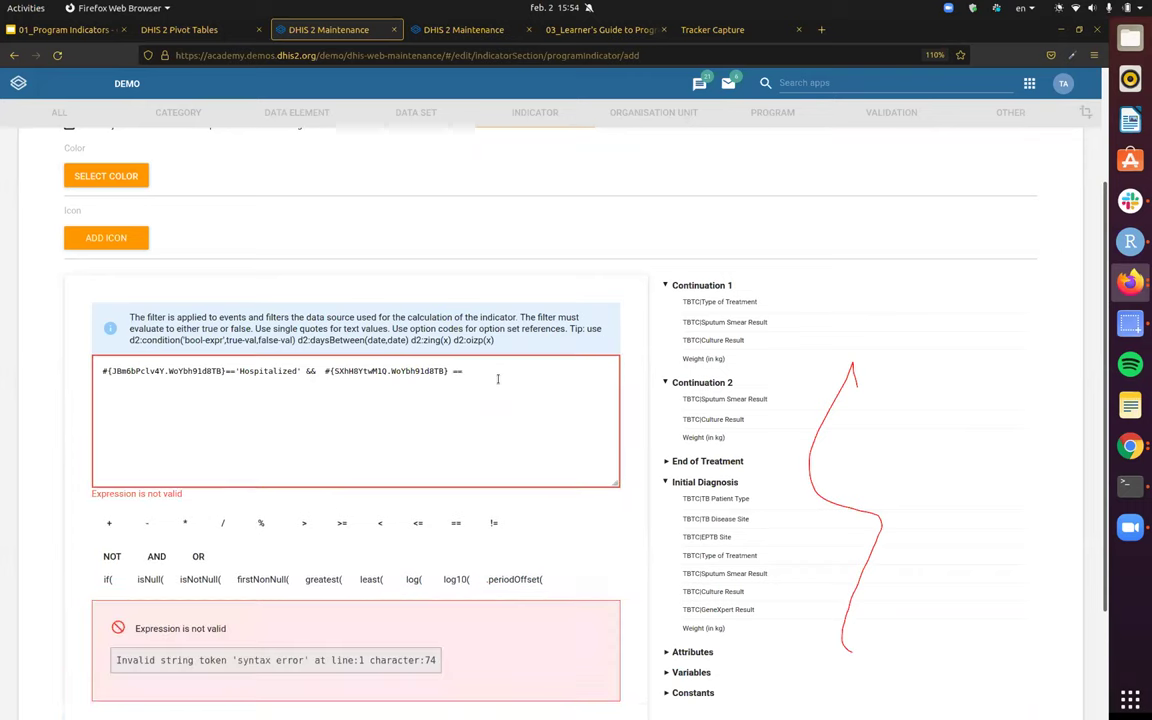
type(" ''")
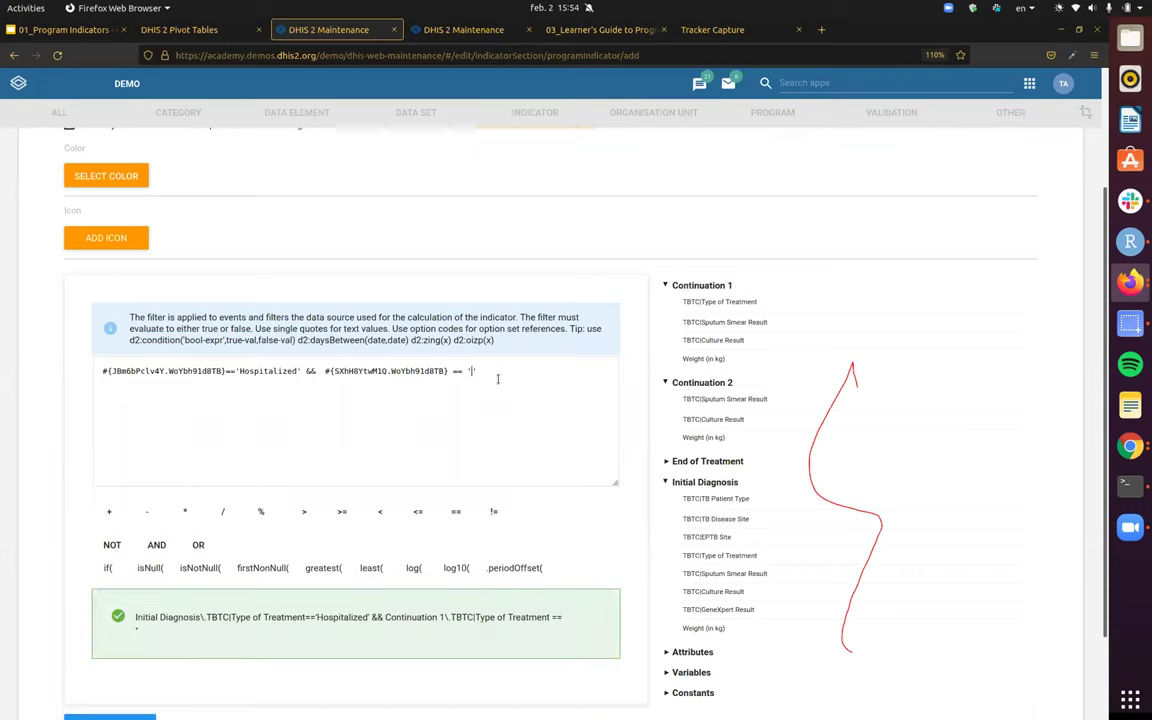
type("Hospitalized")
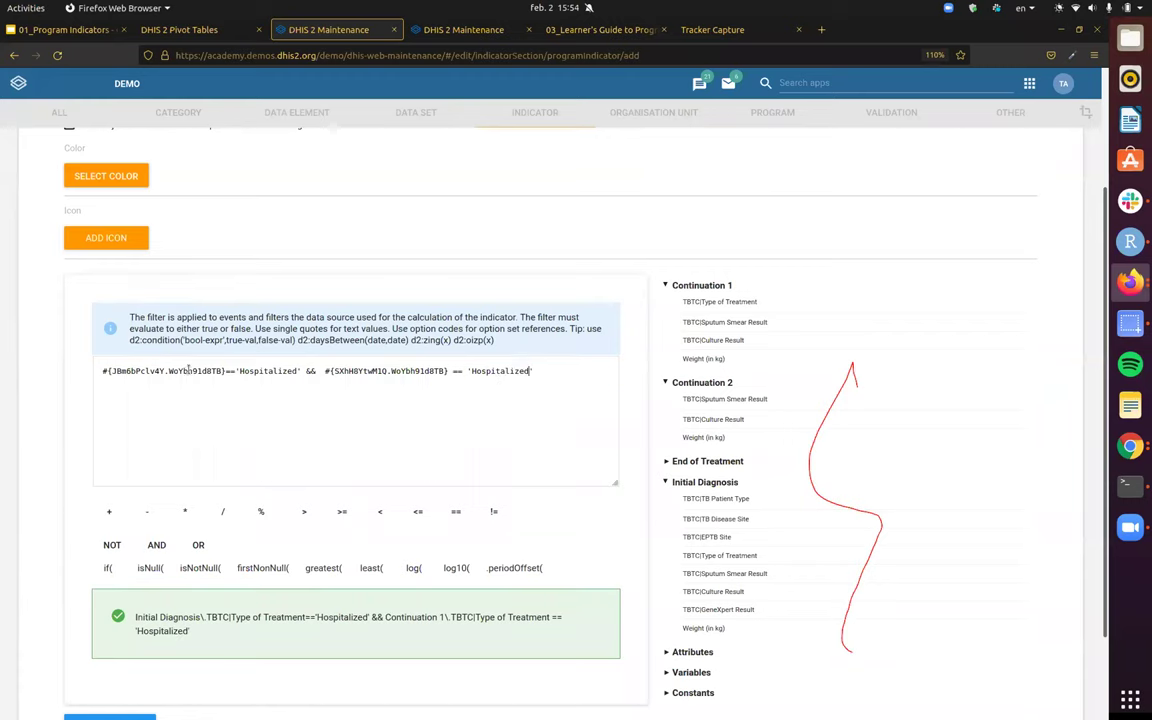
- Compare the stage and data element IDs in both filter conditions and read the filter's plain-language description
double_click(190, 371)
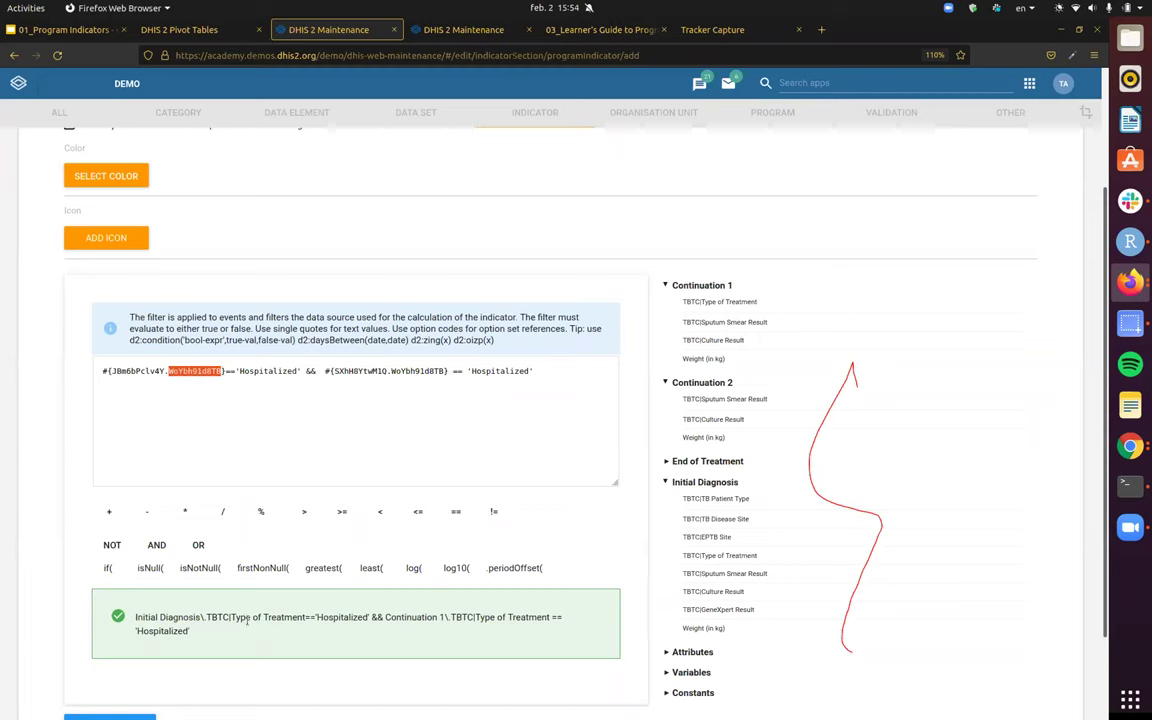
left_click(390, 417)
double_click(142, 369)
left_click(380, 373)
double_click(355, 370)
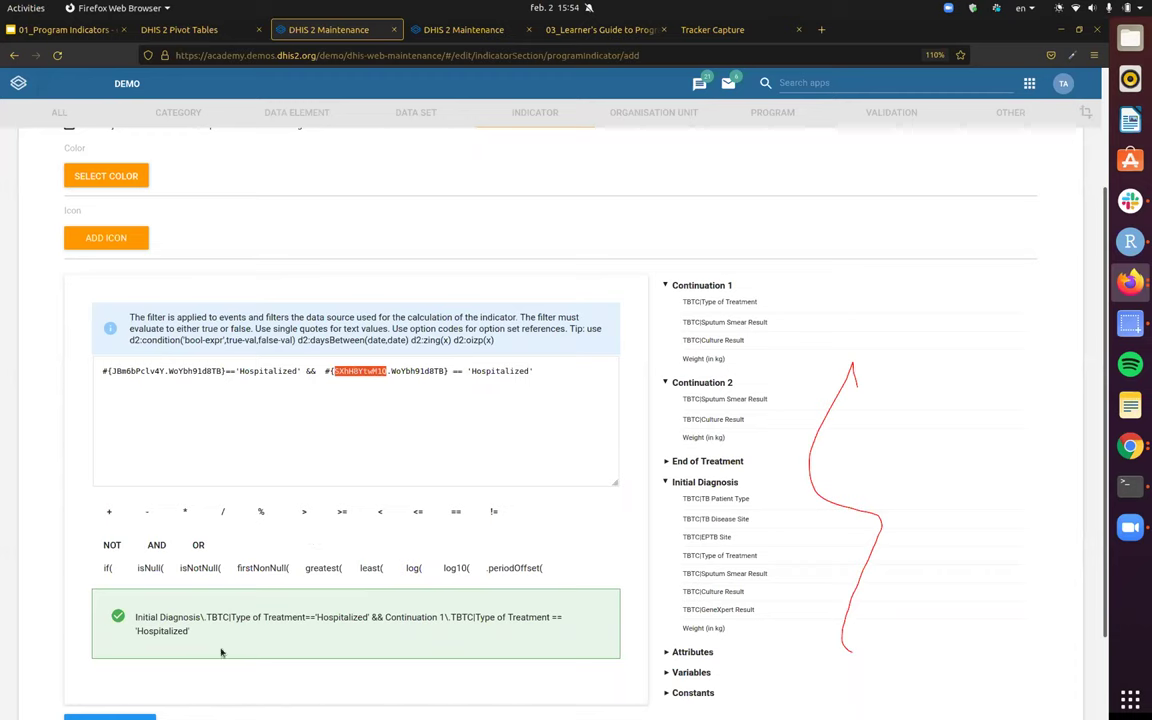
left_click_drag(136, 617, 576, 631)
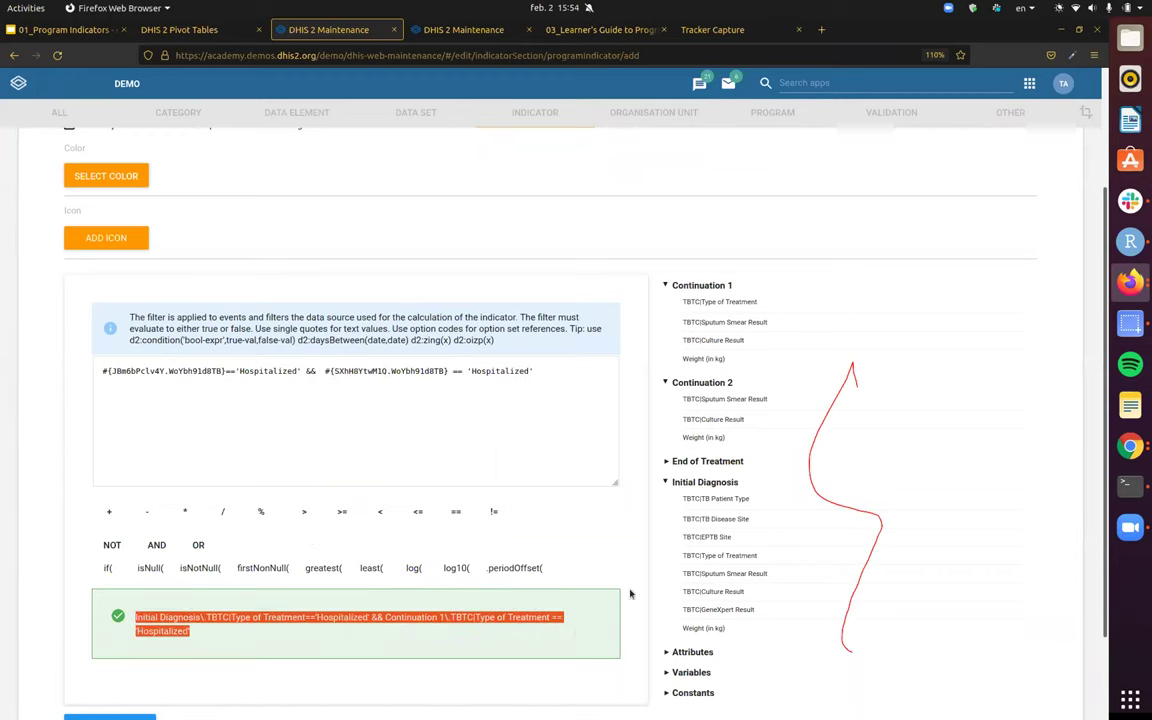
scroll(570, 540, "down", 2)
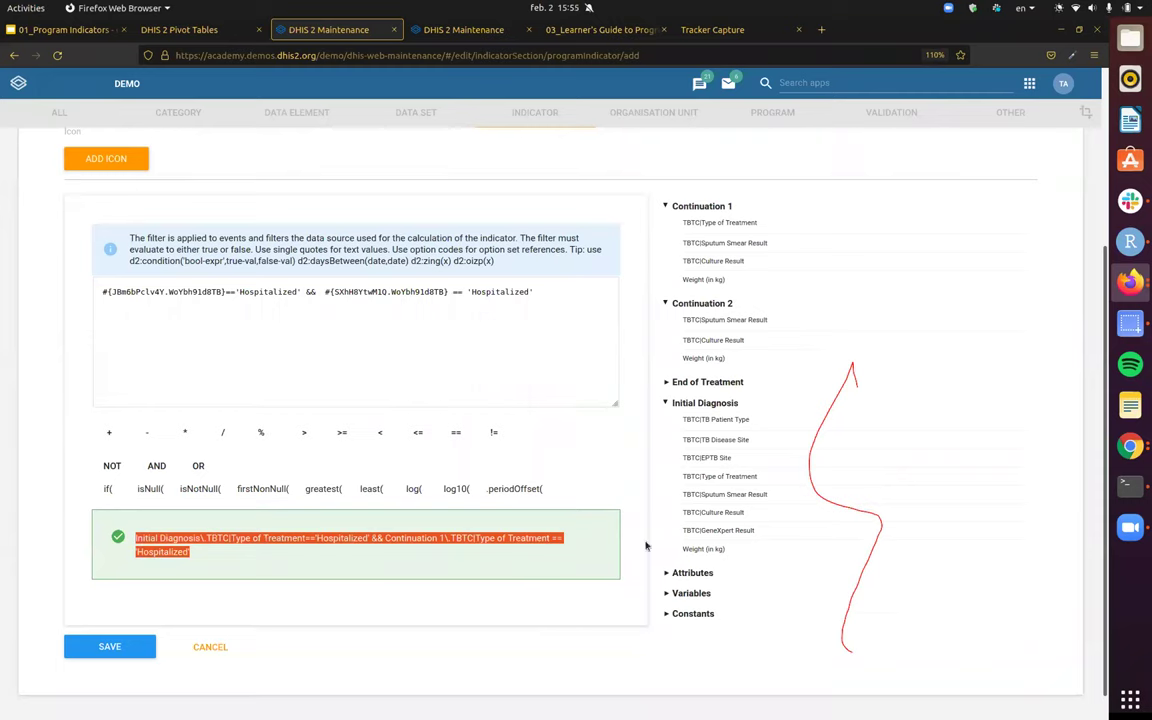
left_click(551, 538)
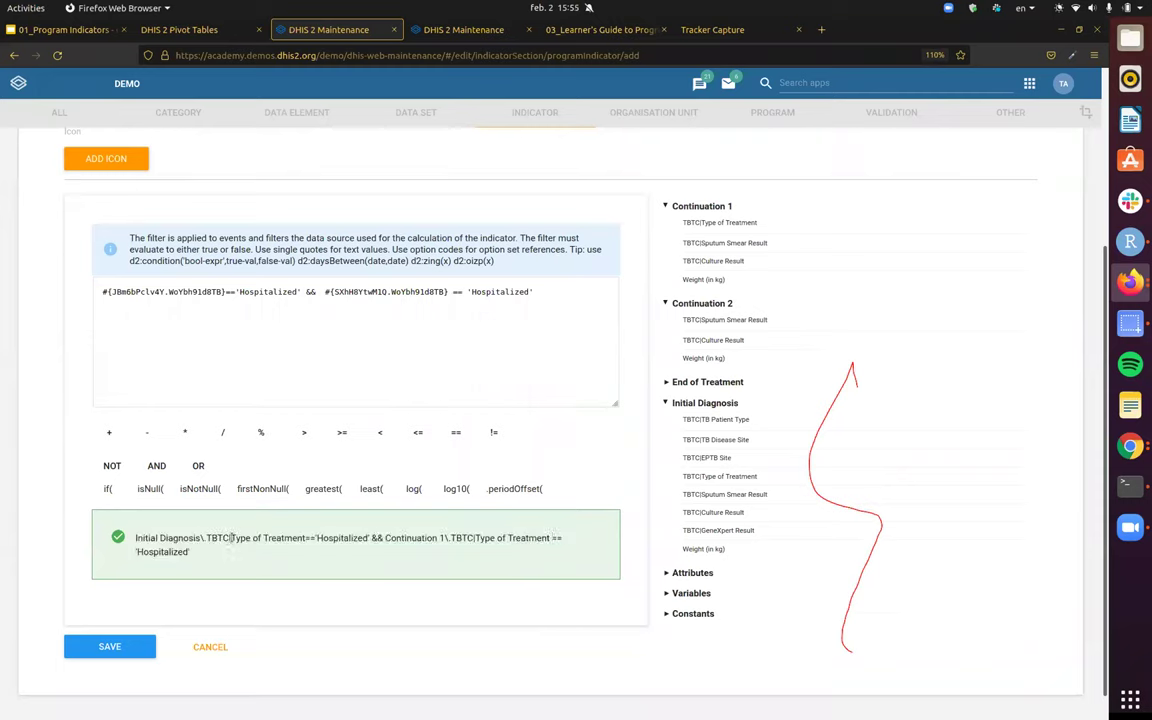
left_click_drag(136, 538, 578, 550)
left_click(388, 540)
left_click(566, 561)
scroll(600, 530, "up", 2)
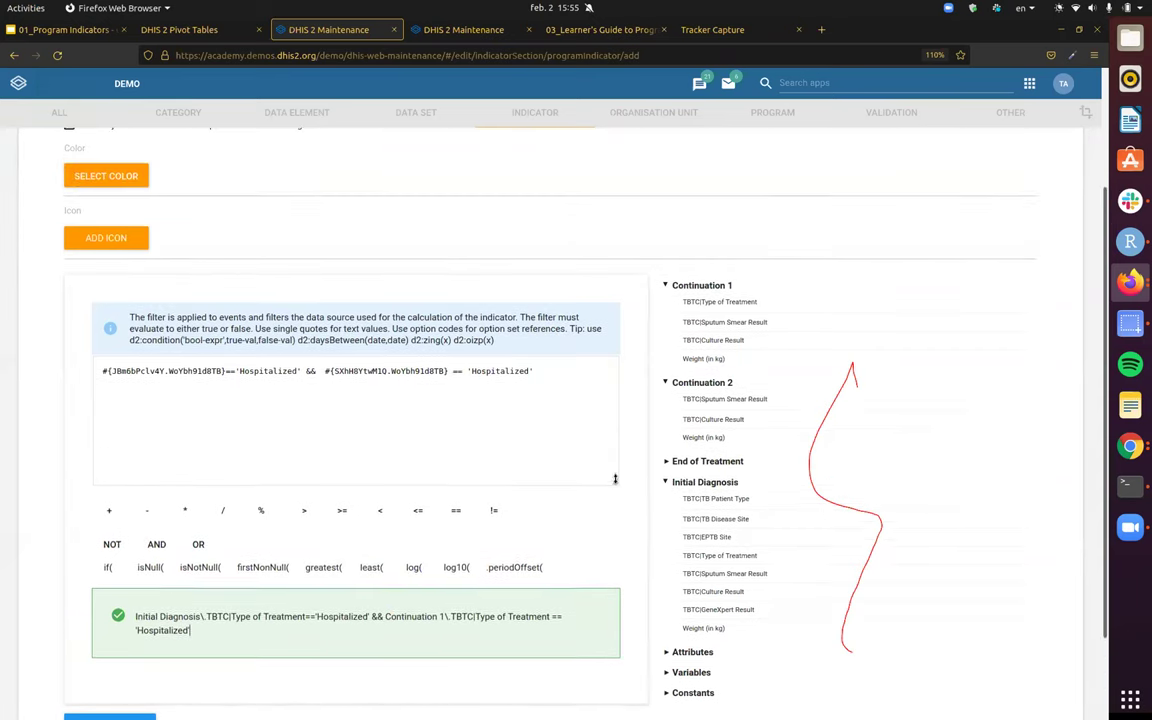
- Save the new program indicator and search the TB Treatment Card program indicators for "BO_"
left_click_drag(617, 483, 3, 460)
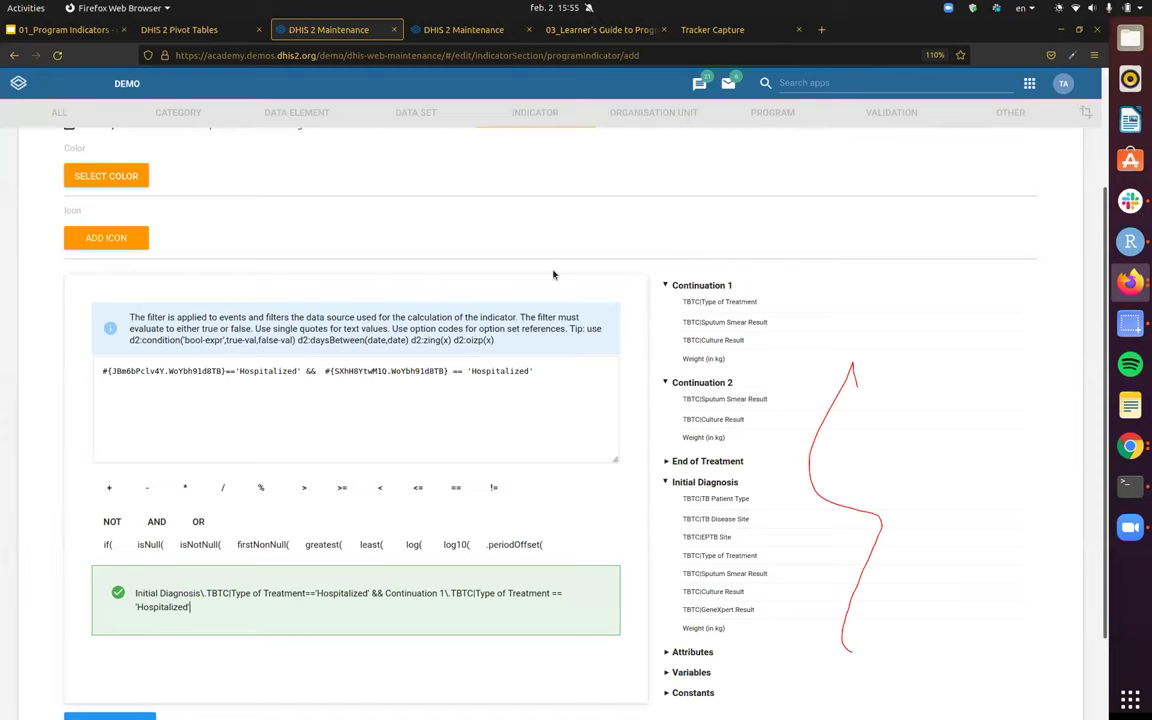
scroll(100, 640, "down", 2)
left_click(100, 617)
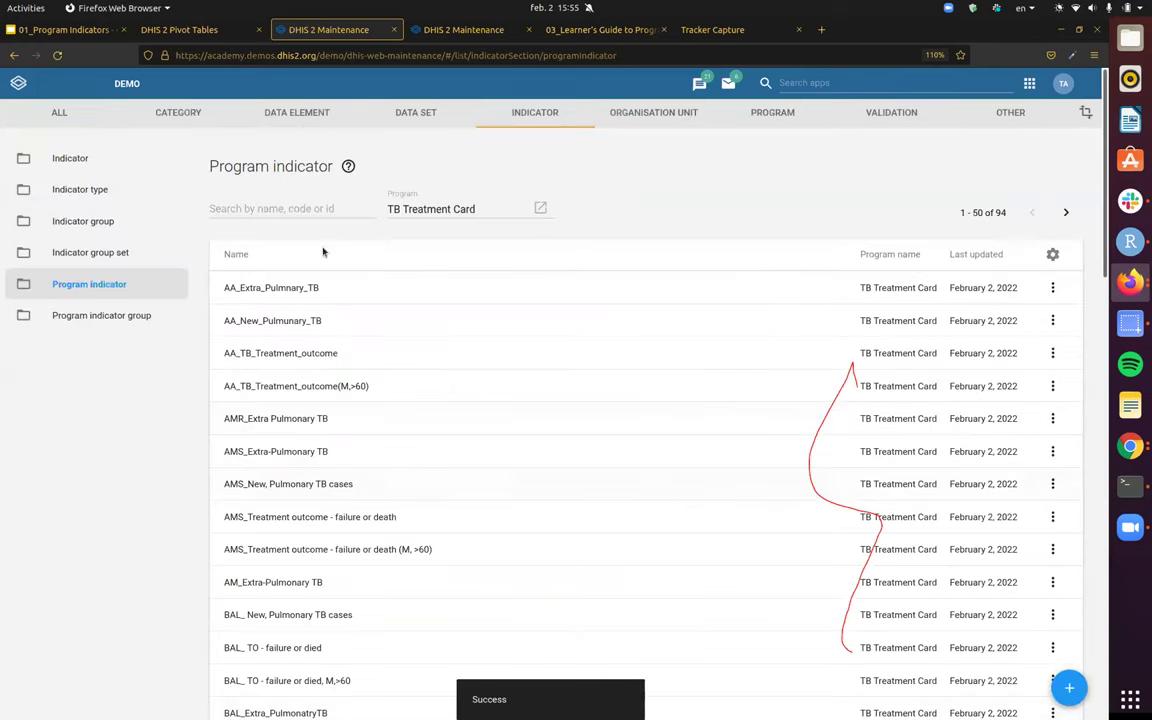
left_click(293, 197)
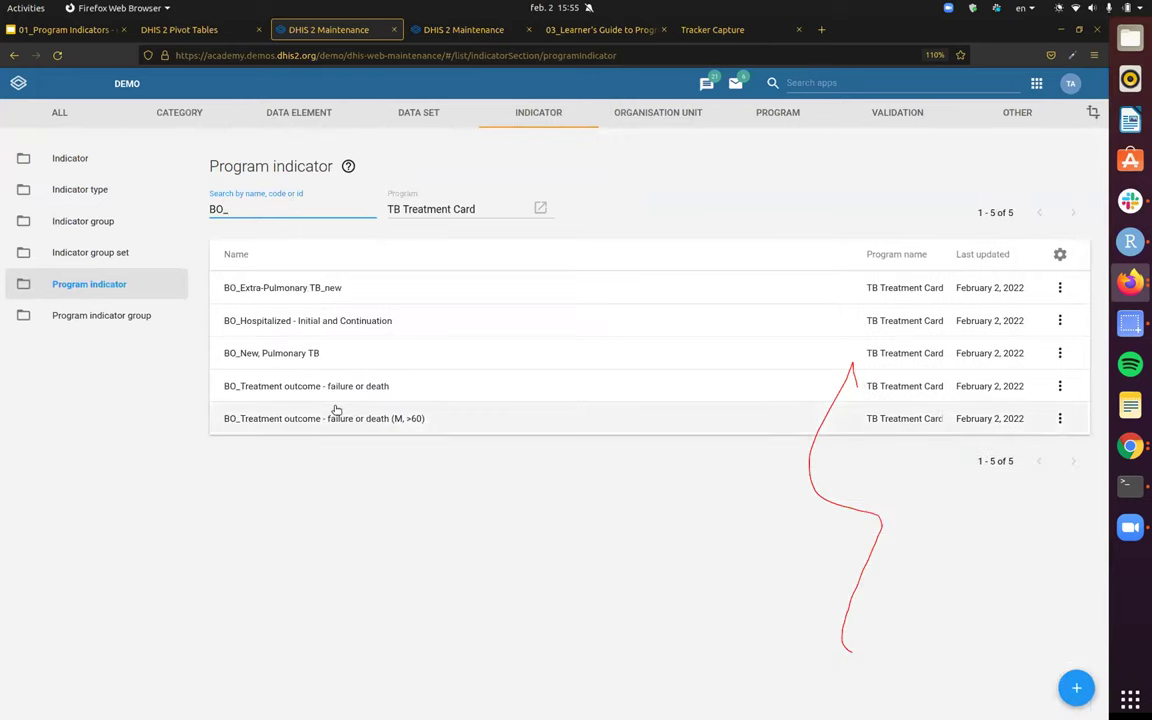
- Open the filter of the BO_Hospitalized - Initial and Continuation program indicator for review
left_click(393, 328)
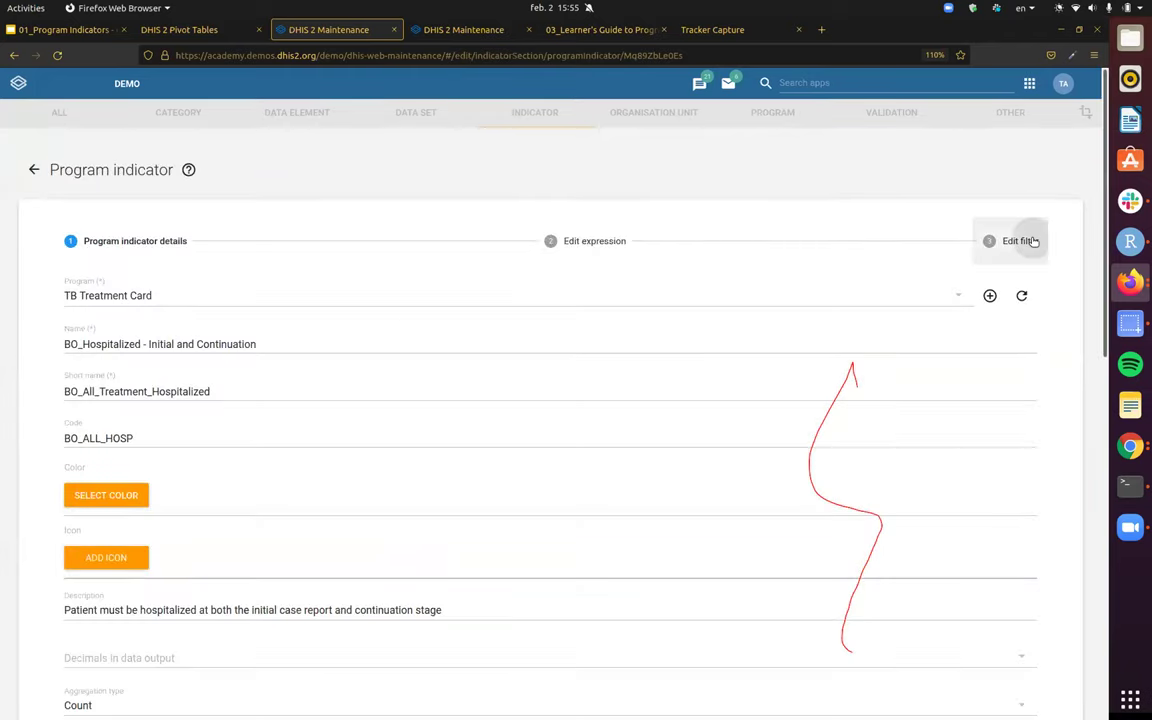
left_click(1020, 240)
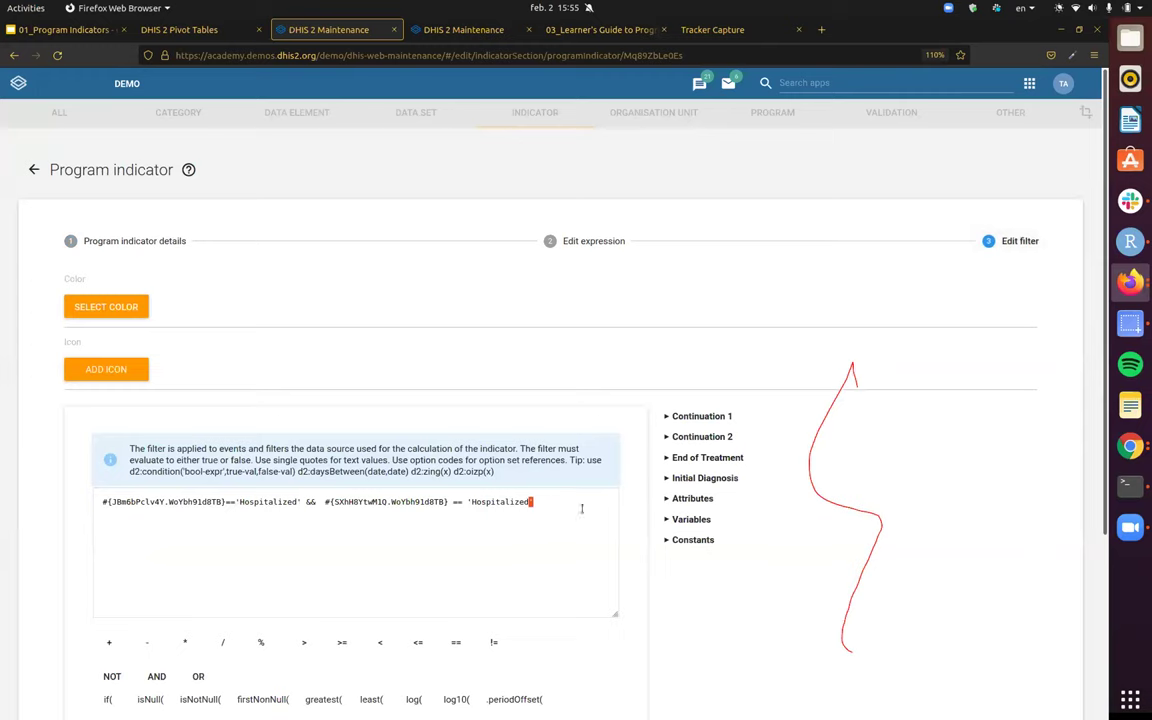
- Search the option sets for "tb type" and open the options of TB Treatment Type
left_click(432, 31)
double_click(262, 208)
key("BackSpace")
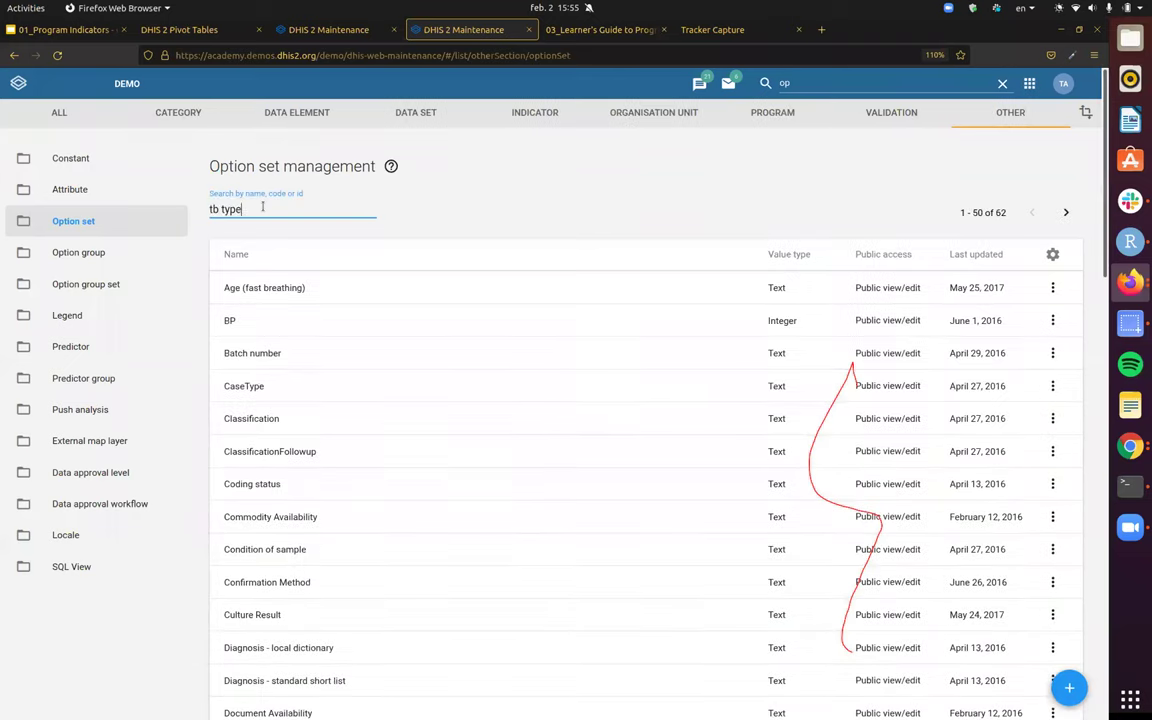
type("tb type")
left_click(411, 330)
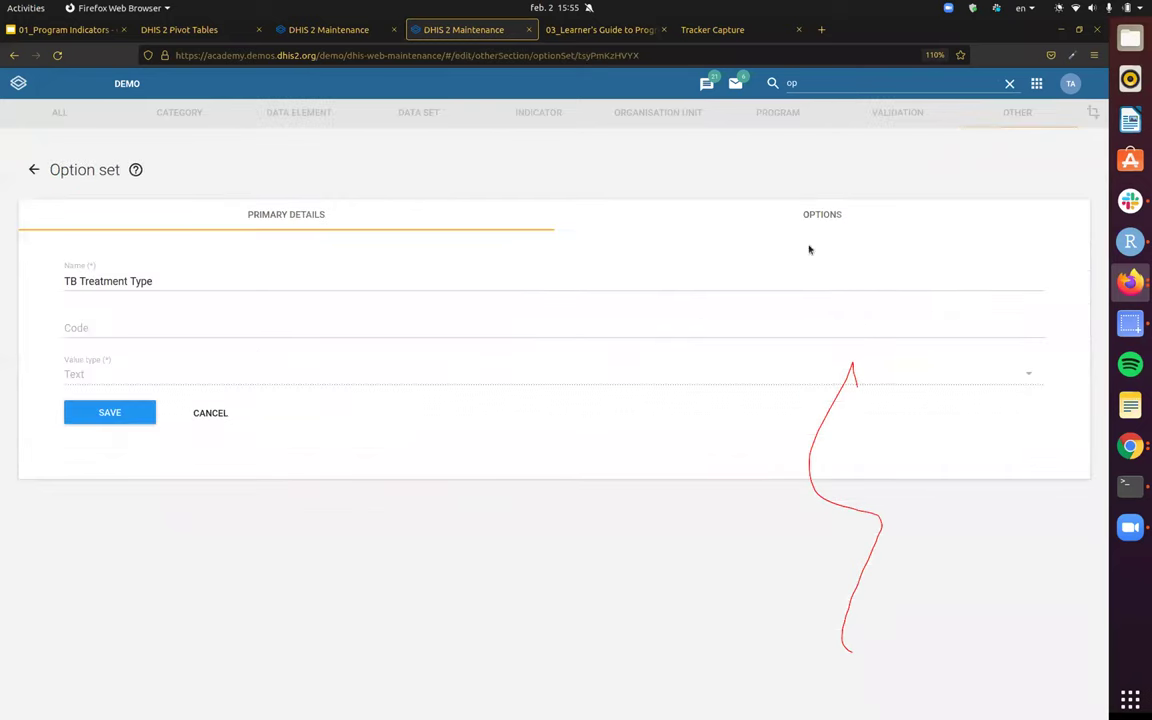
left_click(825, 215)
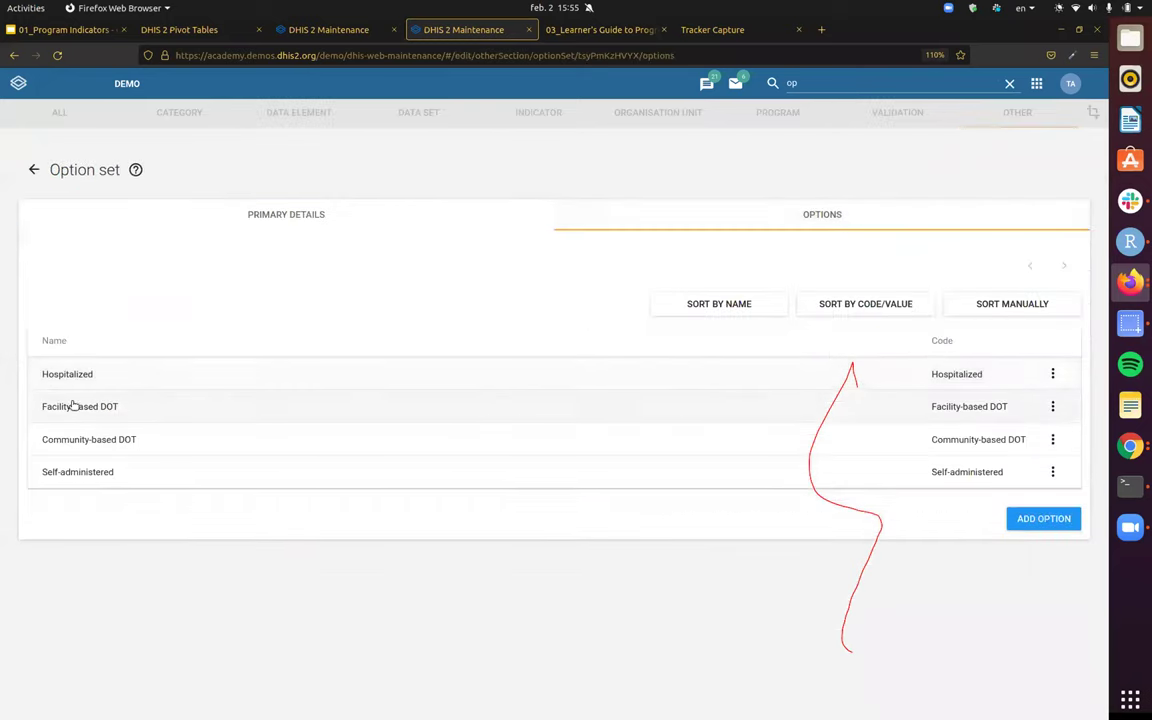
- Compare the name and code of the Hospitalized option, leaving the option unedited
left_click_drag(95, 383, 59, 382)
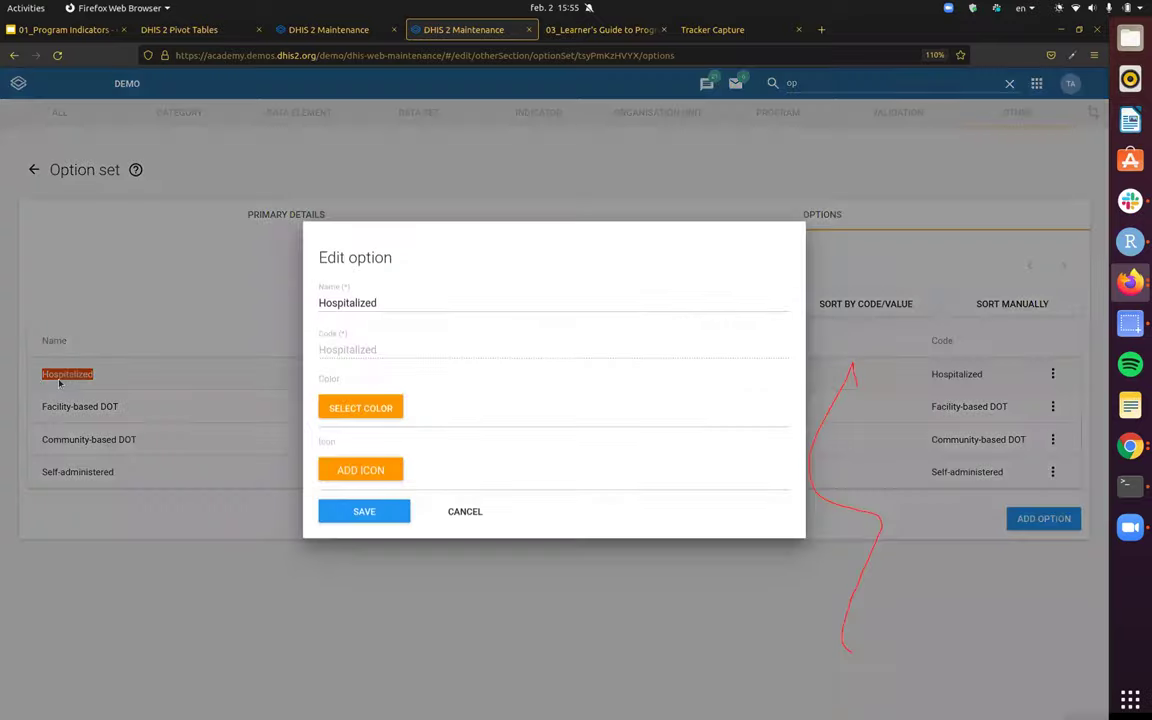
double_click(357, 361)
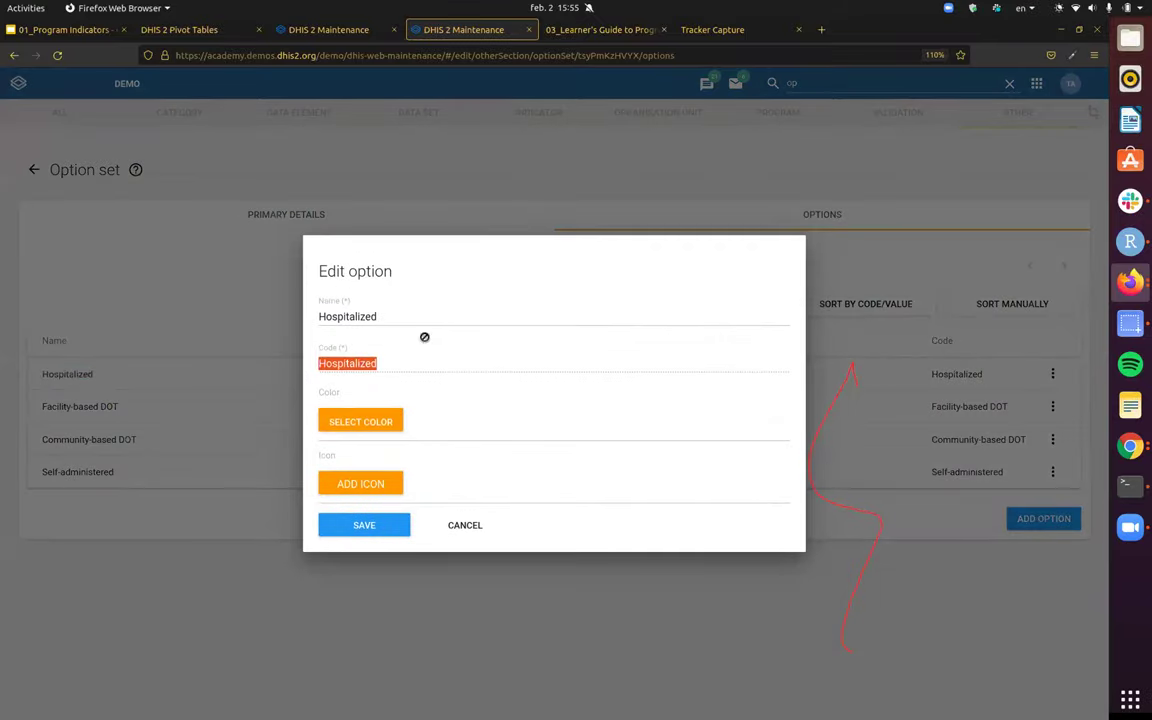
double_click(358, 316)
double_click(358, 362)
left_click(391, 334)
double_click(378, 362)
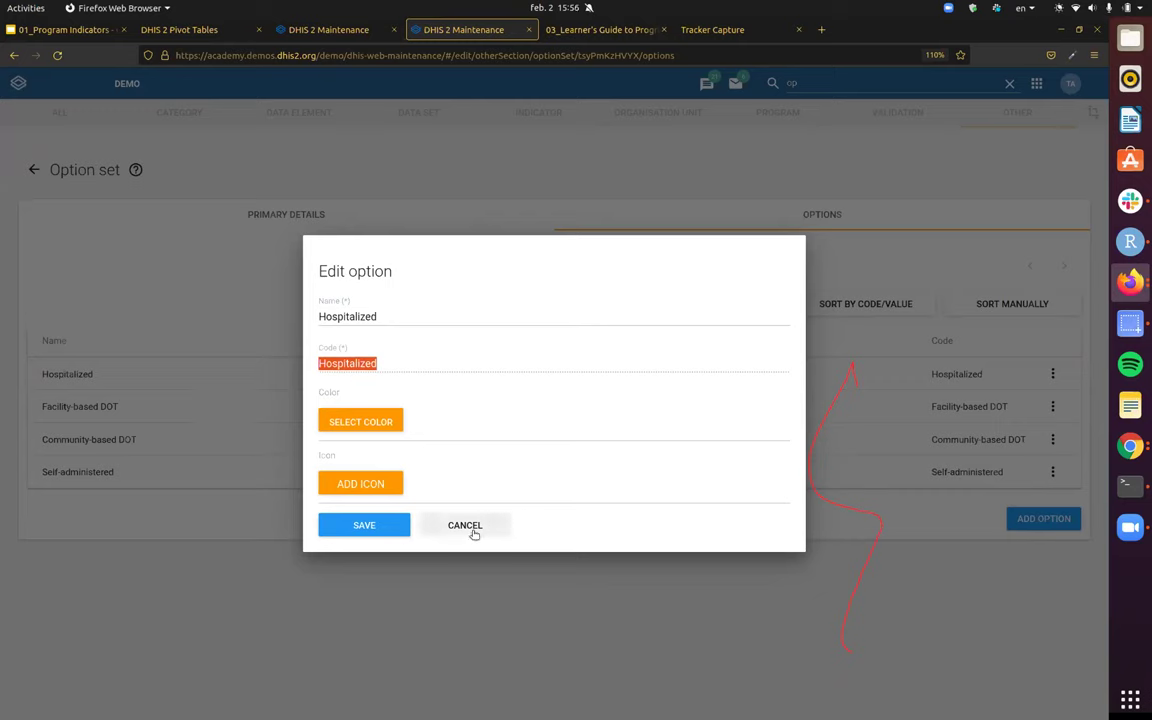
left_click(712, 198)
- Return to the hospitalized indicator's filter, check its two conditions and save the program indicator
left_click(345, 36)
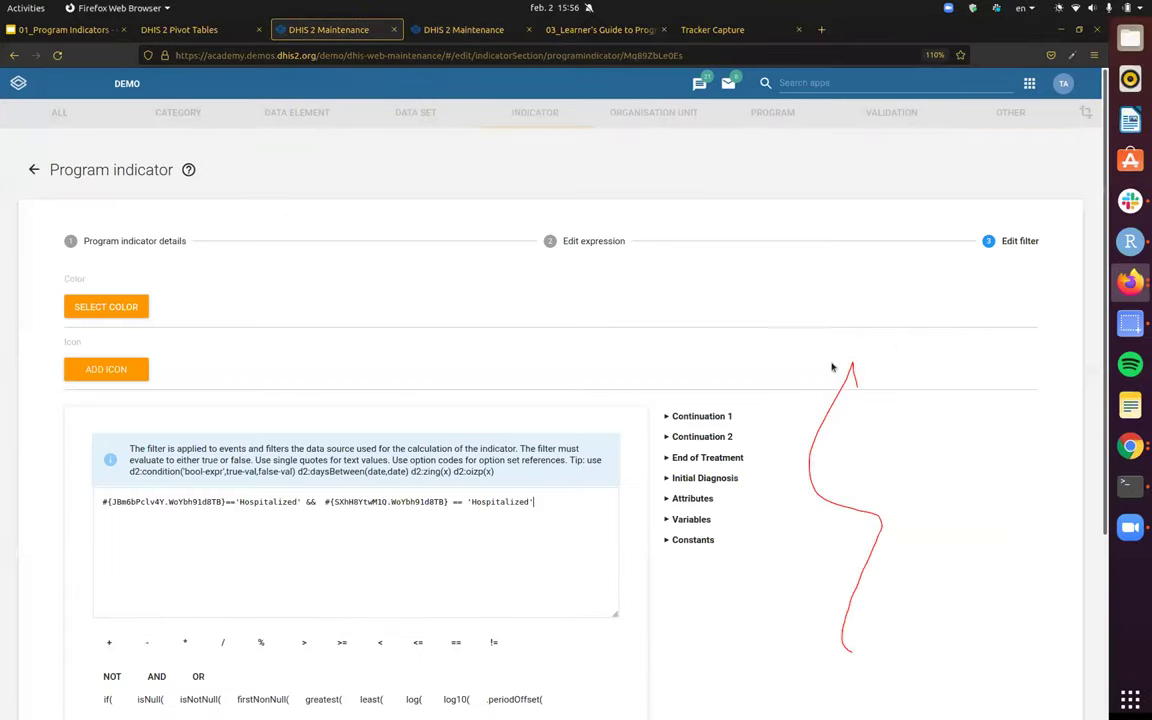
scroll(577, 537, "down", 3)
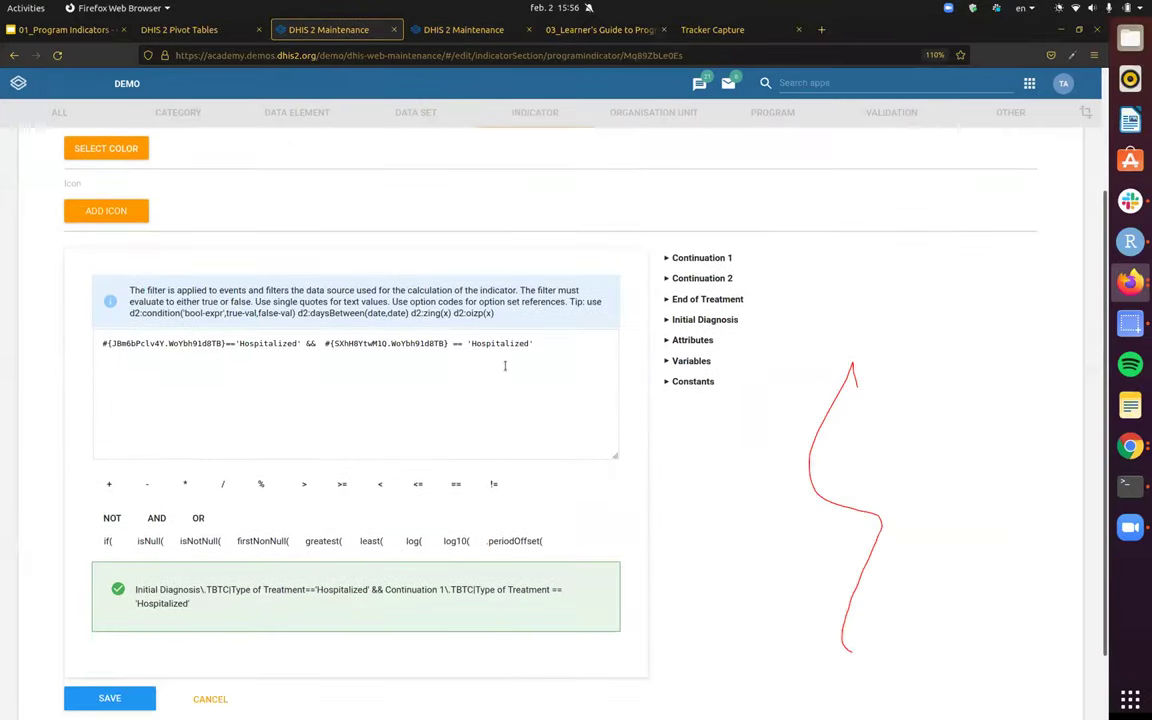
left_click(110, 697)
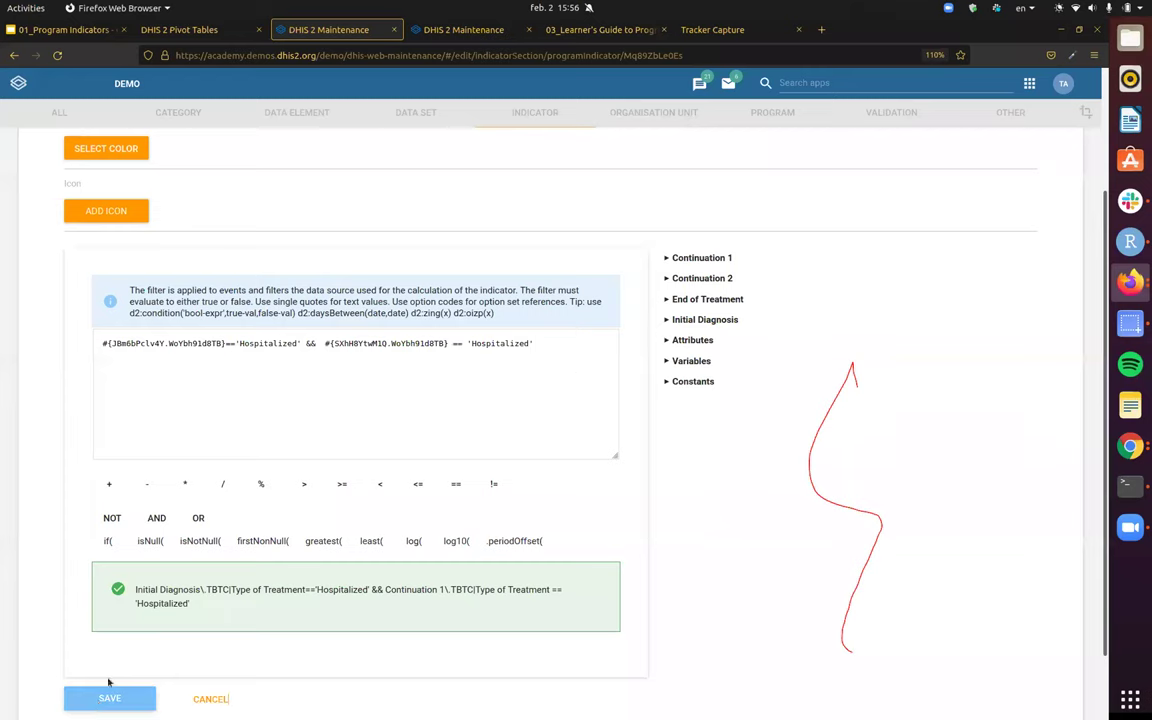
- Find and open the Pivot Table app, then switch to the existing DHIS 2 Pivot Tables session
left_click(876, 83)
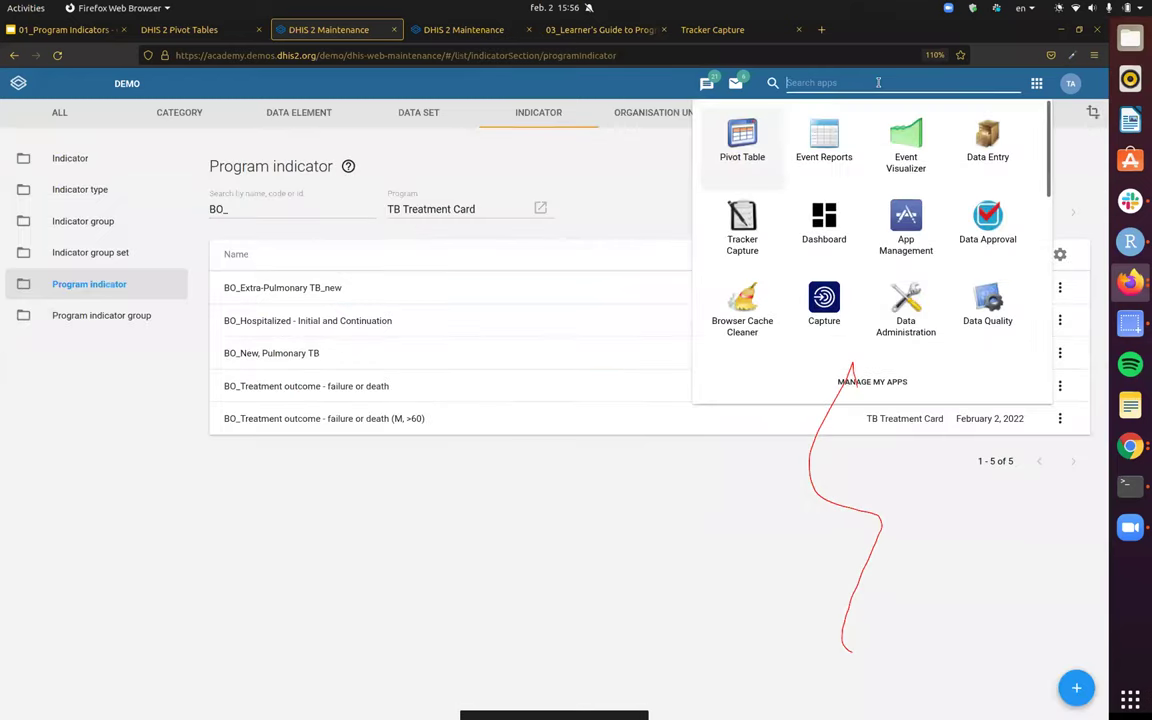
type("pi")
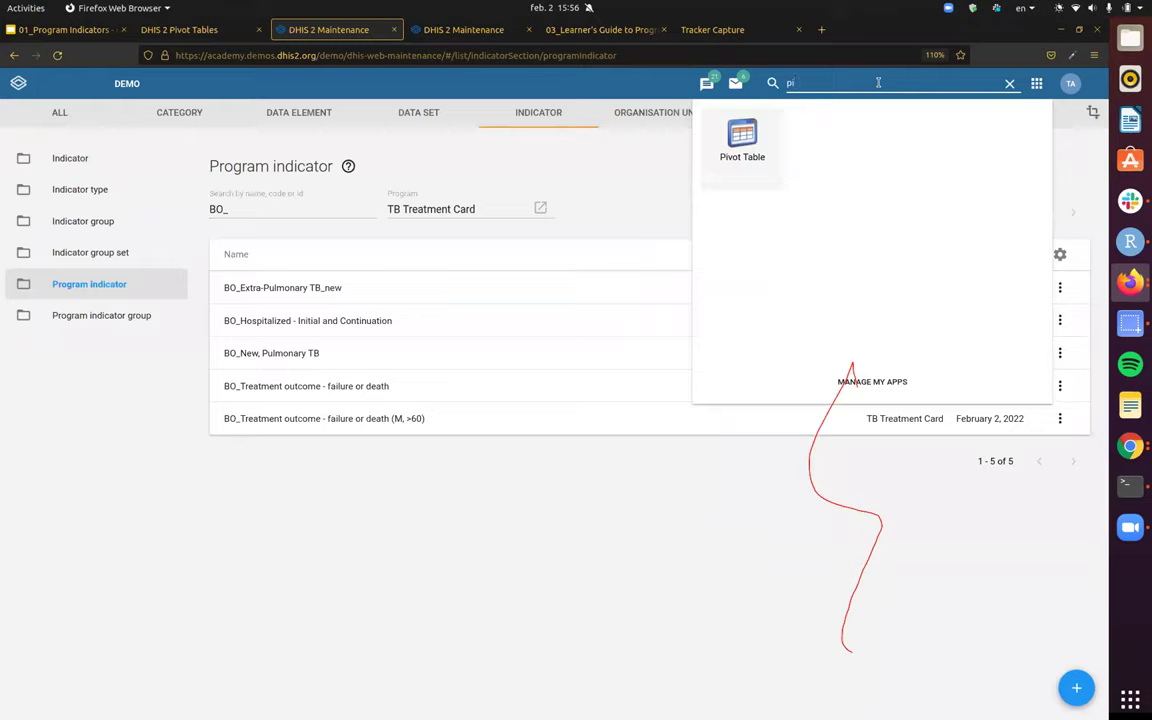
left_click(745, 155)
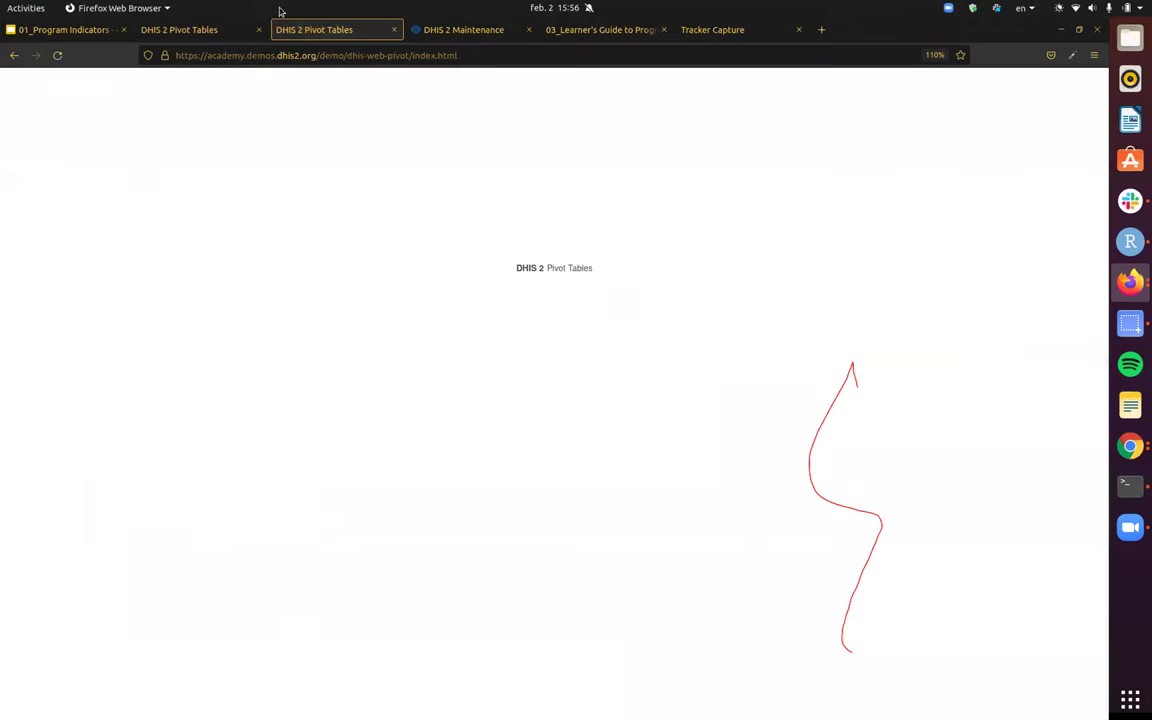
left_click(192, 29)
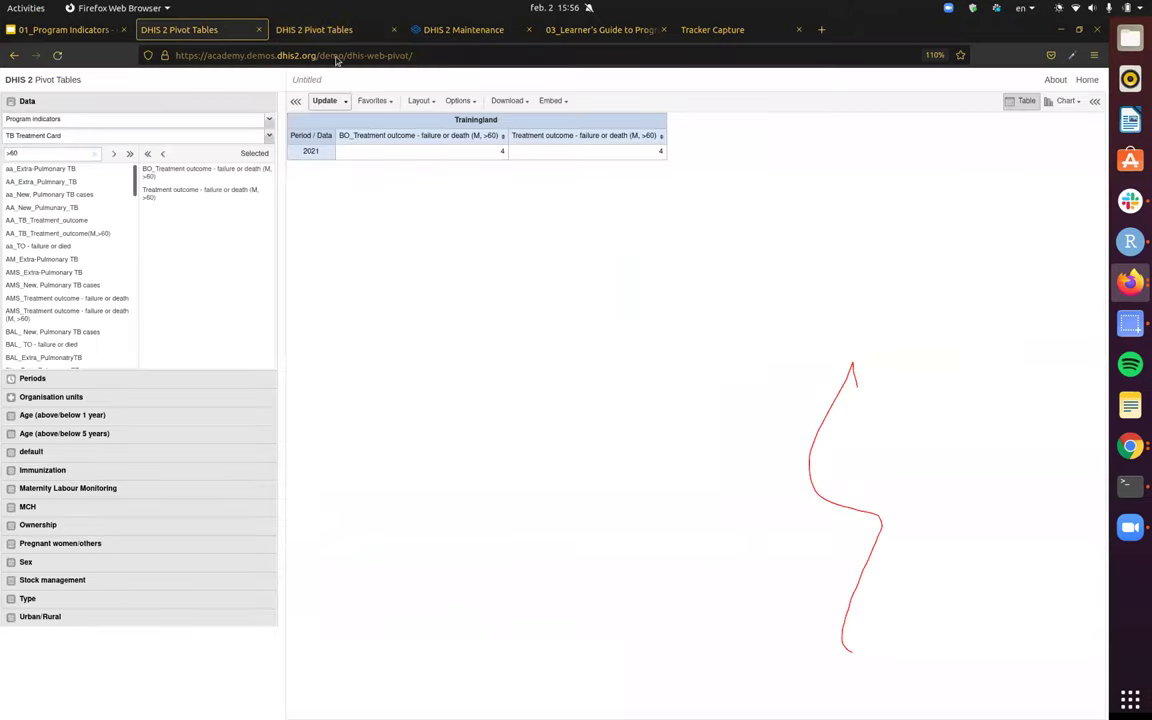
- Reload the program indicators of the TB Treatment Card program and filter the available ones by "hospi"
left_click(77, 120)
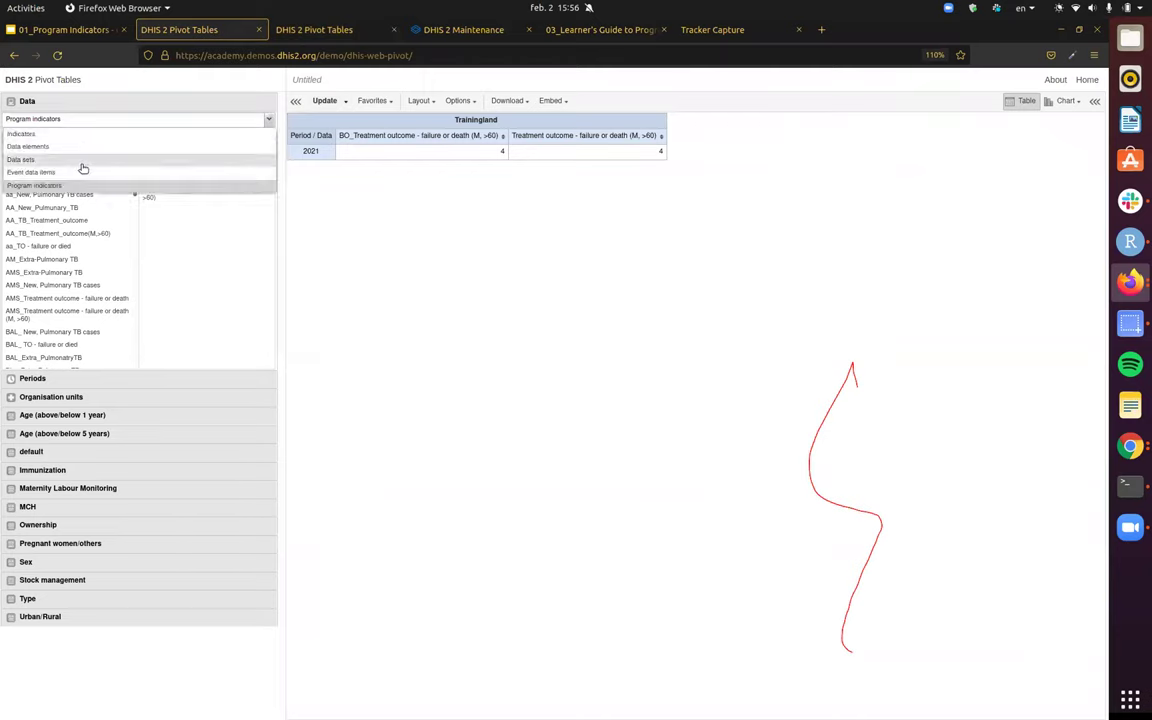
left_click(83, 162)
left_click(88, 120)
left_click(88, 185)
left_click(80, 135)
left_click(85, 160)
left_click(83, 135)
left_click(72, 253)
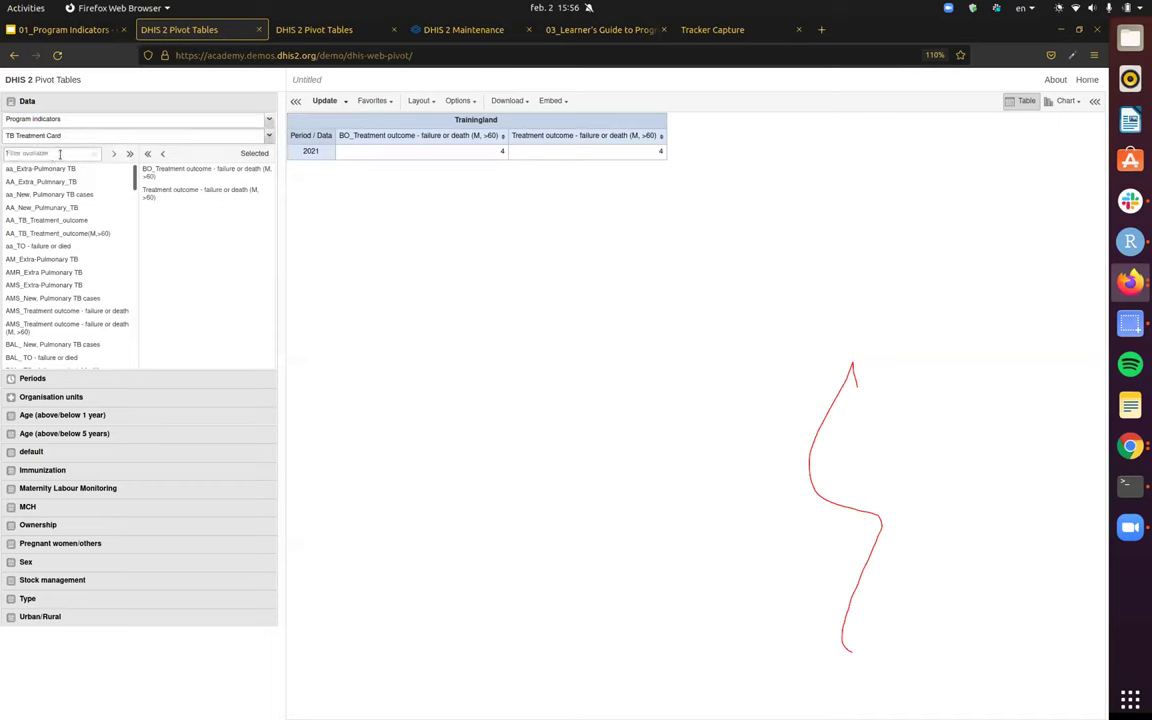
type("hospi")
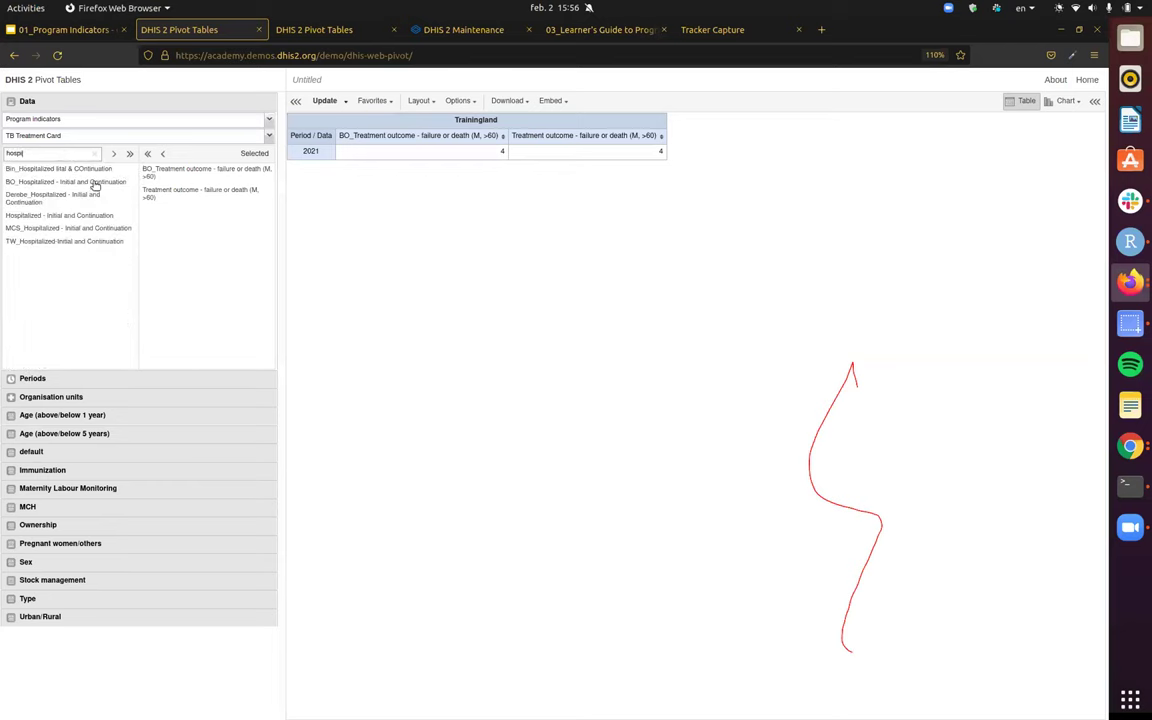
- Replace the selected indicators with BO_Hospitalized - Initial and Continuation and Hospitalized - Initial and Continuation, and update the pivot table
double_click(222, 172)
double_click(233, 180)
type("pit")
double_click(62, 166)
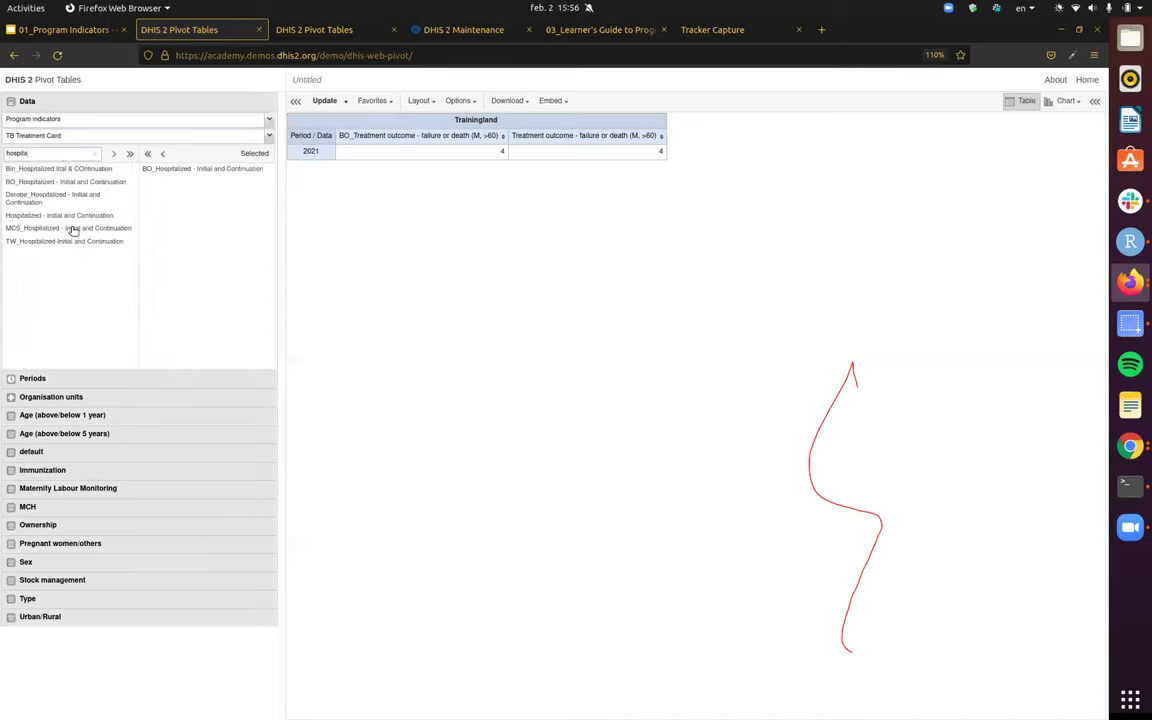
double_click(70, 195)
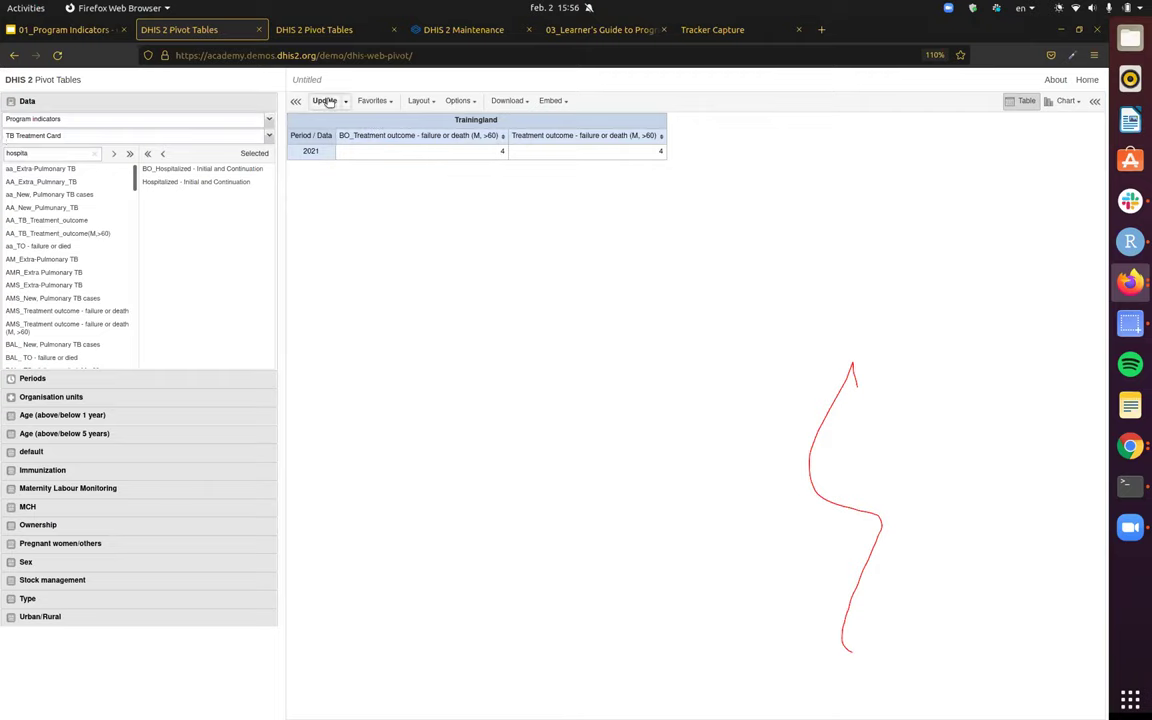
left_click(324, 100)
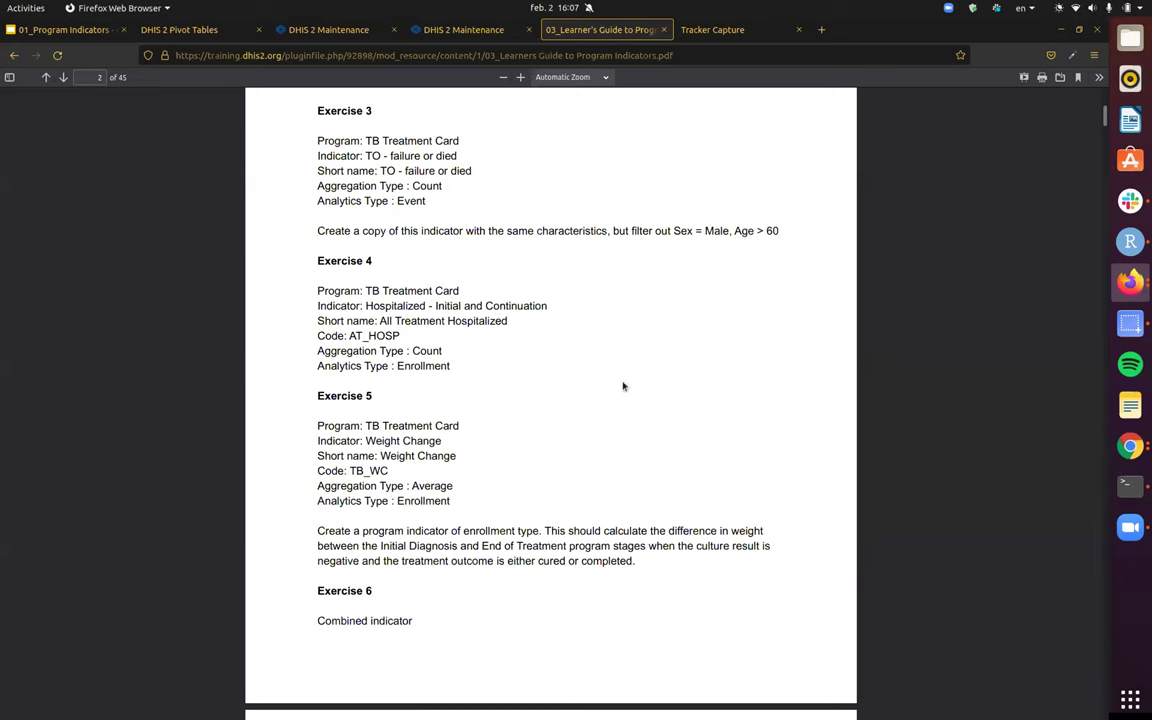
- Read the program and indicator name required for Exercise 5 in the Learner's Guide
scroll(590, 360, "up", 1)
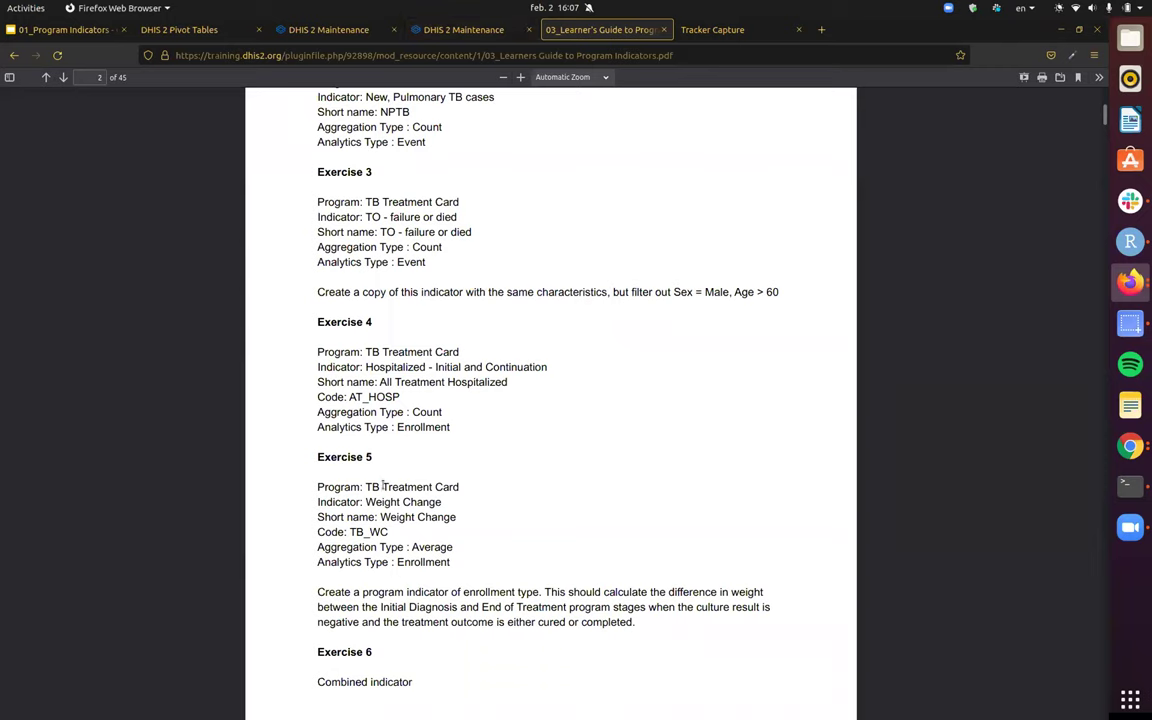
scroll(383, 484, "down", 1)
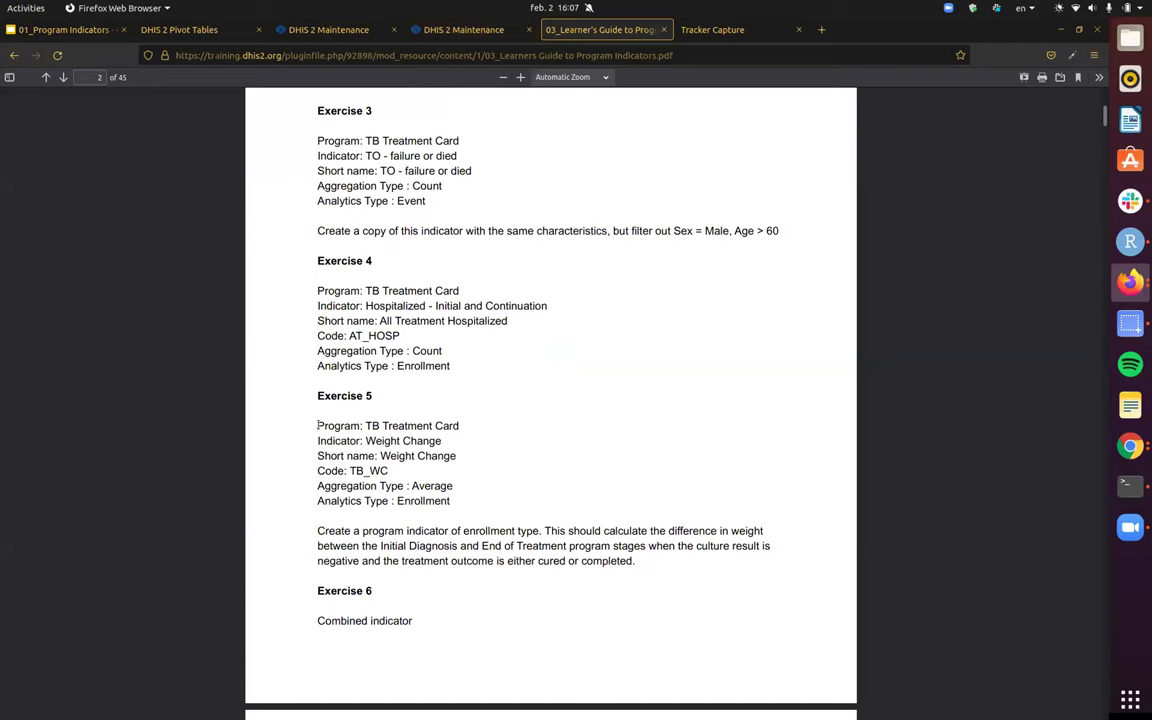
left_click_drag(317, 426, 465, 429)
left_click(430, 440)
triple_click(430, 442)
left_click(450, 411)
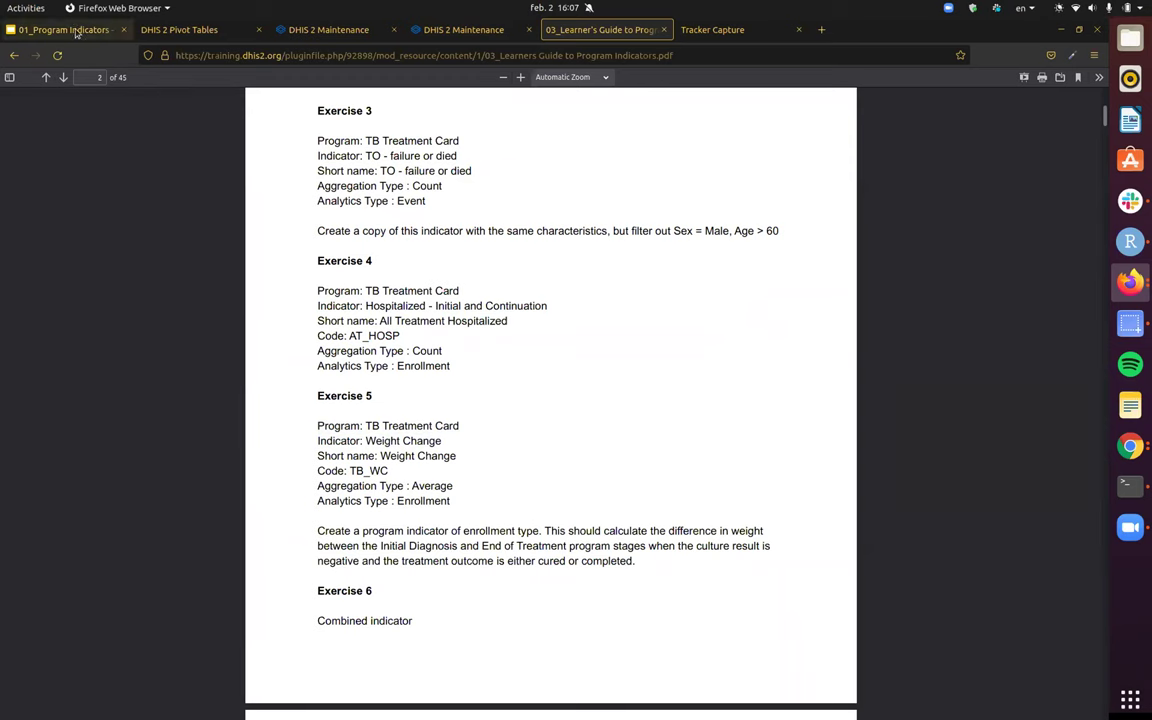
- Switch to the 01_Program Indicators slides and review the typical scenarios for using program indicators
left_click(77, 33)
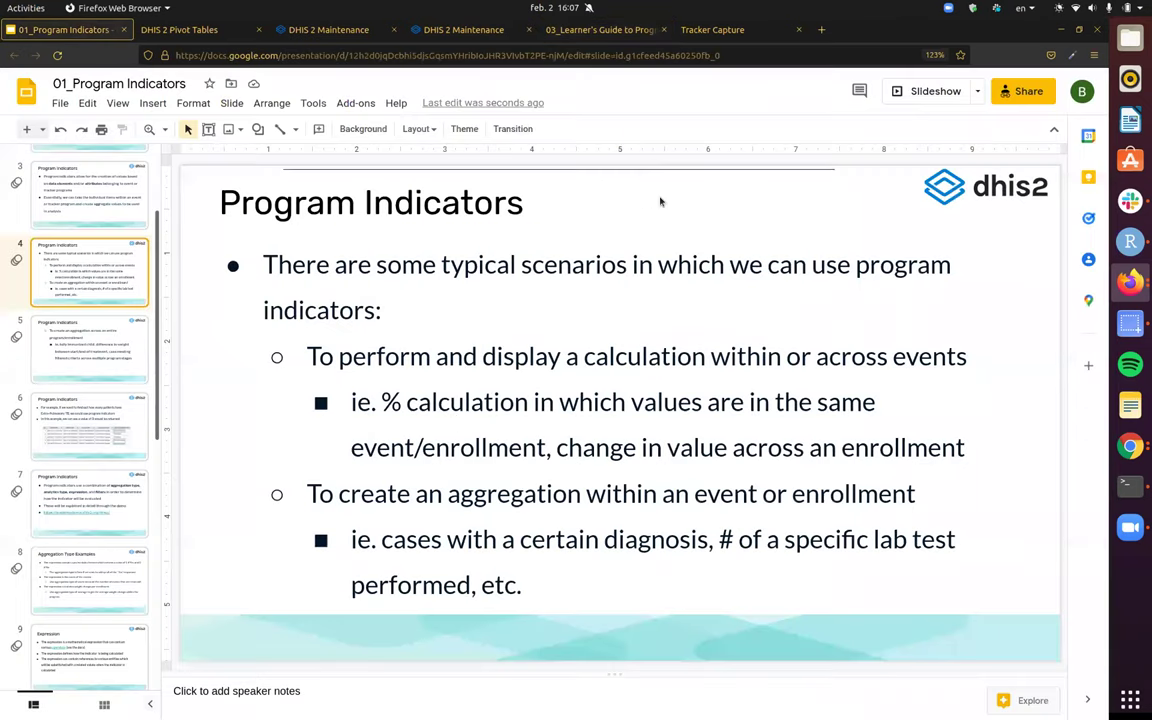
left_click(446, 314)
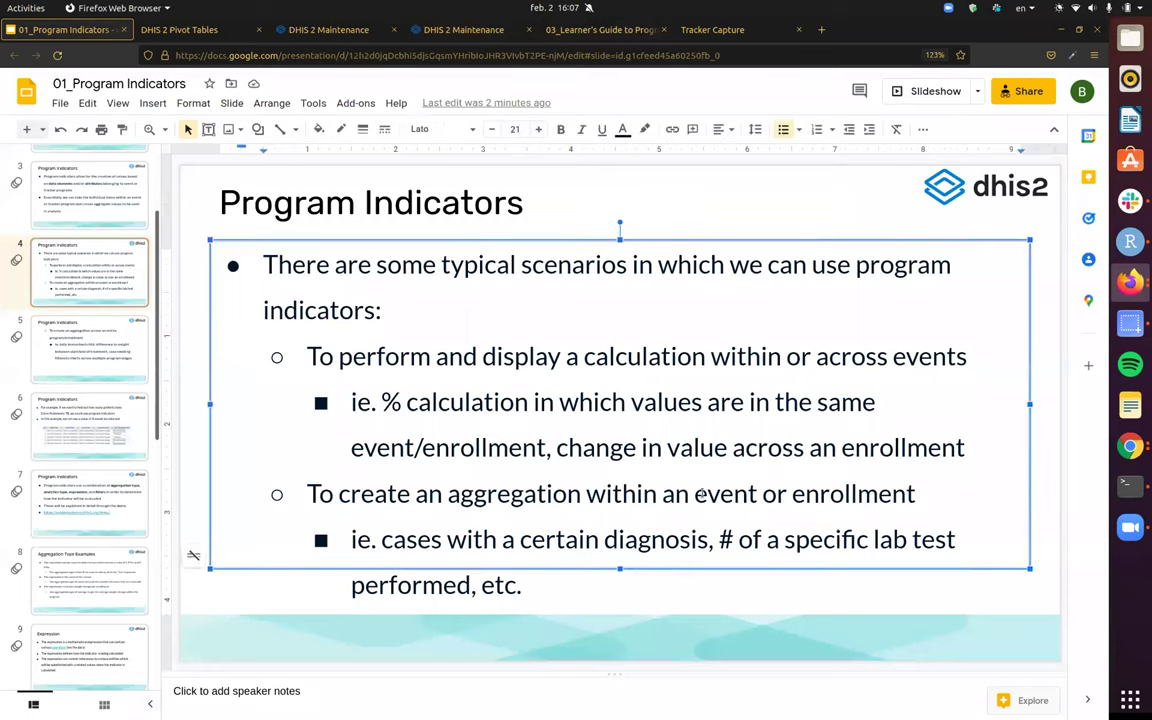
left_click(700, 581)
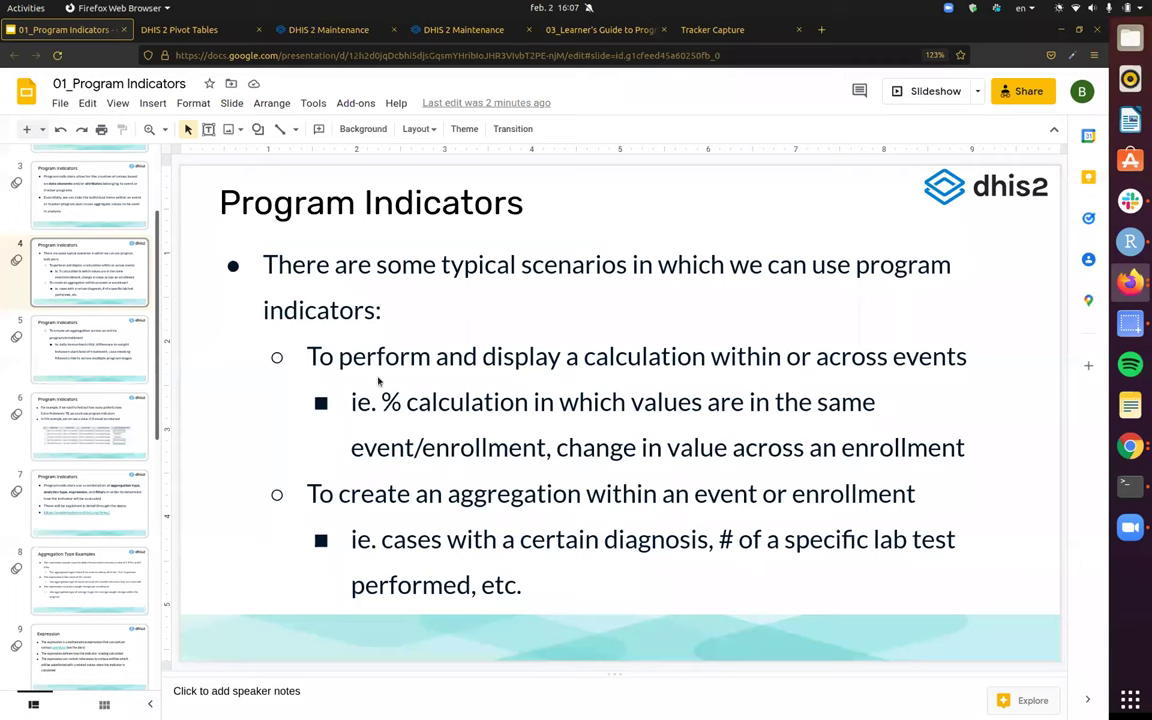
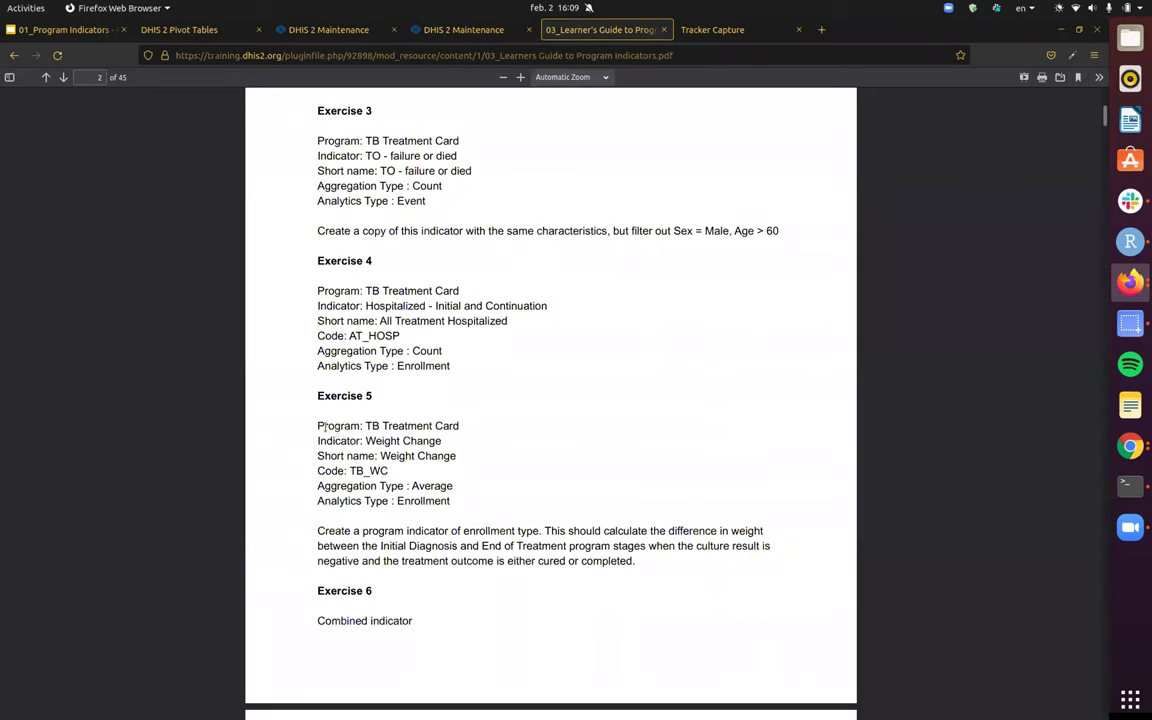
- Review Exercise 5's program, indicator name, short name and aggregation type in the Learner's Guide
left_click_drag(318, 426, 463, 462)
left_click(328, 417)
left_click_drag(318, 426, 440, 457)
left_click(422, 492)
triple_click(407, 486)
left_click(555, 496)
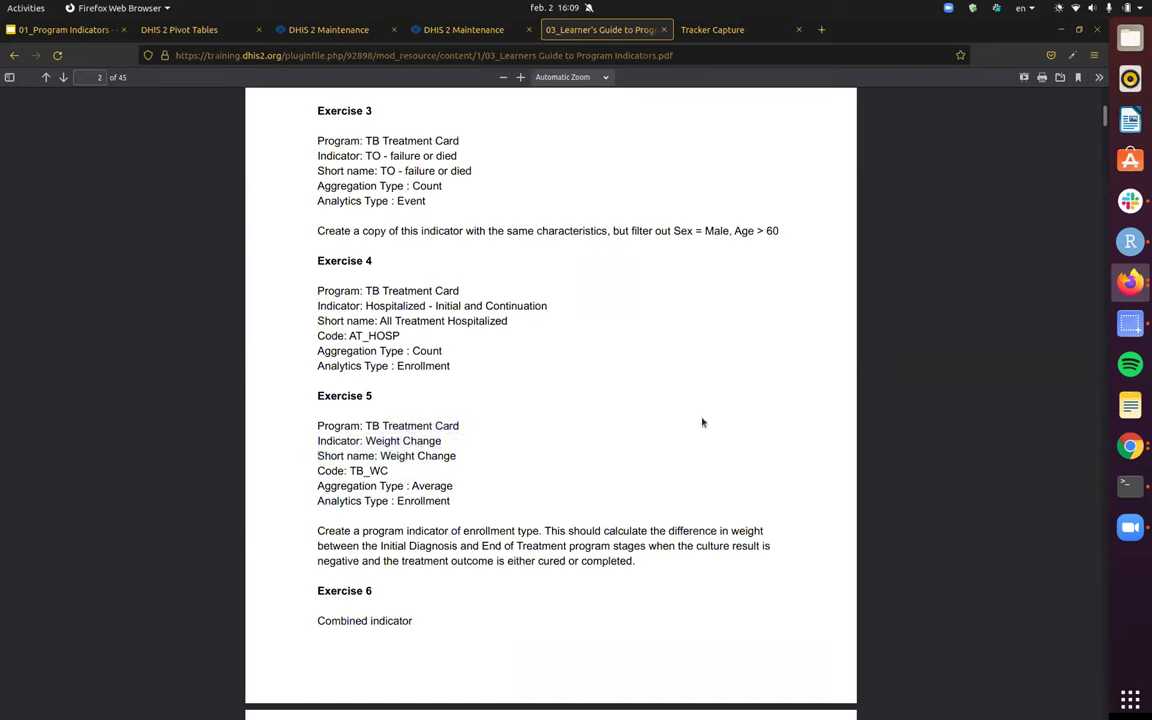
left_click(478, 36)
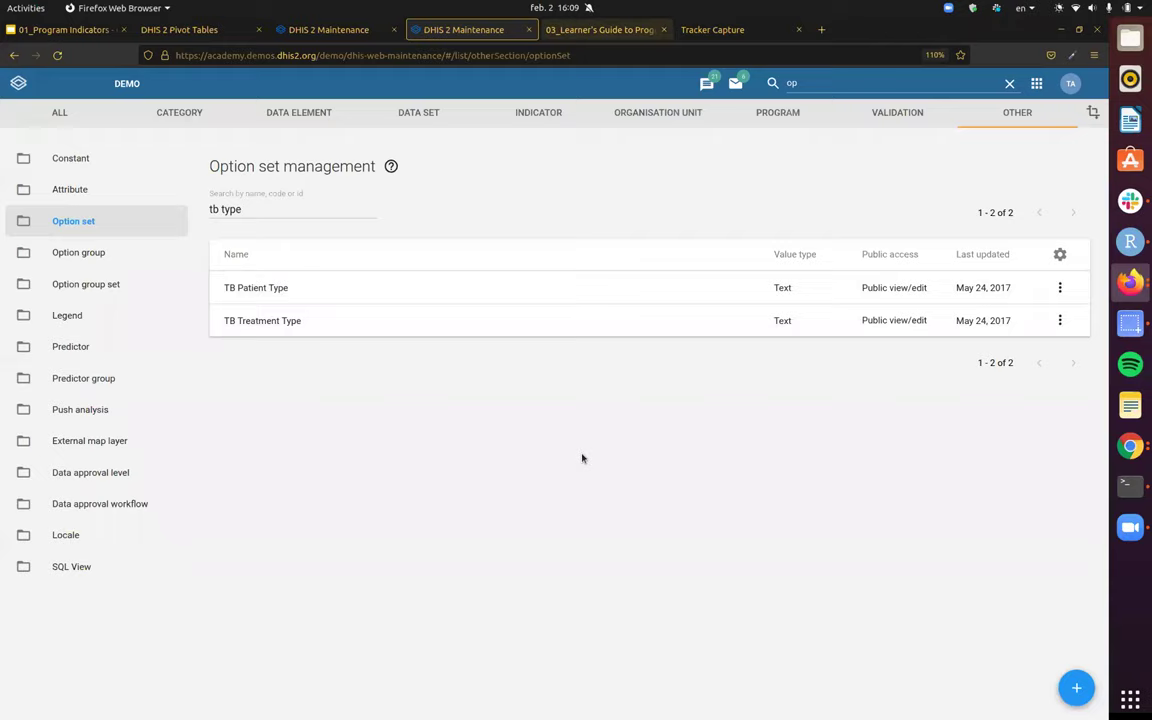
key("ctrl+Tab")
scroll(551, 431, "down", 2)
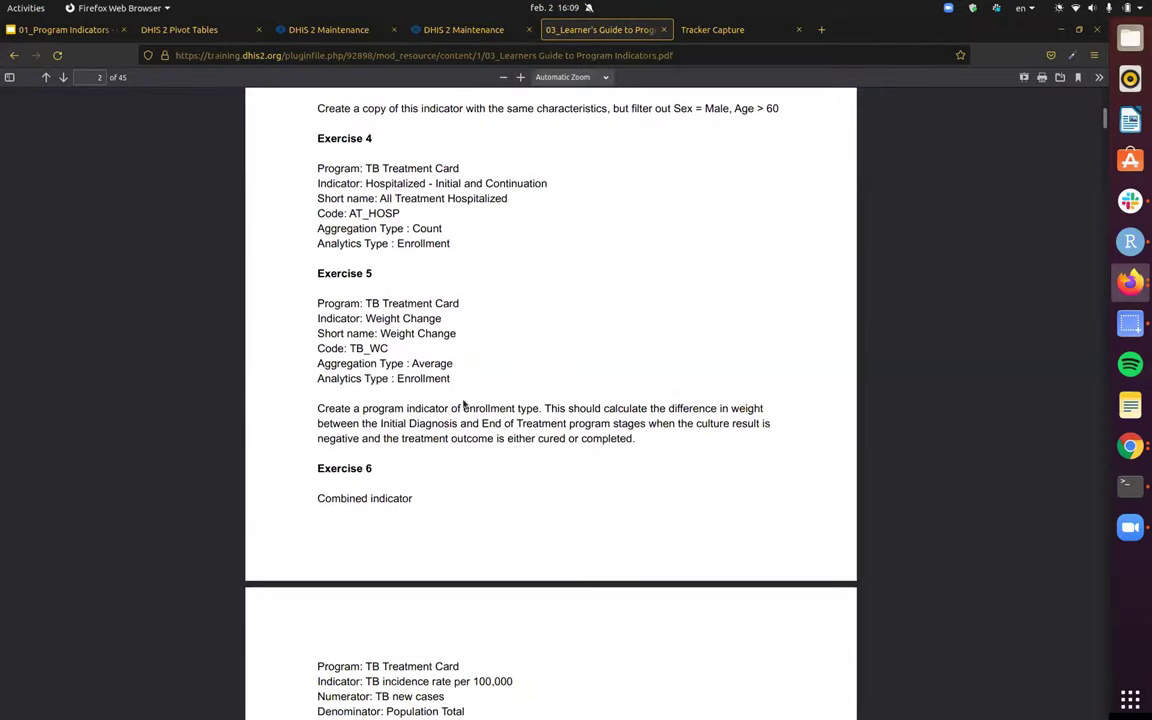
scroll(567, 425, "up", 2)
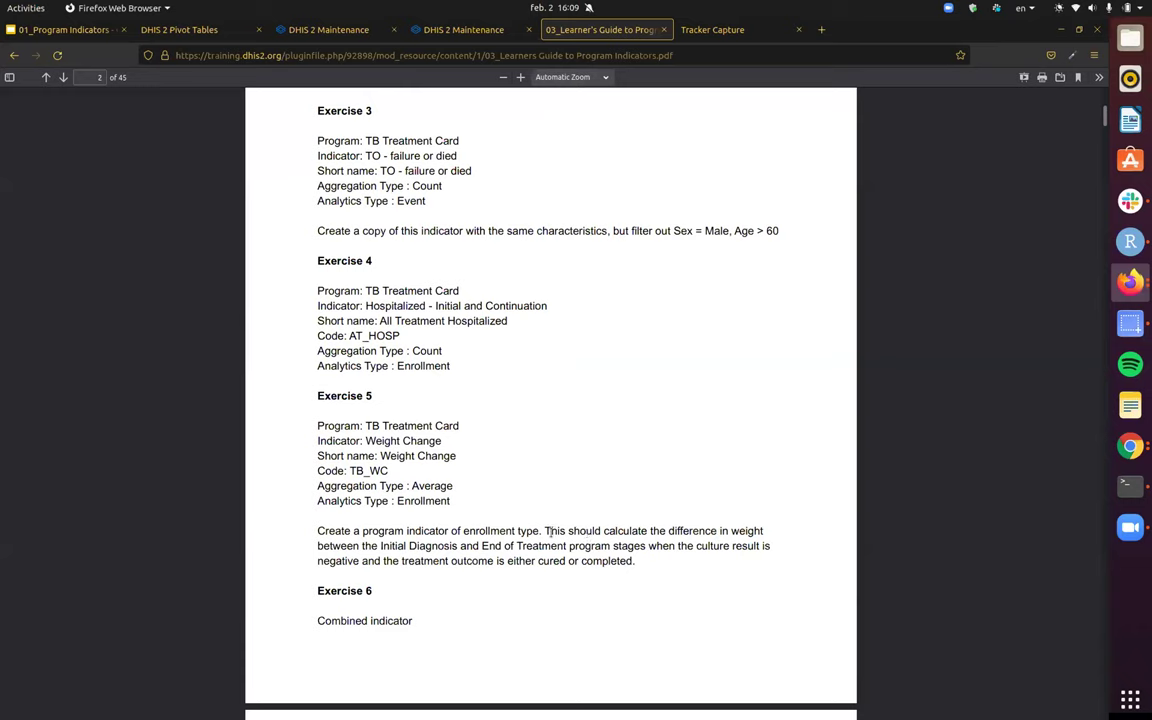
- Study Exercise 5's description for the weight calculation, the program stages, and the culture result and treatment outcome conditions
left_click_drag(547, 531, 774, 552)
left_click(676, 546)
left_click_drag(679, 546, 634, 561)
left_click(634, 561)
left_click_drag(652, 546, 359, 565)
left_click(645, 560)
left_click(372, 565)
left_click_drag(399, 565, 658, 571)
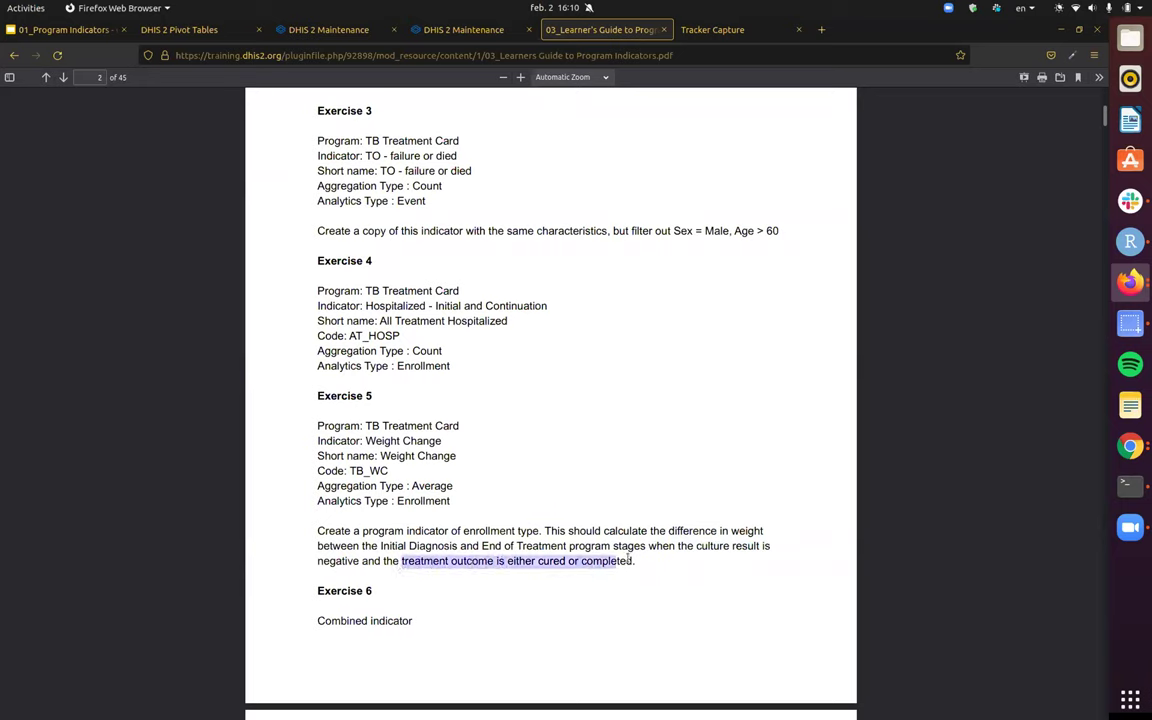
left_click(629, 561)
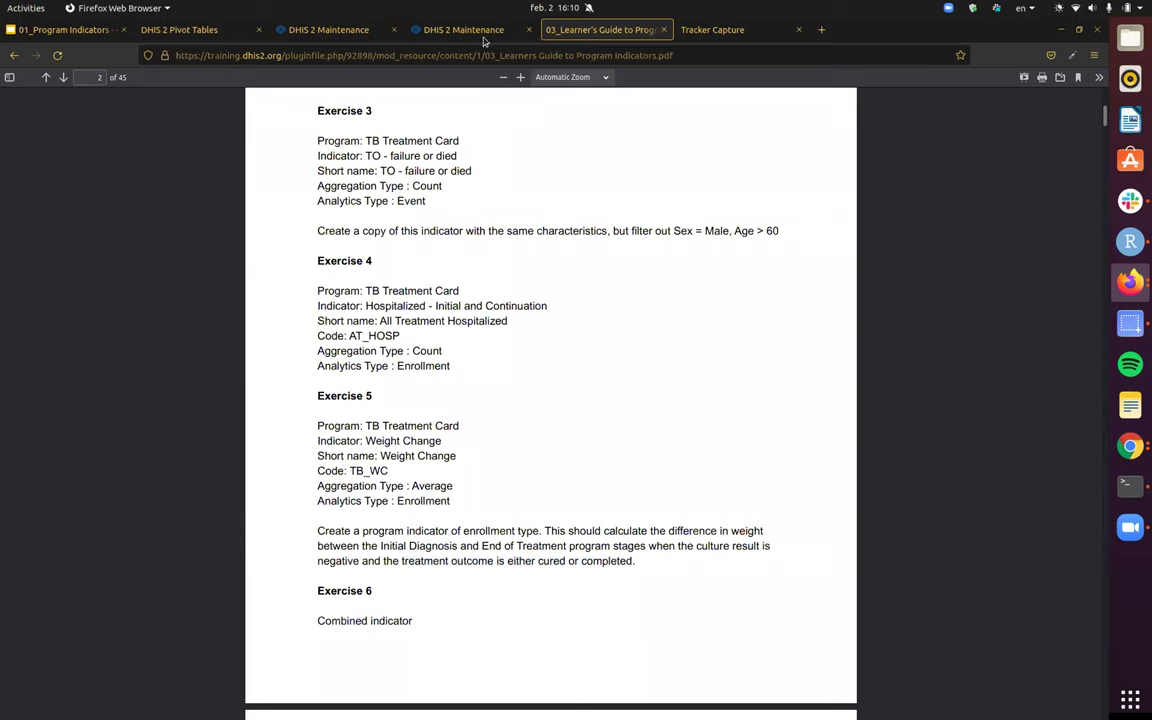
- Switch to DHIS 2 Maintenance, filter the program indicators by the TB Treatment Card program and start a new program indicator
left_click(340, 28)
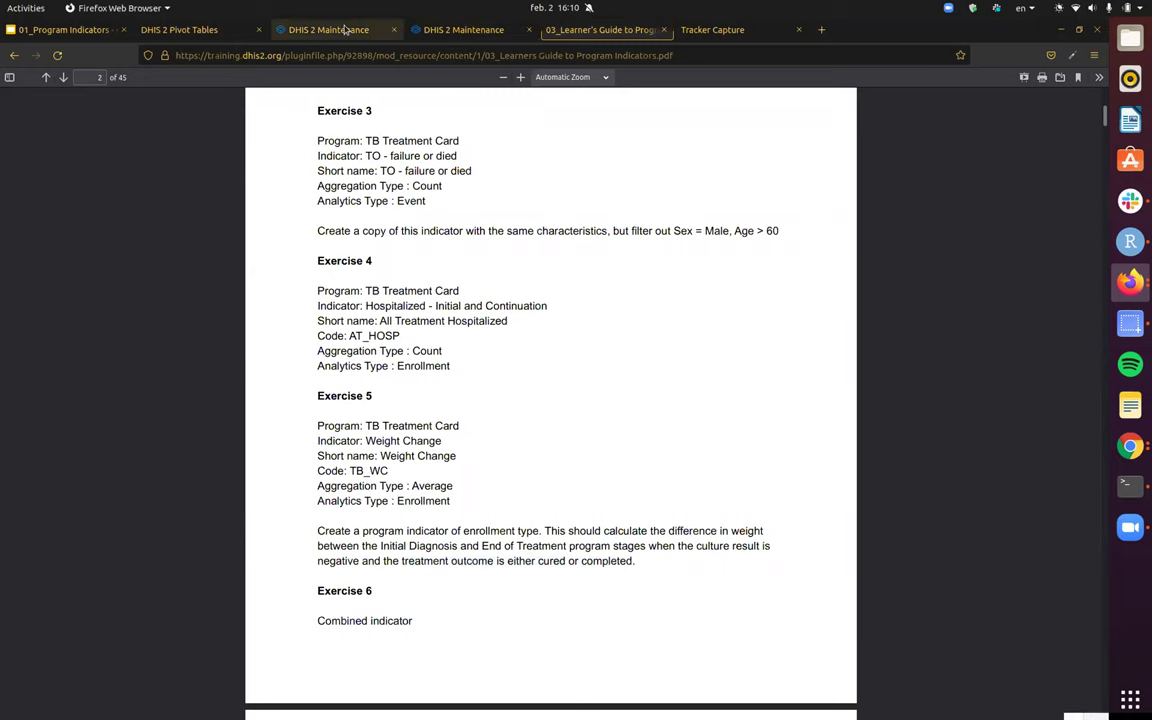
double_click(312, 217)
key("BackSpace")
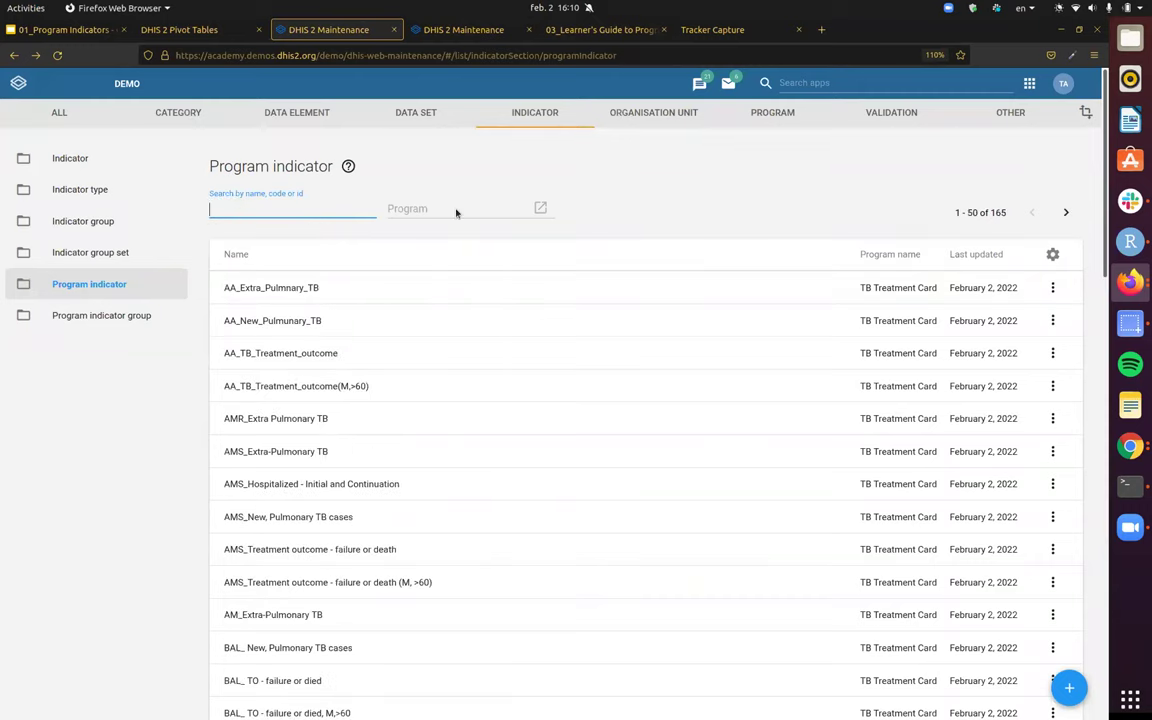
left_click(456, 212)
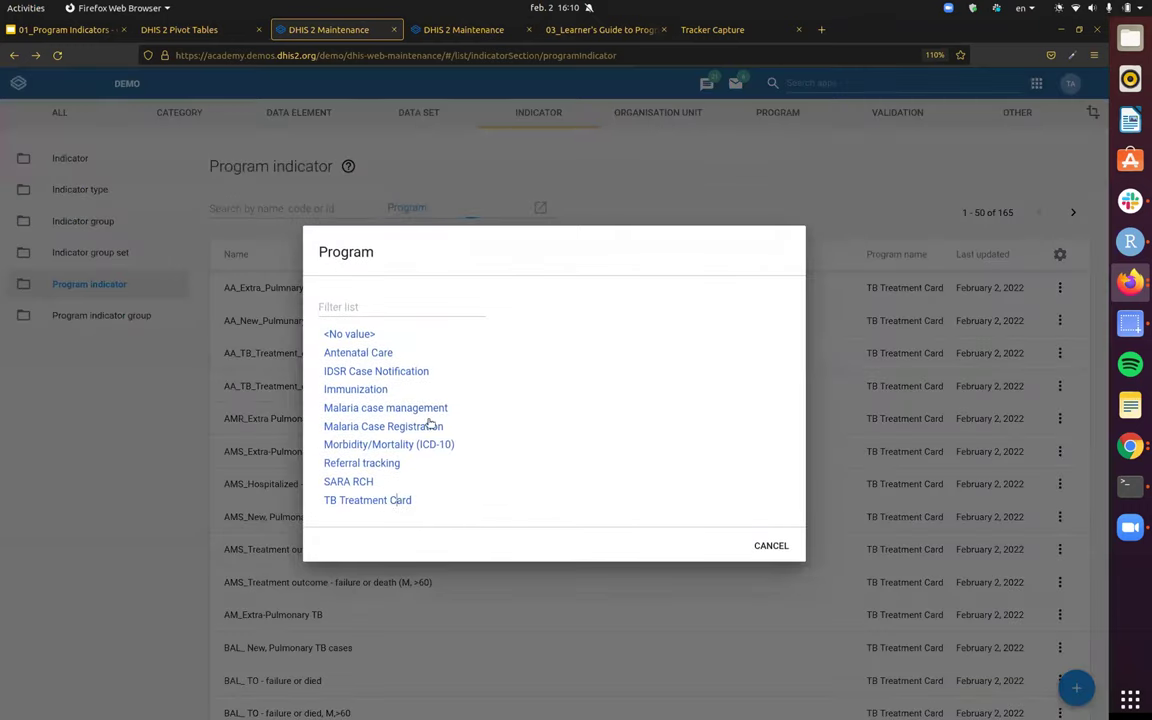
left_click(367, 500)
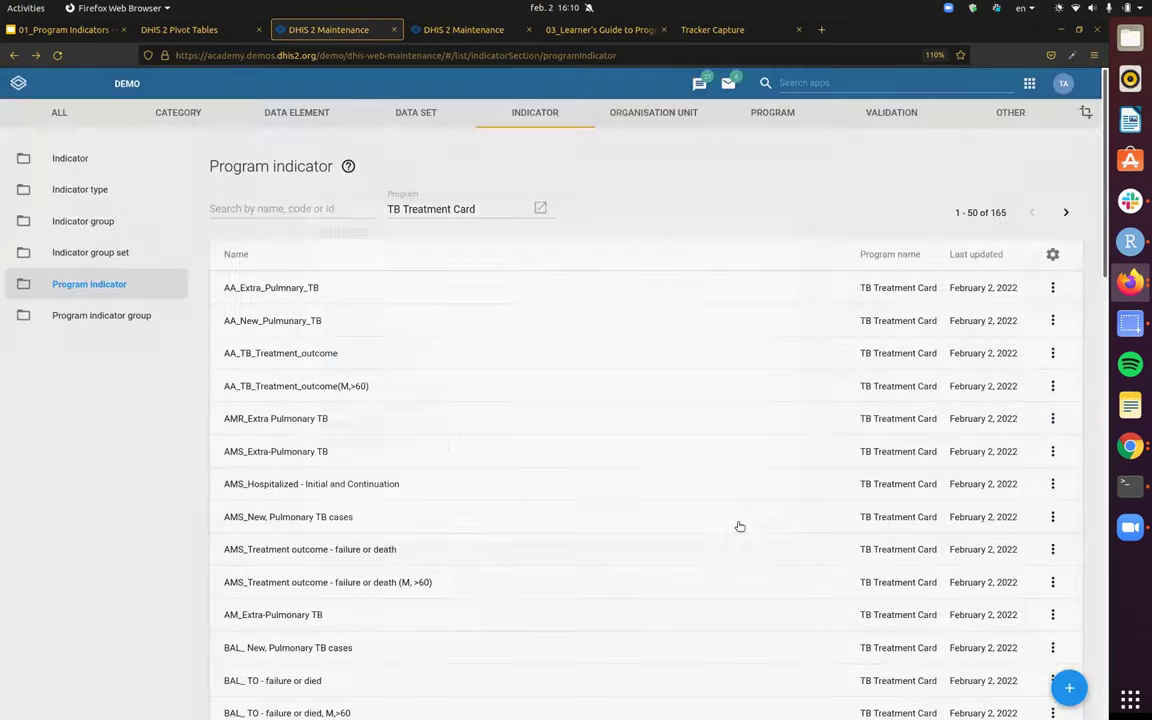
left_click(312, 201)
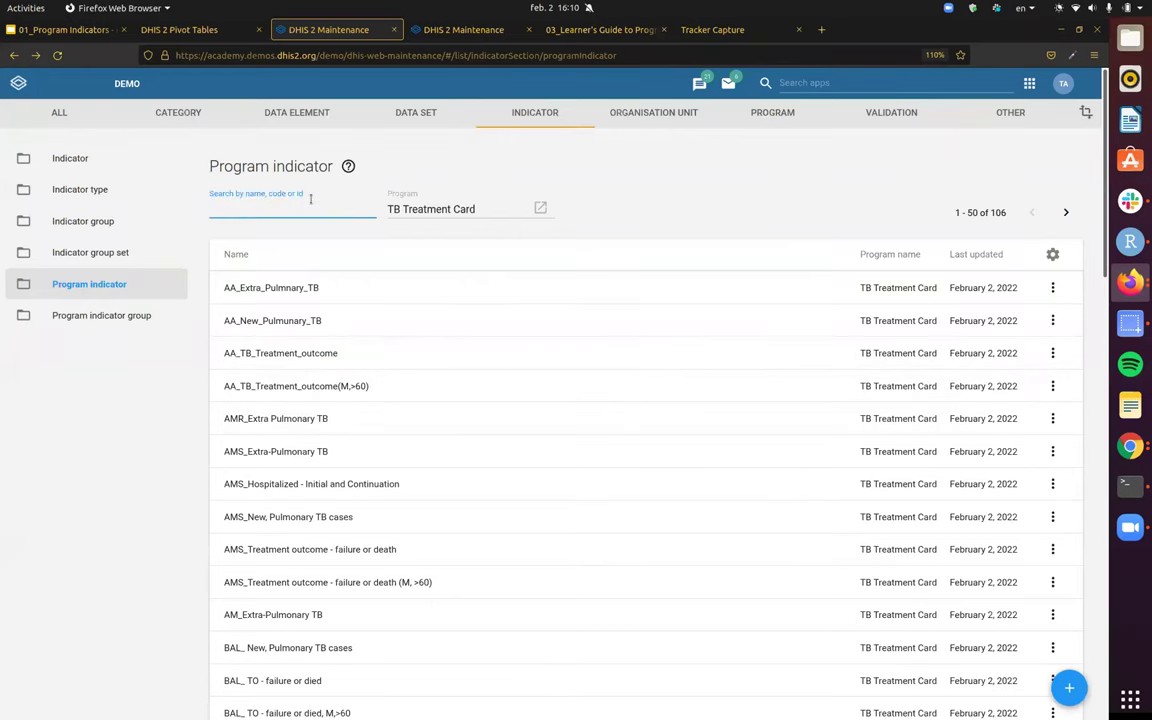
left_click(1068, 688)
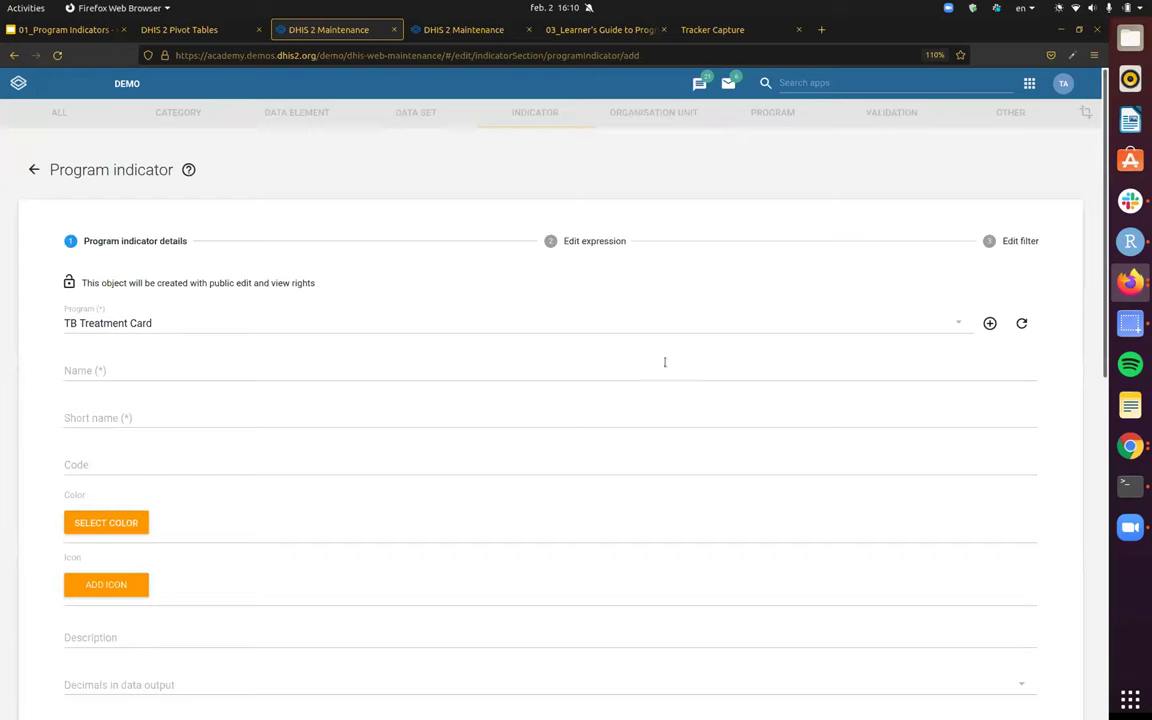
- Name the new program indicator "BO_weight Change - End of Treatment and Initial Diagnosis"
left_click(236, 371)
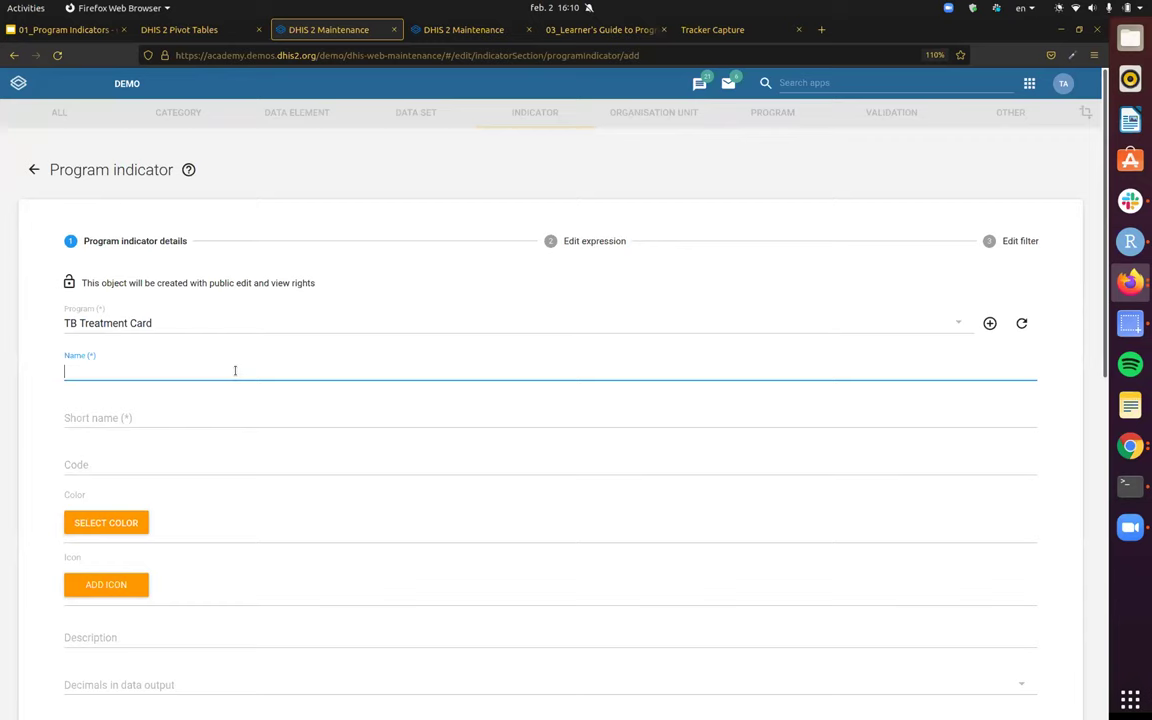
type("BO_weight Chabng")
key("BackSpace")
key("BackSpace")
type("nge - End of Tra")
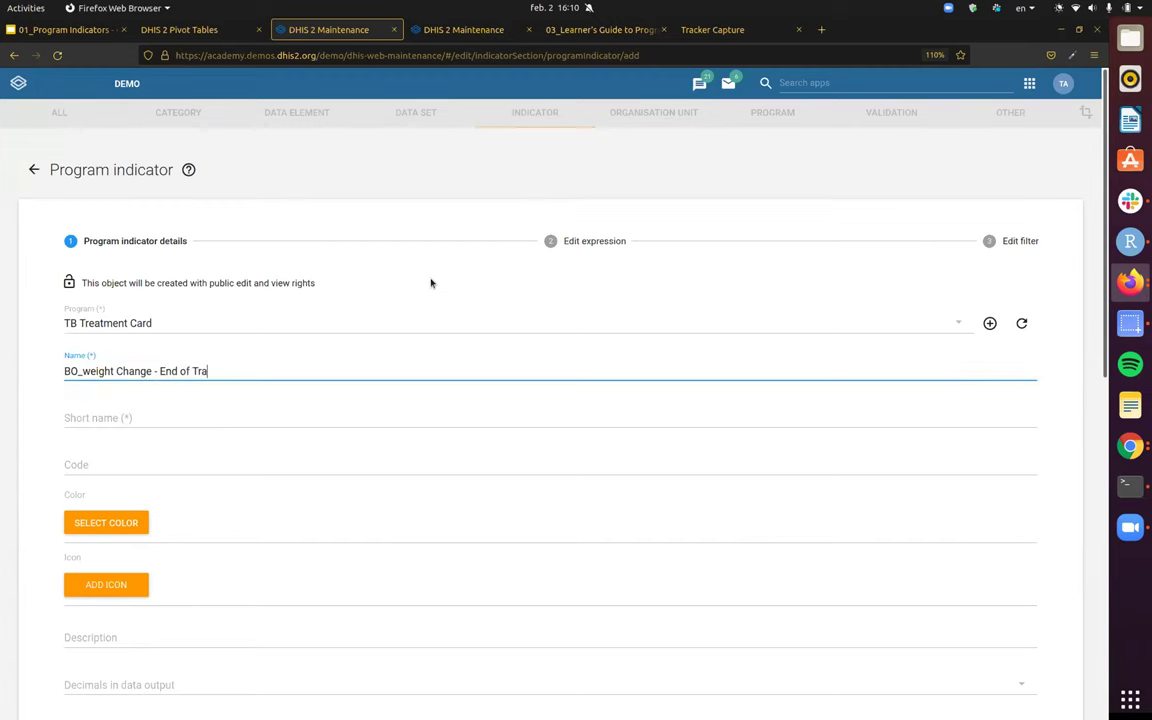
key("BackSpace")
type("eatment and Initial Diagnose")
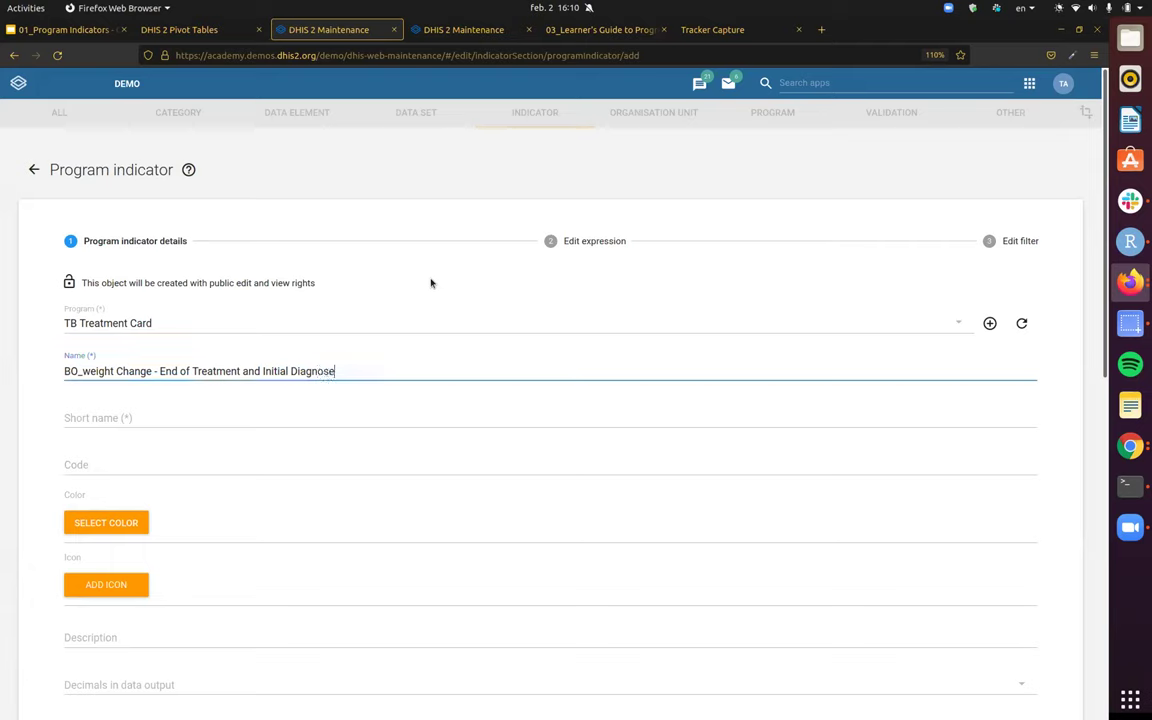
key("BackSpace")
type("is")
- Switch to Tracker Capture and examine the weight field in the patient's Initial Diagnosis stage
left_click(724, 33)
scroll(360, 300, "down", 4)
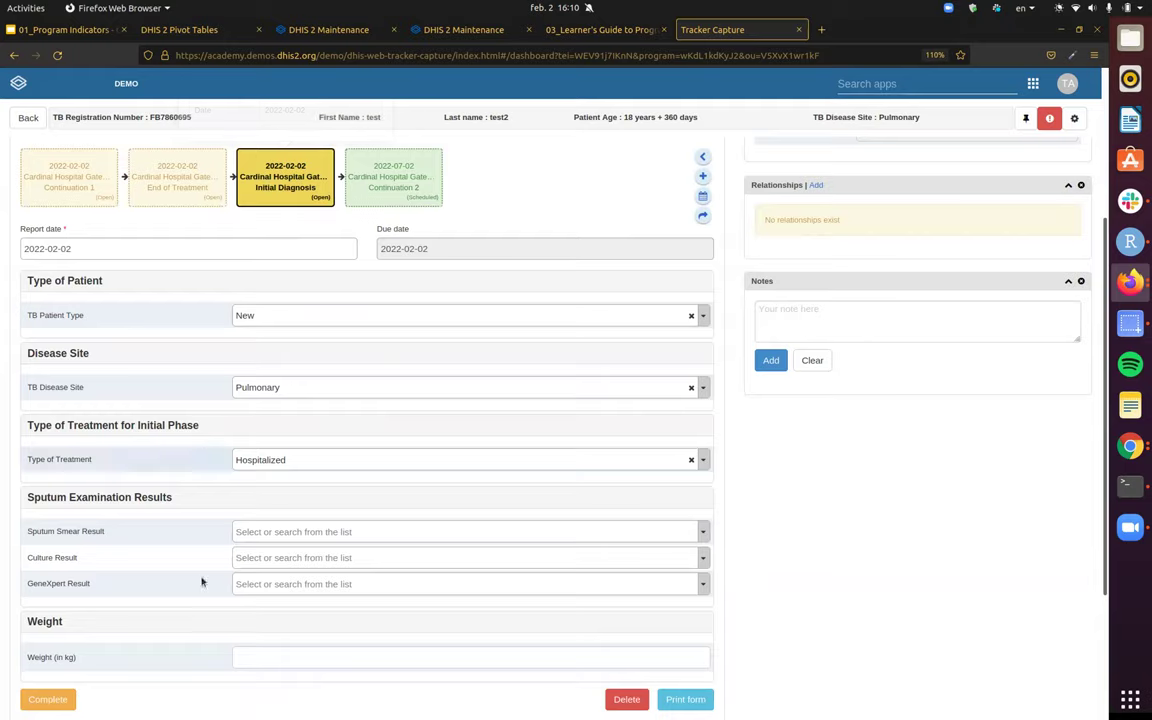
scroll(314, 617, "down", 2)
left_click(291, 581)
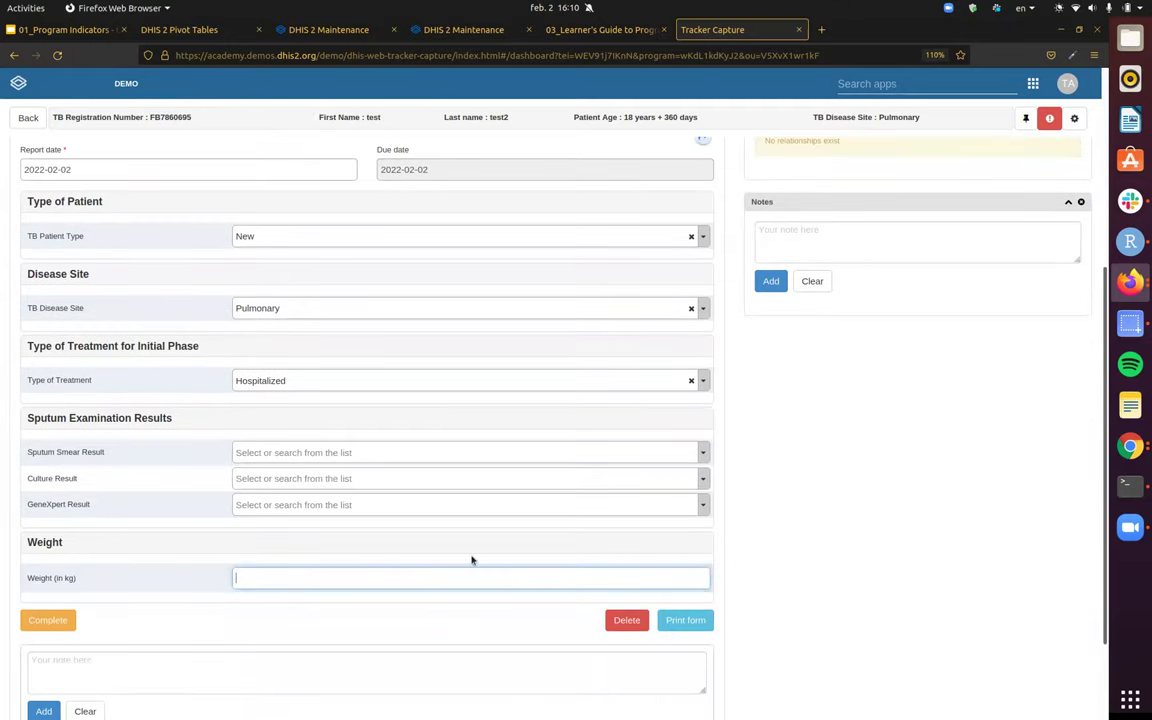
scroll(472, 560, "up", 3)
scroll(291, 455, "down", 1)
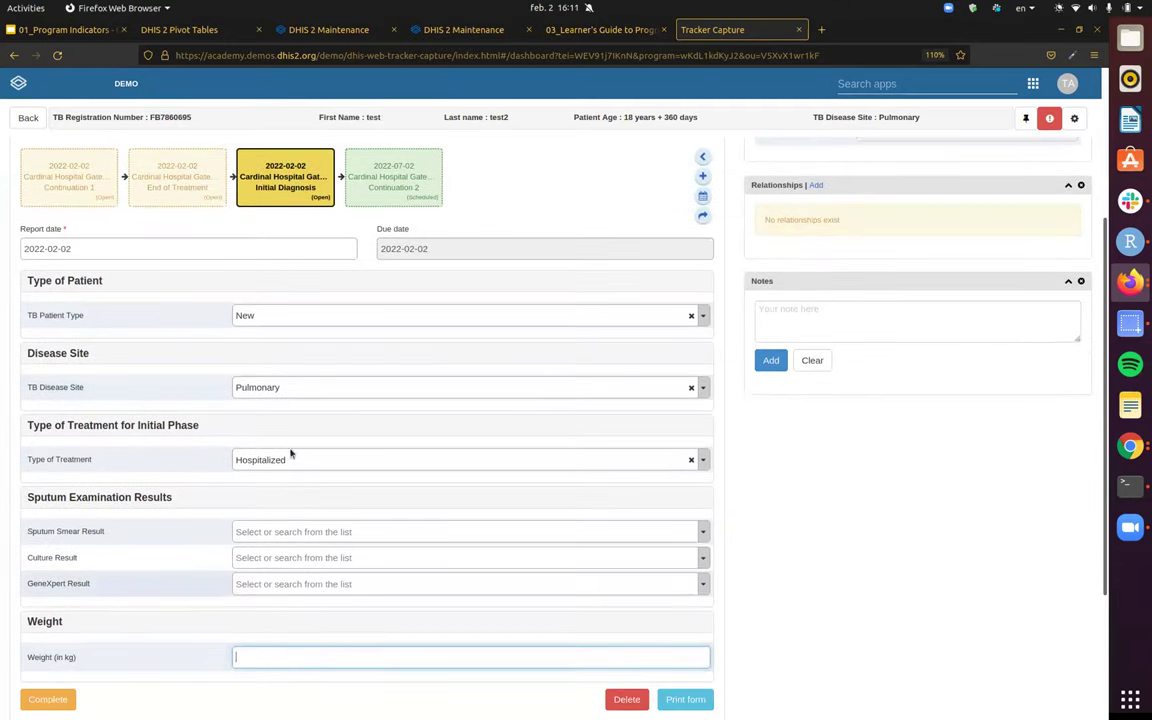
- Open the patient's End of Treatment stage and enter 1 as the weight in kg
left_click(172, 168)
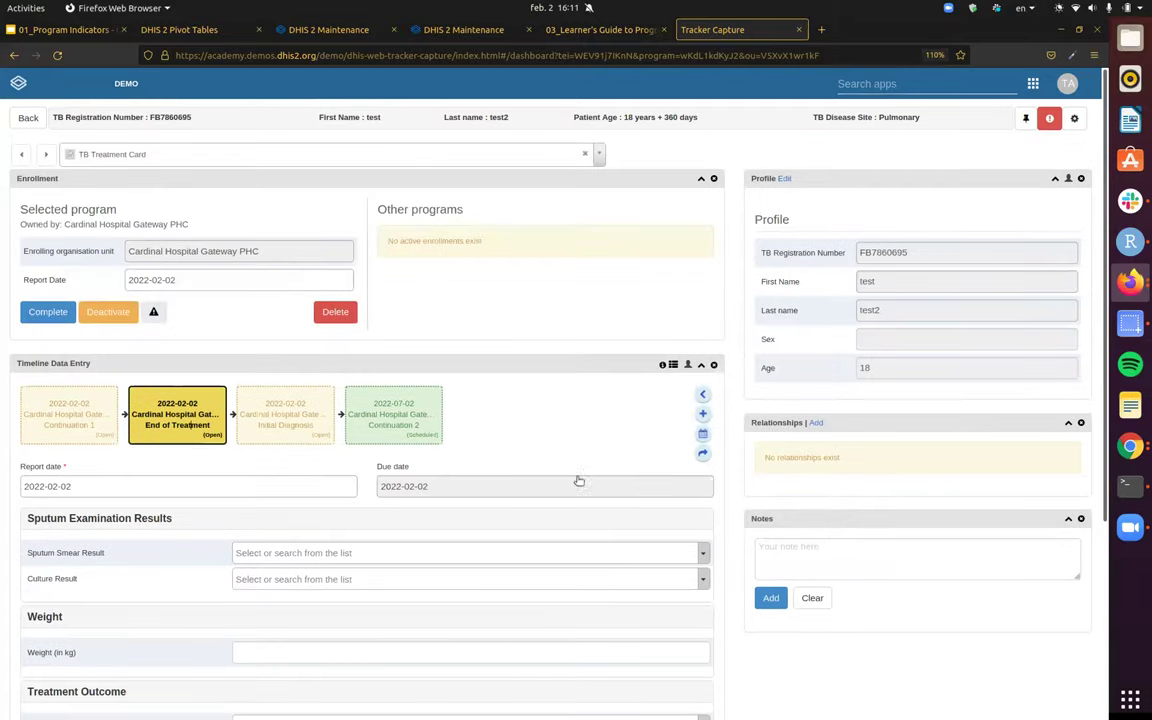
scroll(270, 476, "down", 5)
left_click(305, 414)
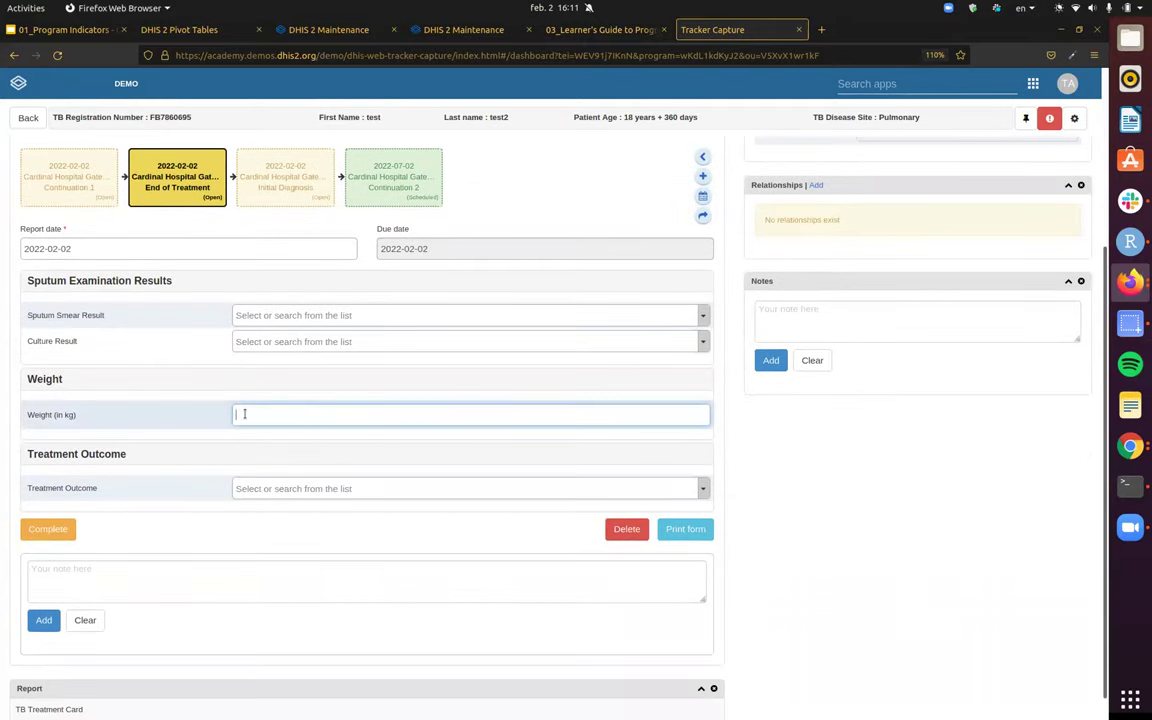
type("1")
scroll(365, 368, "up", 2)
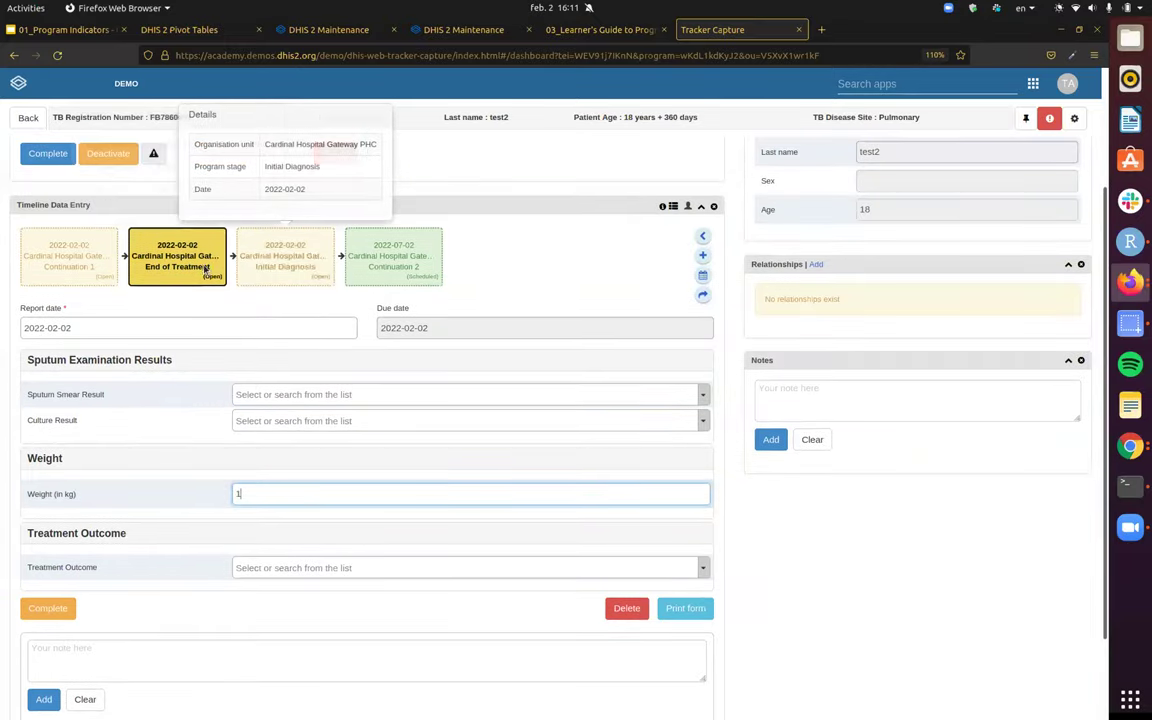
- Switch back to the new program indicator in DHIS 2 Maintenance and set its short name to "BO_Weight change"
left_click(315, 33)
left_click(171, 340)
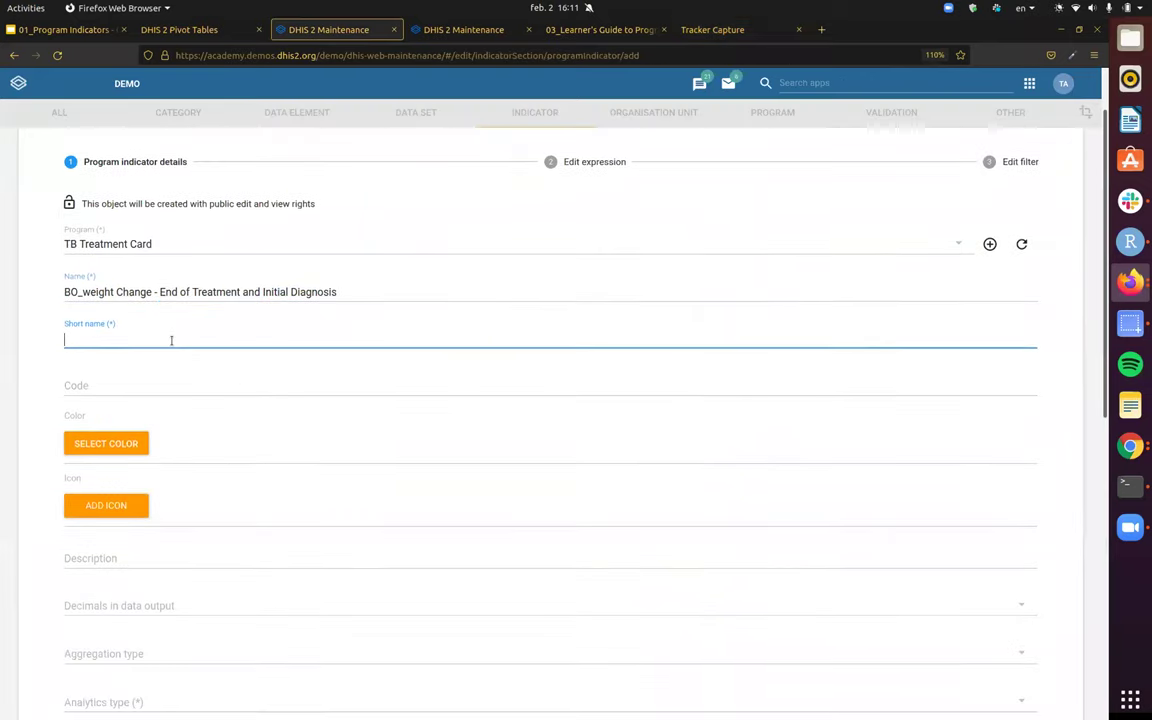
type("W")
key("BackSpace")
type("BO_Weight chabge")
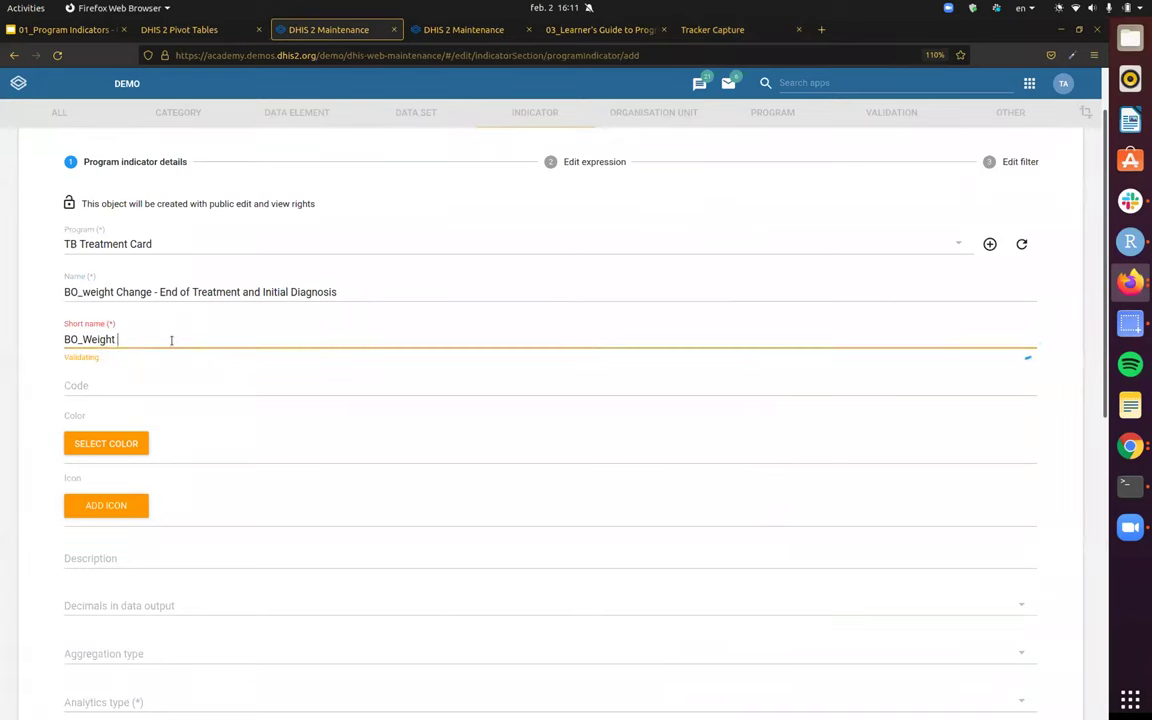
key("BackSpace")
key("BackSpace")
key("BackSpace")
key("BackSpace")
type("ange")
- Set the program indicator's code to "weight change"
key("Tab")
type("weight cha")
key("BackSpace")
key("BackSpace")
type("change")
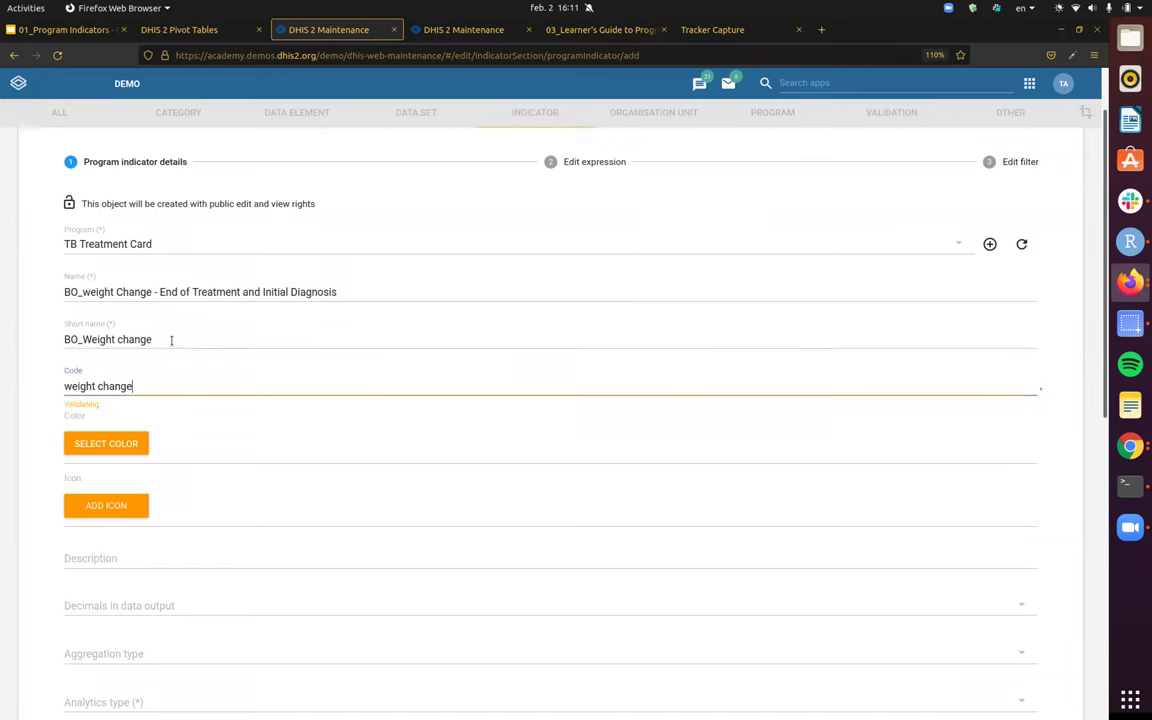
- Enter the description "Change in weight for the end of treatment and initial diagnosis"
scroll(219, 405, "down", 2)
left_click(218, 395)
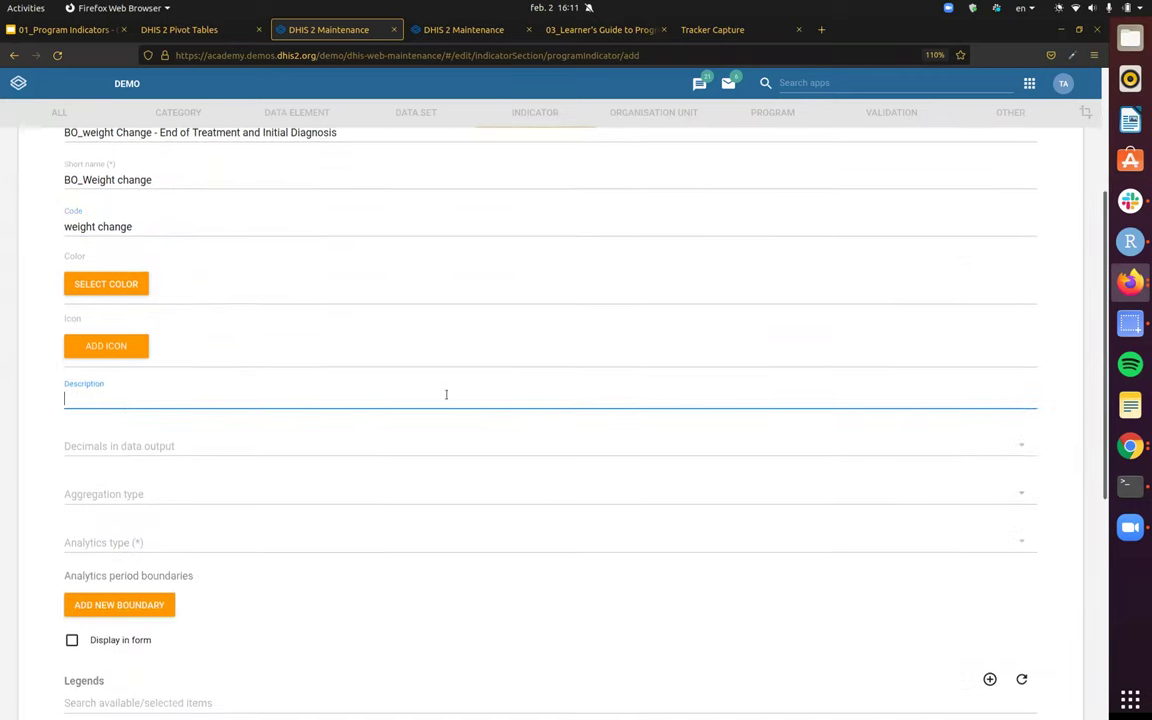
scroll(226, 400, "down", 1)
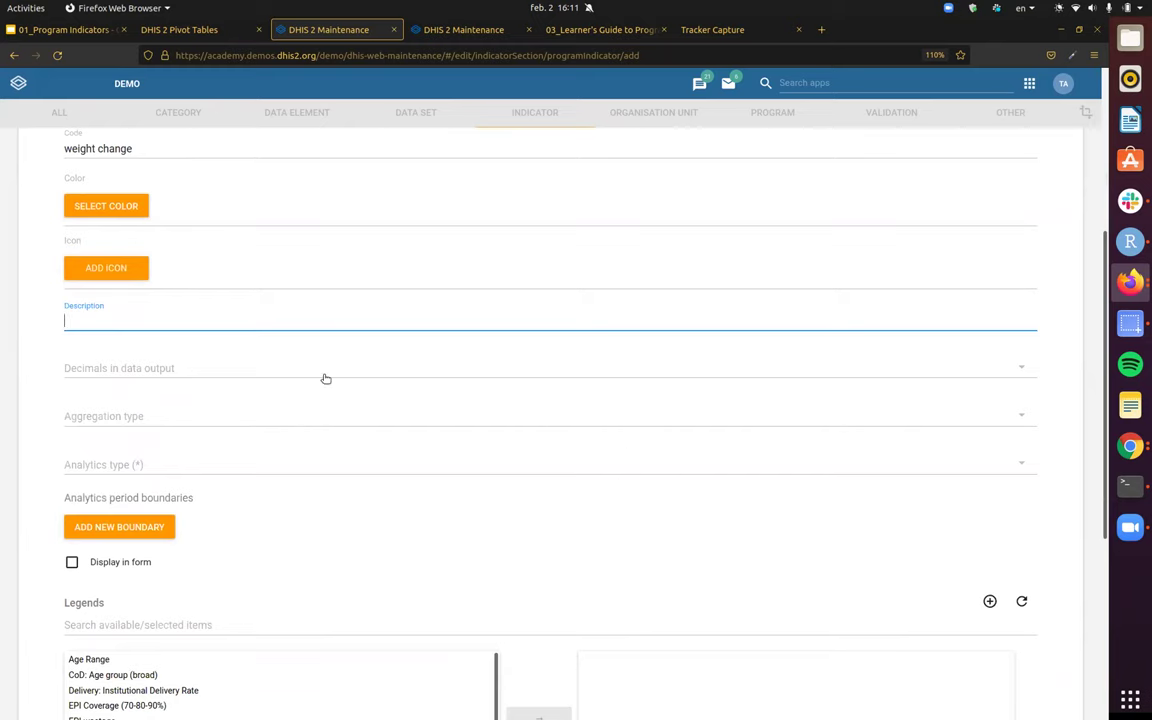
scroll(432, 329, "up", 1)
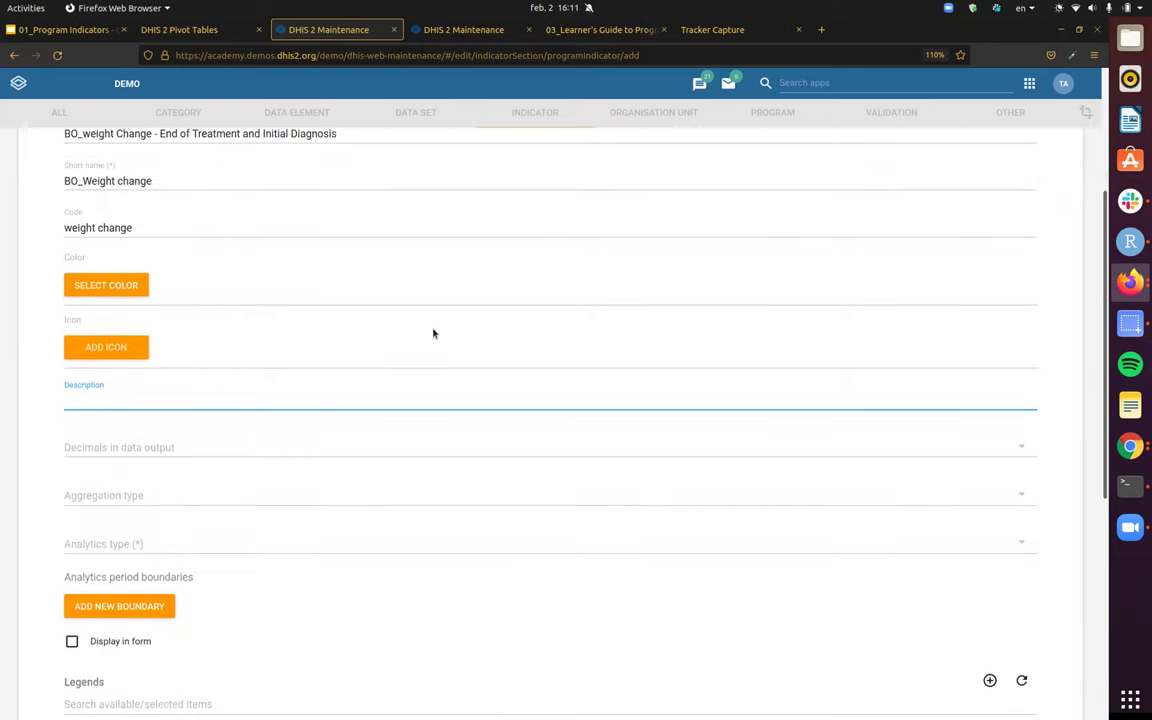
type("W")
key("BackSpace")
type("Change in weight fro")
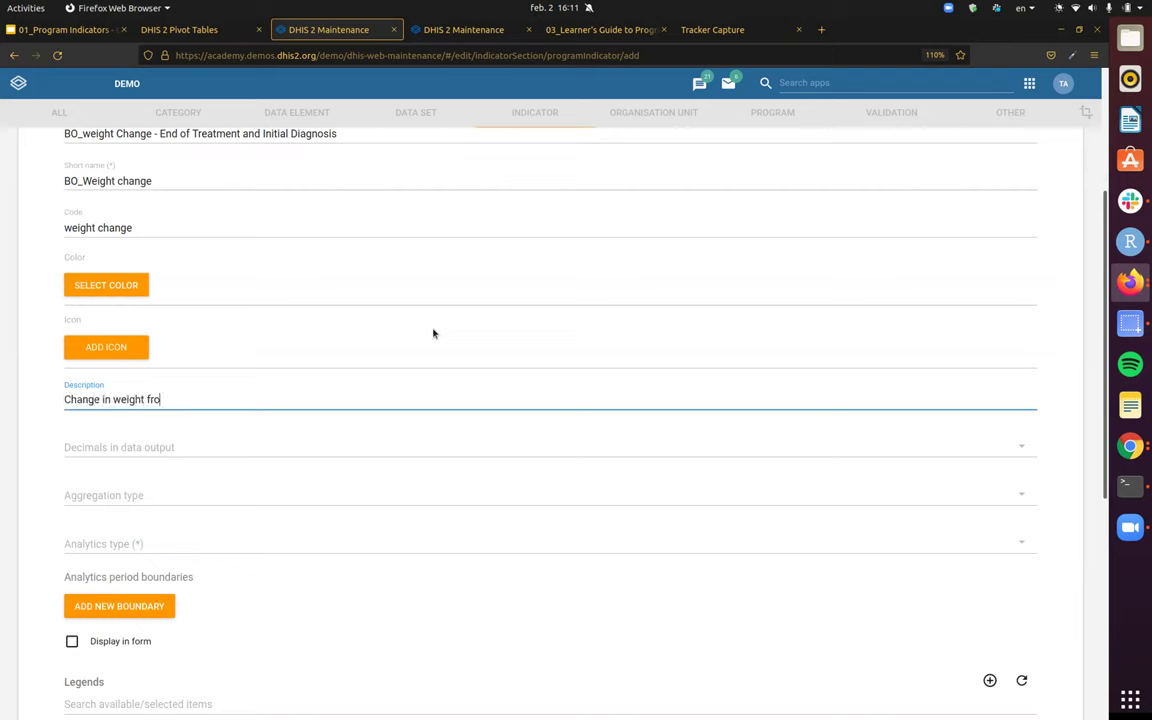
key("BackSpace")
key("BackSpace")
key("BackSpace")
type("or the end of treatment and initial dia")
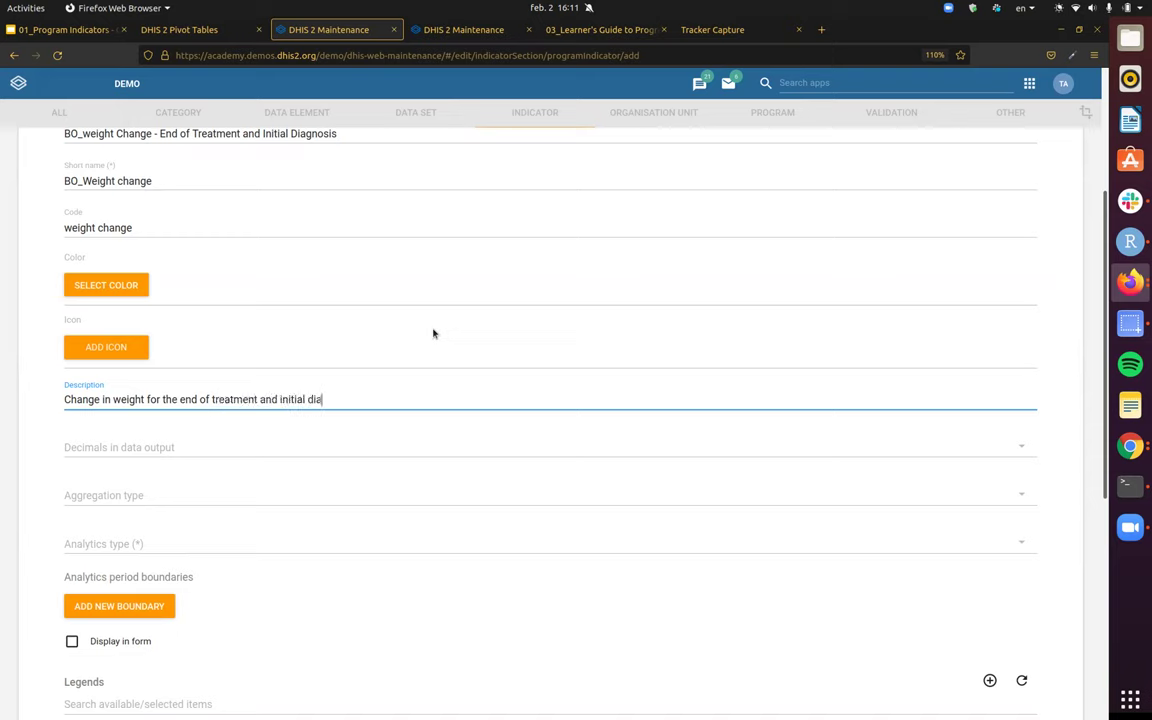
type("gnosis")
key("Tab")
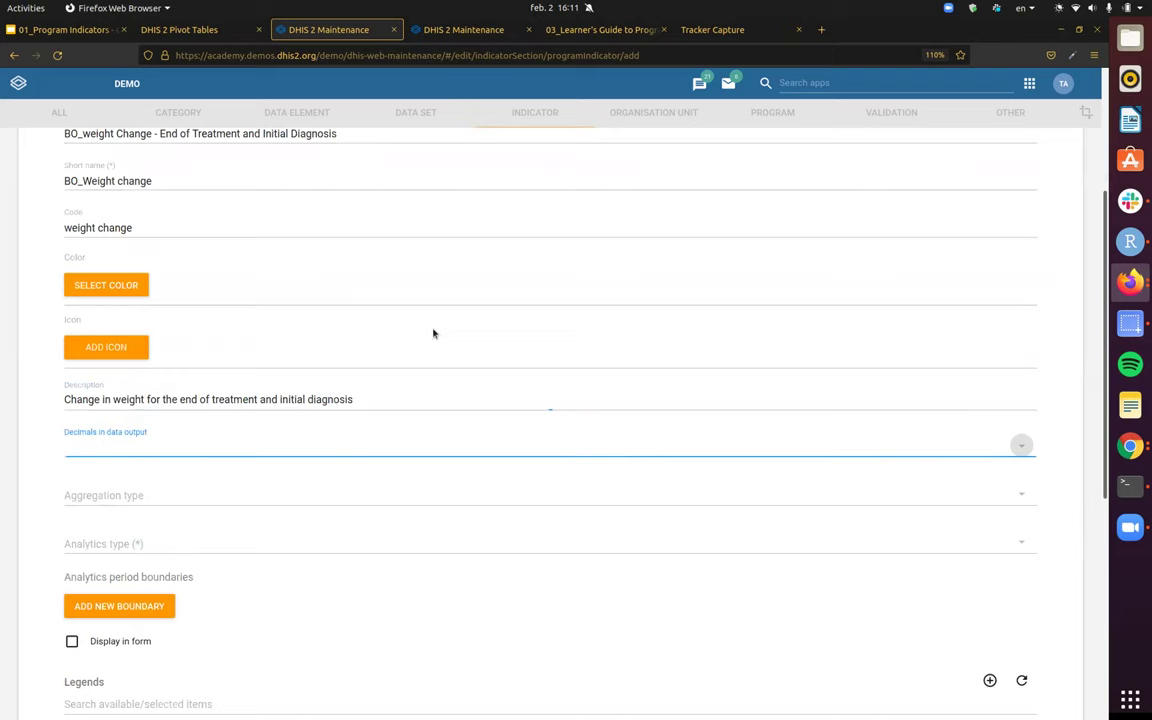
- Following the Learner's Guide conditions, extend the description with ", excluding culture result is negative and patients who are cured or completed"
left_click(438, 401)
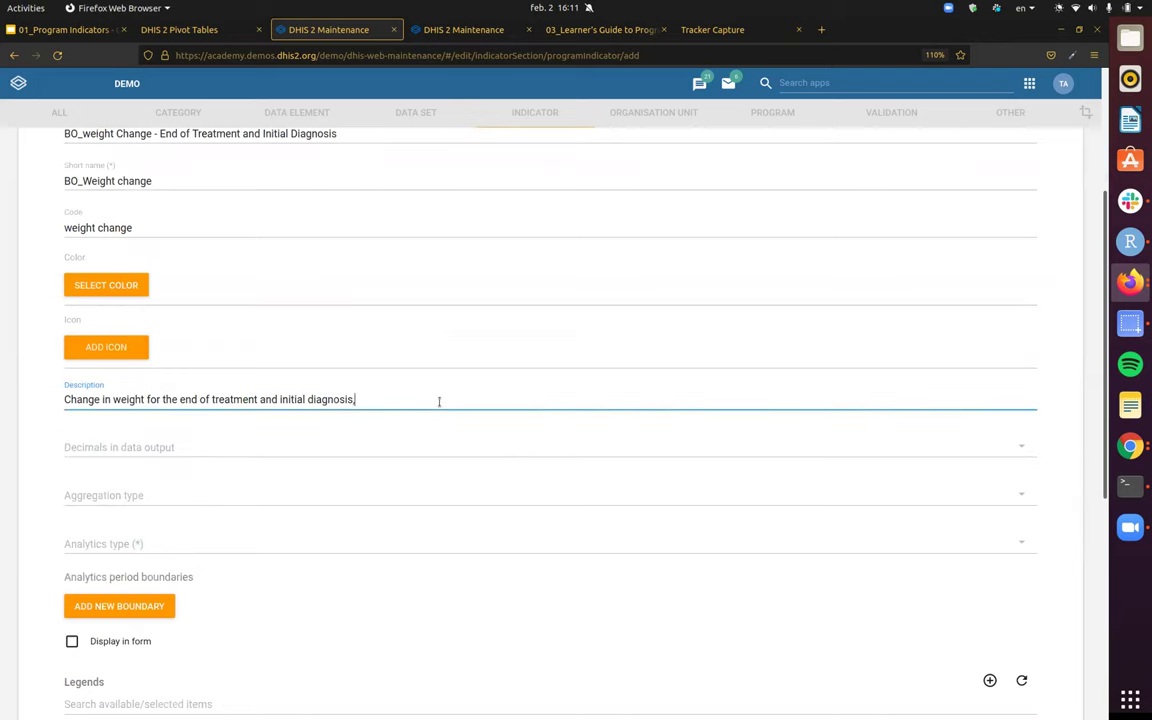
type("is, excluding")
left_click(572, 31)
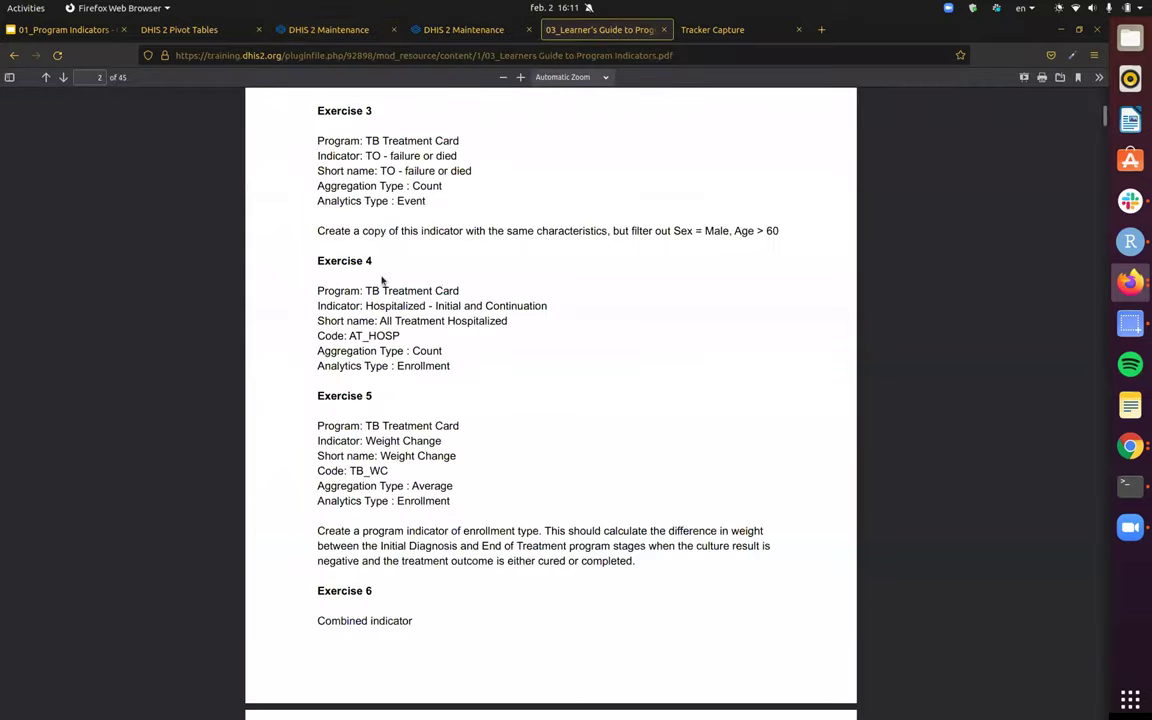
left_click(329, 31)
type("culture result is negative anbd")
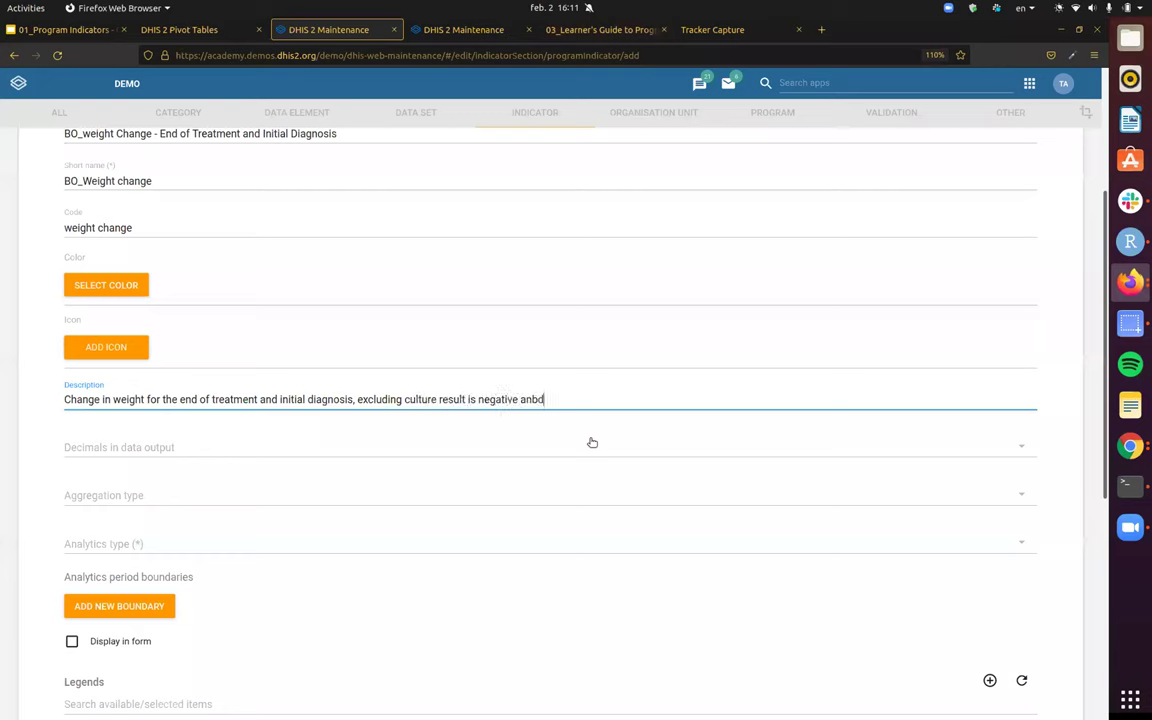
key("BackSpace")
key("BackSpace")
type("d patients who are cured")
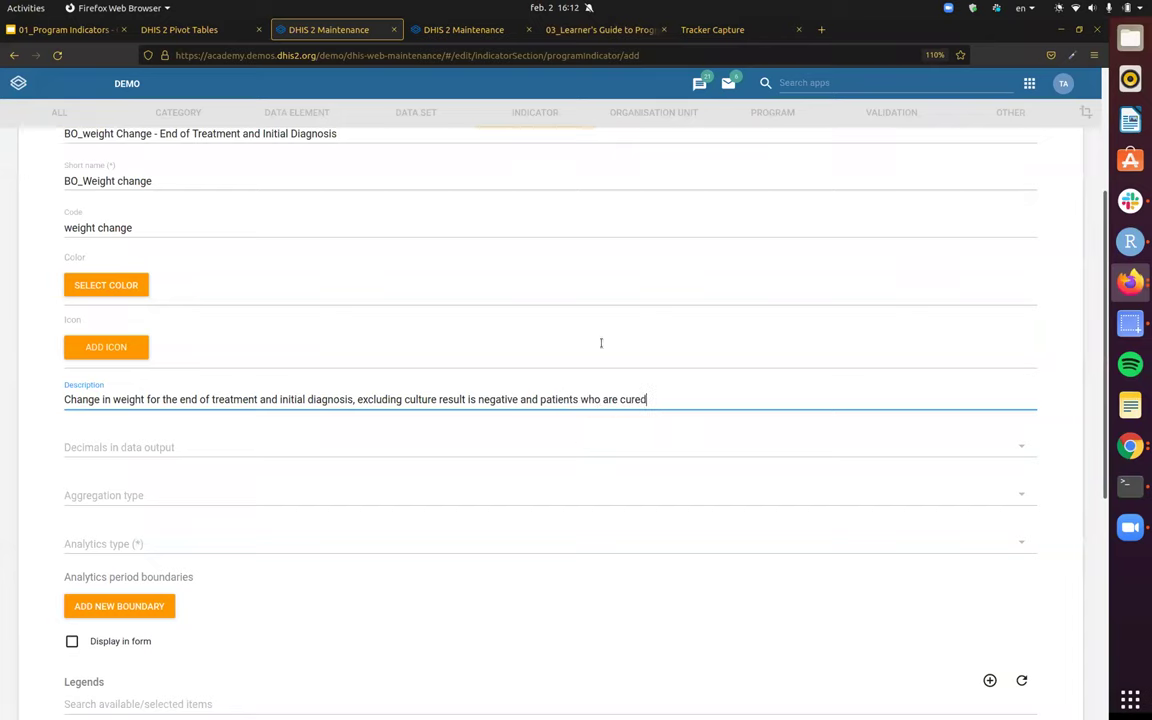
left_click(577, 32)
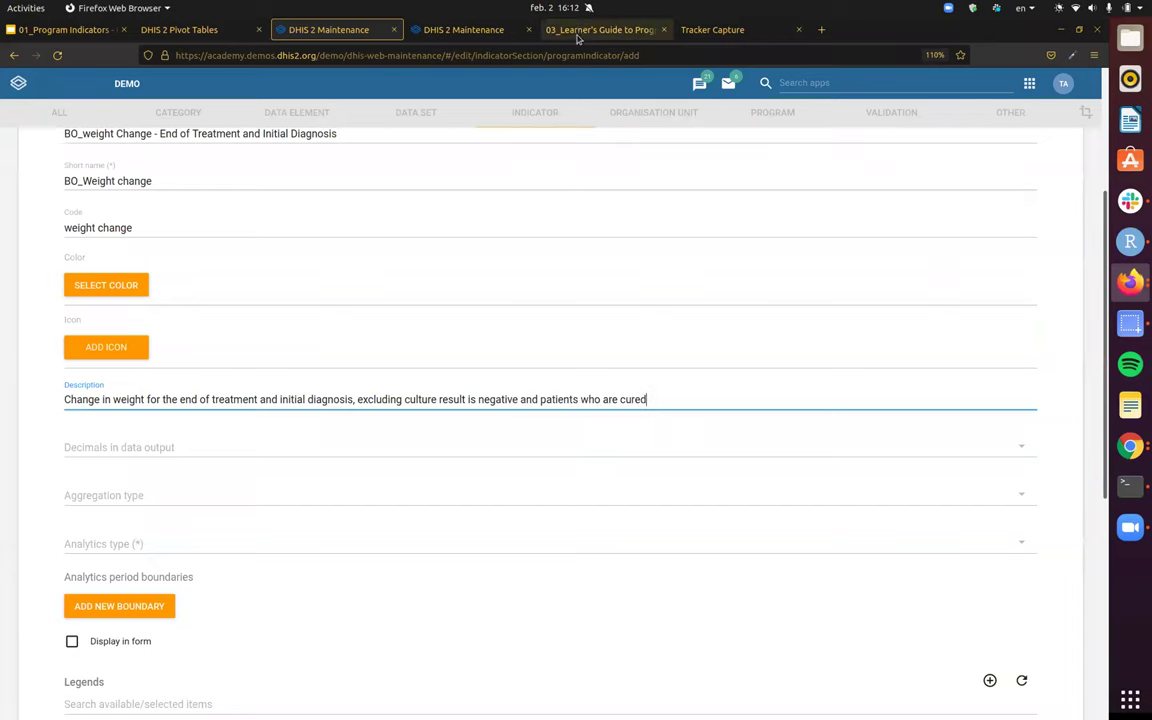
left_click(307, 28)
left_click(728, 396)
type("or completed")
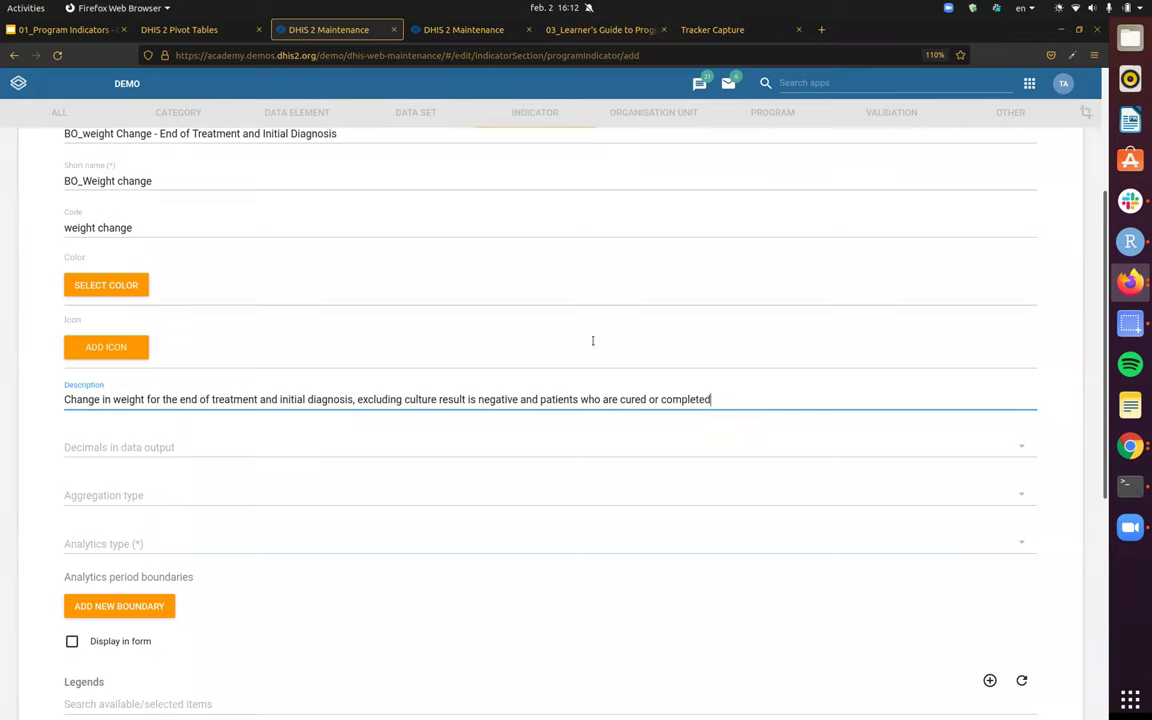
- Recheck Exercise 5's conditions in the Learner's Guide and replace "excluding" in the description with "Only when the"
left_click(579, 30)
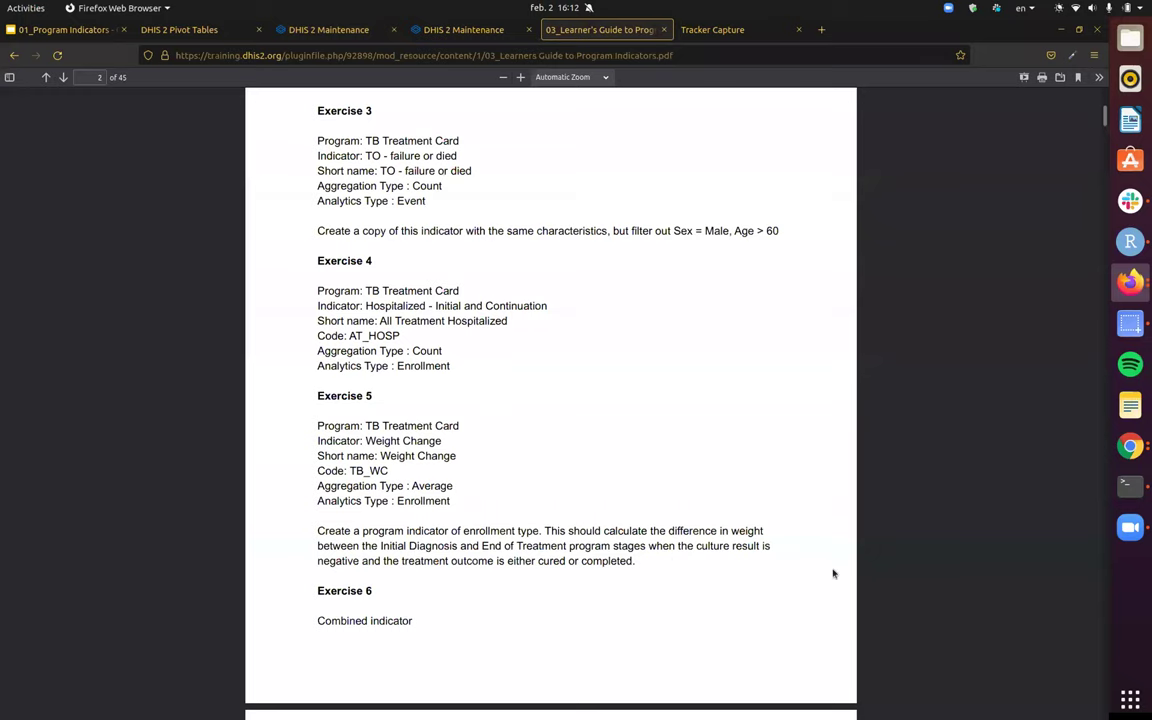
left_click(350, 30)
double_click(379, 399)
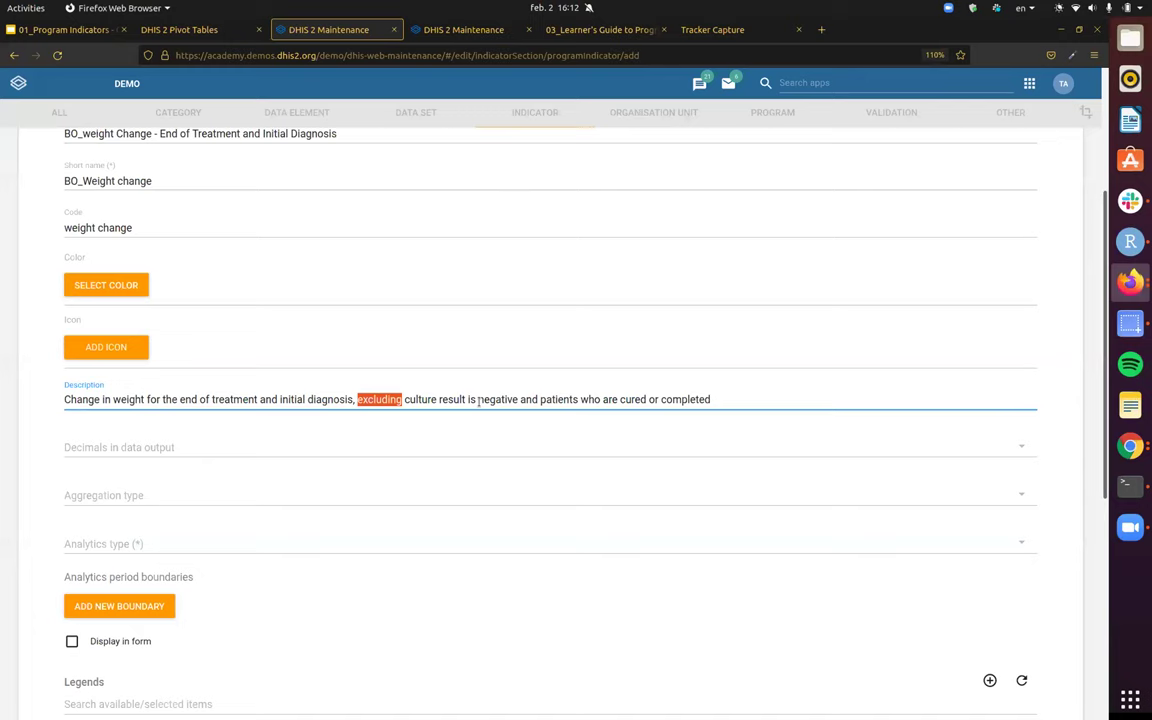
type("Only when the")
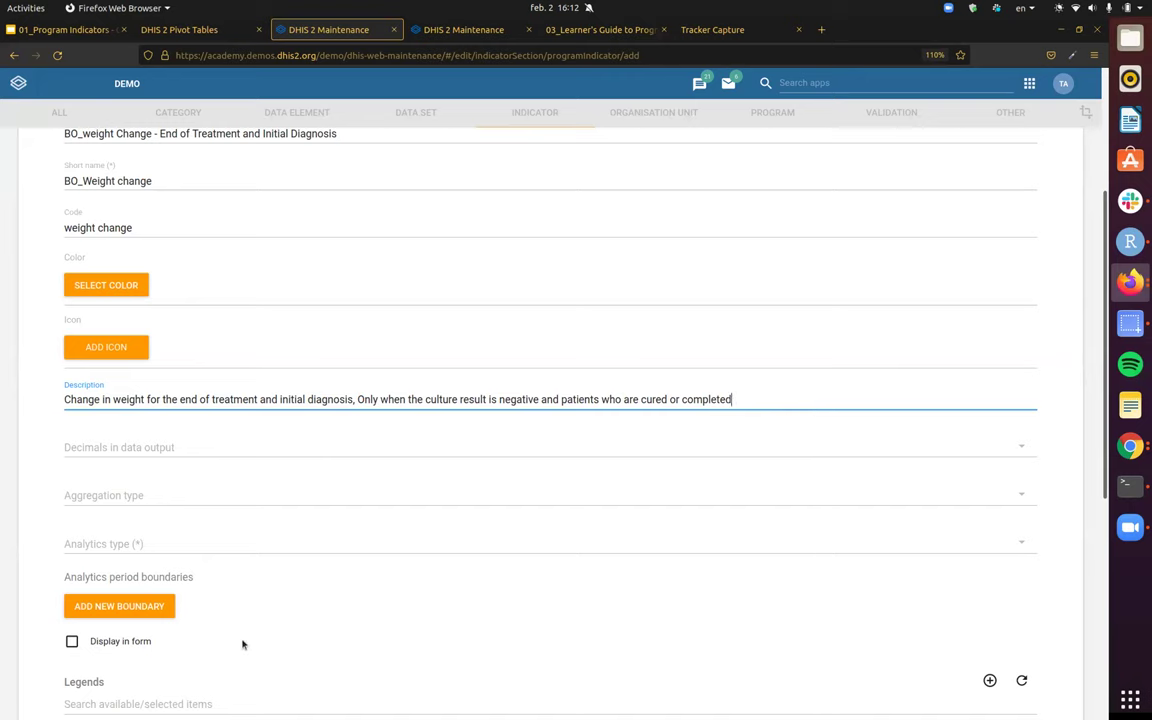
- Set the weight change program indicator's aggregation type to Average
scroll(150, 440, "down", 1)
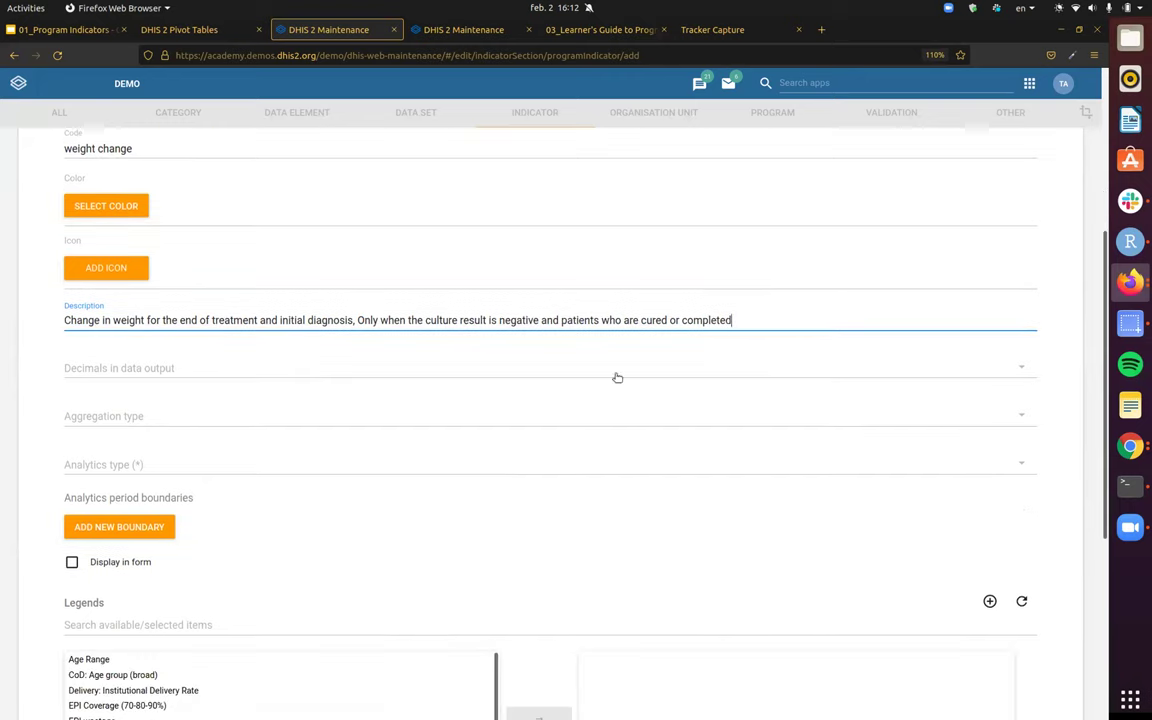
left_click(147, 416)
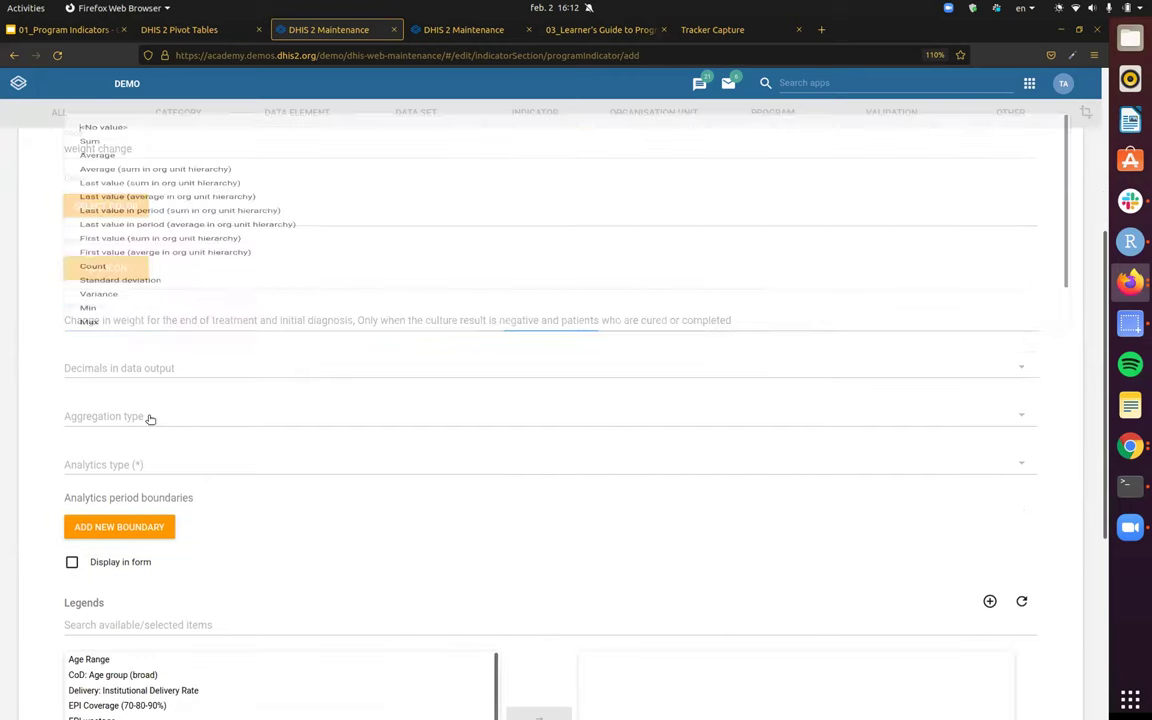
left_click(52, 395)
scroll(51, 427, "down", 1)
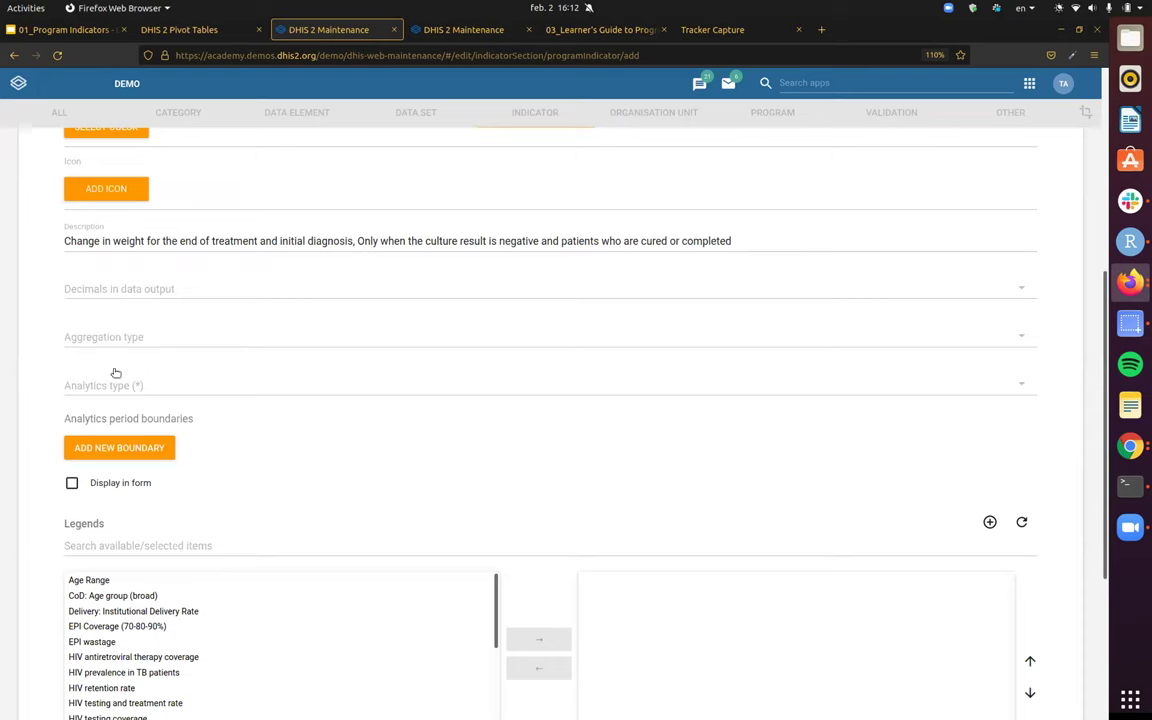
scroll(244, 375, "down", 2)
scroll(150, 350, "up", 2)
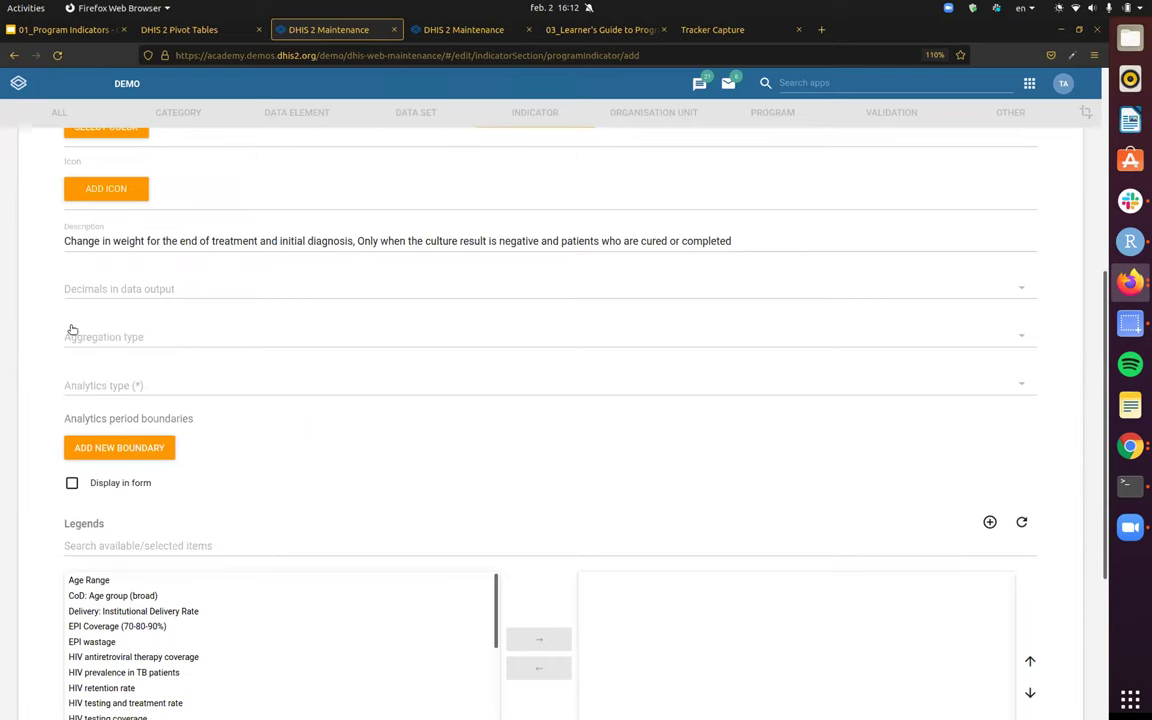
left_click(162, 338)
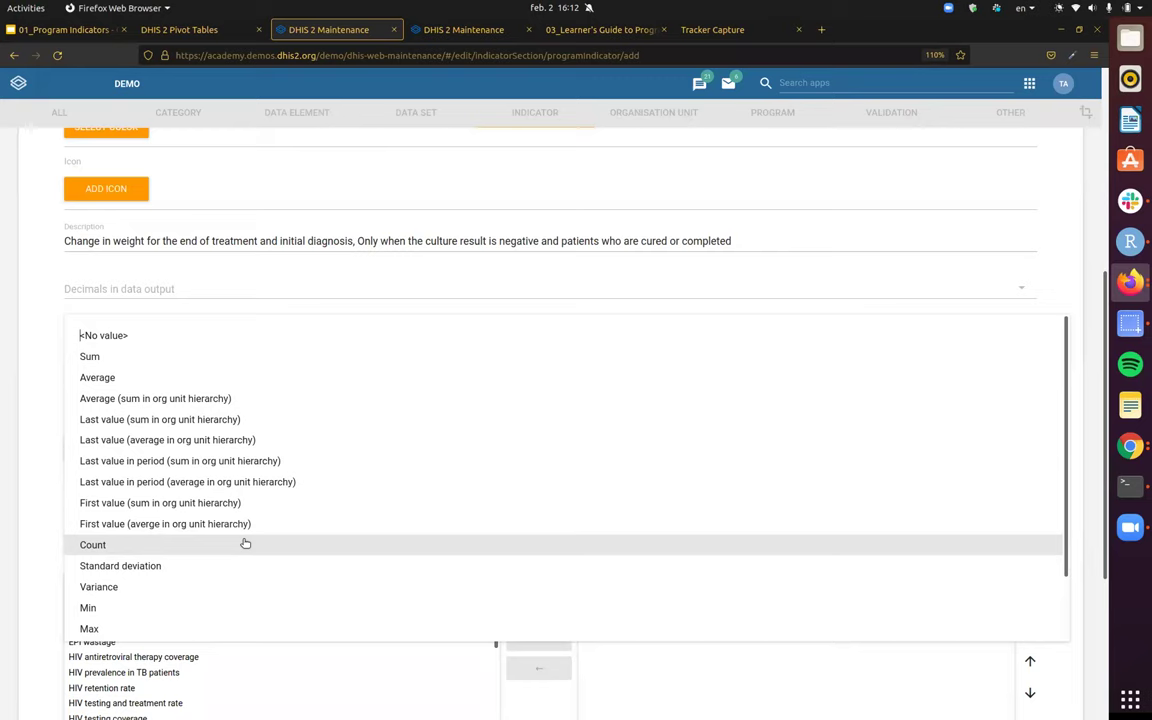
left_click(200, 378)
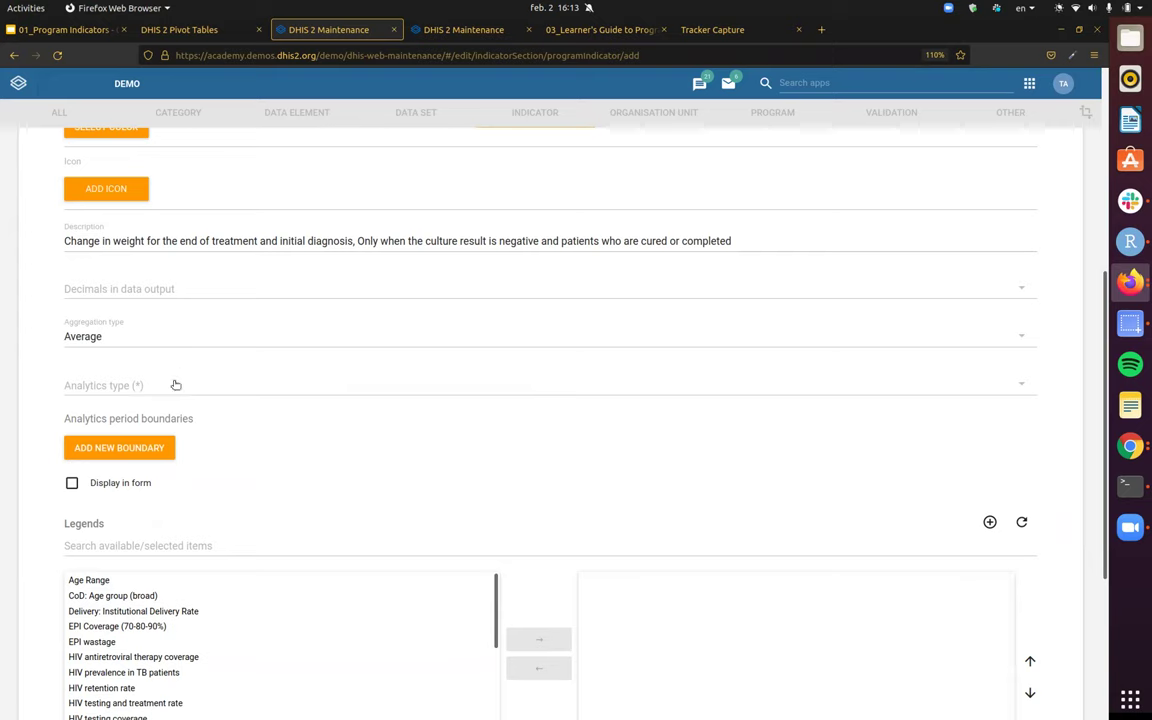
- Set the program indicator's analytics type to Enrollment and review its analytics period boundaries
left_click(174, 386)
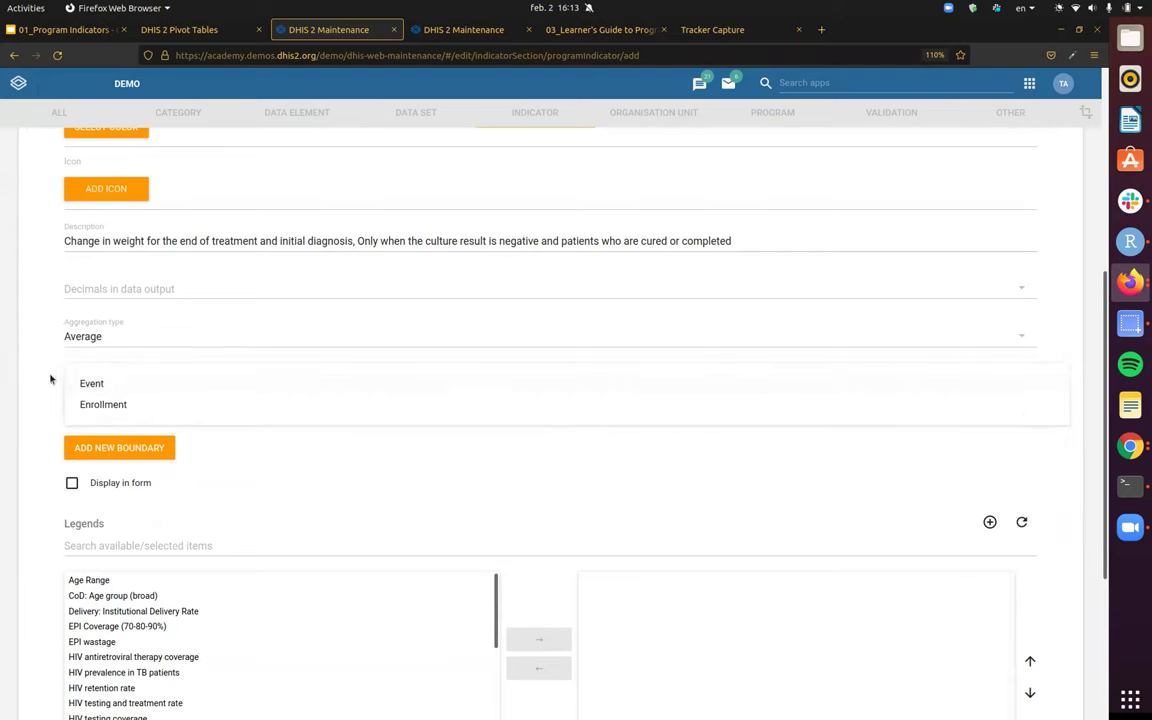
left_click(129, 404)
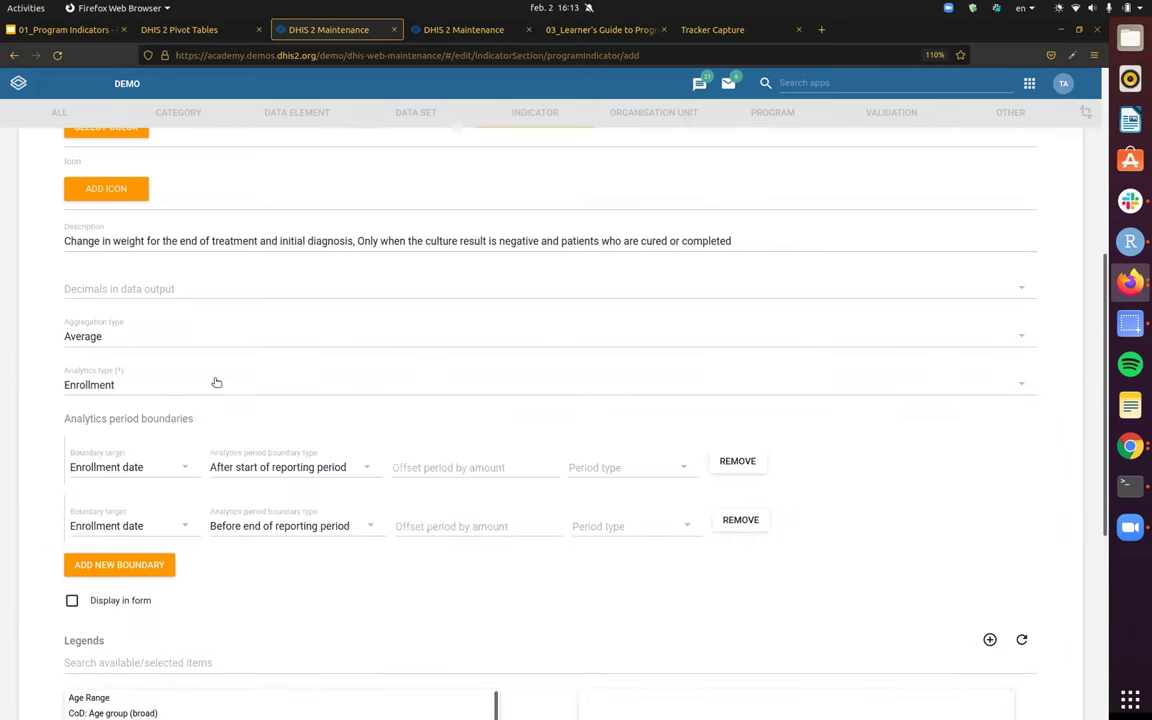
scroll(244, 488, "down", 2)
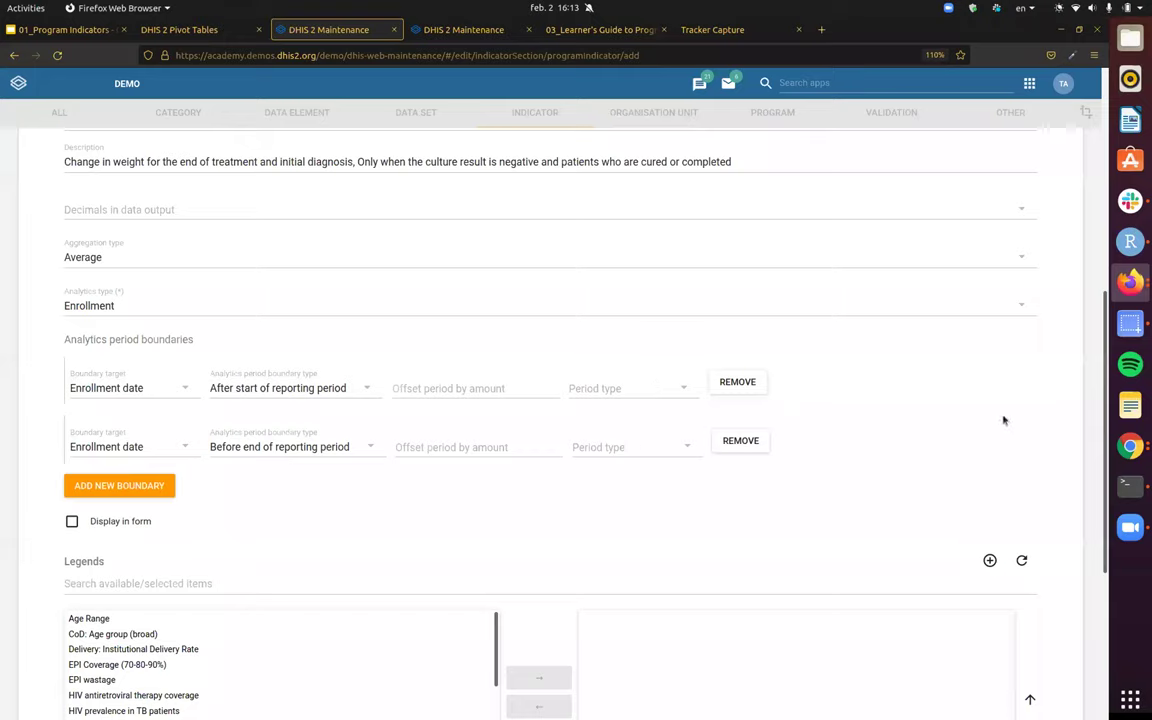
scroll(1021, 404, "down", 1)
scroll(517, 337, "up", 1)
scroll(155, 527, "down", 1)
scroll(180, 489, "up", 1)
- Switch to Tracker Capture, show the Indicators widget on the TB Treatment Card dashboard, and examine its Patient Age indicator
left_click(718, 30)
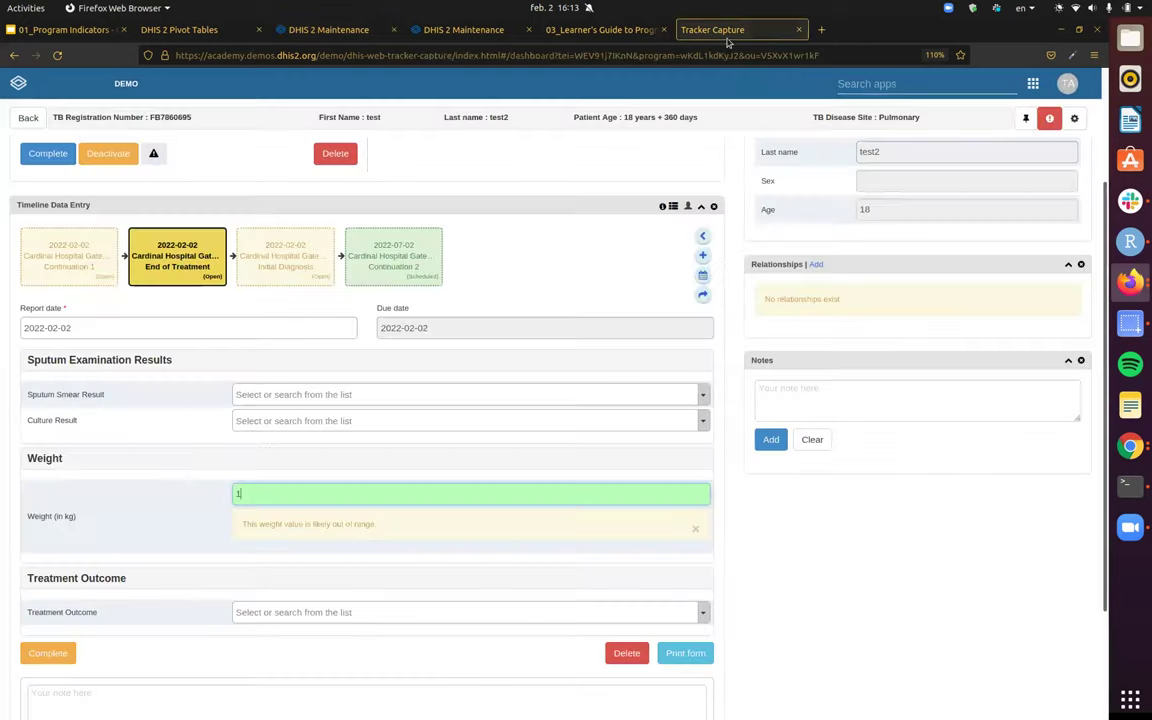
scroll(715, 422, "up", 2)
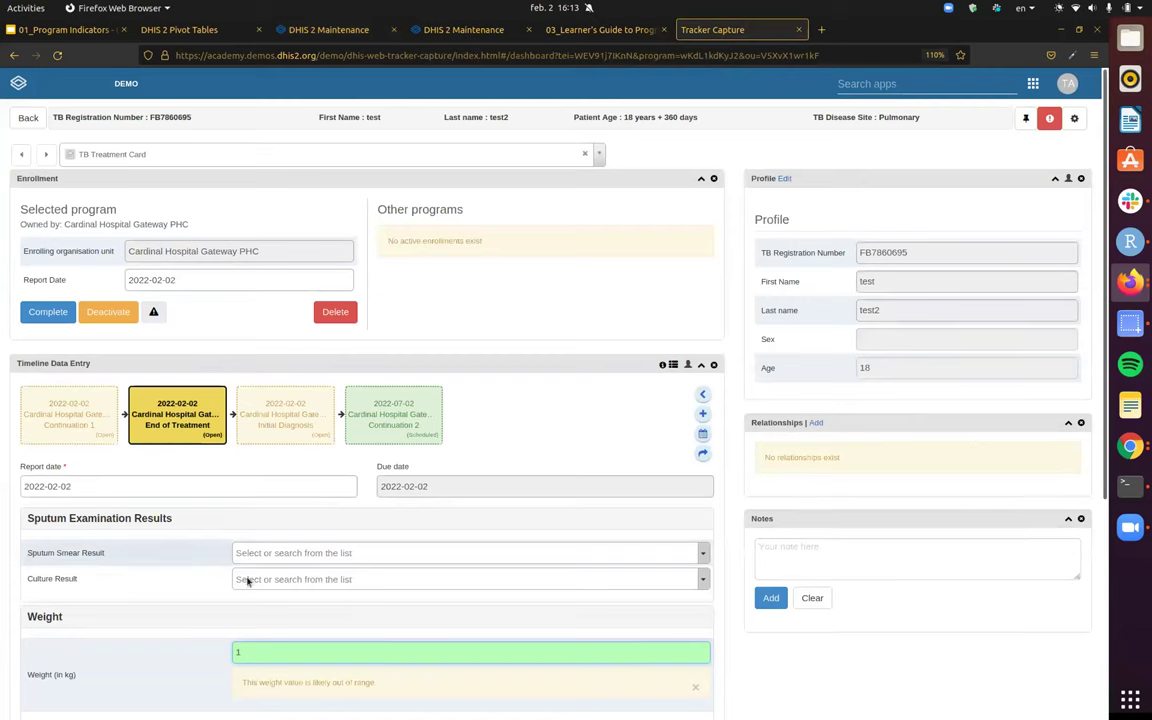
left_click(1075, 118)
left_click(965, 139)
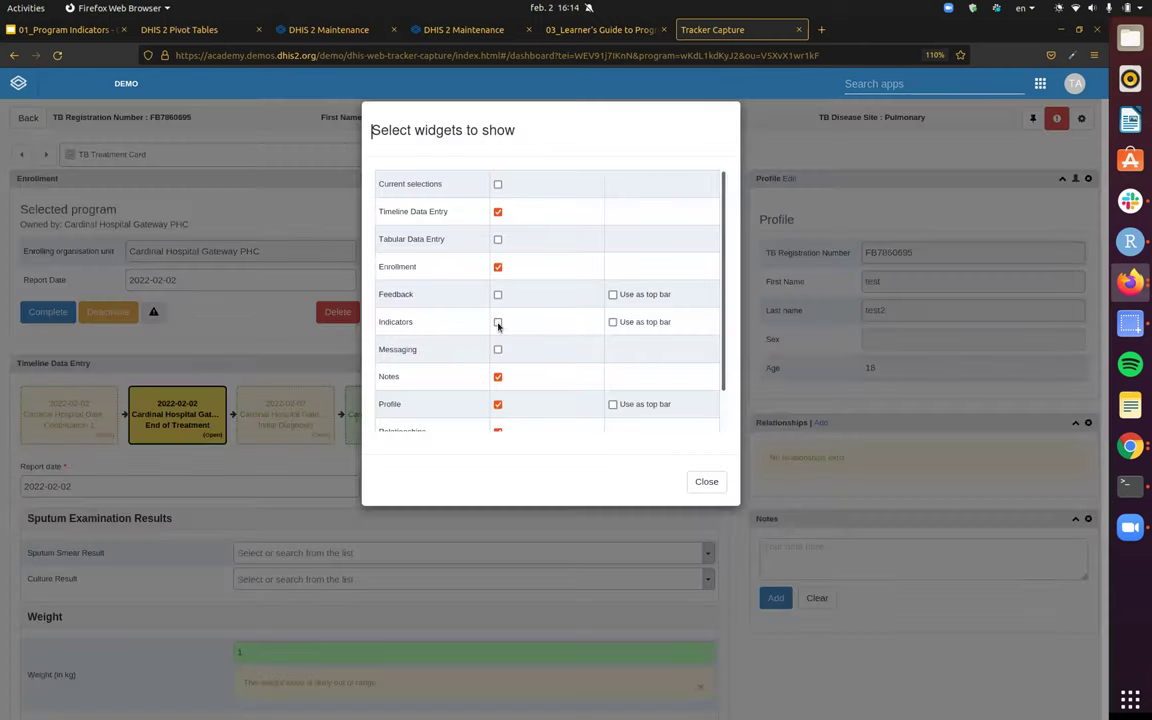
left_click(497, 321)
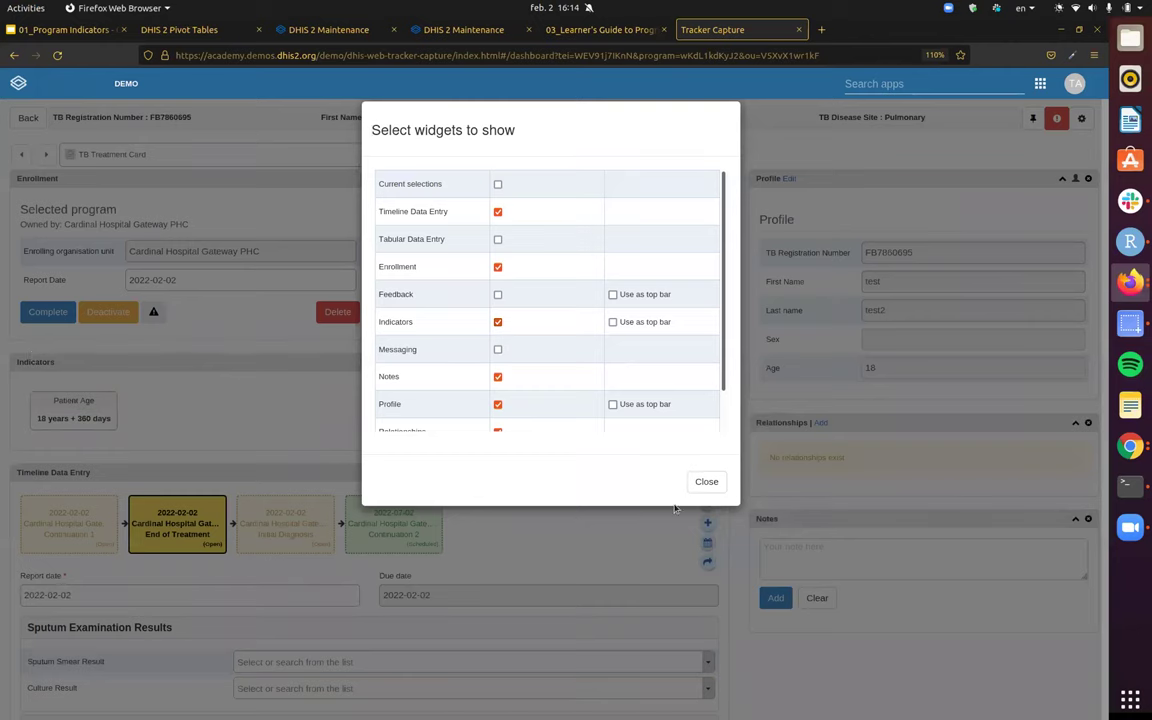
left_click(9, 372)
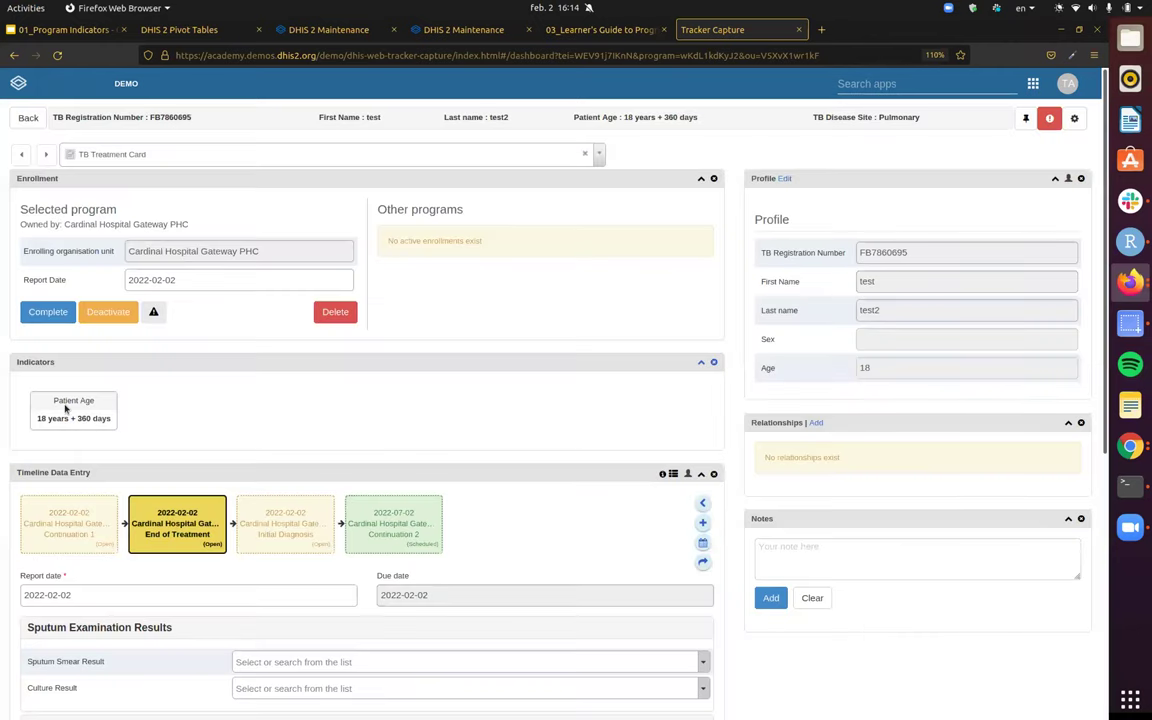
left_click_drag(68, 400, 36, 418)
left_click(86, 400)
left_click(112, 426)
scroll(497, 431, "down", 5)
scroll(380, 432, "up", 2)
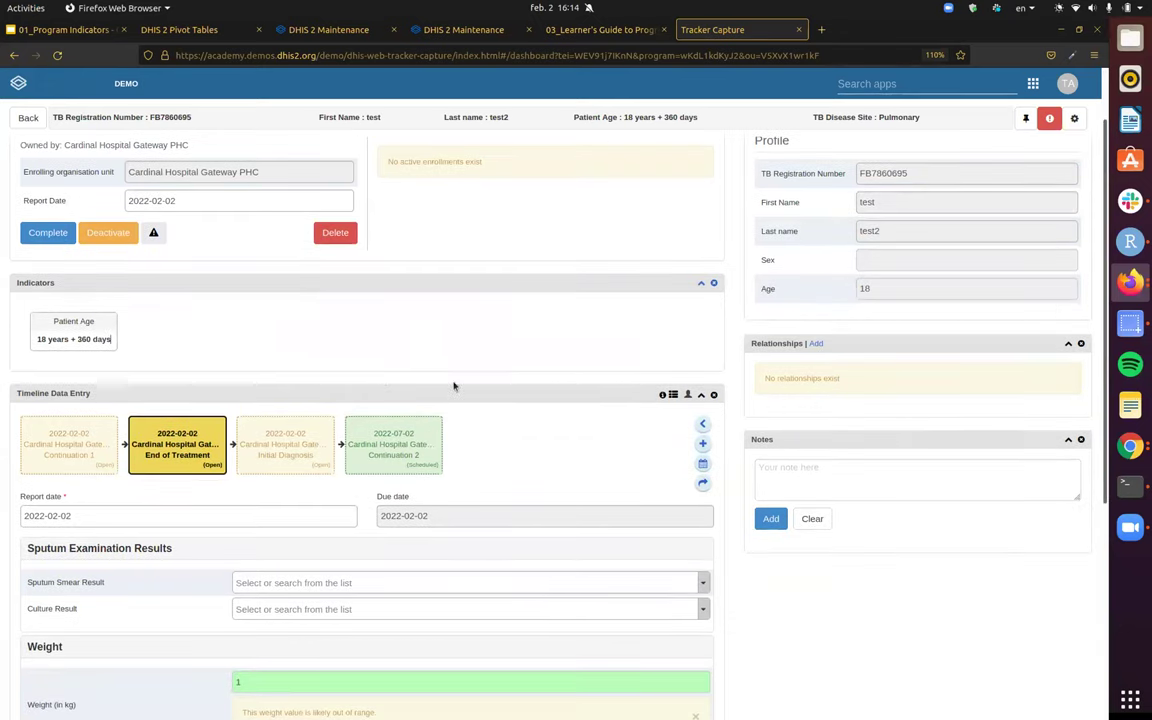
- Return to the program indicator being created in DHIS 2 Maintenance and enable its display in the form
left_click(350, 35)
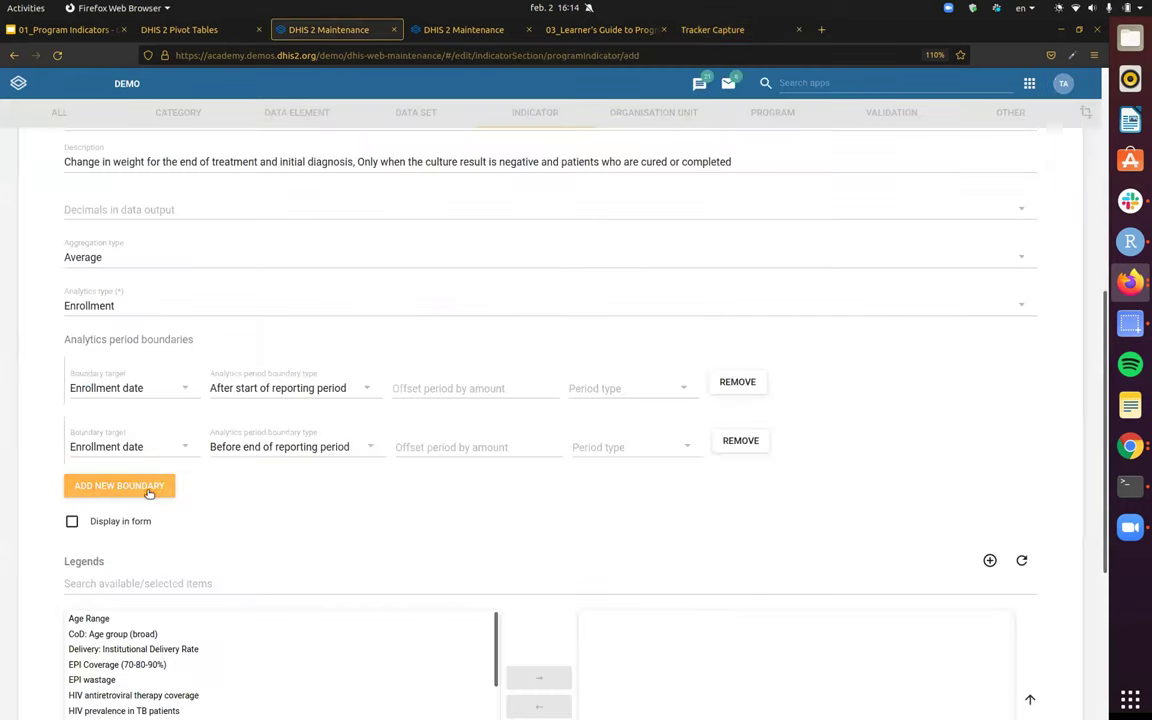
left_click(72, 522)
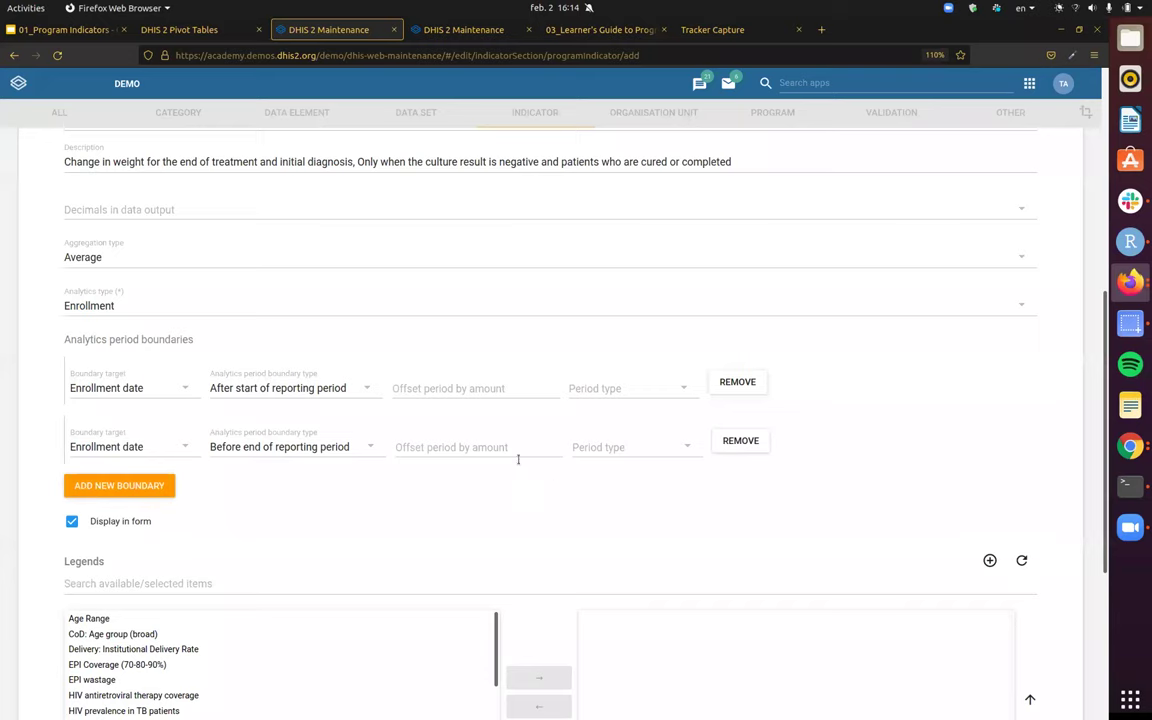
- Go to the program indicator's expression stage and look over the expression editor and its available functions
scroll(510, 453, "up", 8)
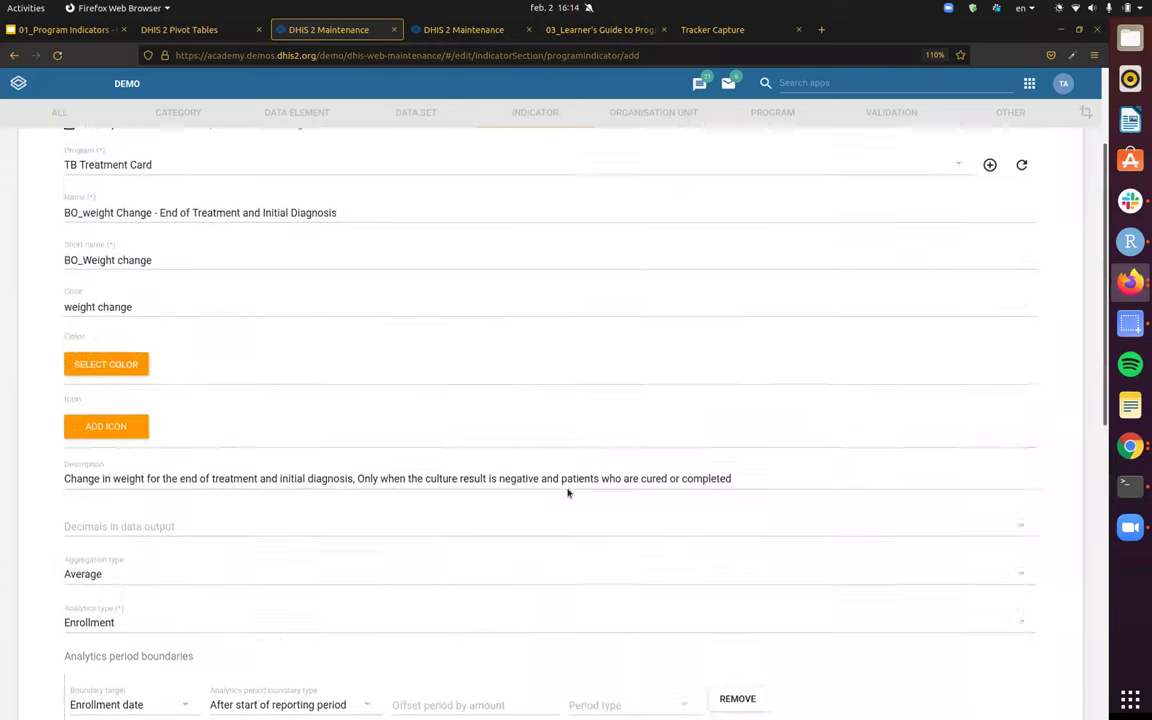
left_click(590, 242)
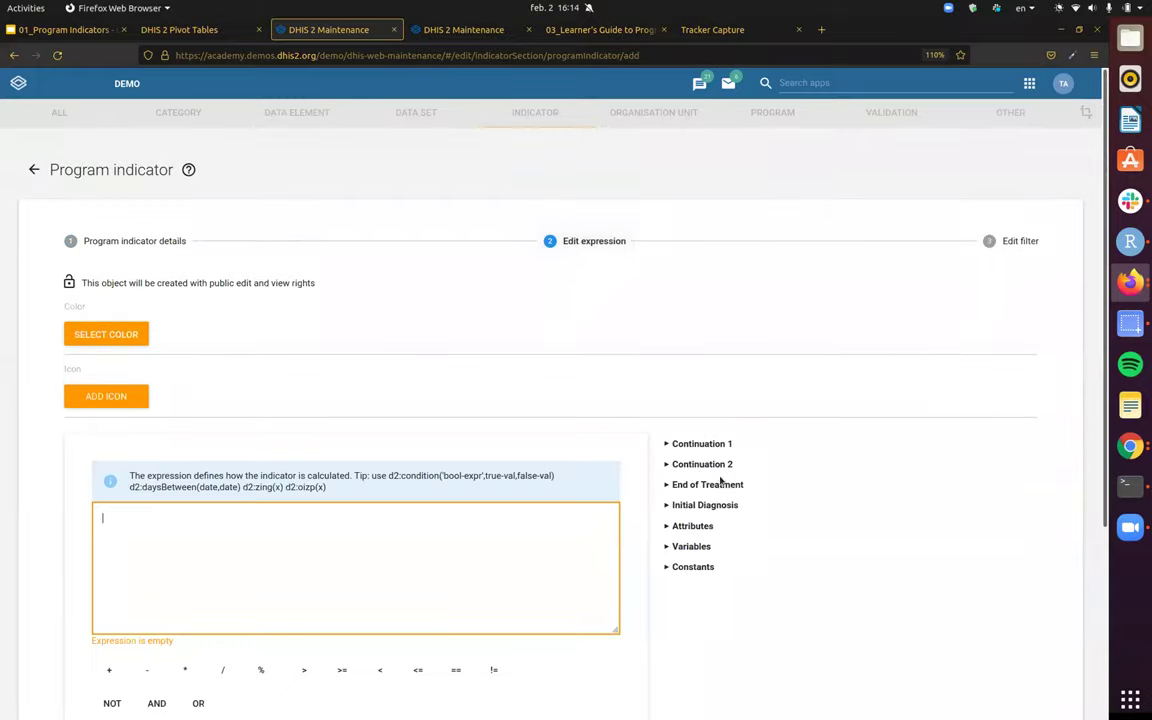
scroll(599, 300, "down", 2)
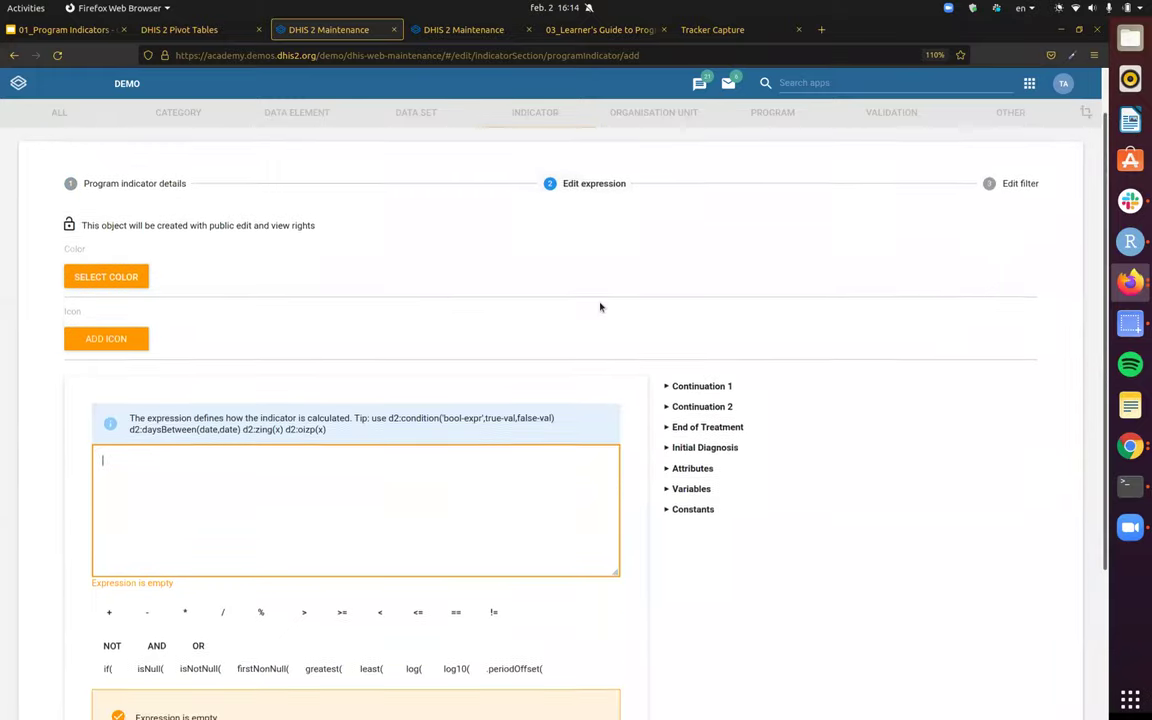
scroll(535, 435, "down", 2)
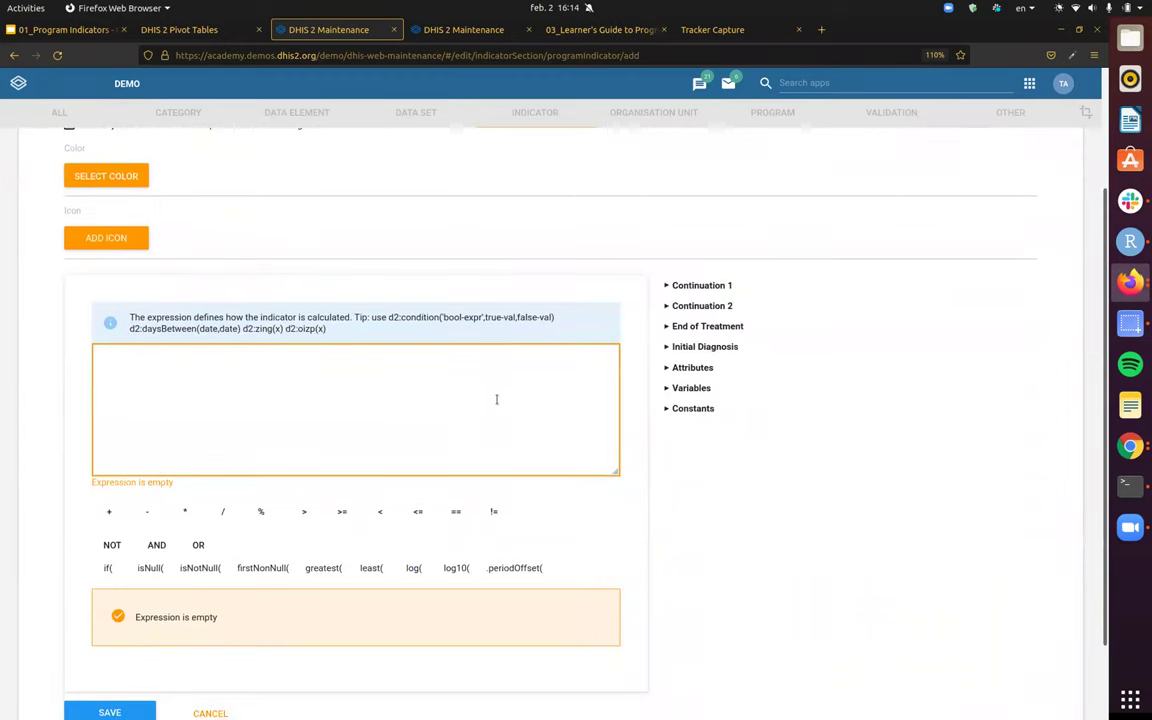
scroll(493, 388, "up", 4)
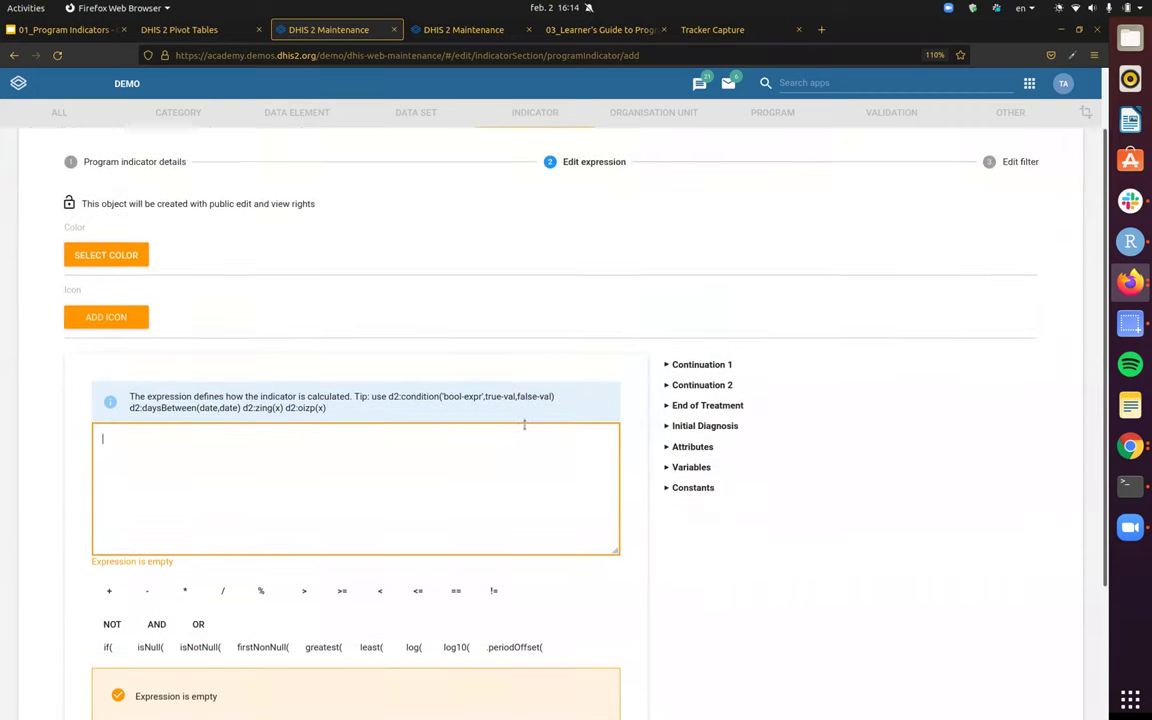
scroll(515, 566, "down", 2)
scroll(514, 530, "up", 2)
scroll(512, 537, "down", 2)
left_click(524, 466)
- Check Exercise 5's program stages in the Learner's Guide and insert the Initial Diagnosis Weight (in kg) into the expression
left_click(580, 30)
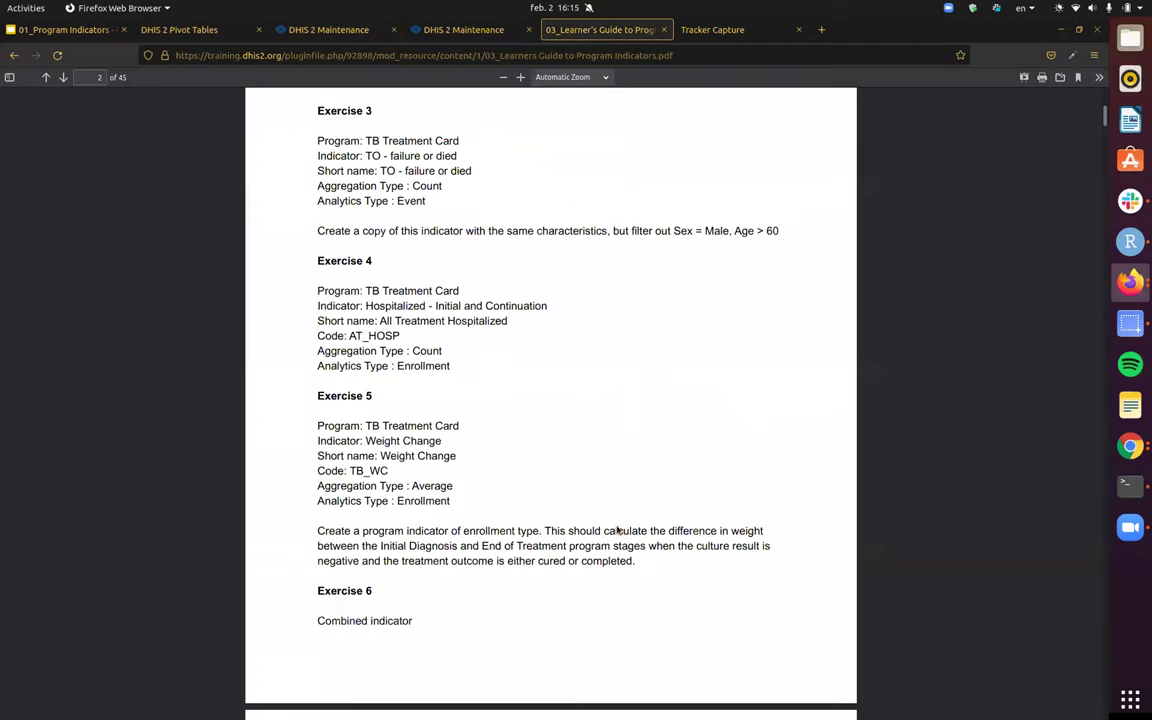
left_click_drag(380, 546, 568, 546)
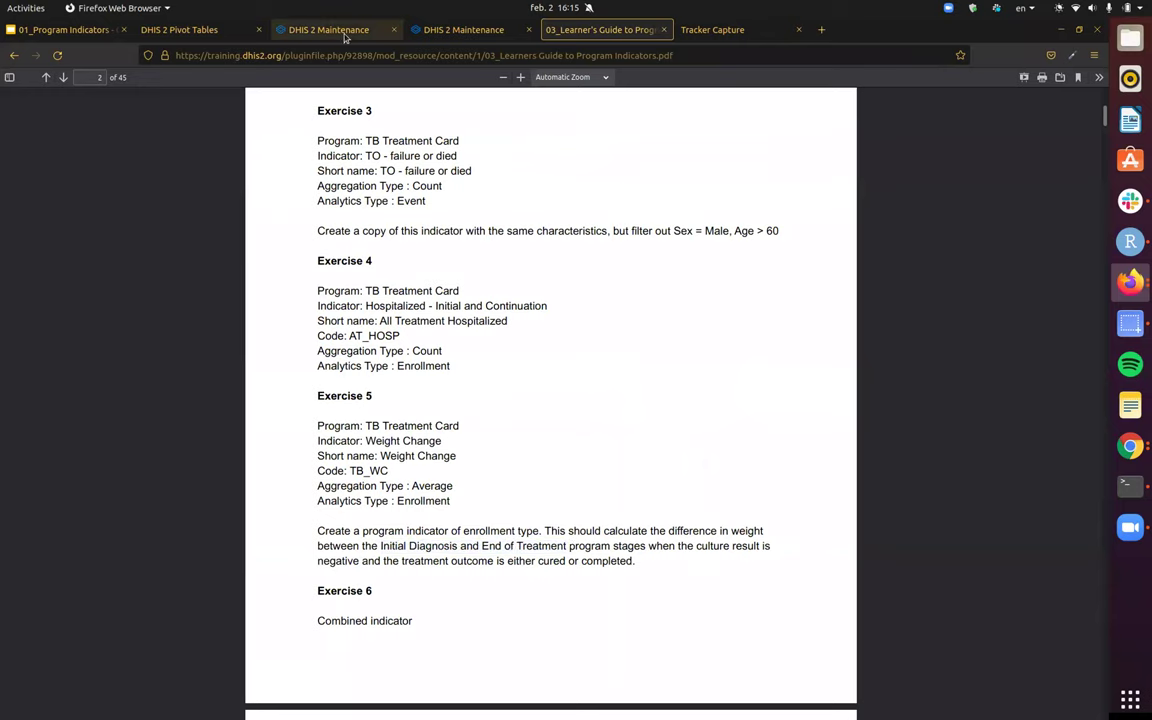
left_click(313, 32)
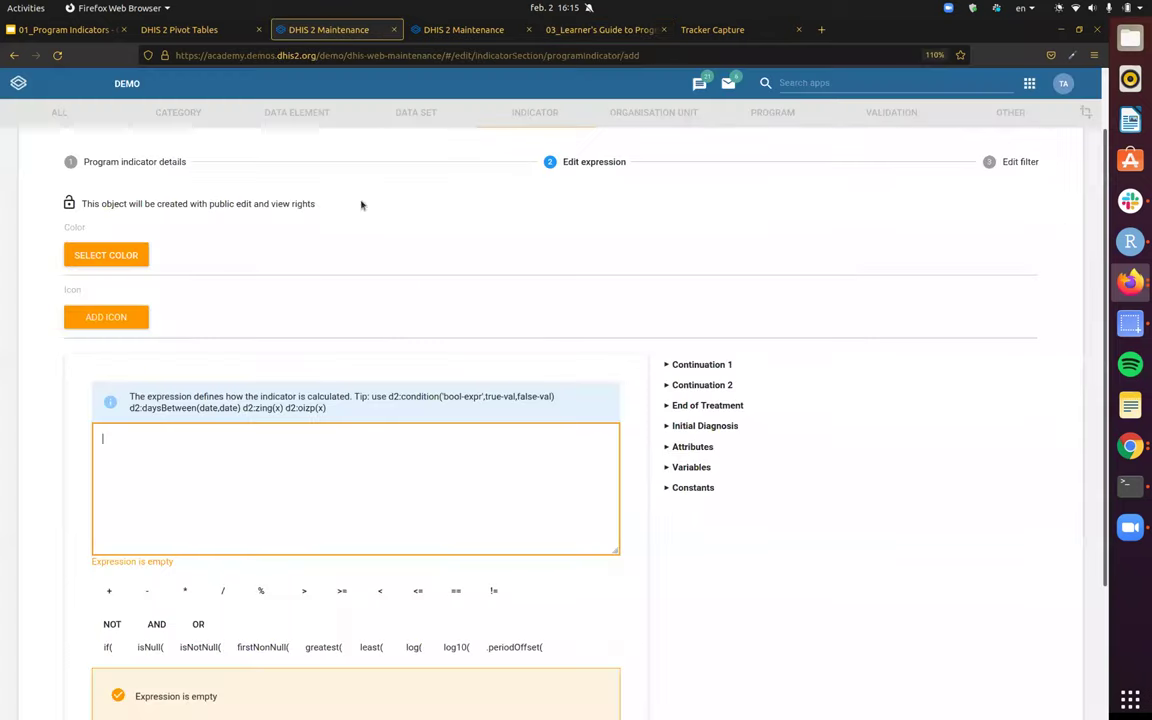
left_click(668, 426)
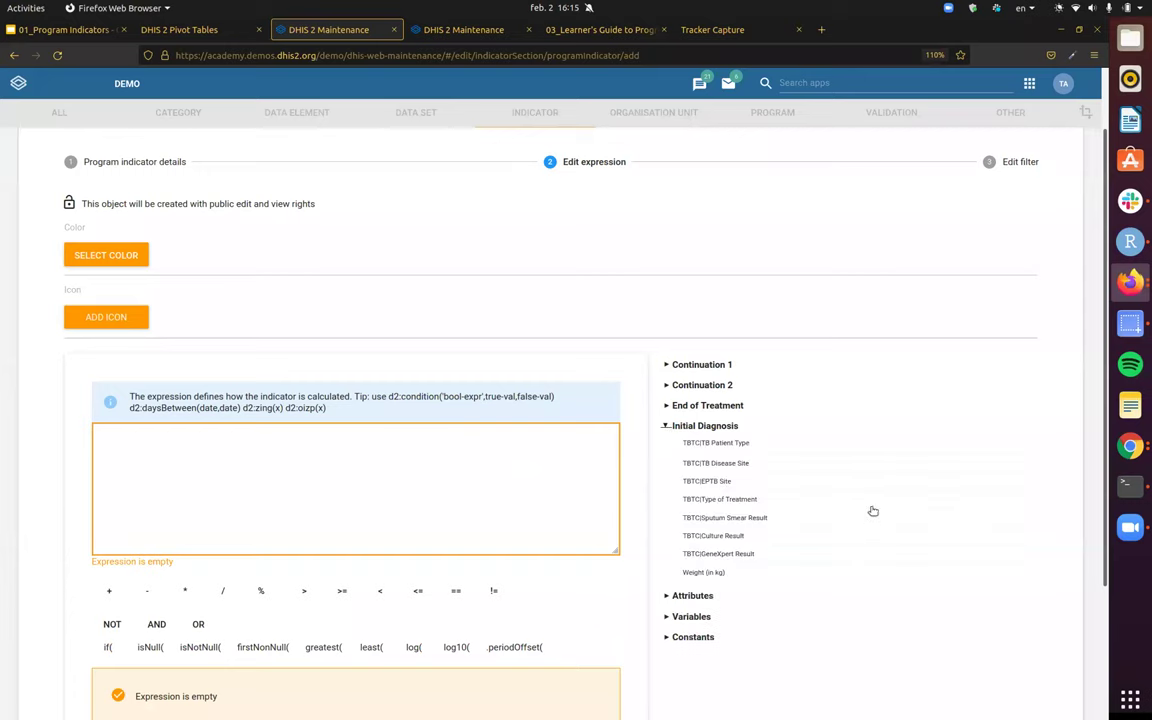
left_click(708, 572)
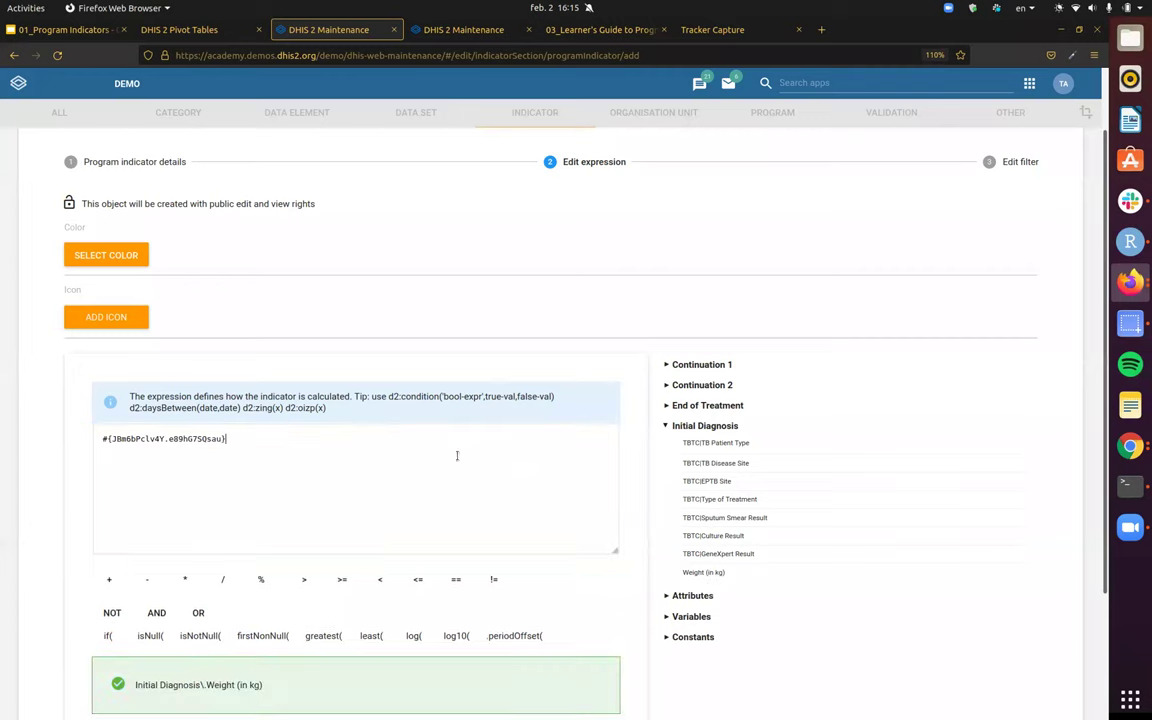
- Extend the expression to subtract the End of Treatment Weight (in kg) from the Initial Diagnosis weight
key("Home")
key("BackSpace")
left_click(1018, 161)
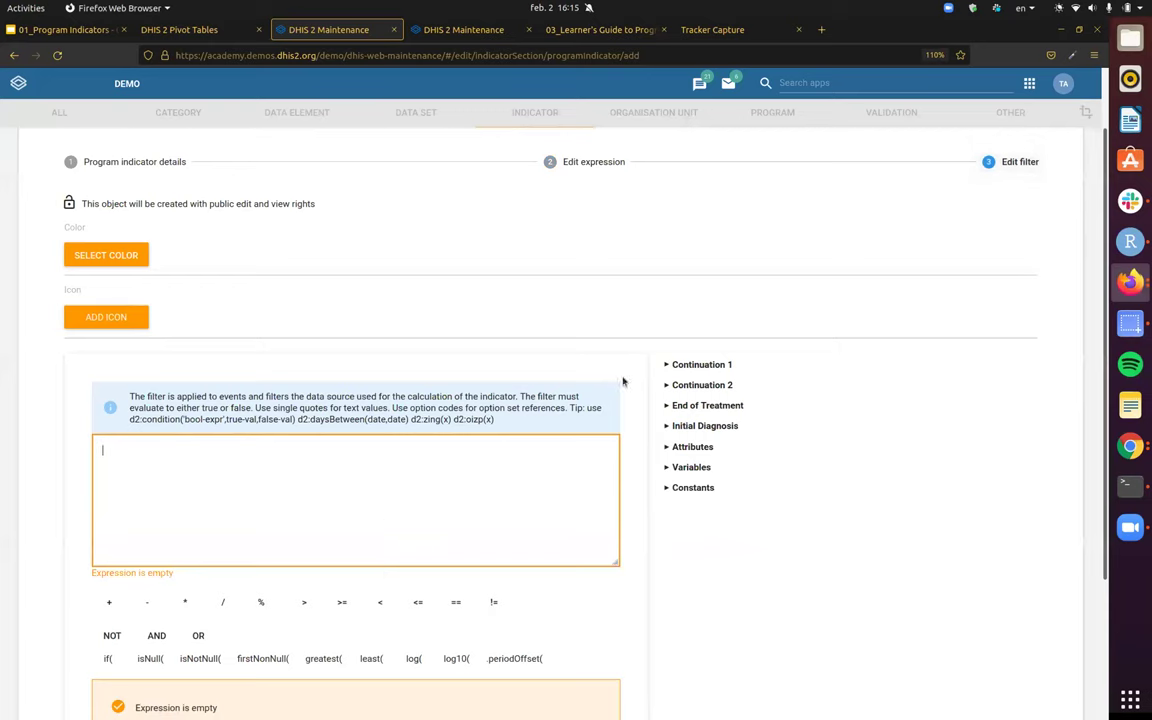
left_click(590, 162)
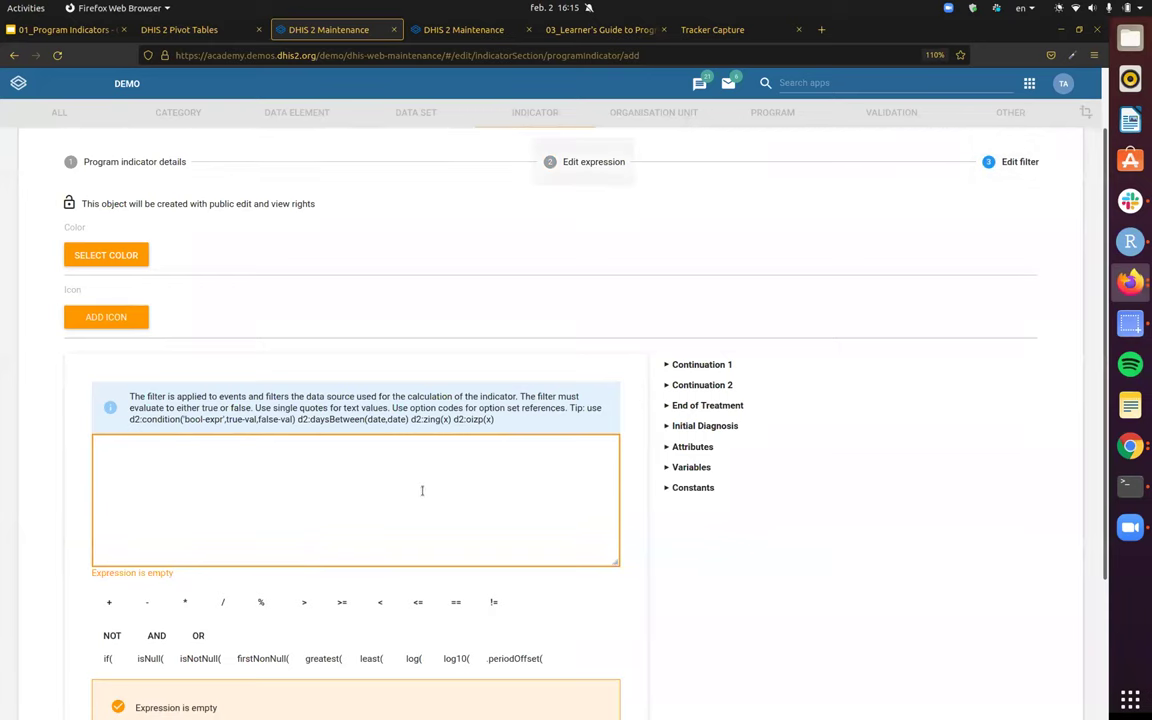
scroll(437, 459, "down", 2)
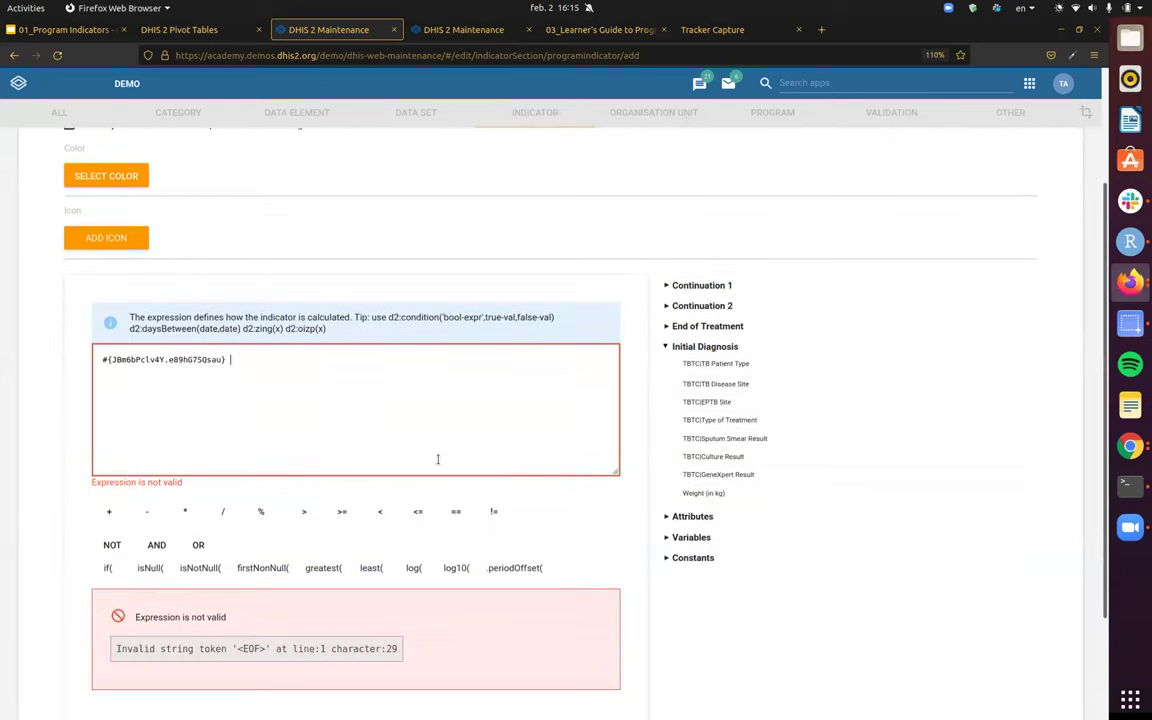
type("-")
left_click(700, 326)
left_click(706, 399)
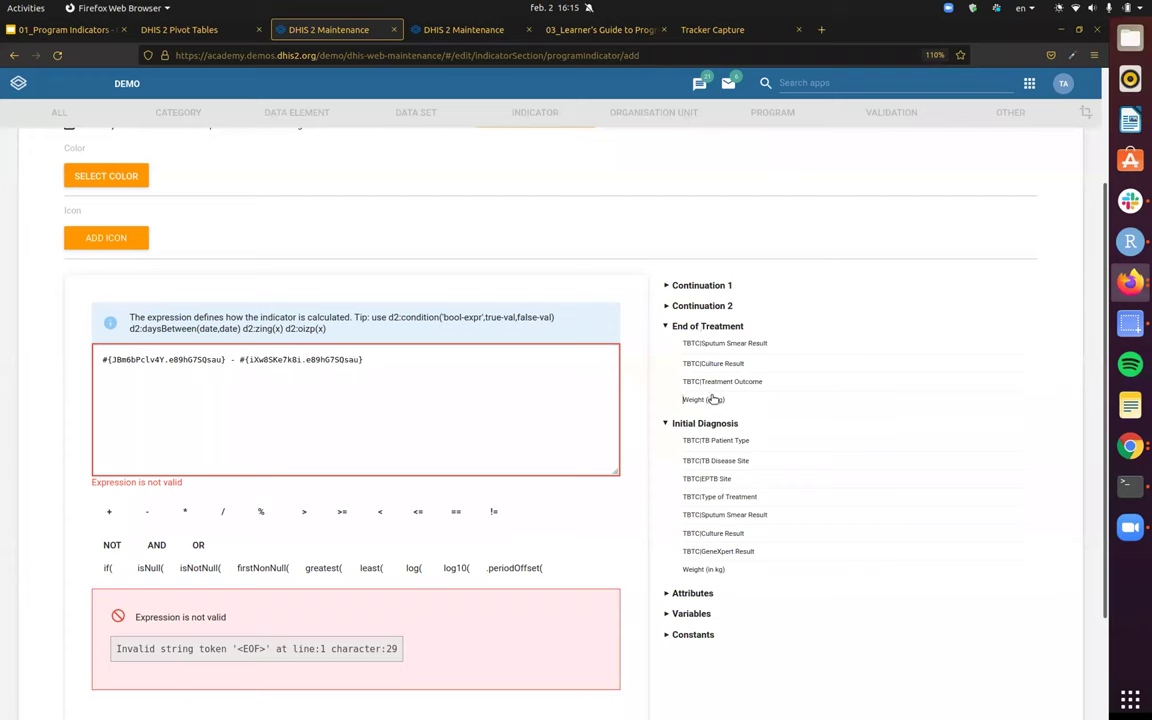
- Look at the program indicator's filter stage, then return to its expression for review
scroll(471, 394, "up", 2)
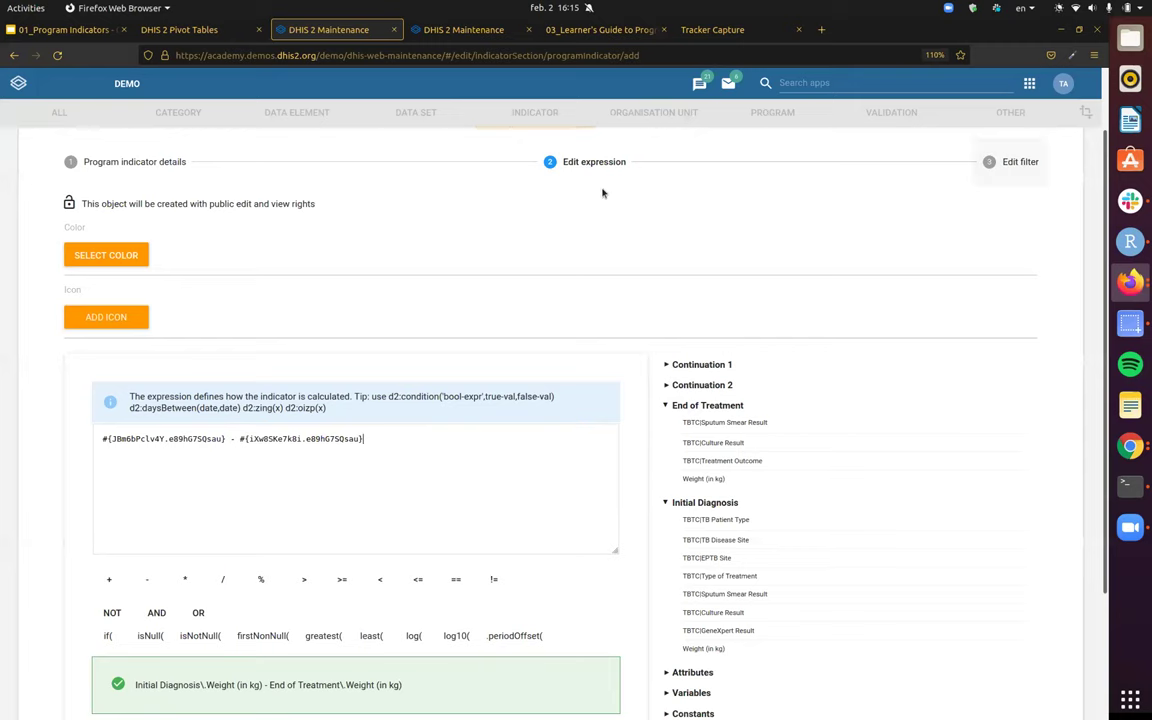
left_click(1020, 161)
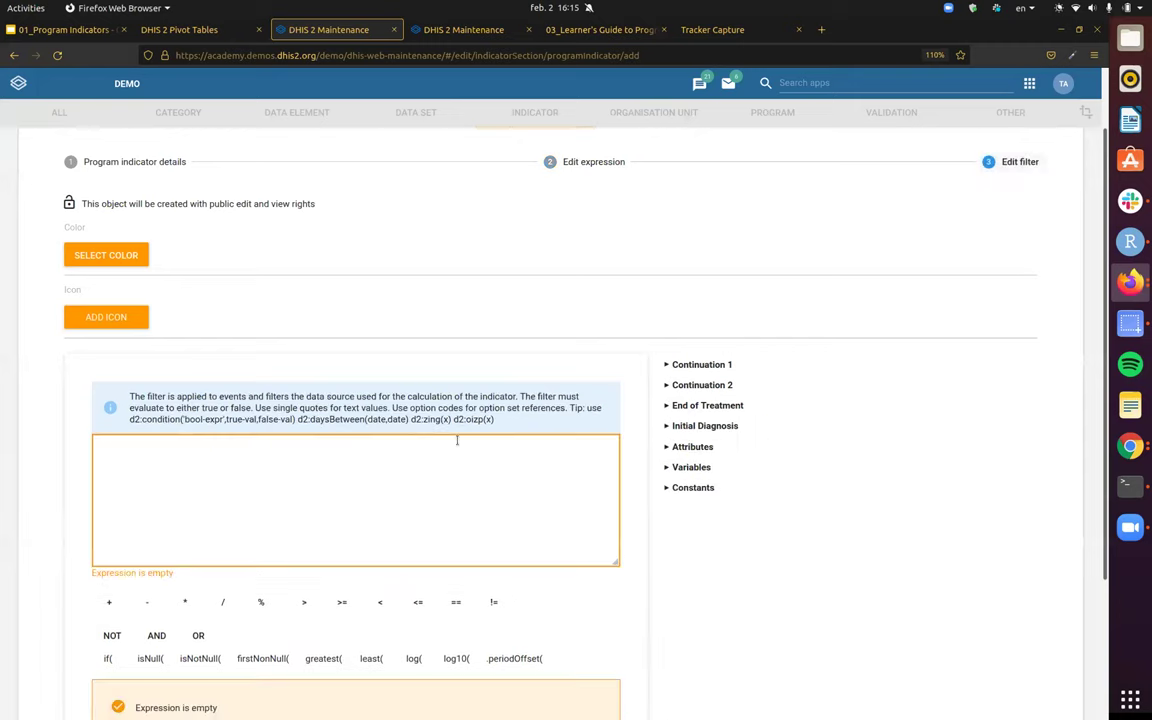
left_click(605, 162)
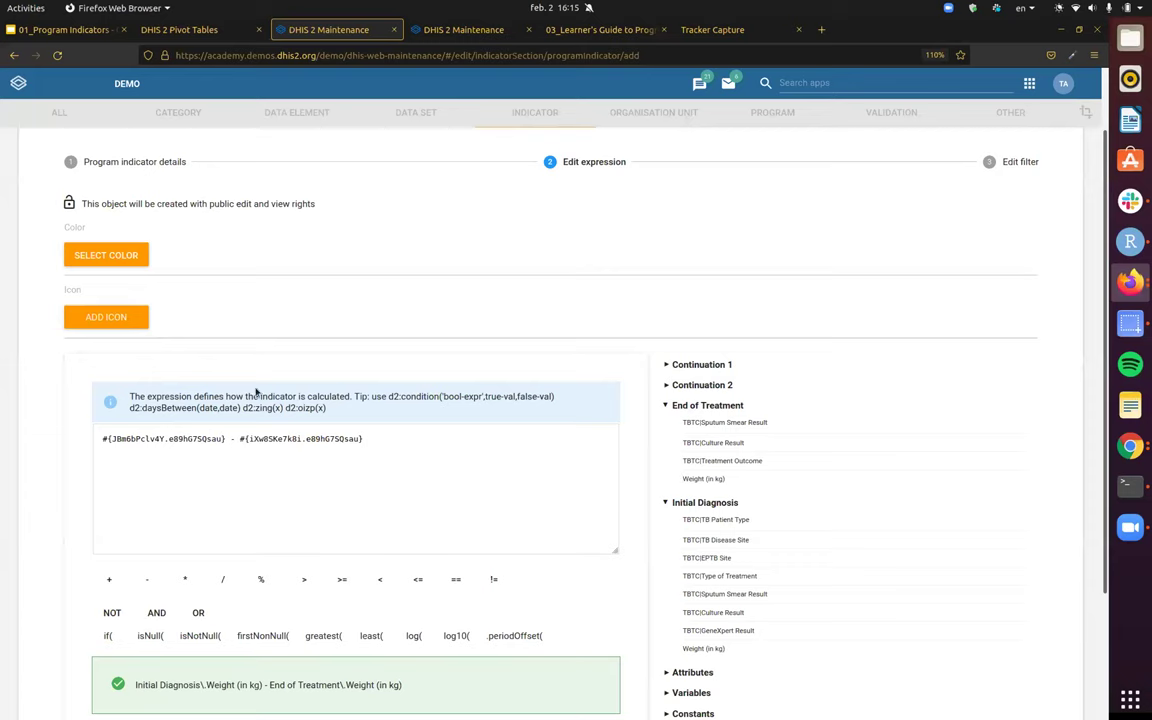
scroll(1000, 300, "up", 2)
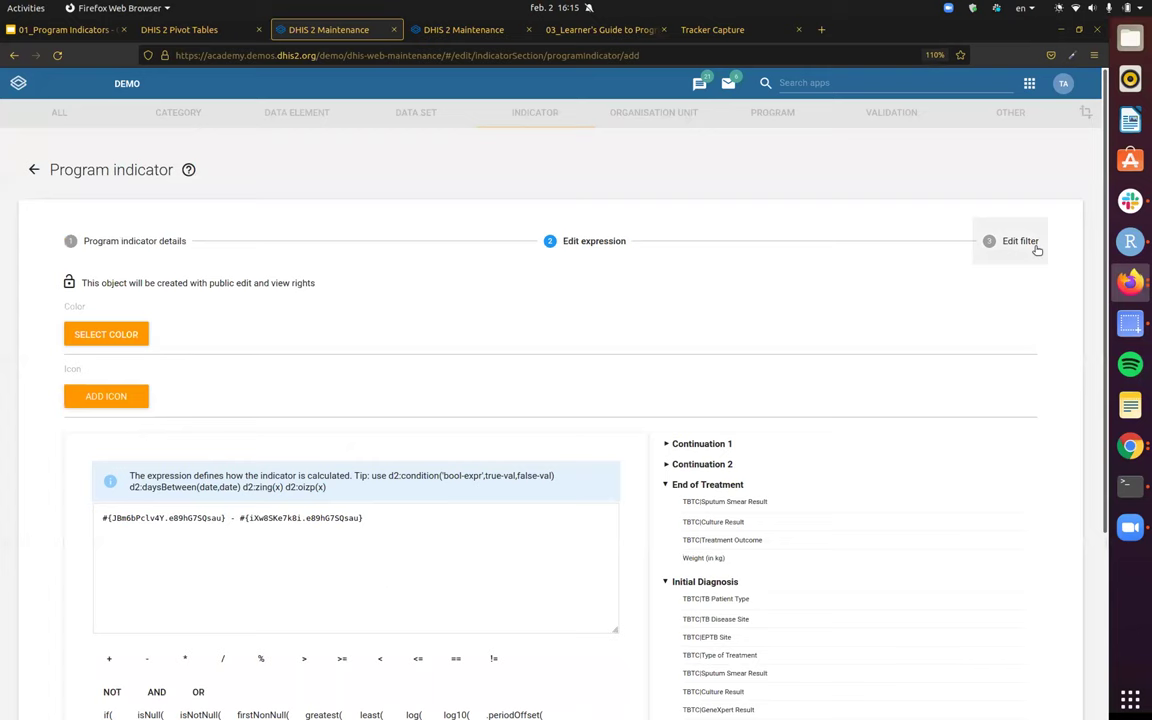
- Go to the program indicator's filter stage and expand the Initial Diagnosis and End of Treatment data elements
left_click(1020, 241)
scroll(463, 547, "down", 2)
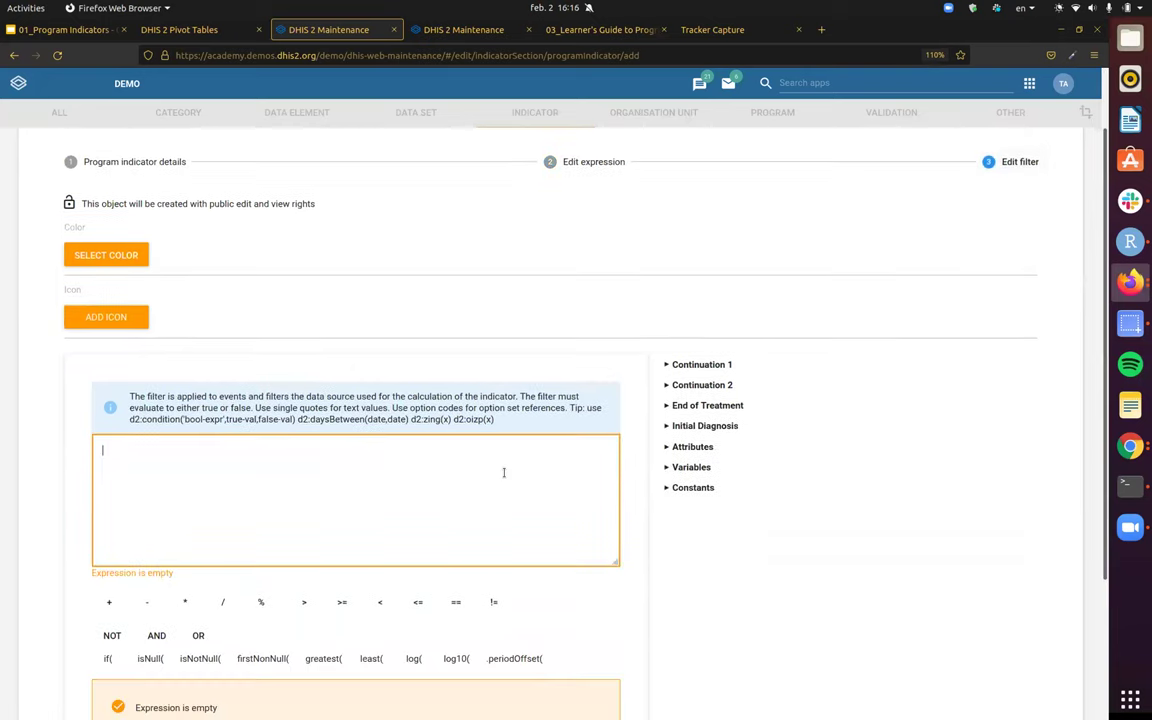
scroll(504, 472, "down", 2)
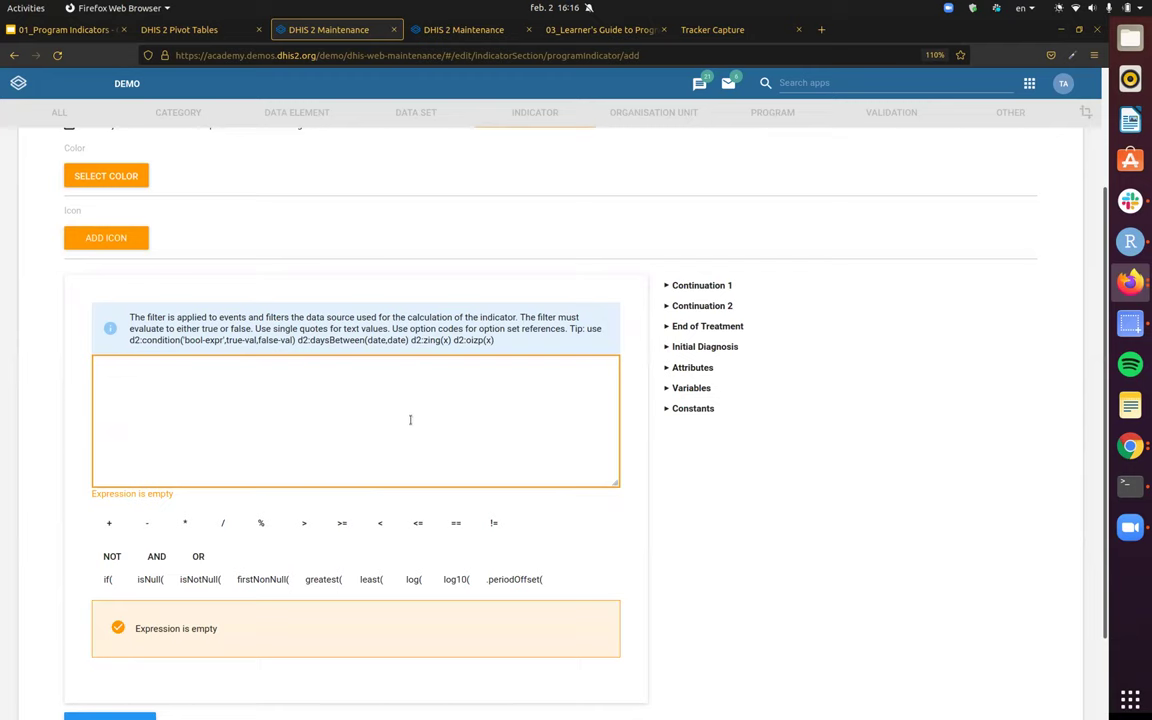
scroll(410, 420, "up", 2)
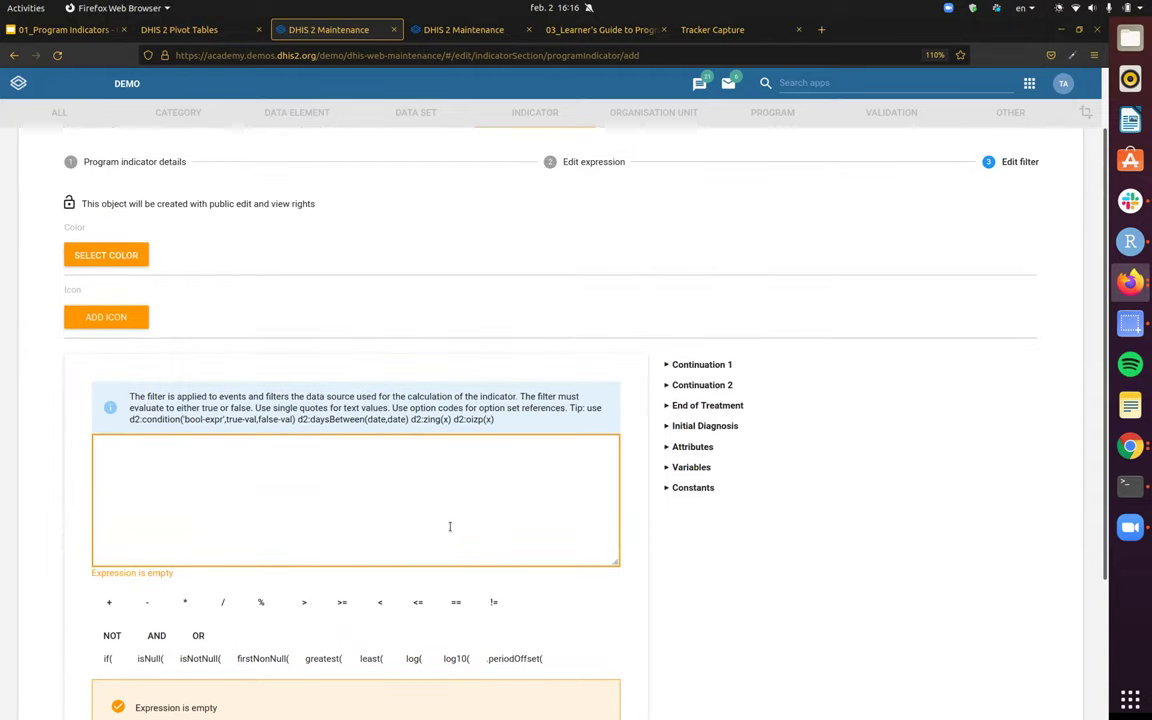
left_click(669, 427)
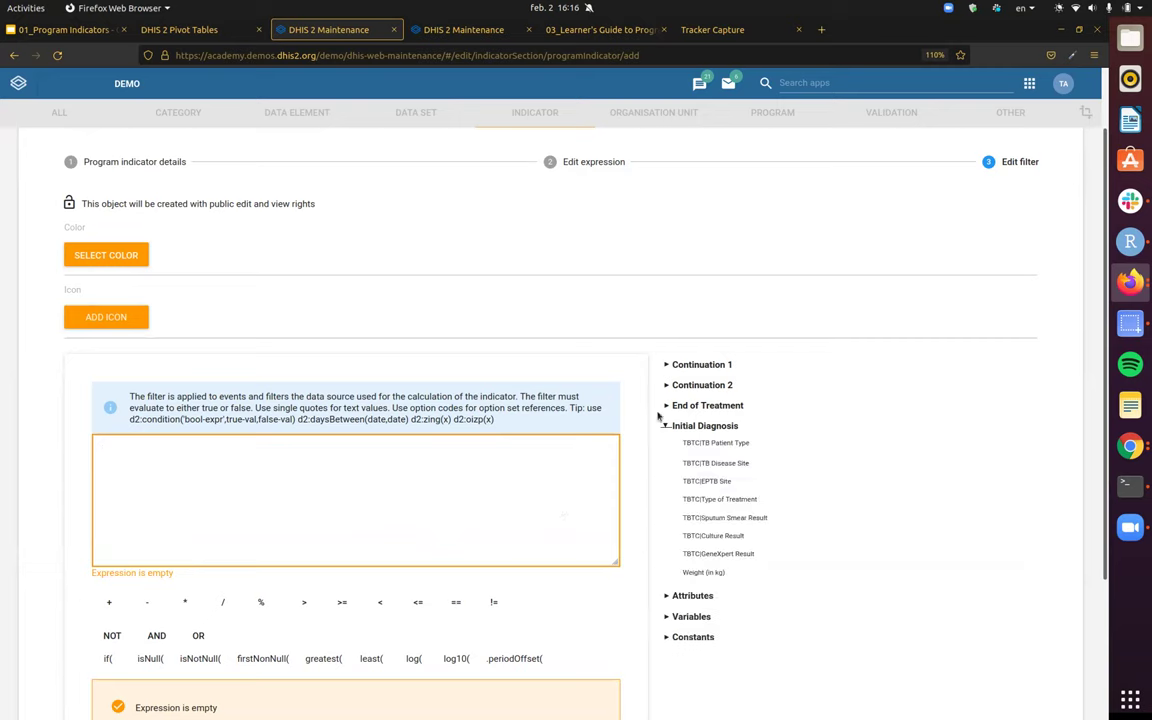
left_click(668, 406)
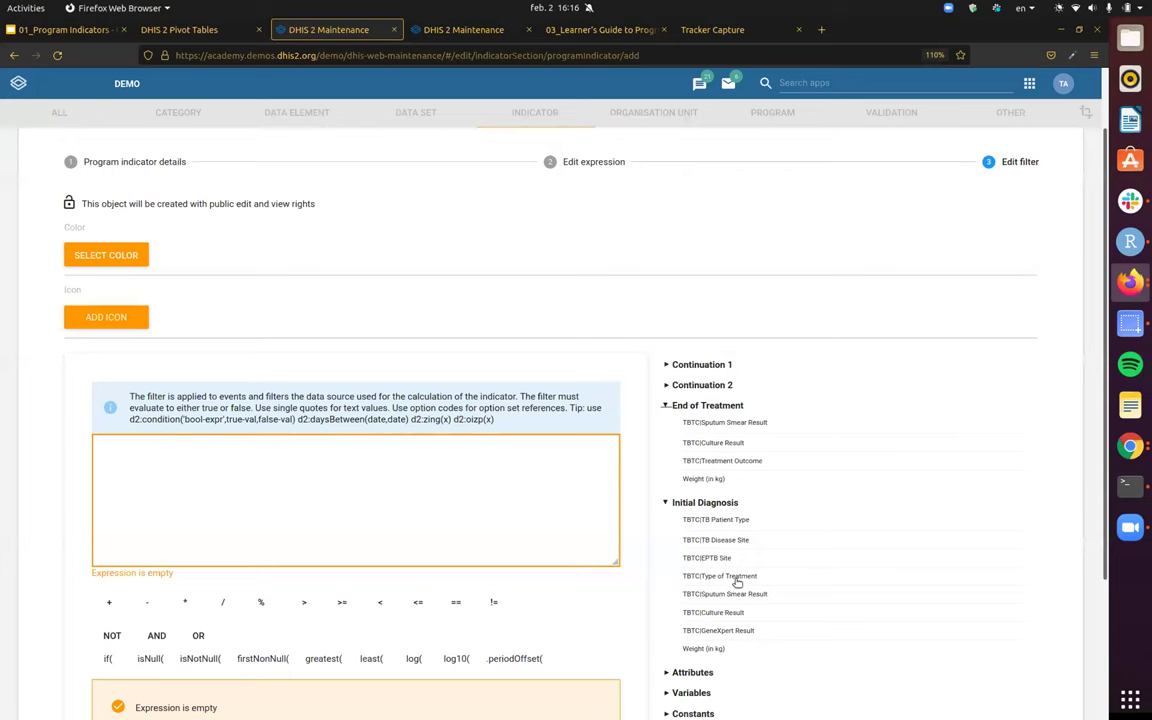
- Check the culture result and treatment outcome conditions of Exercise 5 in the Learner's Guide
left_click(575, 33)
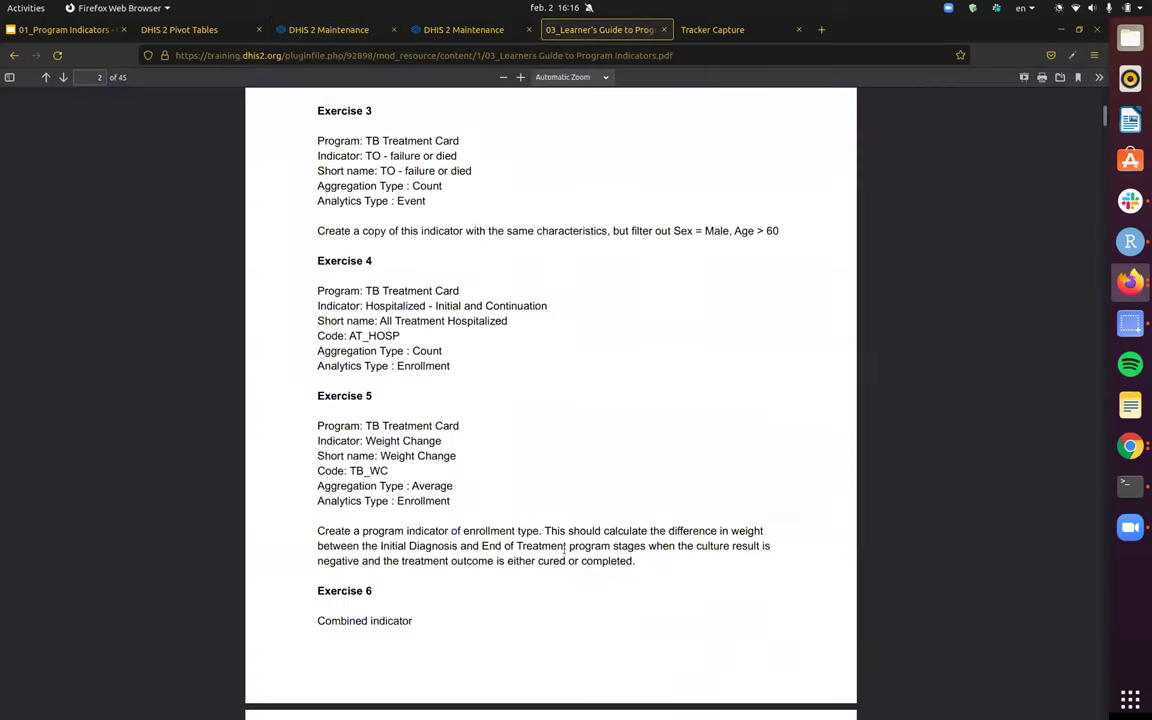
mouse_move(691, 564)
left_mouse_down()
mouse_move(733, 550)
mouse_move(673, 576)
mouse_move(699, 545)
left_mouse_up()
left_click(692, 544)
left_click(692, 546)
left_click_drag(578, 561, 404, 561)
left_click(404, 561)
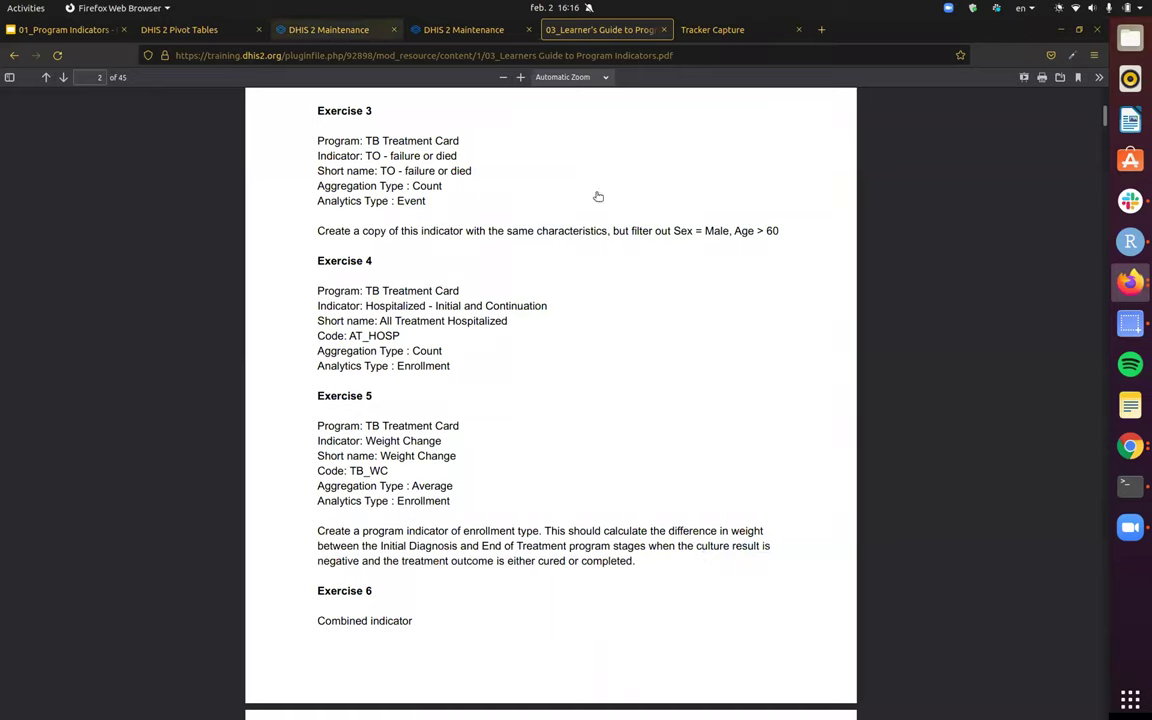
- Back in DHIS 2 Maintenance, set the filter to require the Initial Diagnosis Culture Result to equal 'Negative'
key("ctrl+Page_Up")
key("ctrl+Page_Up")
scroll(346, 413, "down", 2)
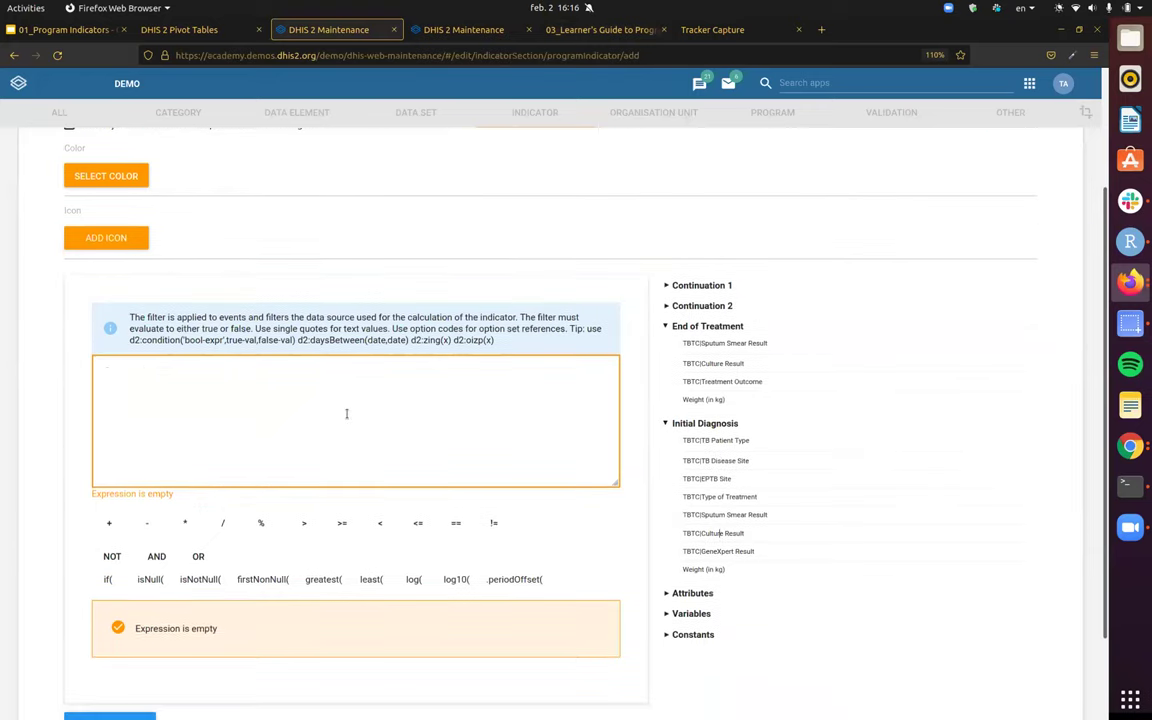
type("#{JBm6bPclv4Y.gq6nnlXxhyY}")
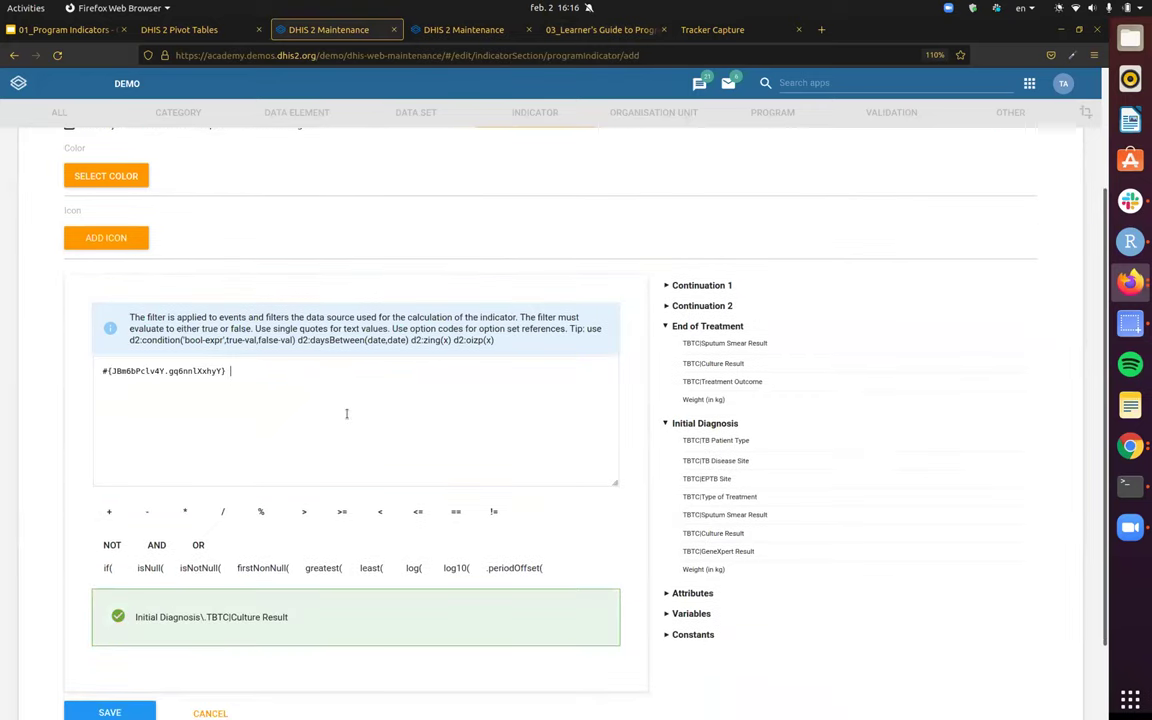
key("BackSpace")
left_click(456, 511)
type("''")
type("Negative")
left_click(156, 545)
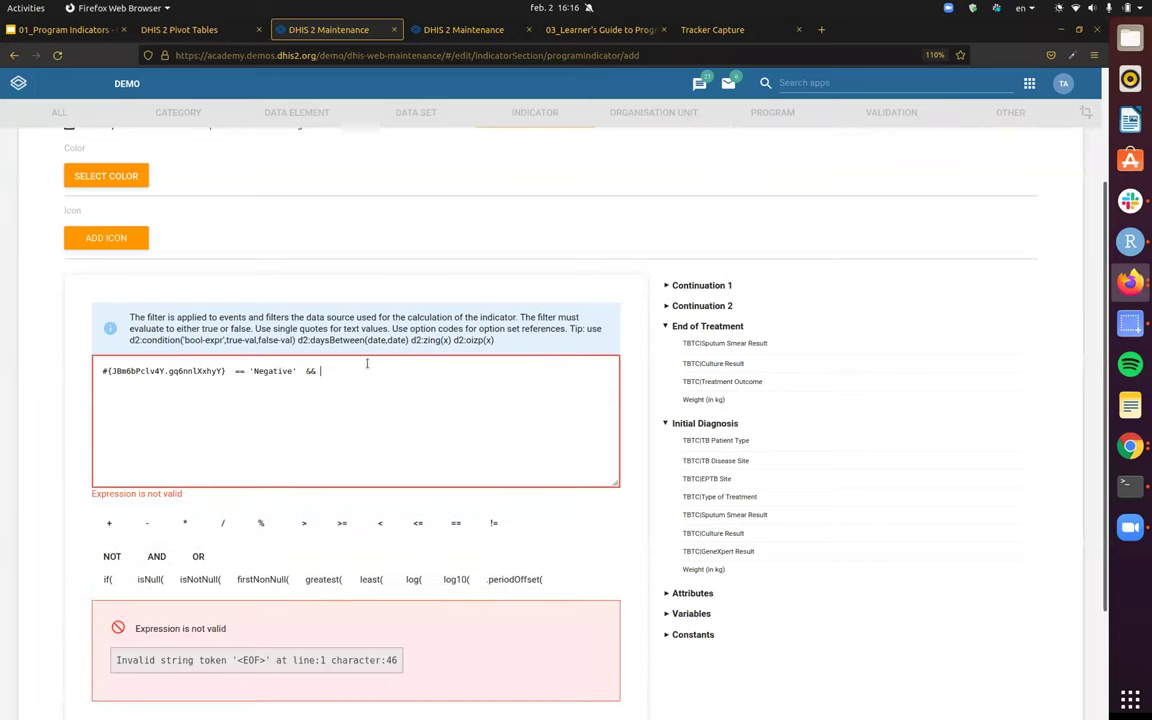
key("BackSpace")
key("BackSpace")
key("BackSpace")
key("BackSpace")
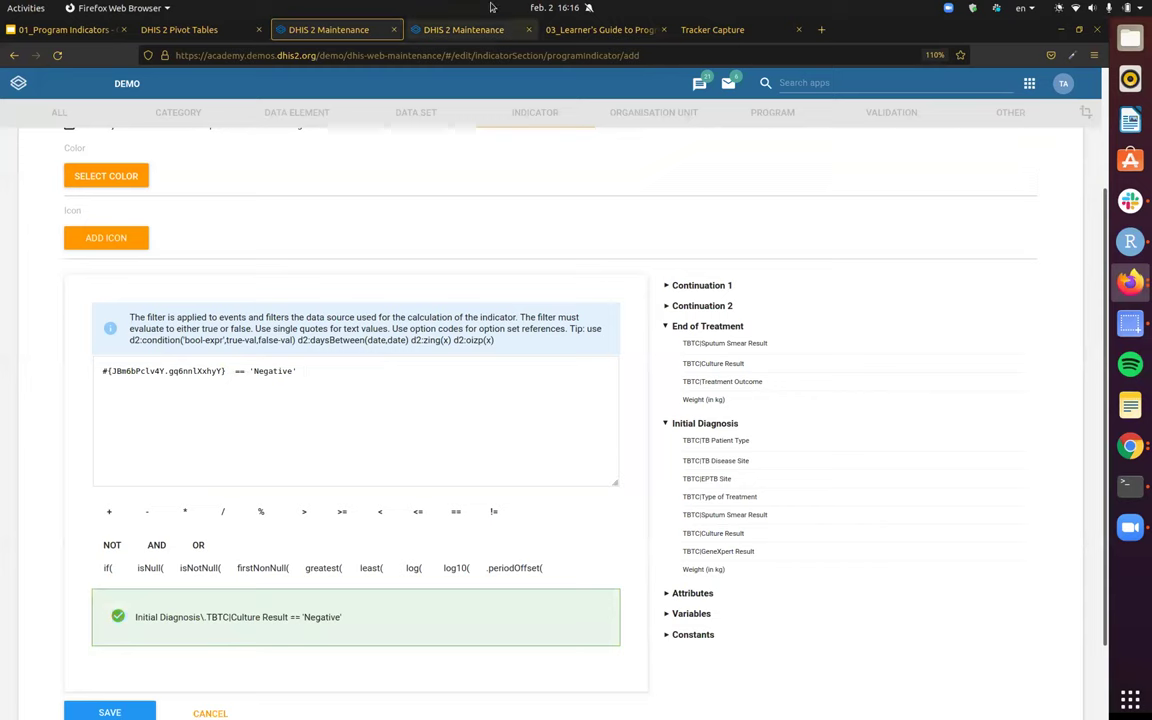
- Switch to Tracker Capture and look up the Culture Result options in the End of Treatment stage
left_click(745, 30)
scroll(563, 383, "down", 5)
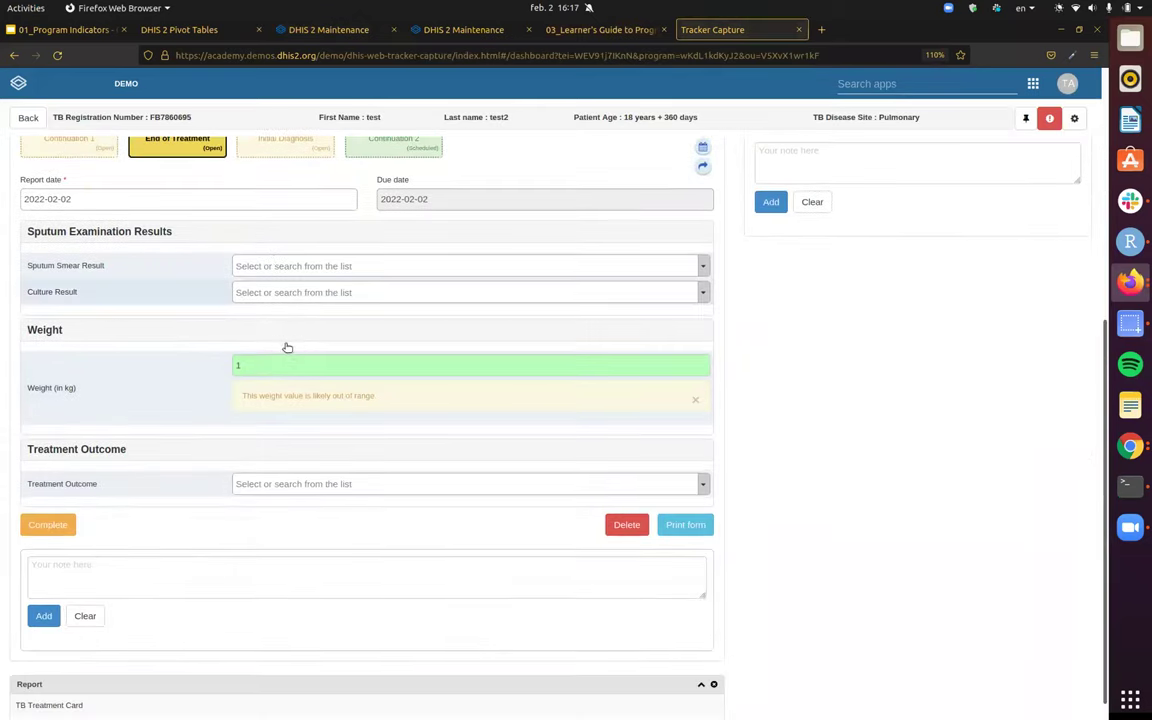
left_click(265, 292)
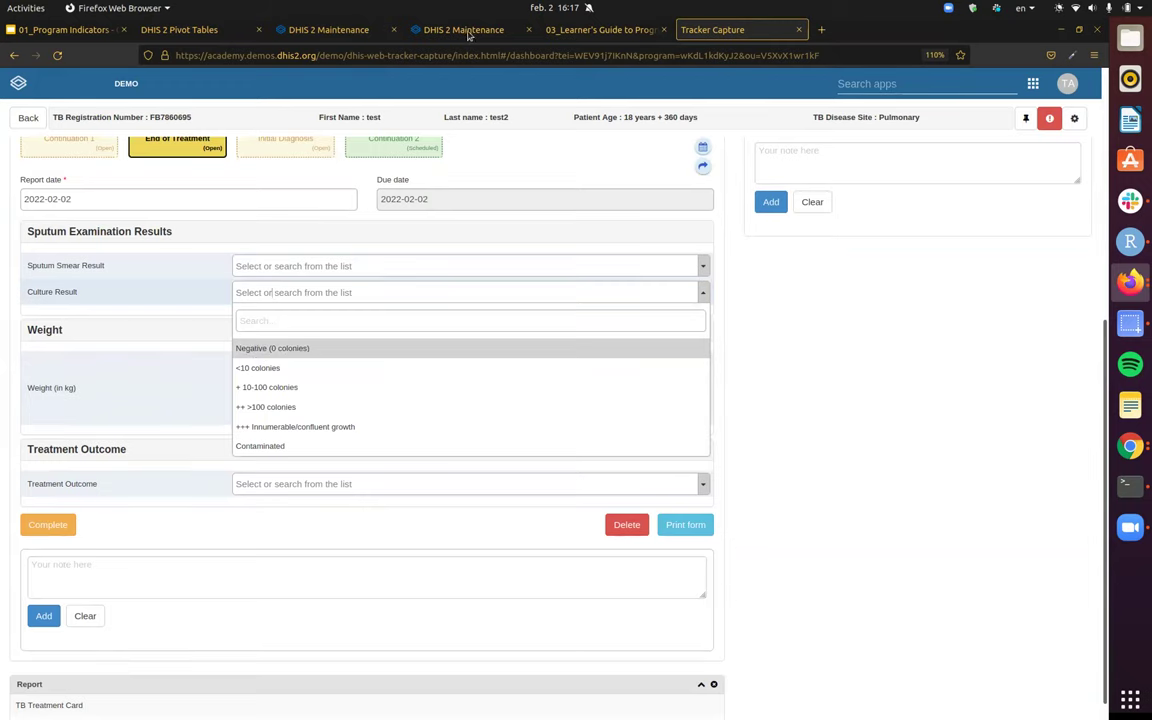
- Return to the filter in DHIS 2 Maintenance and change the culture result value to 'Negative (0 colonies)'
key("ctrl+Page_Up")
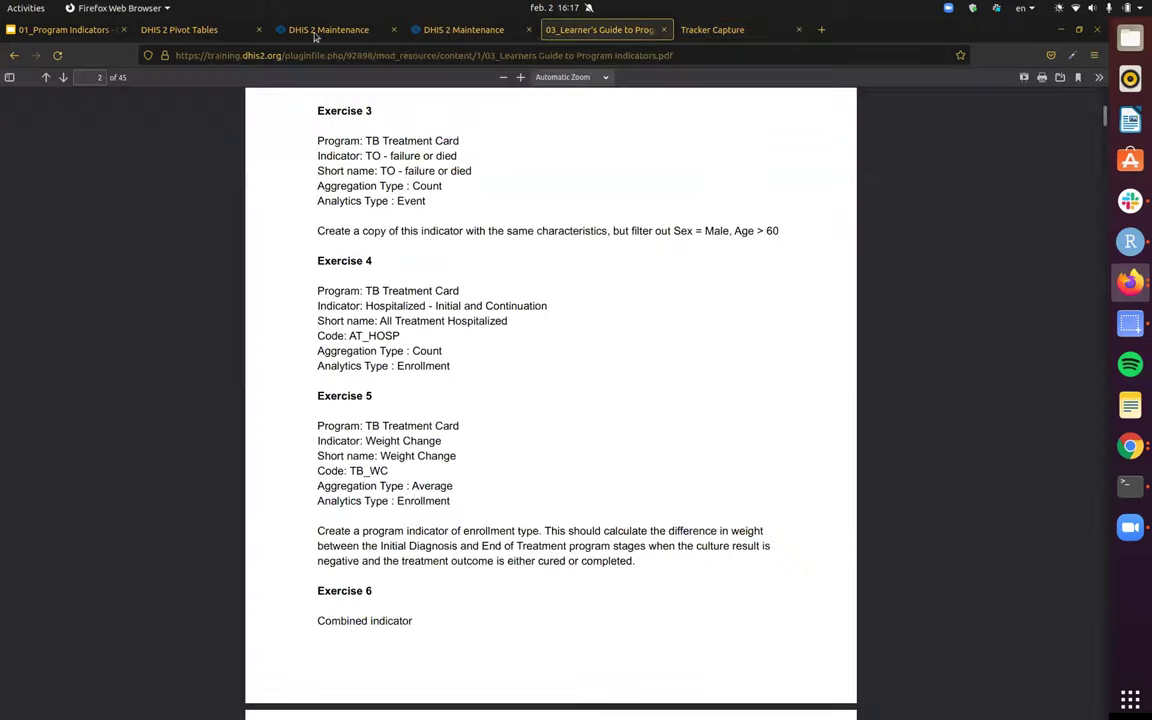
key("ctrl+Page_Up")
key("ctrl+Page_Up")
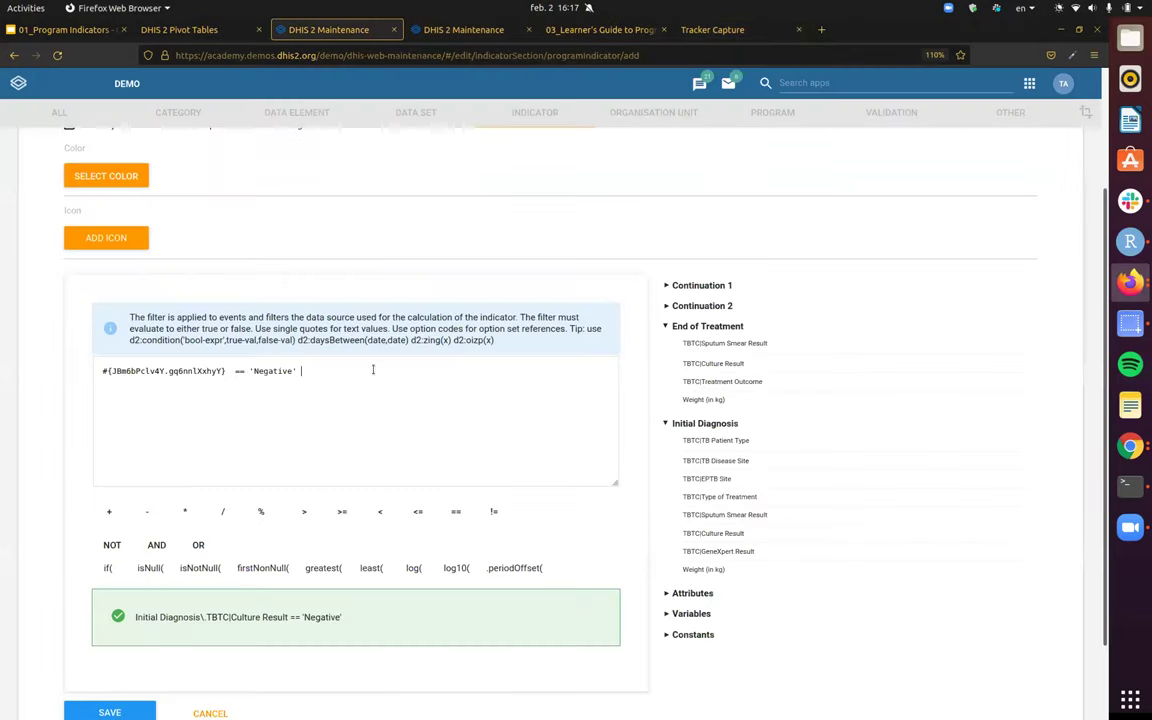
key("BackSpace")
type("()")
key("Left")
type("0 Colonies")
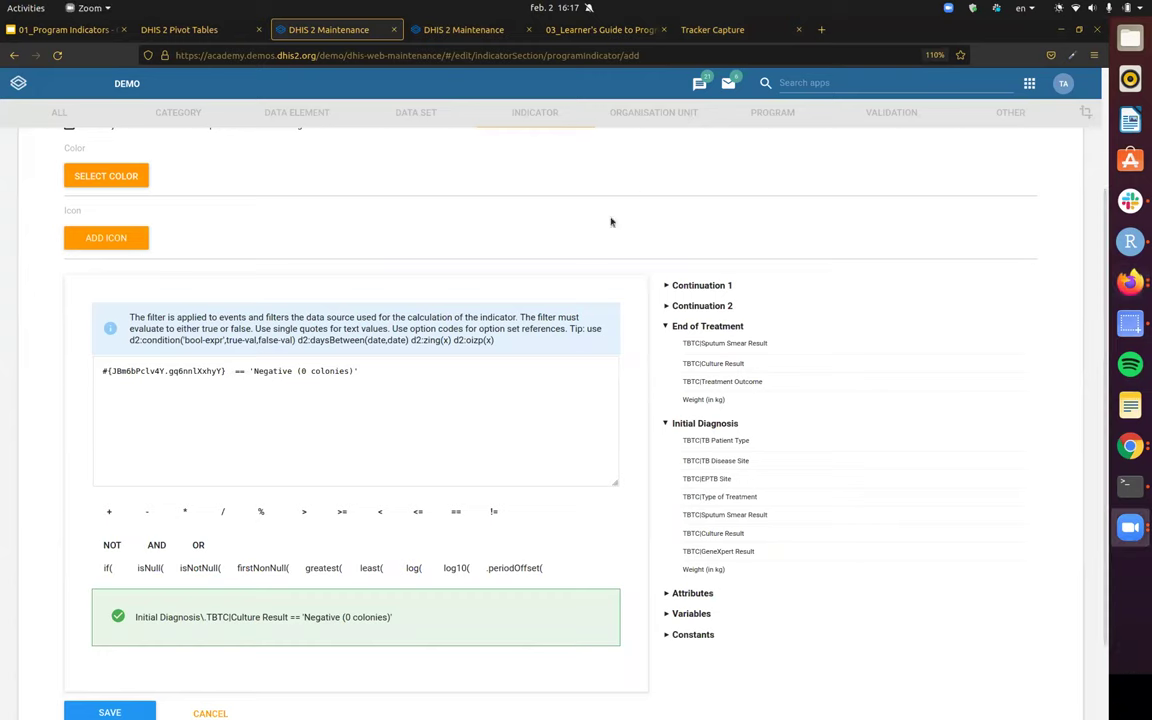
- Recheck the Culture Result options in Tracker Capture and look up the Treatment Outcome options
left_click(700, 30)
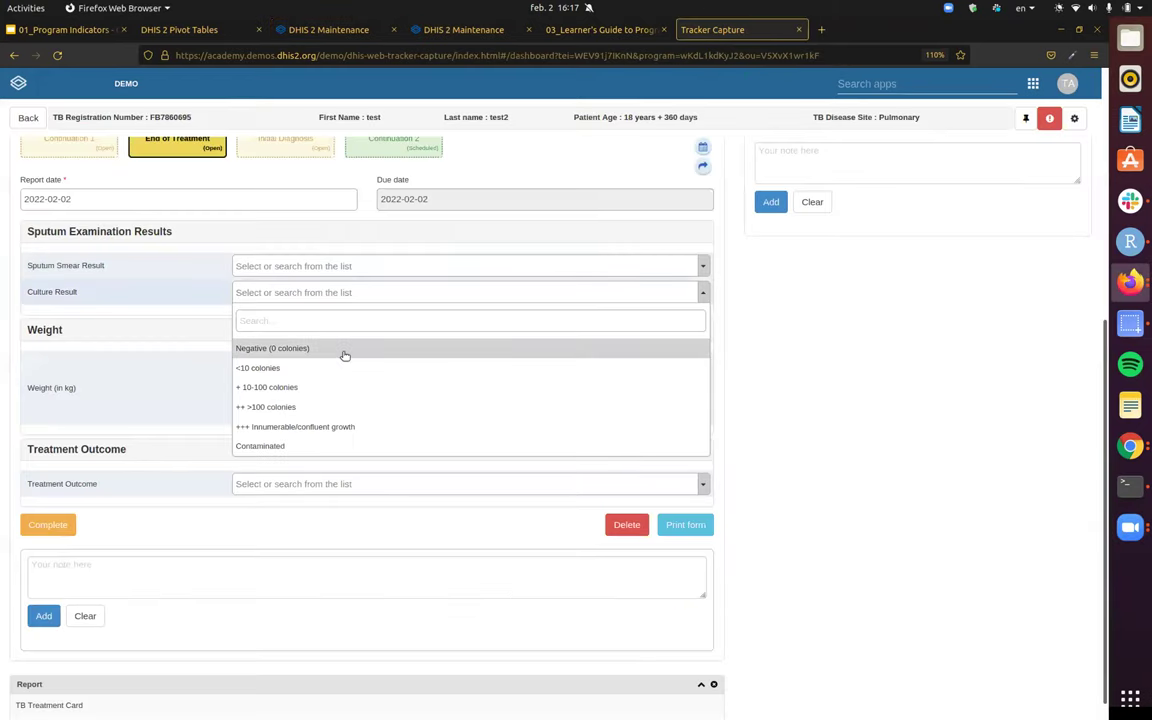
left_click(784, 375)
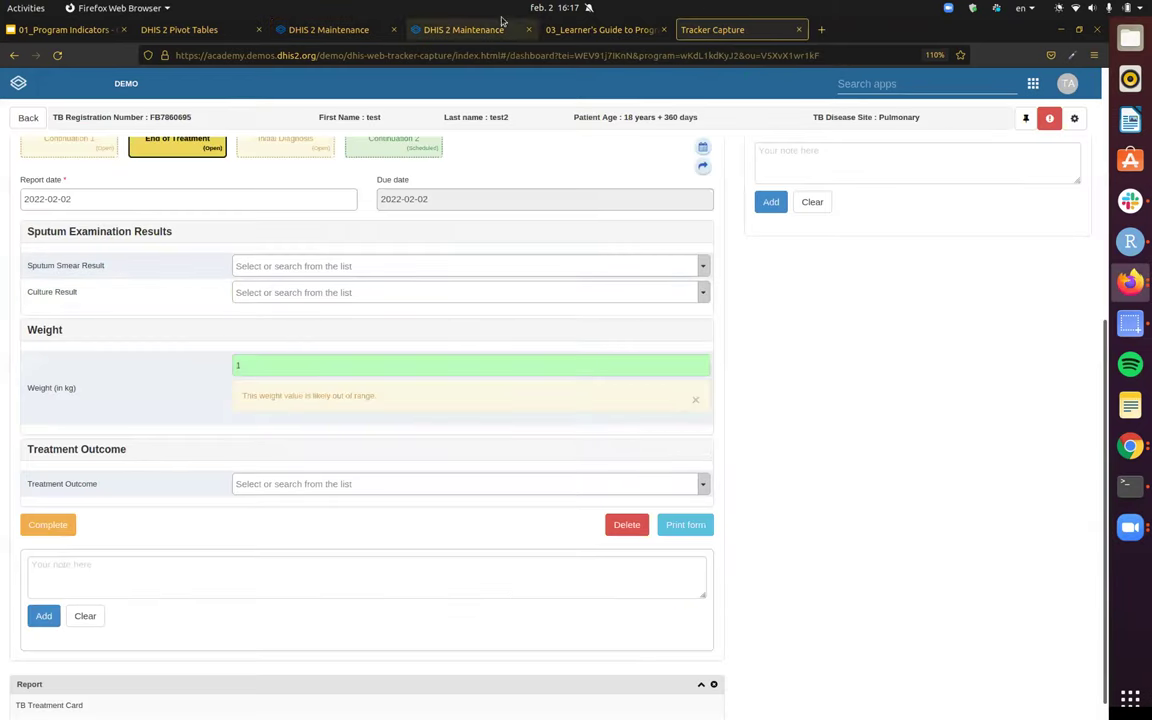
left_click(373, 485)
scroll(400, 527, "down", 1)
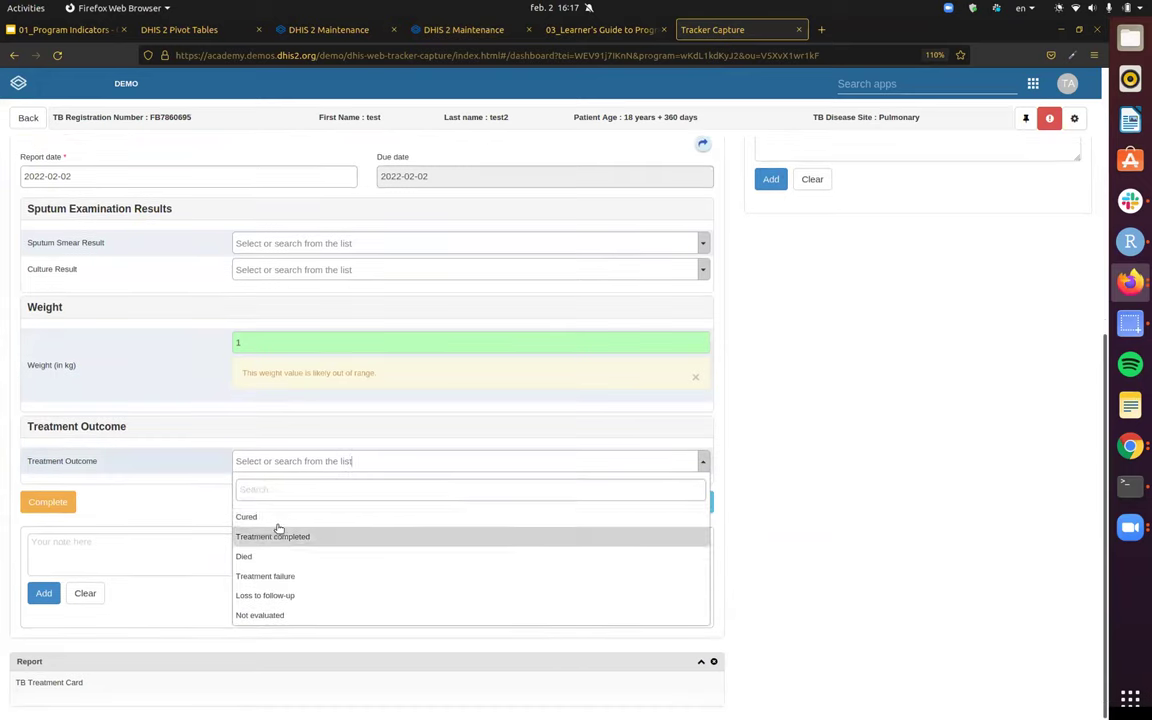
- Return to the filter in DHIS 2 Maintenance and append an AND operator followed by an empty pair of parentheses
left_click(347, 30)
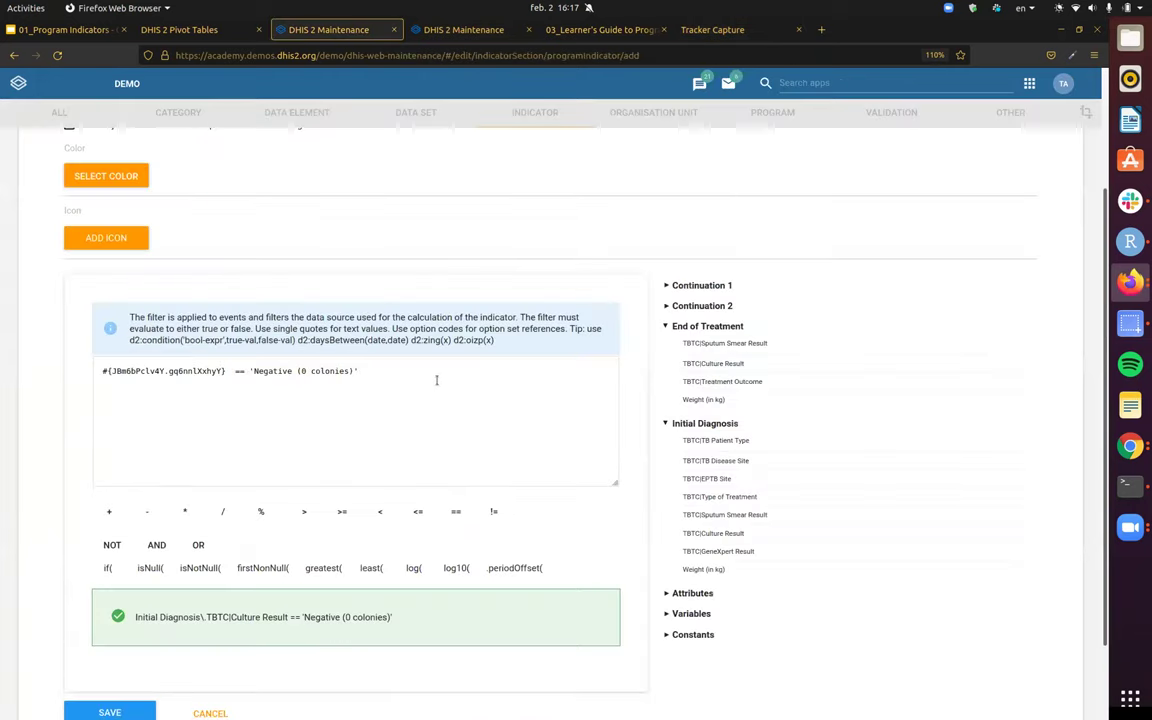
left_click(471, 367)
scroll(476, 394, "down", 1)
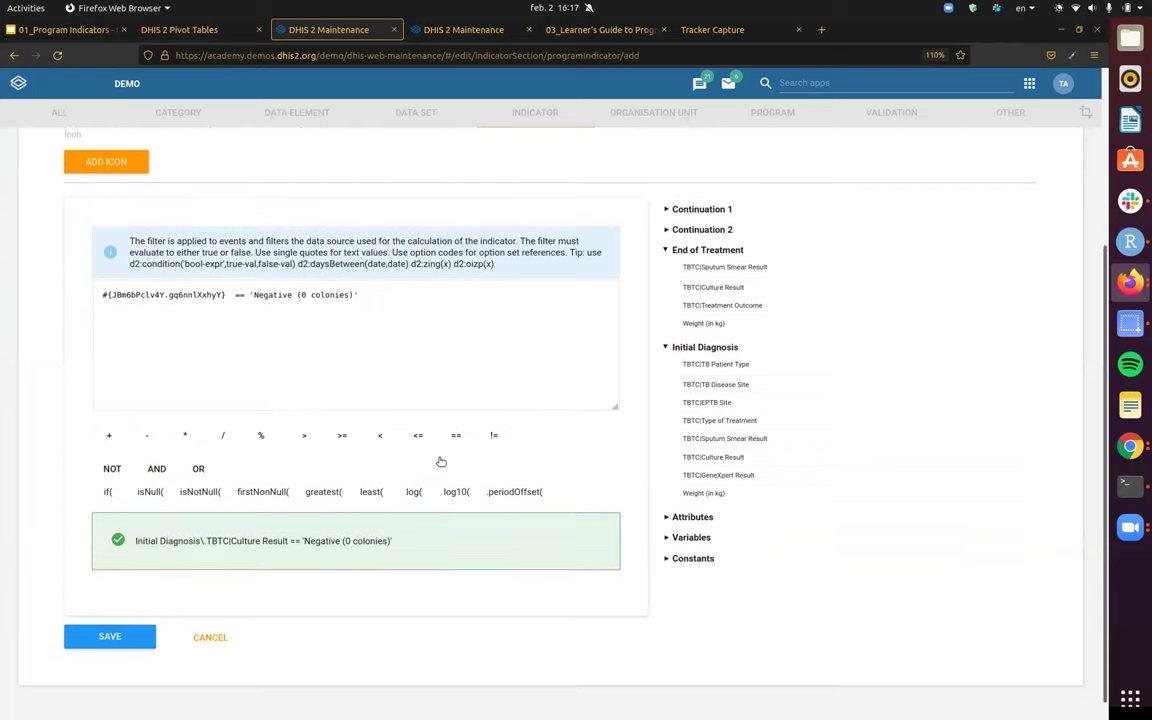
left_click(157, 477)
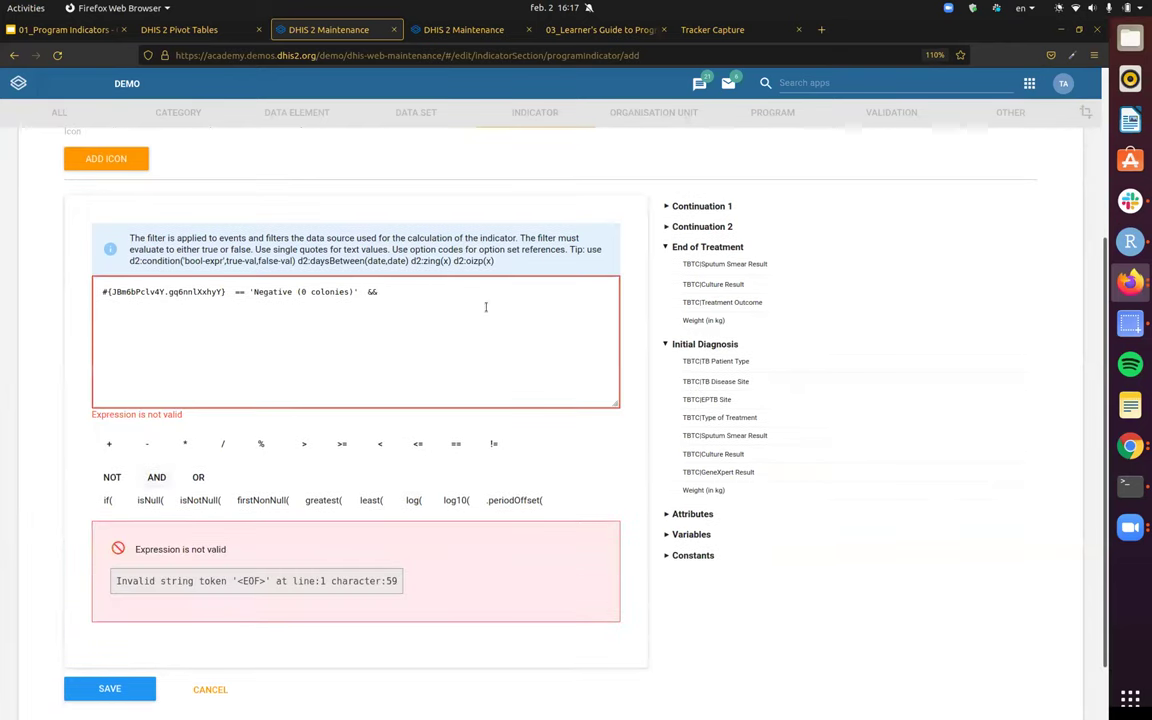
type("()")
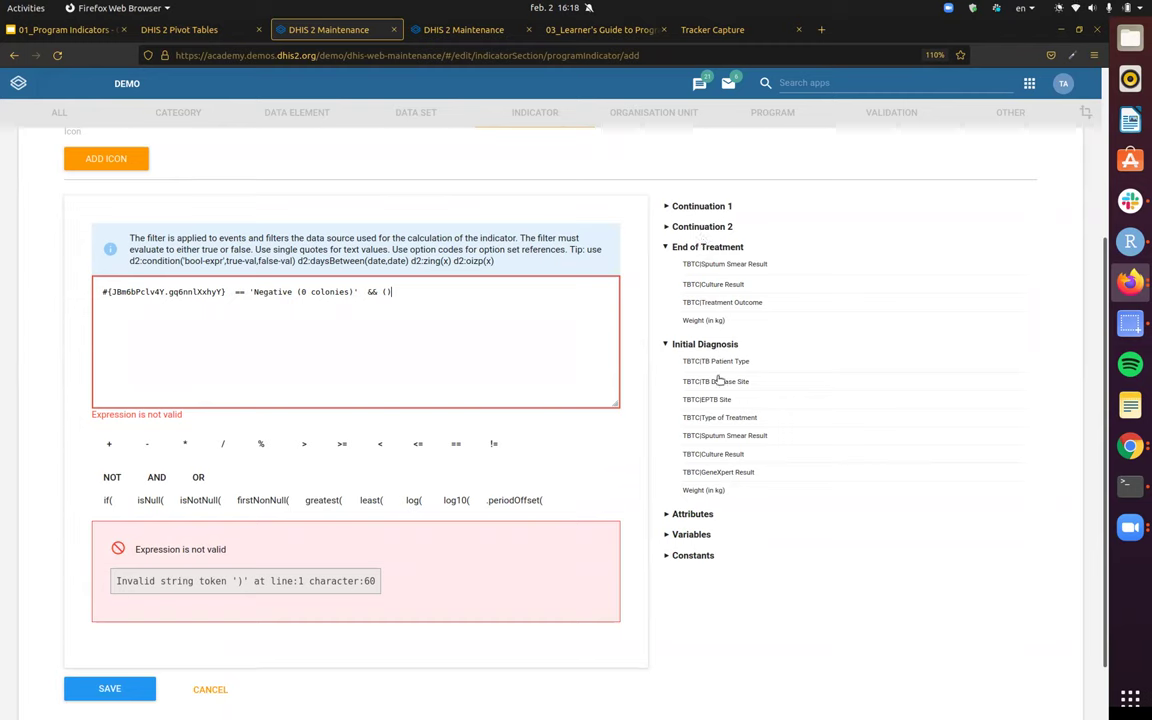
- Inside the parentheses, require the End of Treatment stage's Treatment Outcome to equal 'Cured'
left_click(735, 301)
left_click_drag(515, 292, 391, 292)
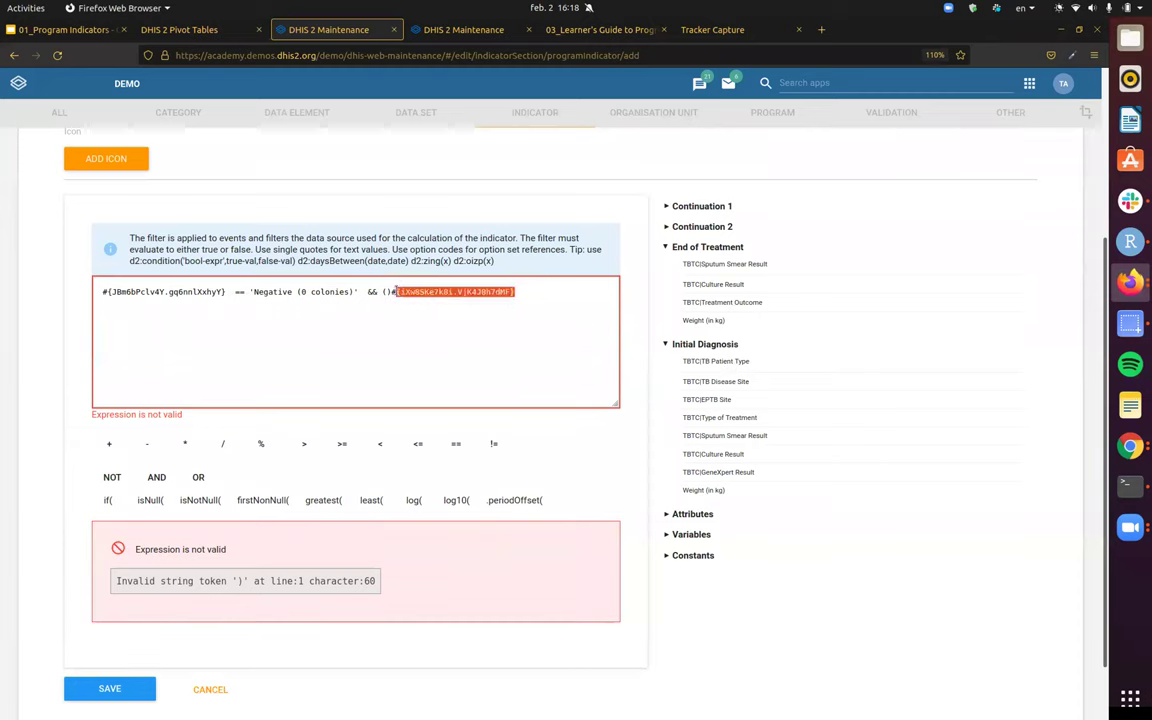
key("ctrl+x")
key("Left")
key("ctrl+v")
type("== 'C")
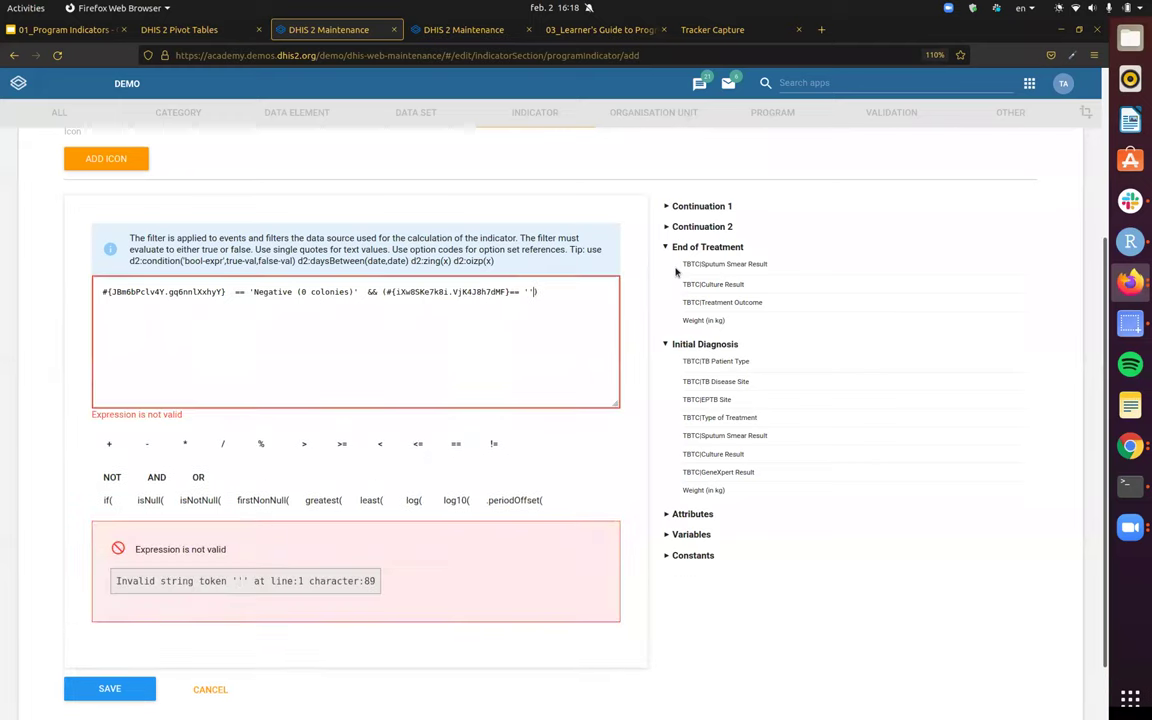
type("'")
key("Left")
type("Cured")
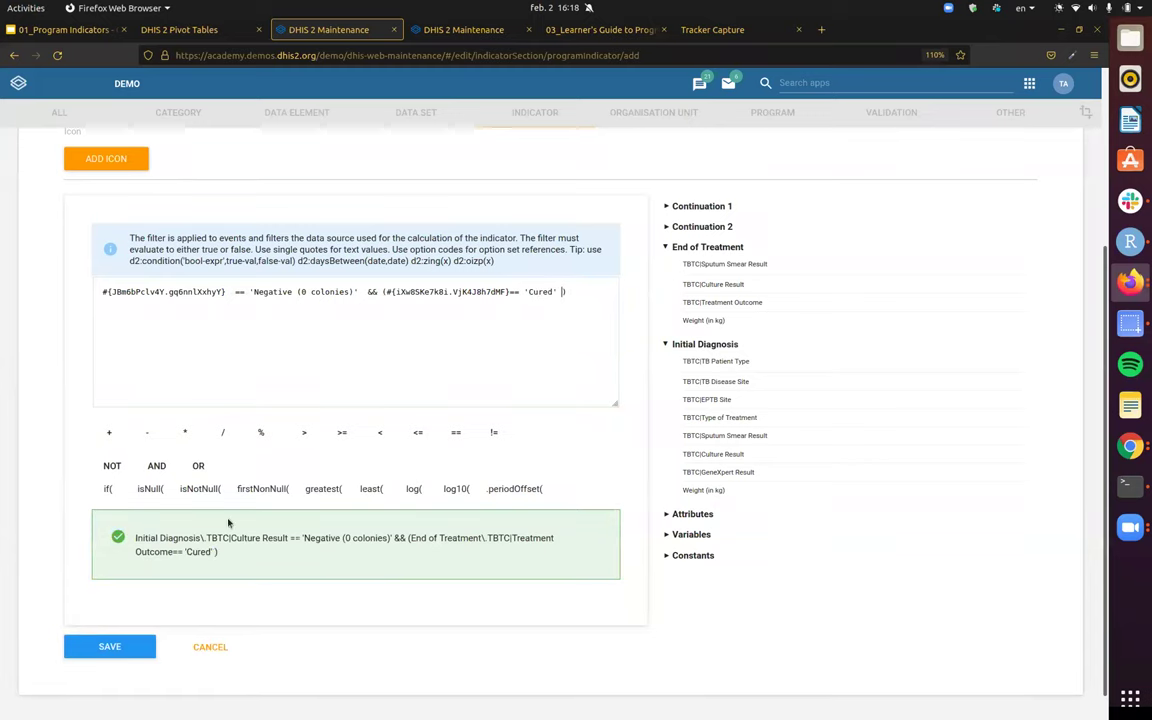
- Add an OR alternative inside the parentheses for the End of Treatment stage's Treatment Outcome equal to 'Completed'
left_click(199, 469)
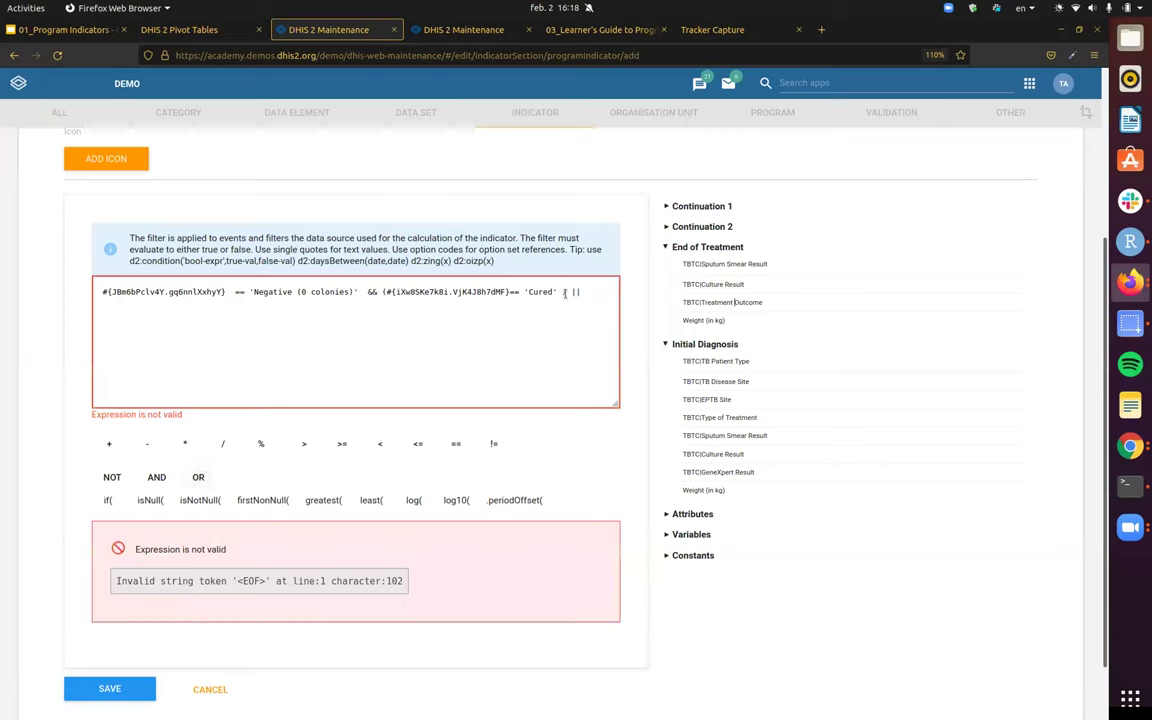
key("BackSpace")
left_click(511, 292)
left_click(726, 303)
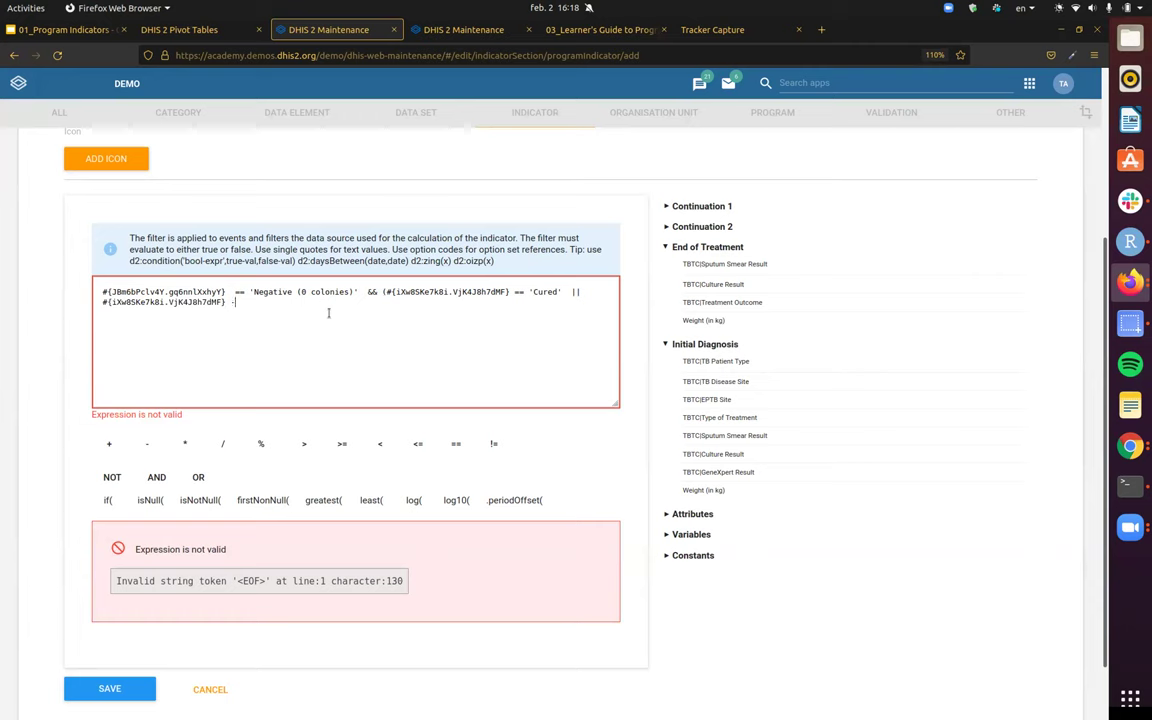
type("='Completed")
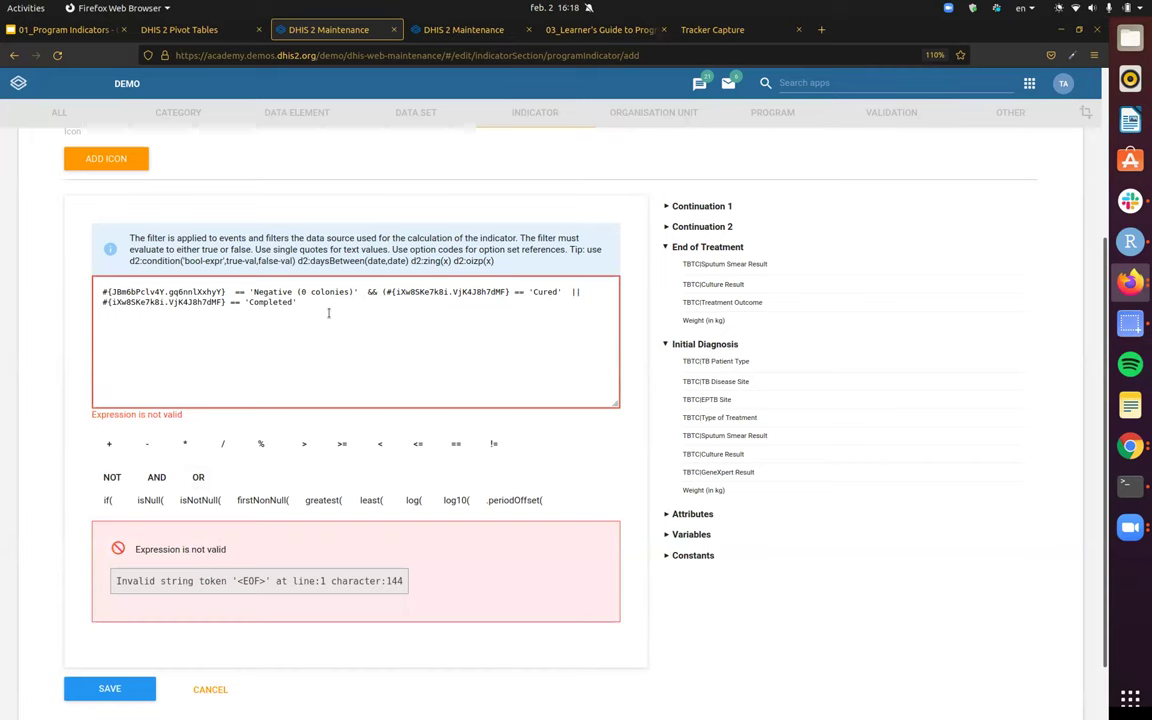
type(")")
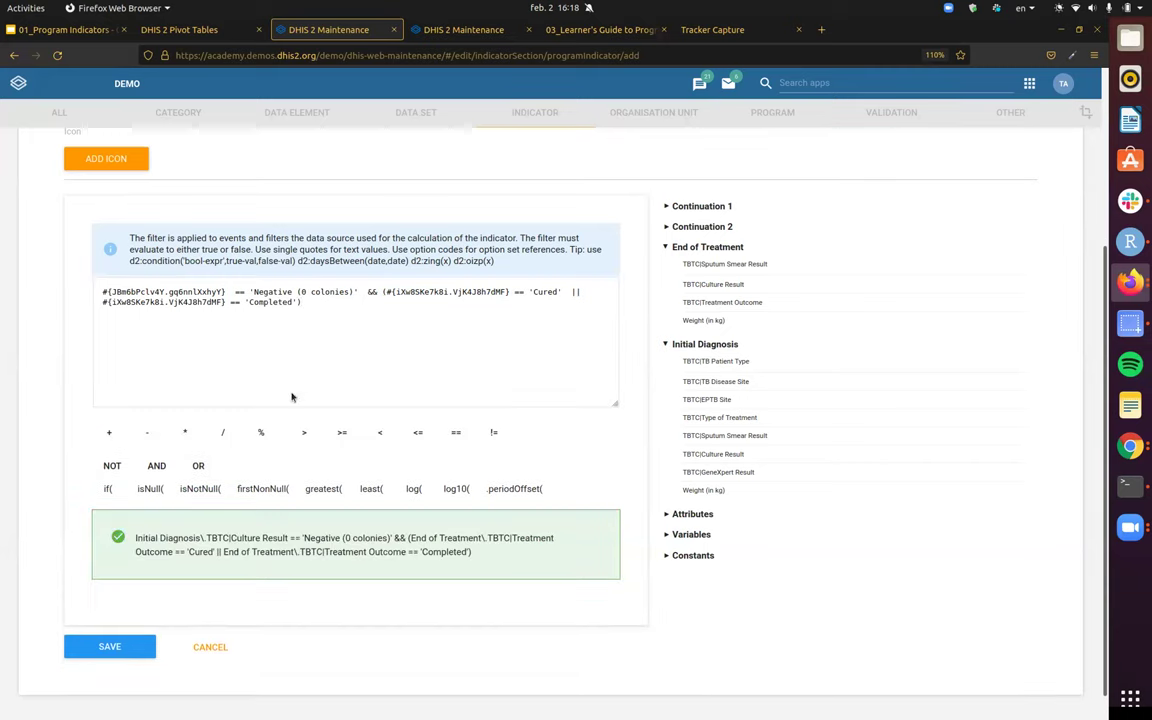
- Review the filter and its readable description, then compare it with Exercise 5 in the Learner's Guide
scroll(604, 288, "up", 3)
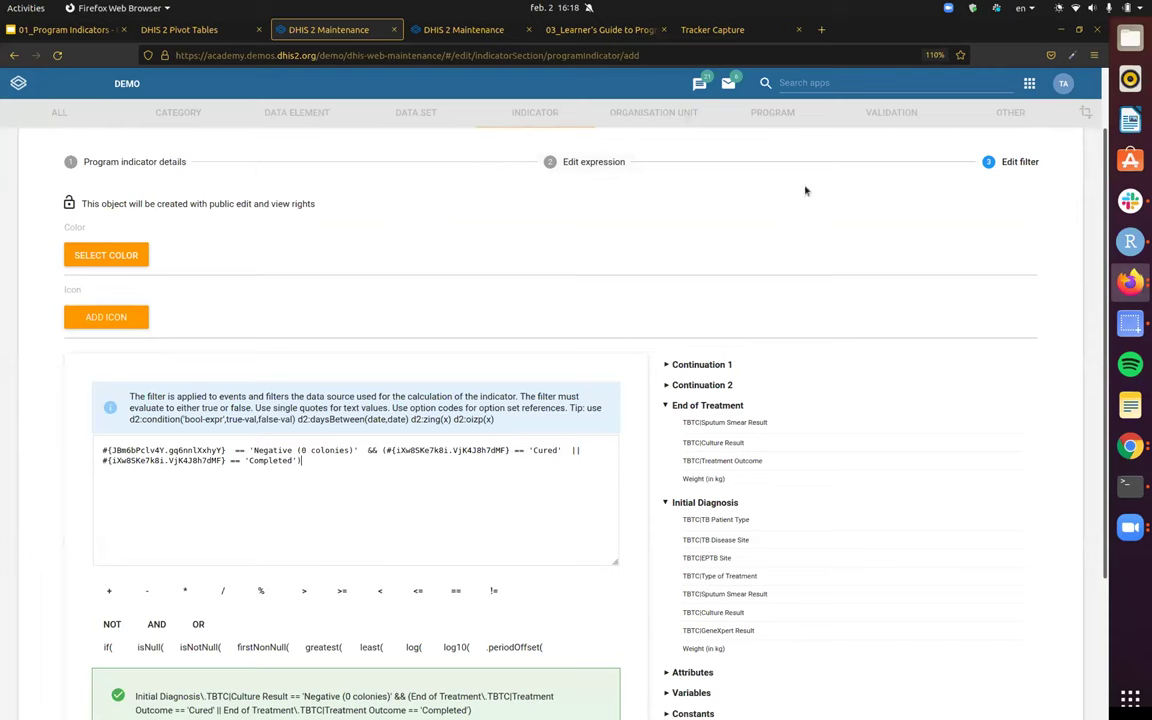
scroll(610, 416, "down", 2)
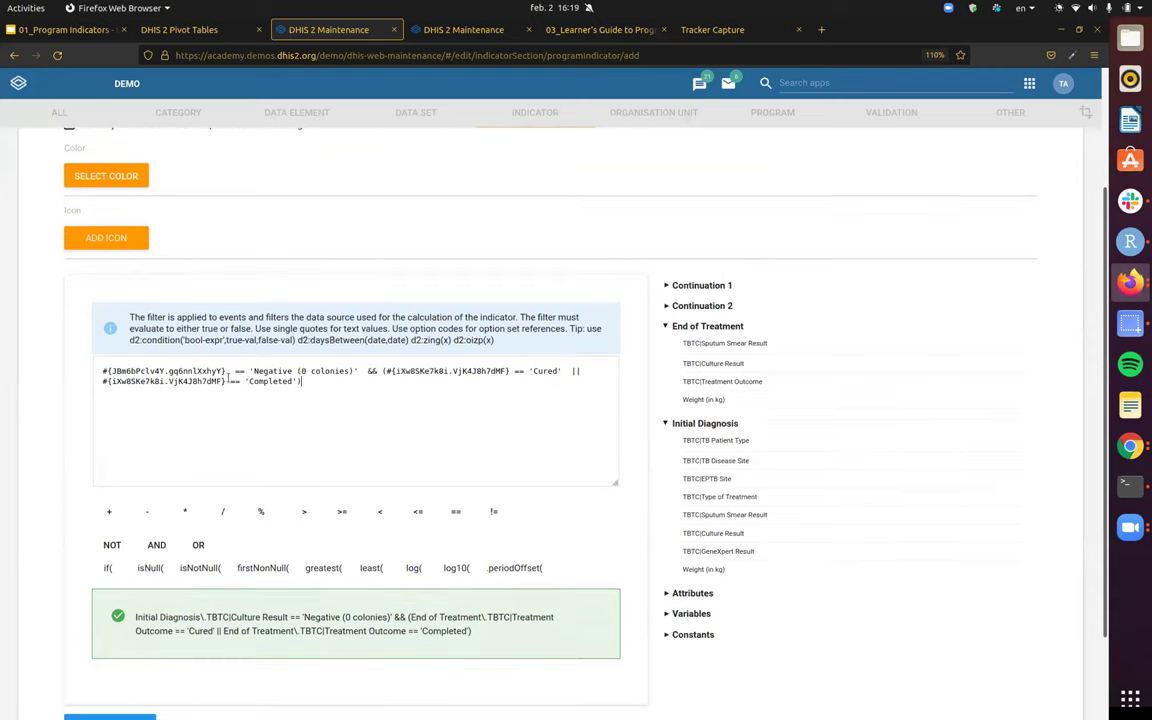
scroll(559, 445, "down", 2)
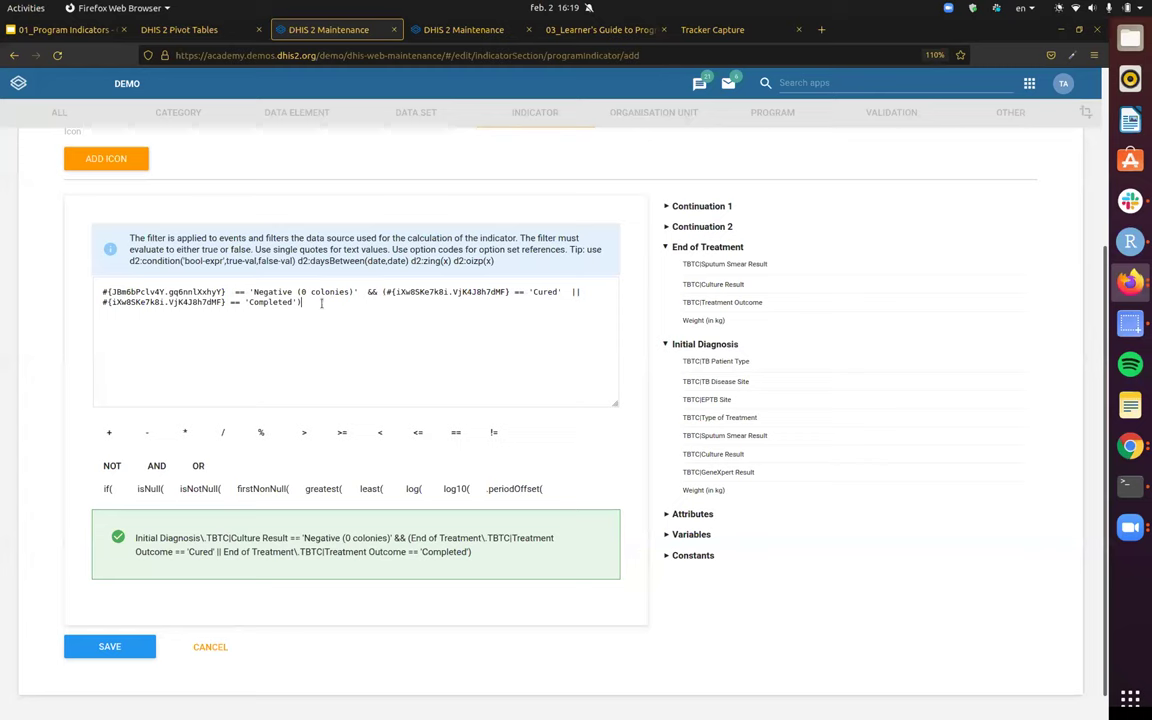
double_click(211, 301)
left_click_drag(411, 537, 470, 552)
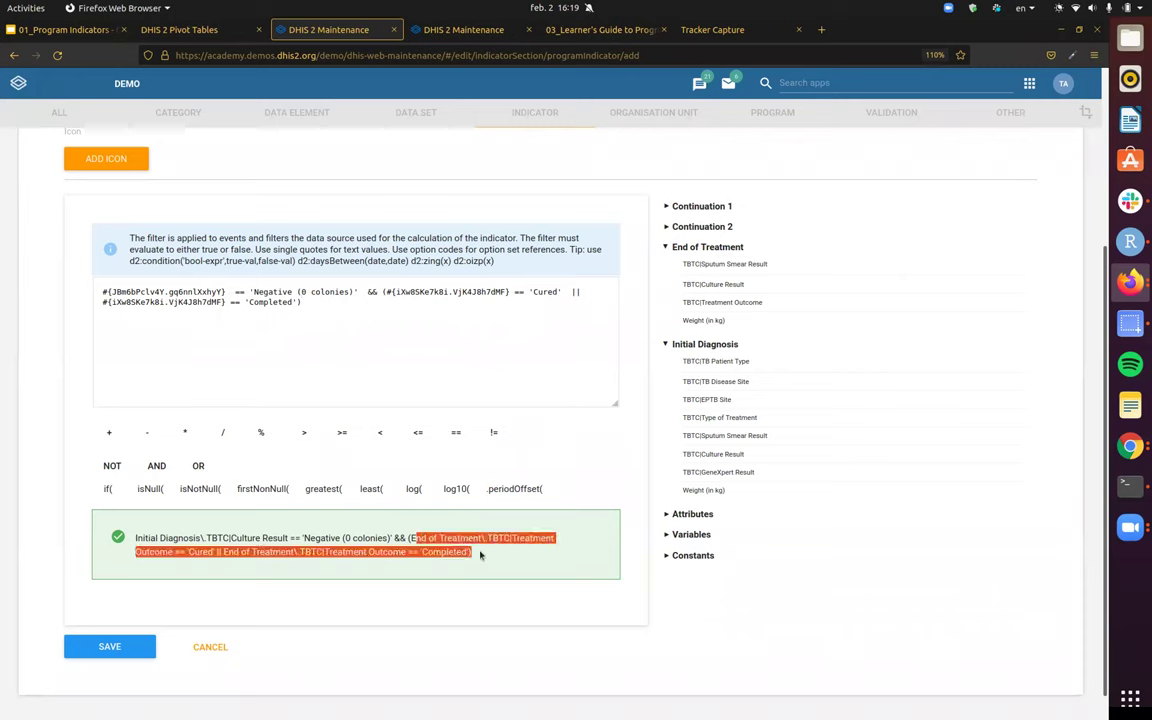
left_click(410, 537)
left_click(630, 30)
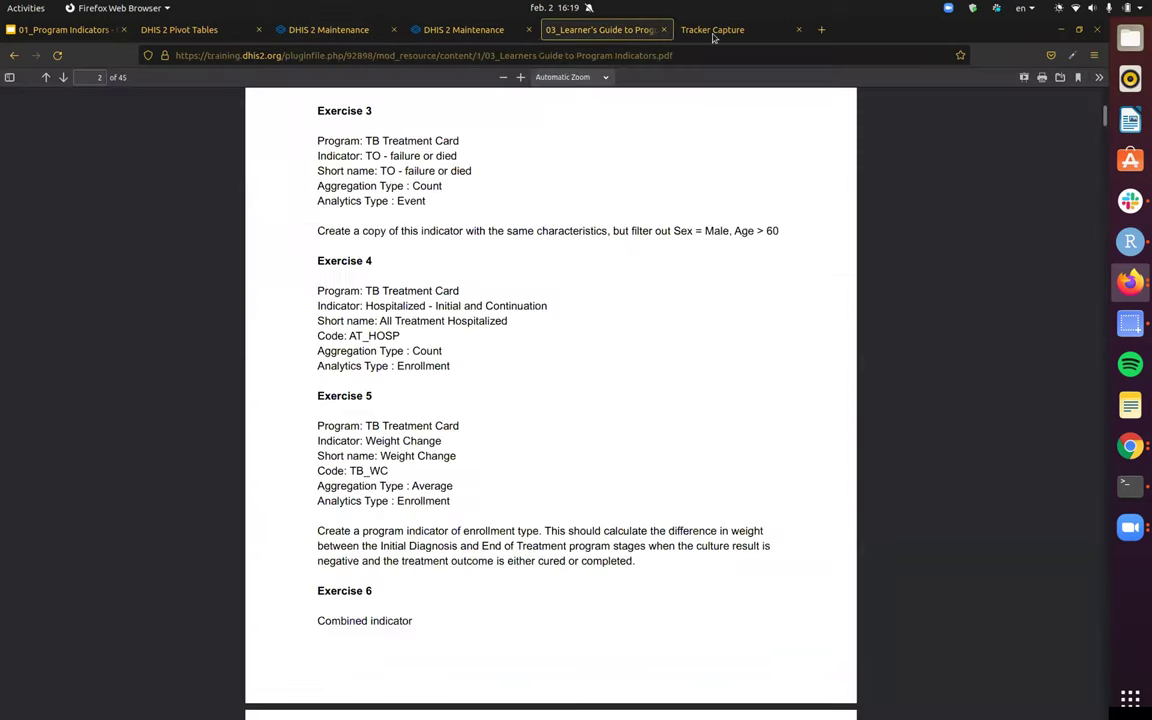
- Return to the Weight Change indicator's filter in DHIS 2 Maintenance and close the parenthesis after 'Completed'
key("ctrl+Tab")
left_click(622, 31)
left_click(290, 29)
left_click(358, 304)
type(")")
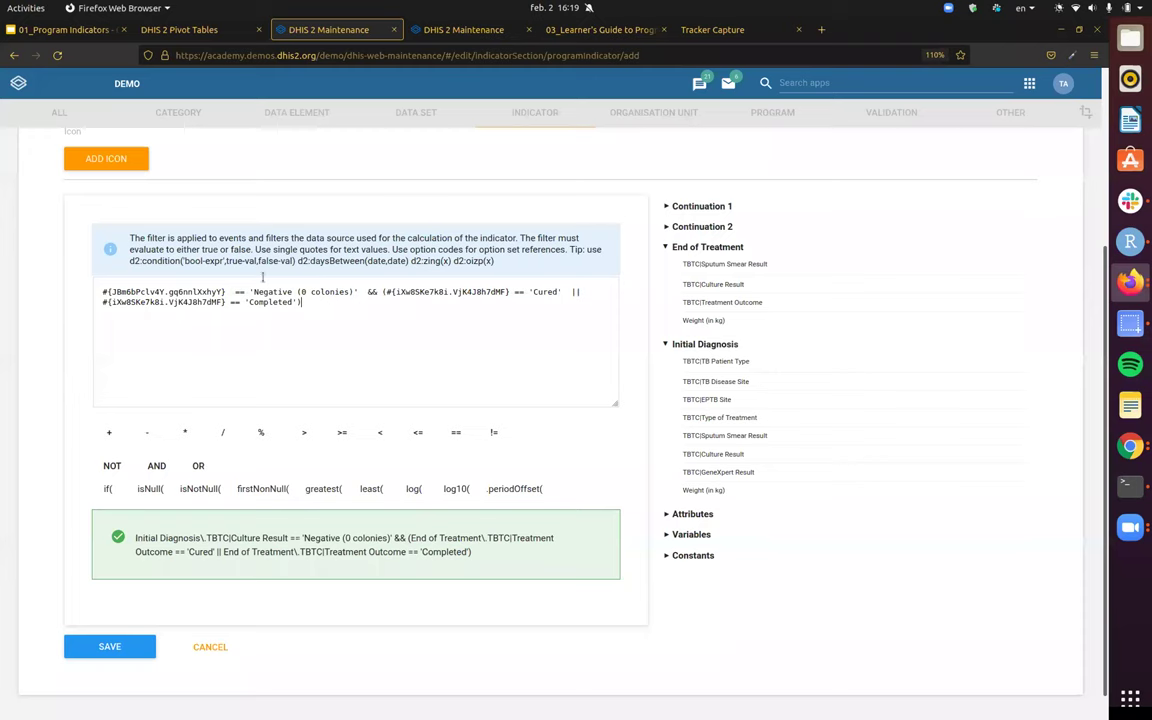
- Review the indicator's filter, expression and program indicator details, then save the indicator
scroll(263, 277, "up", 3)
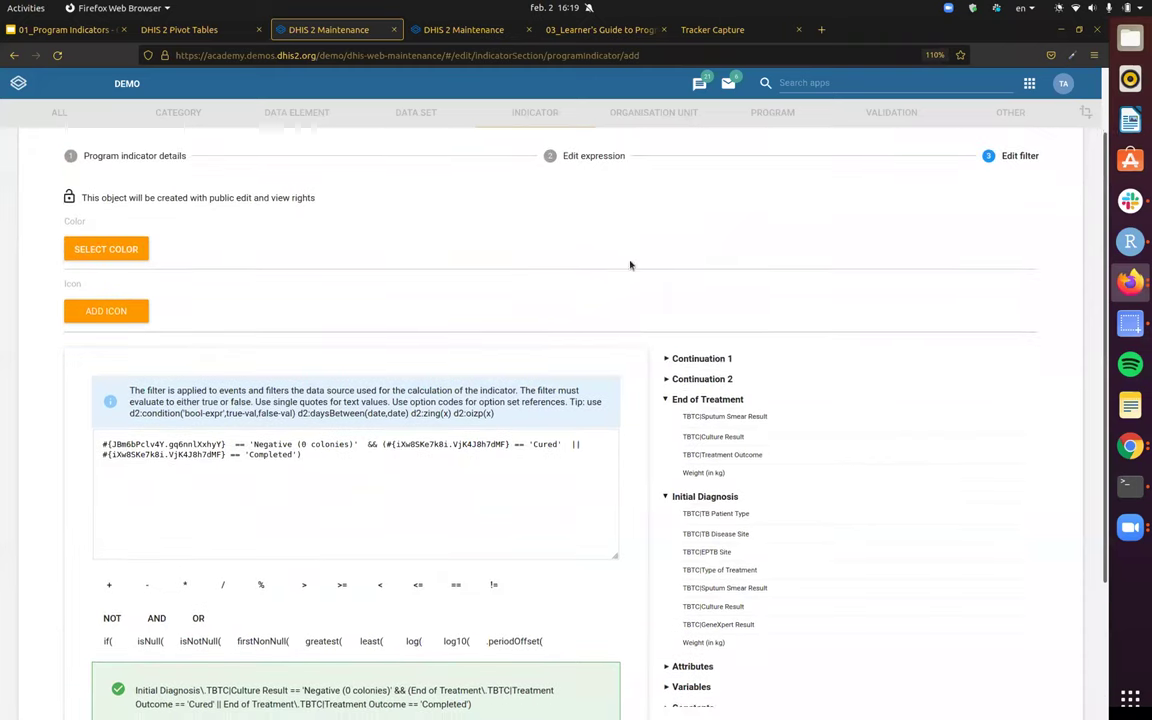
scroll(600, 220, "down", 3)
scroll(560, 200, "up", 3)
left_click(593, 155)
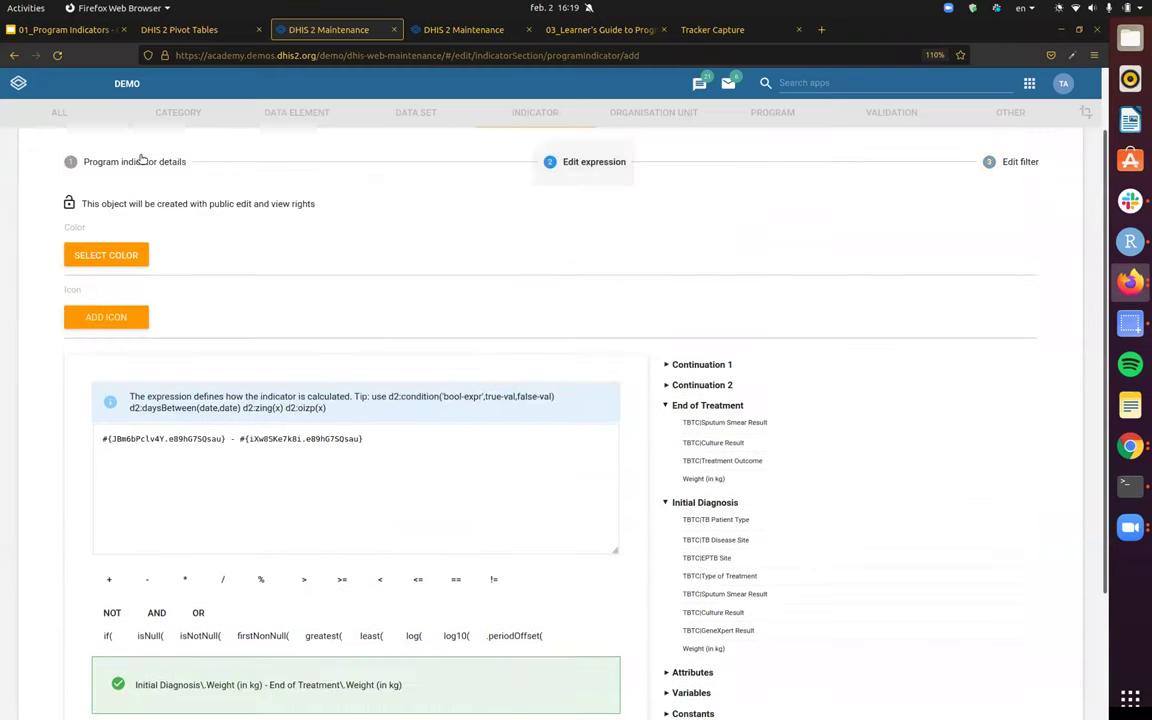
left_click(143, 161)
scroll(374, 309, "down", 1)
scroll(211, 460, "down", 10)
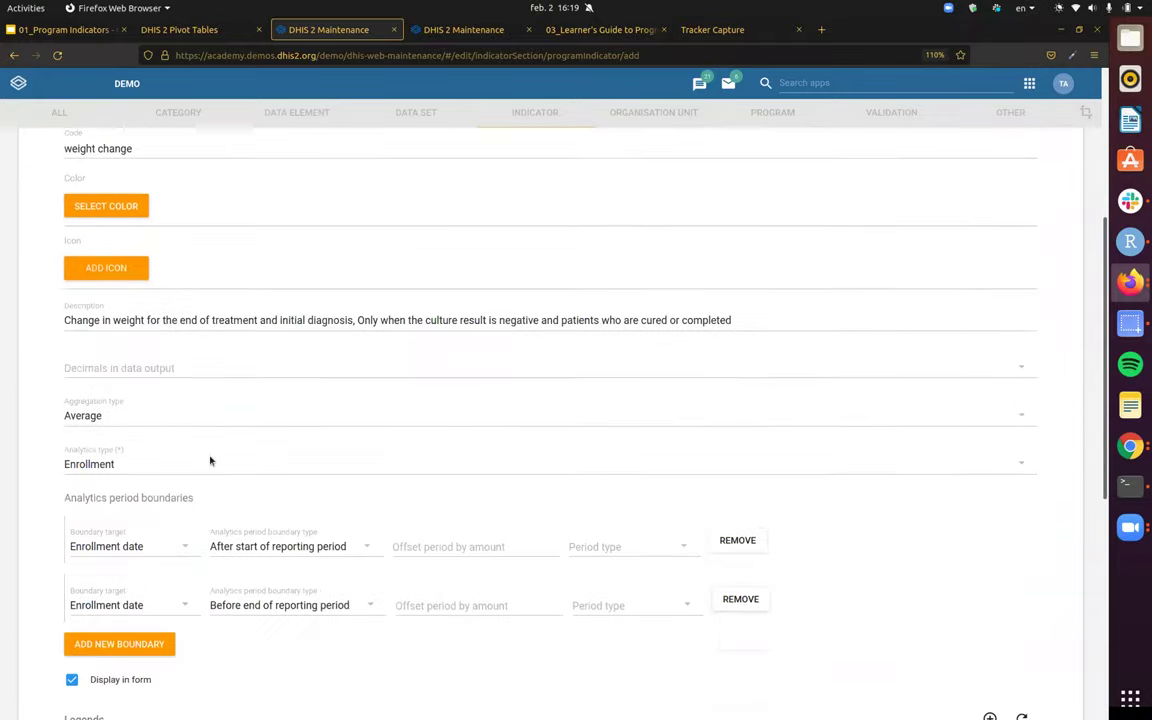
scroll(200, 450, "down", 5)
scroll(119, 601, "down", 1)
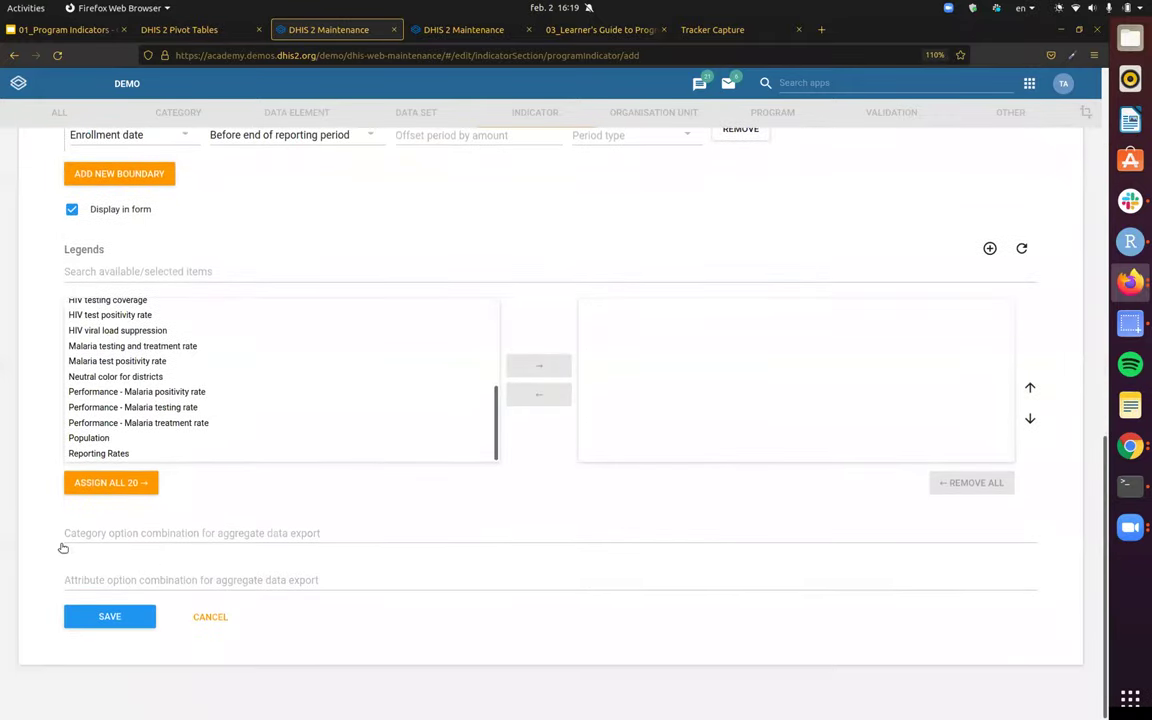
left_click(88, 621)
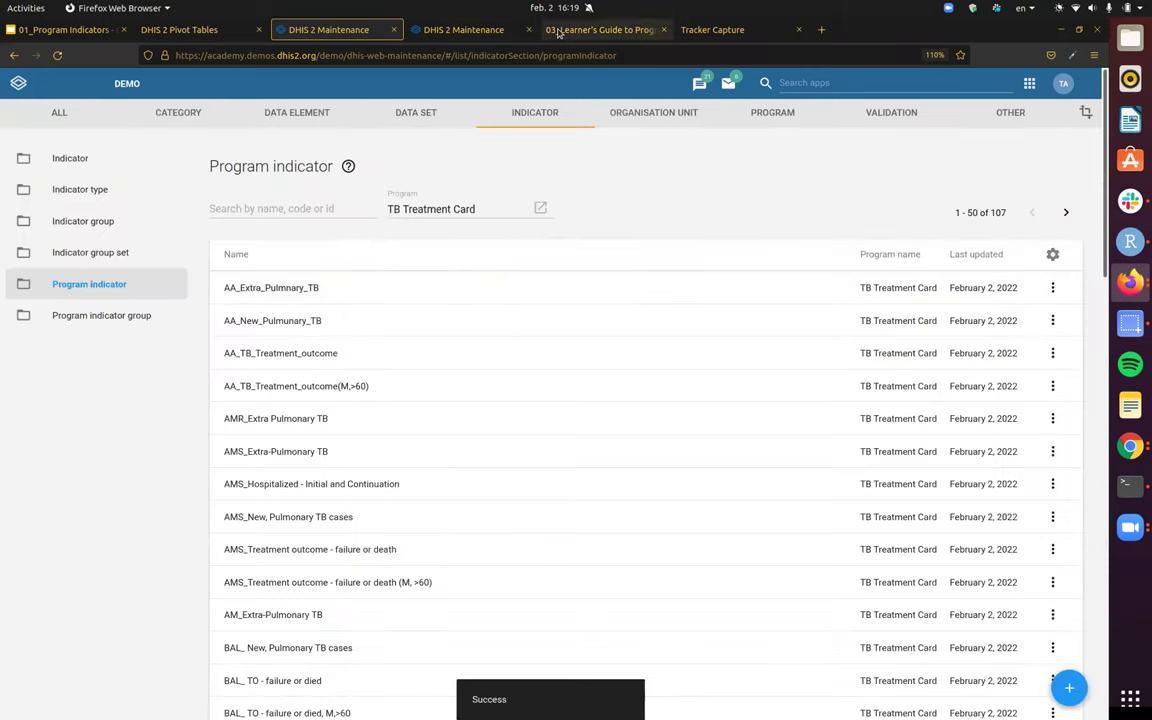
- Switch from Tracker Capture to the Cache Cleaner app and clear all local storage, session storage and indexed database items
left_click(712, 29)
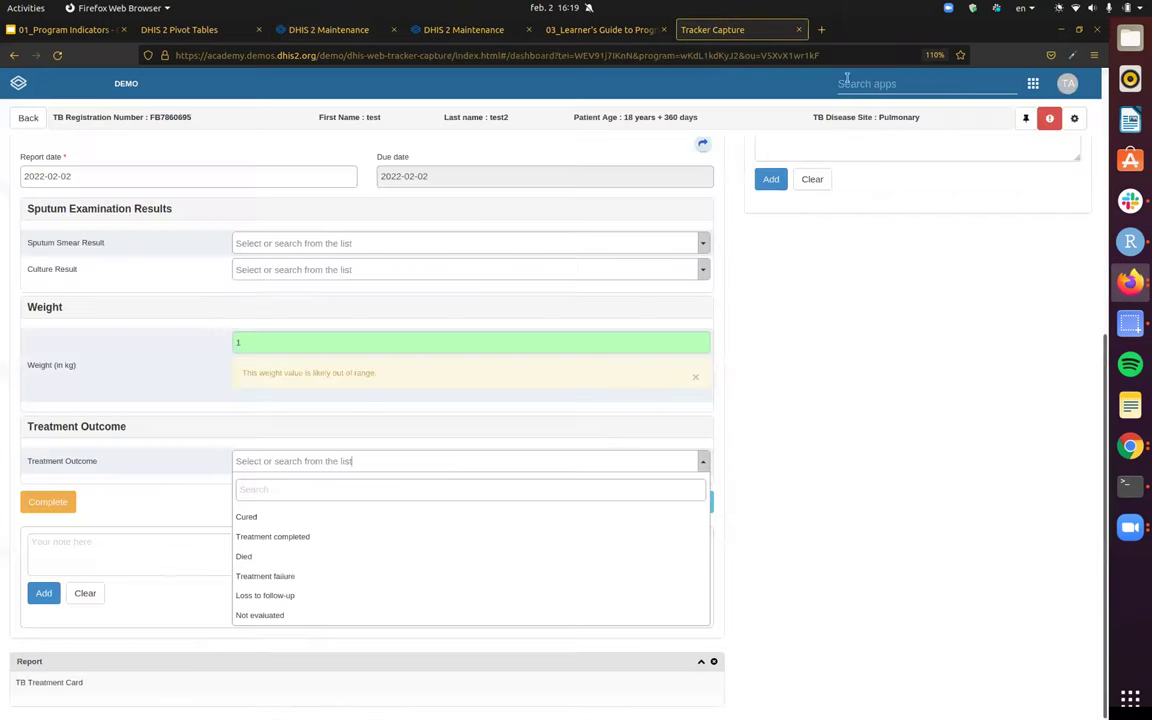
left_click(919, 83)
type("cac")
left_click(680, 136)
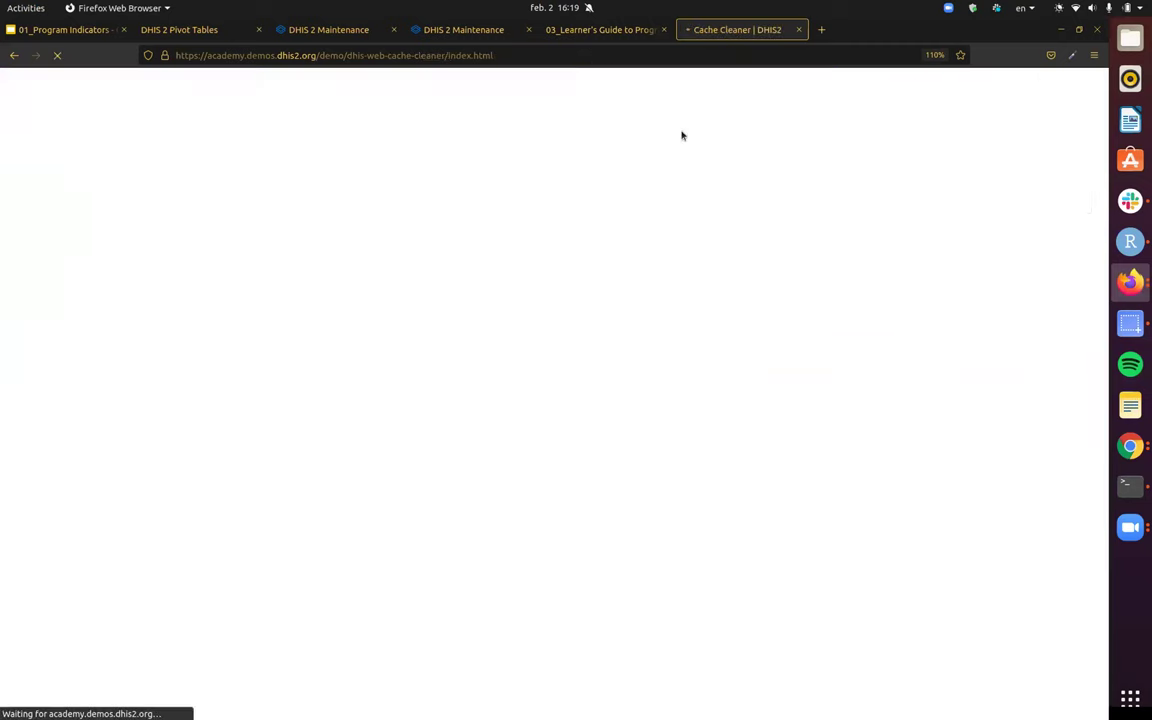
left_click(257, 151)
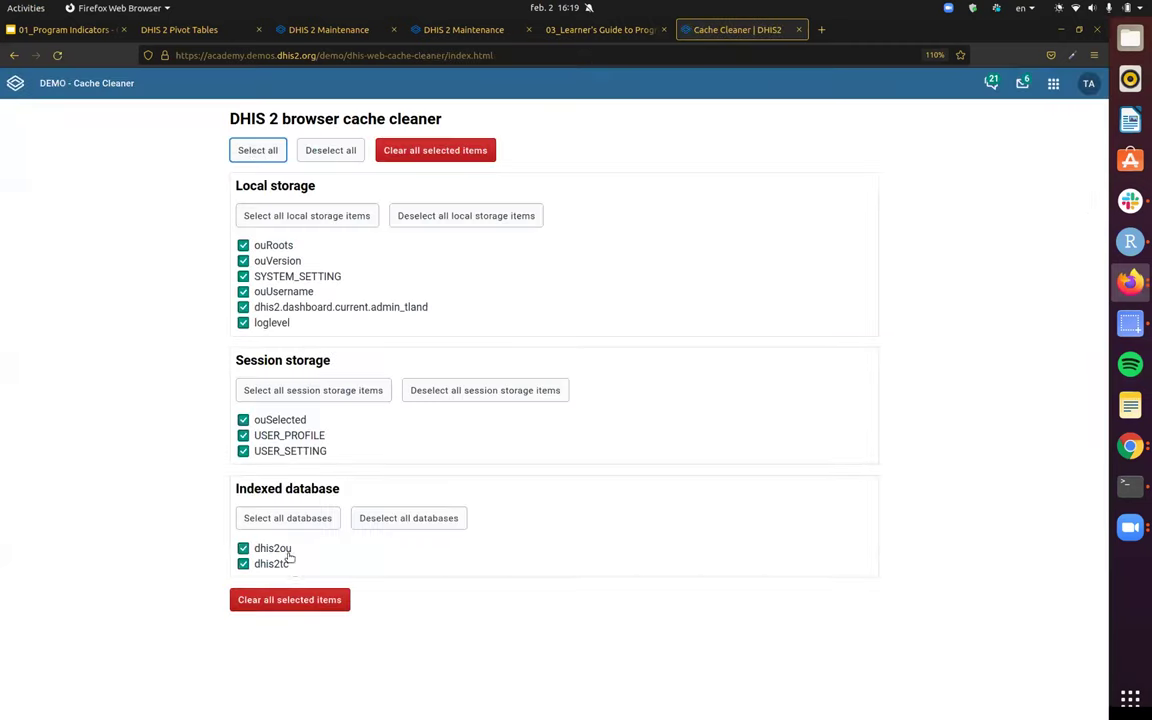
left_click(303, 602)
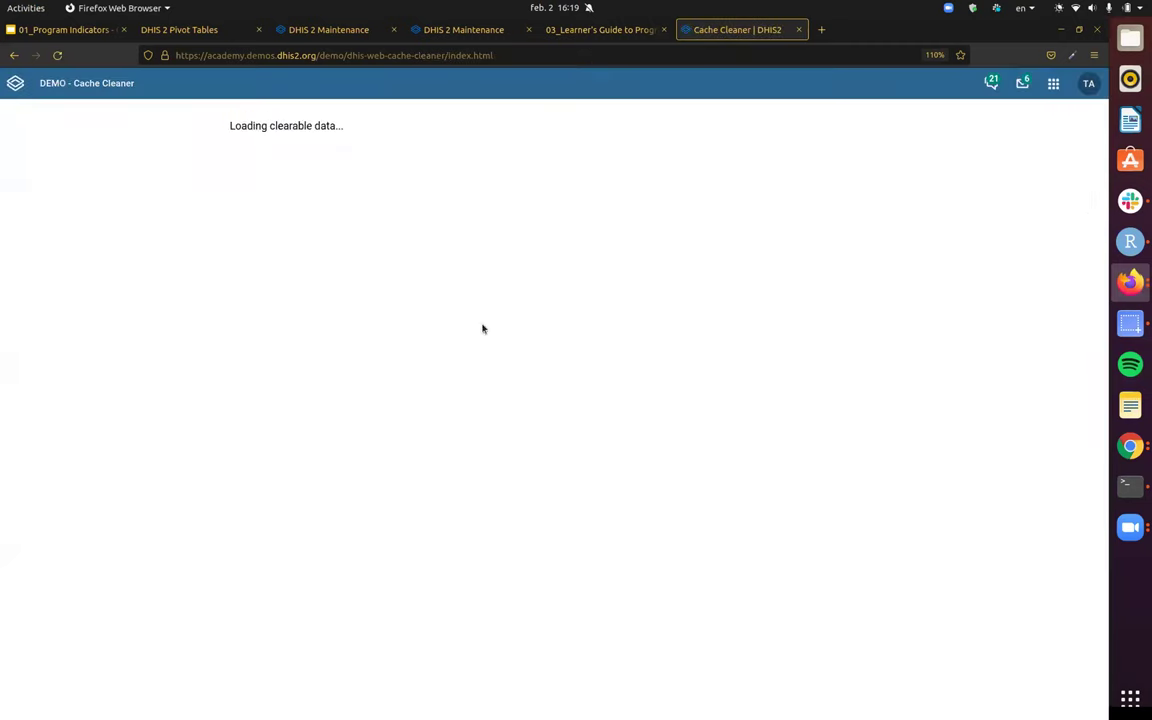
- Open the Tracker Capture app and place its browser tab directly after the Program Indicators presentation
left_click(1055, 85)
left_click(764, 255)
left_click_drag(738, 31, 190, 33)
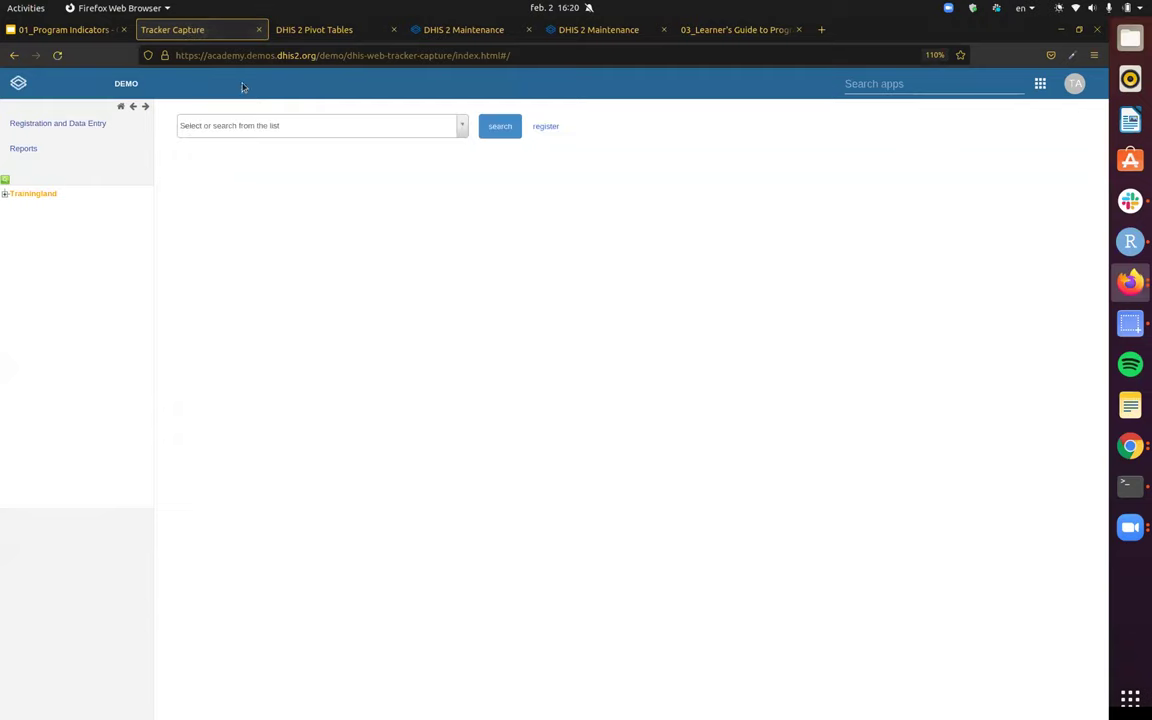
- Select Cardinal Hospital Gateway PHC in Trainingland's Animal Region, Bird District, and choose the TB Treatment Card program
left_click(5, 193)
left_click(15, 205)
left_click(24, 215)
left_click(62, 226)
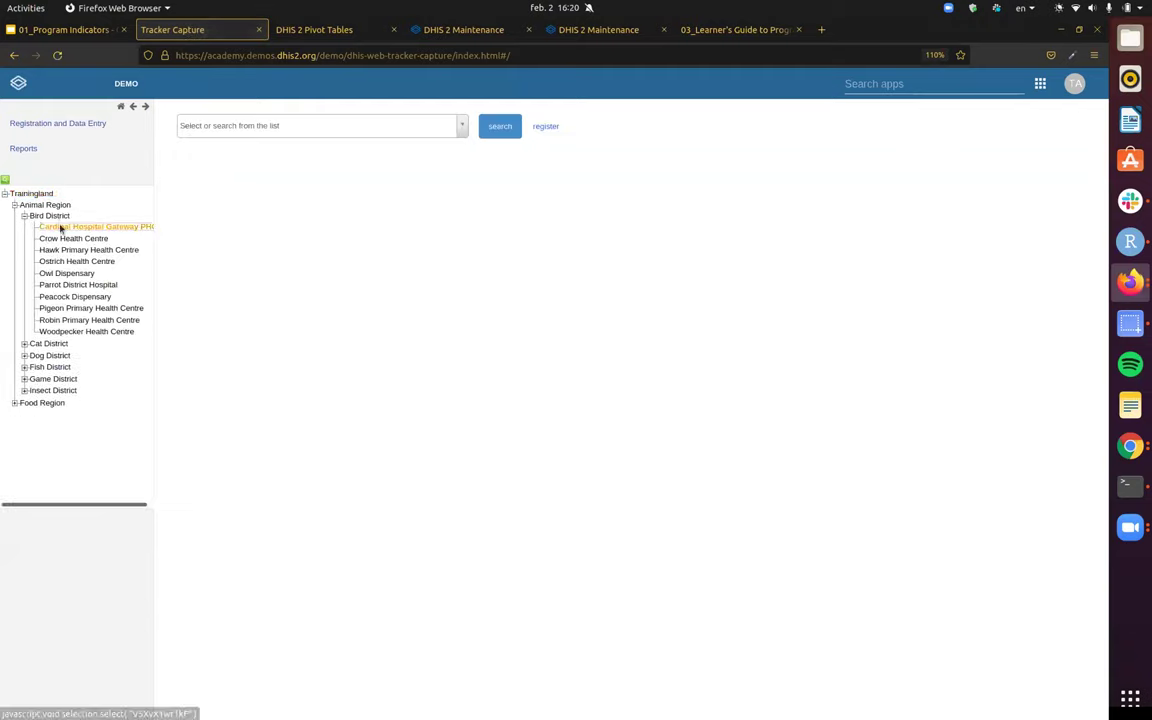
left_click(320, 125)
left_click(262, 211)
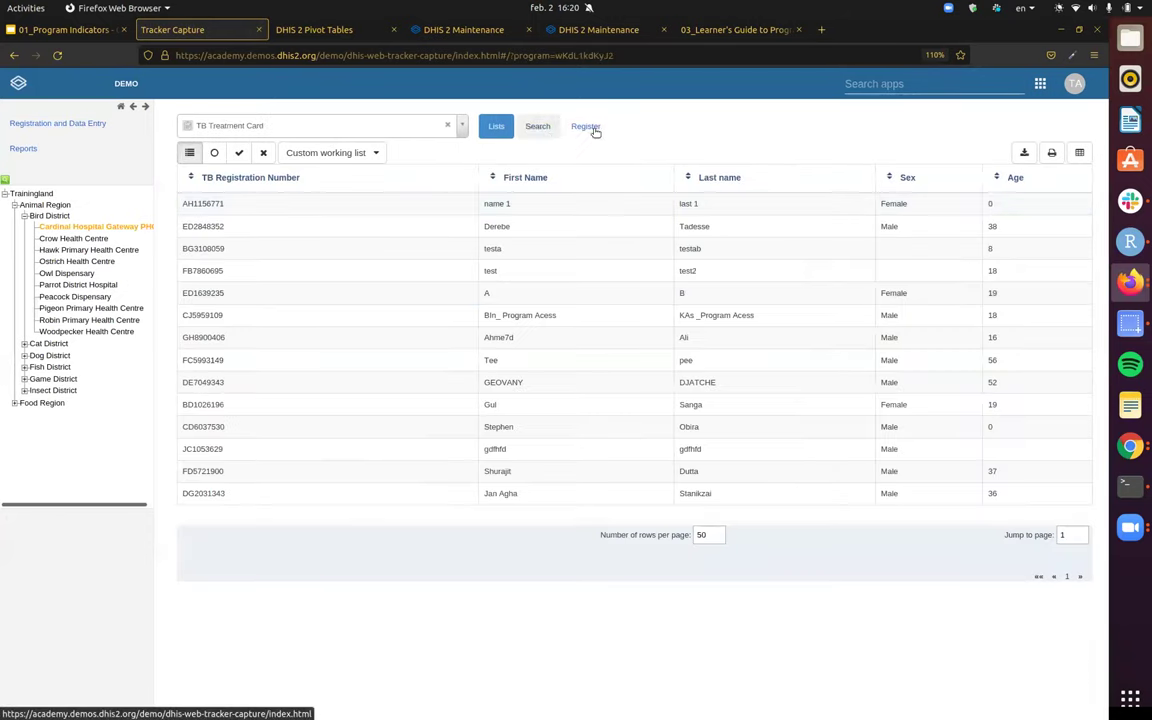
- Register a new test patient with a first name, last name and sex Female, and save to continue to the dashboard
left_click(588, 128)
left_click(362, 312)
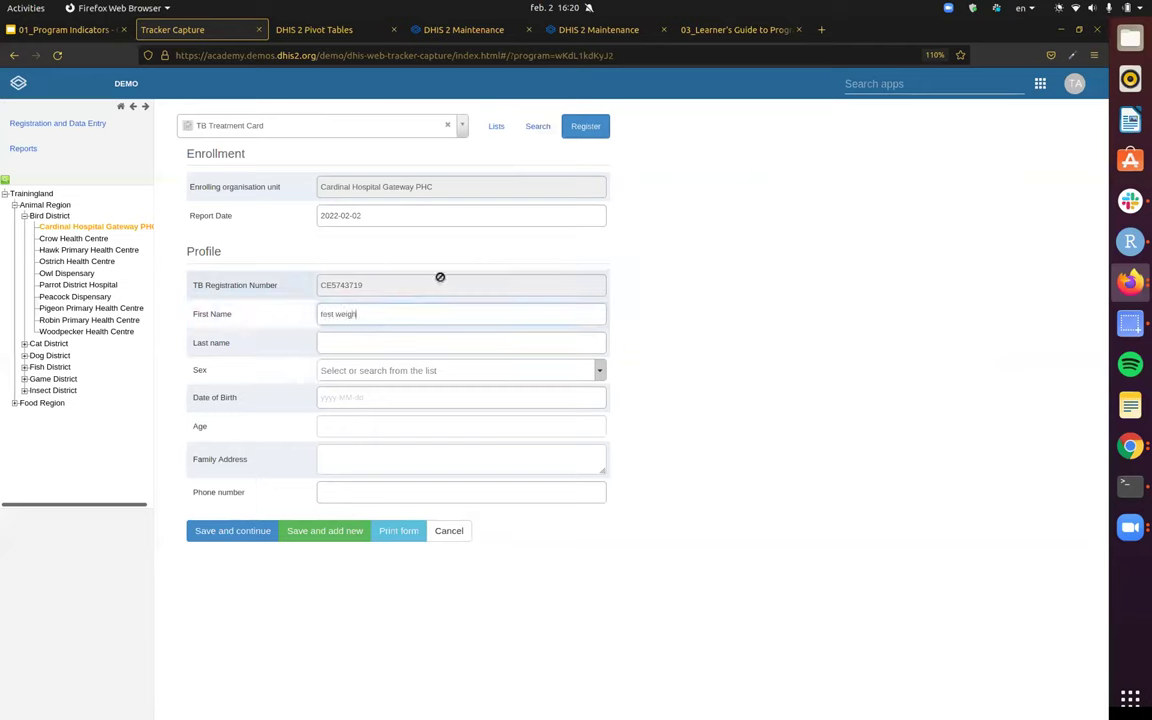
key("Tab")
type("e")
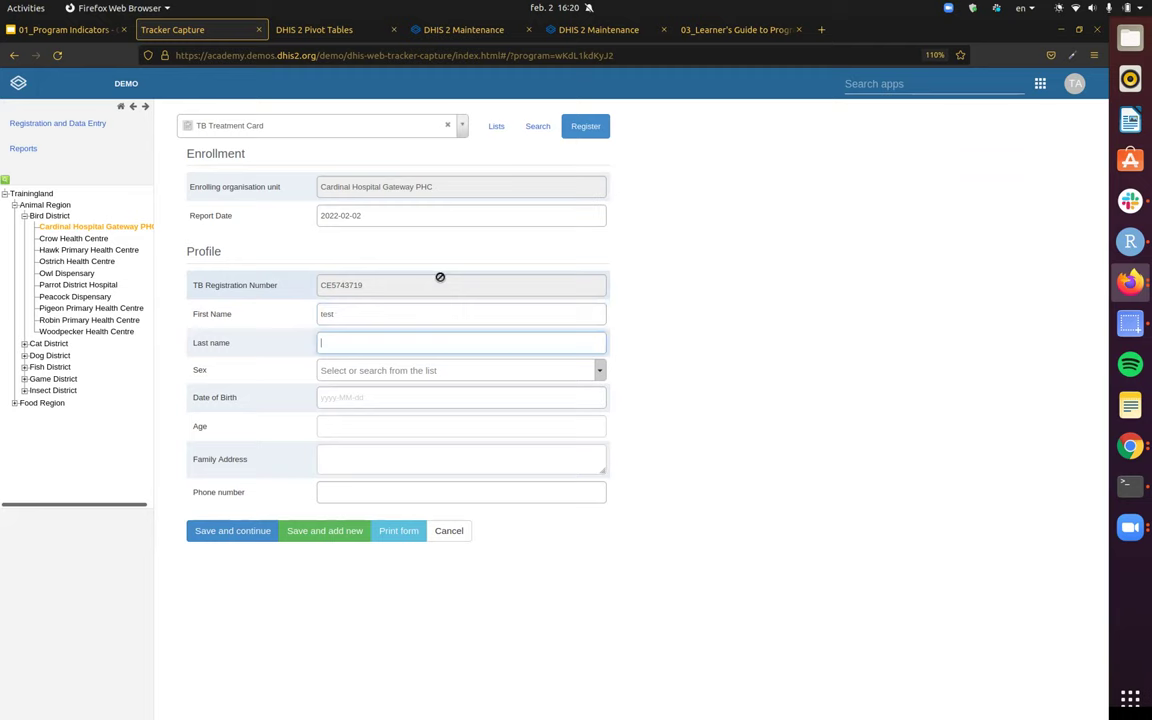
type("right change")
left_click(458, 374)
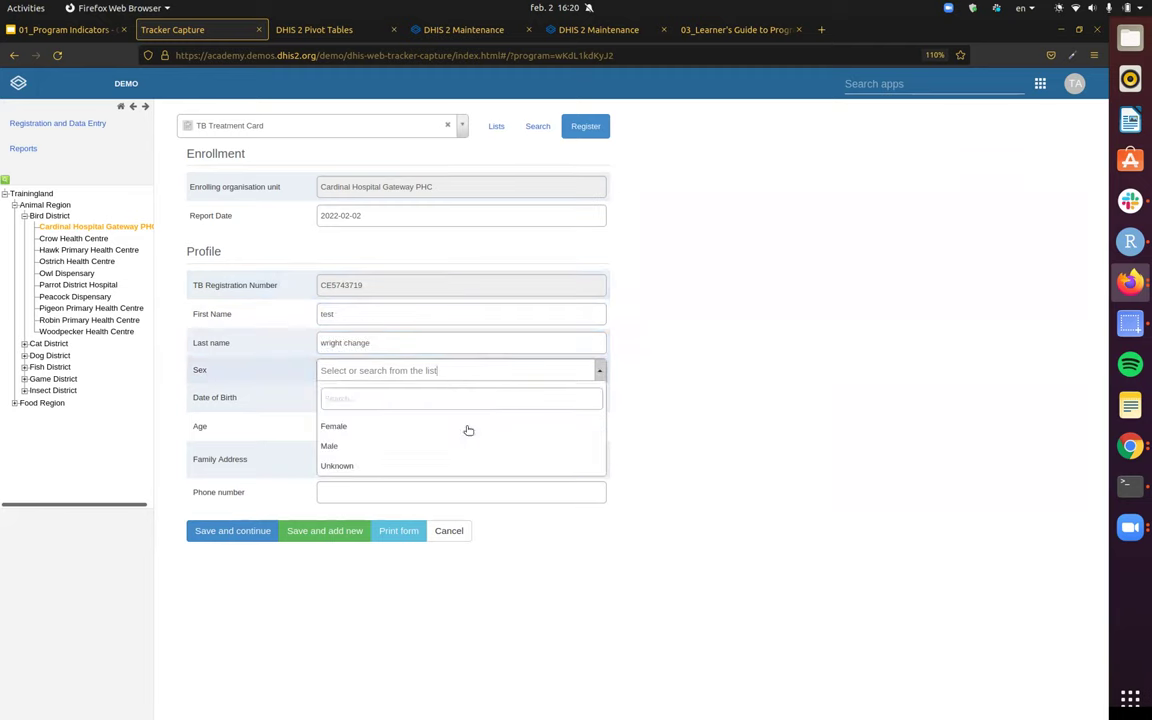
left_click(468, 428)
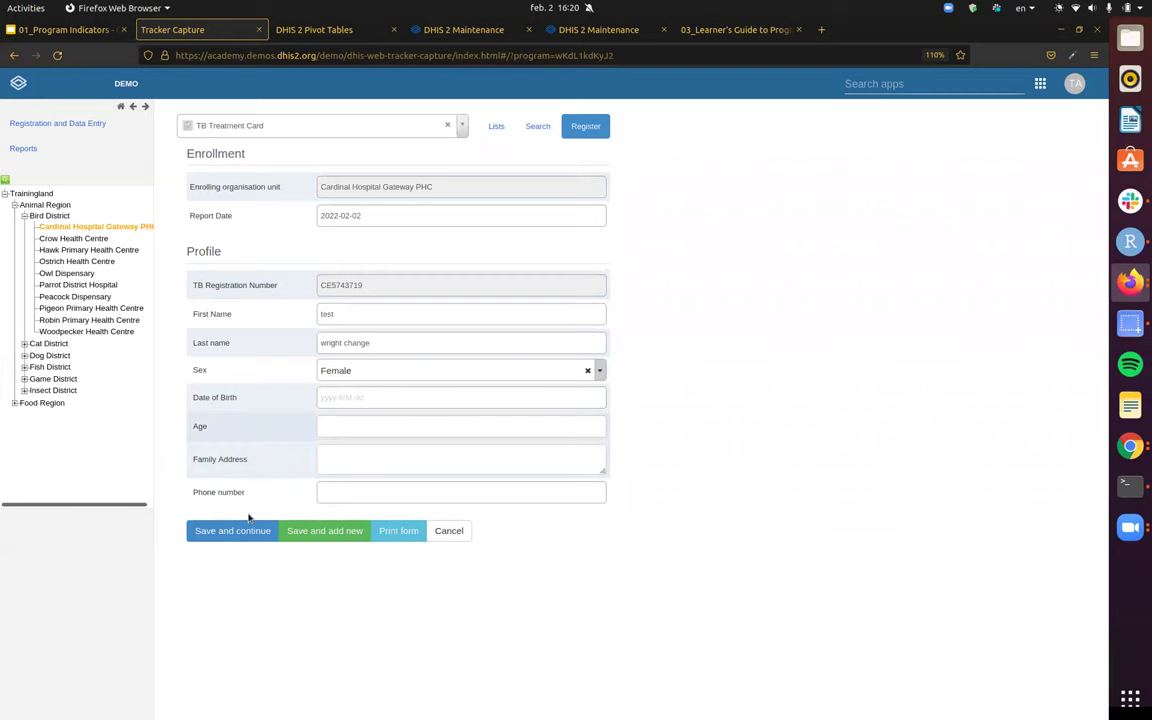
left_click(210, 532)
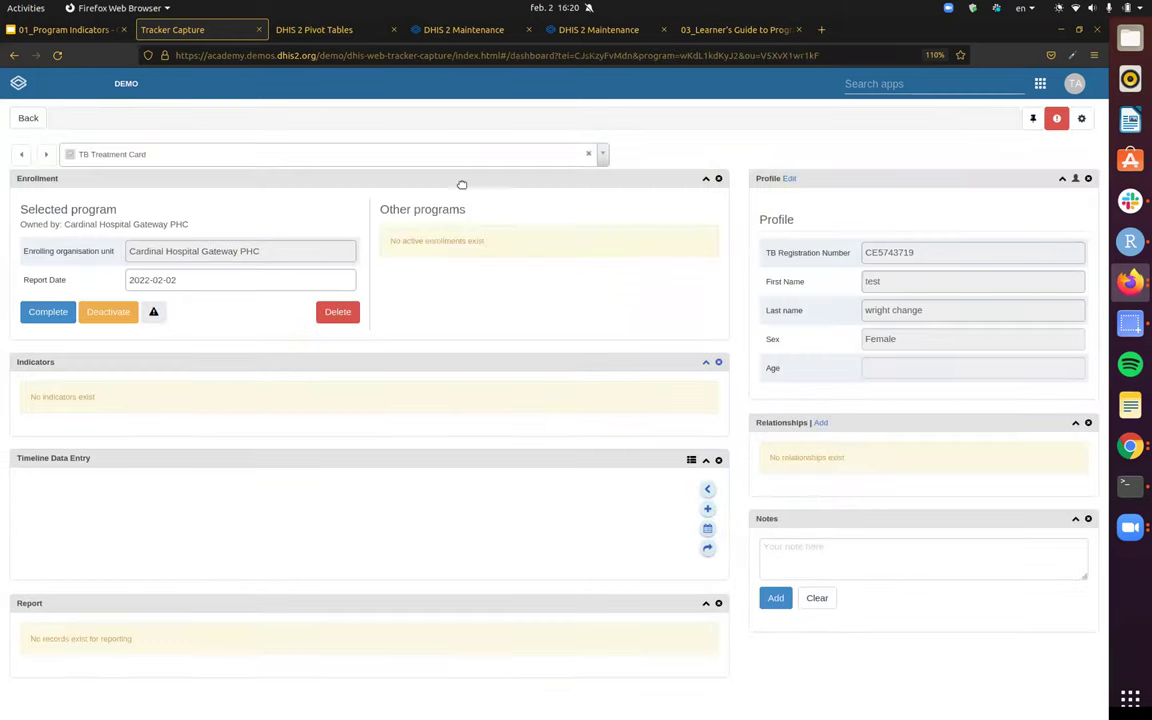
- In the Initial Diagnosis stage, set TB Patient Type to New and TB Disease Site to Extra-Pulmonary
scroll(405, 314, "down", 5)
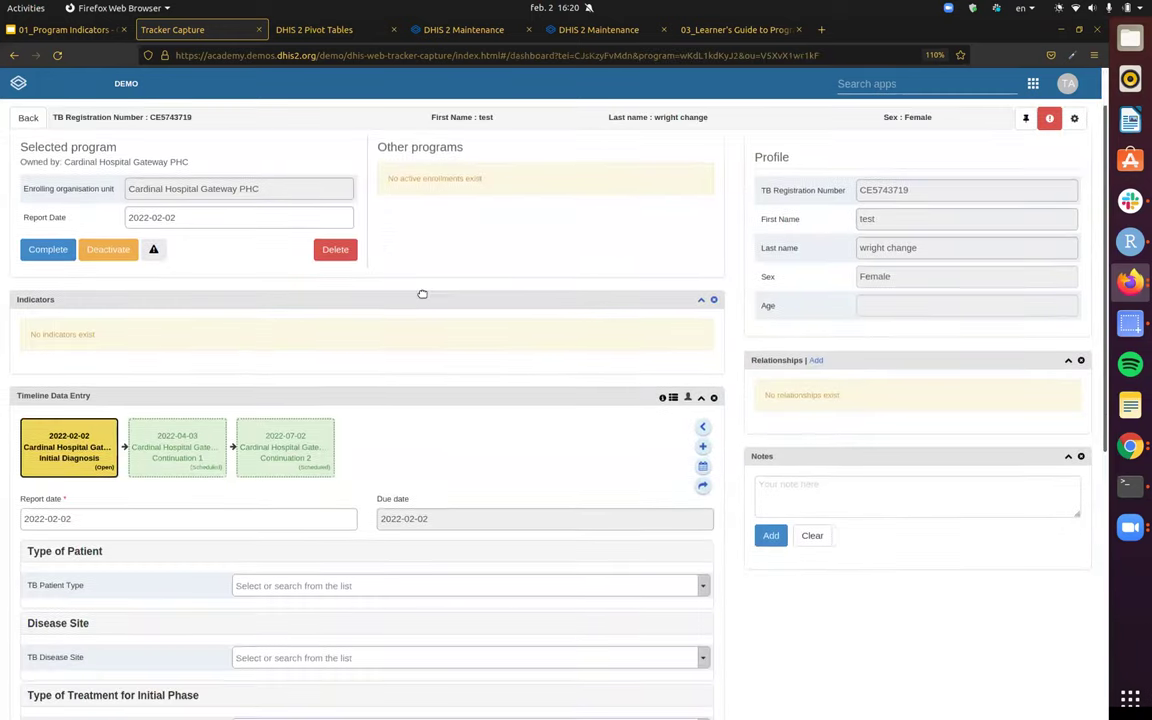
left_click(321, 332)
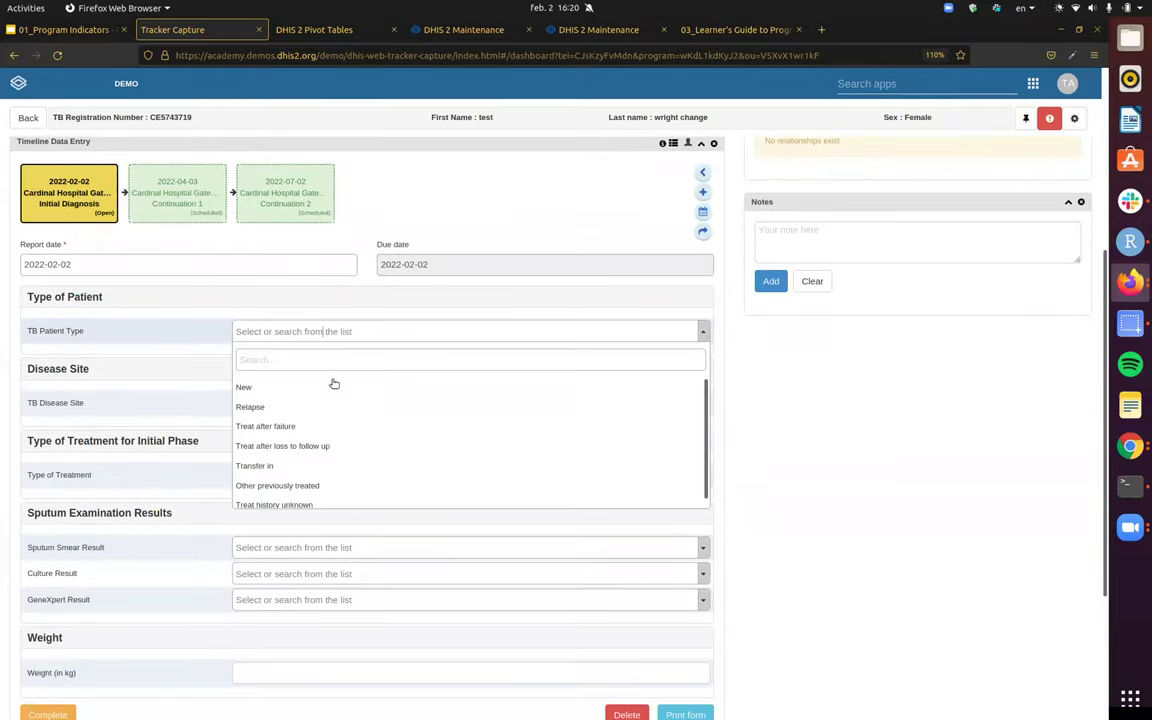
left_click(339, 389)
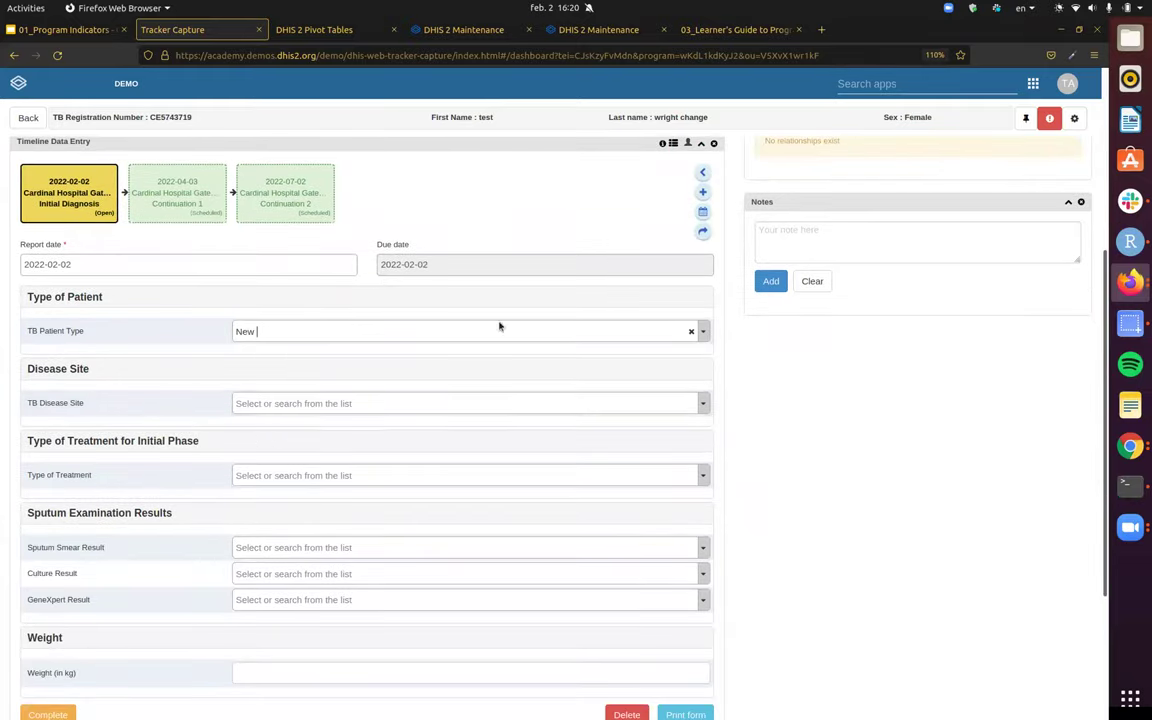
left_click(332, 408)
left_click(360, 481)
- Set the Initial Diagnosis stage's Culture Result to Negative (0 colonies) and its weight to 80 kg
scroll(774, 386, "down", 4)
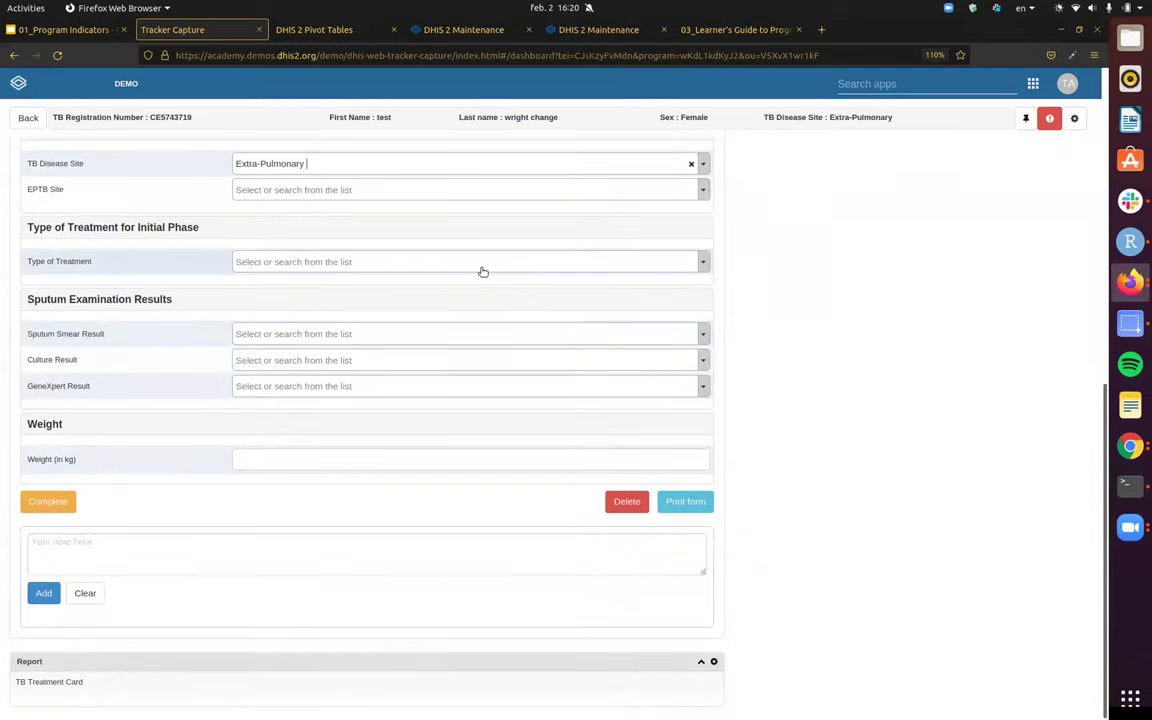
scroll(482, 271, "up", 3)
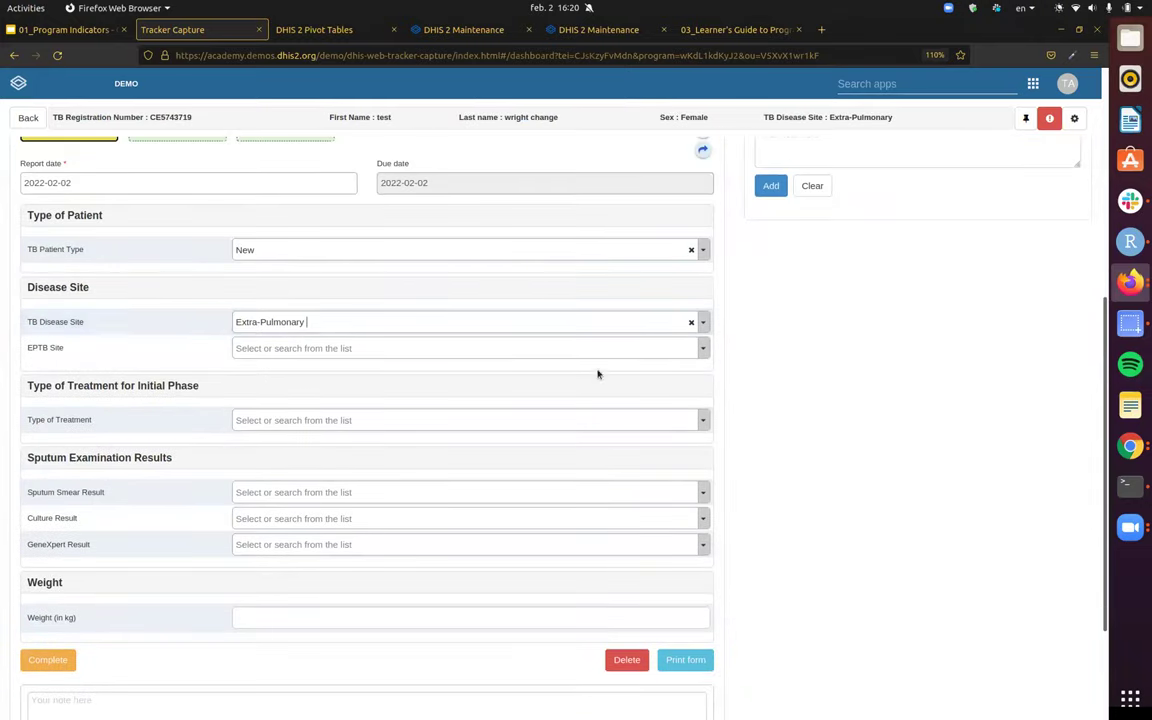
scroll(380, 342, "down", 2)
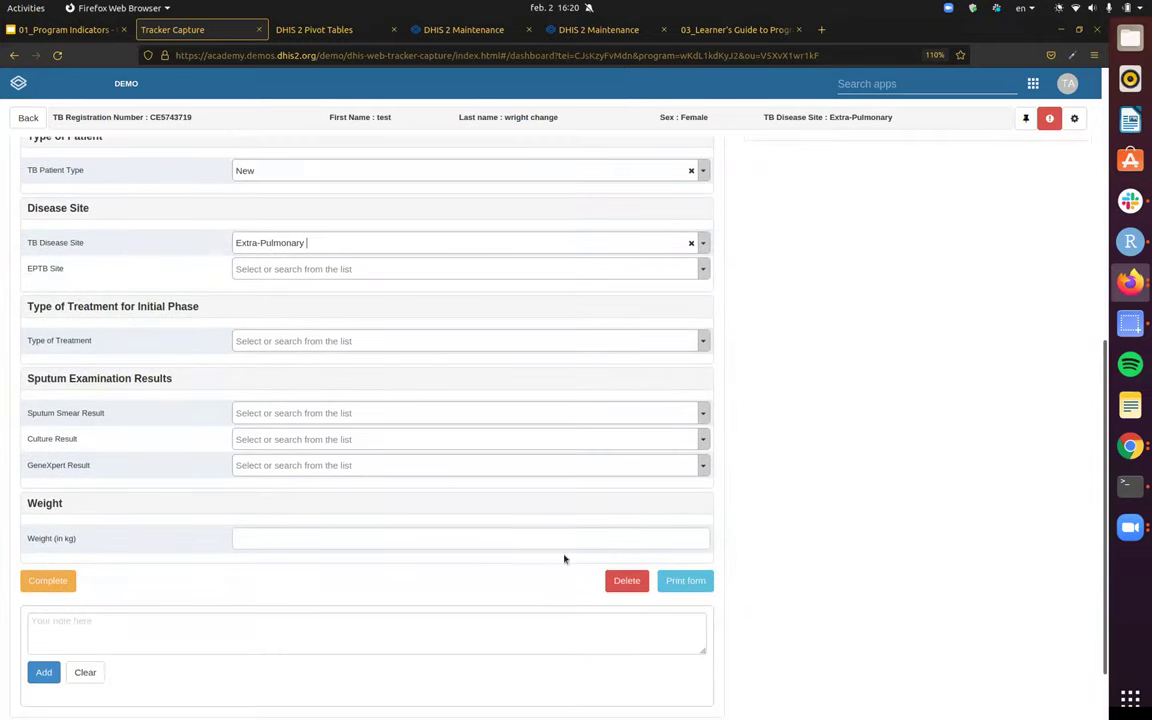
left_click(330, 442)
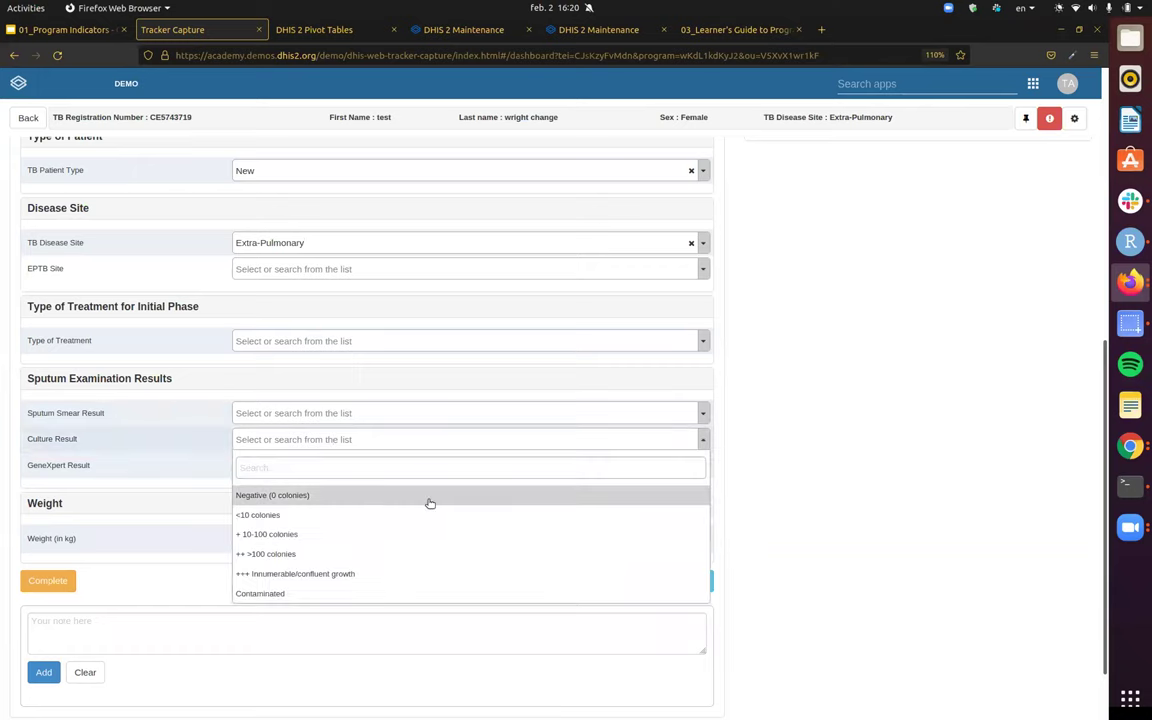
left_click(466, 503)
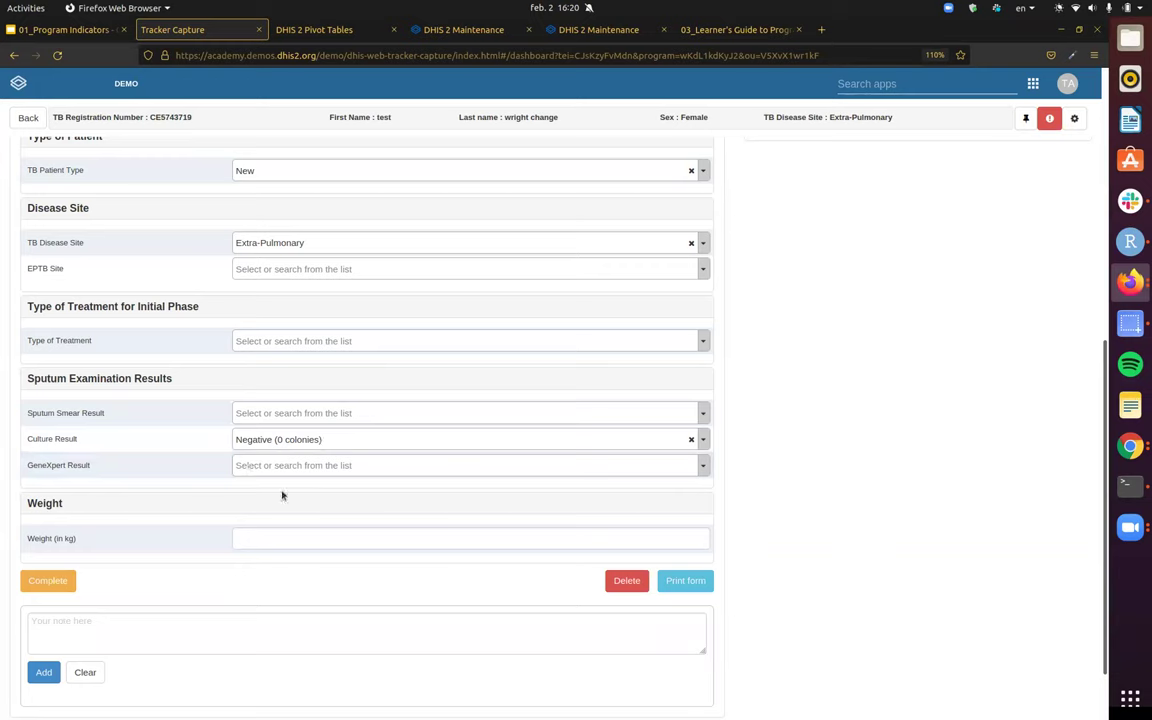
left_click(364, 538)
scroll(730, 500, "up", 2)
scroll(779, 491, "down", 2)
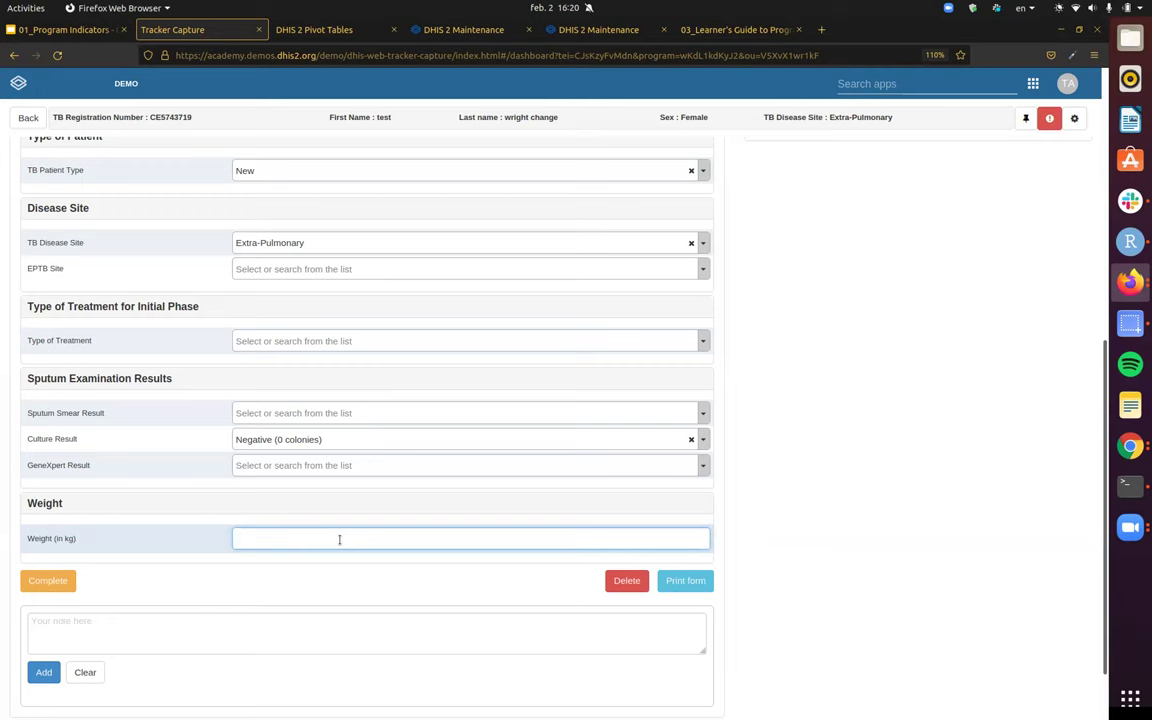
key("Tab")
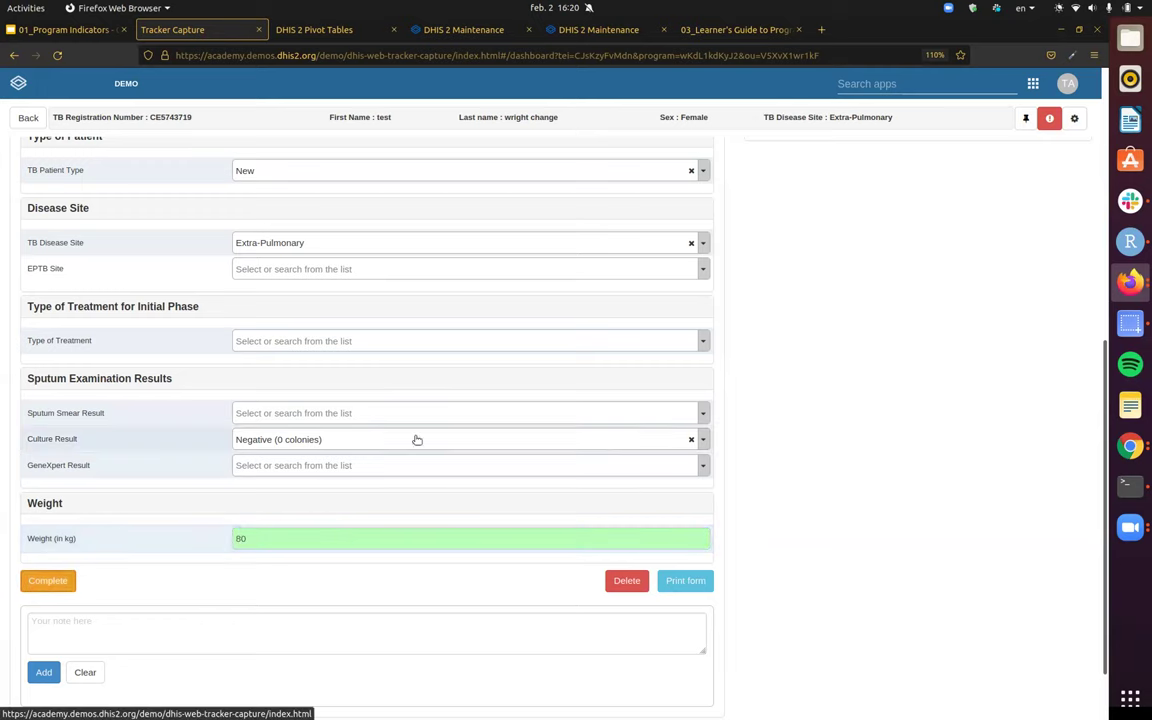
- Change the Initial Diagnosis stage's report date to 2022-02-01
scroll(675, 386, "up", 3)
scroll(675, 386, "up", 5)
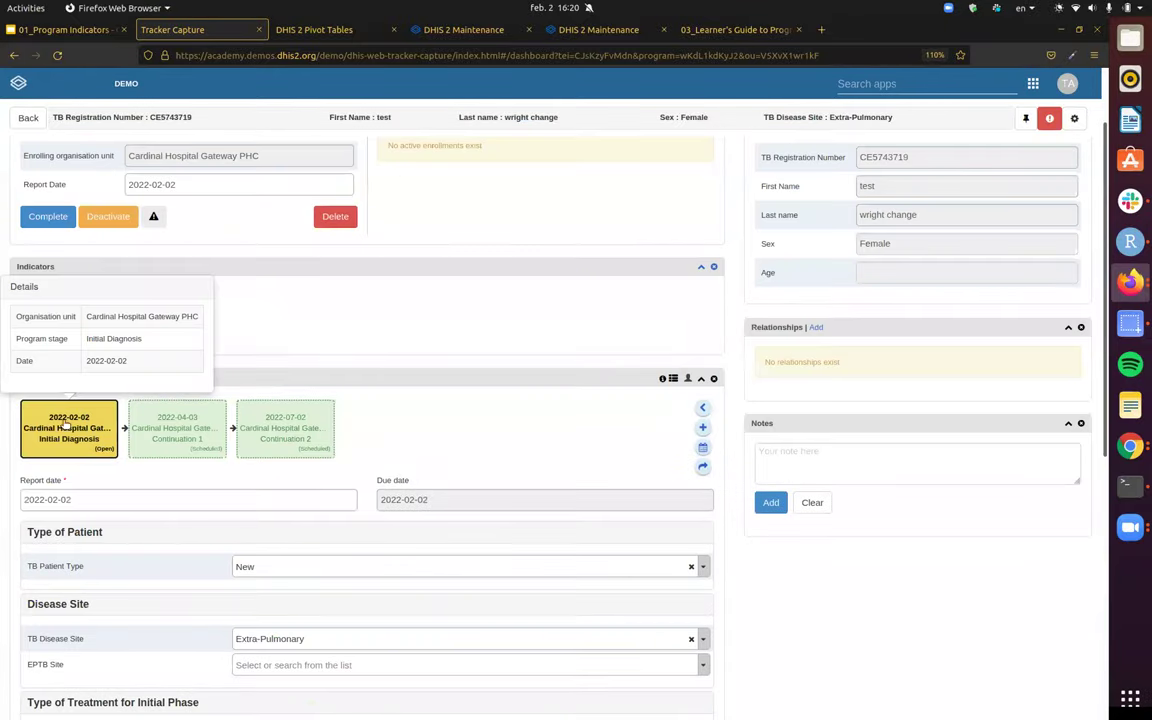
left_click(128, 499)
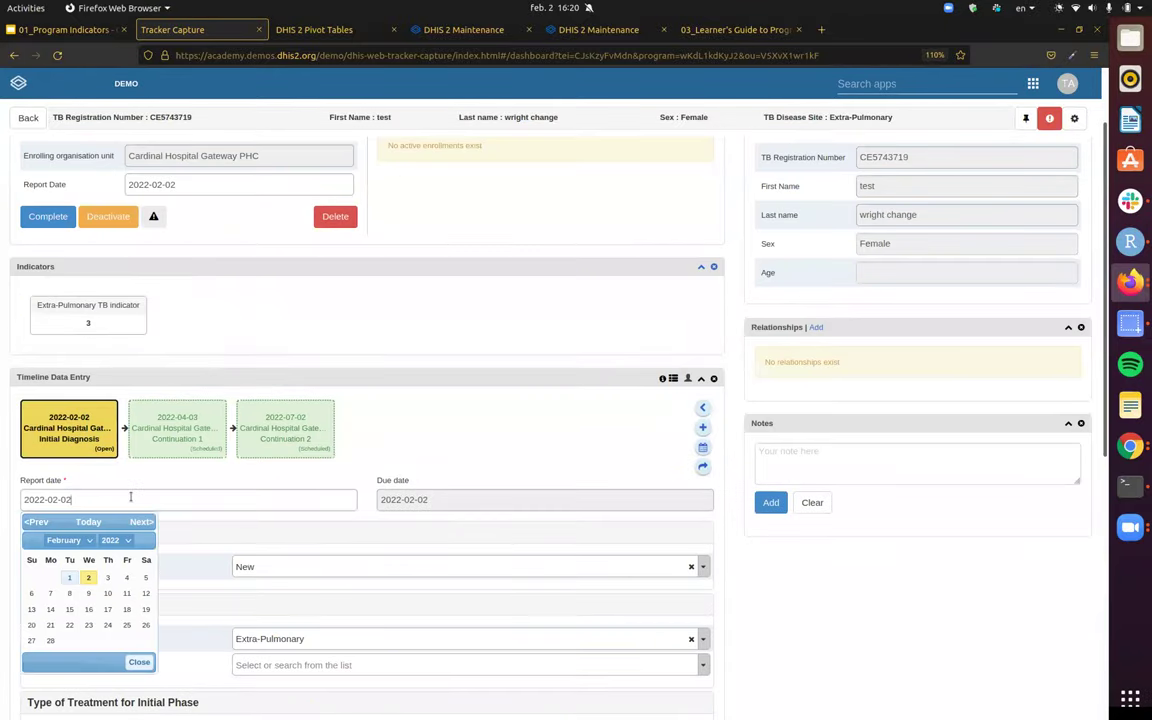
left_click(69, 578)
scroll(614, 360, "down", 3)
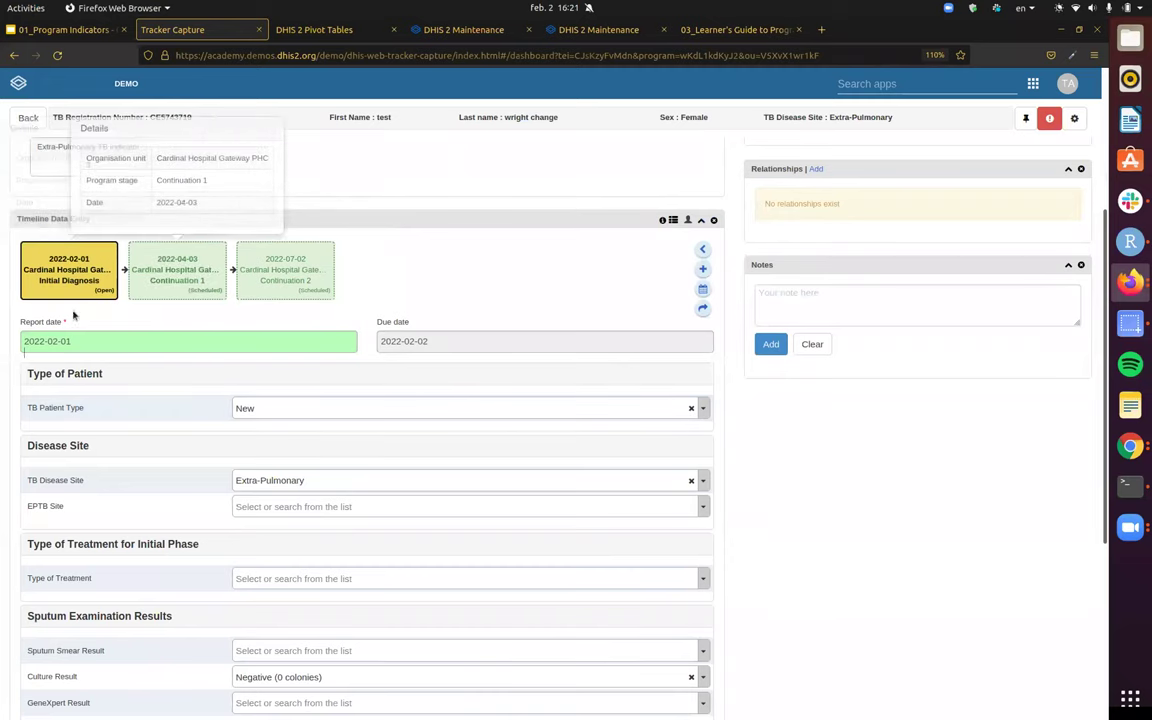
- Open the Continuation 1 stage and set its report date to 2022-02-02
left_click(170, 262)
scroll(702, 407, "up", 3)
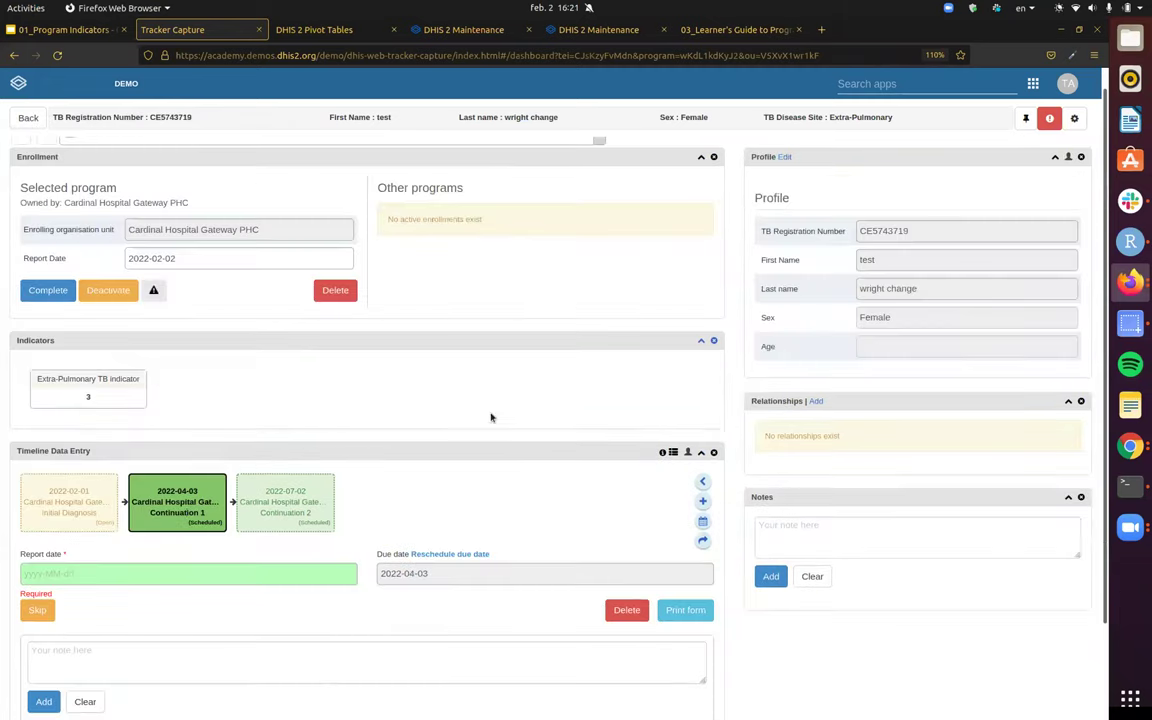
scroll(491, 417, "down", 2)
left_click(107, 458)
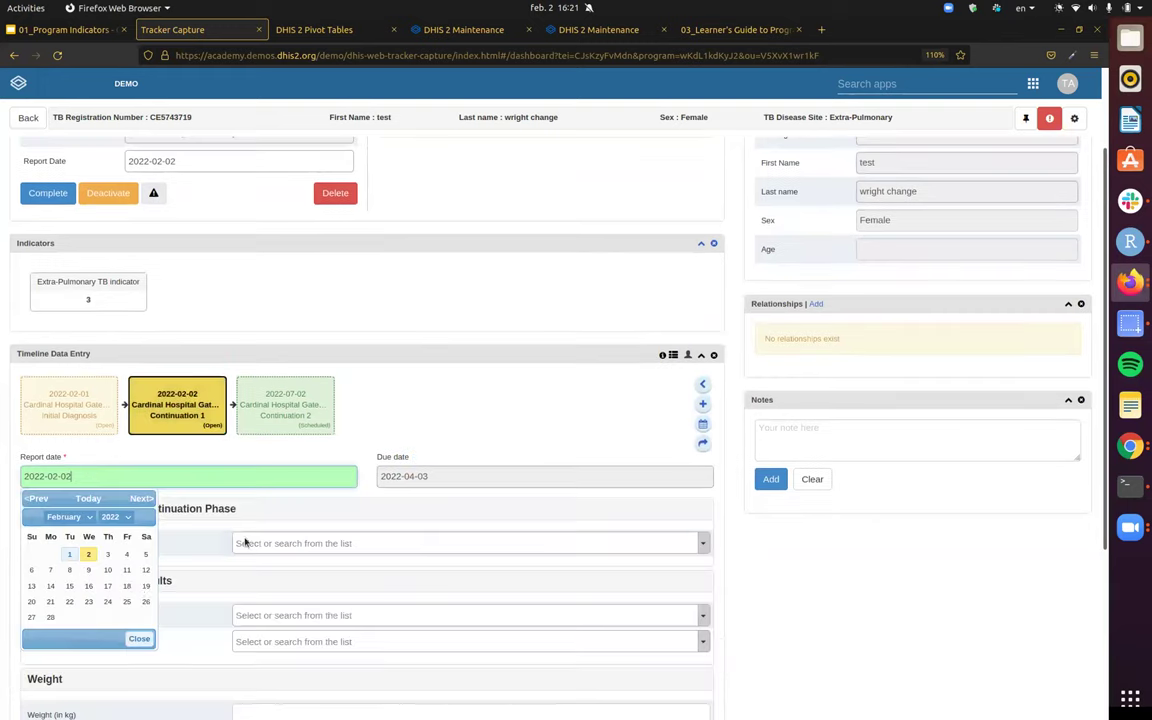
left_click(540, 432)
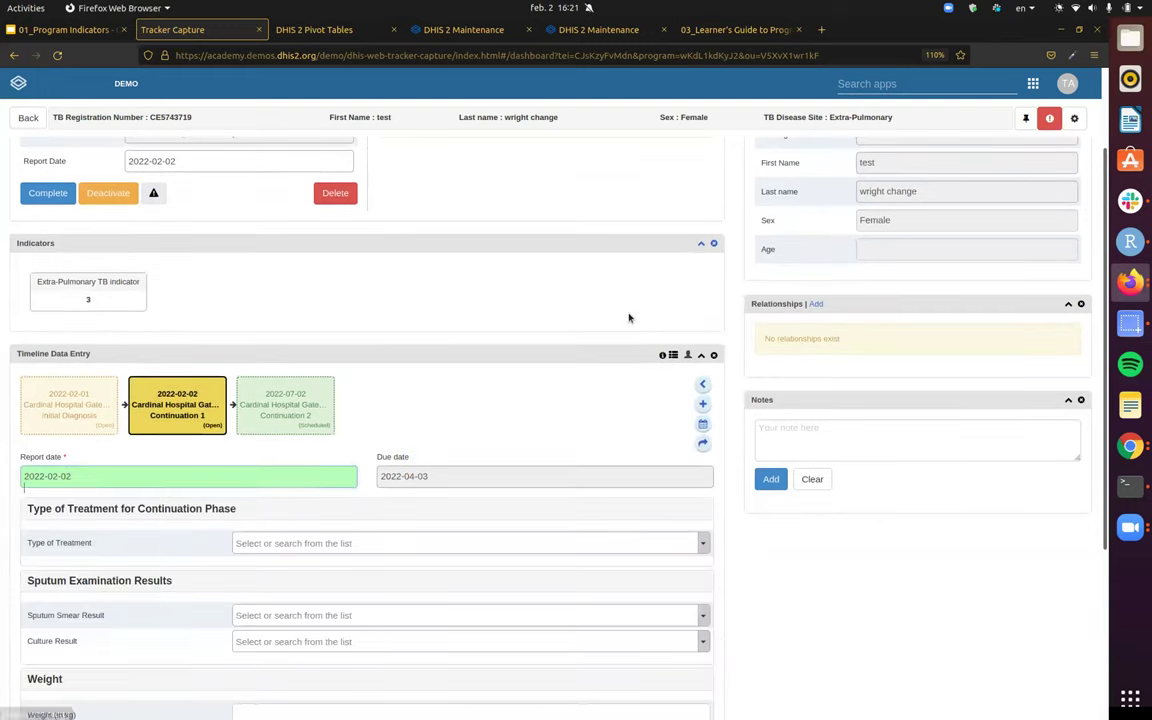
- Open the Continuation 1 stage's Weight (in kg) value for entry
scroll(600, 290, "down", 5)
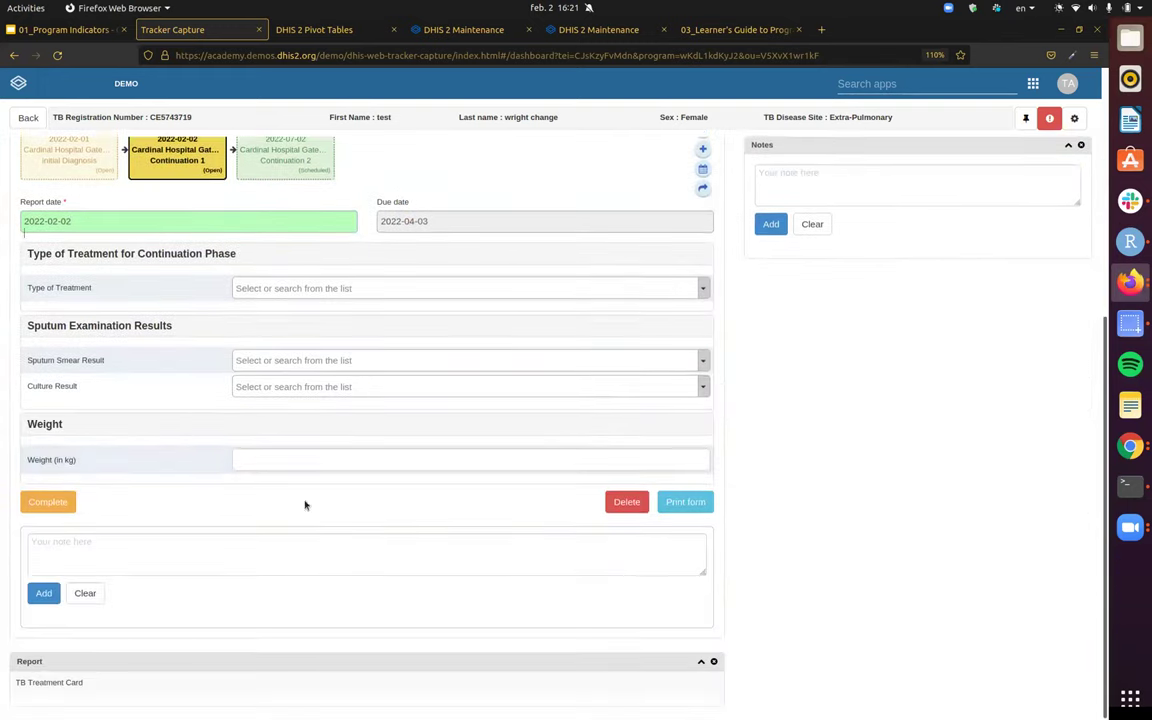
left_click(323, 456)
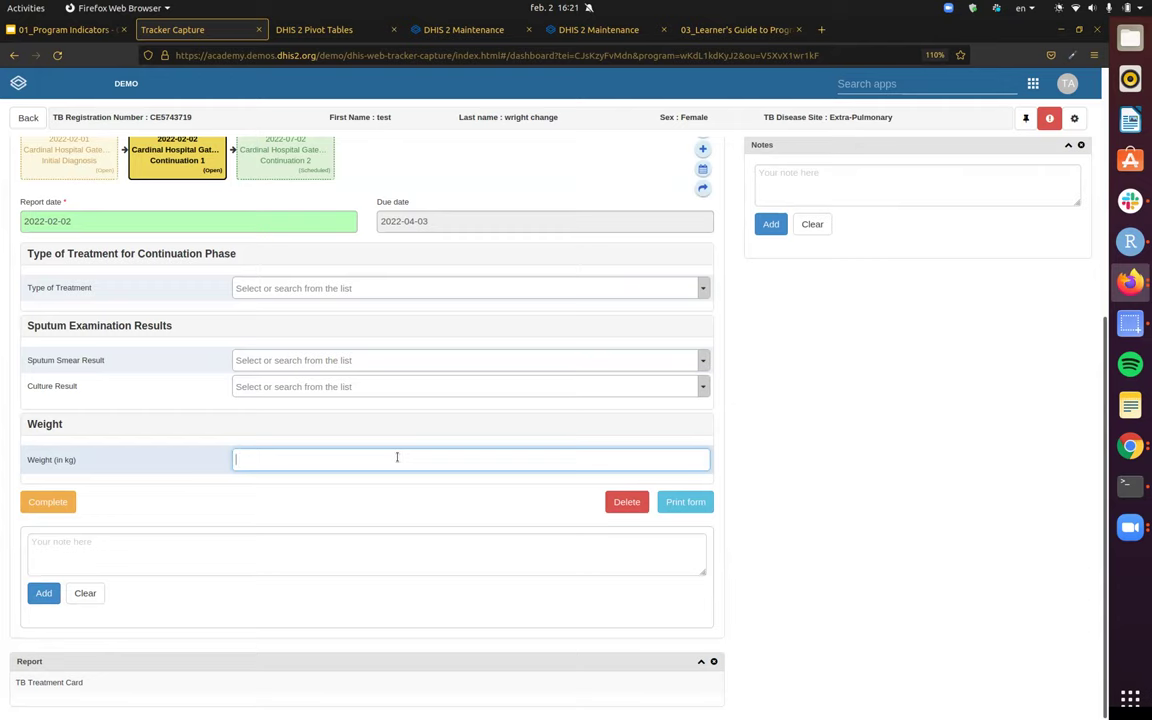
- Enter 100 as the weight in kg for the Continuation 1 event
type("100")
key("Tab")
scroll(620, 470, "up", 1)
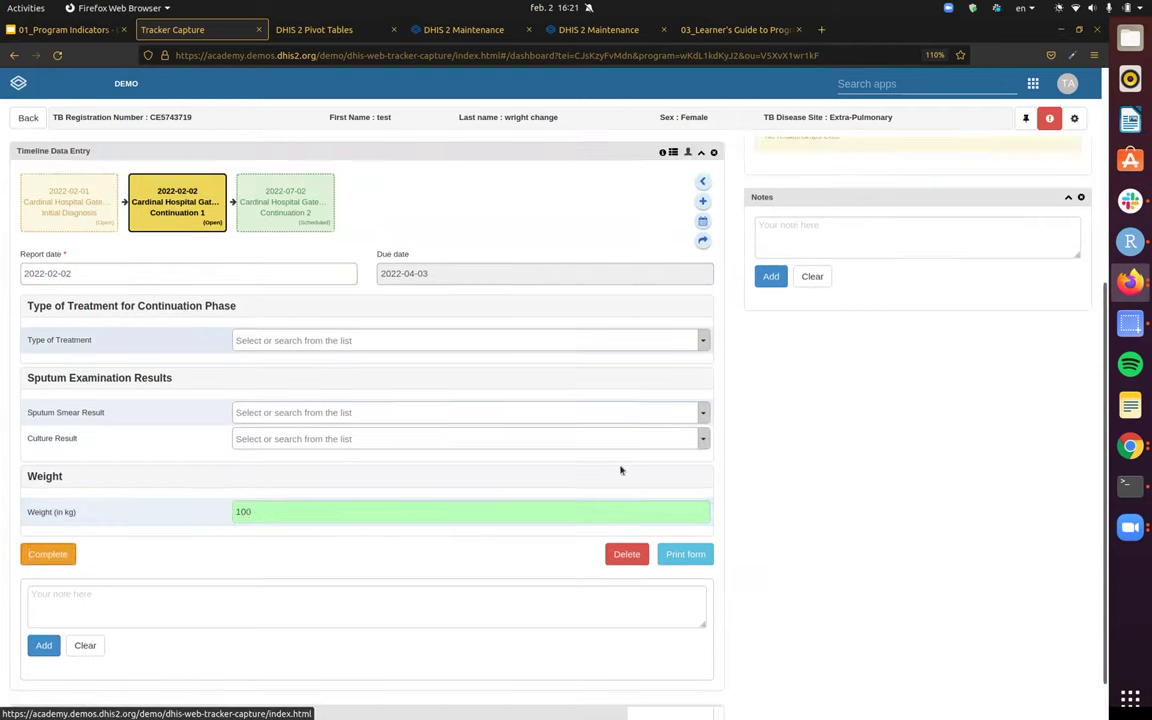
scroll(620, 470, "up", 4)
scroll(265, 355, "down", 4)
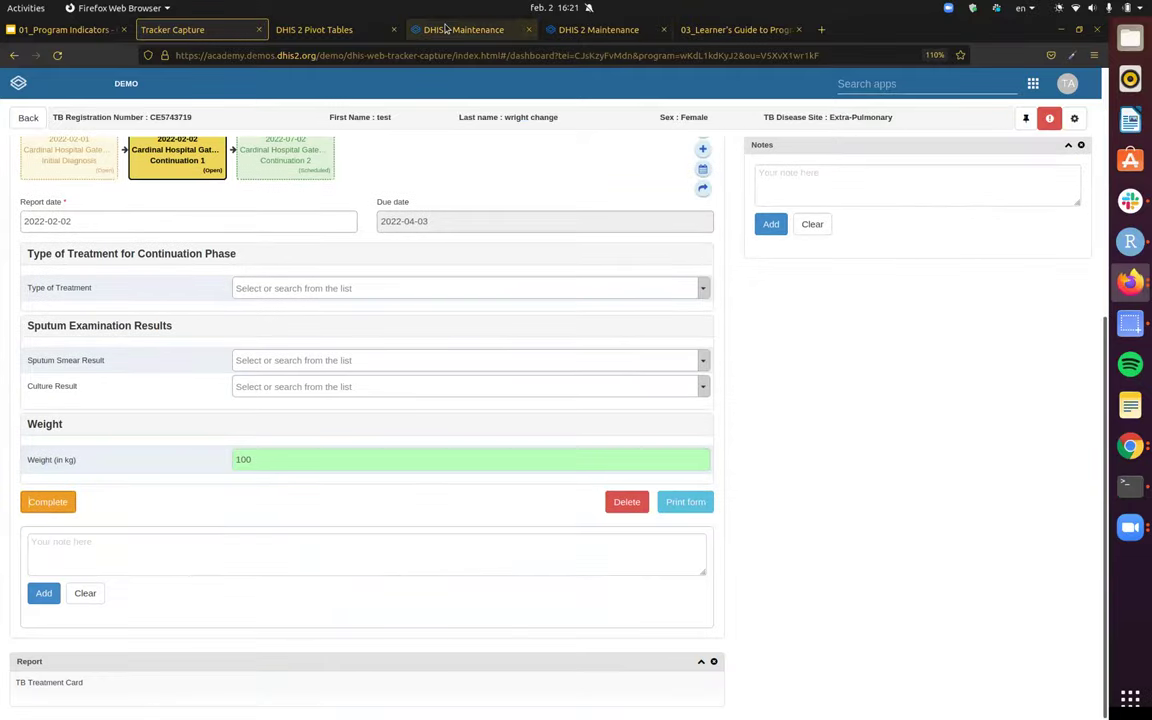
scroll(620, 410, "up", 2)
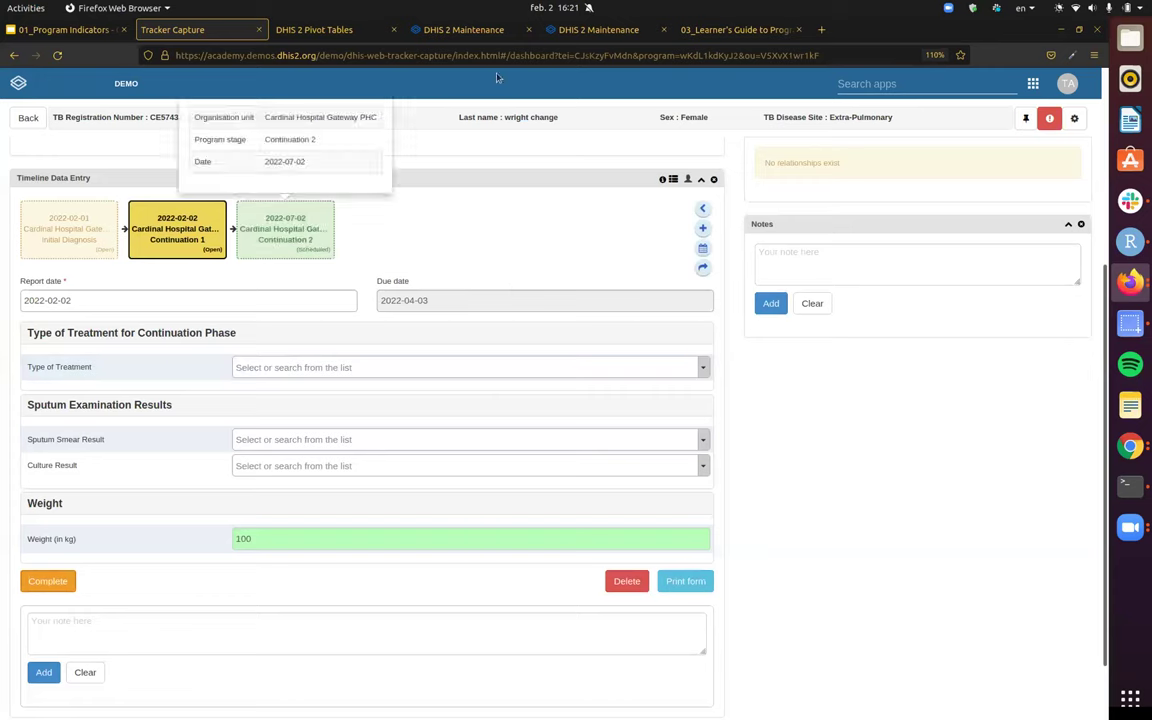
scroll(600, 320, "up", 2)
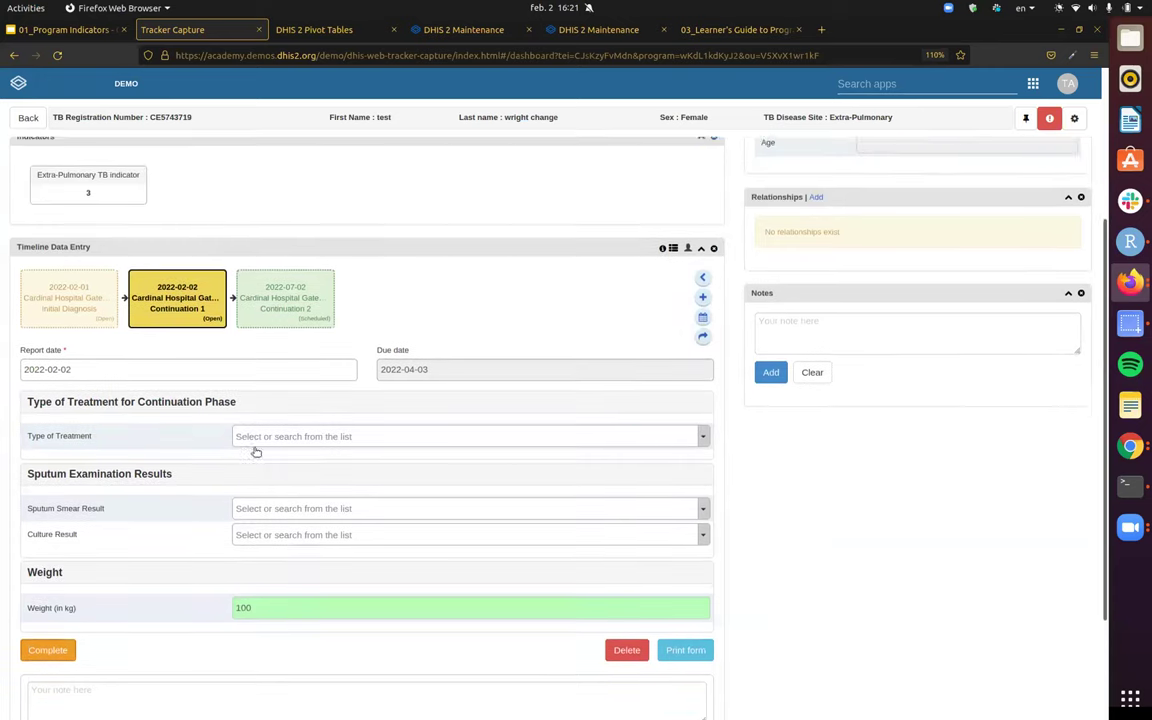
- Set the Culture Result of the Continuation 1 event to Negative (0 colonies)
scroll(256, 452, "down", 2)
left_click(303, 467)
left_click(290, 519)
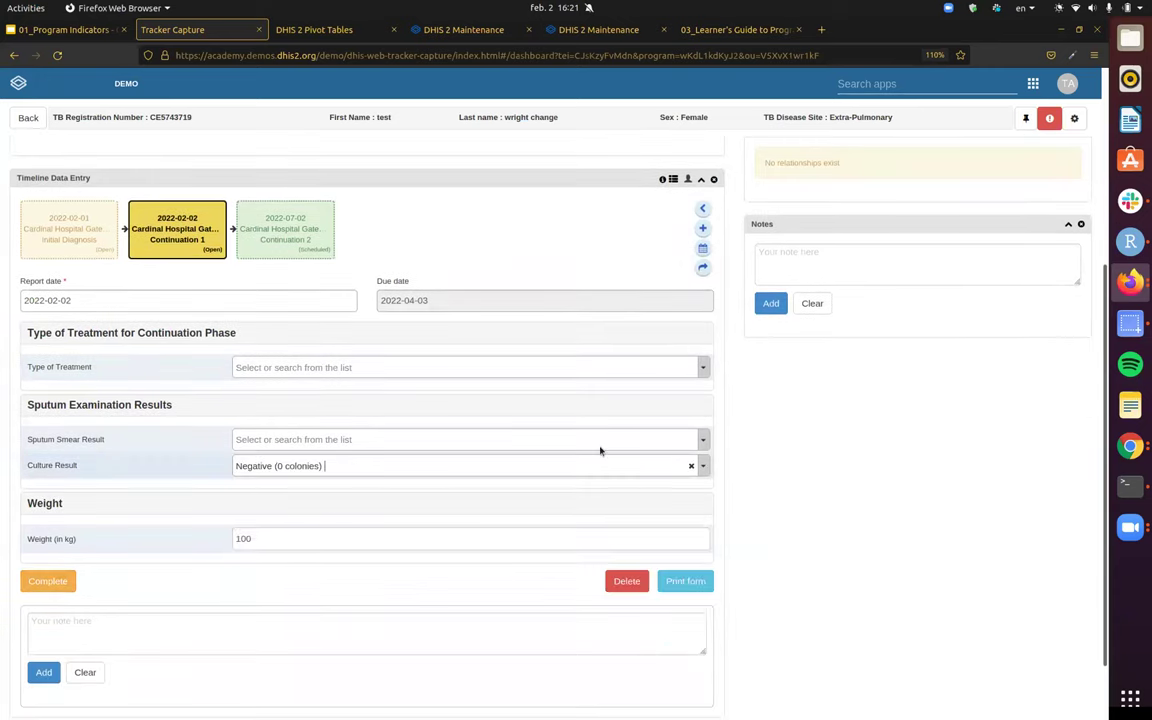
scroll(600, 450, "up", 3)
- Go to the program indicator list in Maintenance and filter the TB Treatment Card indicators by "weight"
left_click(597, 29)
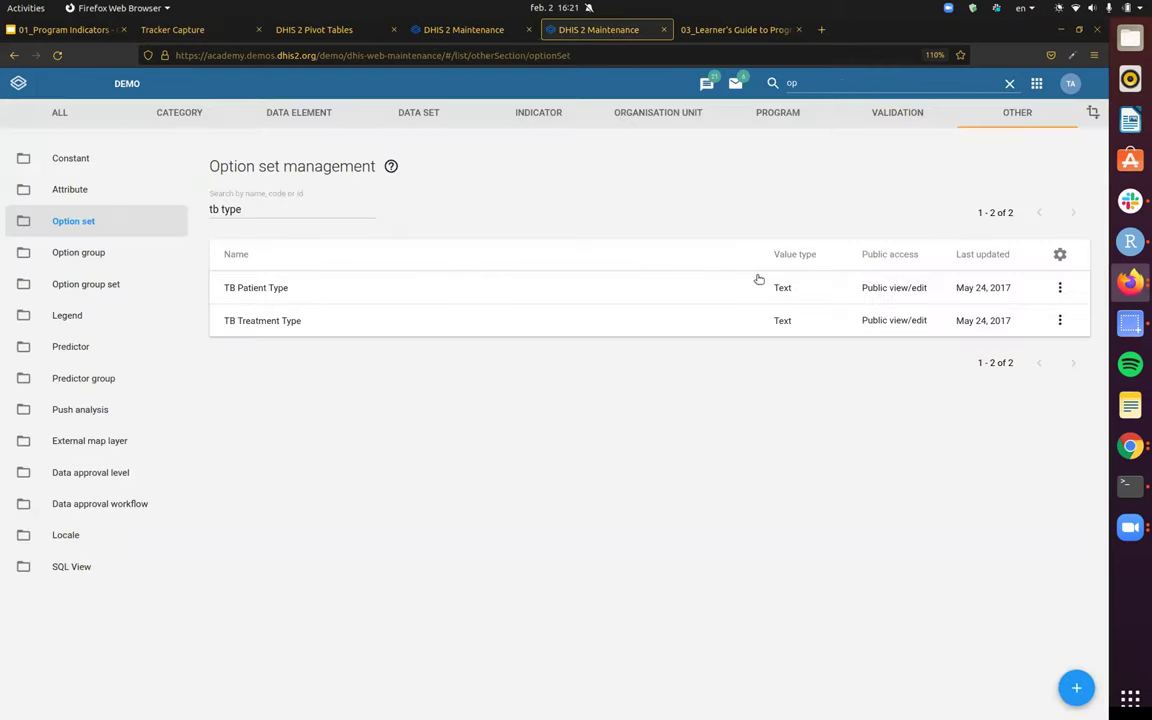
left_click(893, 80)
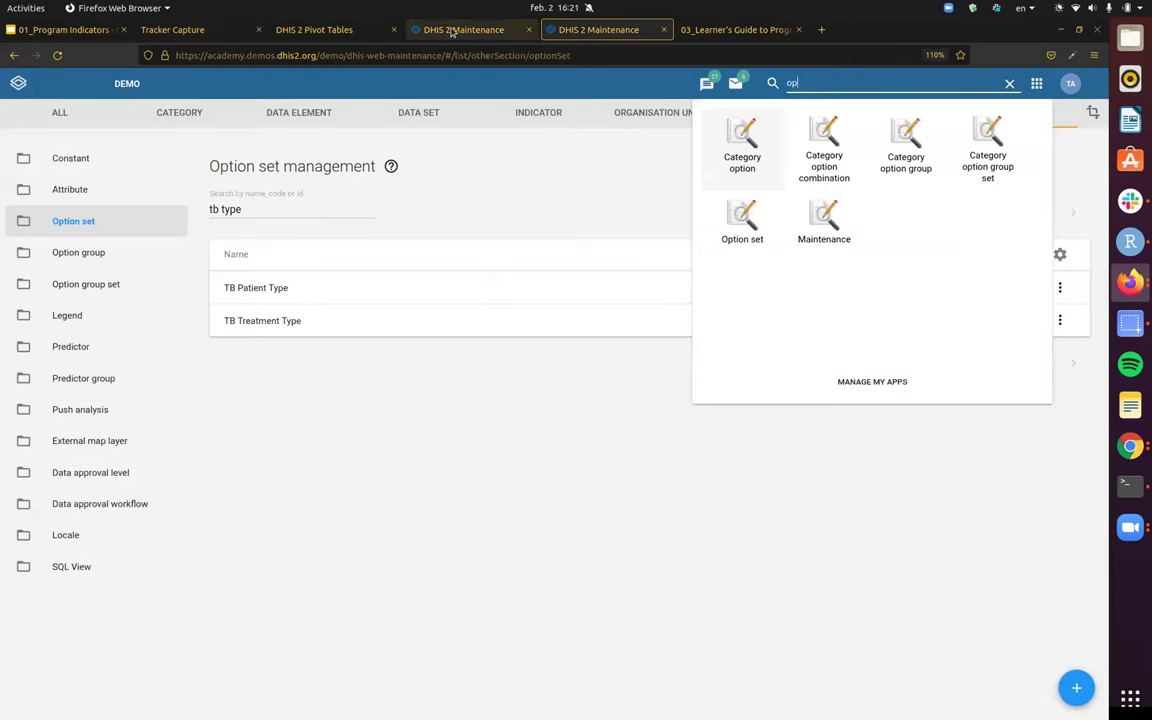
left_click(452, 31)
left_click(309, 206)
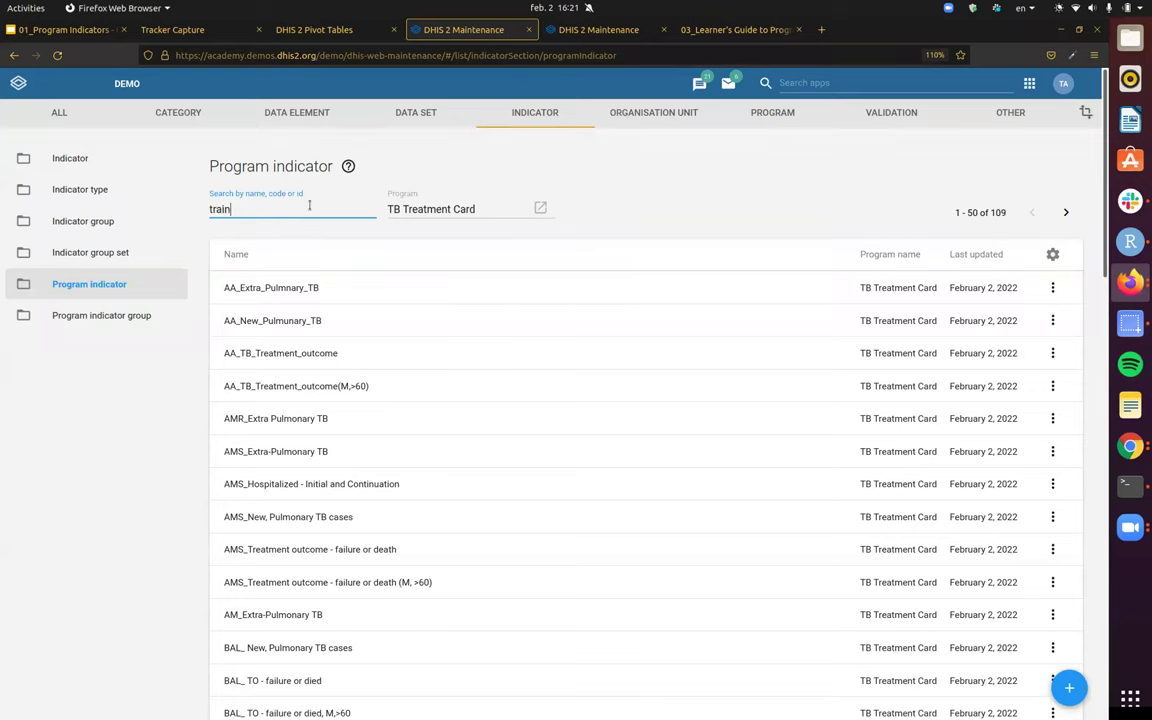
type("train")
key("BackSpace")
type("weight")
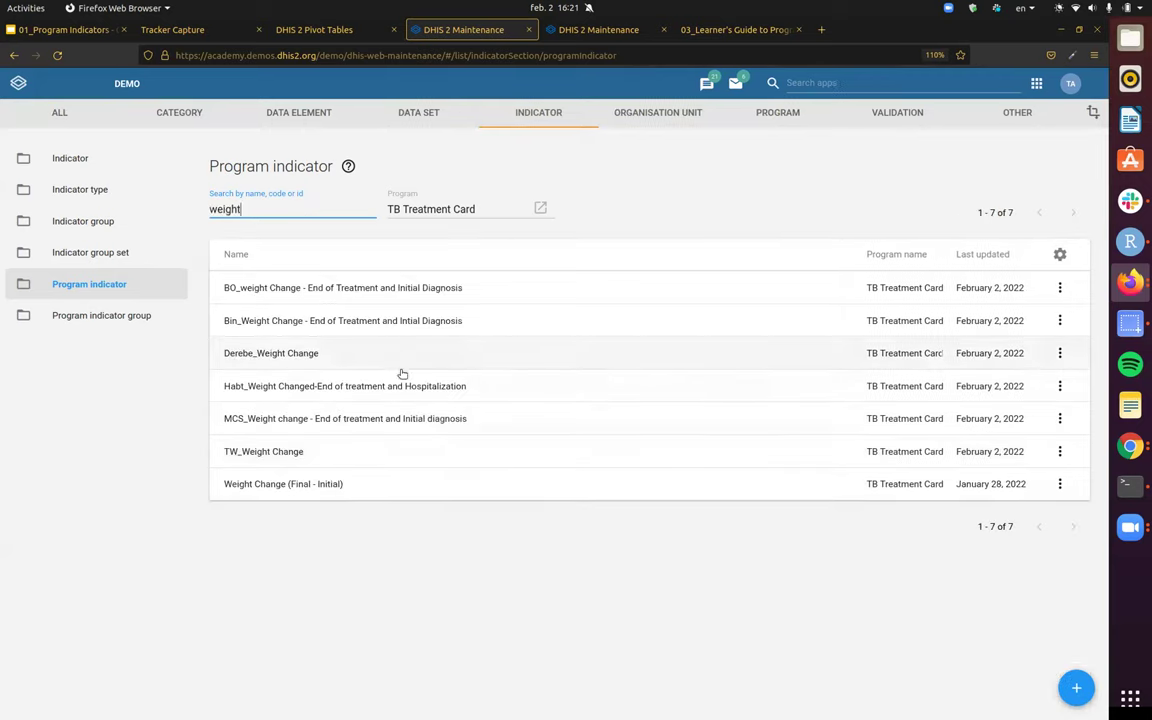
- Open the filter of the program indicator "BO_weight Change - End of Treatment and Initial Diagnosis" and review its expression
left_click(399, 289)
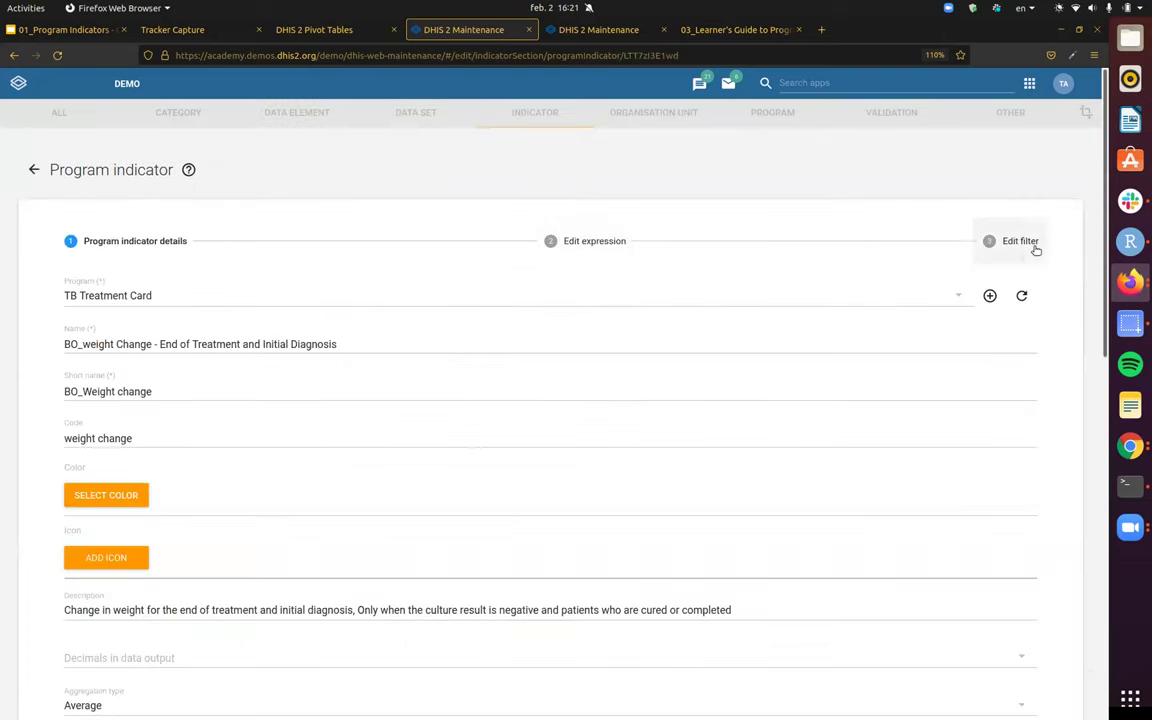
left_click(1020, 241)
scroll(360, 320, "down", 3)
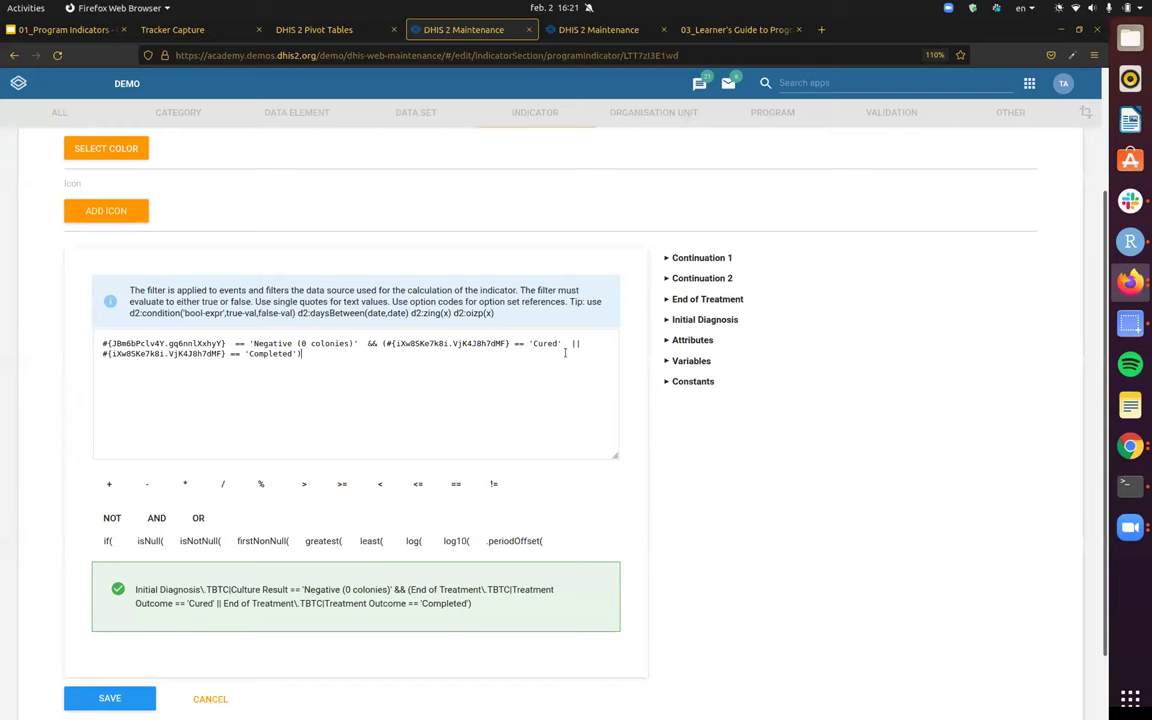
scroll(774, 421, "up", 1)
scroll(704, 233, "up", 2)
scroll(715, 468, "down", 3)
scroll(575, 528, "up", 1)
scroll(575, 528, "up", 1)
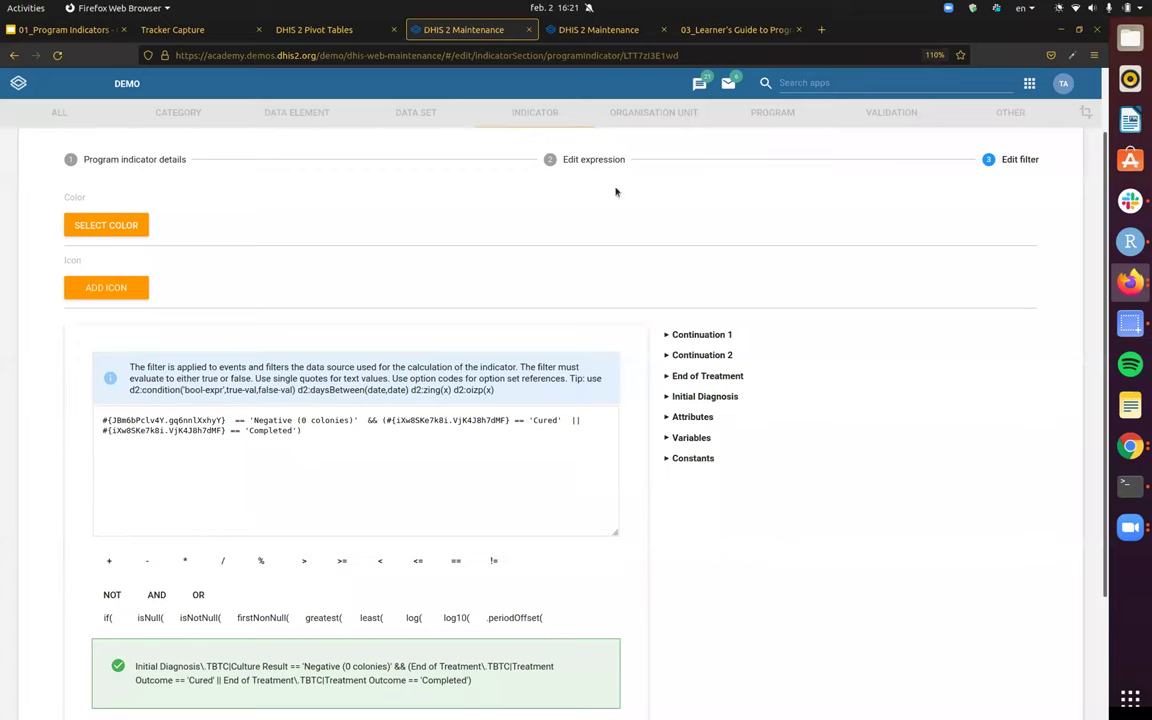
scroll(616, 192, "up", 1)
- Duplicate the program indicator's browser tab and open the option set list in the copy
right_click(487, 31)
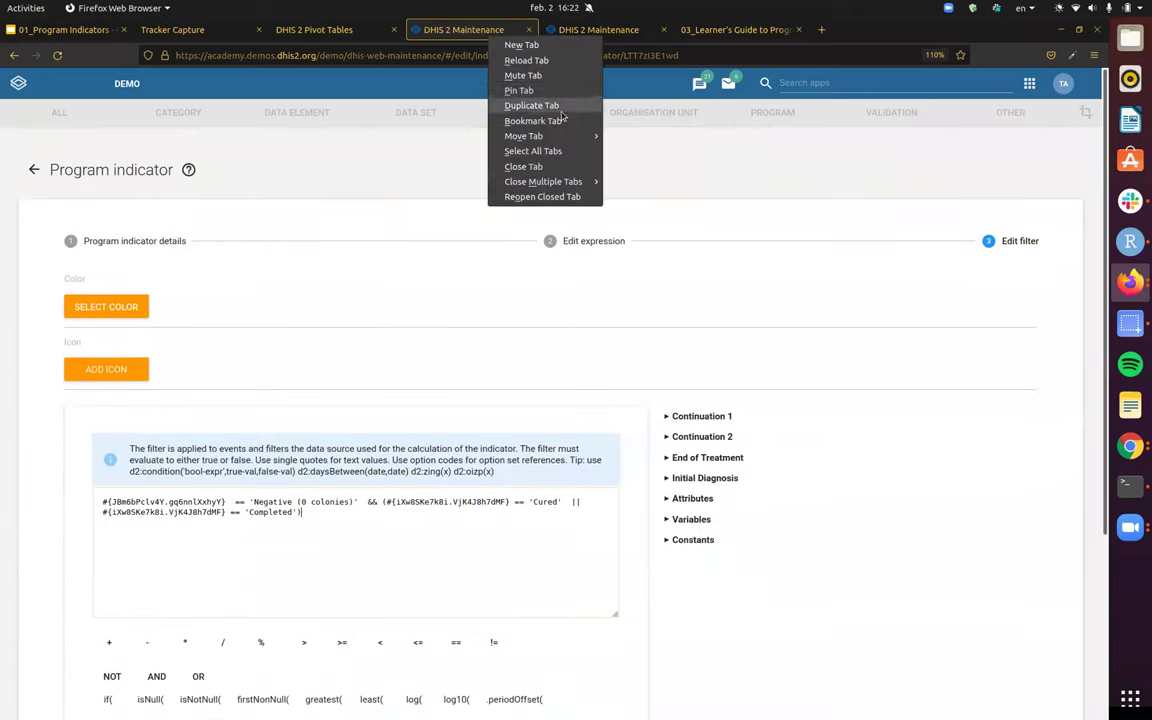
left_click(520, 102)
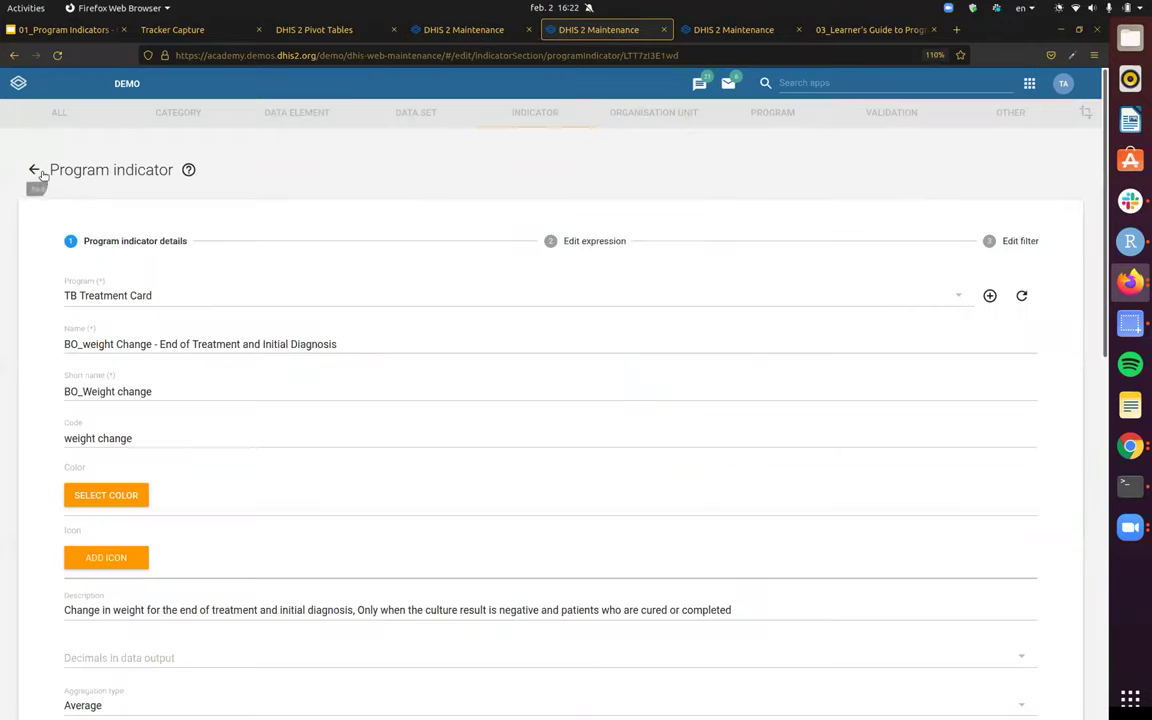
left_click(35, 171)
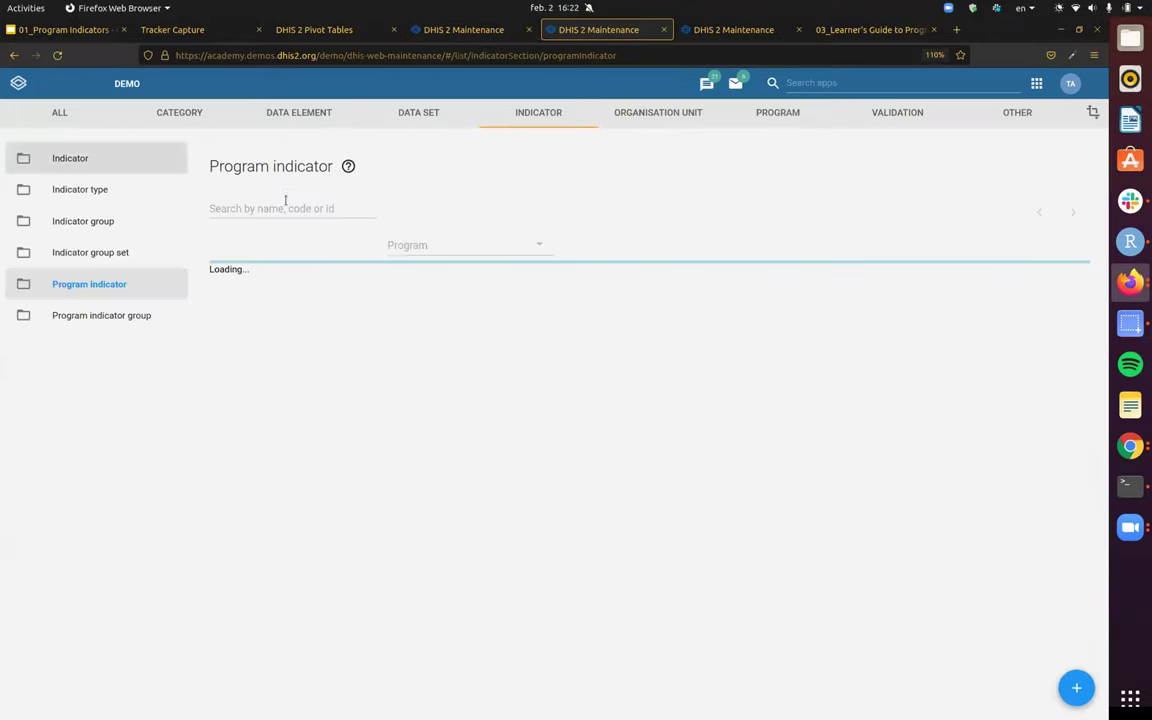
left_click(1015, 112)
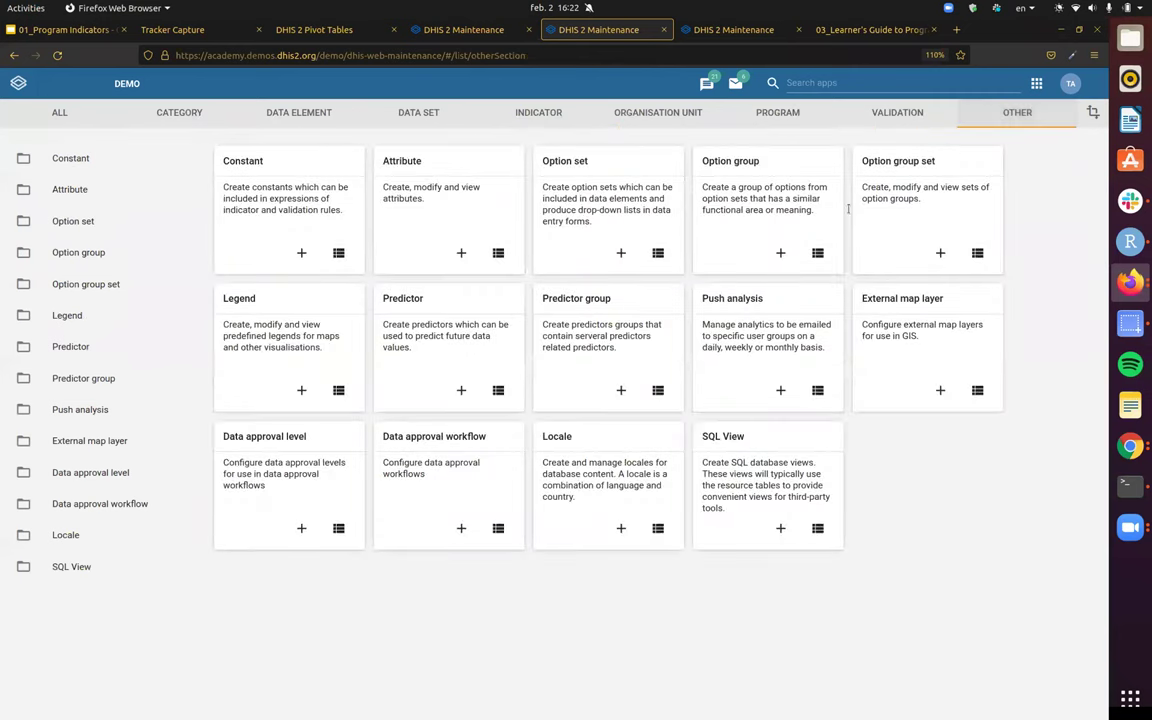
left_click(605, 157)
- Check which data element the indicator filter uses, and search the option sets for "culture result"
left_click(332, 200)
left_click(463, 29)
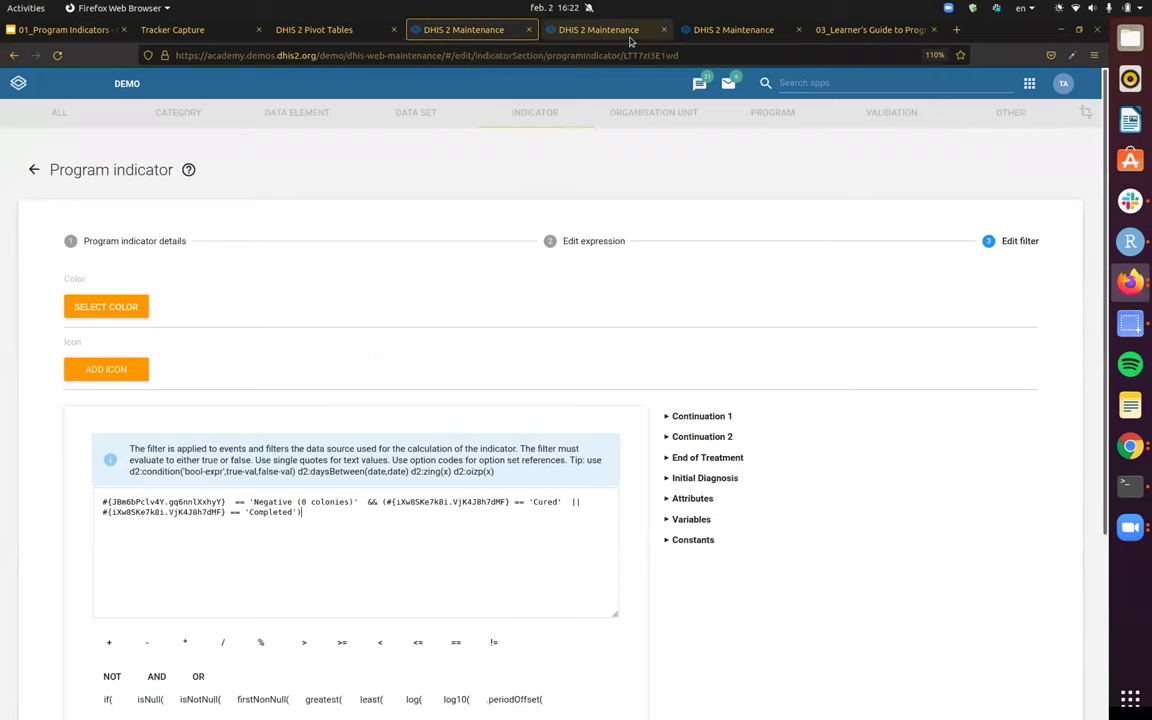
scroll(600, 150, "down", 3)
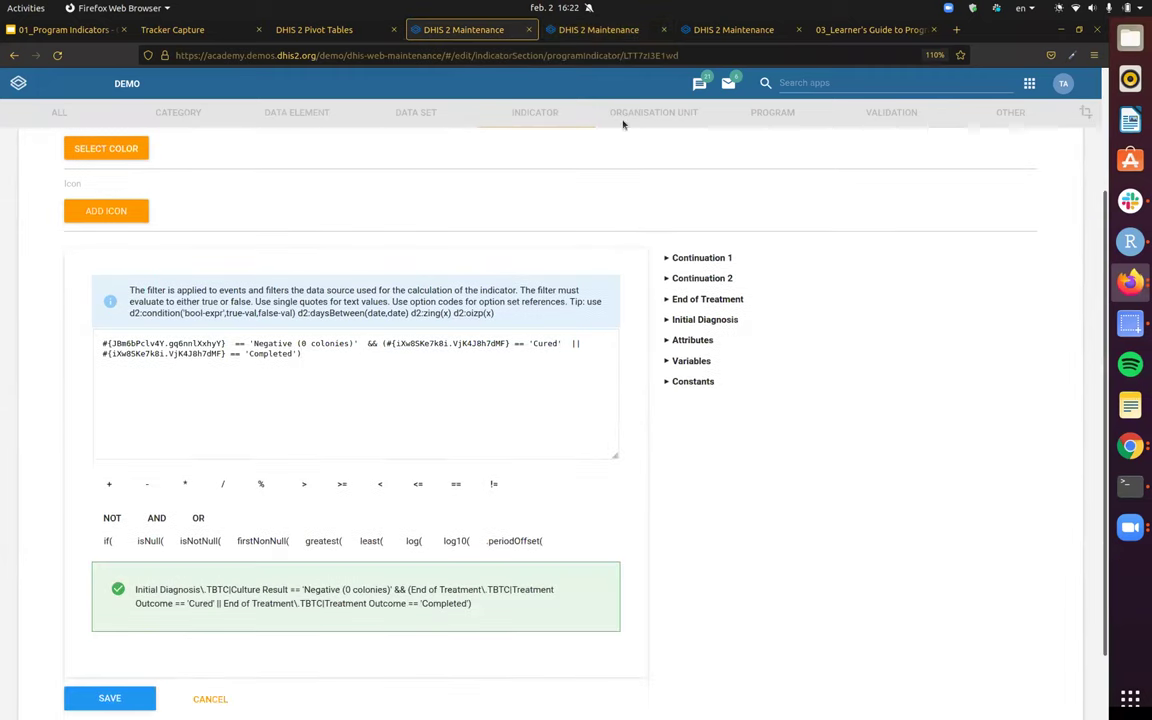
left_click(619, 32)
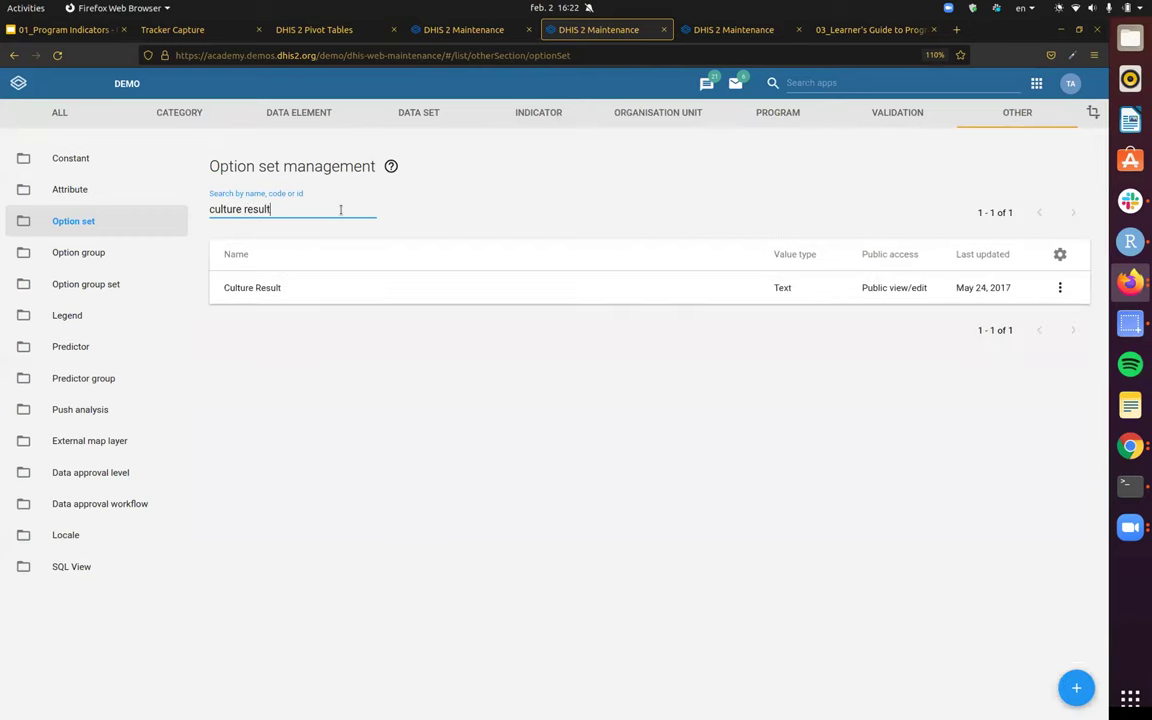
- Compare the code of the Culture Result option "Negative (0 colonies)" with the value used in the indicator's filter
left_click(369, 298)
left_click(818, 219)
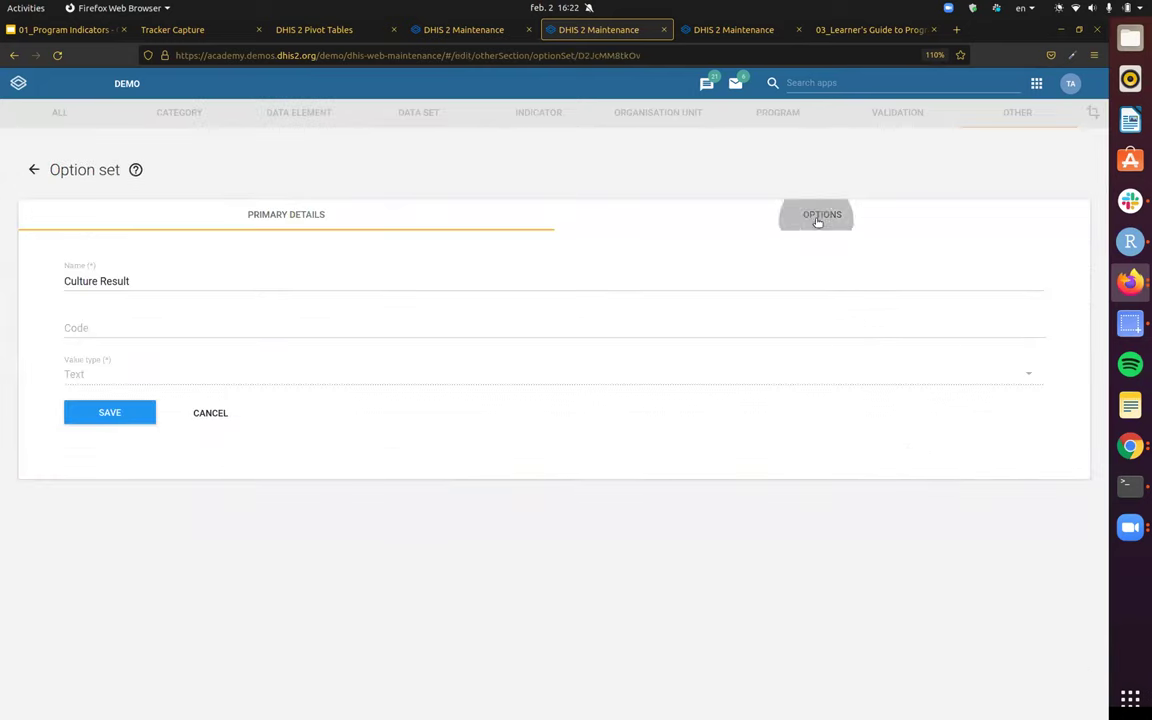
left_click_drag(144, 380, 46, 380)
left_click(46, 380)
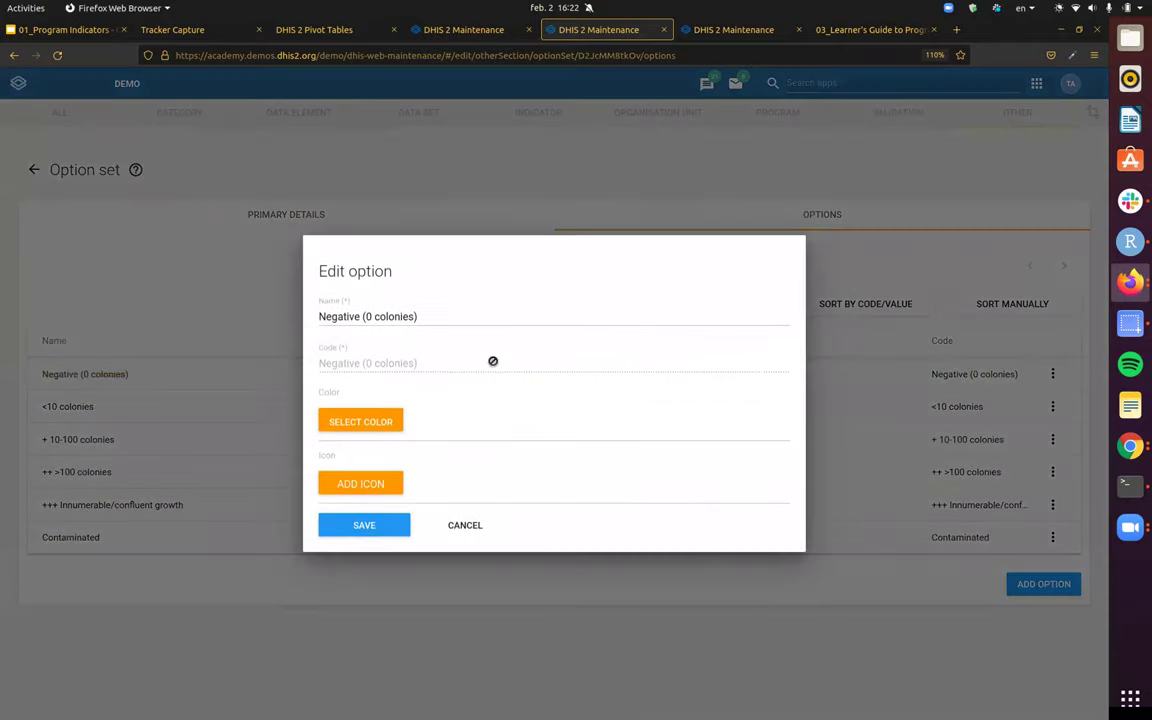
triple_click(452, 358)
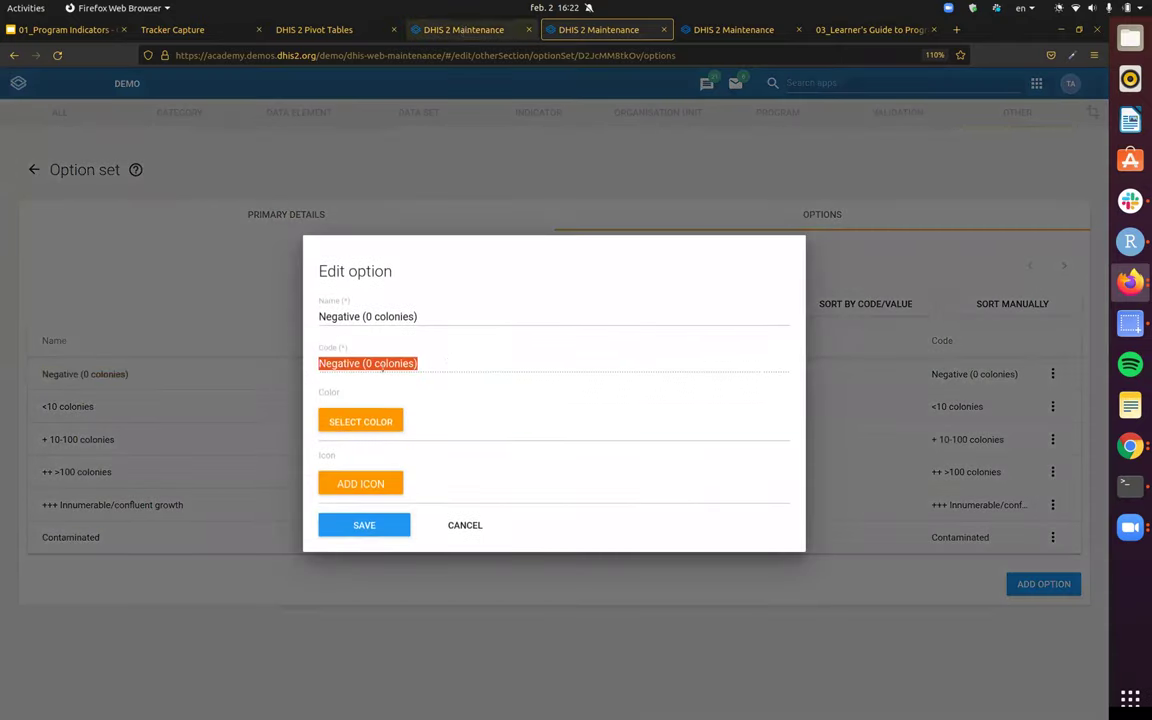
left_click(420, 28)
left_click_drag(354, 343, 254, 343)
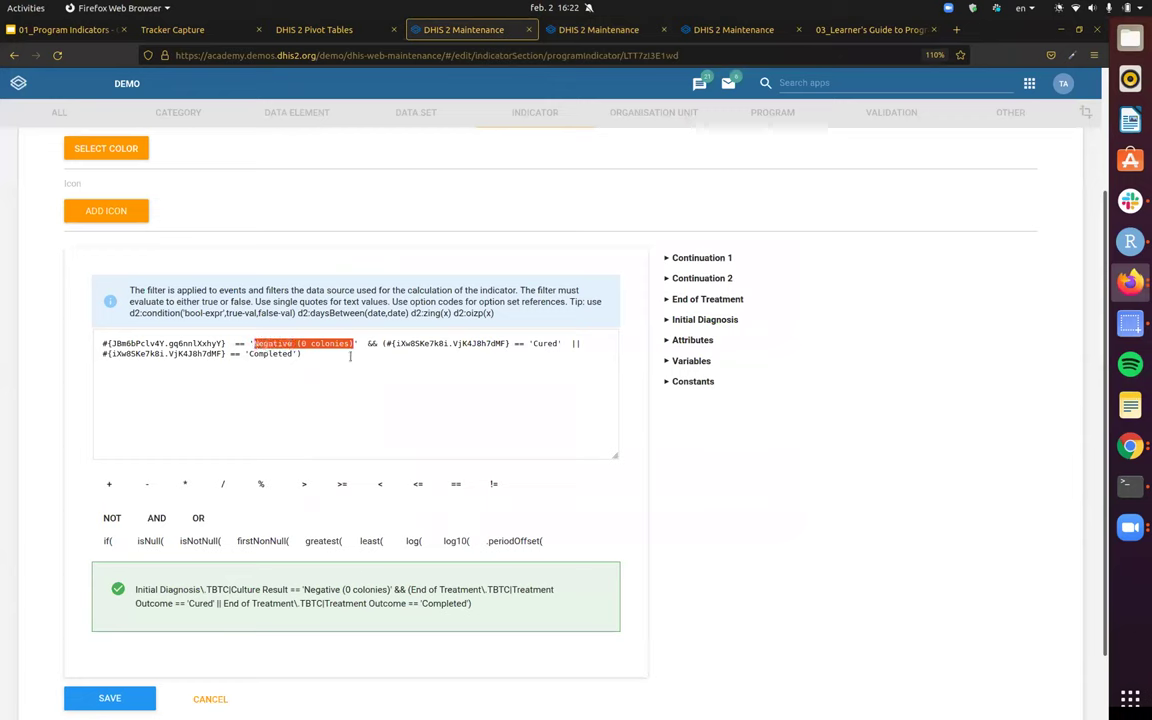
left_click(418, 363)
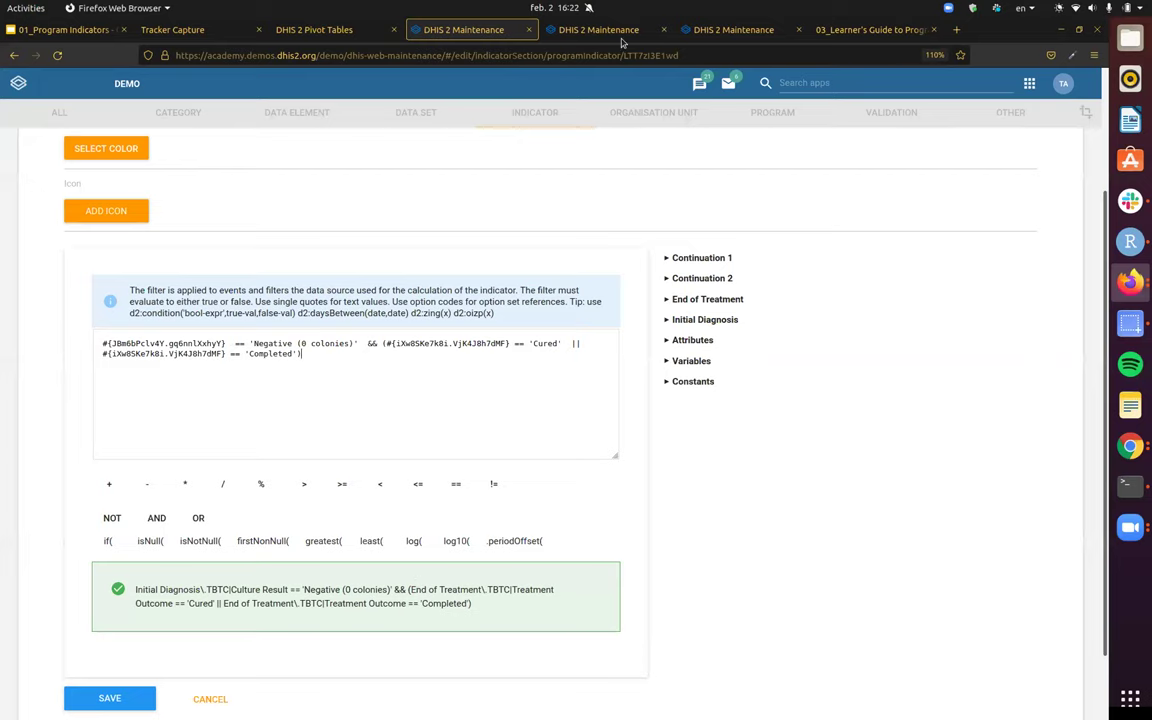
- Cancel editing the culture option, search the option sets for "outcome" and open the options of TB Treatment Outcome
left_click(560, 36)
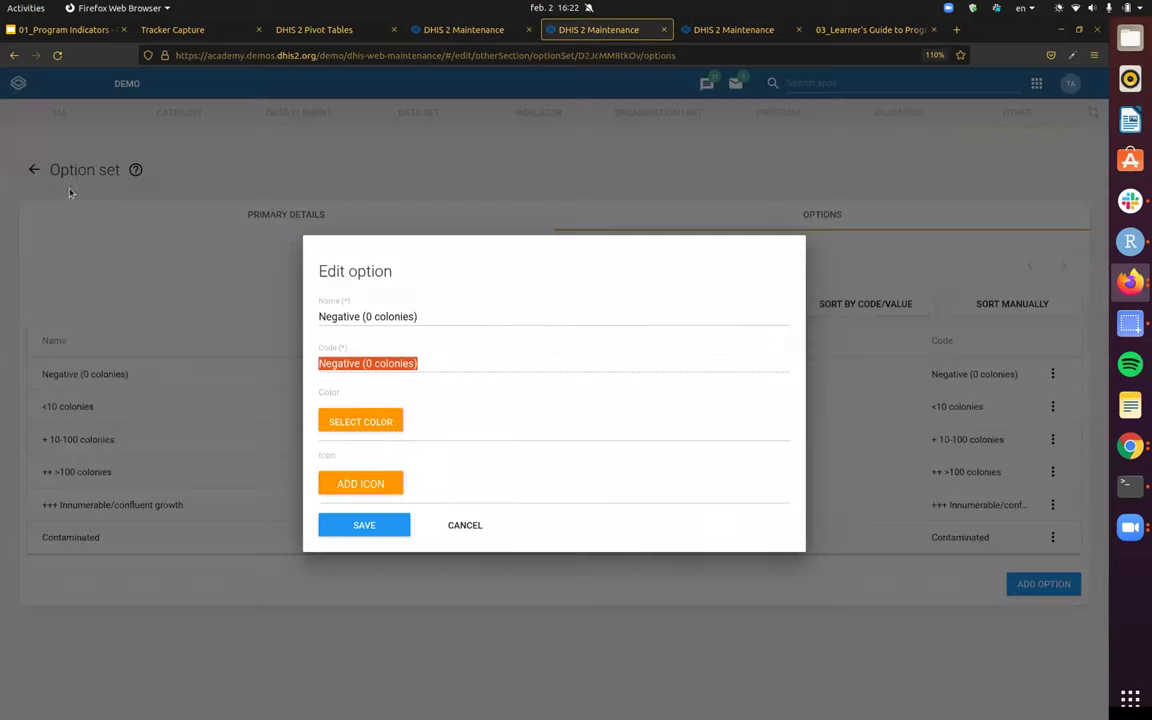
left_click(464, 523)
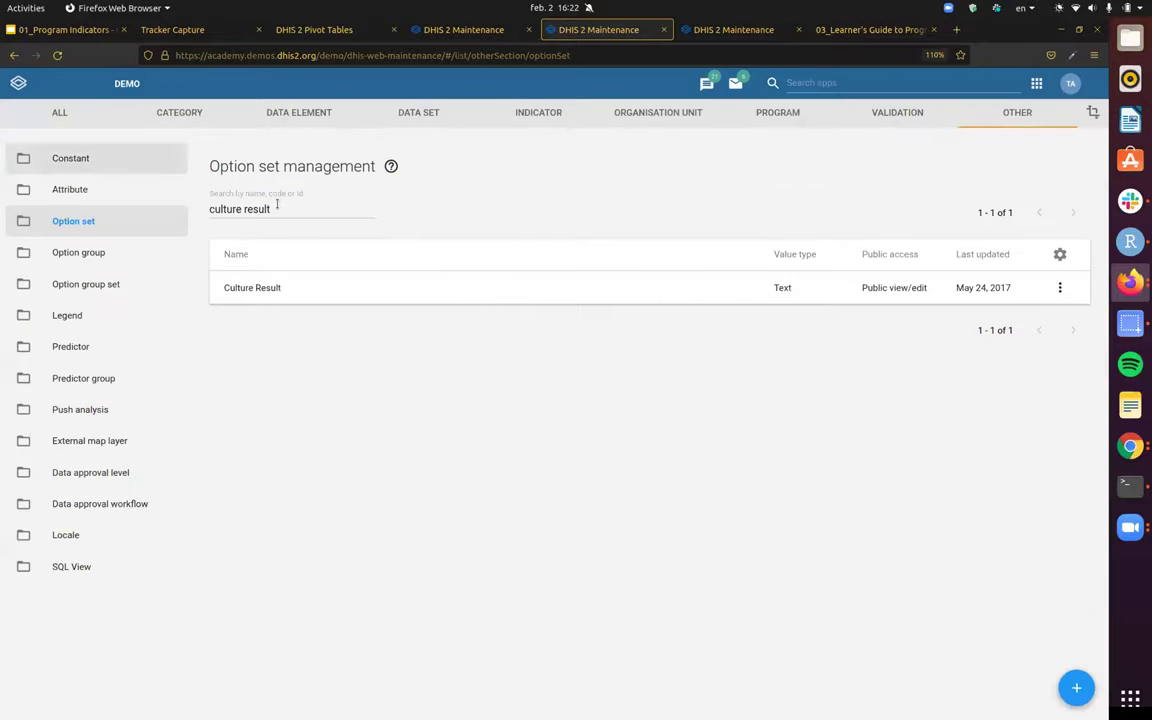
triple_click(277, 207)
type("outcome")
left_click(804, 353)
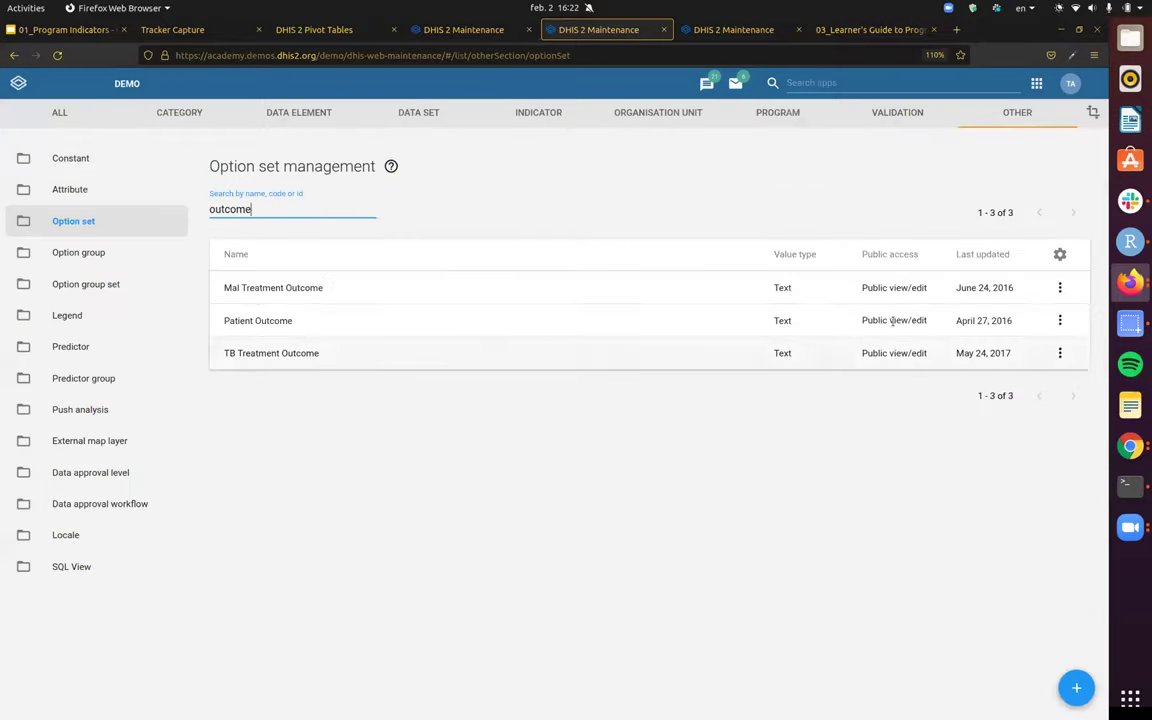
left_click(869, 222)
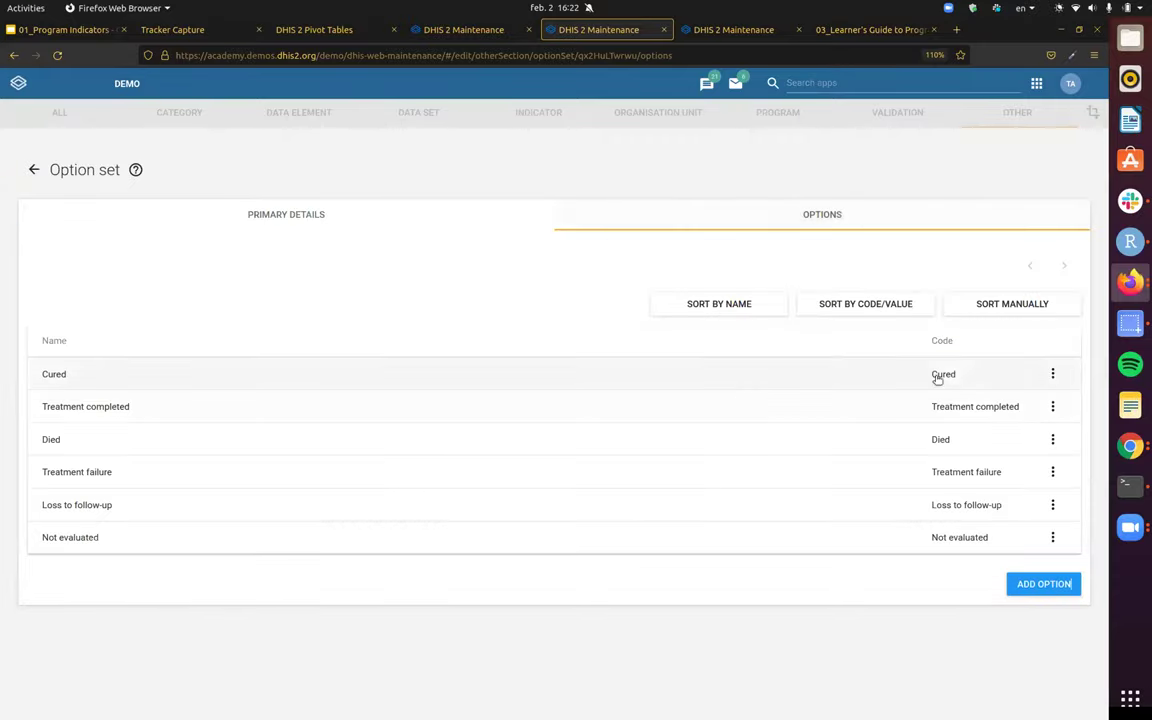
- Replace 'Completed' in the indicator's filter with the copied option code 'Treatment completed' and save the indicator
left_click_drag(1018, 405, 929, 408)
key("ctrl+c")
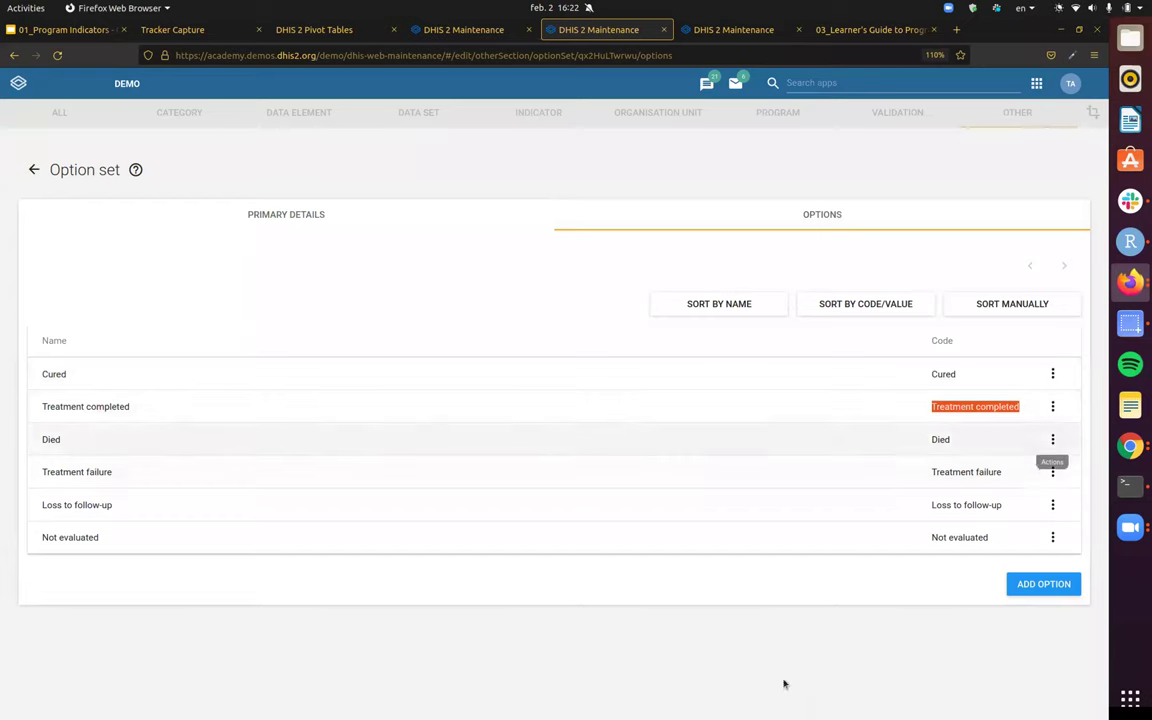
left_click(467, 113)
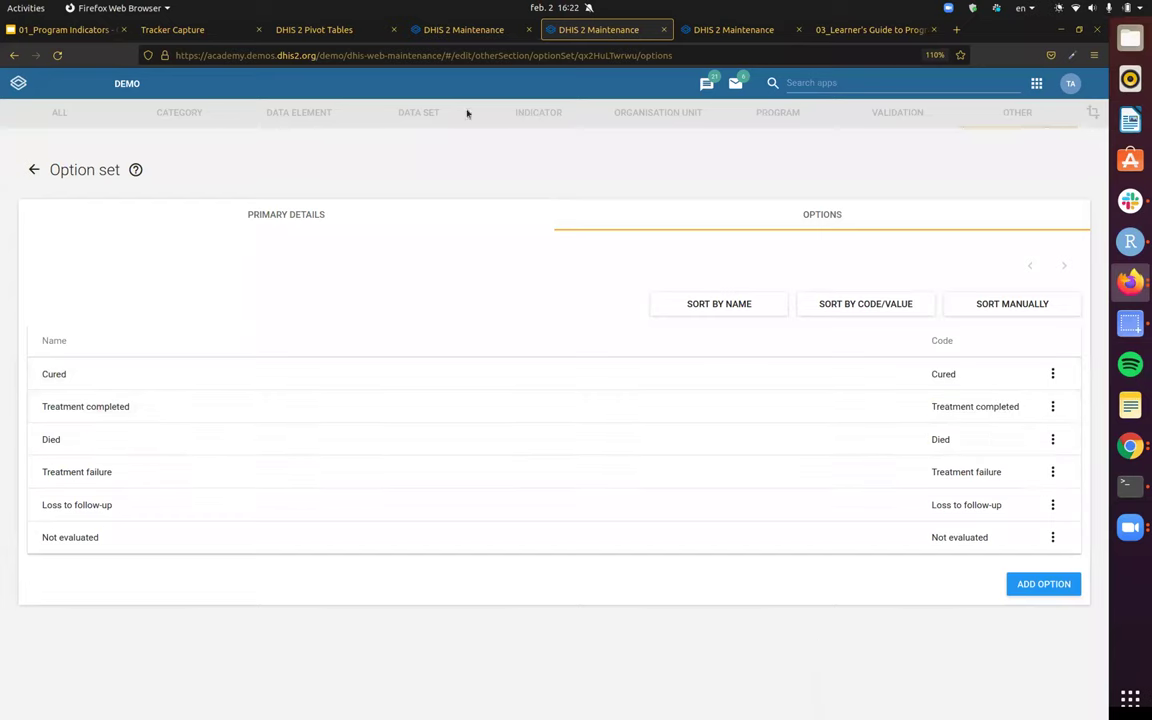
left_click(485, 30)
key("ctrl+v")
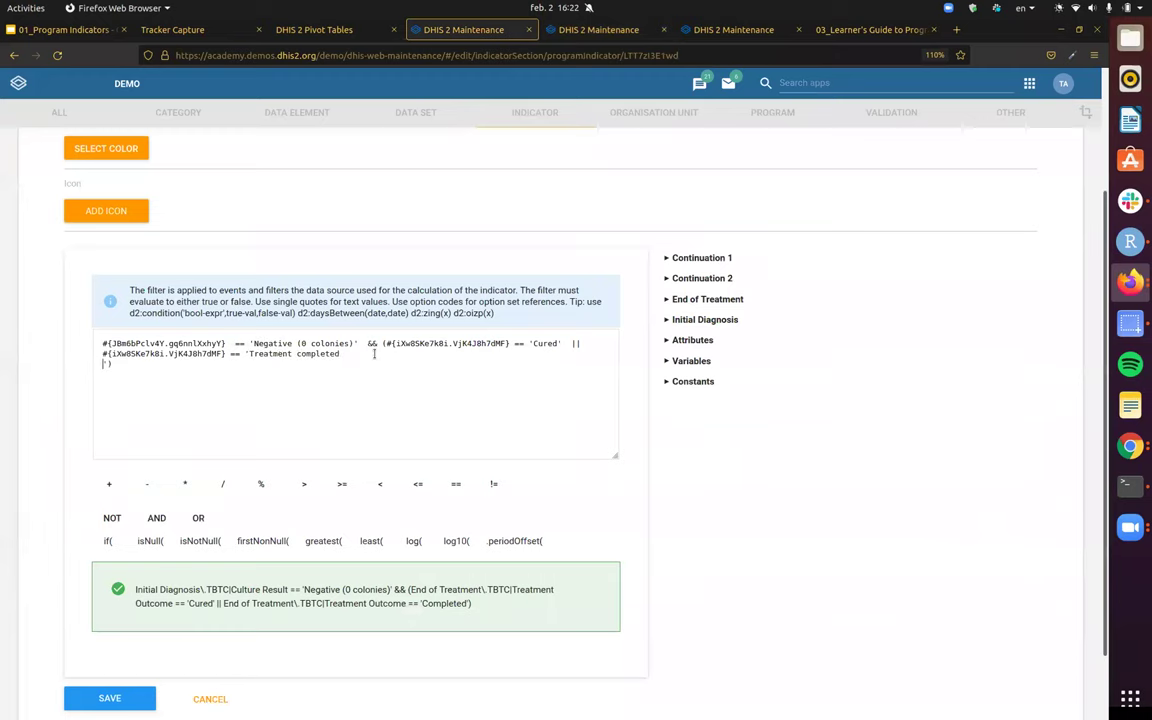
key("BackSpace")
left_click(93, 696)
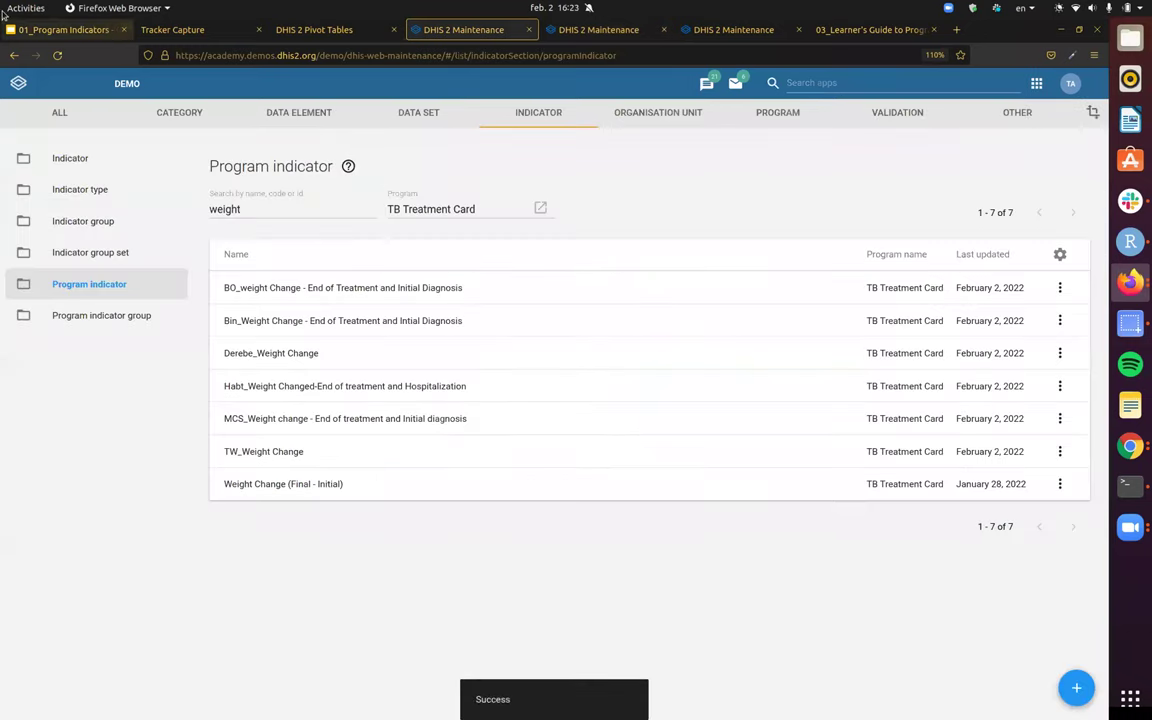
- Return to the Tracker Capture patient dashboard and open the Cache Cleaner app by searching for "cache"
left_click(180, 30)
scroll(926, 169, "up", 5)
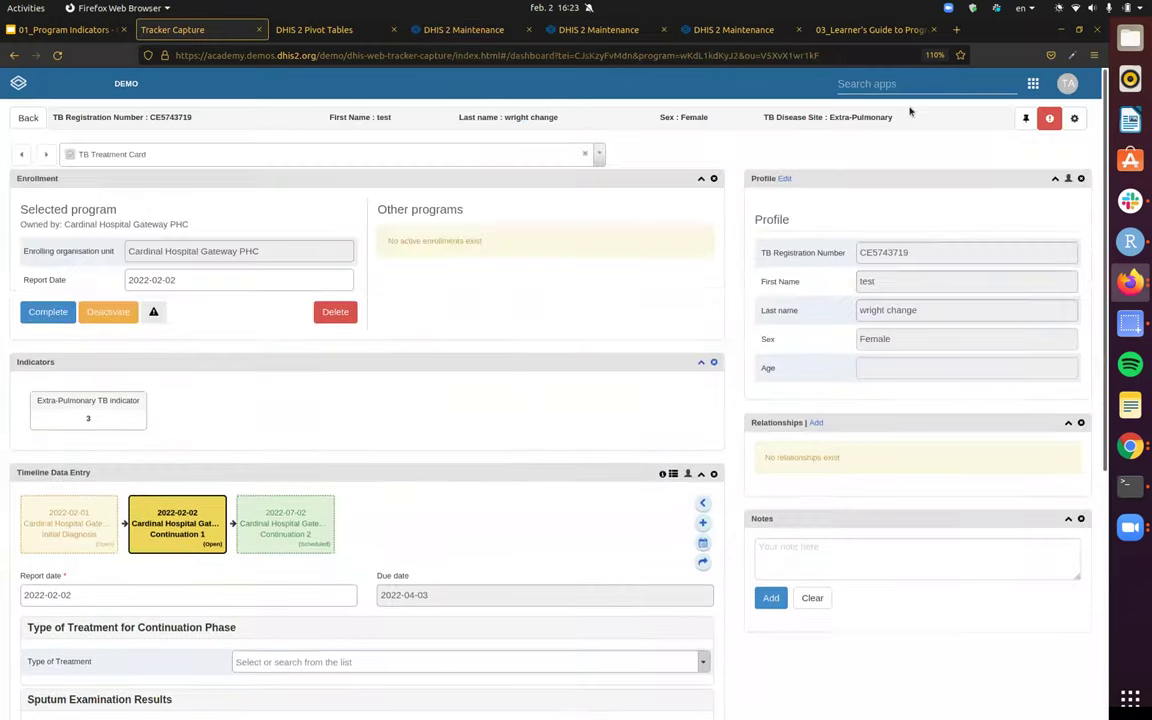
left_click(866, 83)
type("cache")
key("Return")
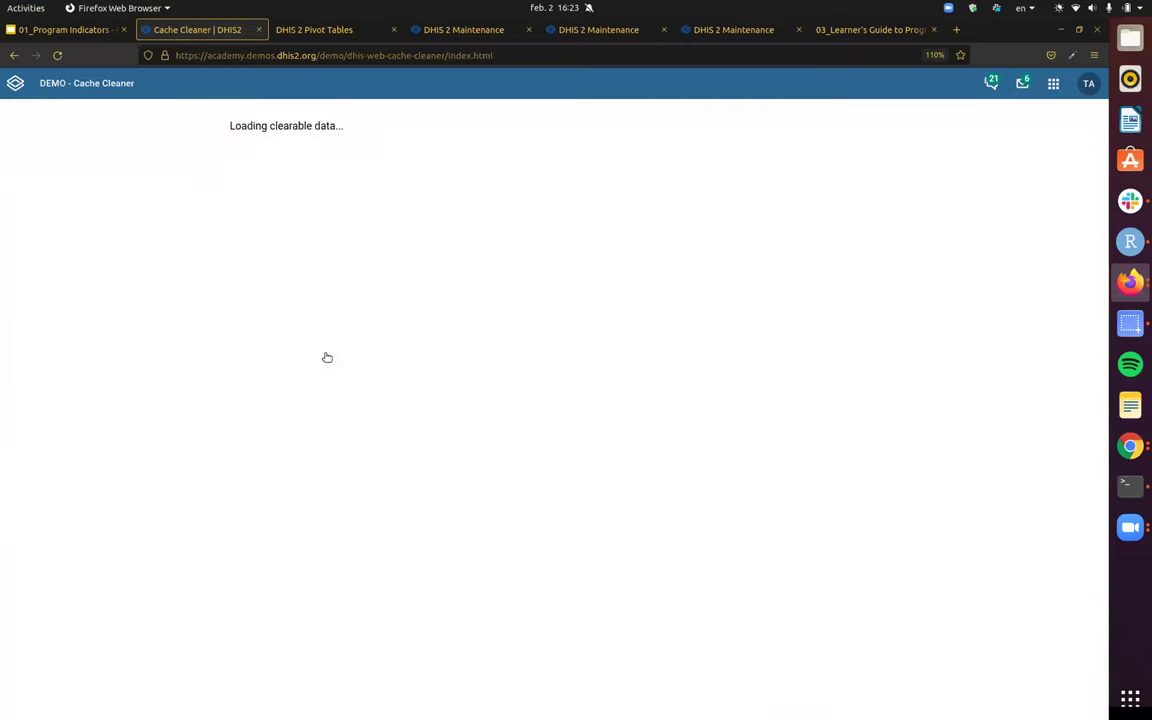
- Clear the cached data in Cache Cleaner and switch back to the Tracker Capture app
key("Tab")
key("Return")
left_click(326, 584)
left_click(1053, 85)
left_click(764, 250)
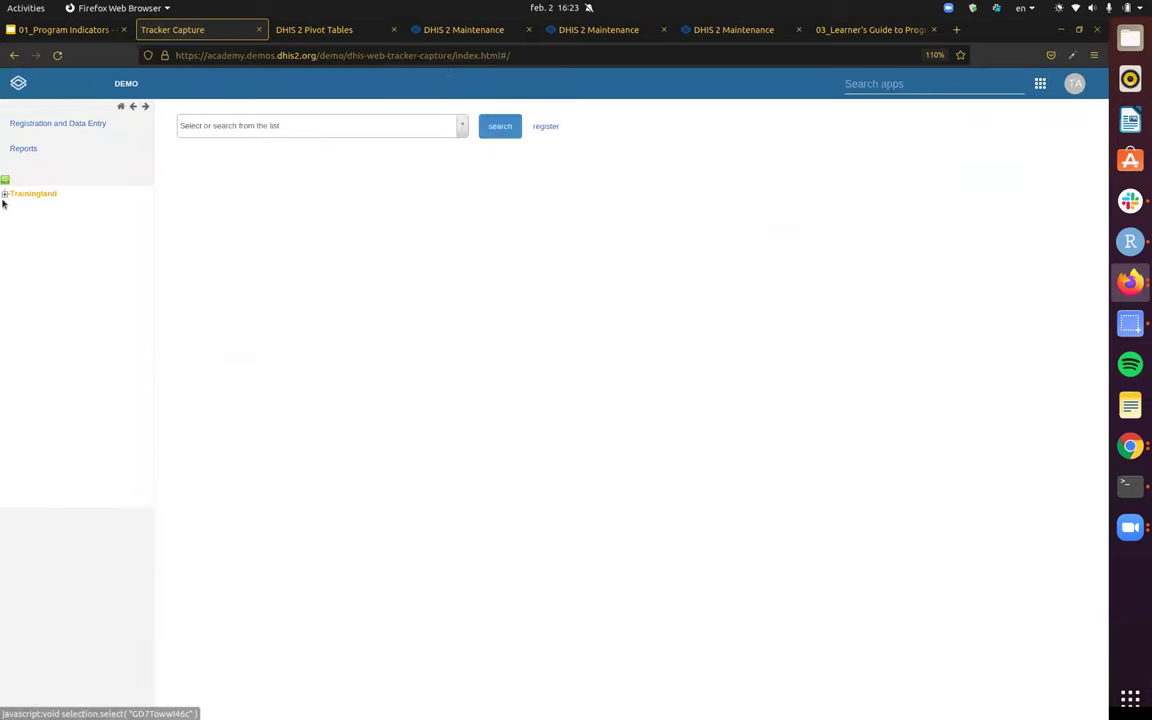
- Select the Cardinal Hospital Gateway PHC organisation unit under Bird District and list the patients of the TB Treatment Card program
left_click(5, 194)
left_click(14, 205)
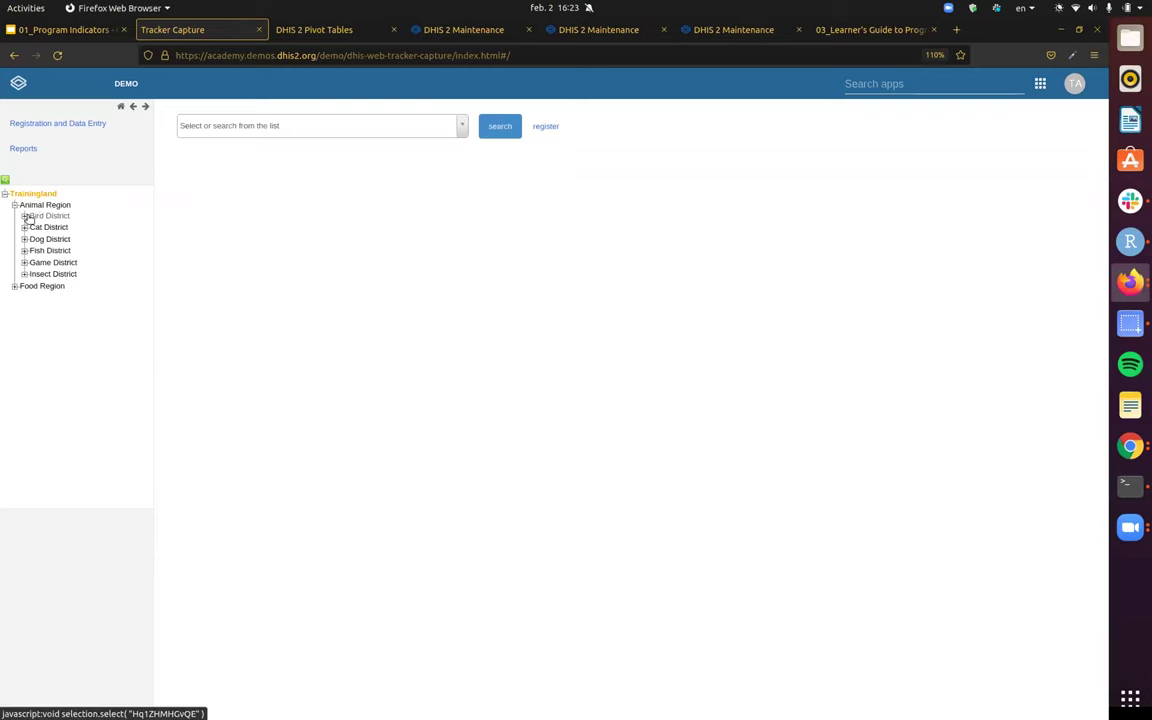
left_click(24, 216)
left_click(95, 227)
left_click(362, 125)
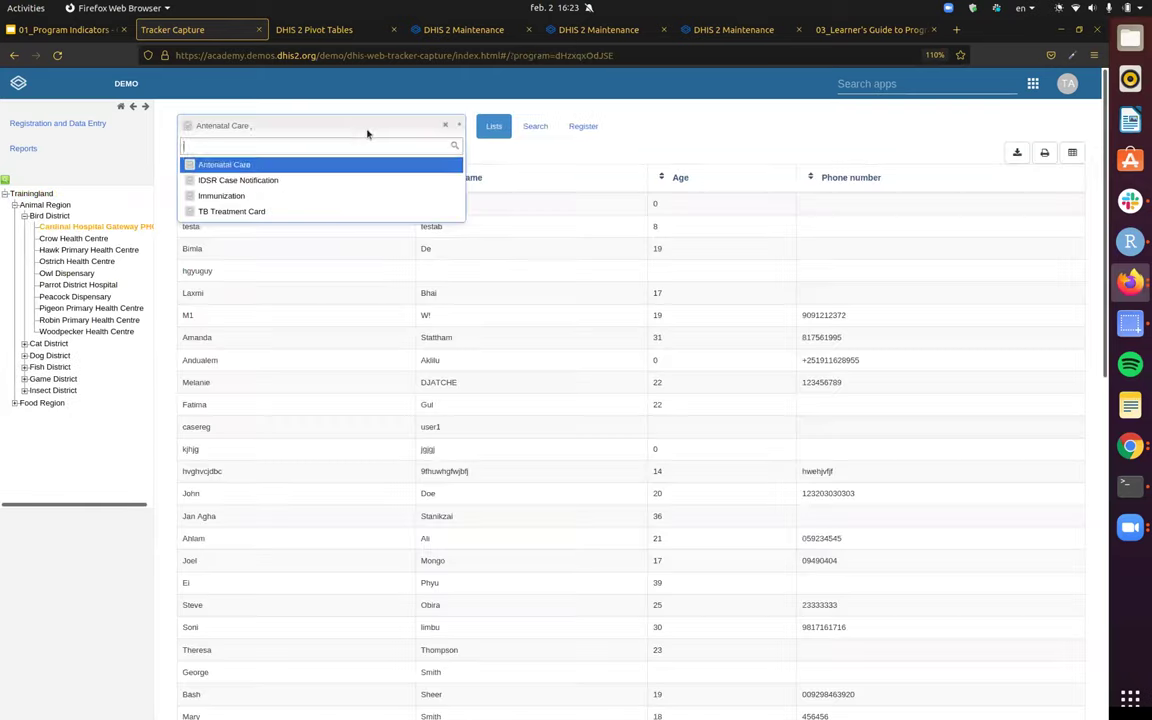
left_click(372, 212)
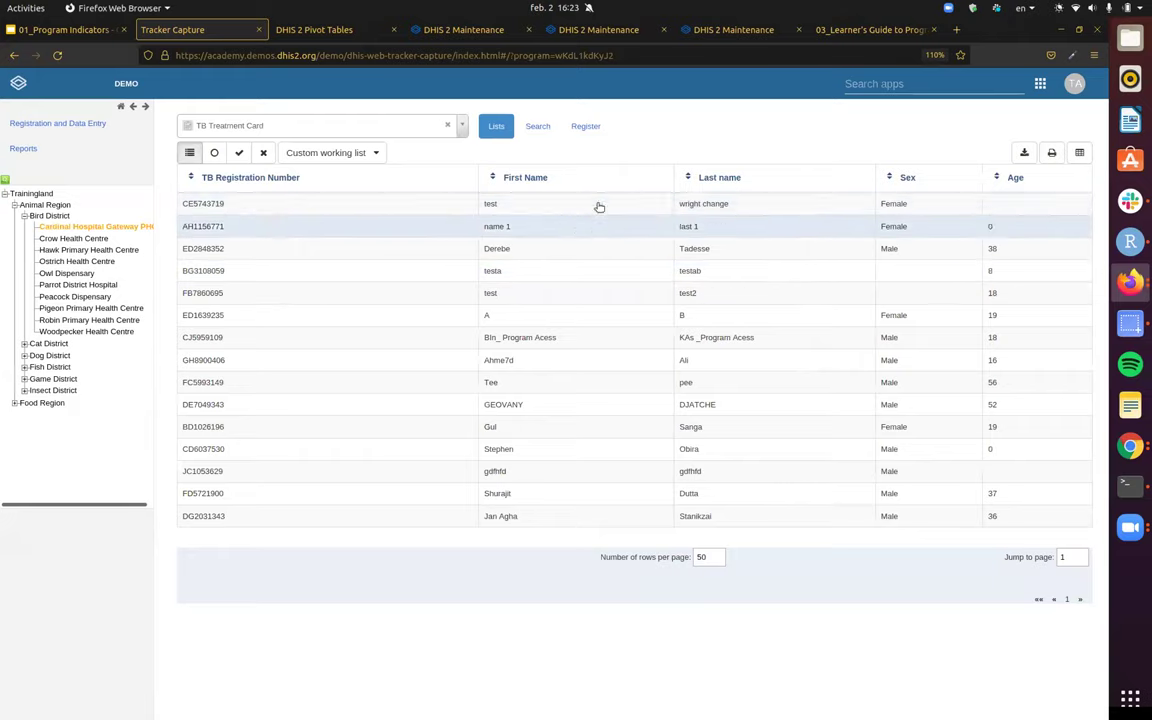
- Open the weight change test patient's dashboard and review the data in the Initial Diagnosis and Continuation 1 stages
left_click(599, 206)
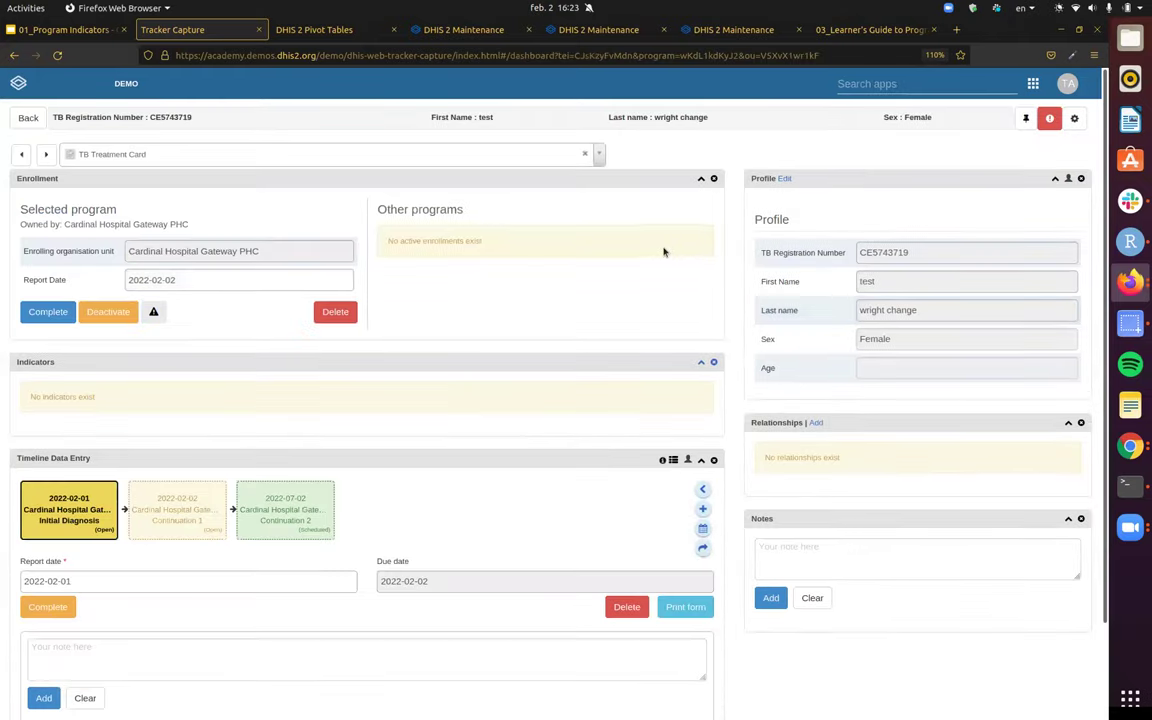
scroll(252, 219, "down", 5)
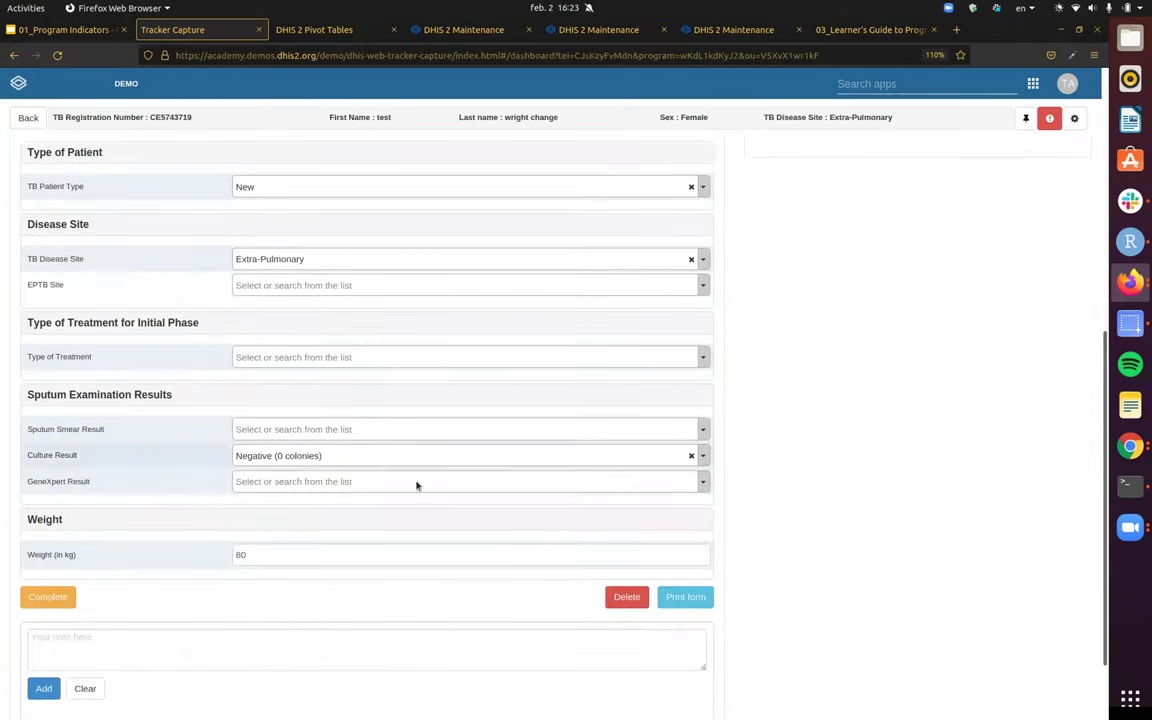
scroll(272, 528, "up", 3)
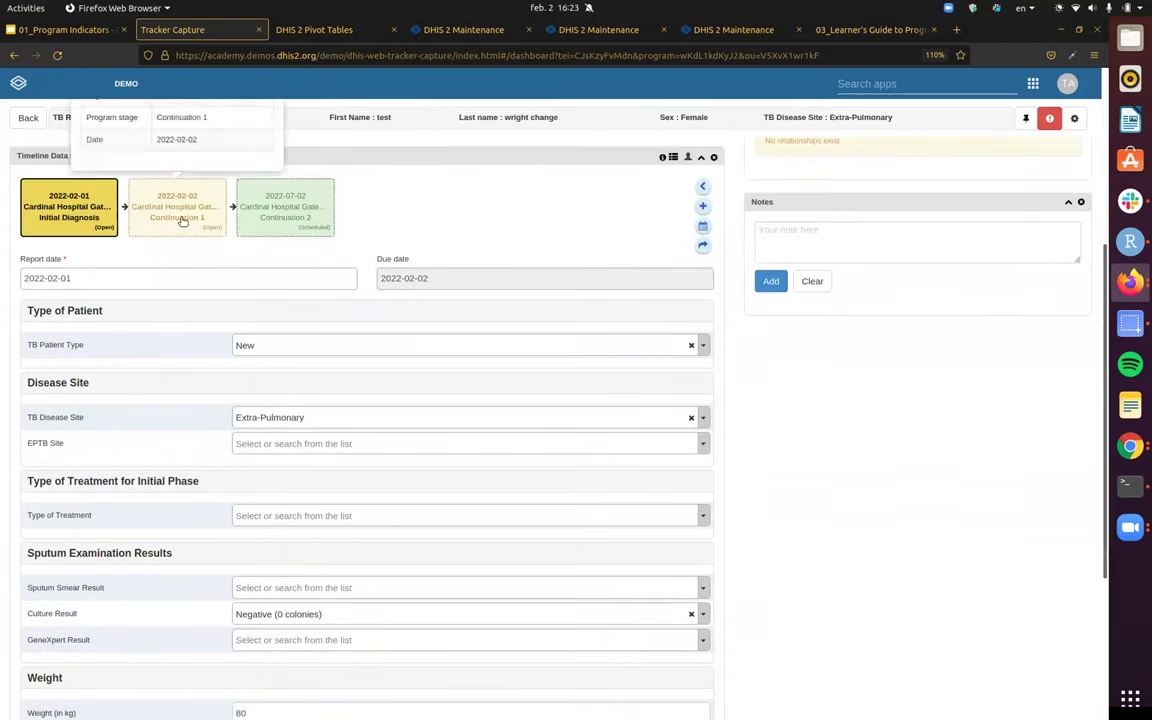
left_click(207, 216)
scroll(350, 288, "down", 3)
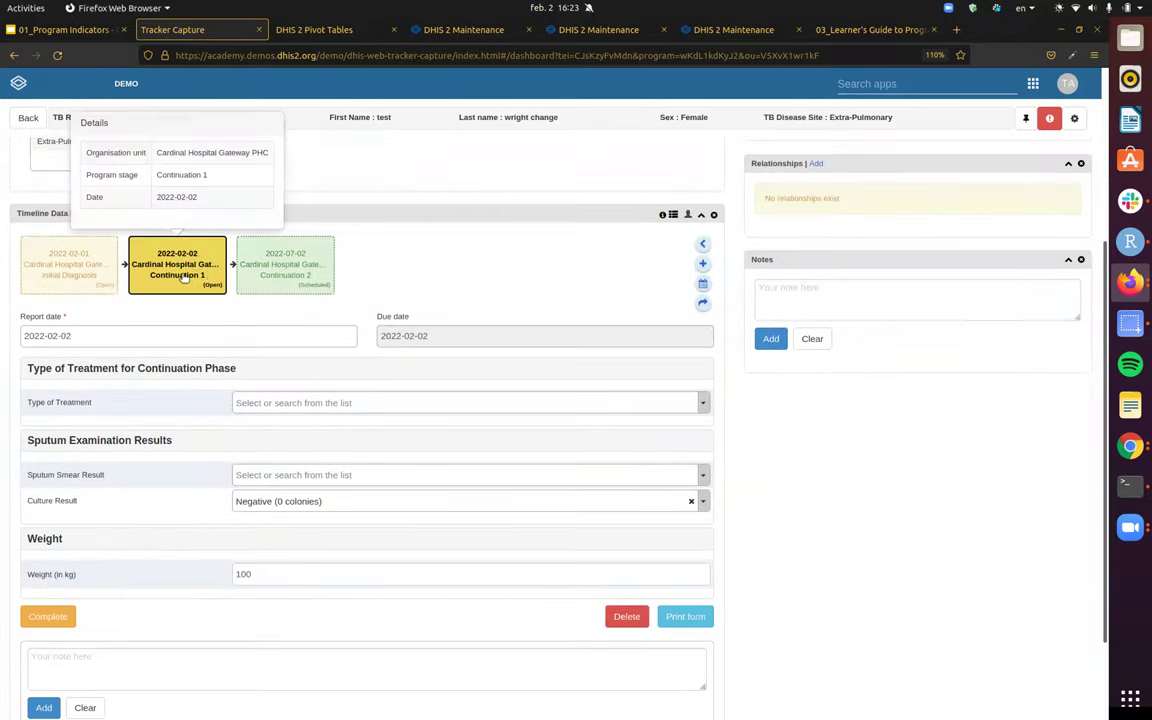
- Add an End of Treatment event with report date 2022-02-02, a weight of 100 kg and the treatment outcome Cured
left_click(707, 263)
left_click(873, 279)
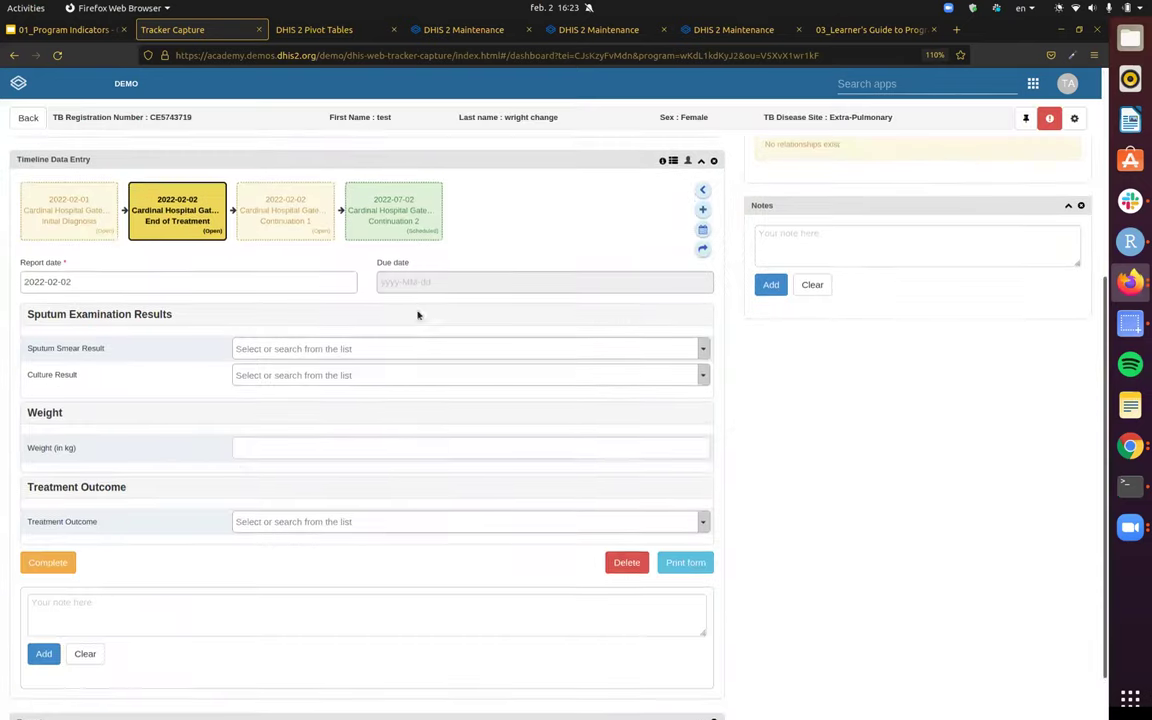
left_click(399, 440)
type("100")
key("Tab")
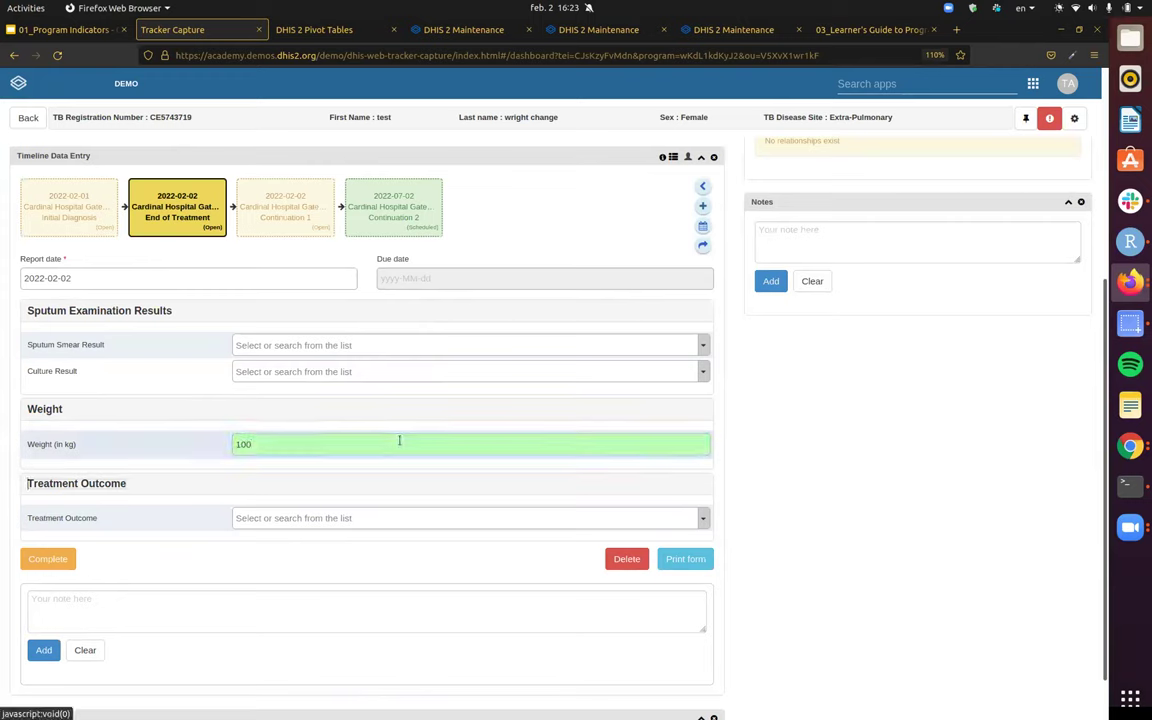
left_click(465, 518)
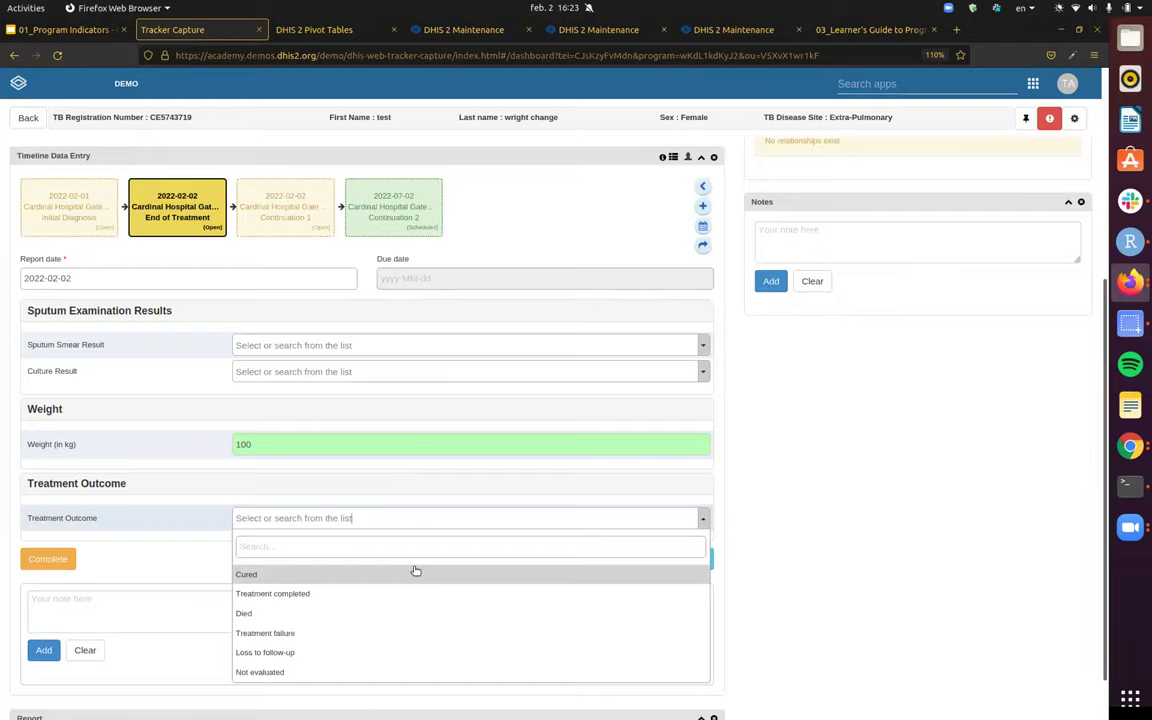
left_click(417, 571)
scroll(673, 423, "up", 3)
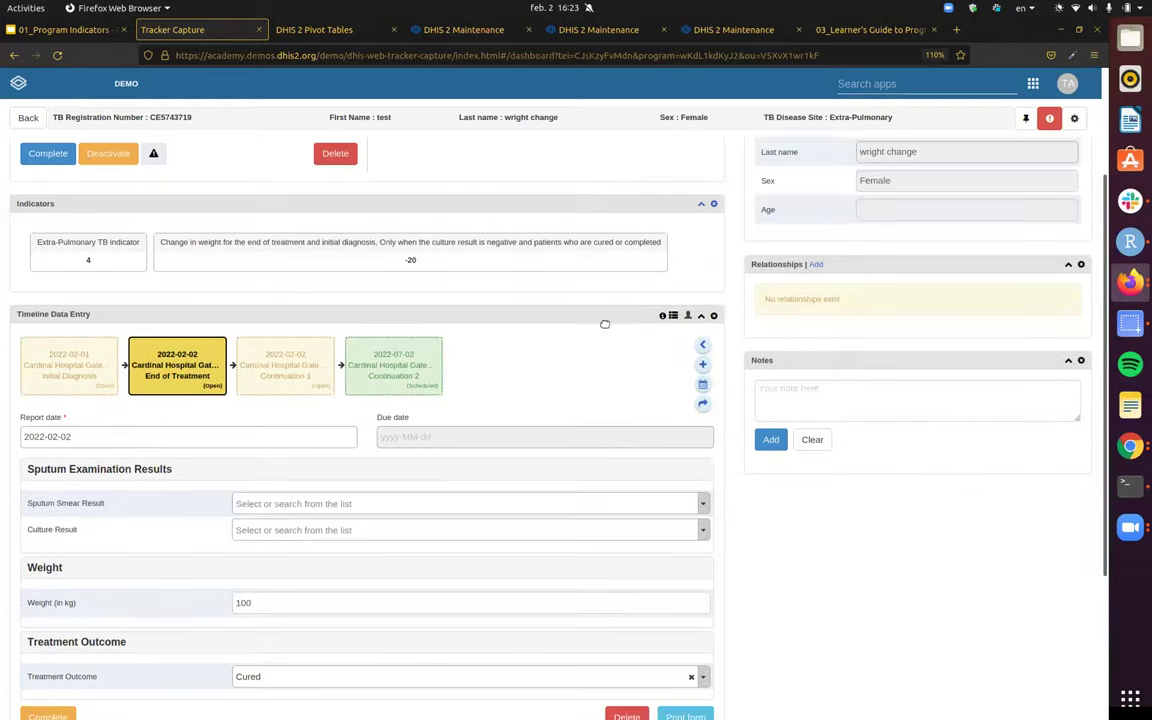
- Set the weight in the End of Treatment event to 101 kg
scroll(606, 363, "down", 1)
double_click(313, 530)
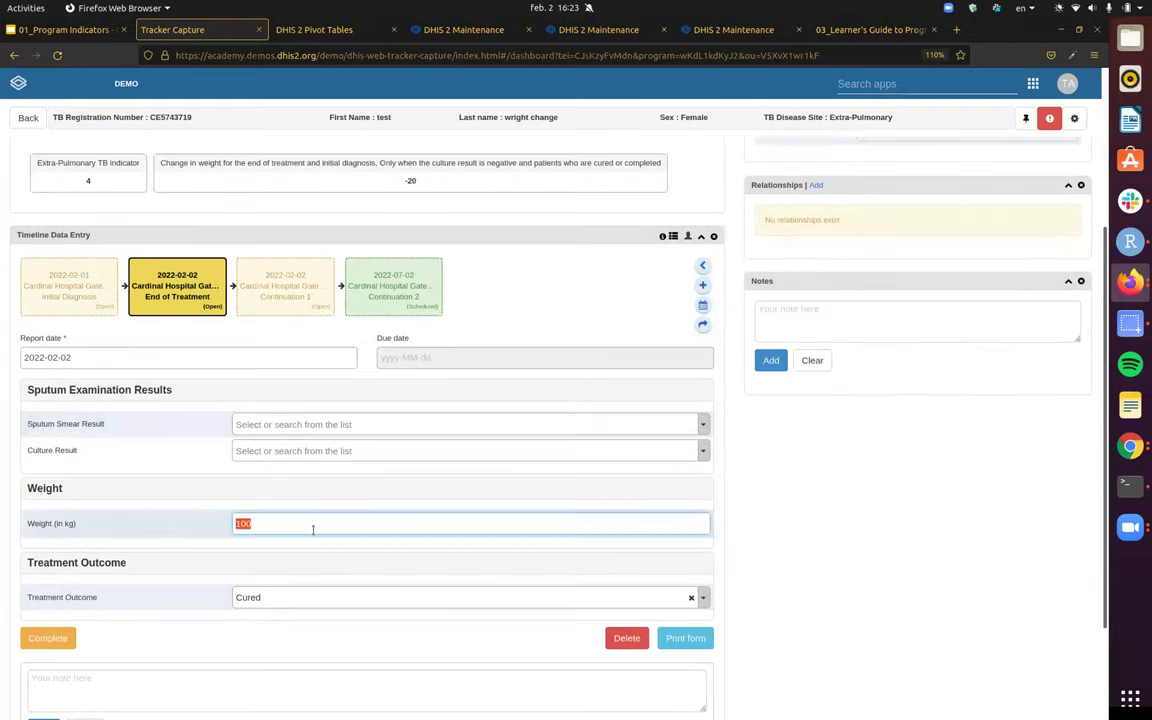
key("BackSpace")
type("1")
left_click(740, 483)
- Examine the weight change indicator's value and its description of the culture result and outcome conditions
scroll(281, 209, "up", 1)
triple_click(318, 240)
left_click(522, 241)
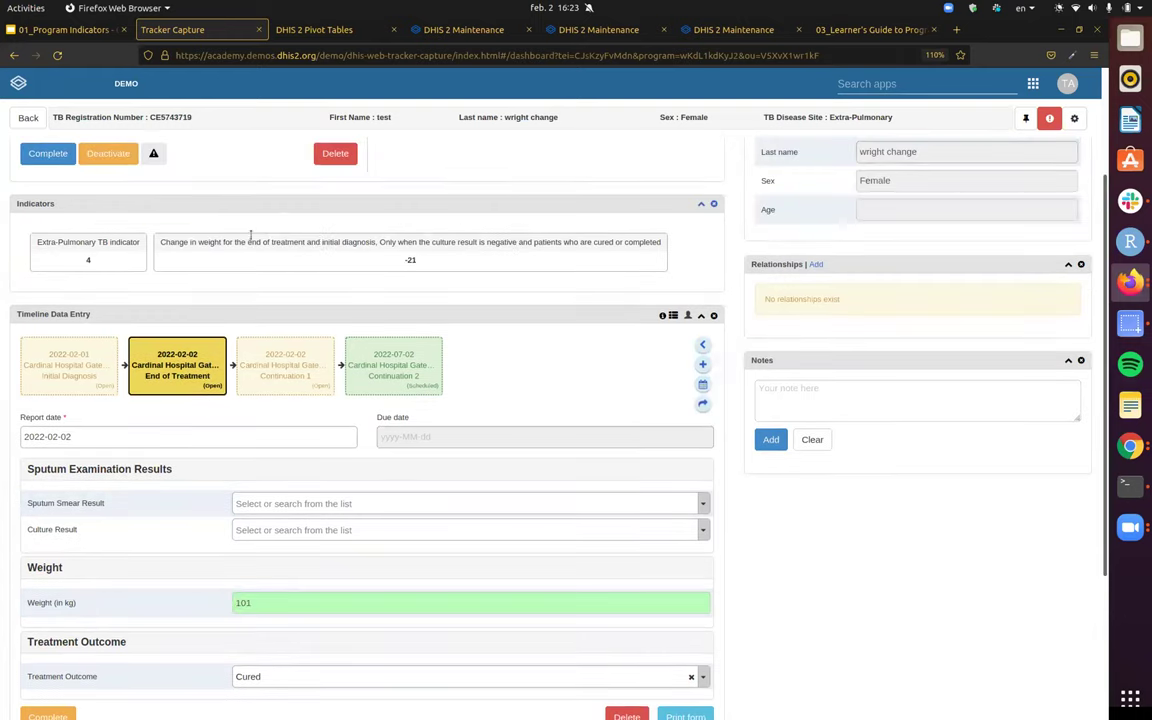
left_click_drag(162, 242, 660, 243)
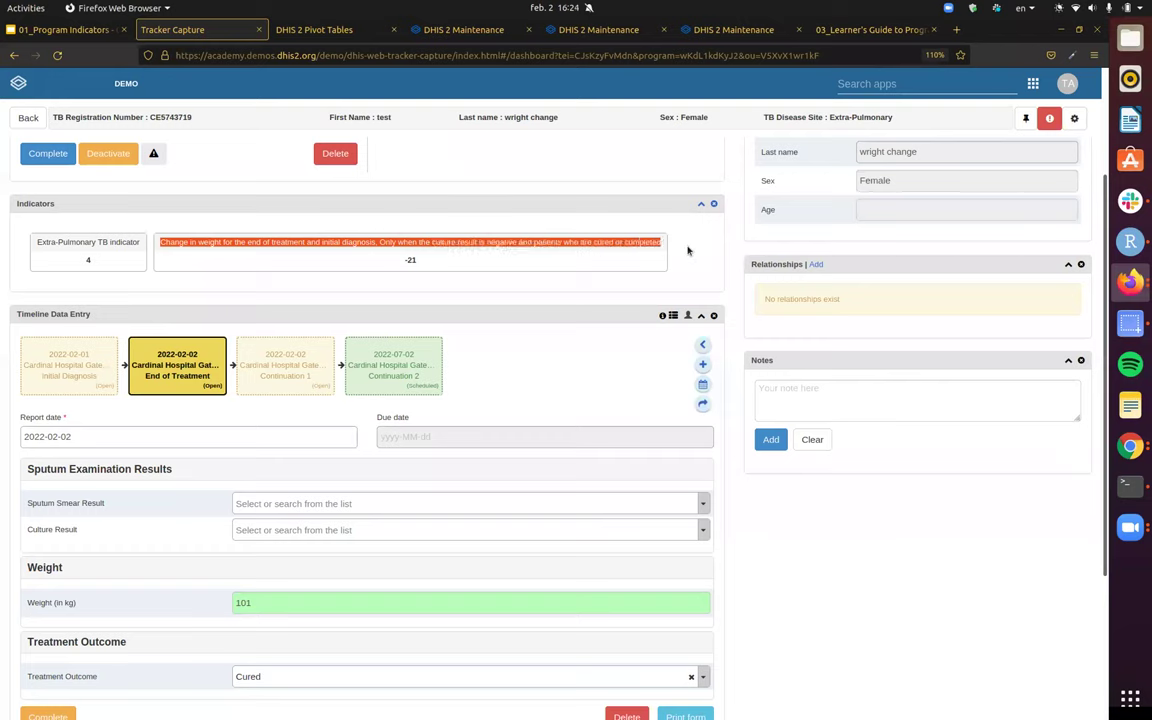
triple_click(538, 250)
left_click(538, 250)
- Change the treatment outcome in the End of Treatment event to Treatment completed and check the weight change indicator
scroll(435, 545, "down", 1)
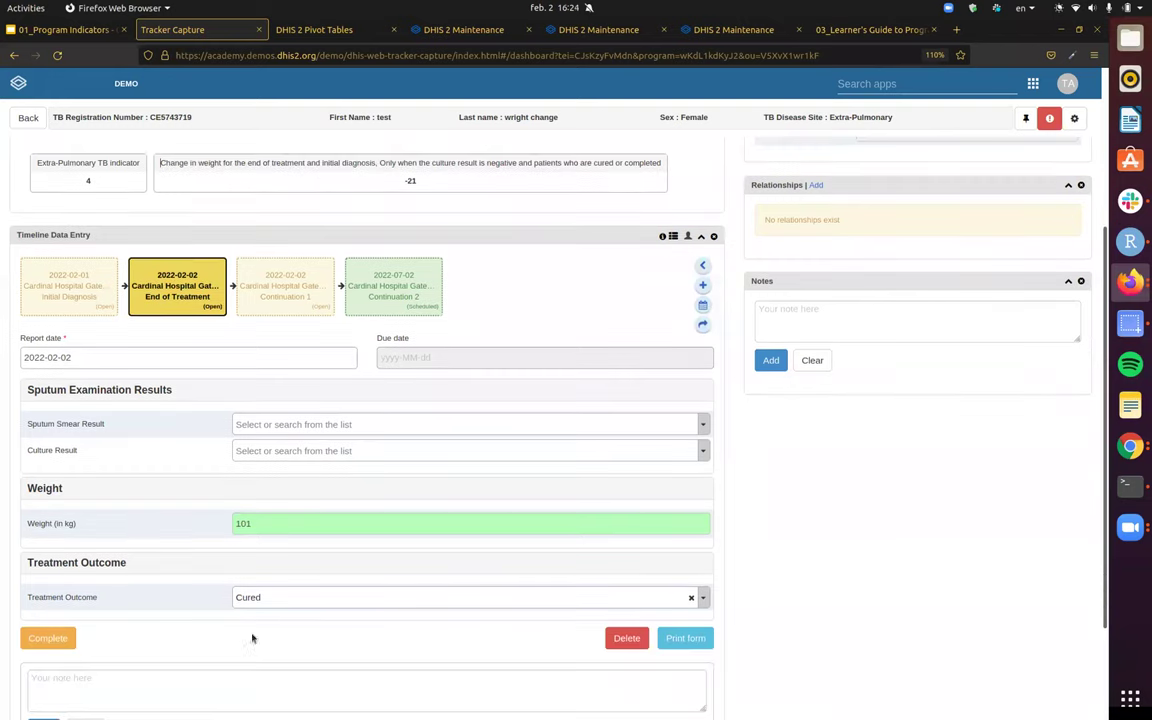
left_click(278, 595)
left_click(270, 671)
scroll(432, 391, "up", 1)
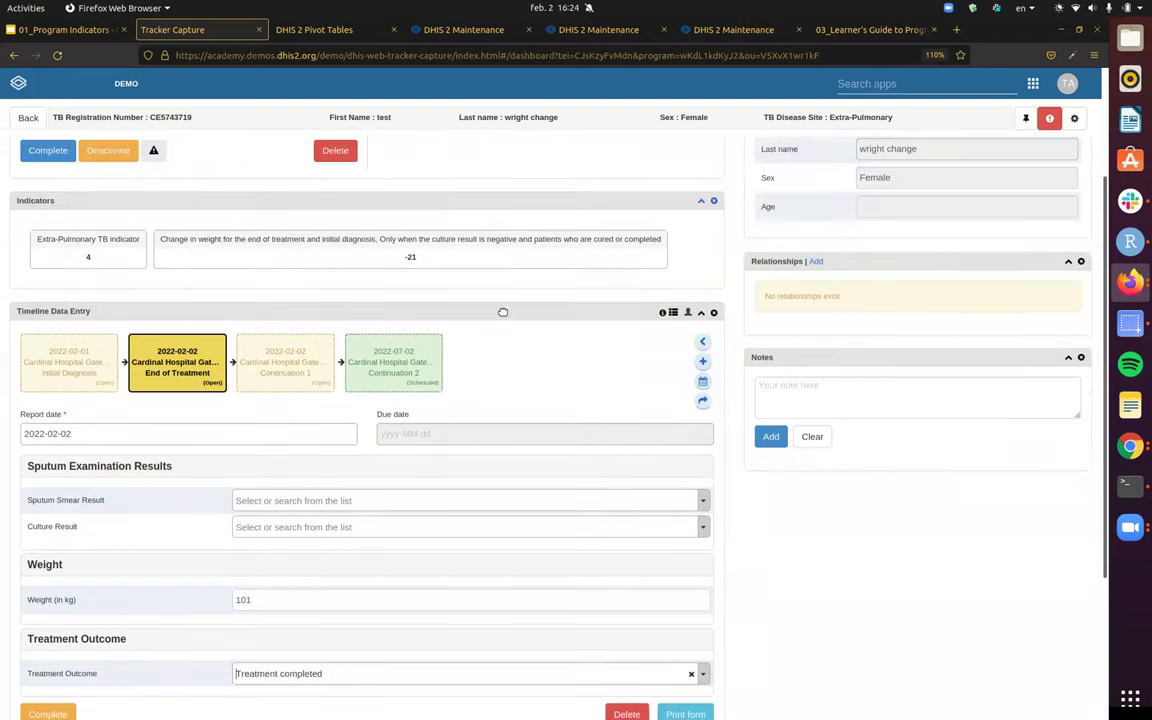
scroll(321, 591, "down", 1)
left_click(252, 521)
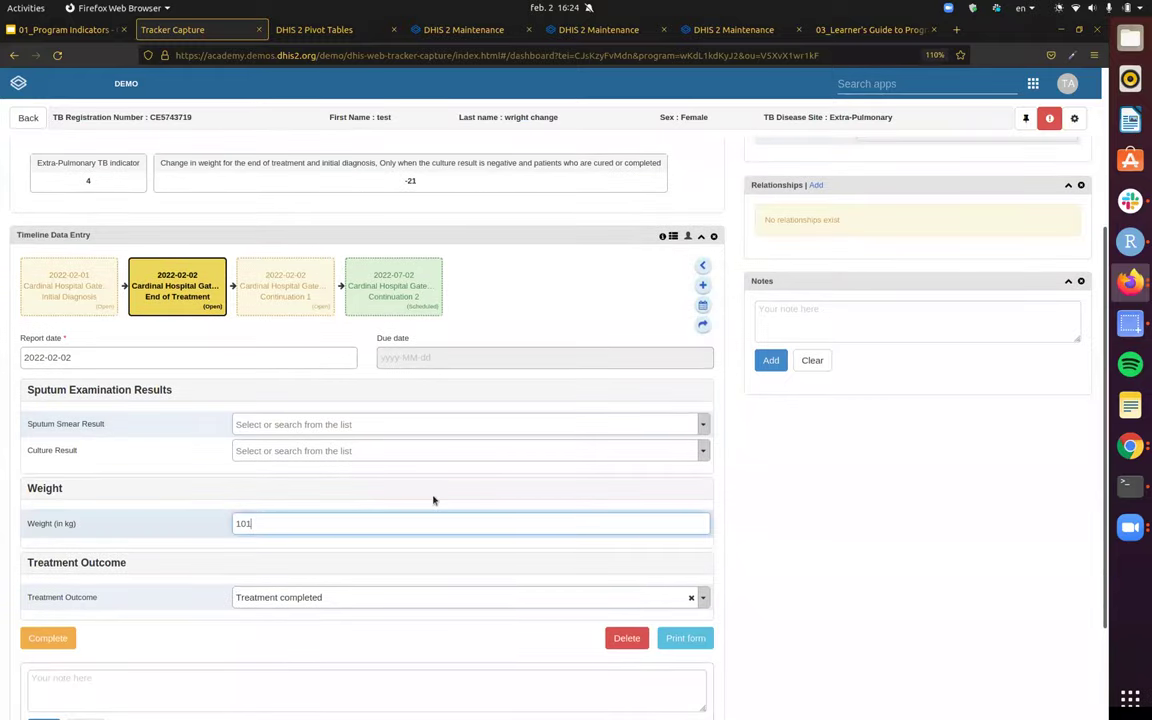
scroll(500, 350, "up", 1)
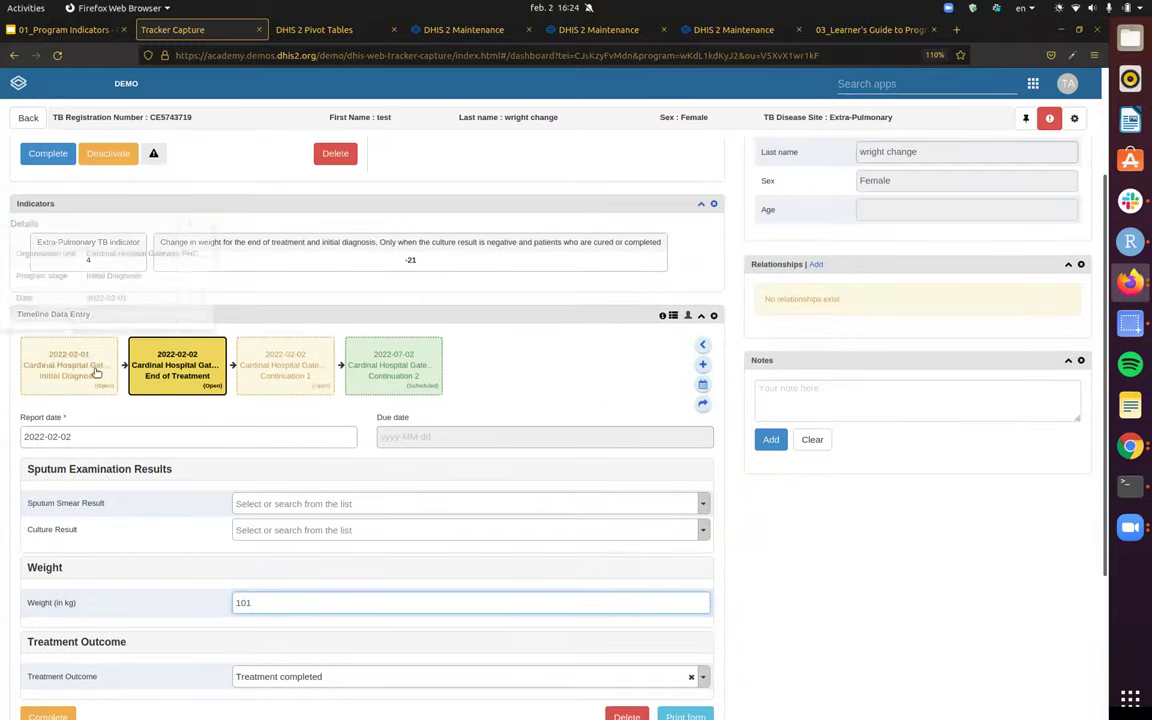
left_click(612, 337)
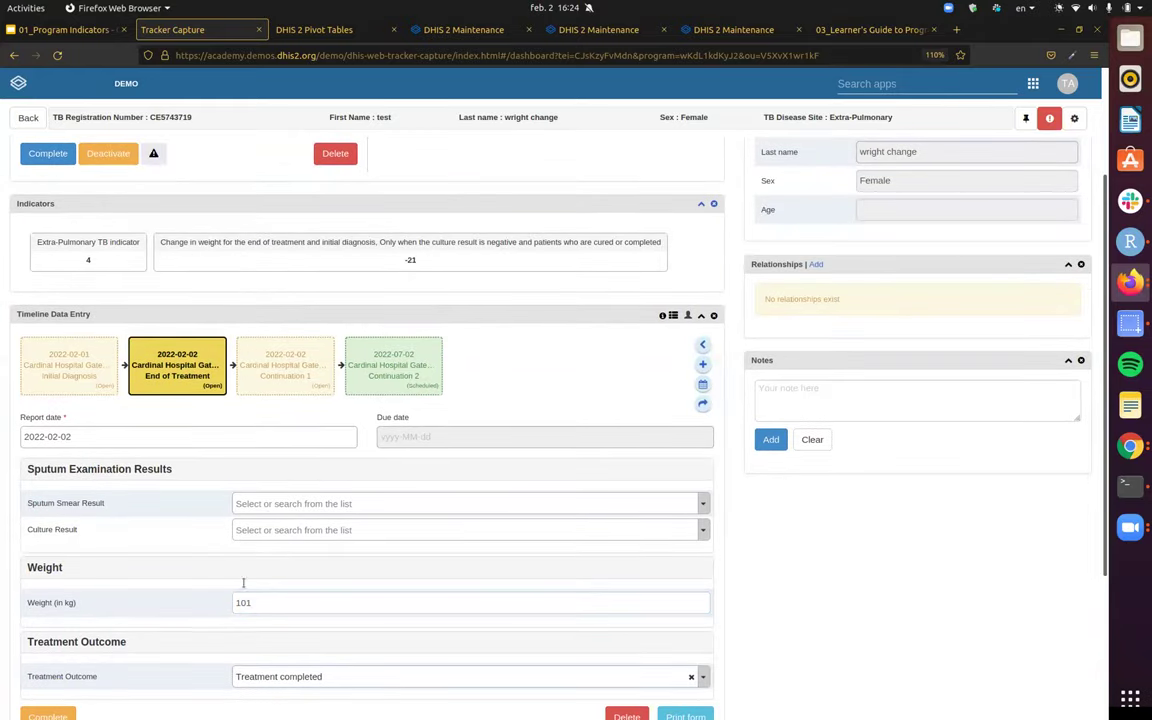
- Open the Initial Diagnosis event and set its weight to 120 kg
left_click(95, 388)
scroll(288, 548, "down", 5)
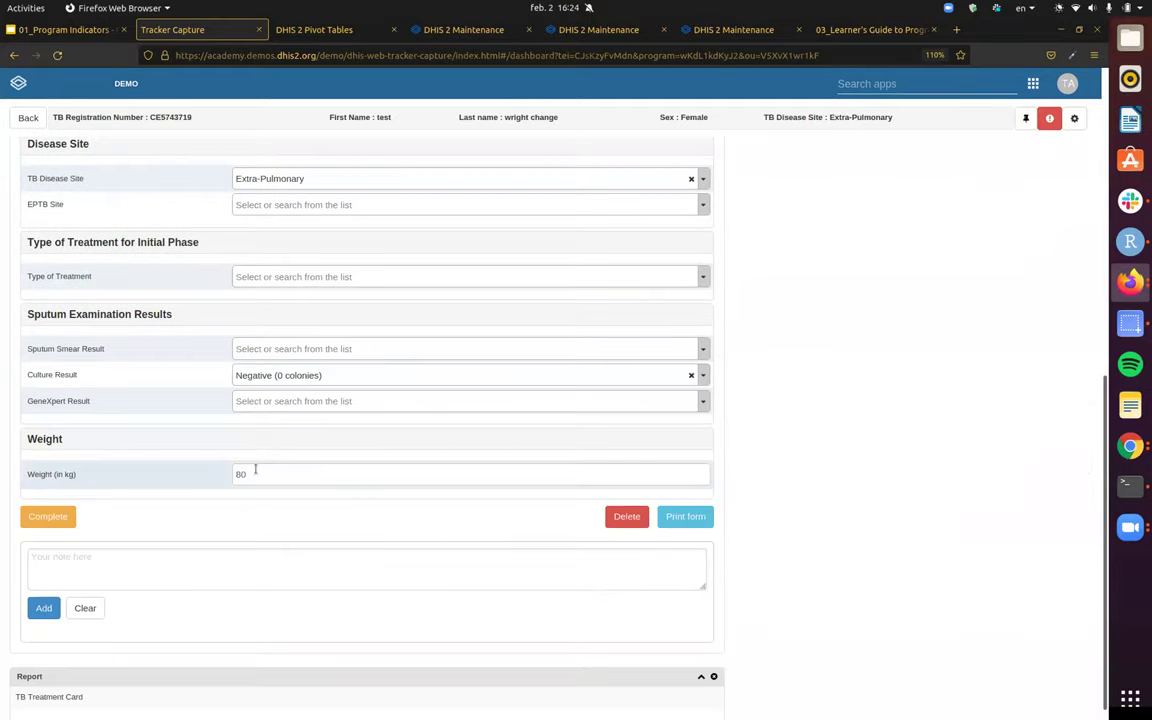
scroll(260, 500, "up", 1)
double_click(269, 548)
type("120")
key("Return")
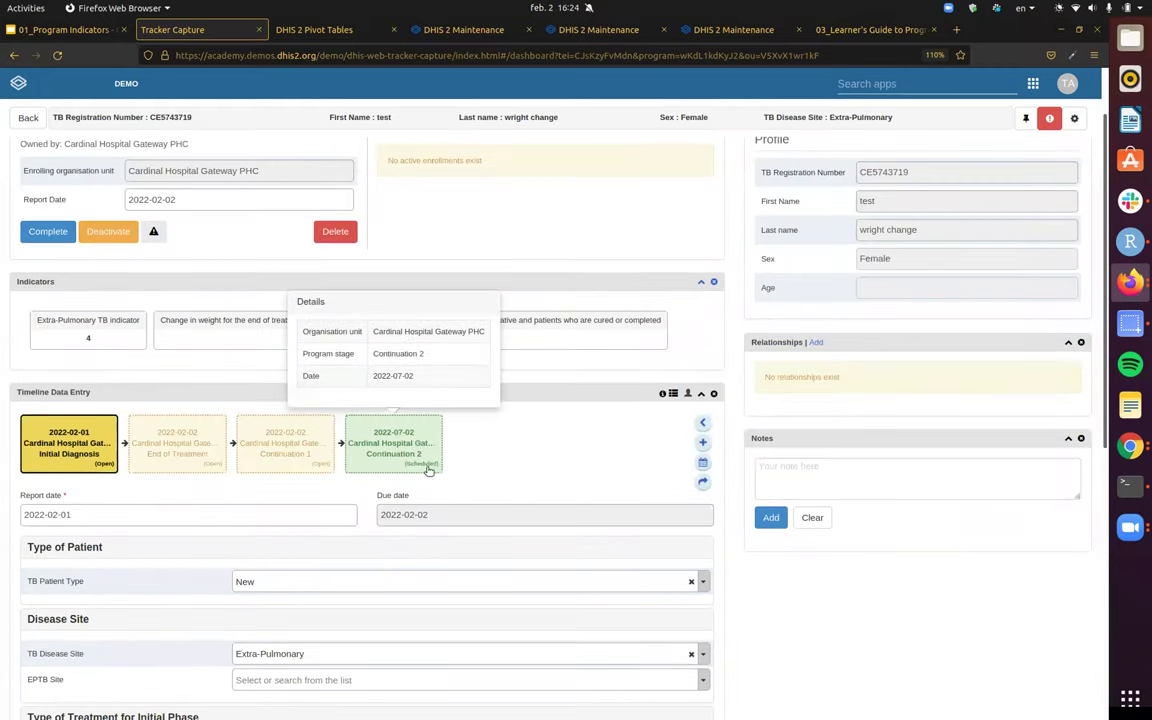
- Open the Continuation 2 event and check the recalculated weight change indicator
left_click(400, 436)
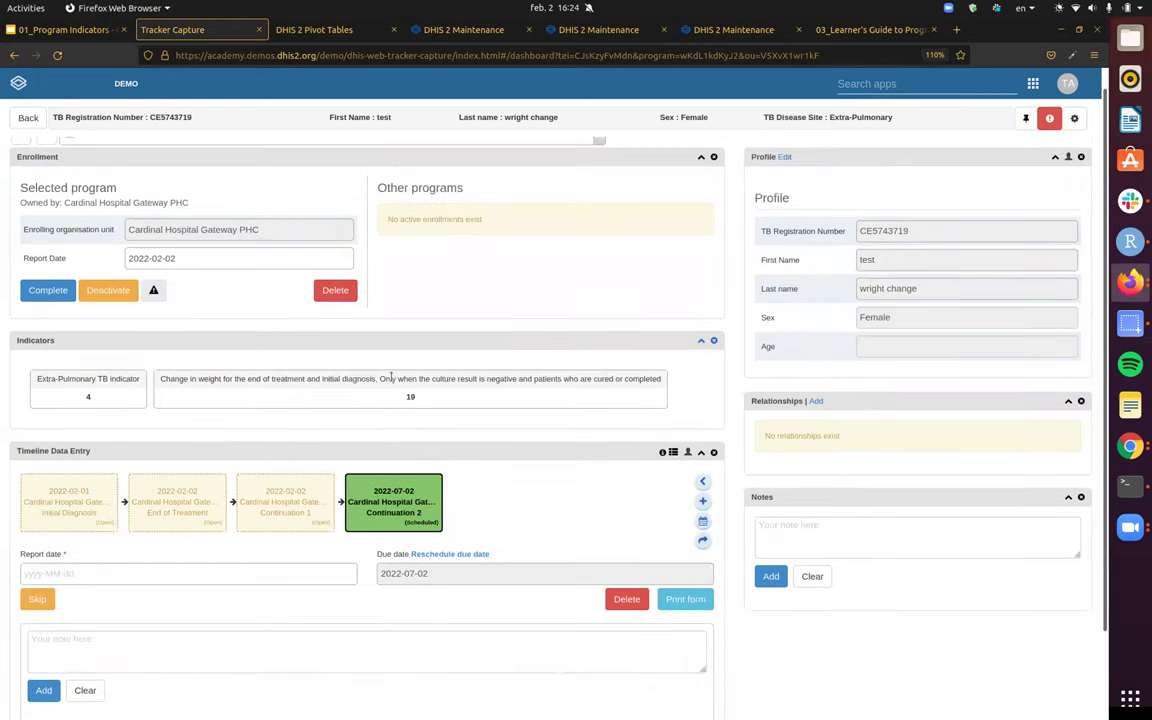
scroll(292, 321, "down", 2)
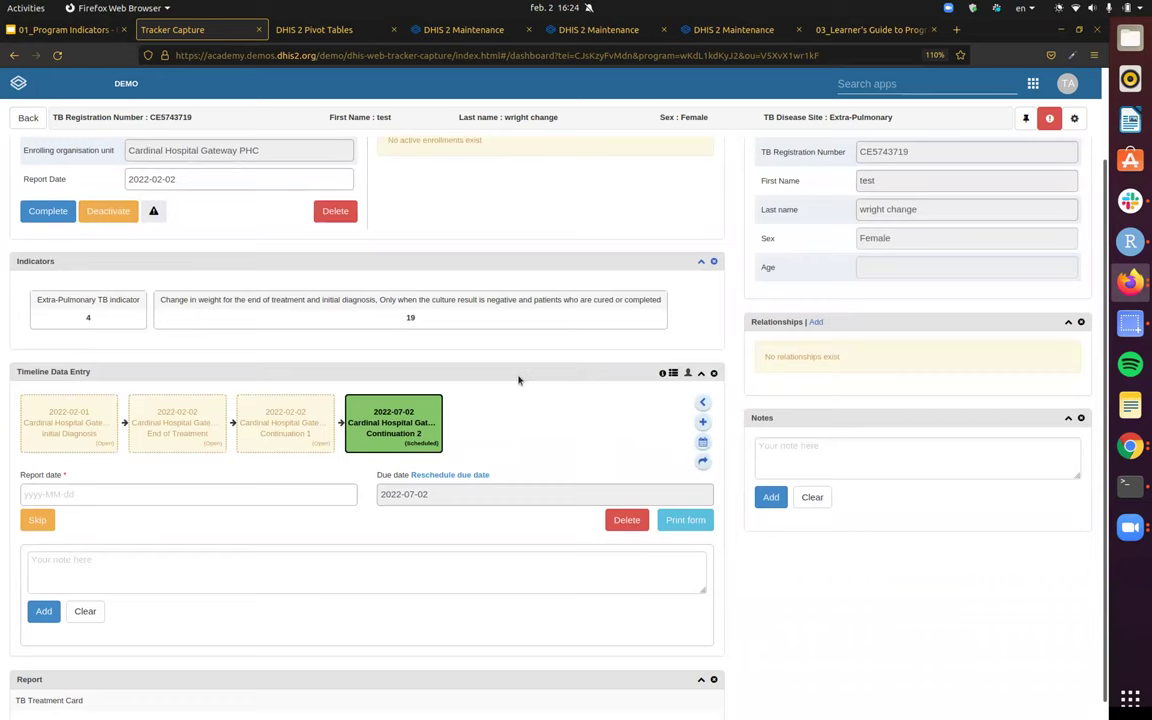
scroll(518, 380, "down", 1)
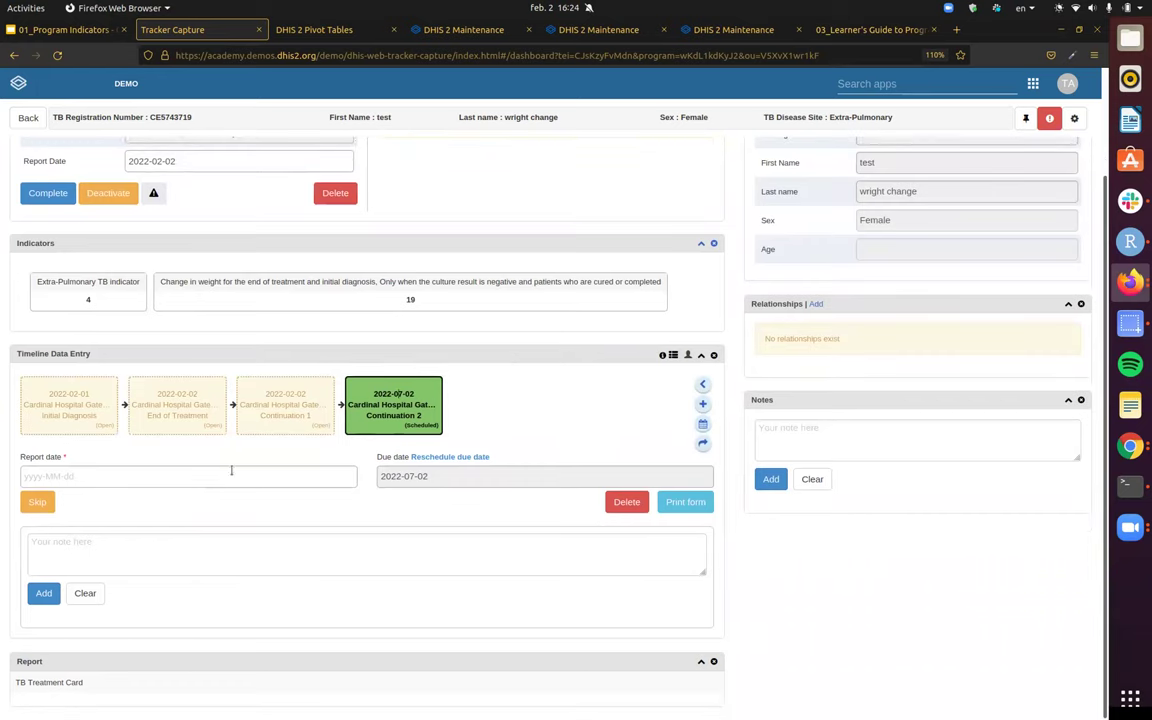
- Reopen the End of Treatment event and compare its weight and treatment outcome with the weight change indicator
left_click(195, 410)
scroll(583, 408, "down", 4)
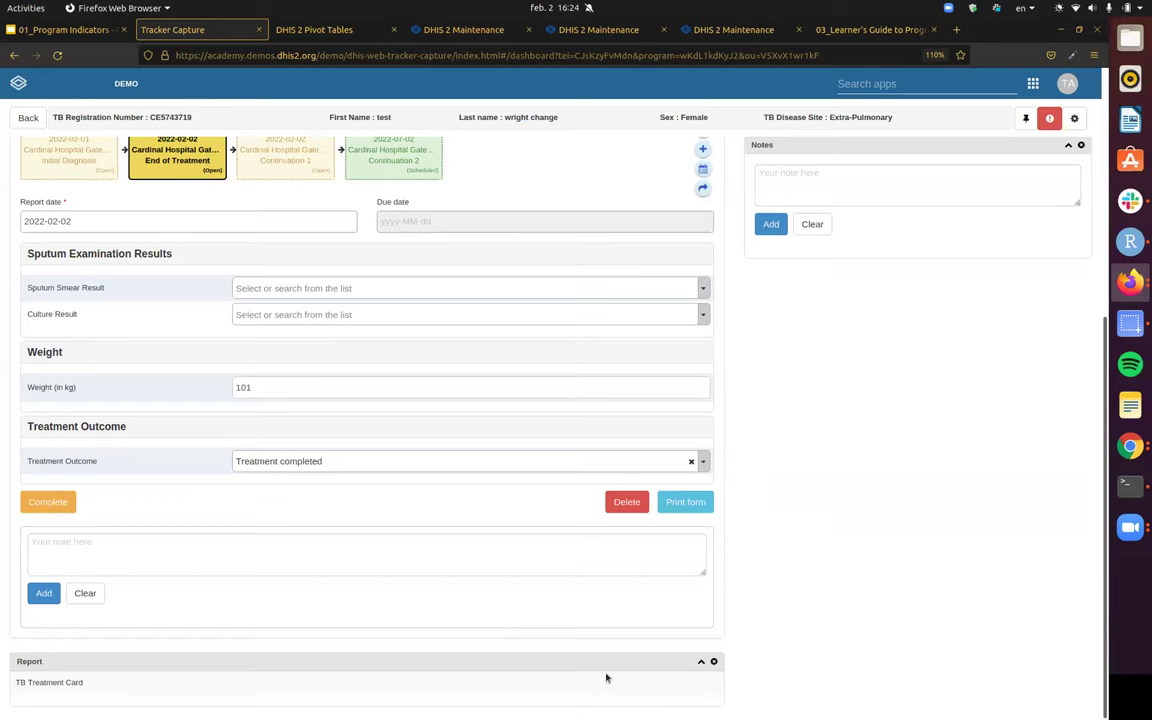
scroll(755, 590, "up", 4)
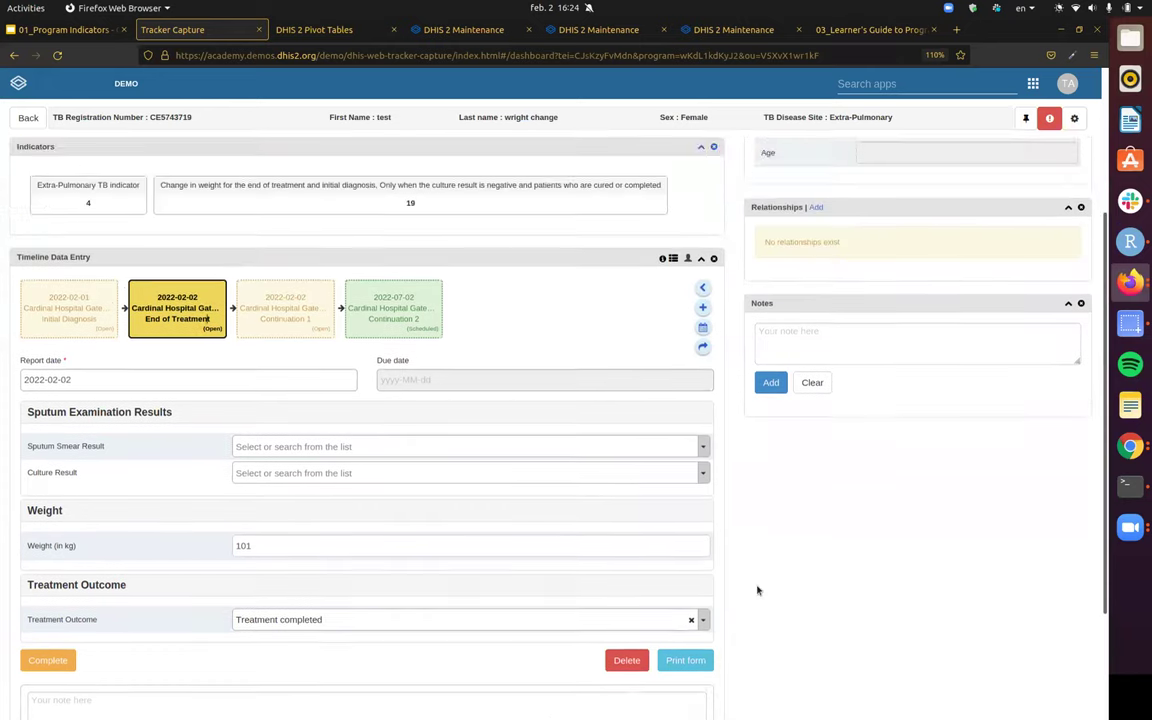
scroll(361, 565, "down", 2)
scroll(720, 543, "up", 2)
scroll(746, 545, "down", 2)
scroll(700, 515, "up", 2)
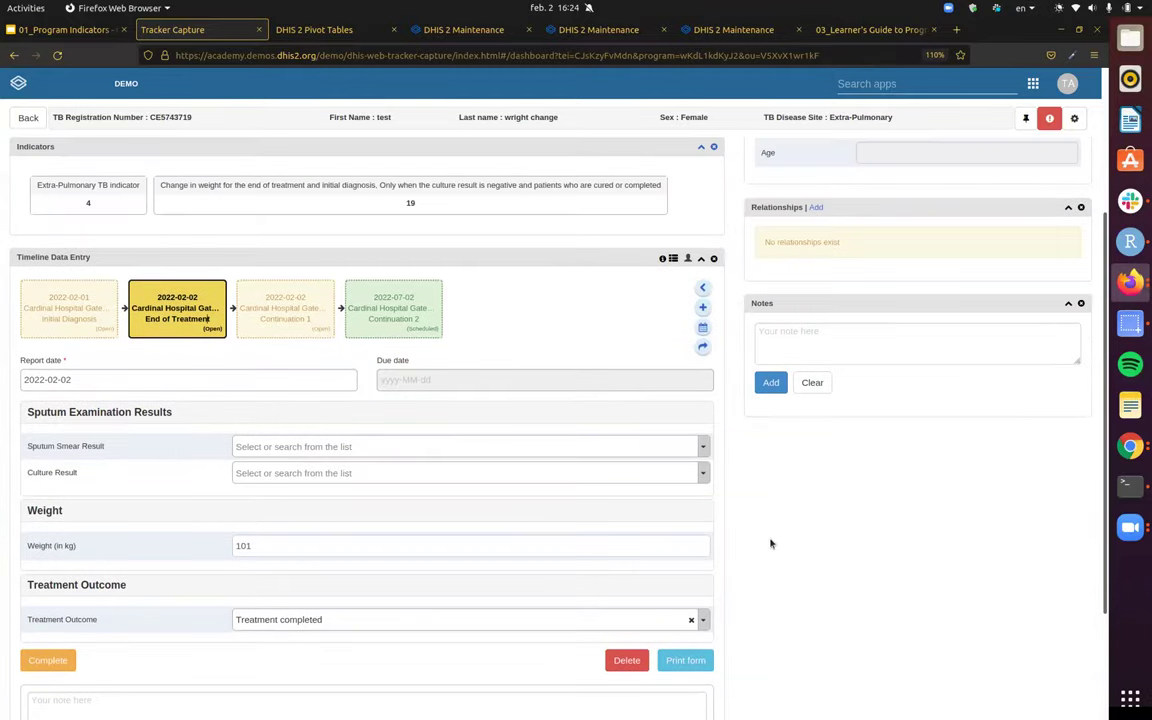
scroll(722, 545, "up", 2)
scroll(722, 558, "down", 2)
scroll(1042, 712, "up", 4)
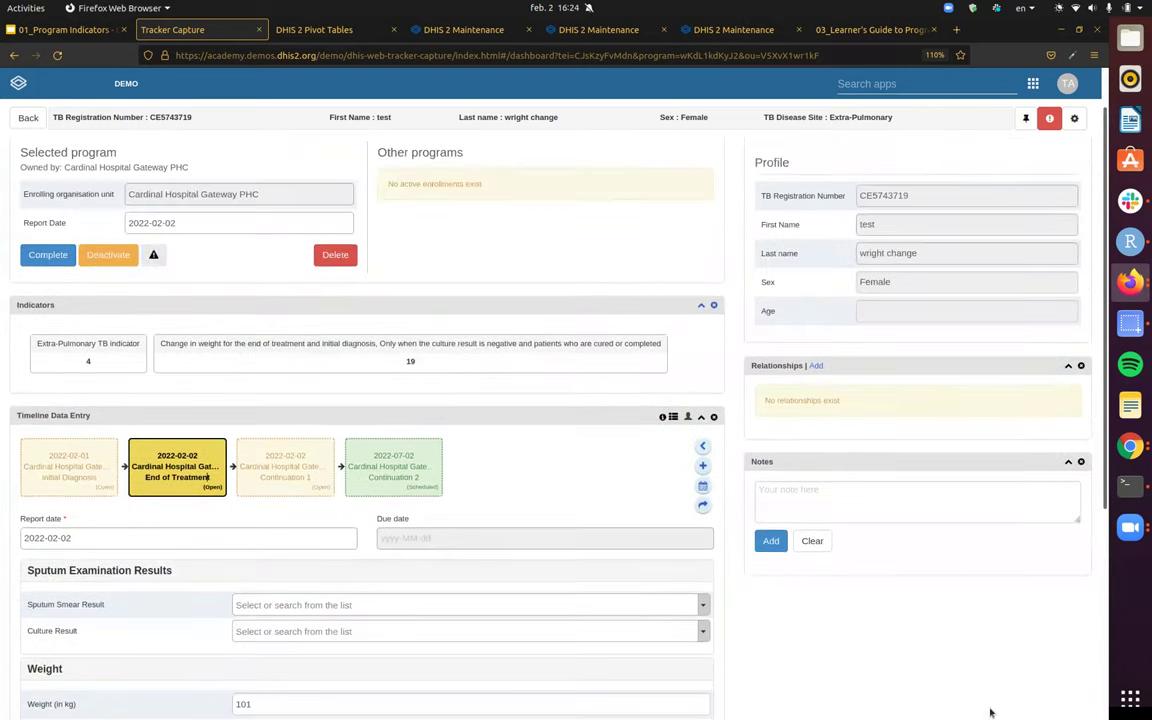
scroll(730, 565, "down", 2)
scroll(729, 564, "up", 2)
scroll(736, 551, "down", 4)
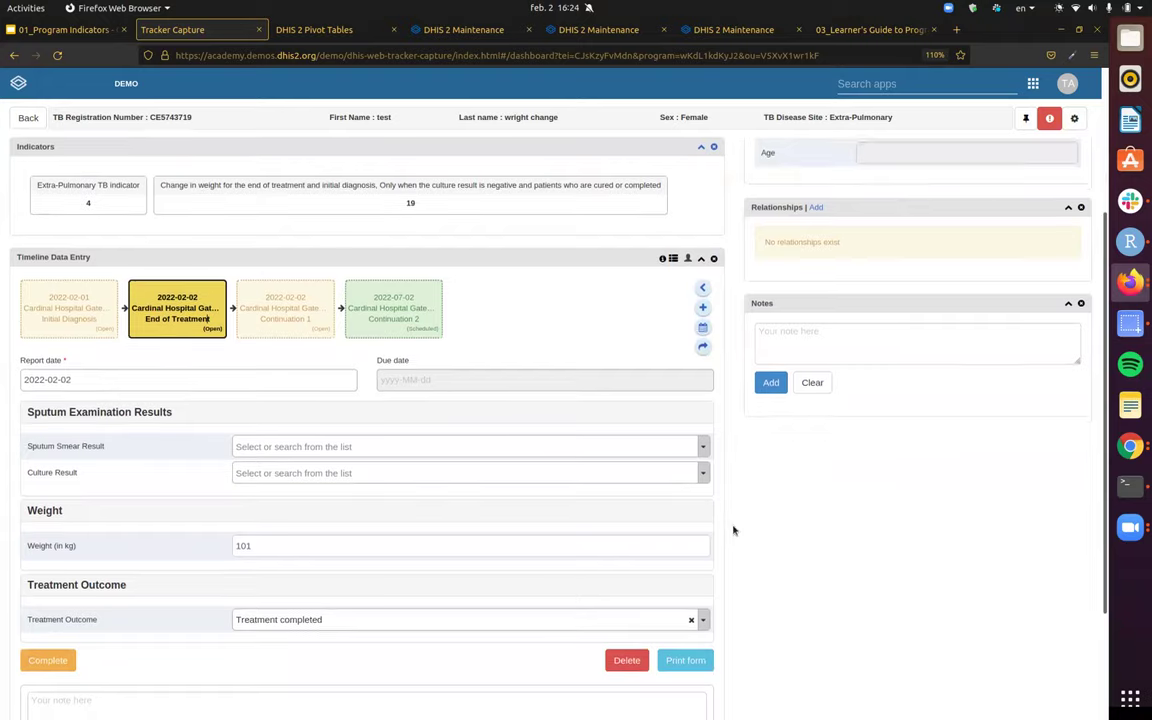
scroll(733, 532, "up", 2)
scroll(736, 541, "up", 2)
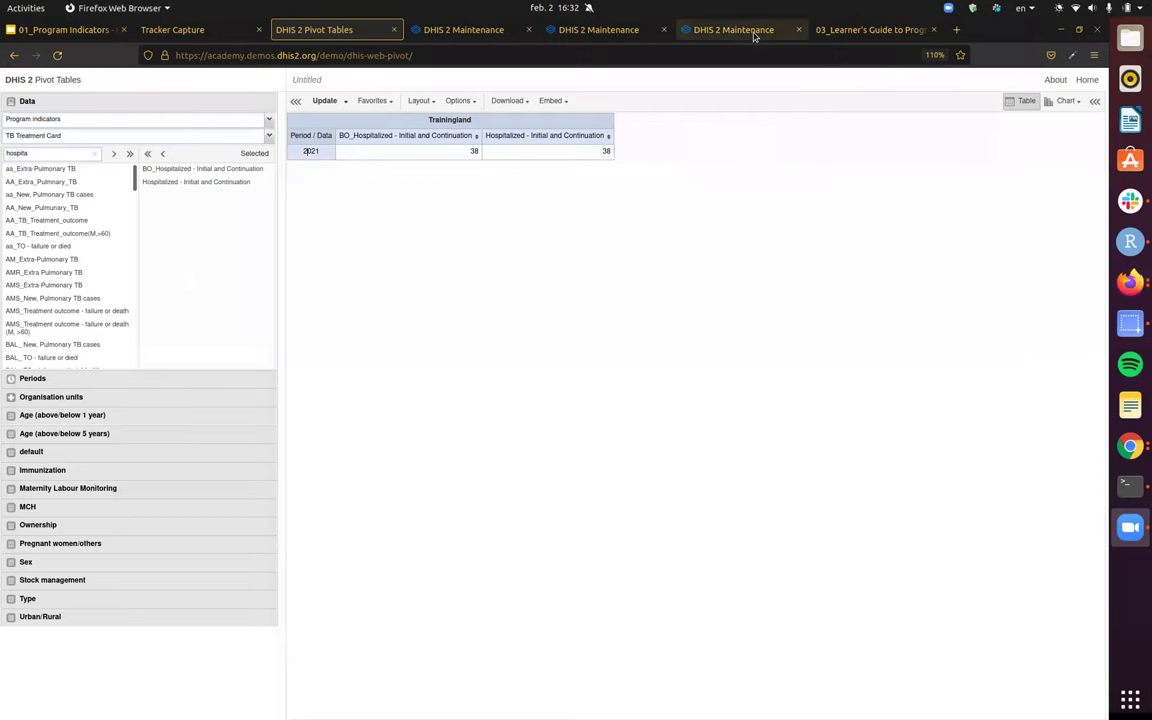
- Switch to DHIS 2 Maintenance and search the TB Treatment Card program indicators for "weight" again
left_click(770, 29)
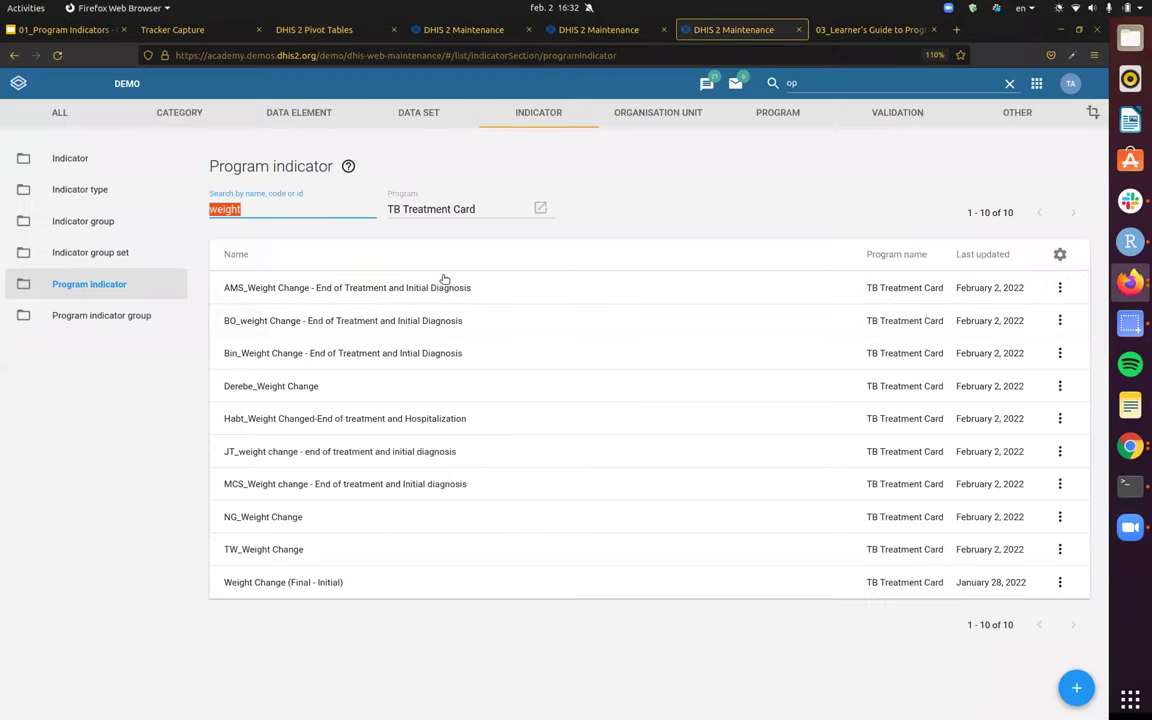
left_click(265, 217)
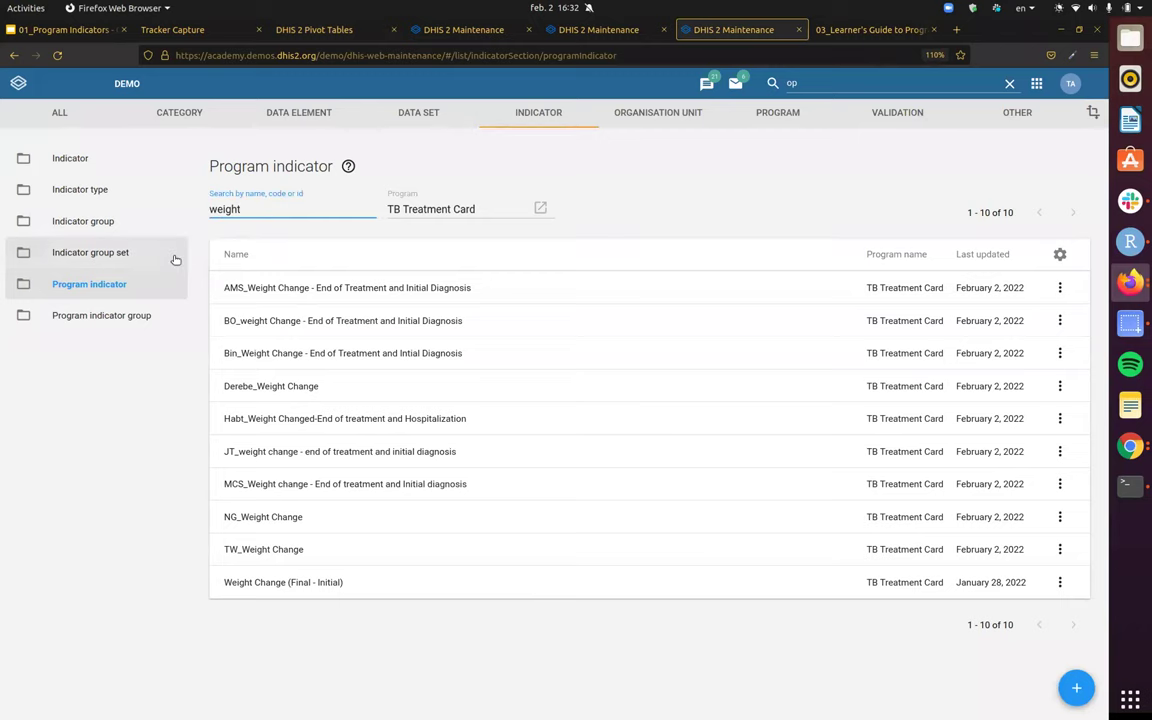
left_click(121, 256)
key("alt+Left")
left_click(264, 206)
type("we")
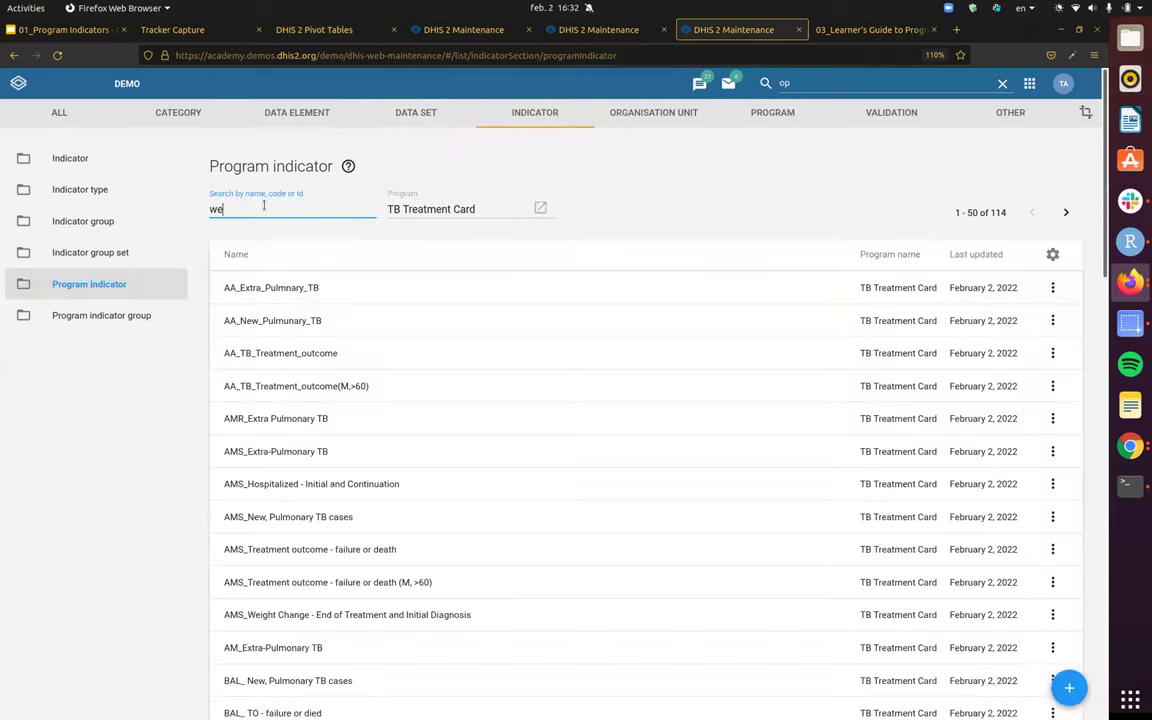
scroll(396, 406, "down", 4)
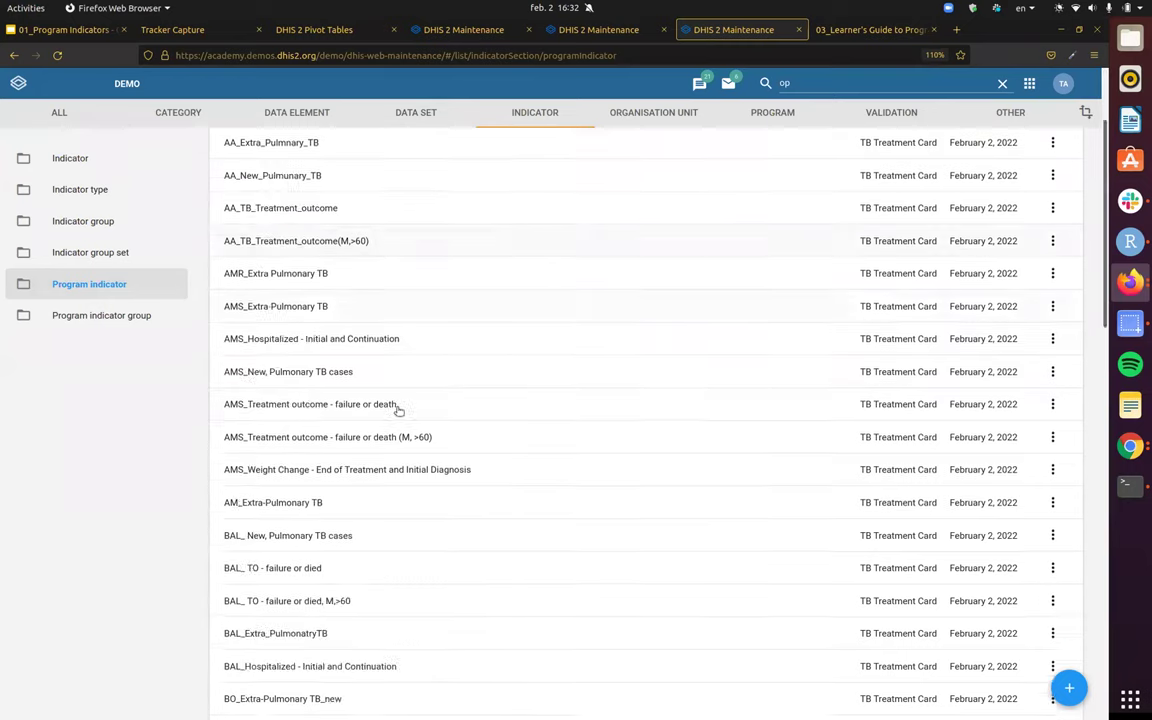
scroll(396, 406, "up", 4)
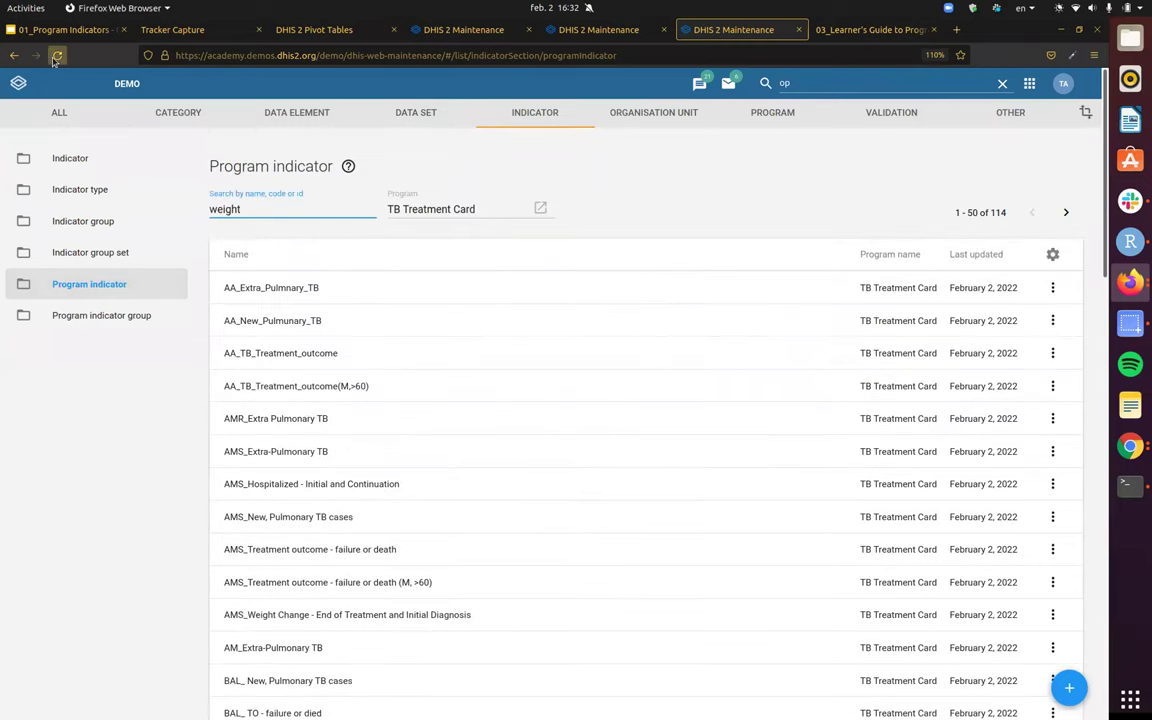
- Reload the program indicator list, search it for "weight" and place its browser tab beside Tracker Capture
left_click(57, 55)
left_click(273, 200)
type("we")
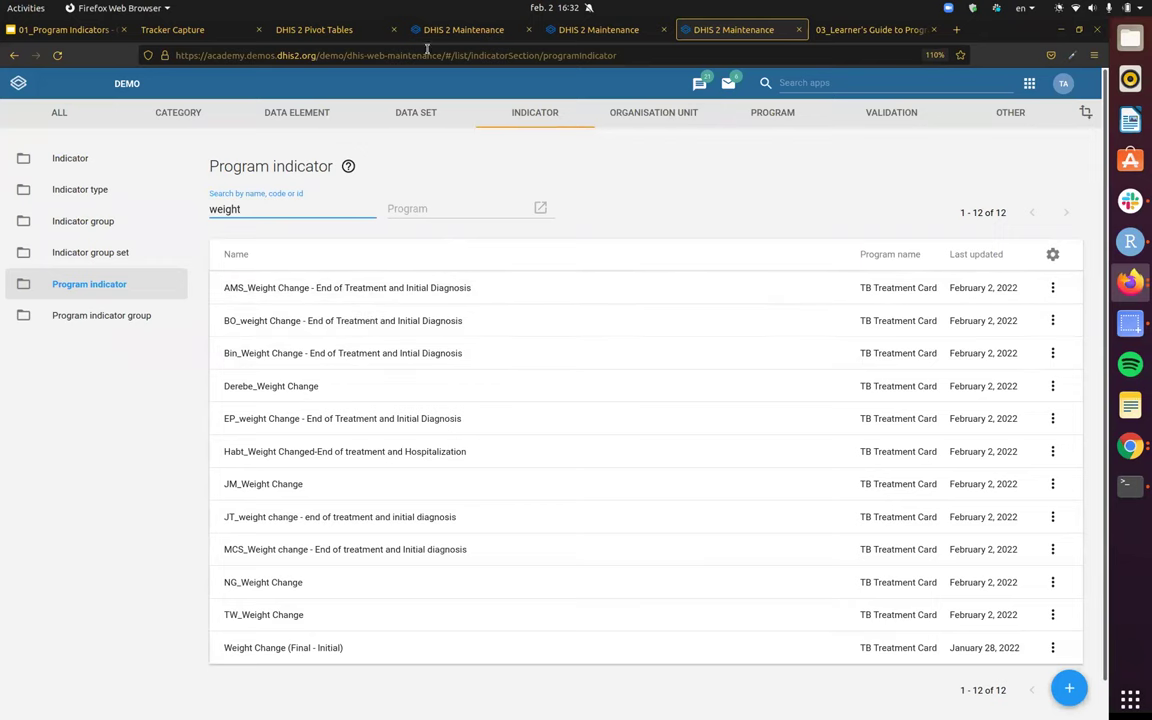
left_click_drag(728, 24, 310, 30)
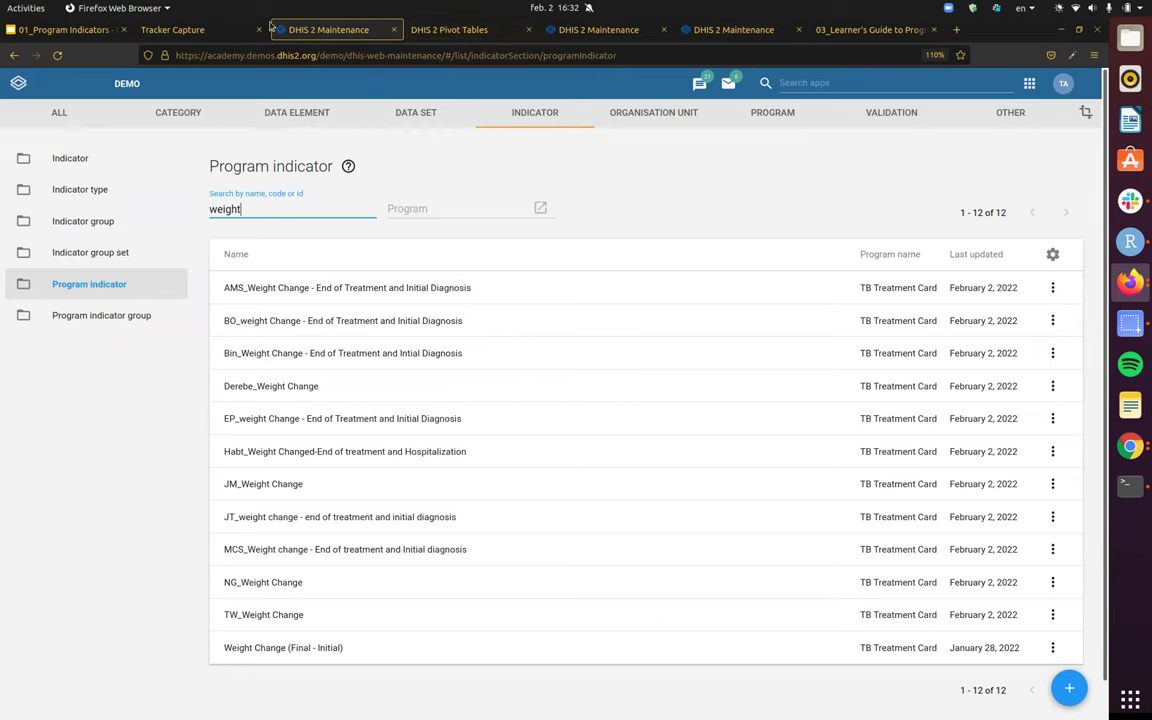
- Switch to DHIS 2 Pivot Tables and remove both hospitalized indicators from the selected data, keeping Program indicators as the data type
left_click(471, 31)
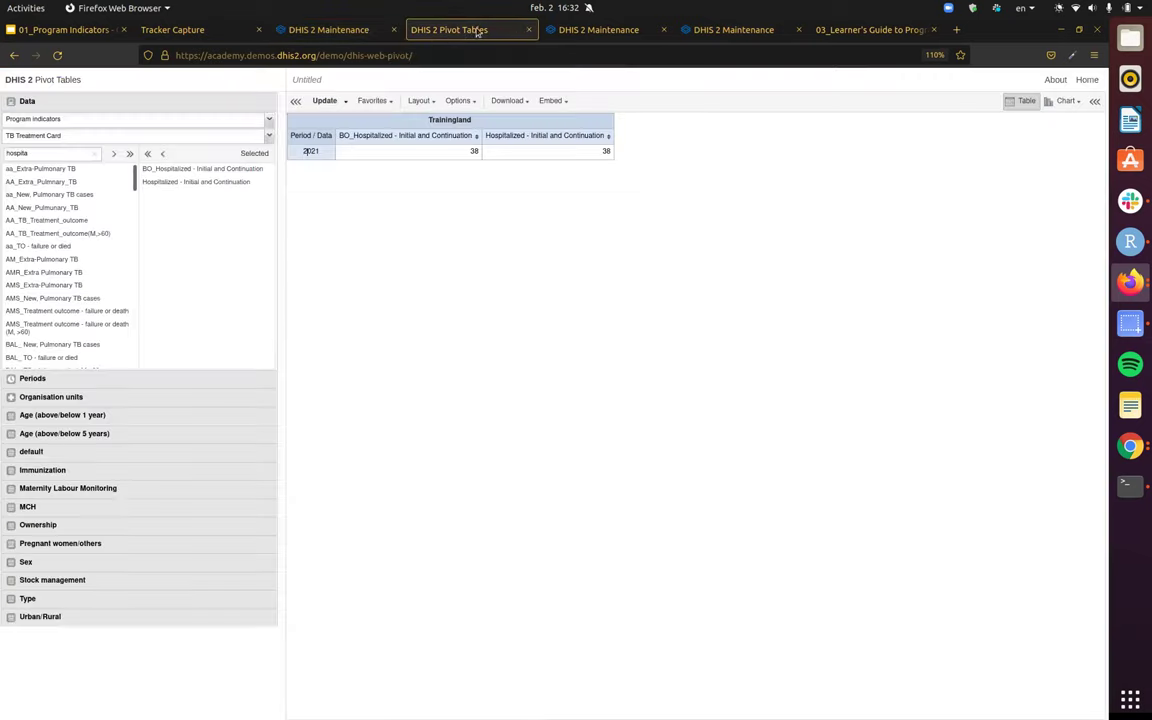
double_click(188, 168)
double_click(206, 170)
left_click(102, 123)
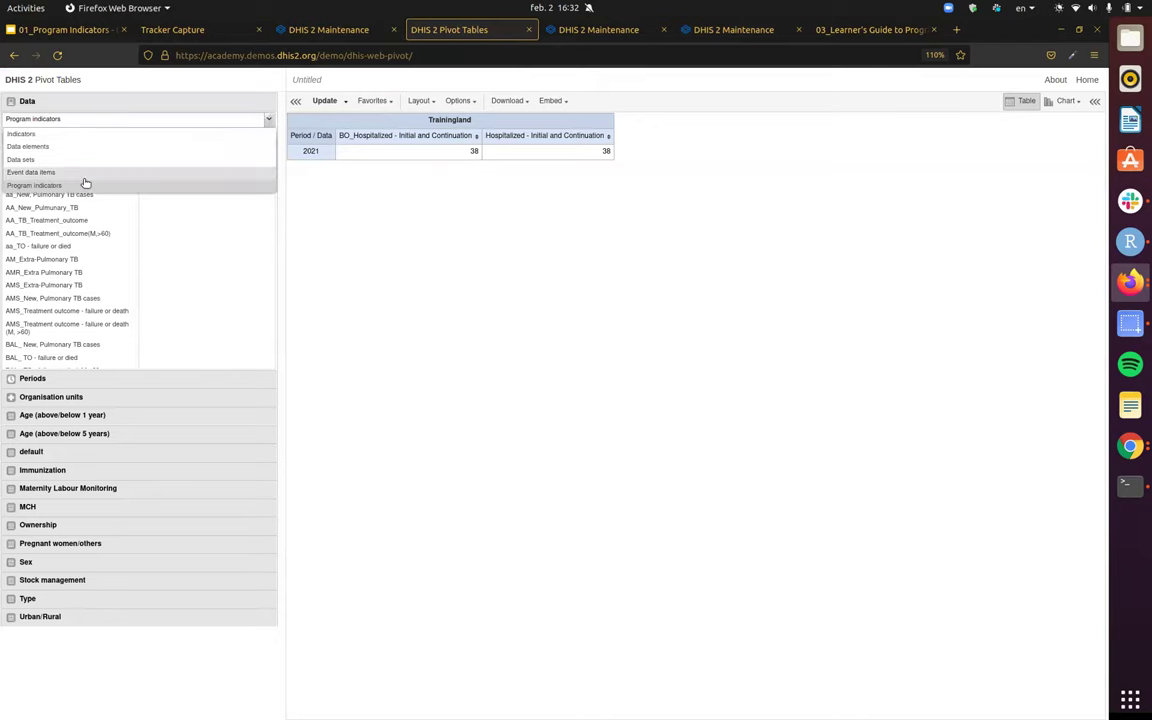
left_click(70, 172)
left_click(85, 124)
left_click(83, 188)
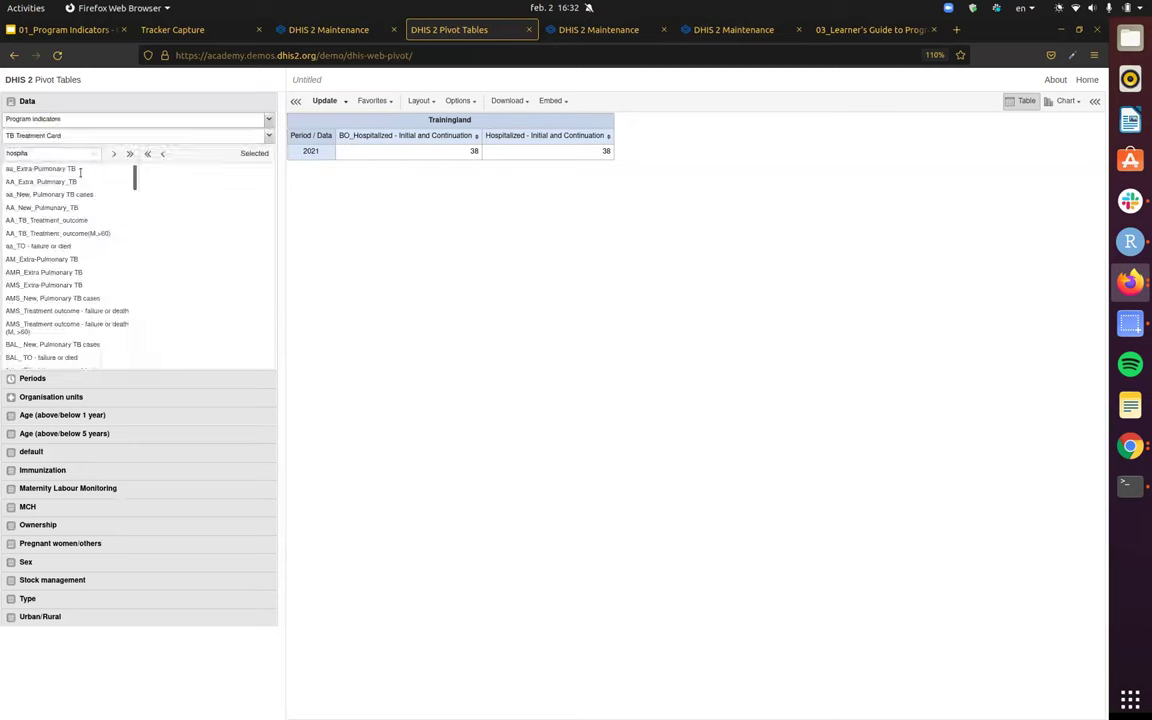
- Filter the TB Treatment Card indicators by "weight", add BO_weight Change - End of Treatment and Initial Diagnosis, and update the pivot table
left_click(57, 136)
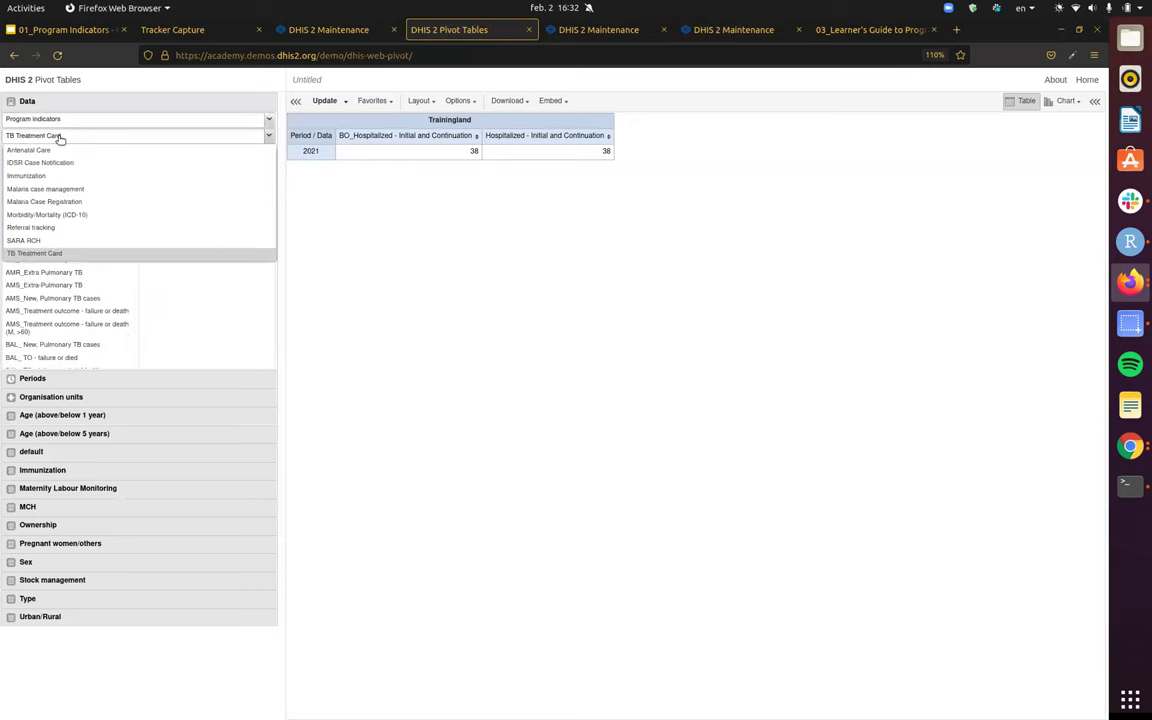
left_click(96, 240)
left_click(67, 140)
left_click(72, 250)
double_click(30, 155)
key("BackSpace")
type("we")
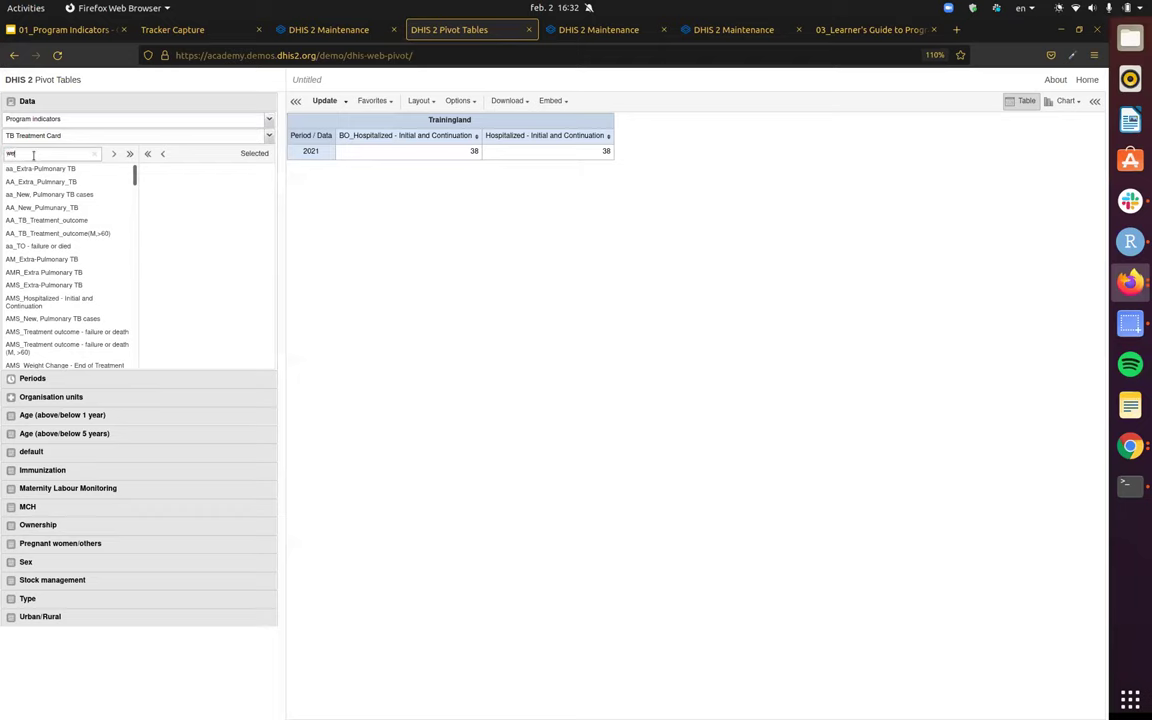
type("ight")
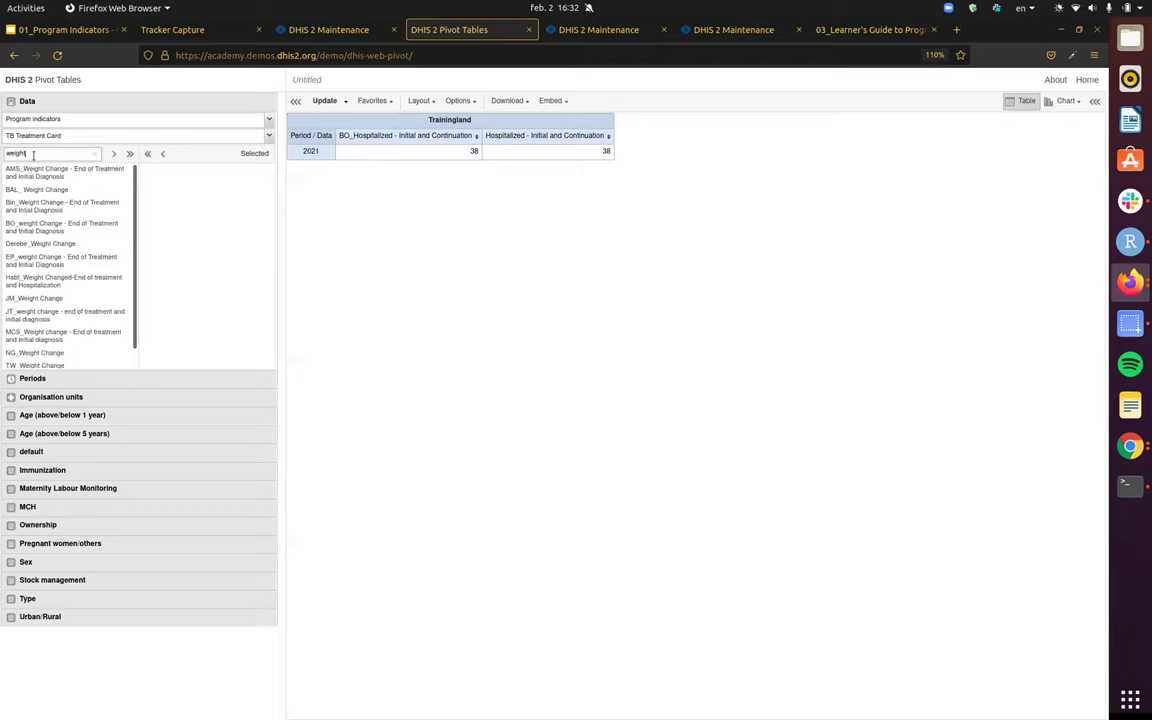
double_click(52, 231)
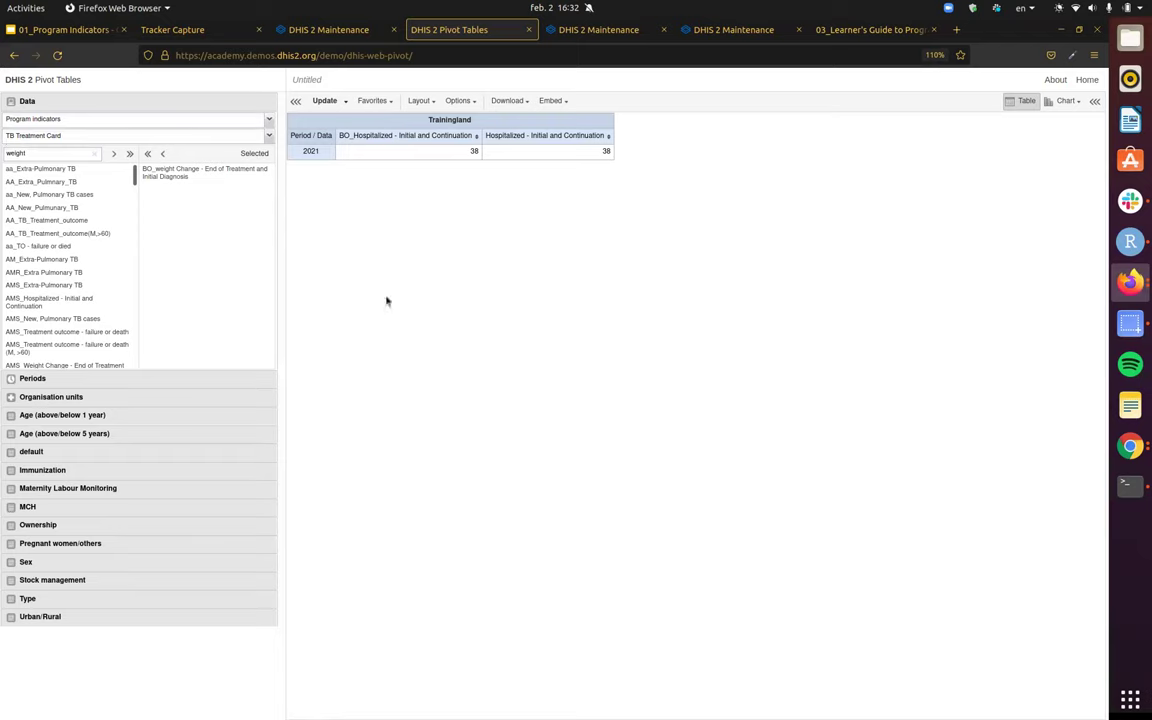
left_click(323, 102)
- Add Last 5 years and This year to the pivot table's periods and update the table
left_click(65, 382)
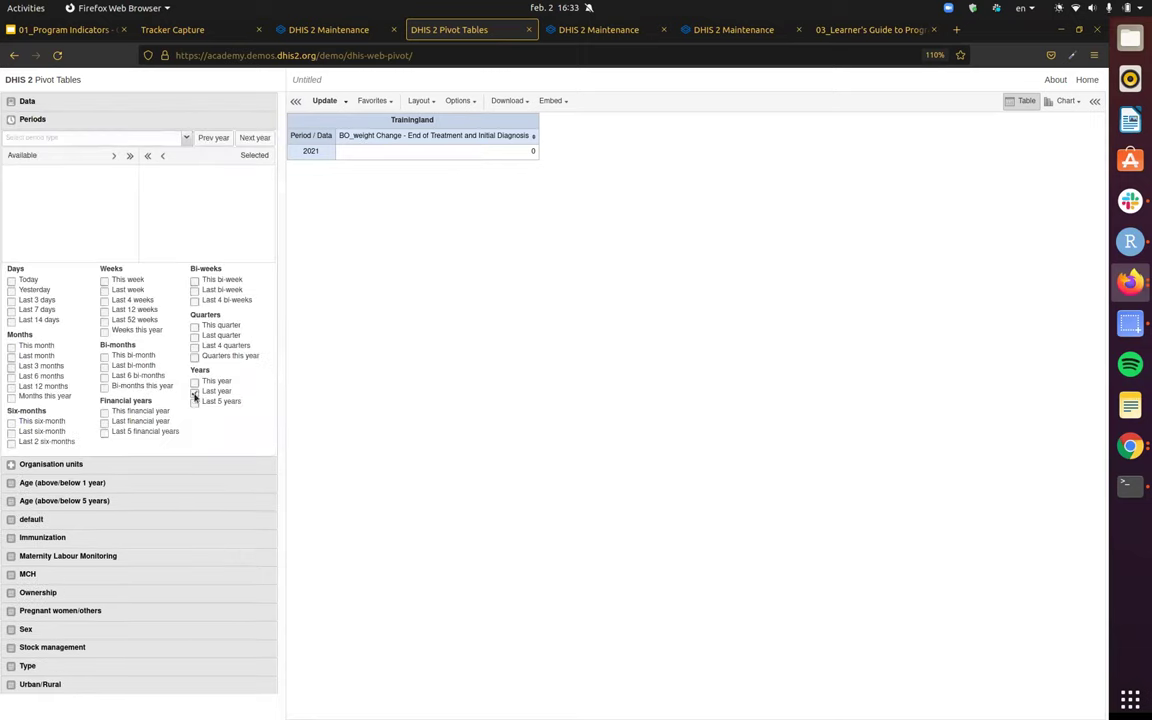
left_click(322, 101)
left_click(132, 100)
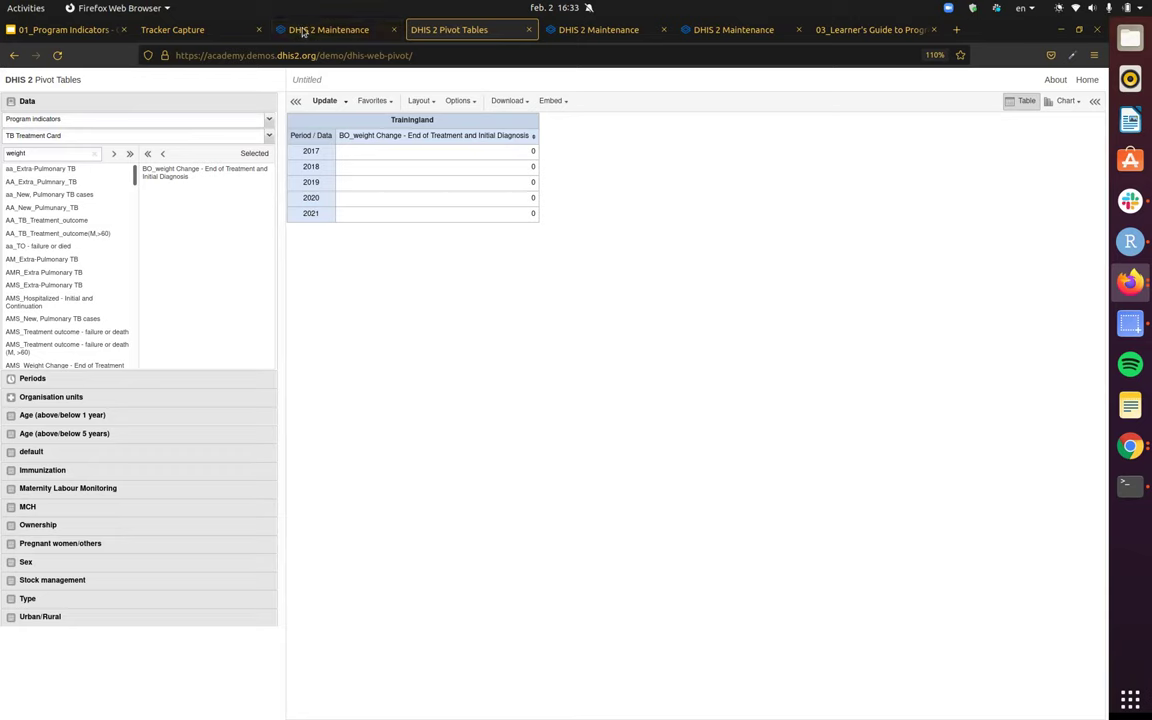
left_click(85, 382)
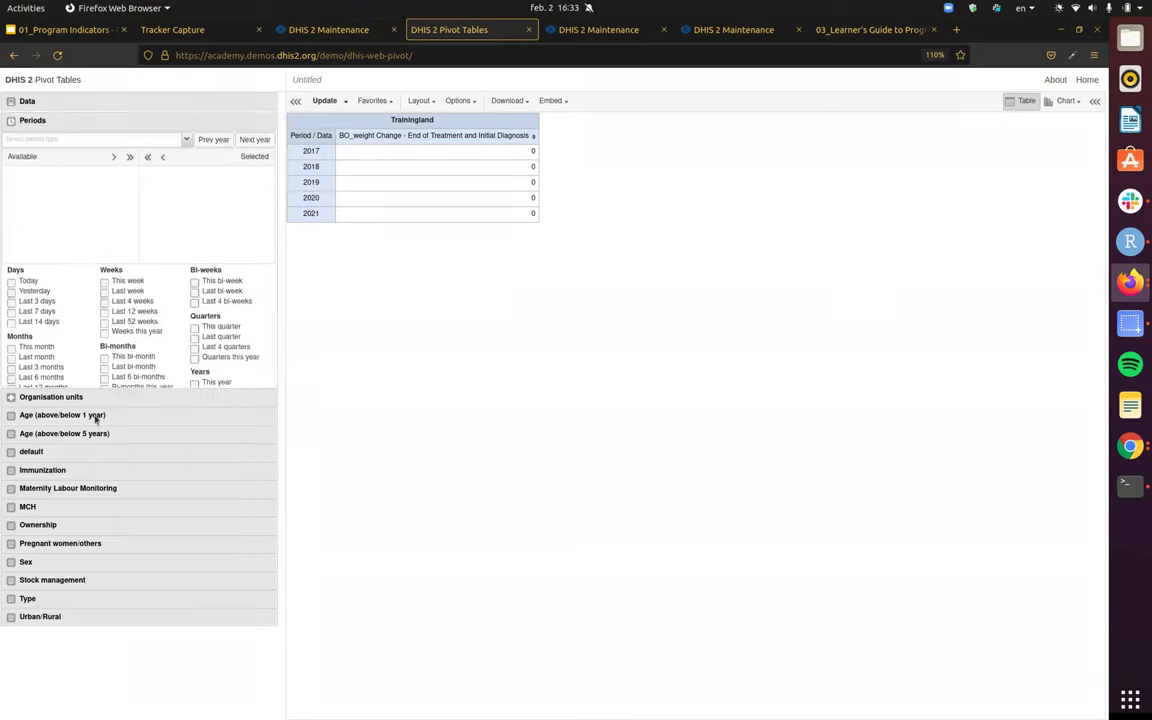
left_click(194, 381)
left_click(325, 100)
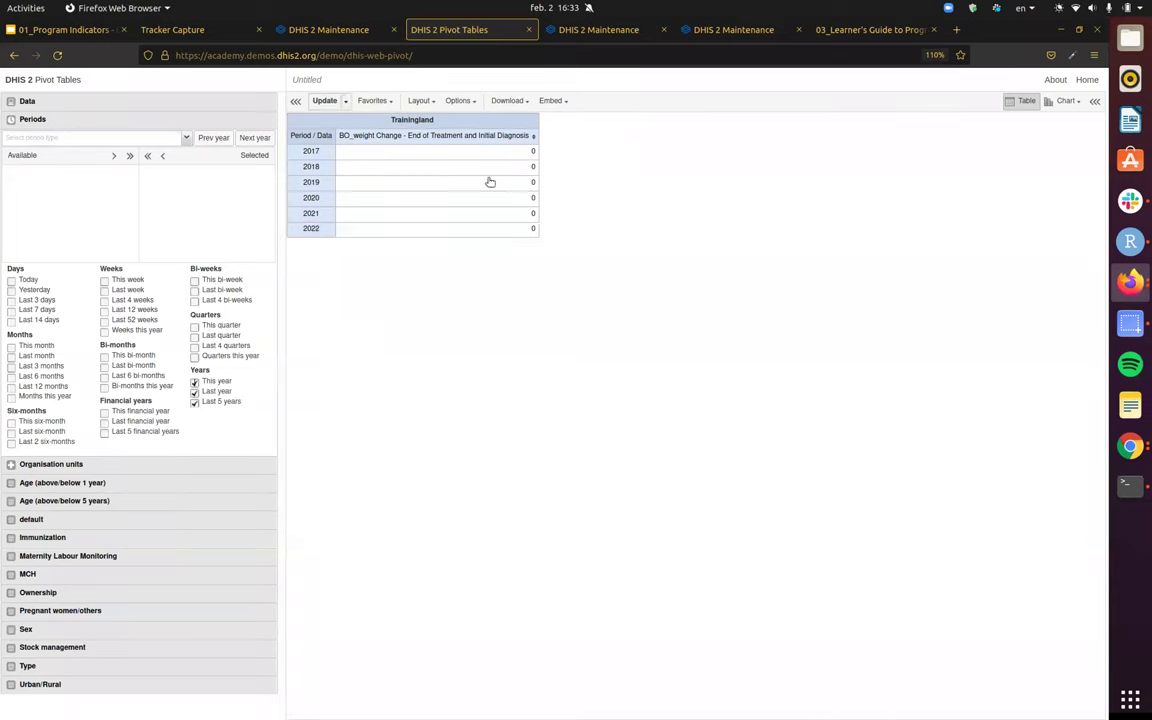
- Replace the selected BO_weight Change indicator with Weight Change (Final - Initial) and update the pivot table
left_click(119, 120)
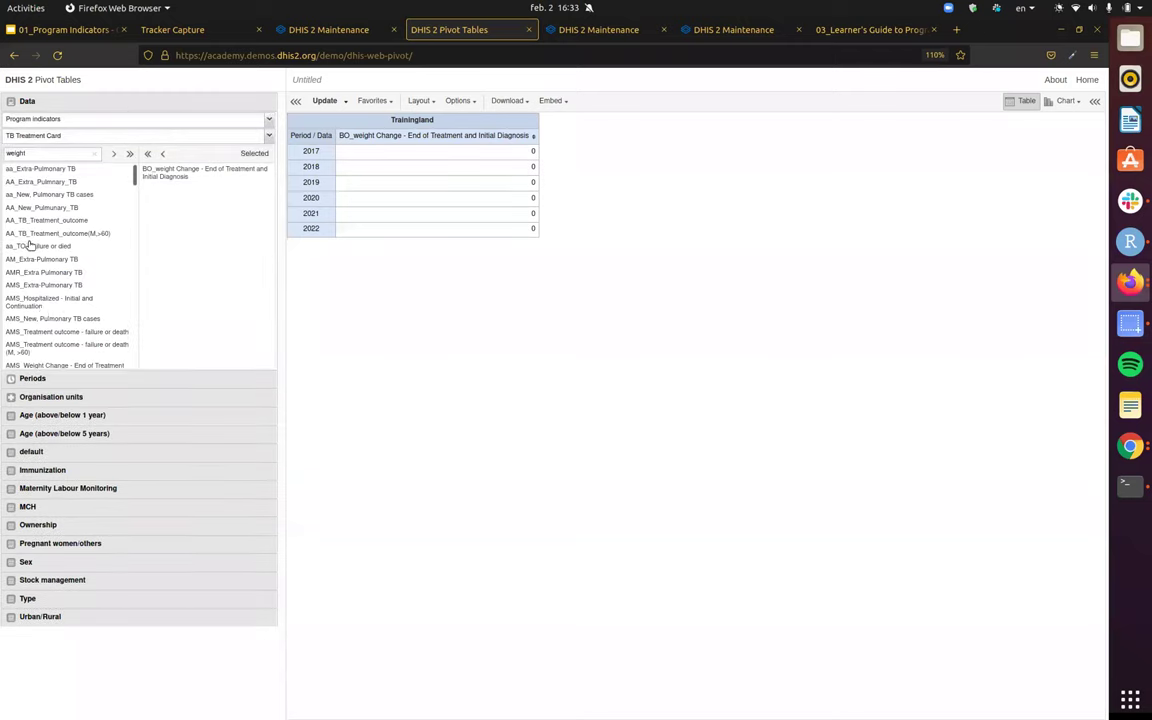
double_click(70, 157)
type("weight")
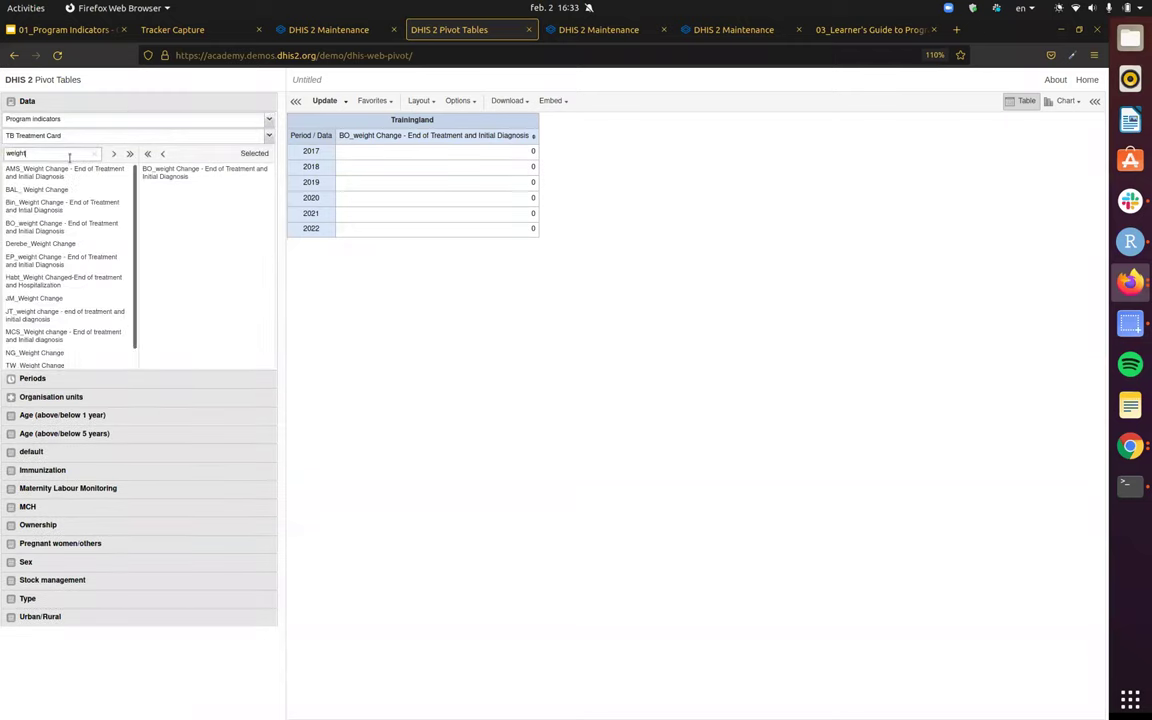
scroll(59, 240, "down", 1)
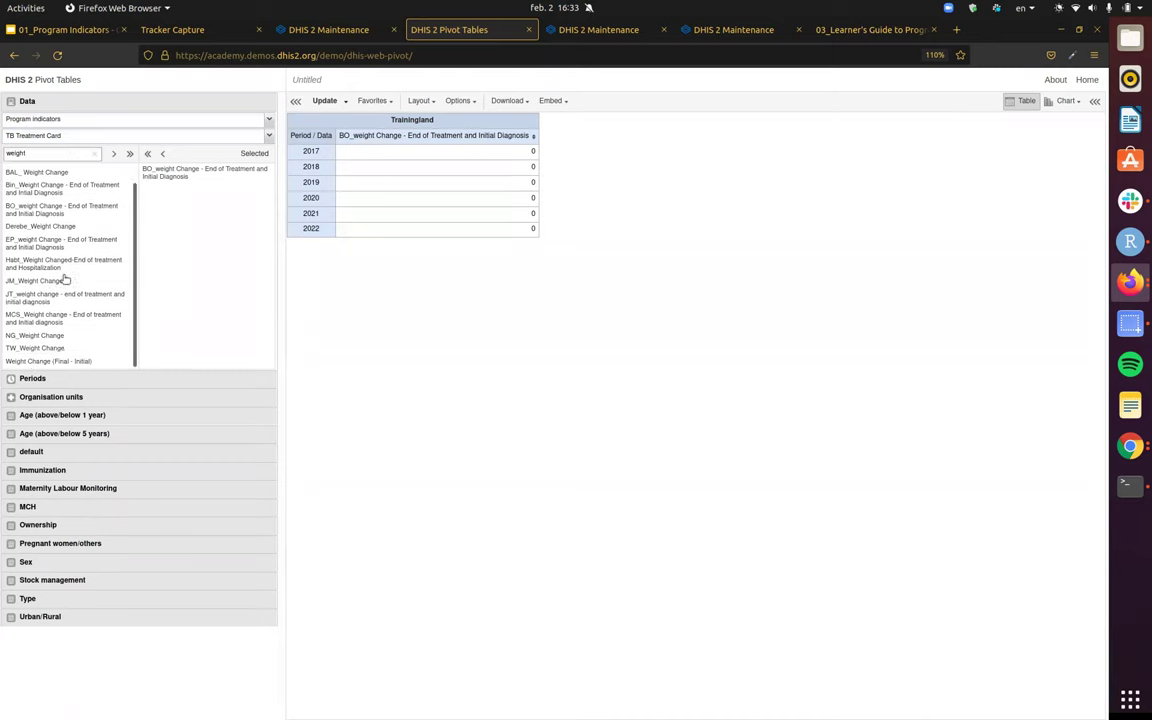
left_click_drag(77, 338, 221, 176)
double_click(221, 176)
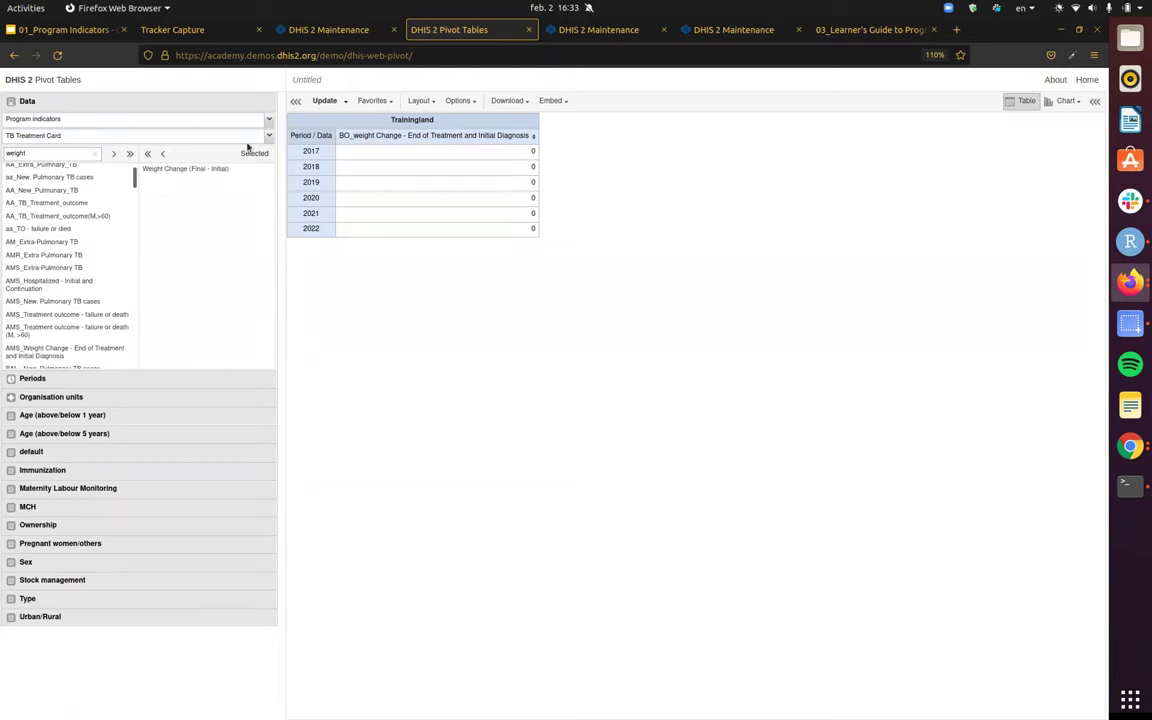
left_click(322, 101)
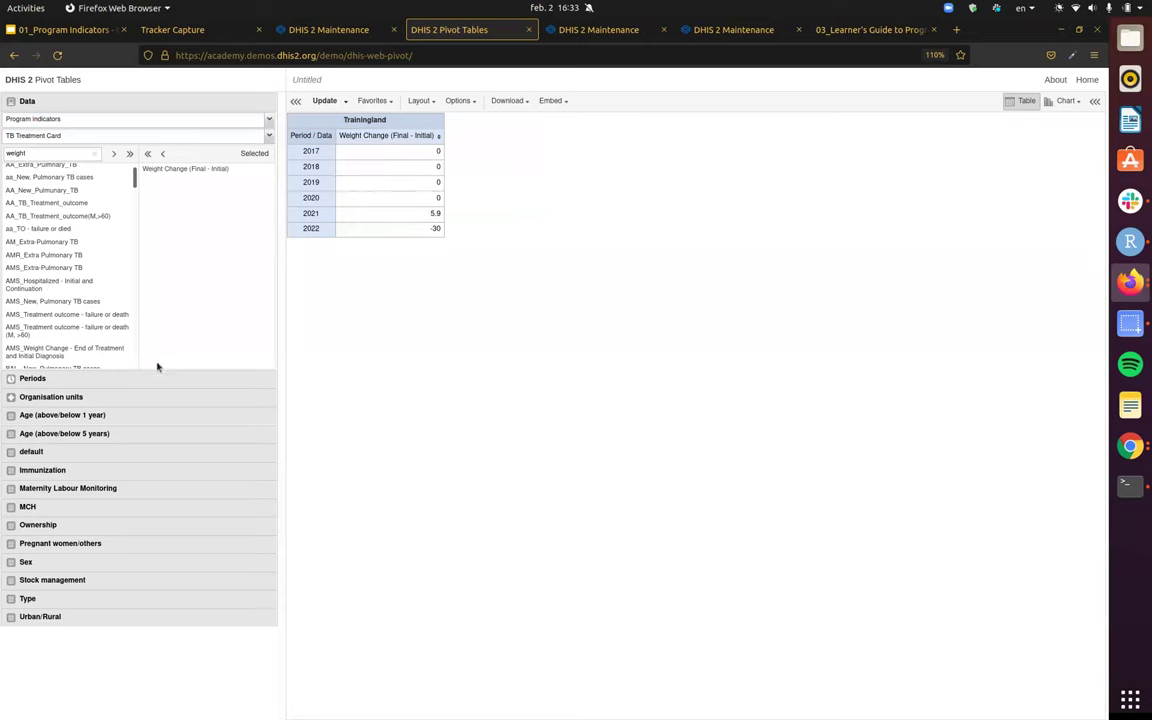
left_click(157, 395)
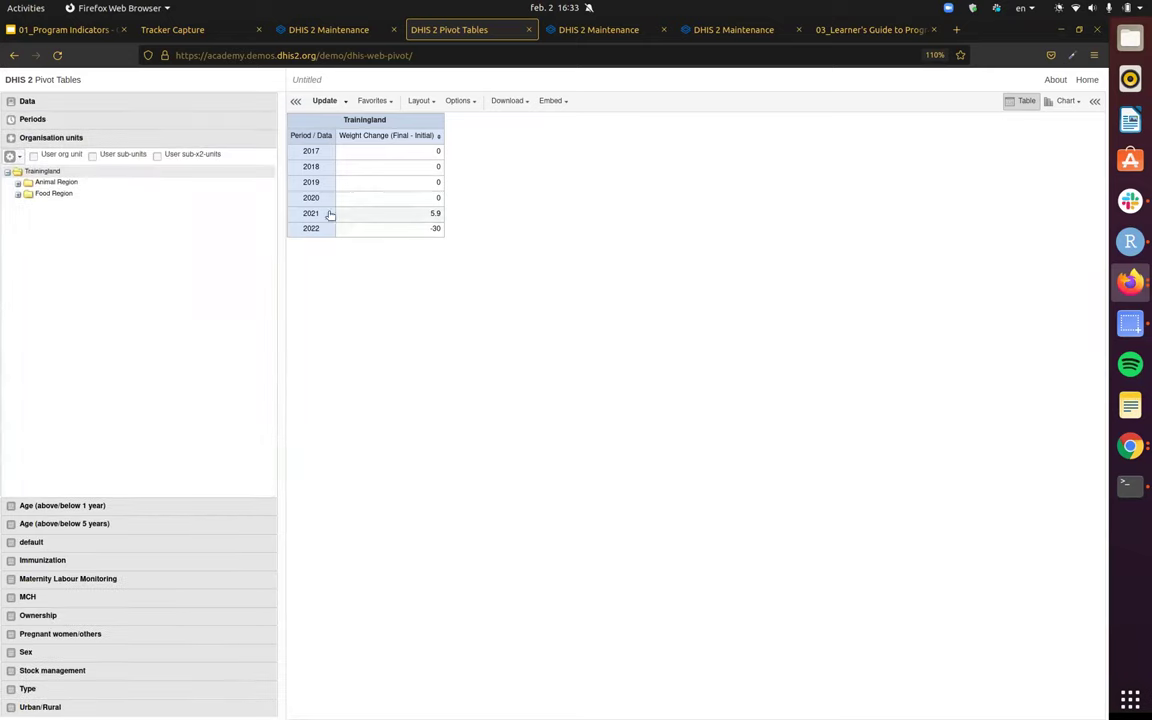
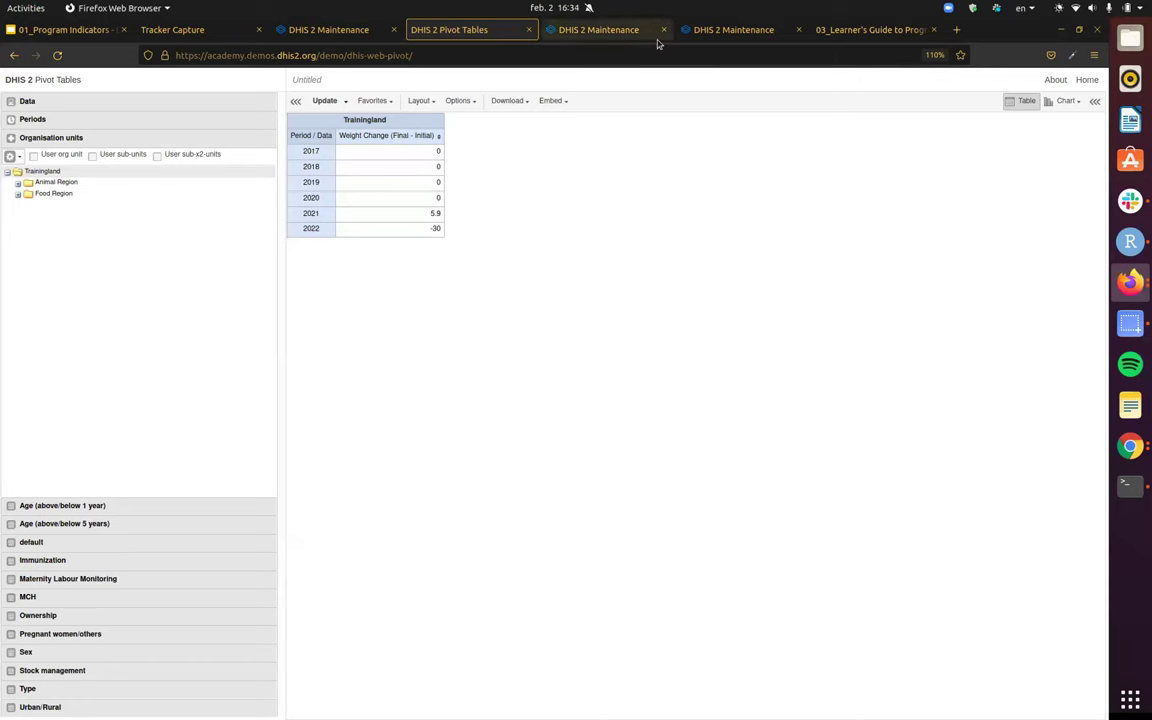
left_click(325, 30)
left_click(797, 85)
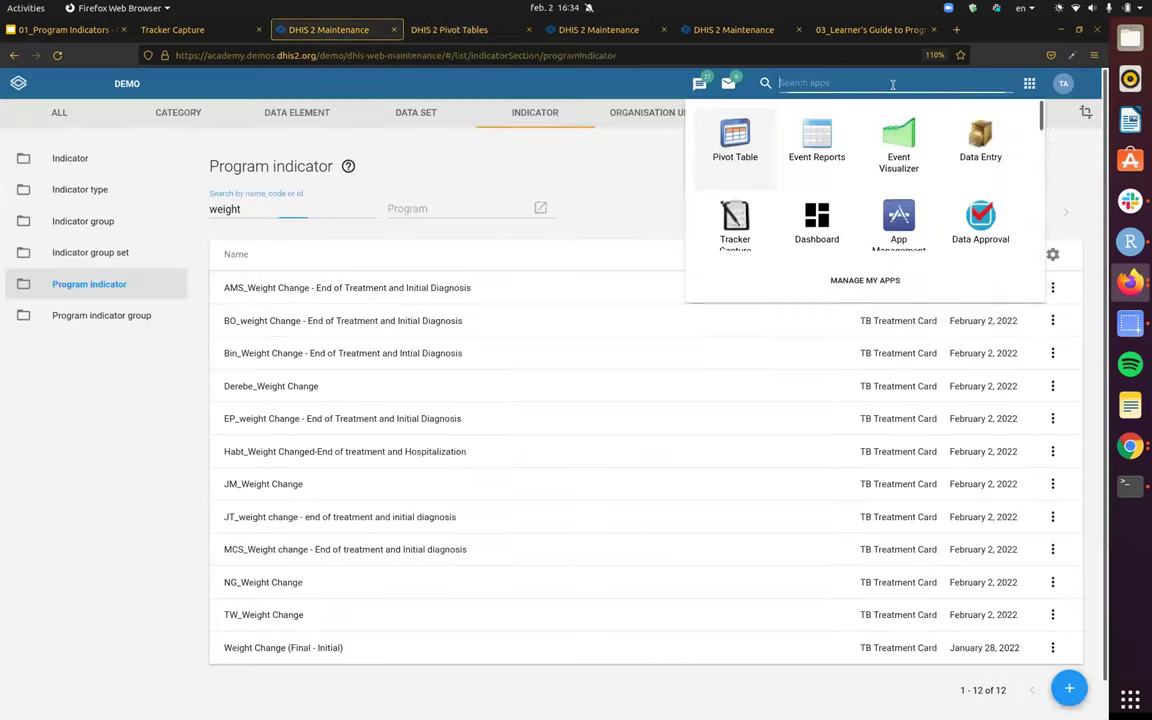
left_click(422, 29)
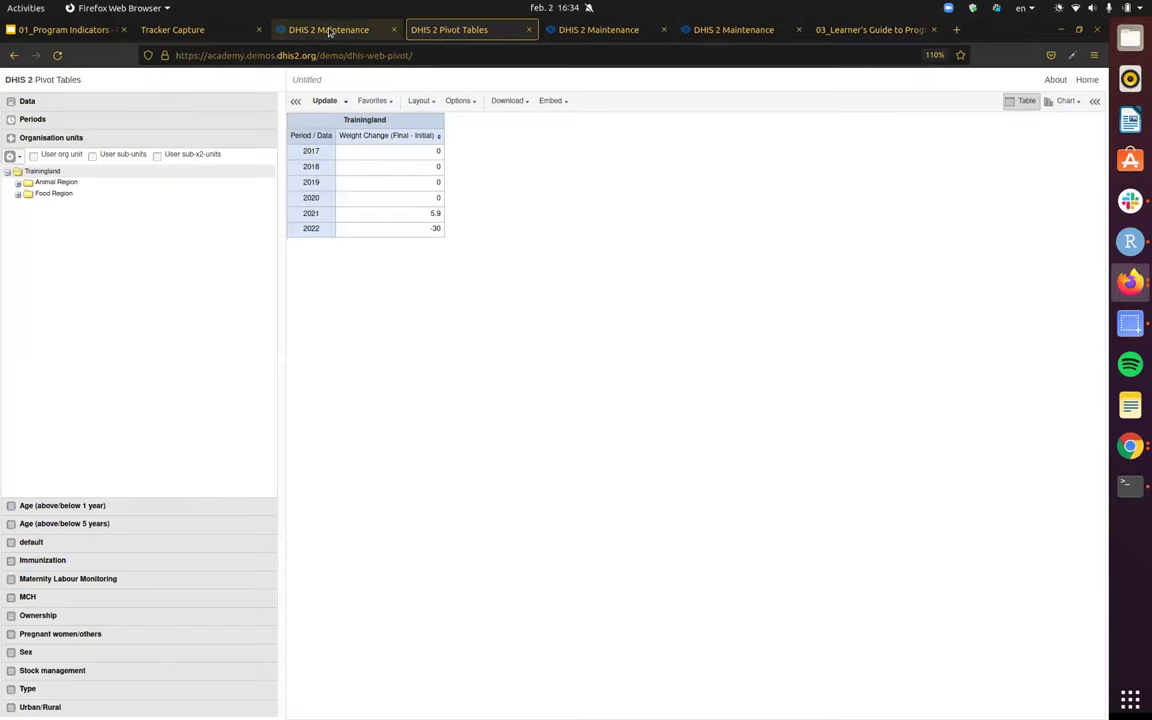
left_click(329, 30)
type("weight")
key("BackSpace")
key("BackSpace")
key("BackSpace")
key("BackSpace")
key("BackSpace")
key("BackSpace")
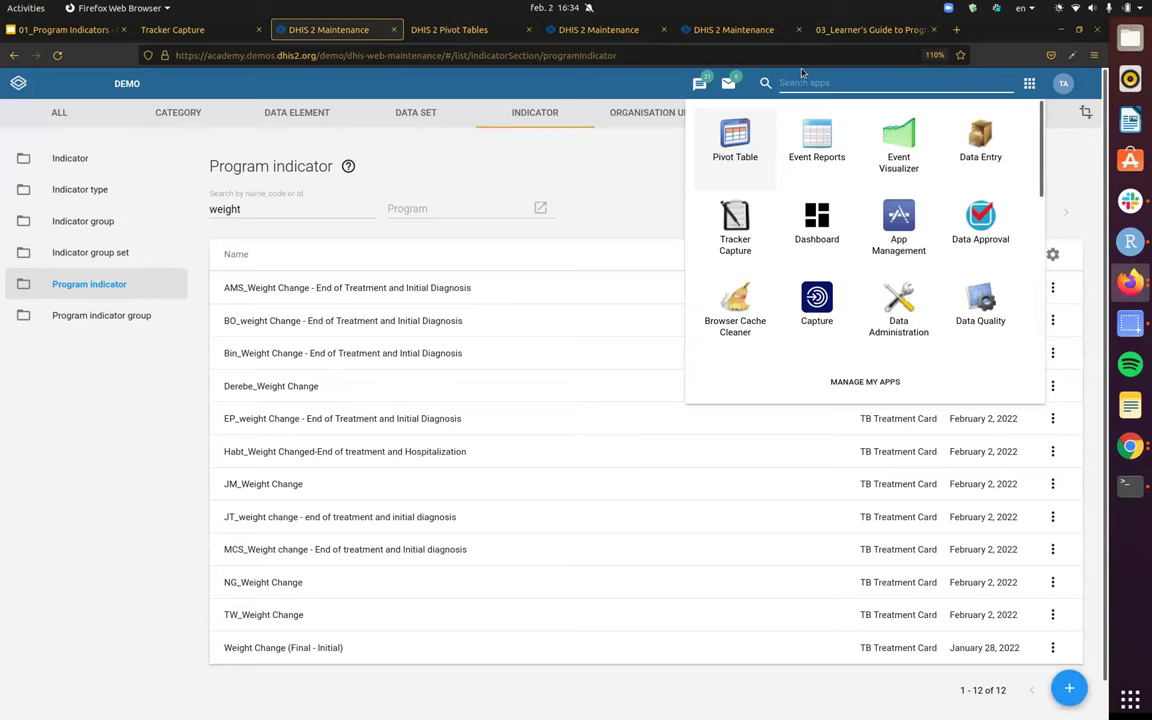
- Switch to the Learner's Guide PDF and read the Exercise 6 combined indicator's program, name, numerator and denominator
left_click(865, 29)
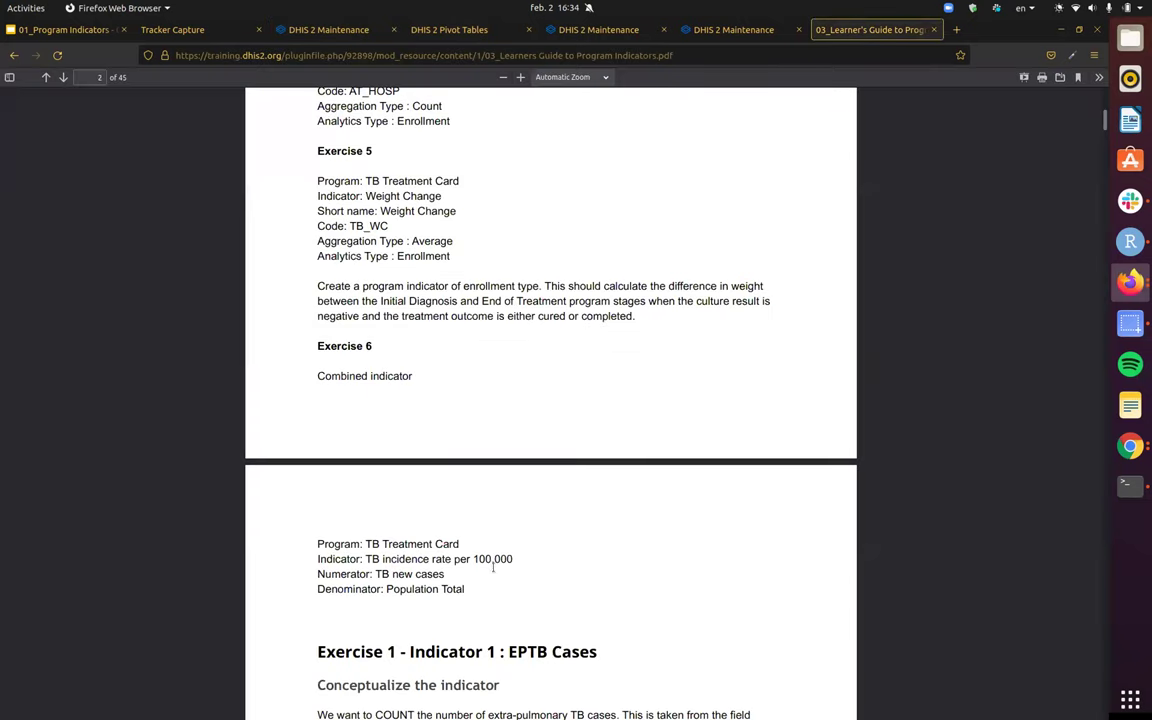
scroll(500, 565, "down", 3)
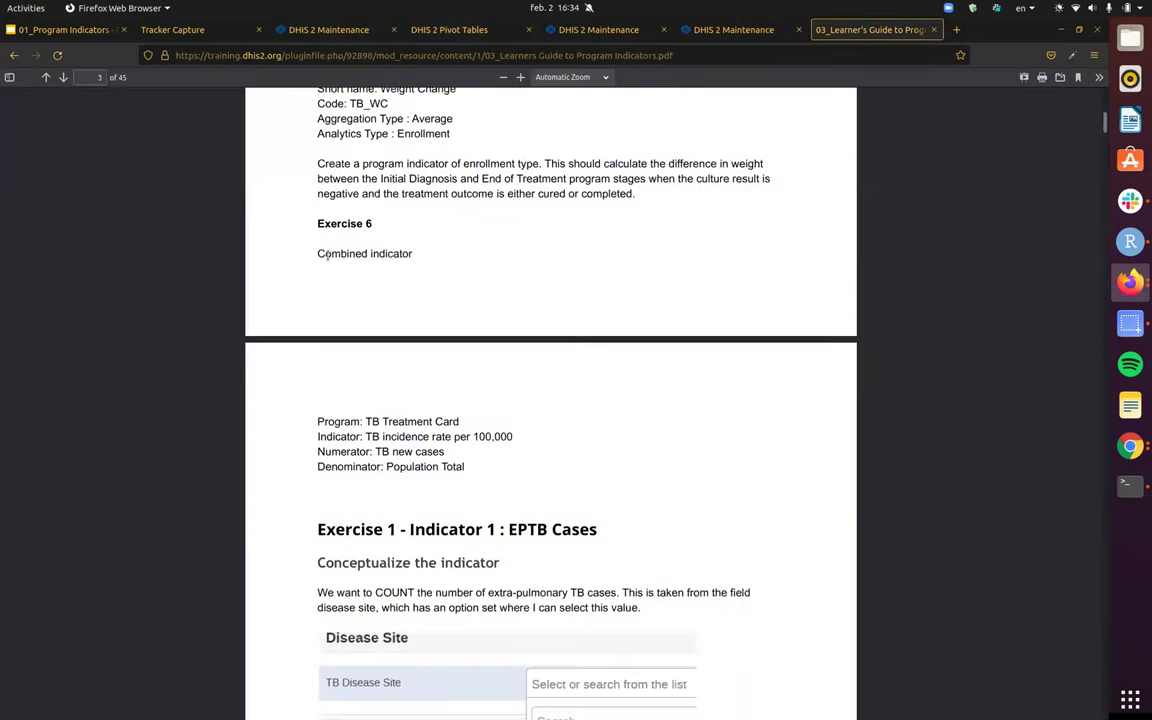
left_click_drag(314, 252, 337, 278)
left_click(462, 467)
left_click(334, 265)
mouse_move(318, 224)
left_mouse_down()
mouse_move(468, 481)
mouse_move(445, 465)
mouse_move(467, 471)
mouse_move(296, 208)
mouse_move(320, 224)
mouse_move(455, 478)
mouse_move(357, 265)
mouse_move(334, 226)
mouse_move(318, 224)
left_mouse_up()
left_click(455, 466)
left_click(320, 224)
left_click(461, 468)
left_click(318, 224)
triple_click(374, 421)
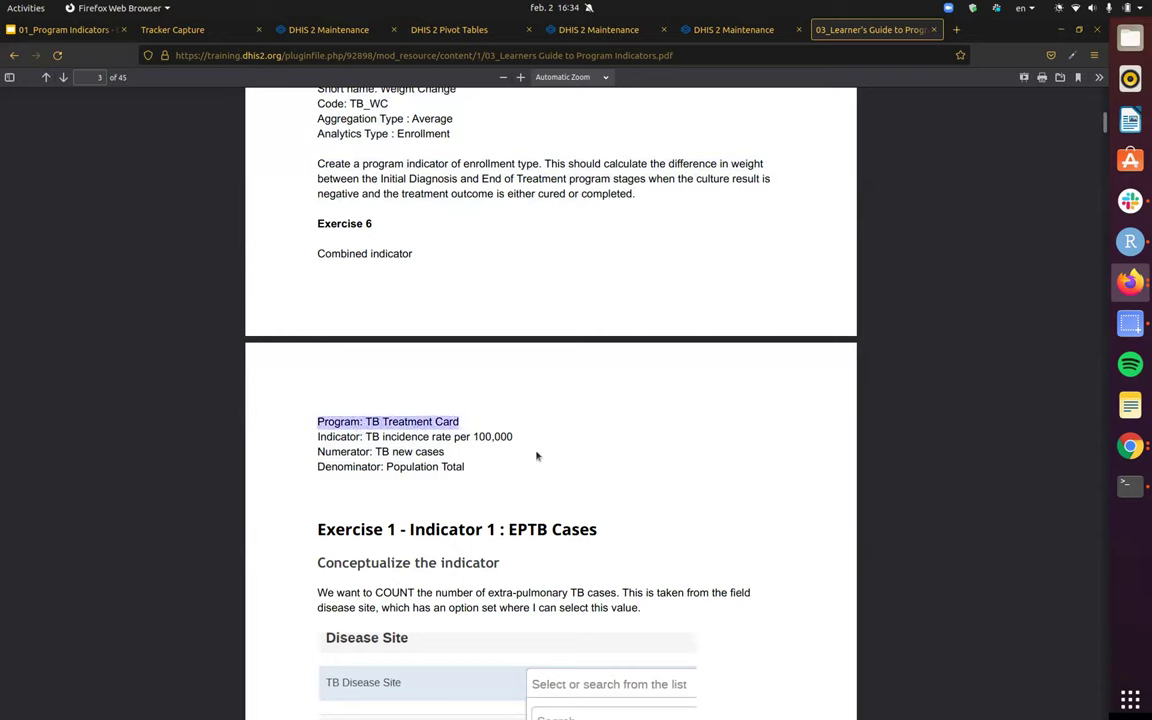
triple_click(447, 438)
left_click(474, 437)
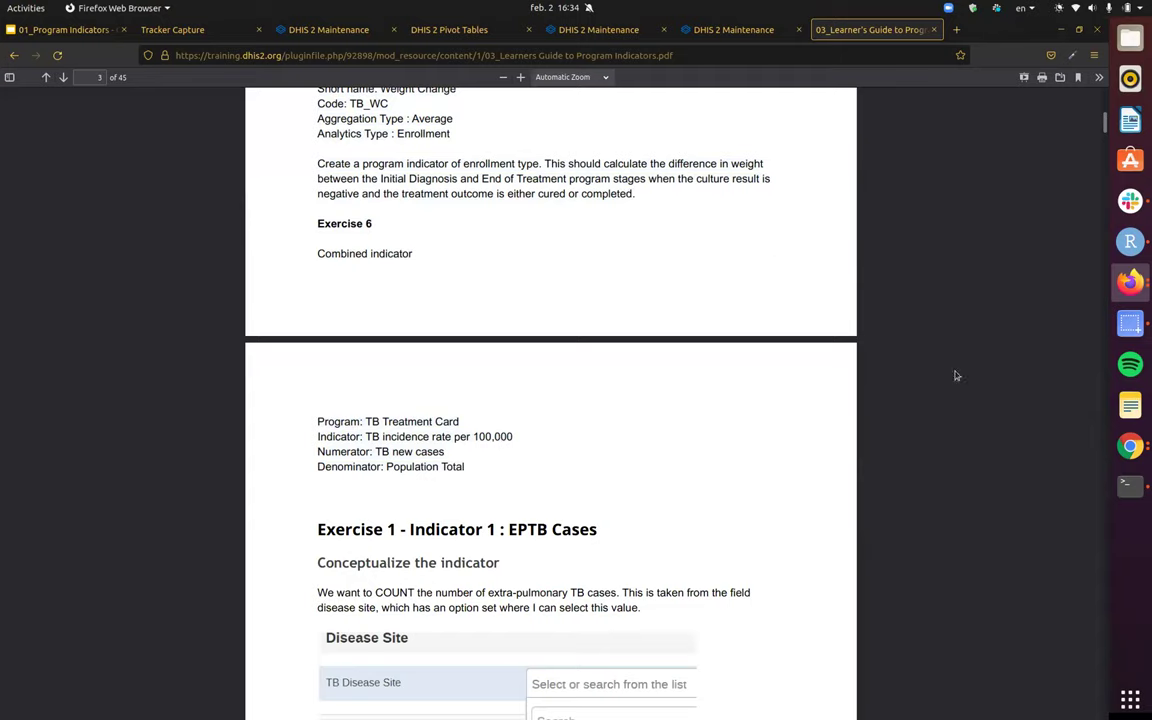
- Find the Creating Combined Indicators section on page 41 and read how the TB incidence rate per 100,000 is conceptualized
left_click_drag(1105, 122, 1079, 662)
scroll(887, 273, "down", 5)
scroll(890, 257, "up", 5)
scroll(903, 281, "up", 5)
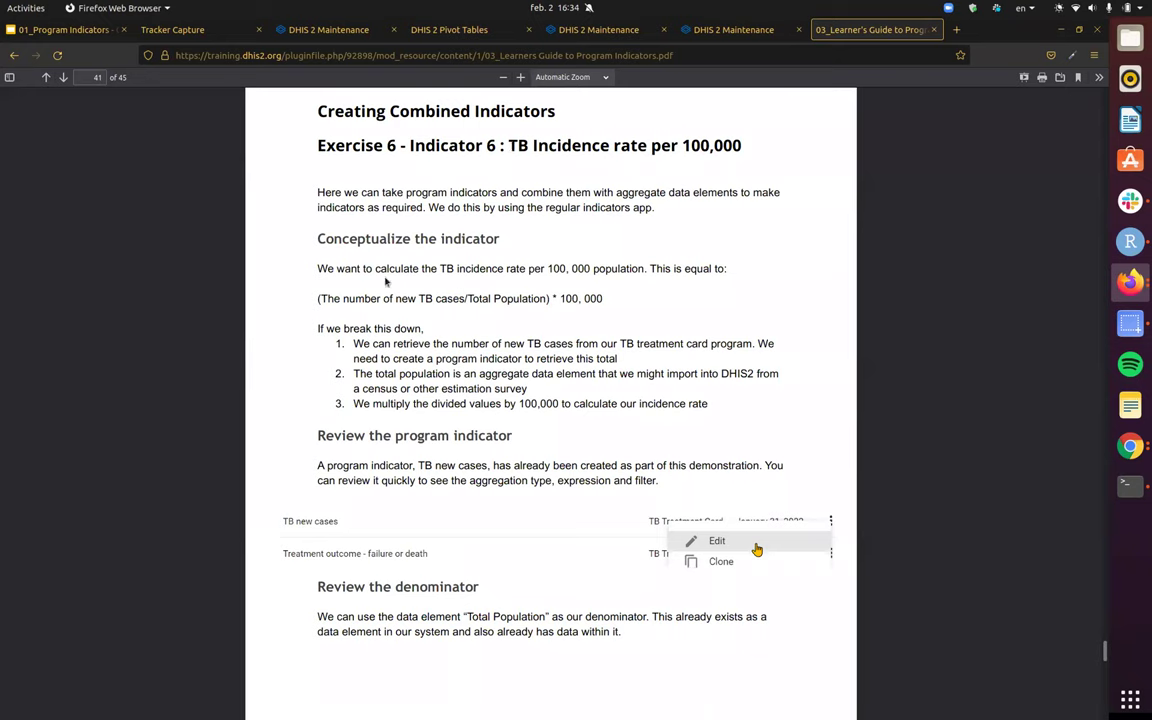
triple_click(421, 268)
left_click(441, 266)
left_click_drag(440, 268, 725, 267)
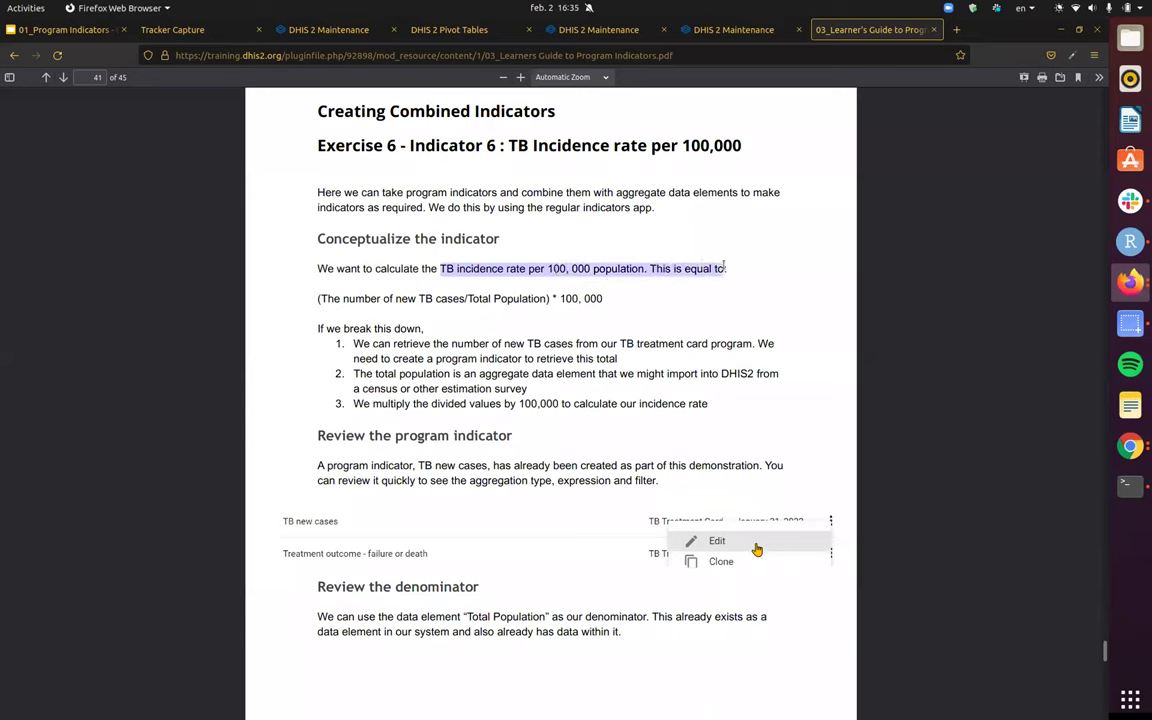
left_click(236, 293)
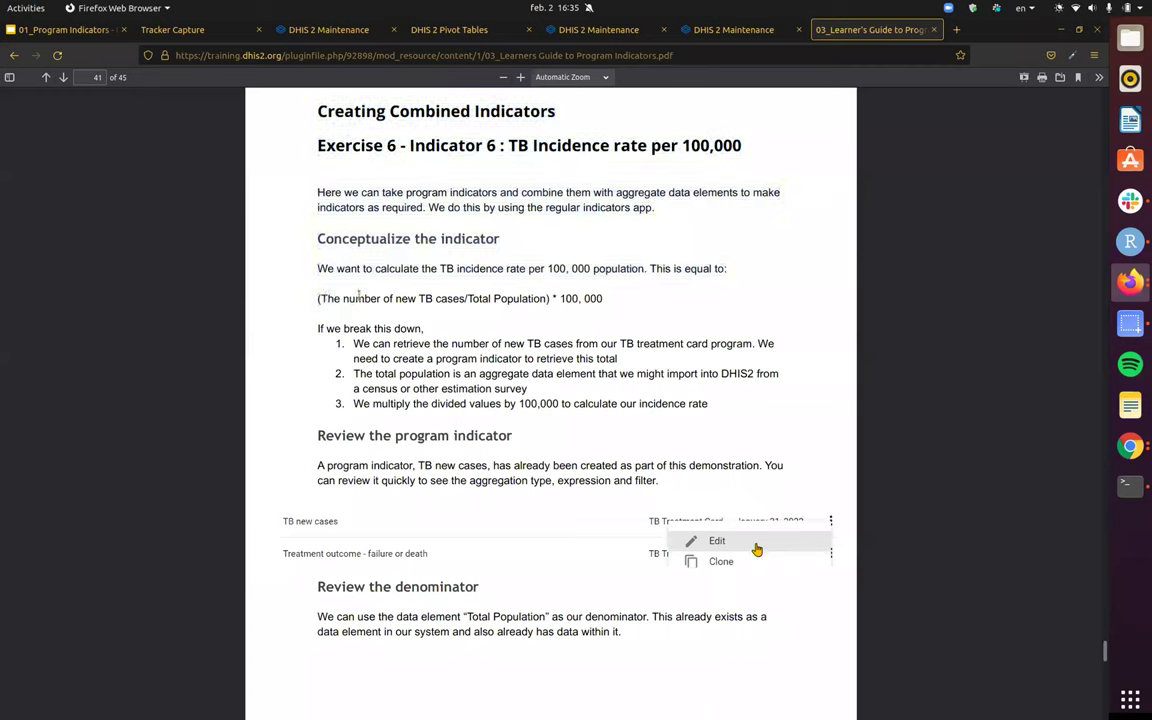
- Read the TB incidence rate formula, its component breakdown and the denominator review on page 41 of the guide
left_click_drag(321, 298, 549, 298)
left_click(558, 305)
scroll(561, 229, "down", 1)
scroll(578, 188, "down", 1)
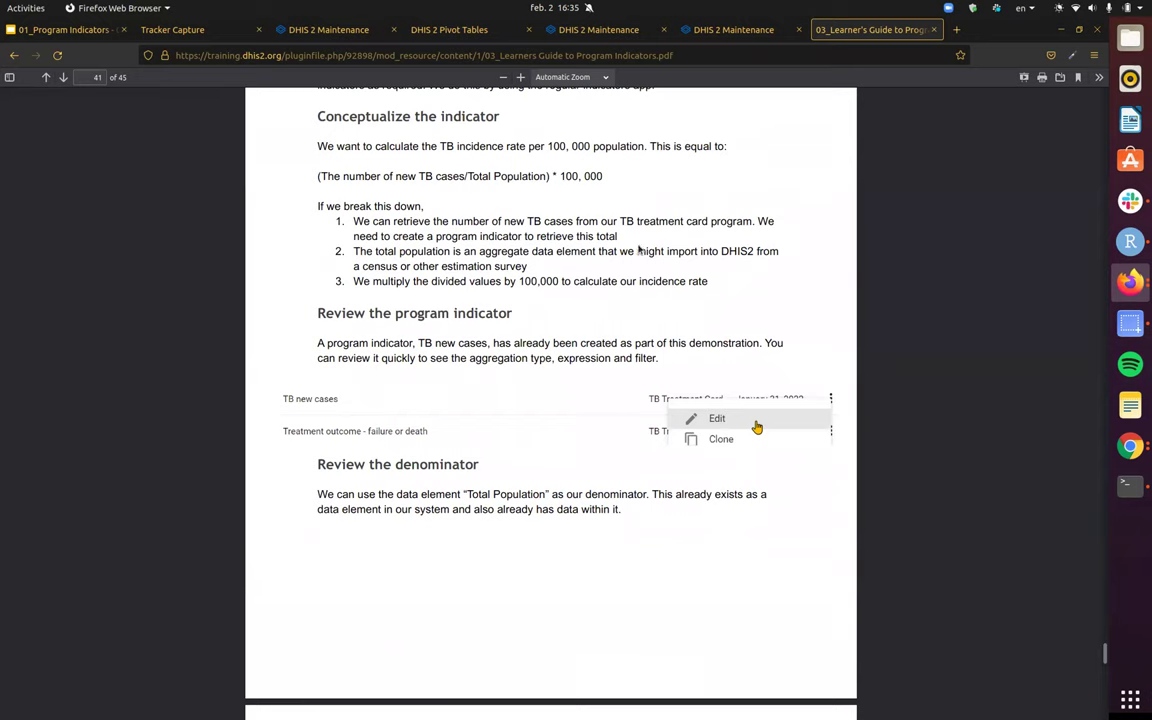
scroll(846, 250, "up", 1)
scroll(887, 260, "down", 2)
scroll(771, 206, "down", 4)
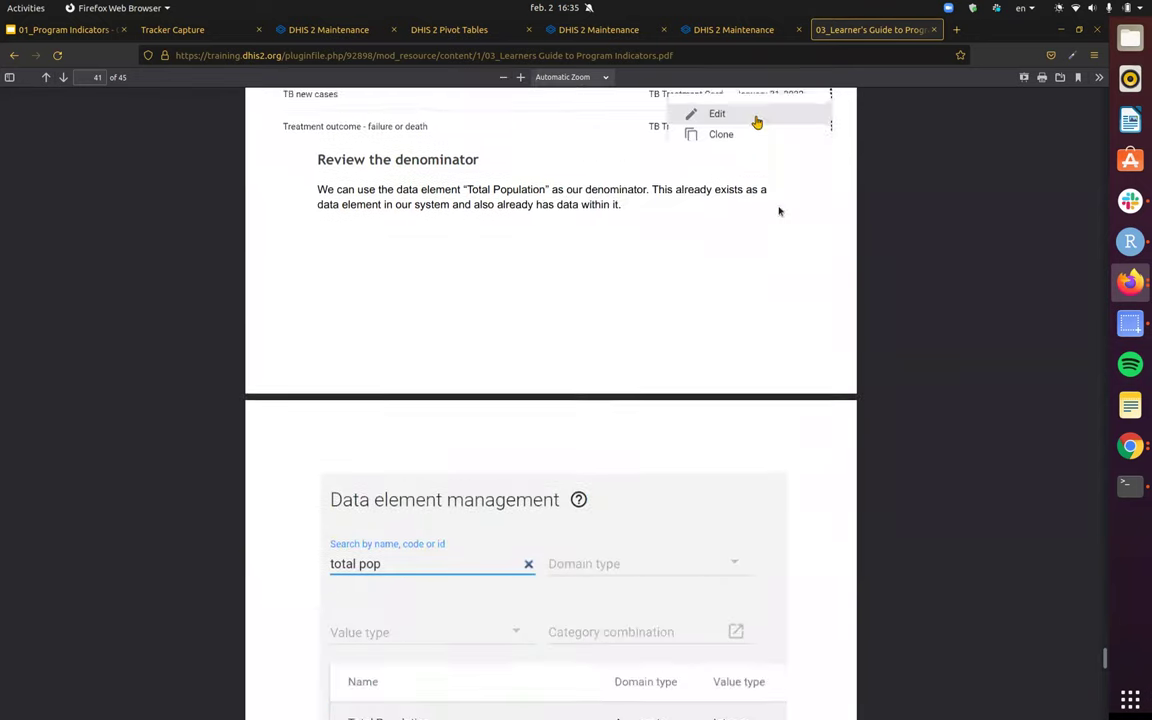
scroll(779, 211, "up", 5)
- Switch to the DHIS2 Maintenance program indicator list and search the TB Treatment Card indicators for "new"
key("ctrl+Page_Up")
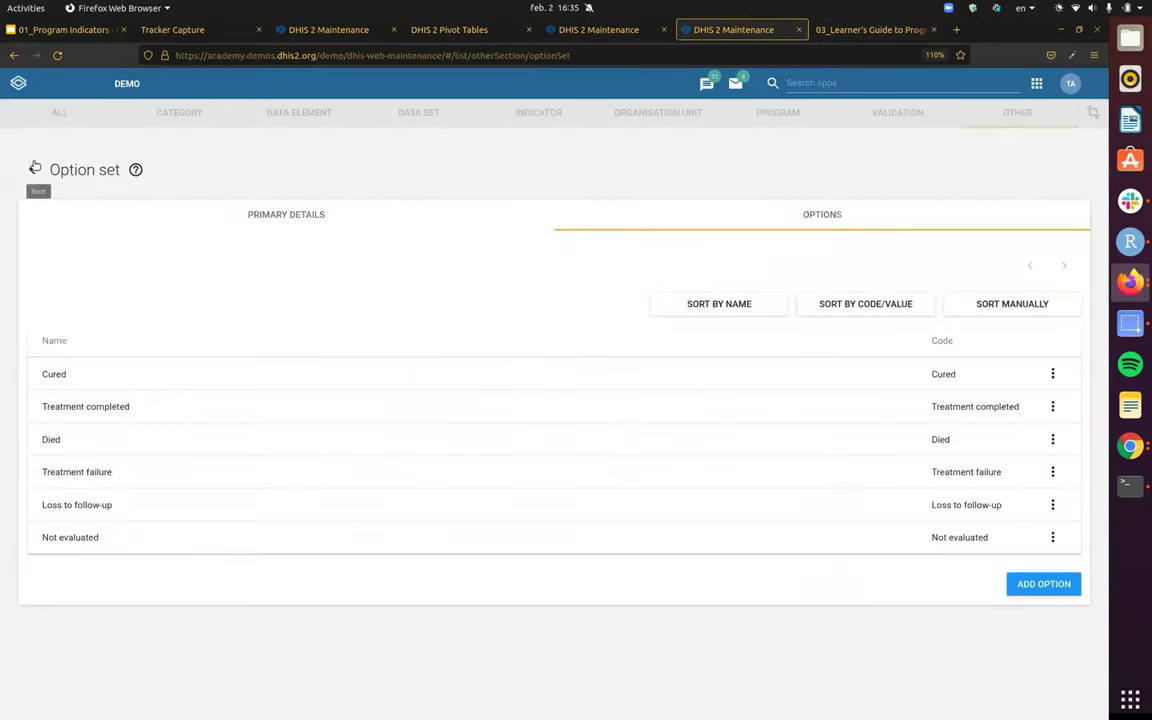
left_click(34, 170)
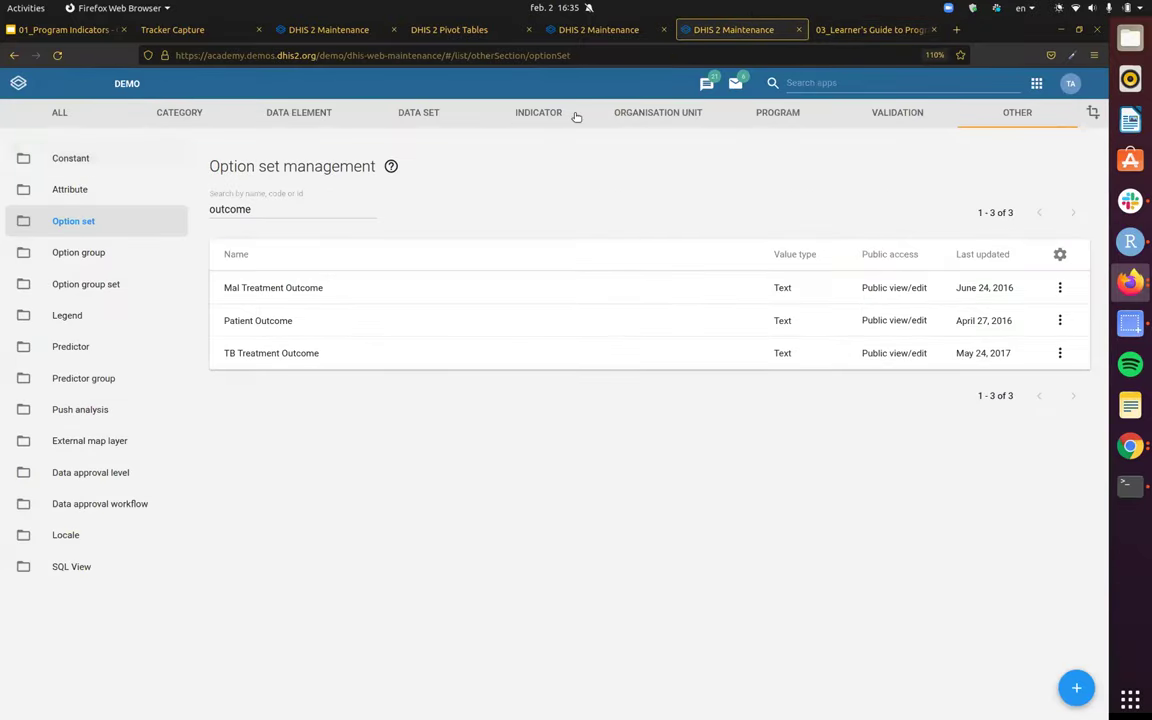
left_click(601, 35)
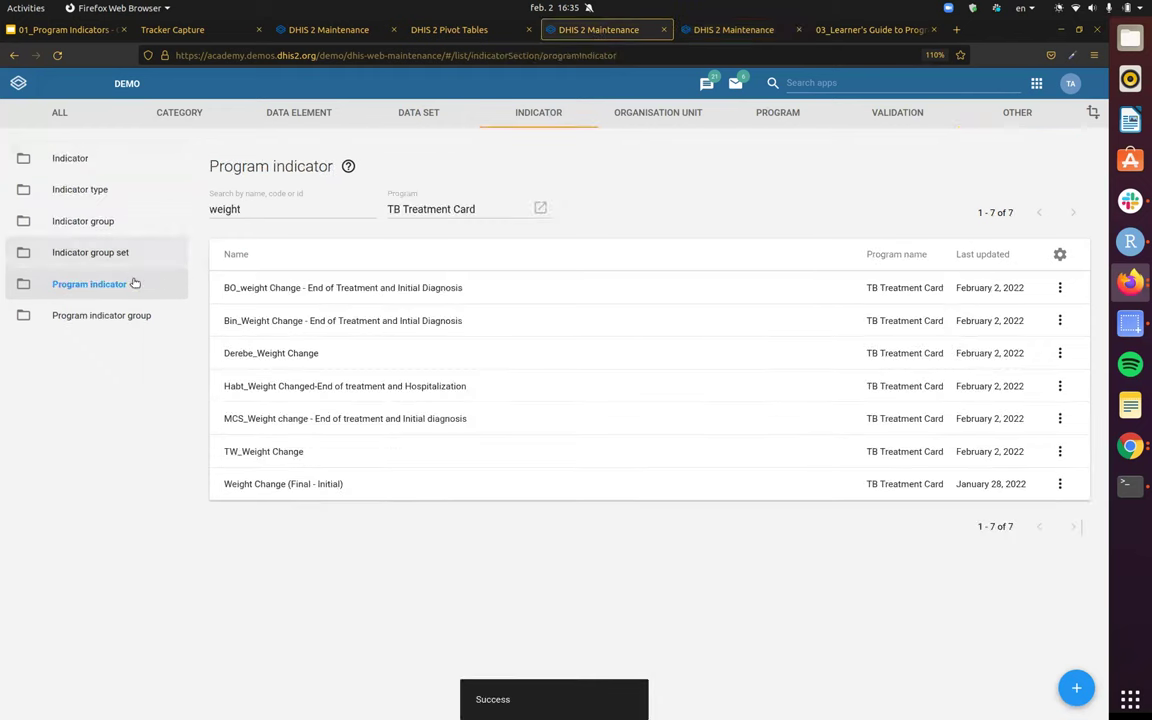
left_click(316, 203)
double_click(313, 204)
key("BackSpace")
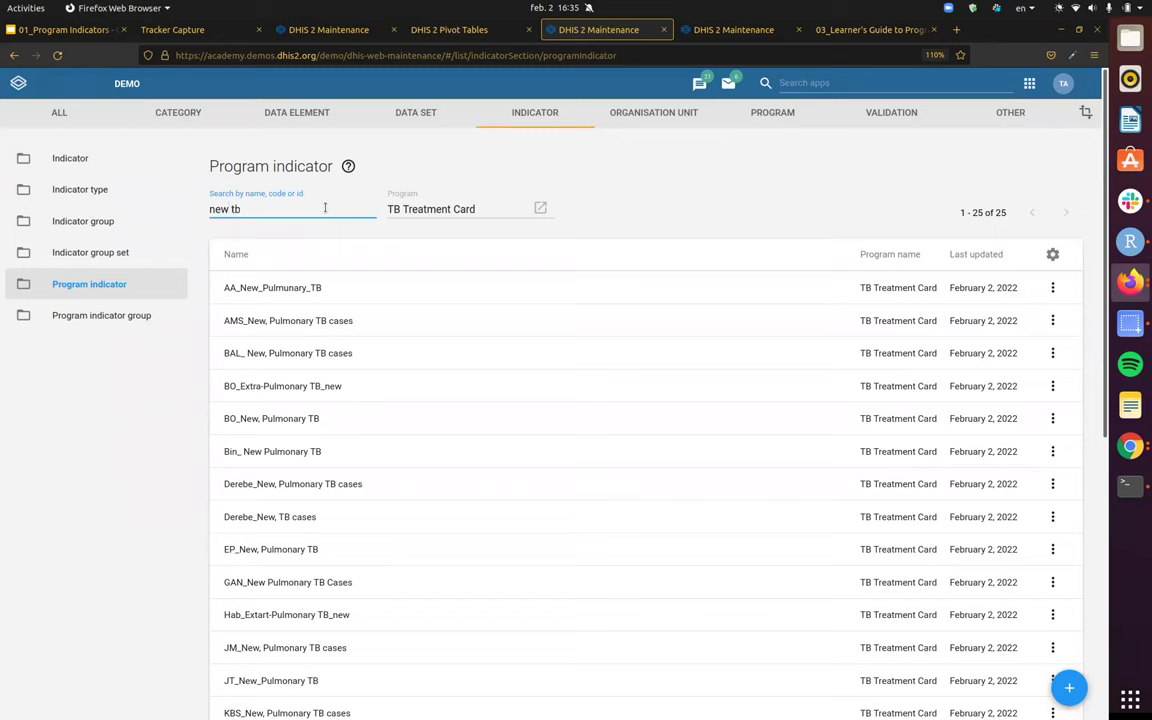
key("BackSpace")
key("BackSpace")
key("BackSpace")
key("BackSpace")
scroll(342, 453, "down", 5)
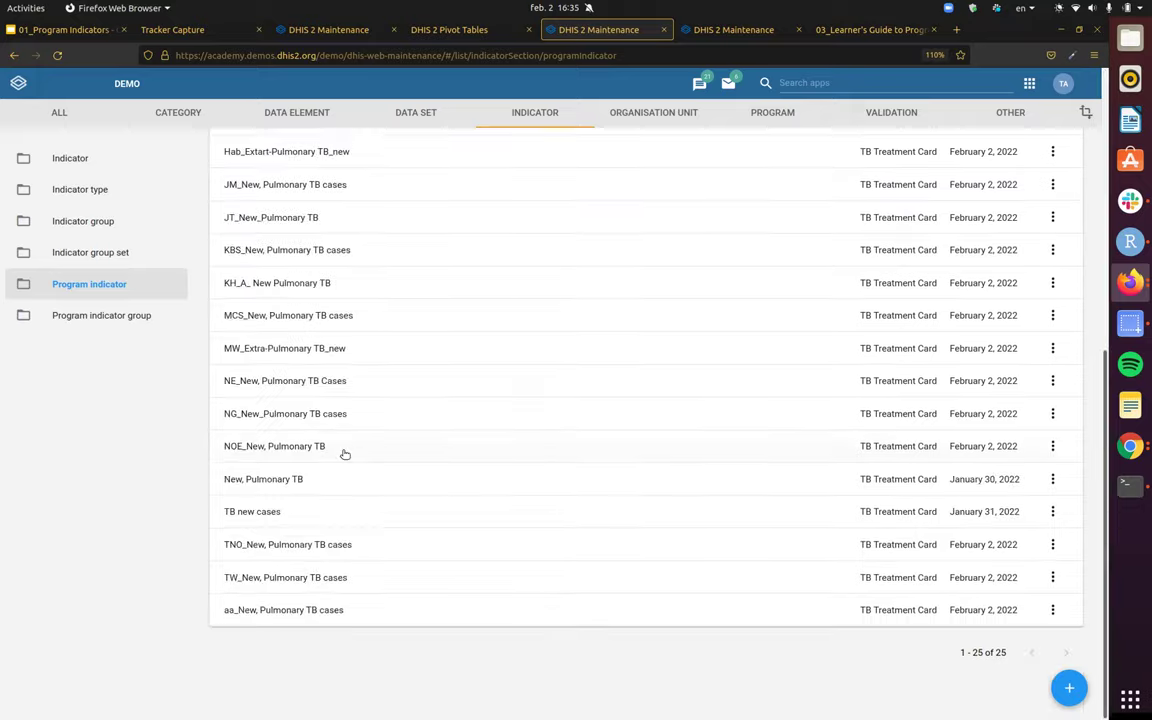
- Open the TB new cases program indicator, review its details, expression and filter, and return to the list
left_click(311, 518)
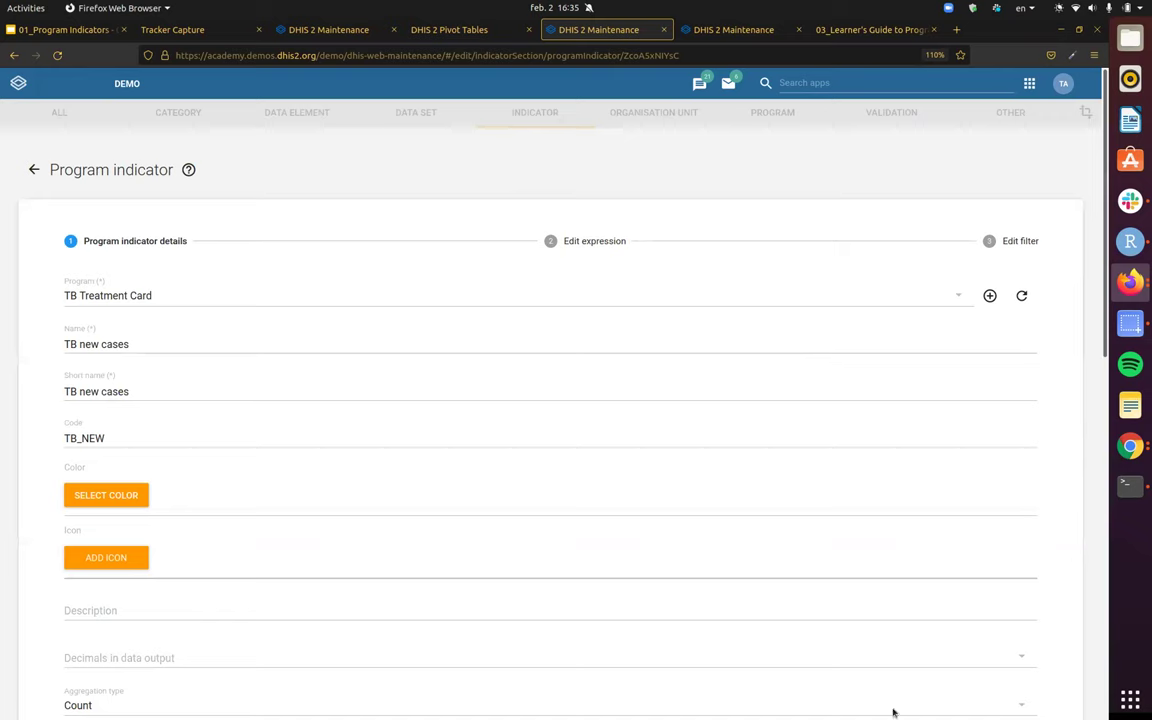
scroll(157, 504, "down", 3)
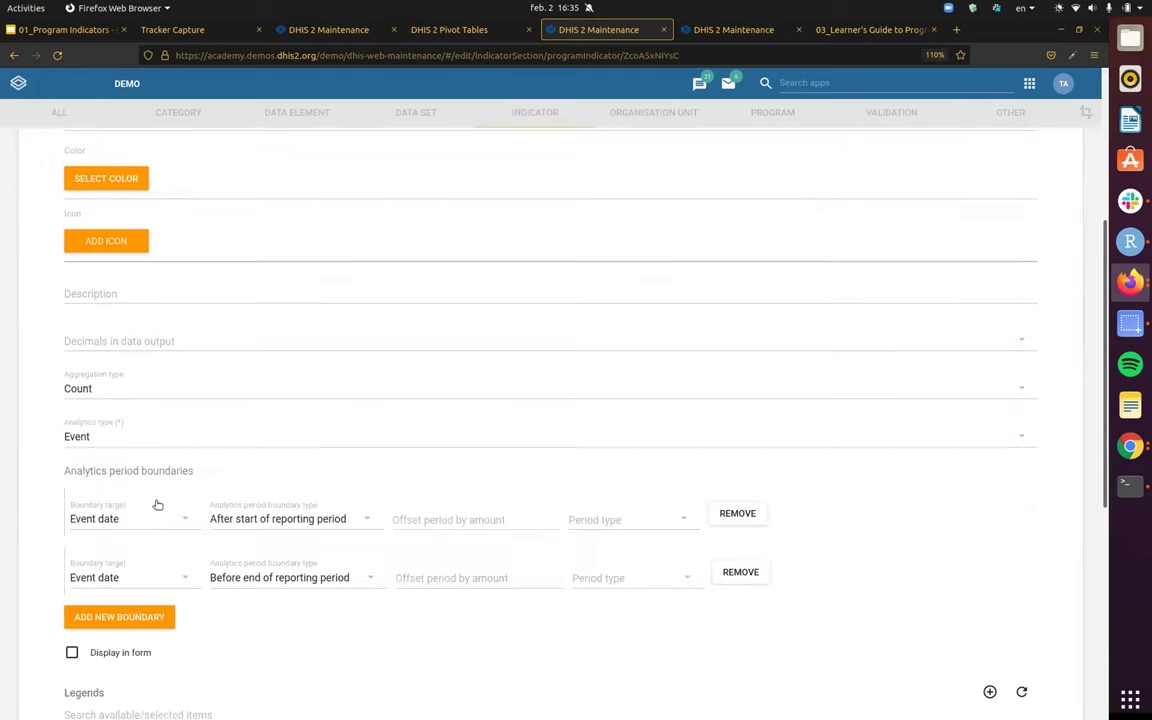
left_click(815, 656)
scroll(692, 485, "up", 3)
left_click(594, 243)
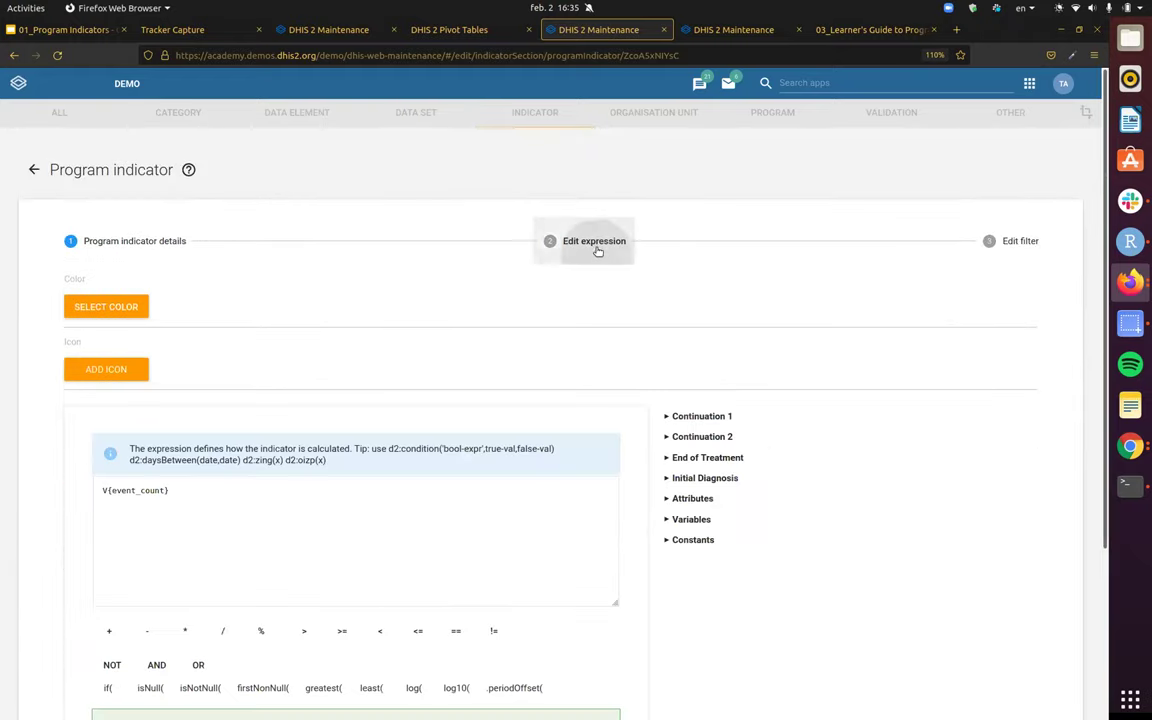
left_click(943, 258)
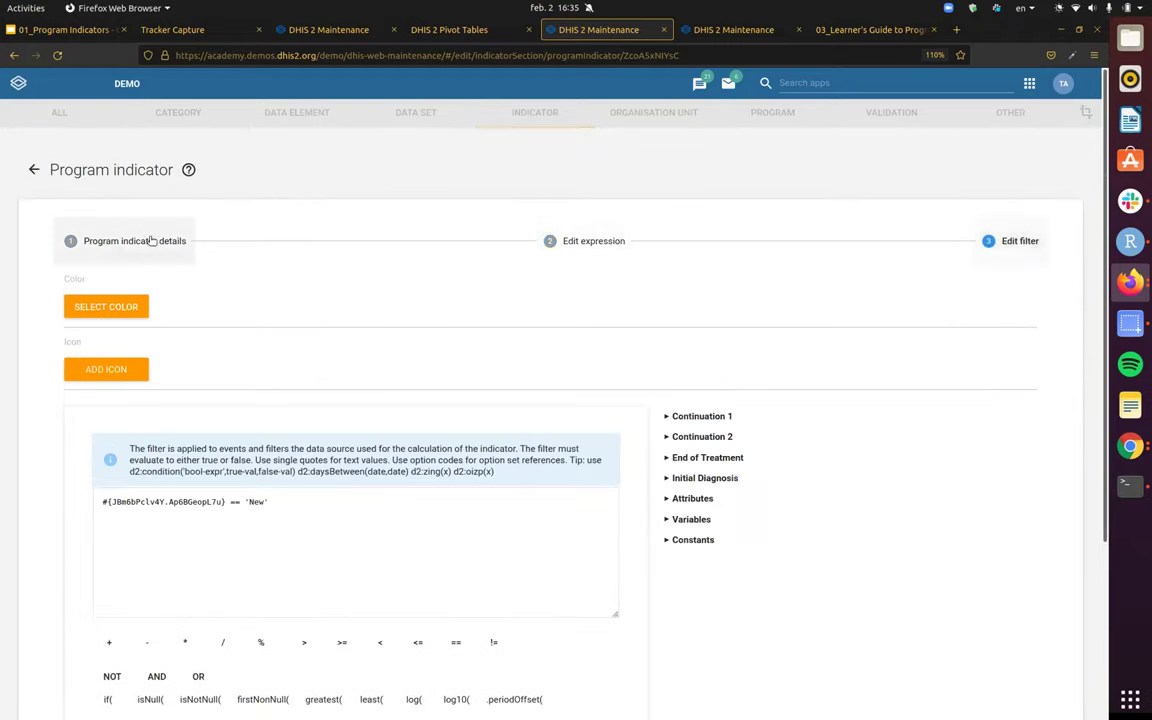
scroll(318, 504, "down", 1)
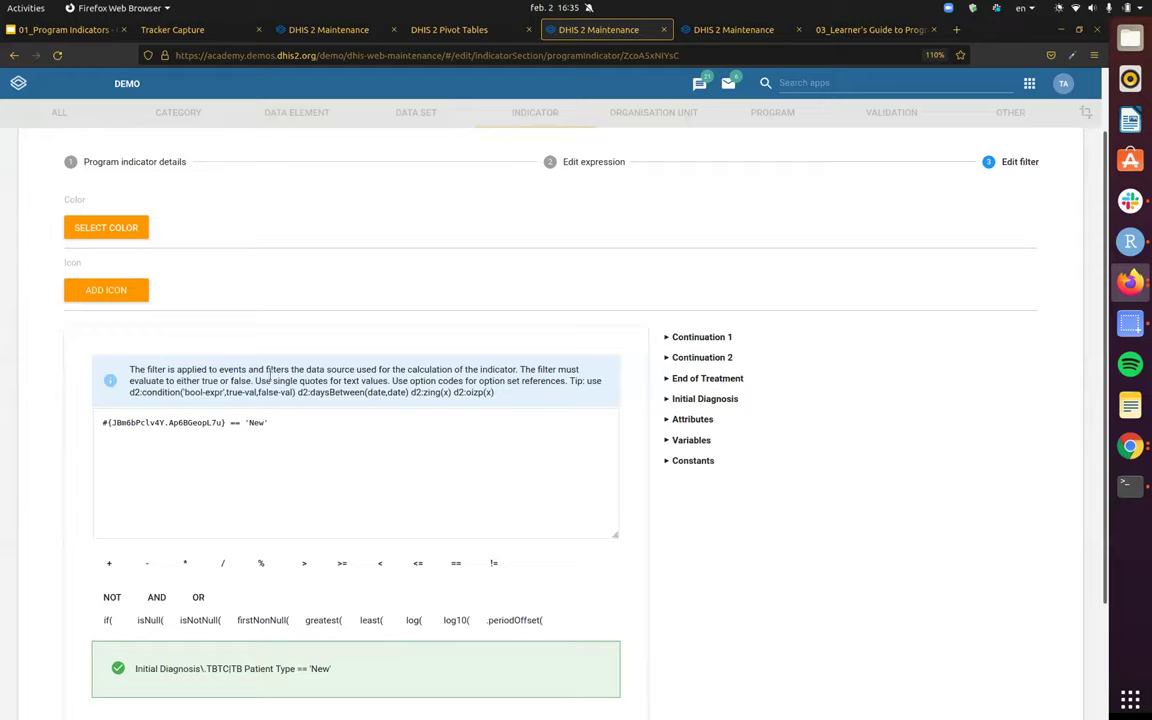
scroll(270, 377, "up", 1)
left_click(31, 169)
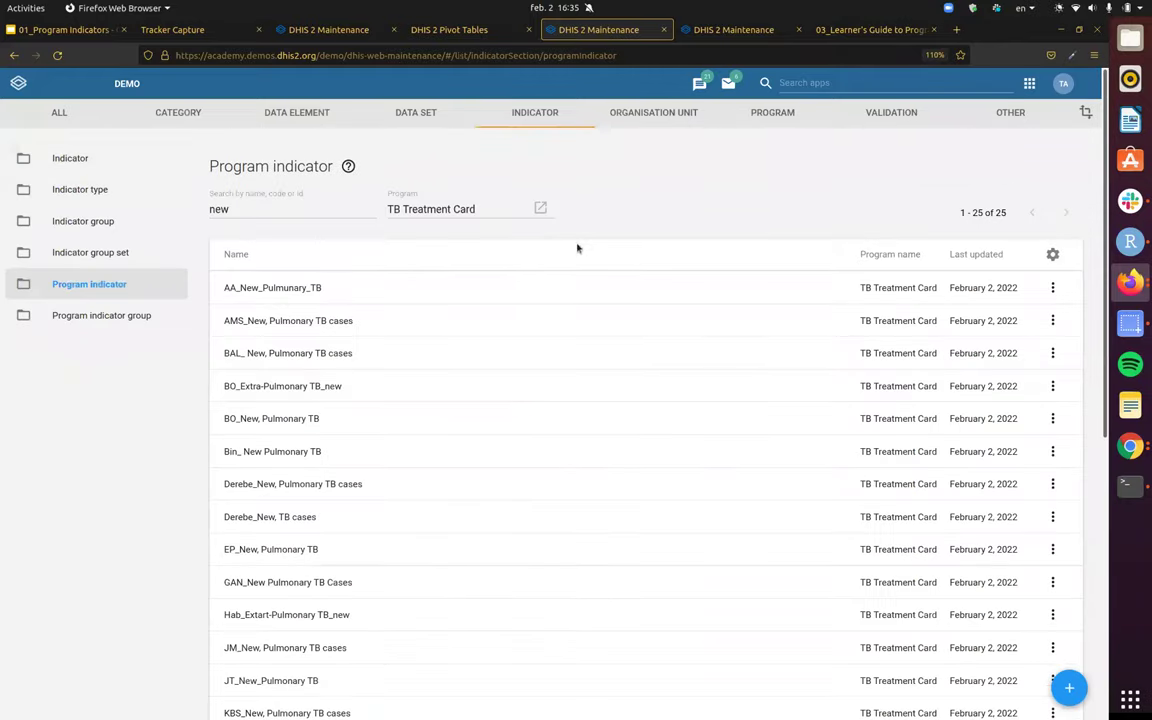
- Go to Indicator management and start creating a new indicator
left_click(103, 159)
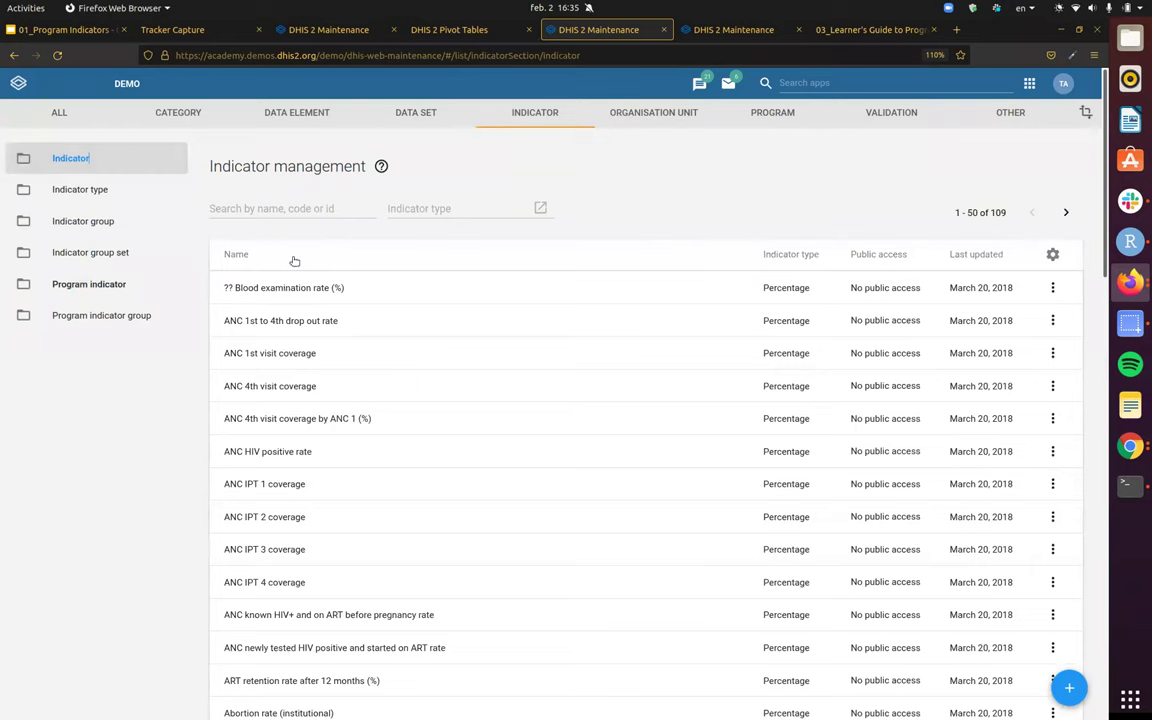
left_click(254, 212)
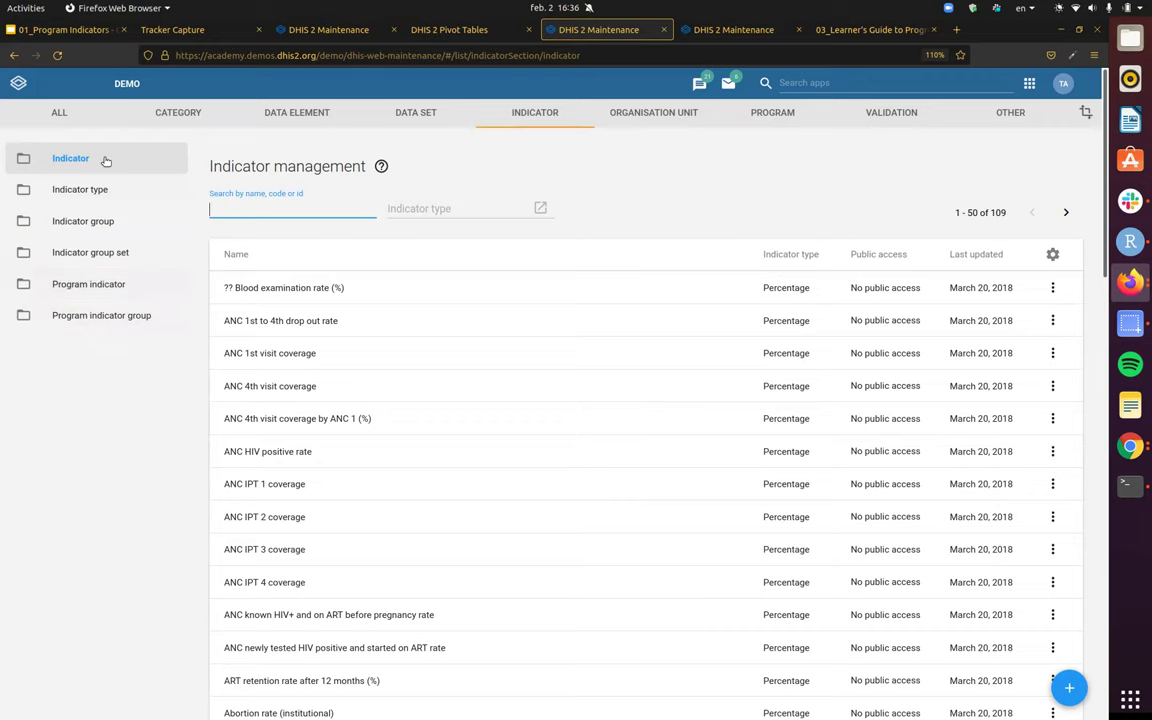
left_click(1069, 687)
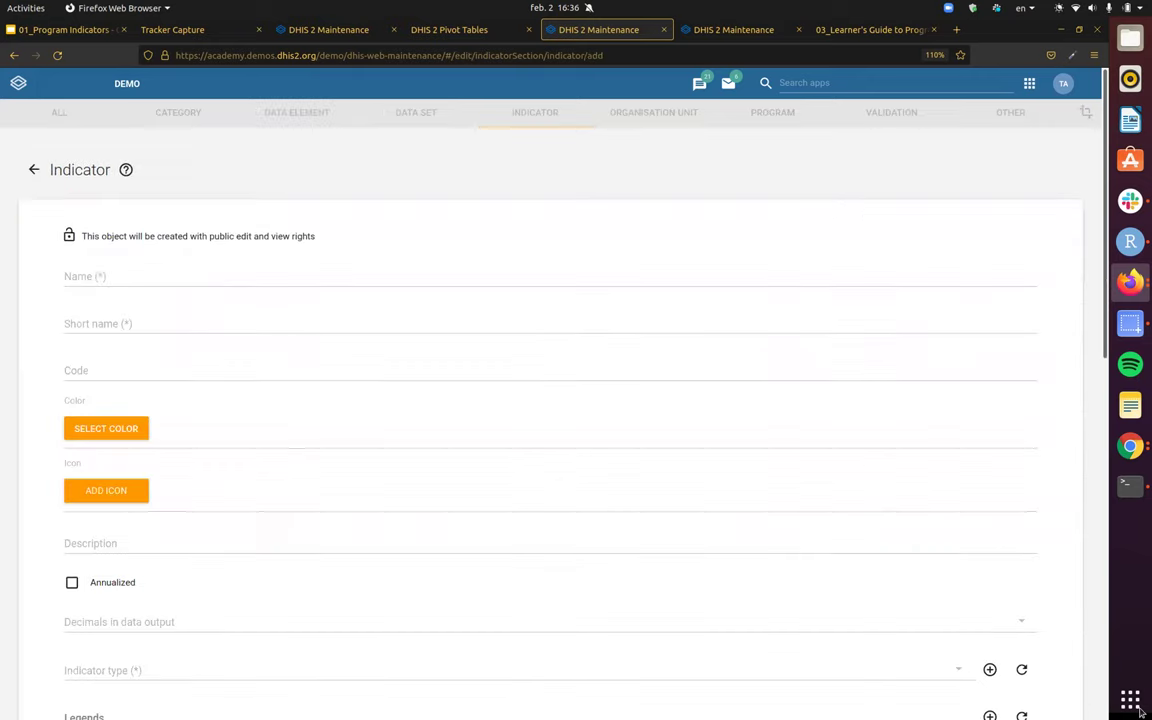
left_click(820, 622)
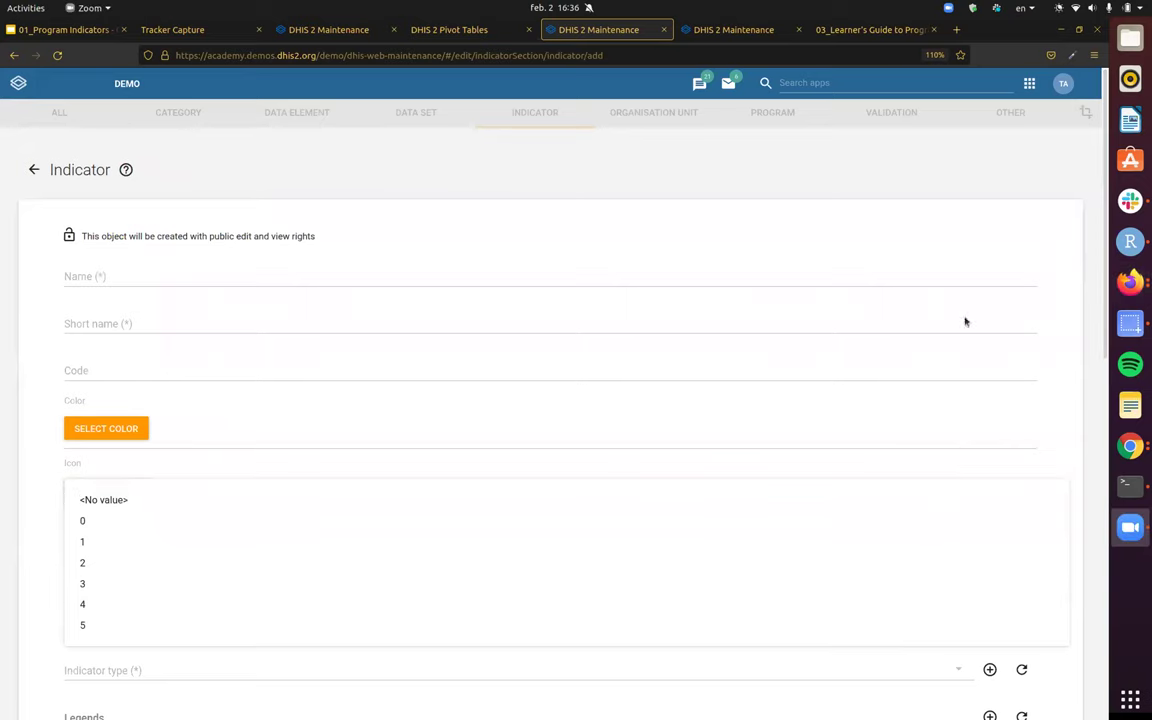
left_click(45, 256)
- Consult the Learner's Guide PDF for the denominator and the example details under Create a new indicator on page 43
left_click(735, 29)
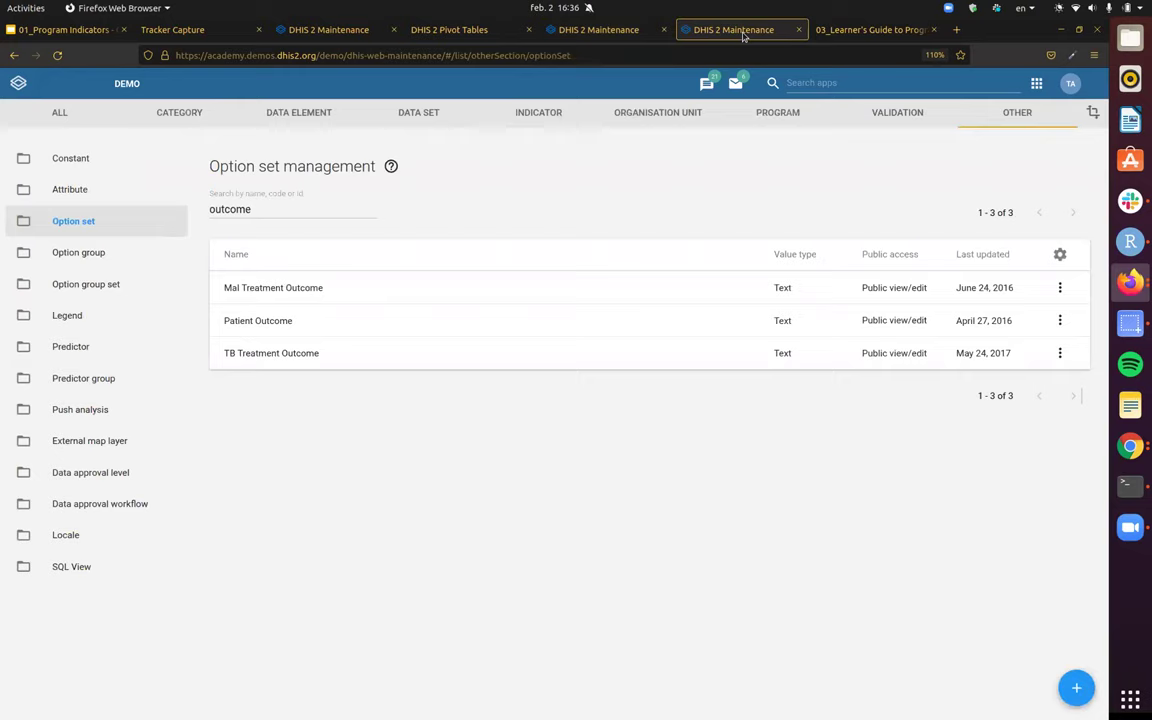
left_click(868, 30)
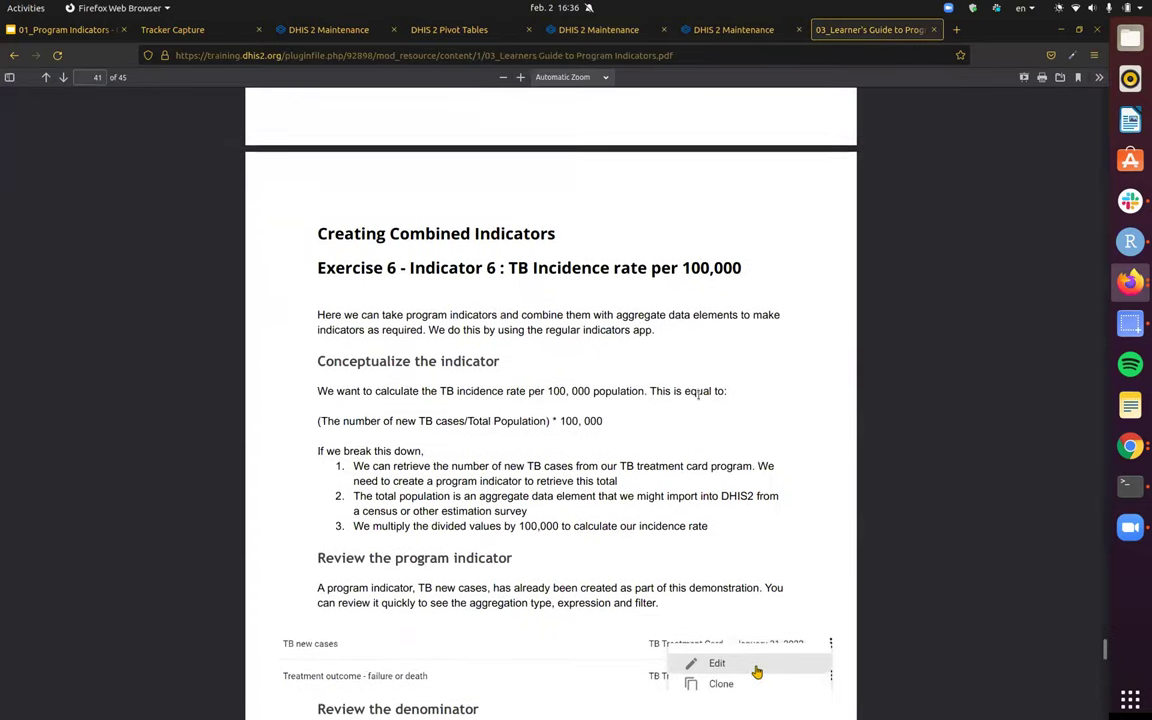
scroll(731, 316, "down", 5)
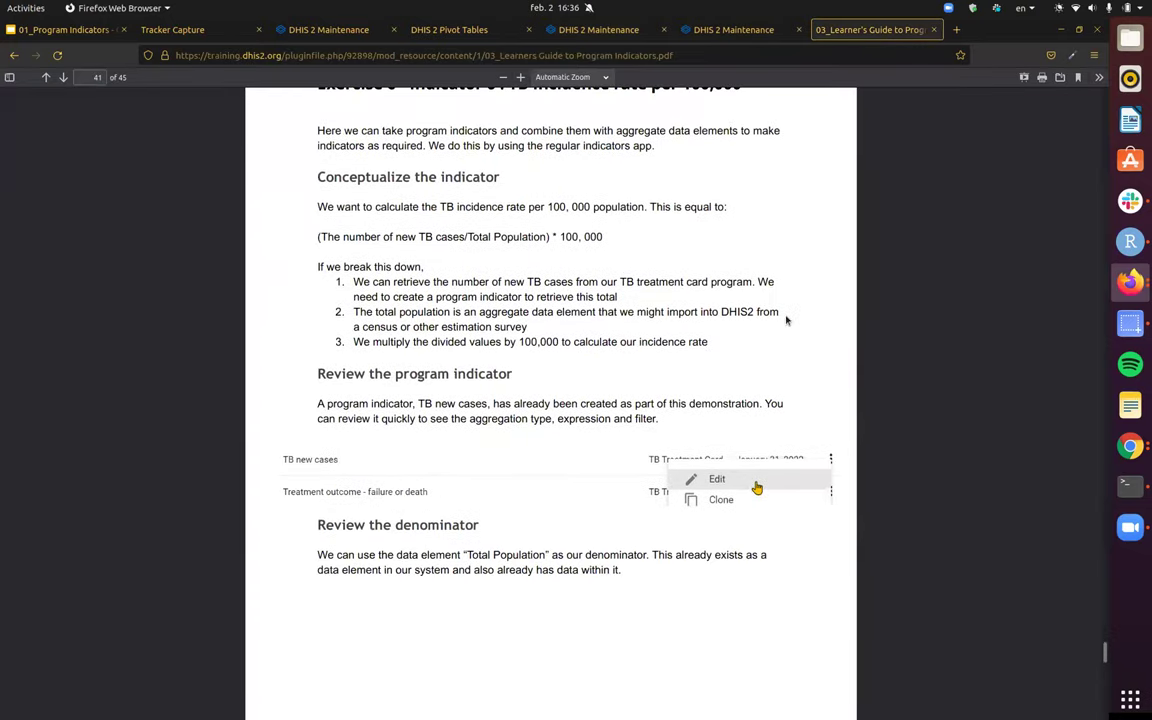
scroll(717, 121, "down", 6)
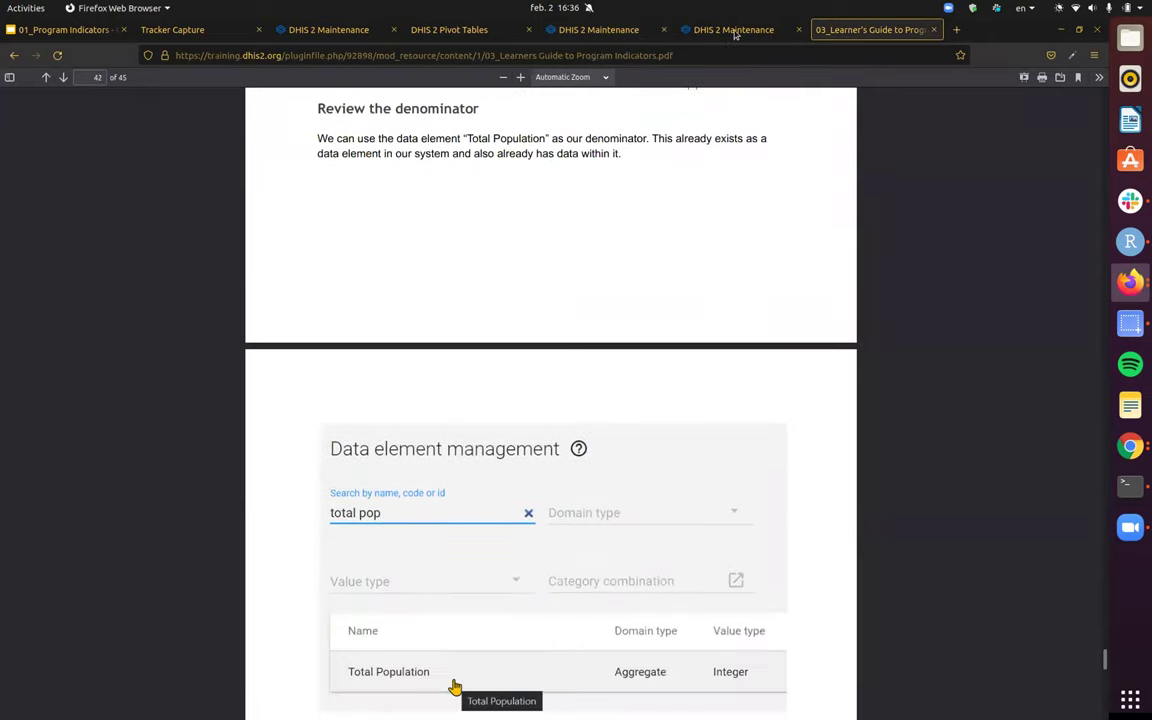
scroll(378, 288, "down", 5)
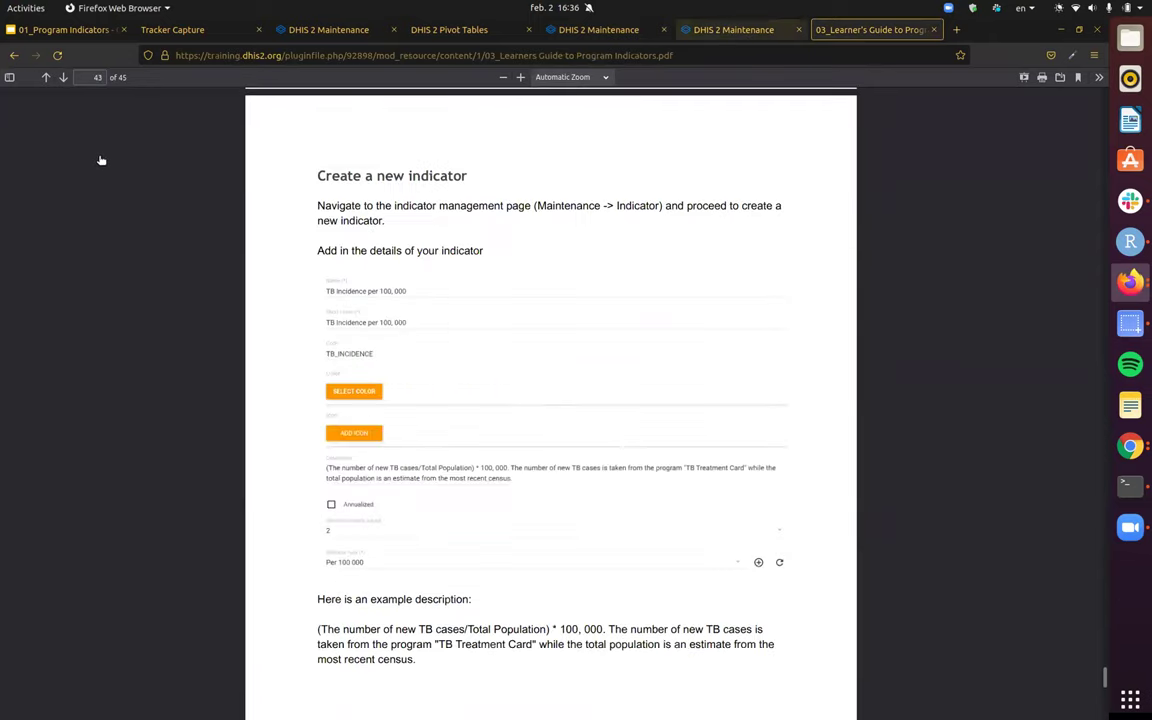
- Return to the new indicator form in DHIS2 Maintenance and name the indicator "TB Incidence Per 100,000"
key("ctrl+shift+Tab")
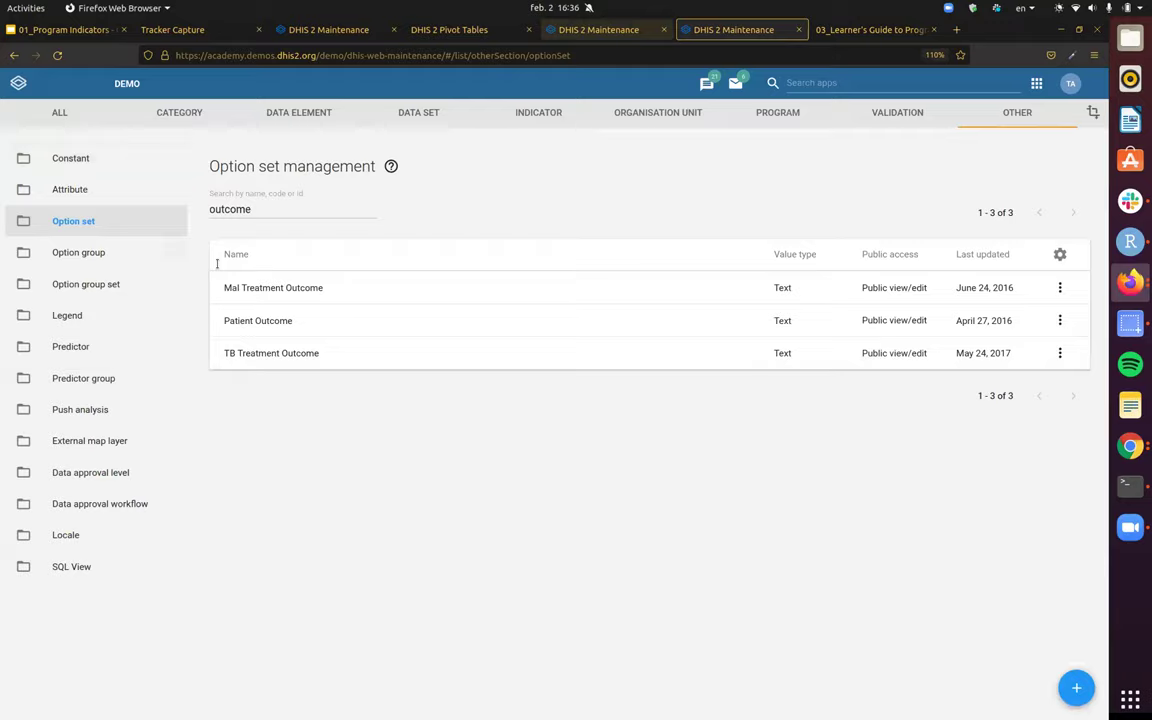
left_click(598, 29)
type("TB Incident")
key("BackSpace")
type("ce Per 100,000")
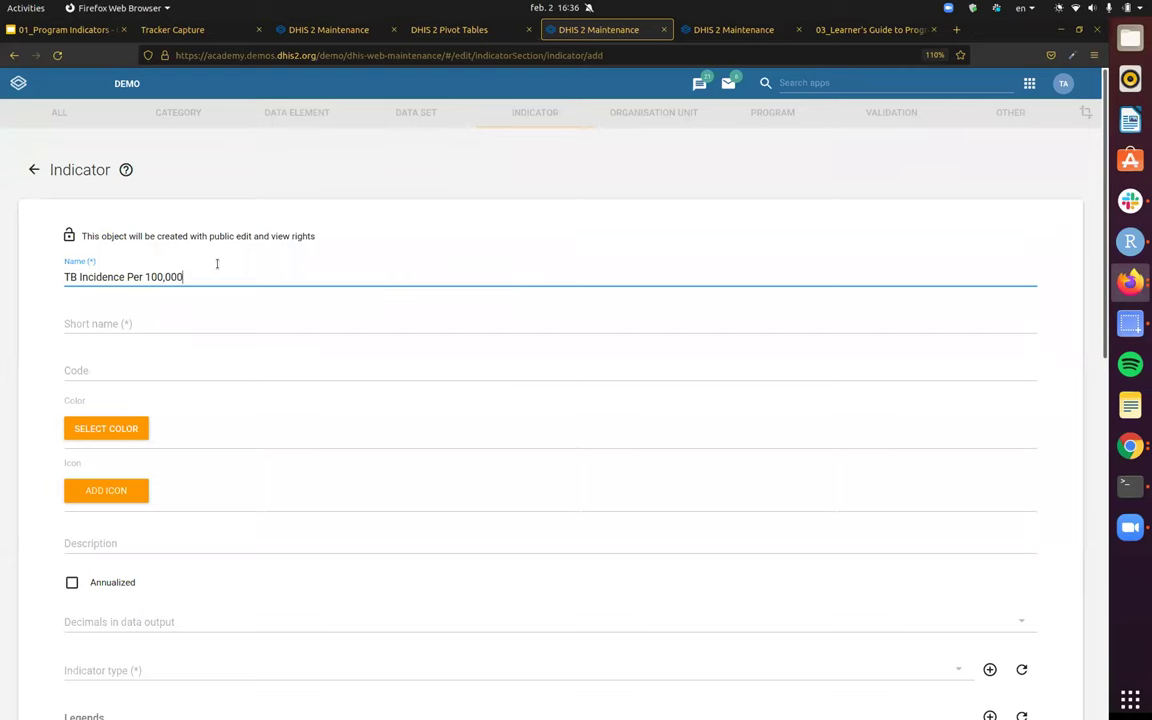
key("Tab")
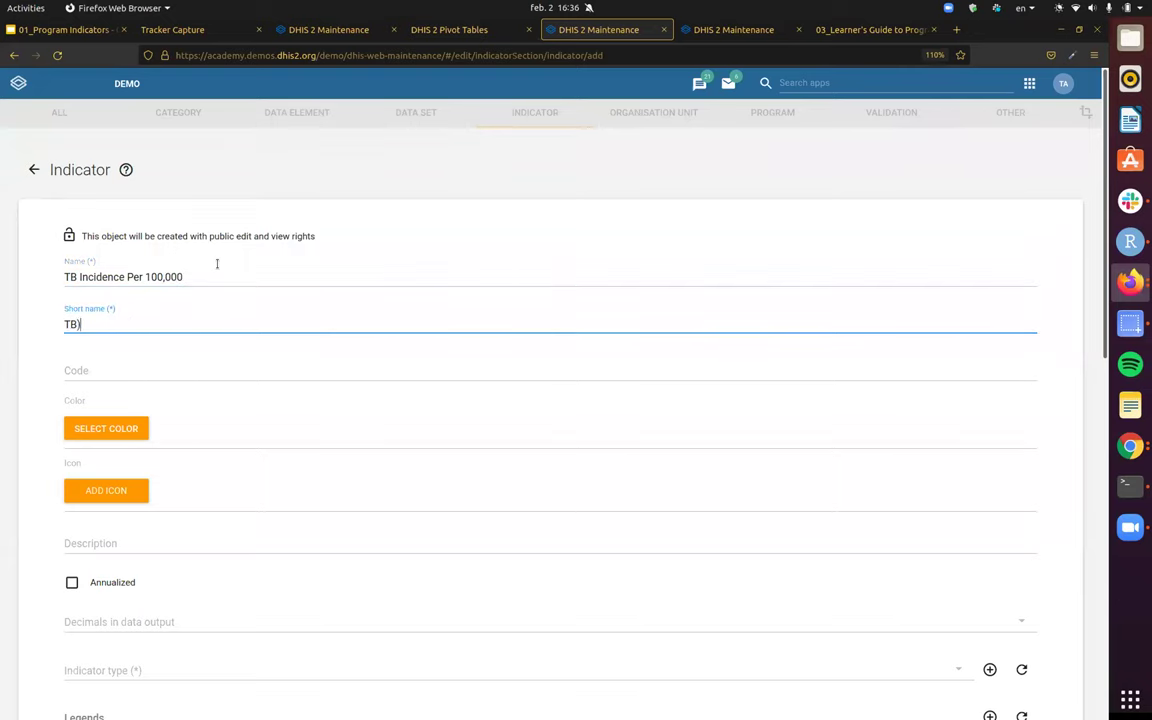
- Set the indicator's short name to "TB_Incidence_per_100k" and its code to "TB_incidence_100k"
type("TB_Incidence_per_100k")
key("Tab")
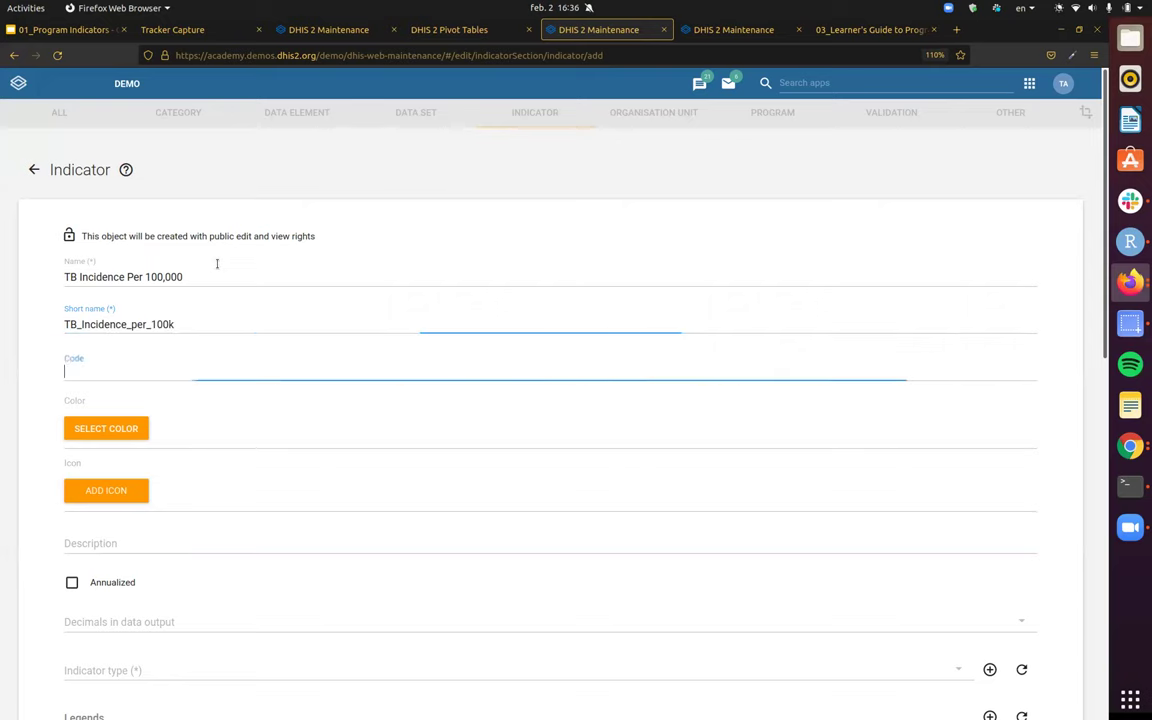
type("TB_")
type("inci")
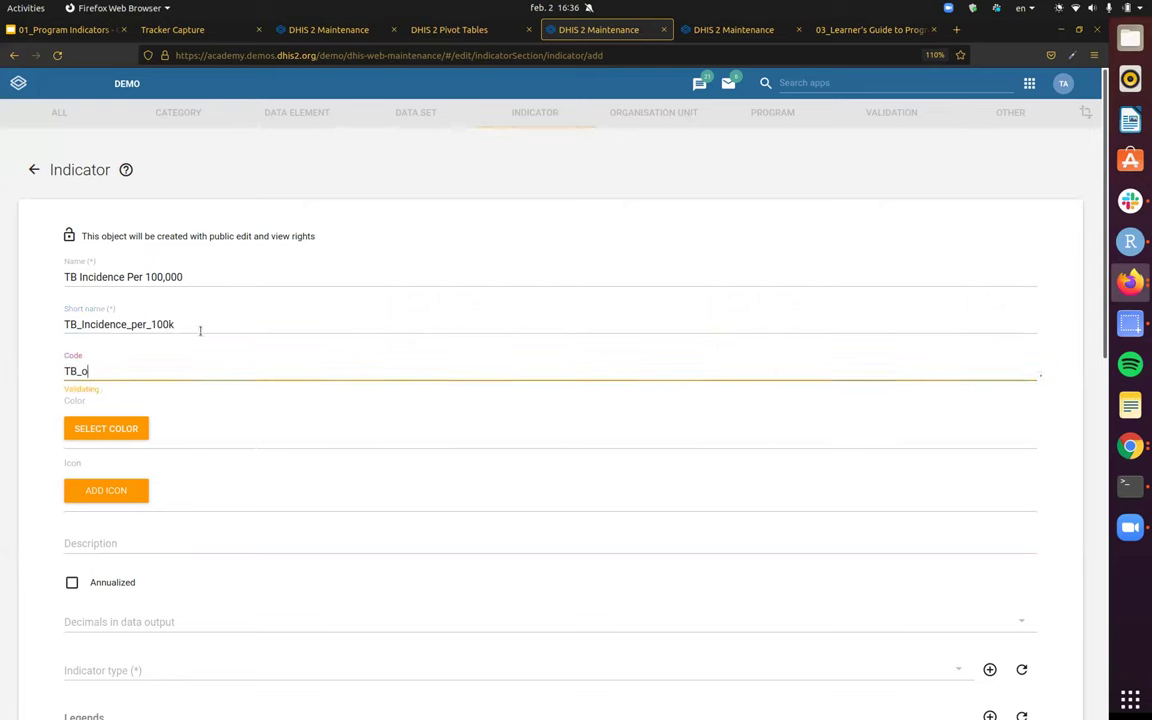
type("dence_100")
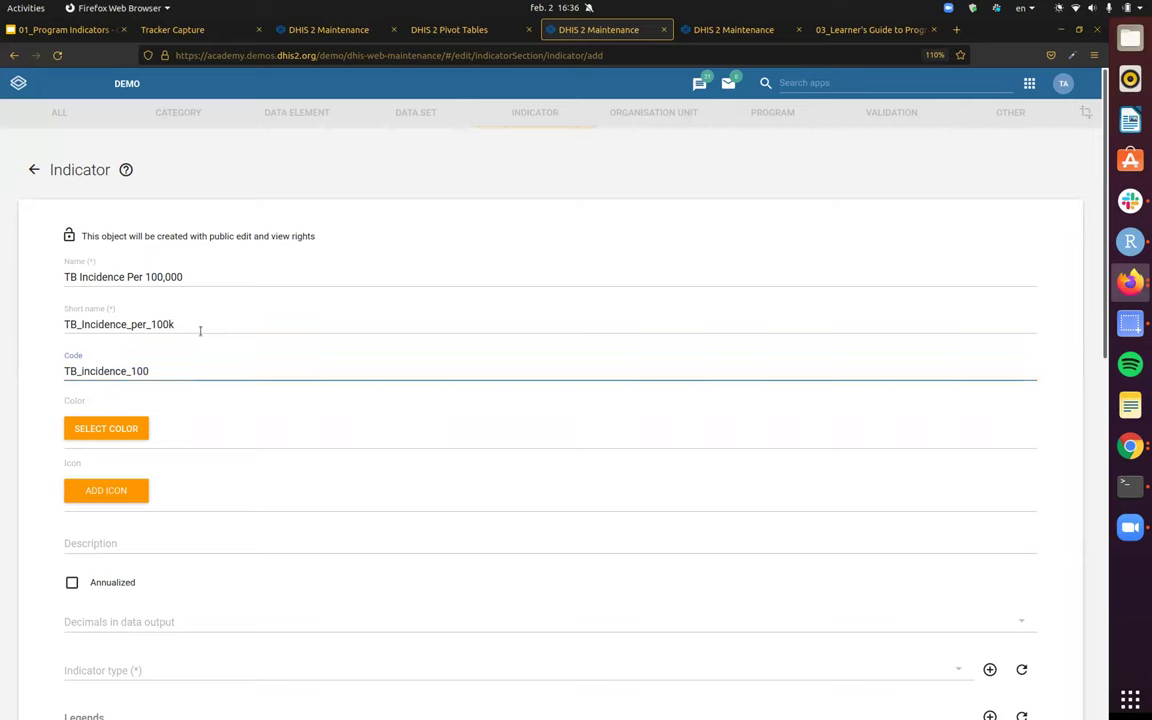
type("k")
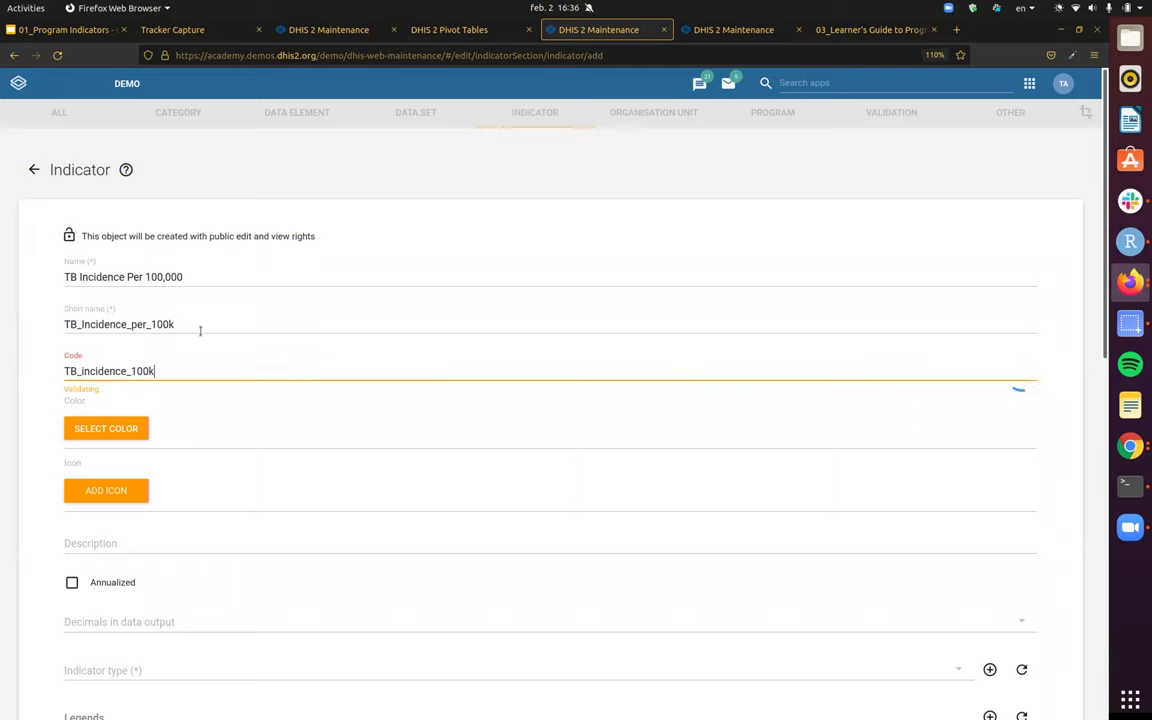
- Copy the formula "(The number of new TB cases/Total Population) * 100, 000" from the Learner's Guide PDF into the new indicator's description
scroll(102, 390, "down", 2)
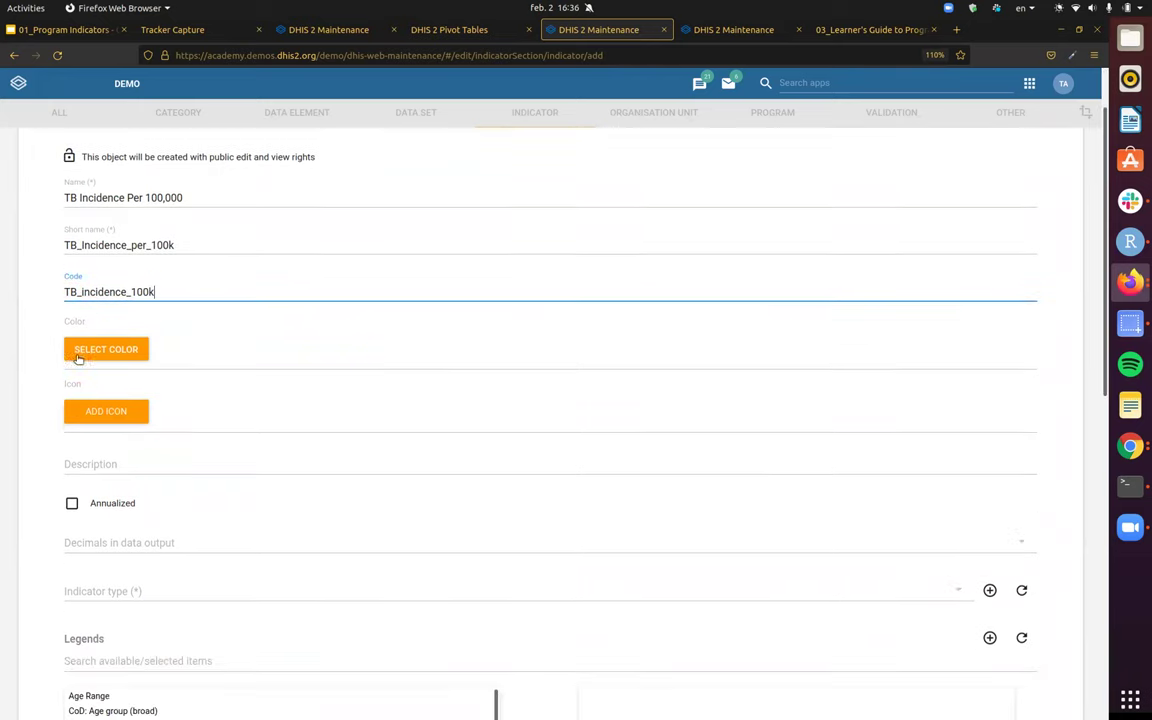
scroll(123, 396, "down", 2)
left_click(126, 388)
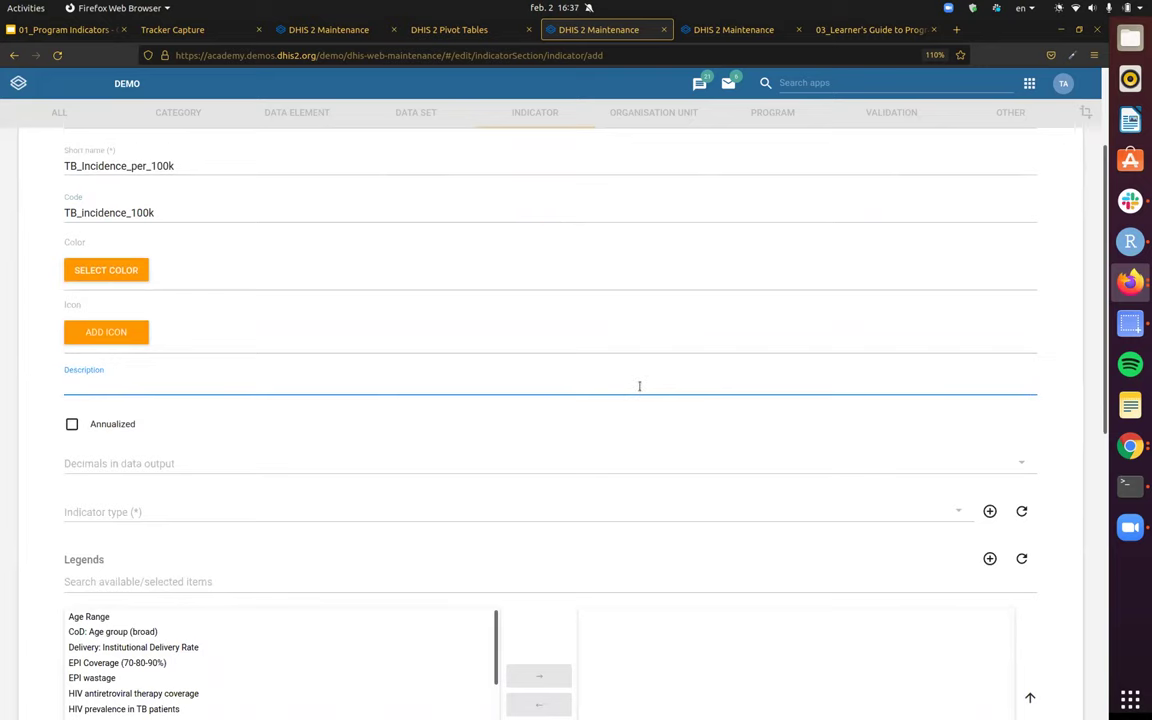
left_click(757, 27)
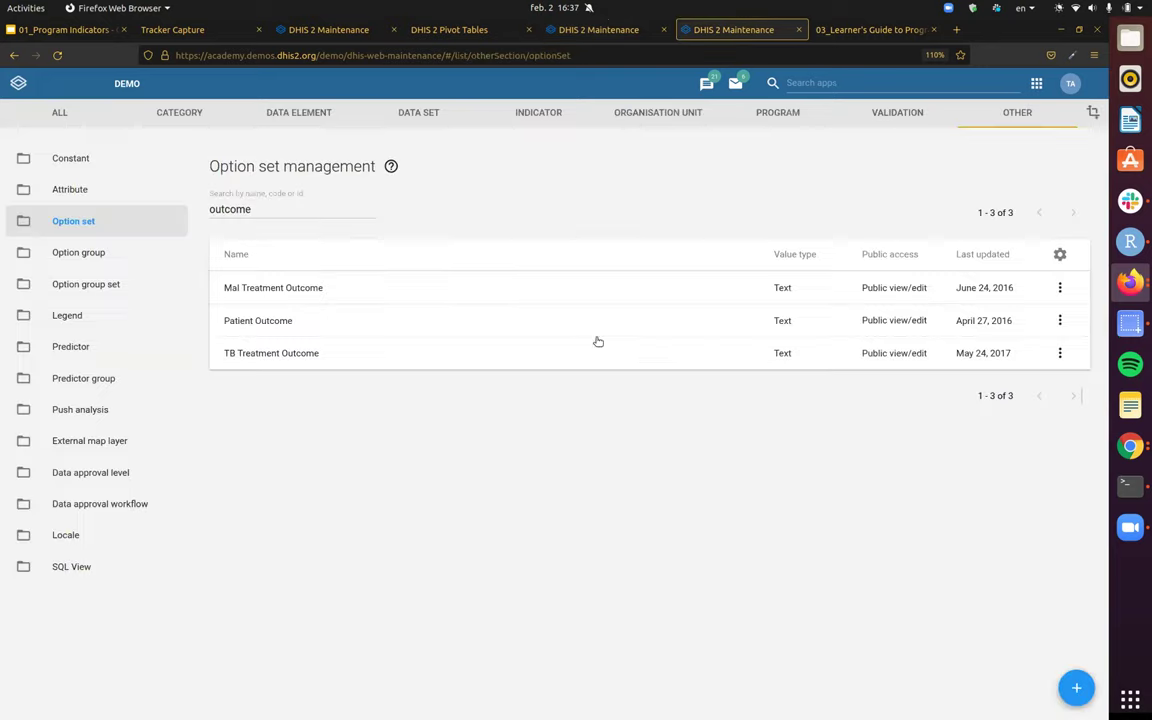
key("ctrl+Tab")
scroll(571, 411, "up", 10)
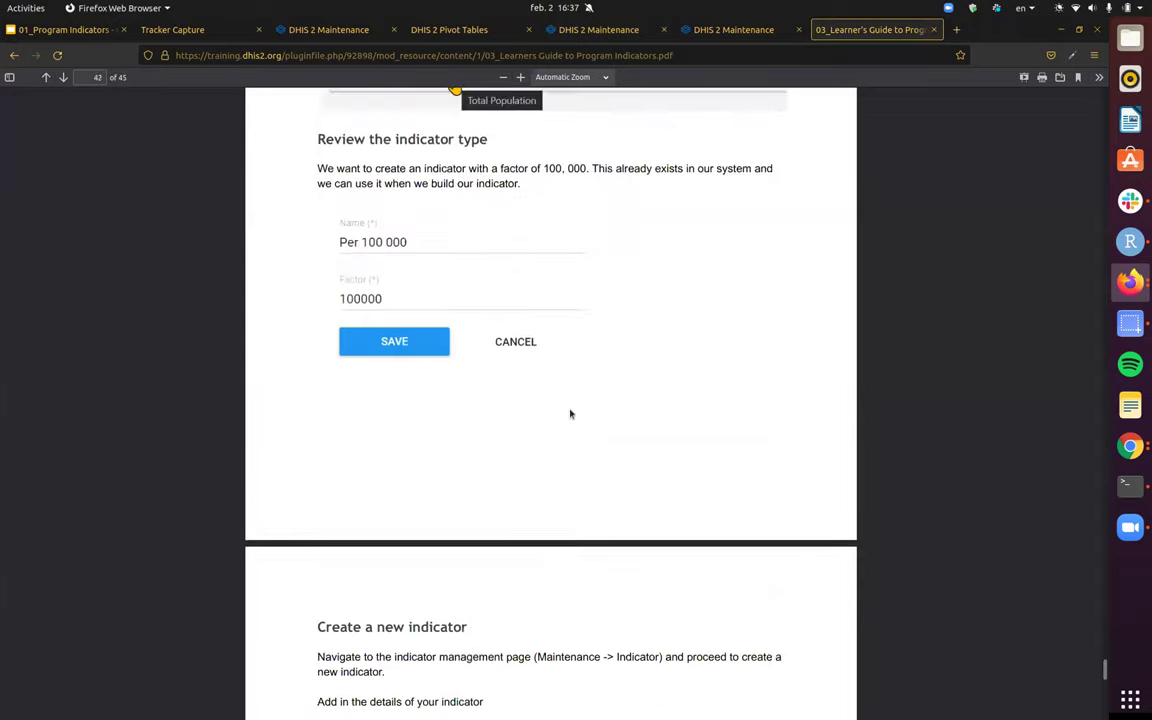
scroll(561, 419, "up", 6)
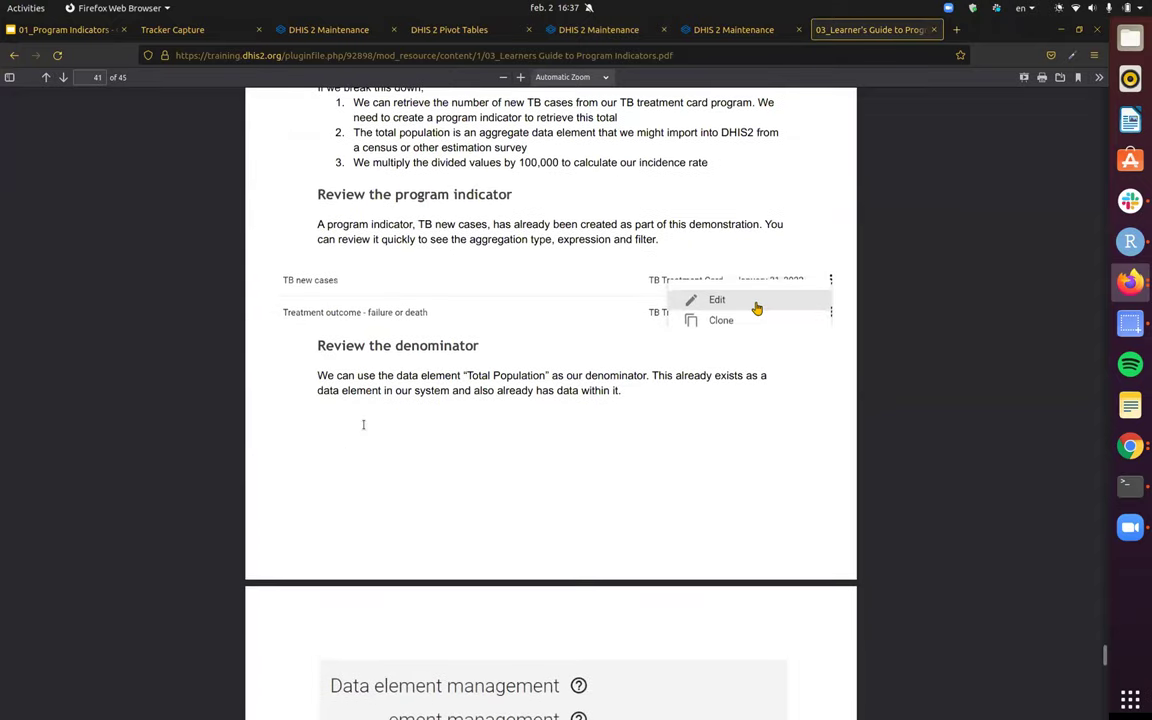
triple_click(517, 421)
key("ctrl+c")
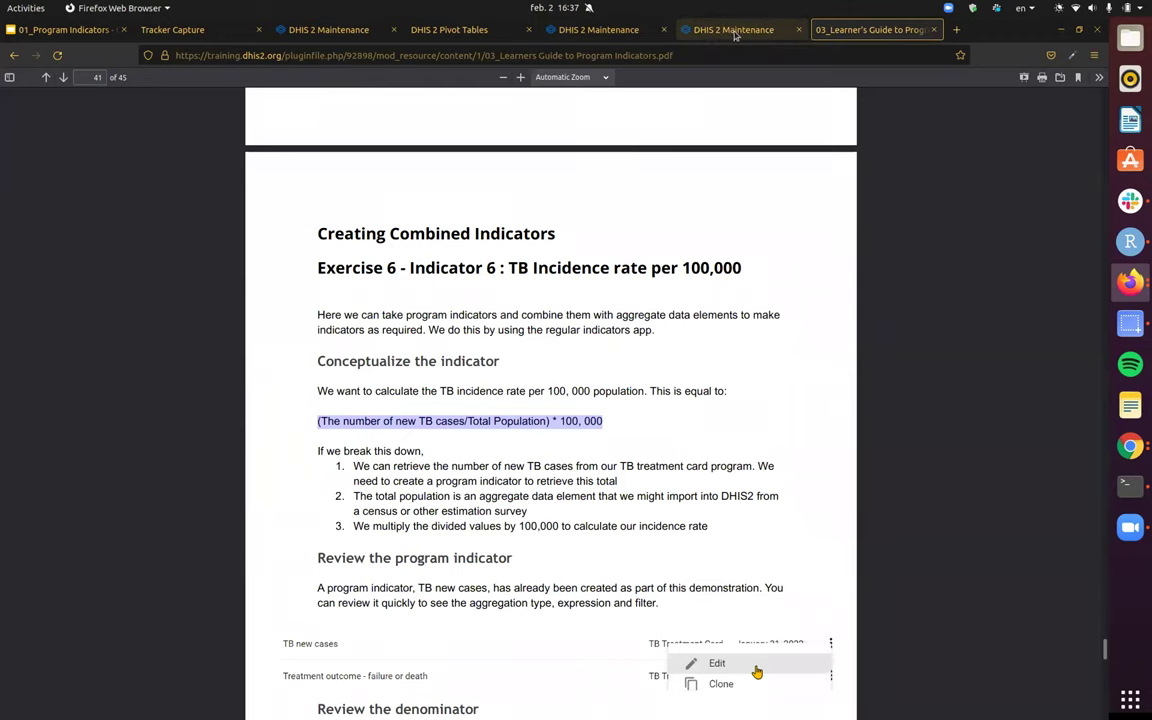
left_click(735, 30)
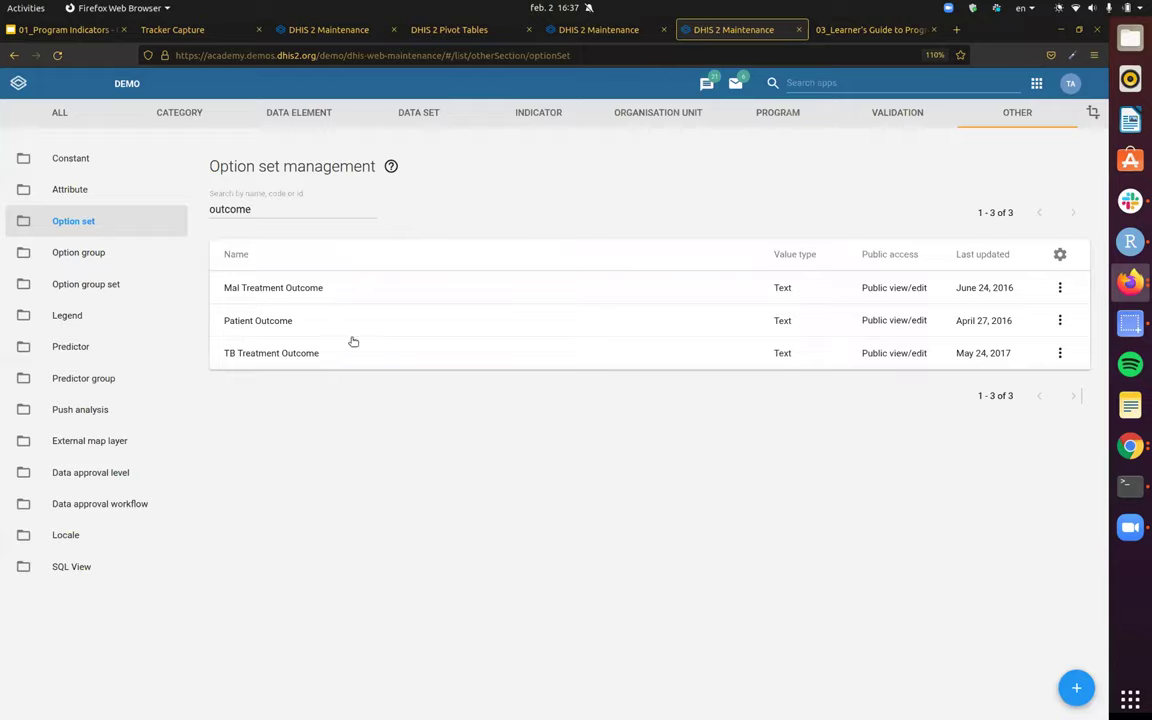
left_click(585, 29)
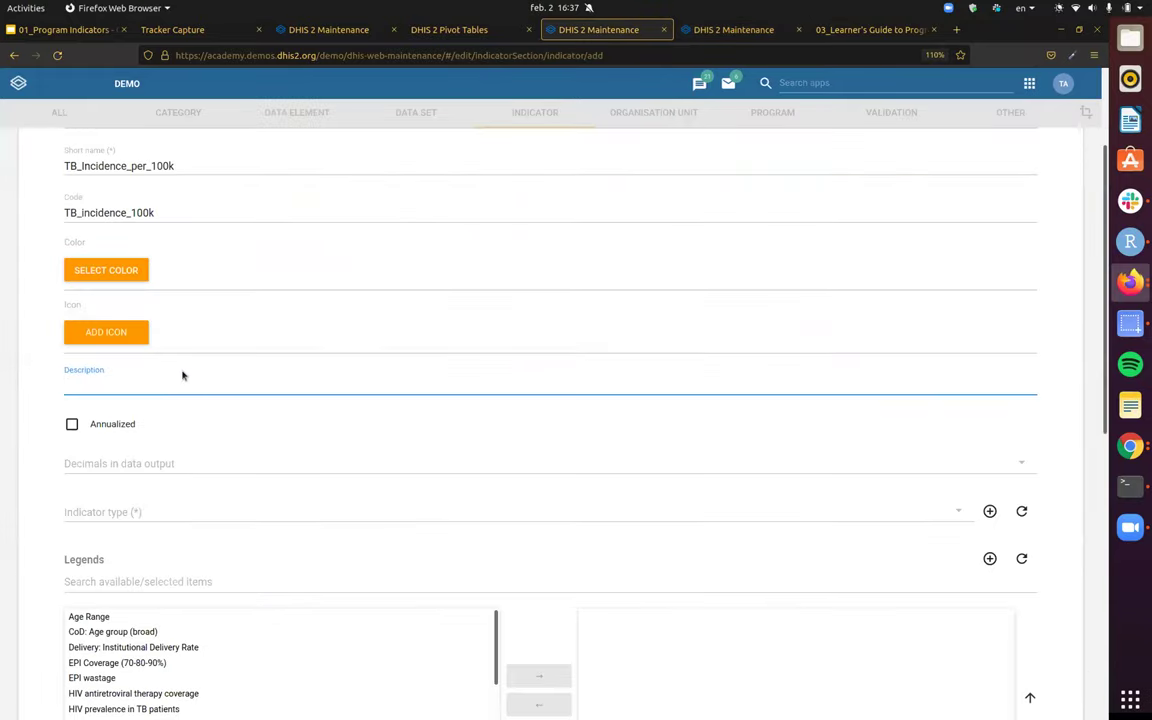
key("ctrl+v")
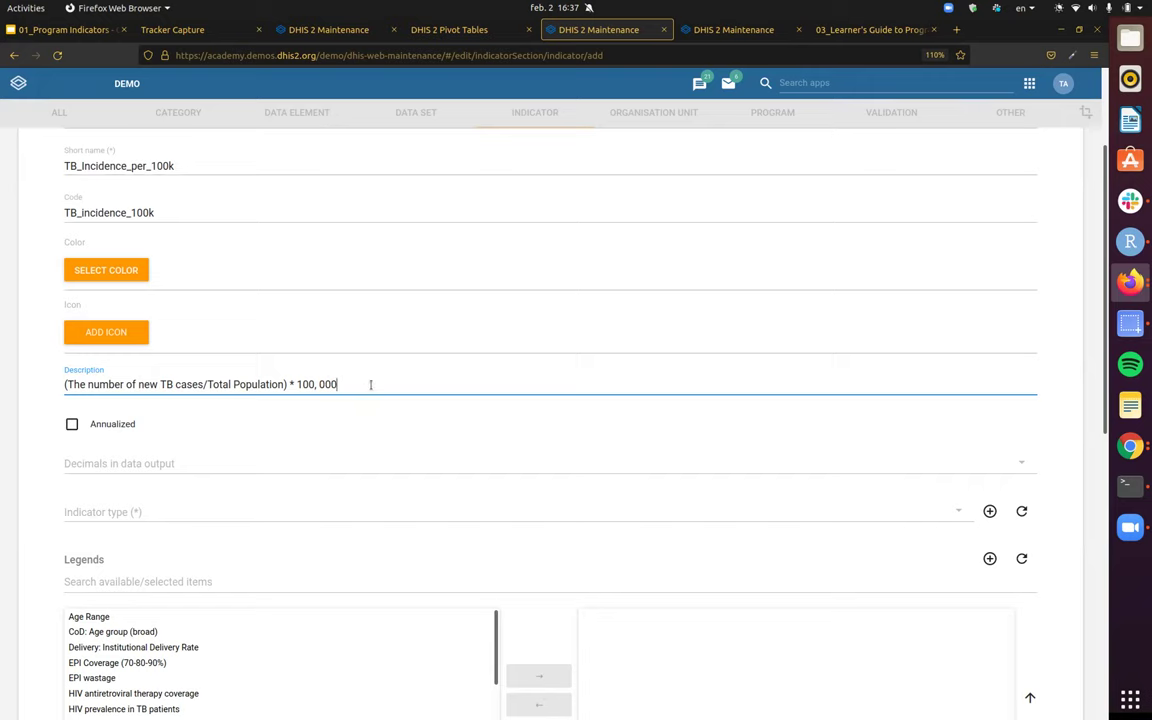
- Choose <No value> for the indicator's decimals in data output
scroll(249, 391, "down", 2)
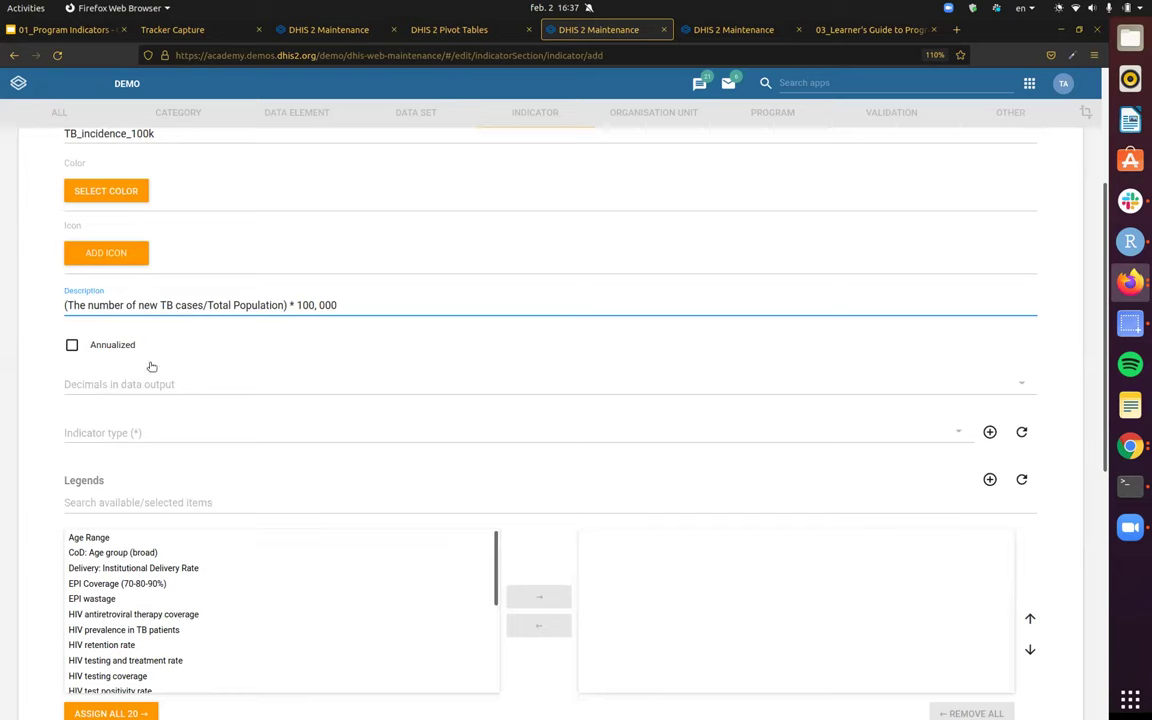
scroll(150, 380, "down", 1)
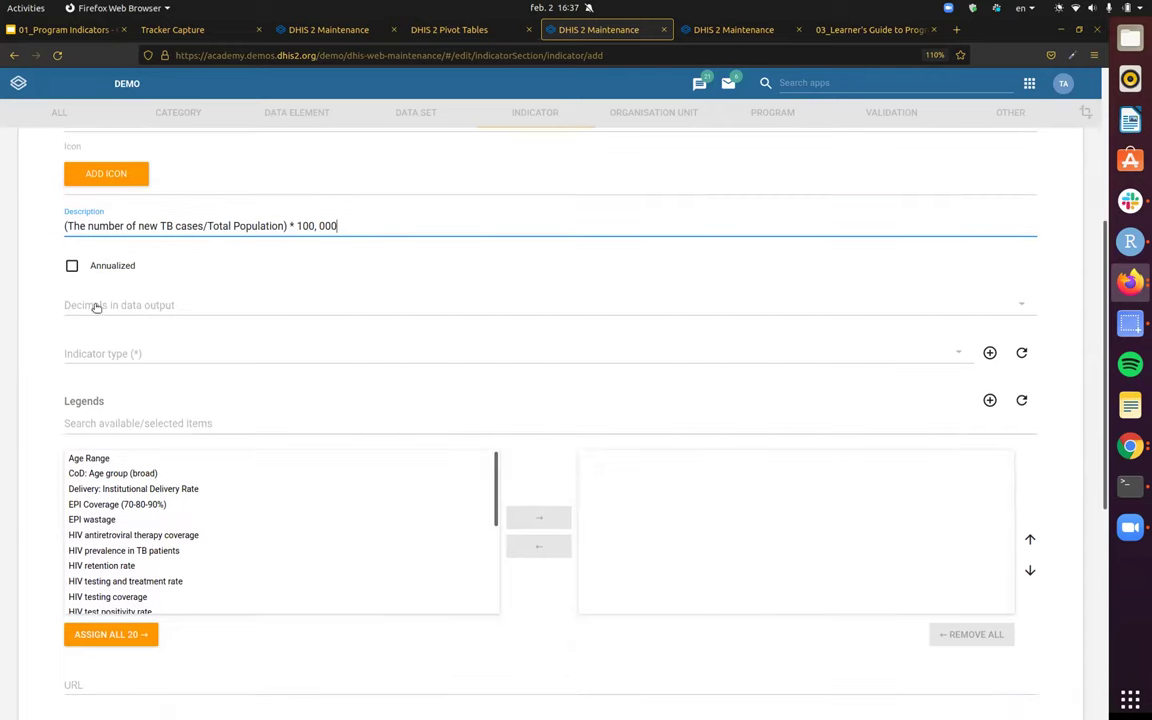
left_click(137, 306)
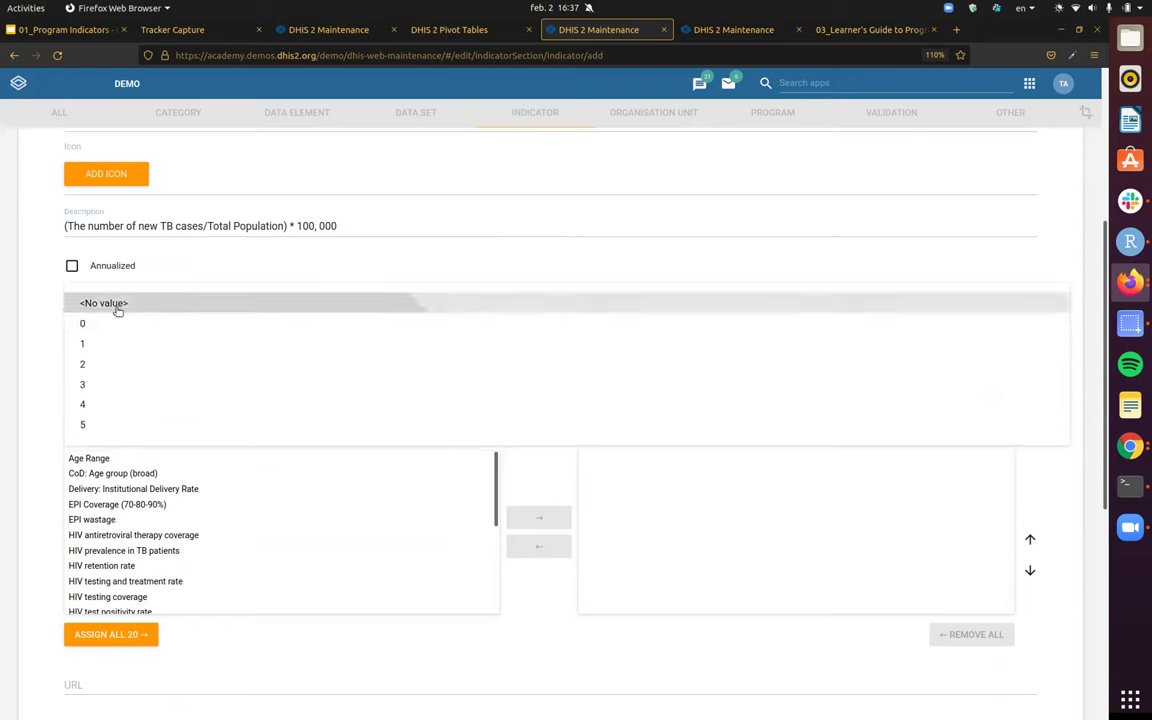
left_click(116, 305)
scroll(167, 280, "down", 1)
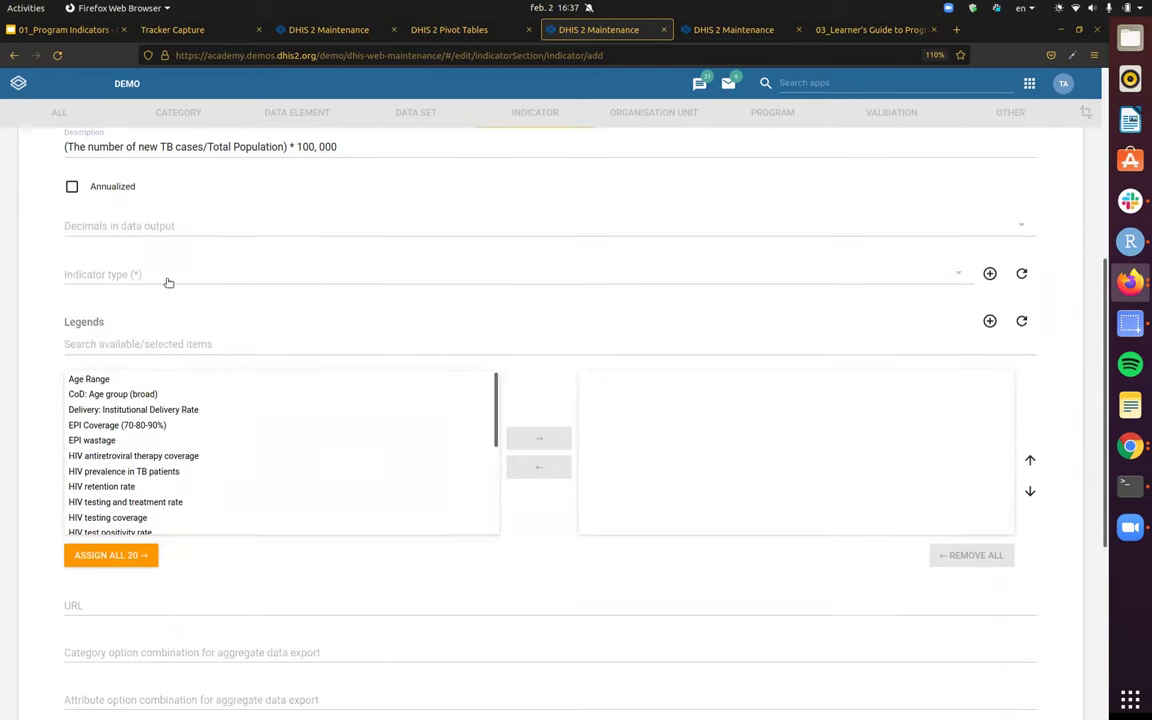
- Consult the Learner's Guide PDF for the example decimals and indicator type under Create a new indicator on page 43
scroll(165, 424, "up", 3)
left_click(733, 26)
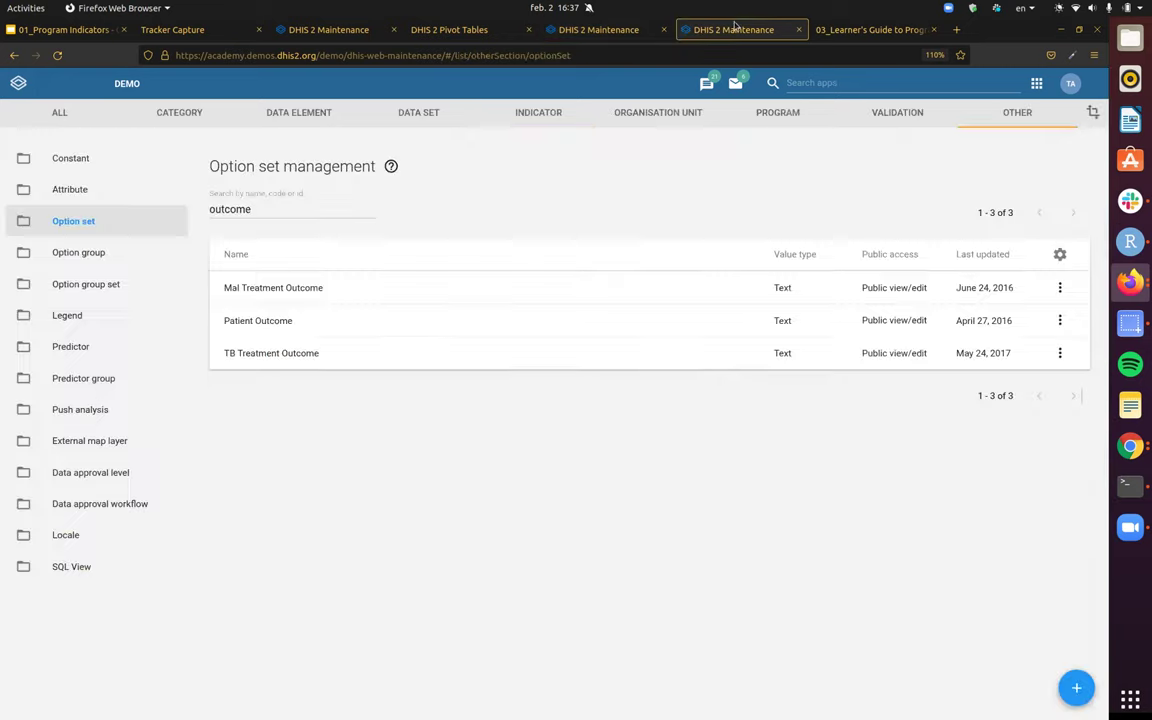
left_click(864, 31)
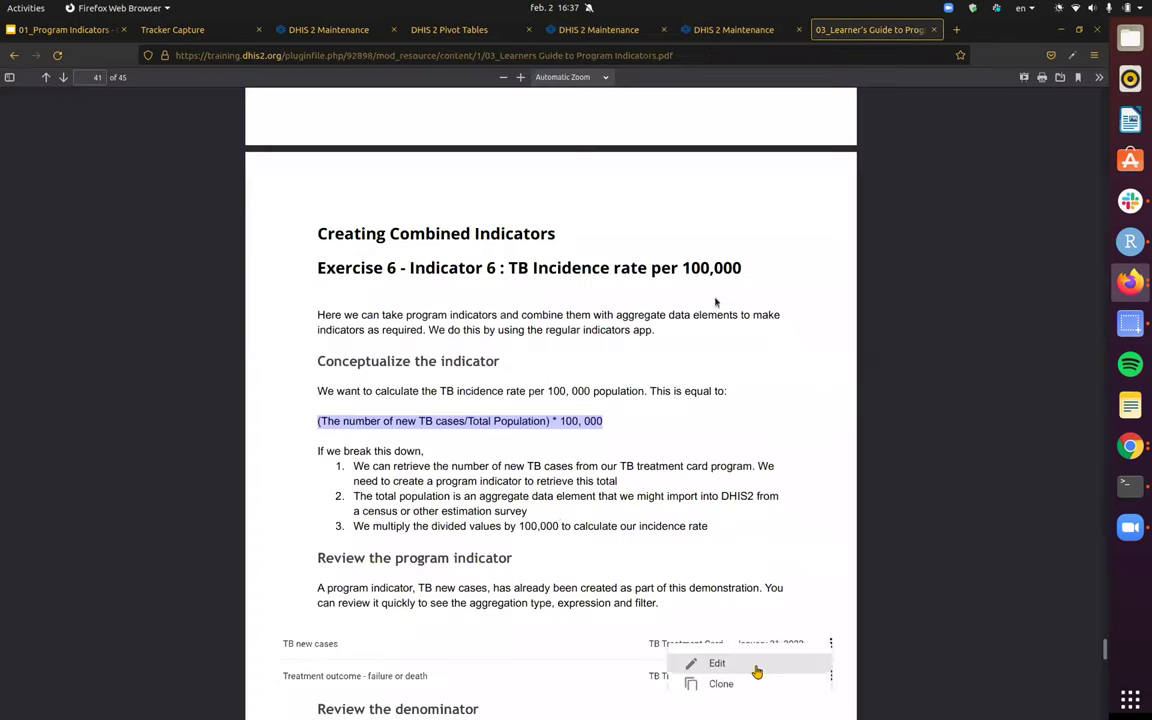
scroll(684, 397, "down", 5)
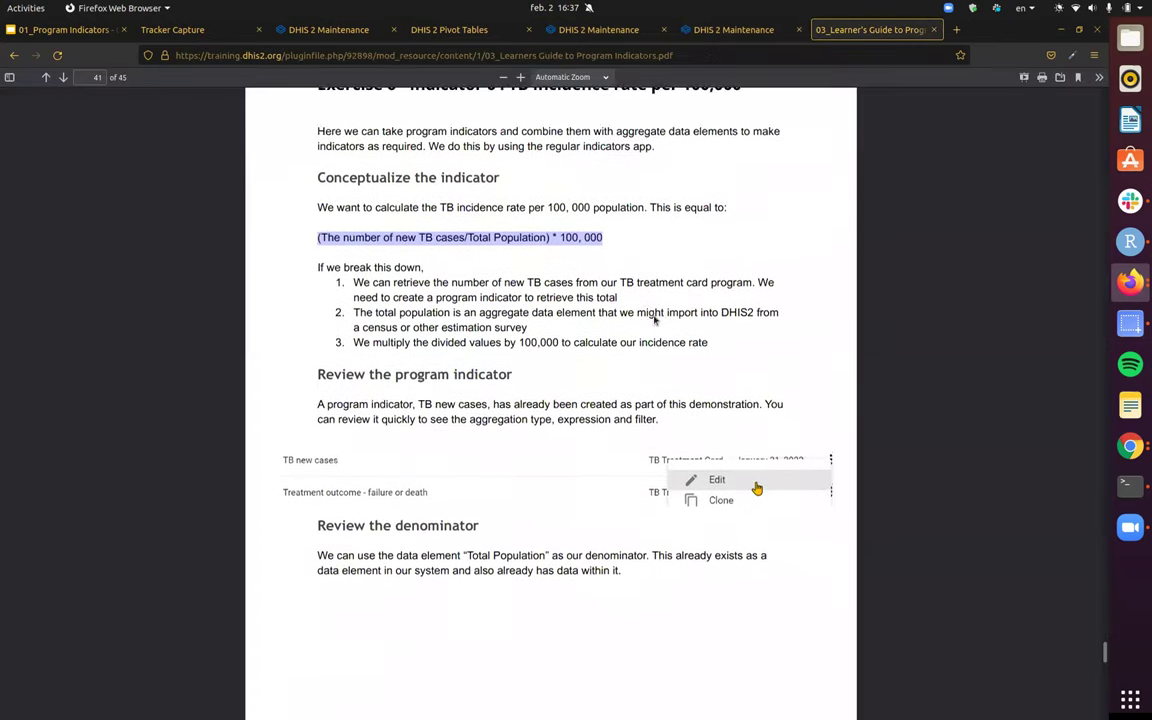
scroll(710, 378, "down", 8)
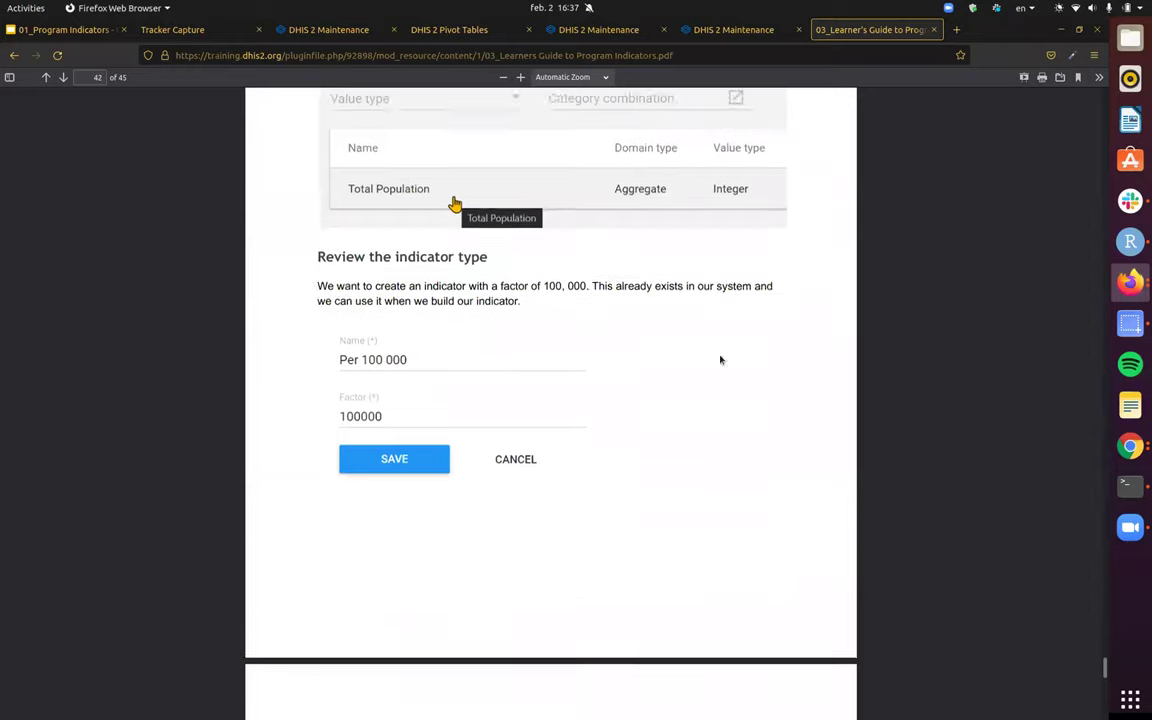
scroll(724, 347, "down", 17)
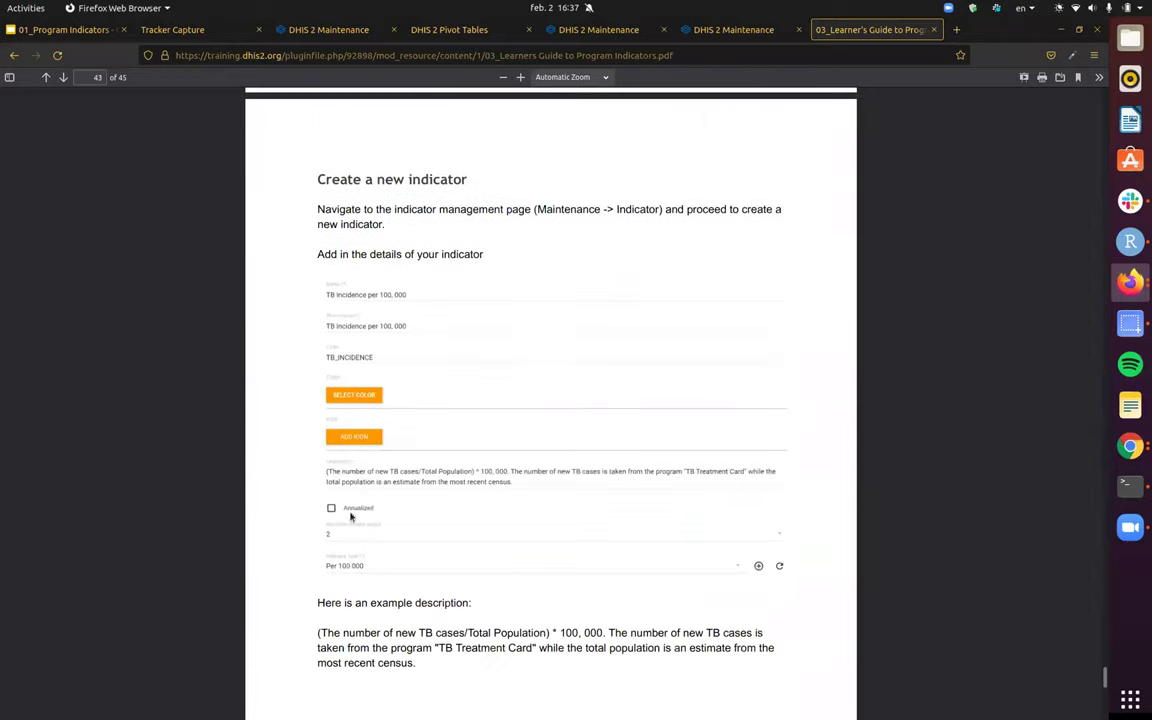
scroll(337, 509, "down", 2)
scroll(365, 478, "up", 6)
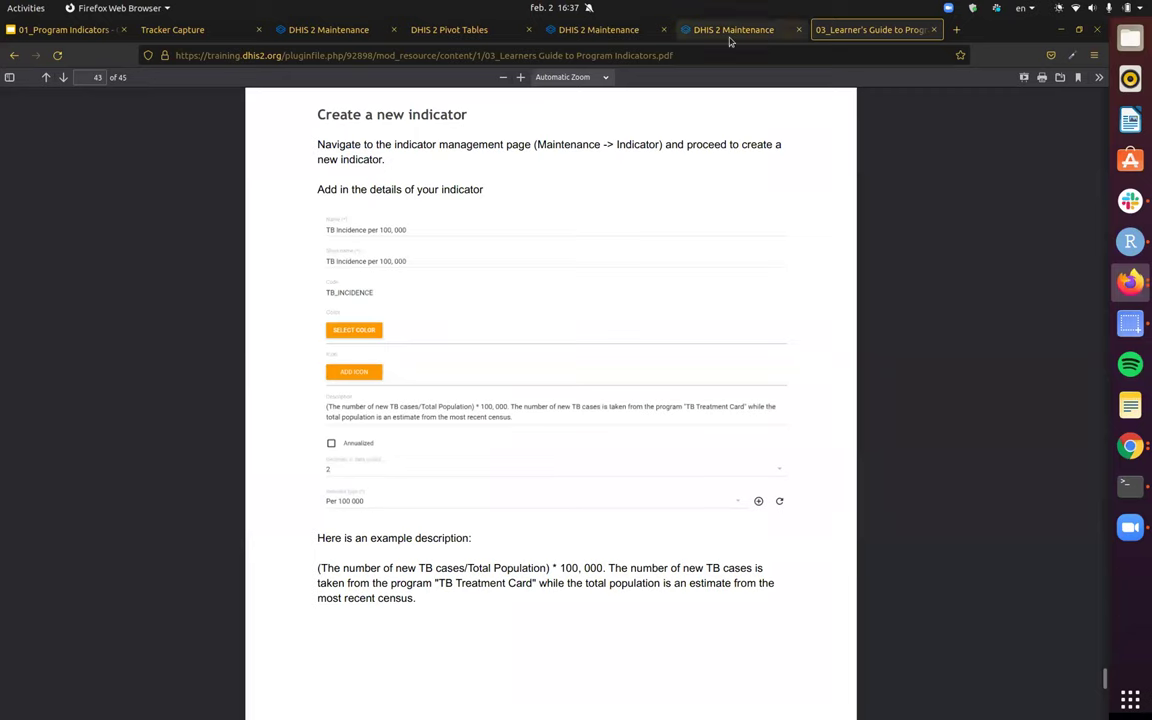
- Return to the new indicator form in DHIS2 Maintenance and set the indicator type to Per 100 000
left_click(591, 33)
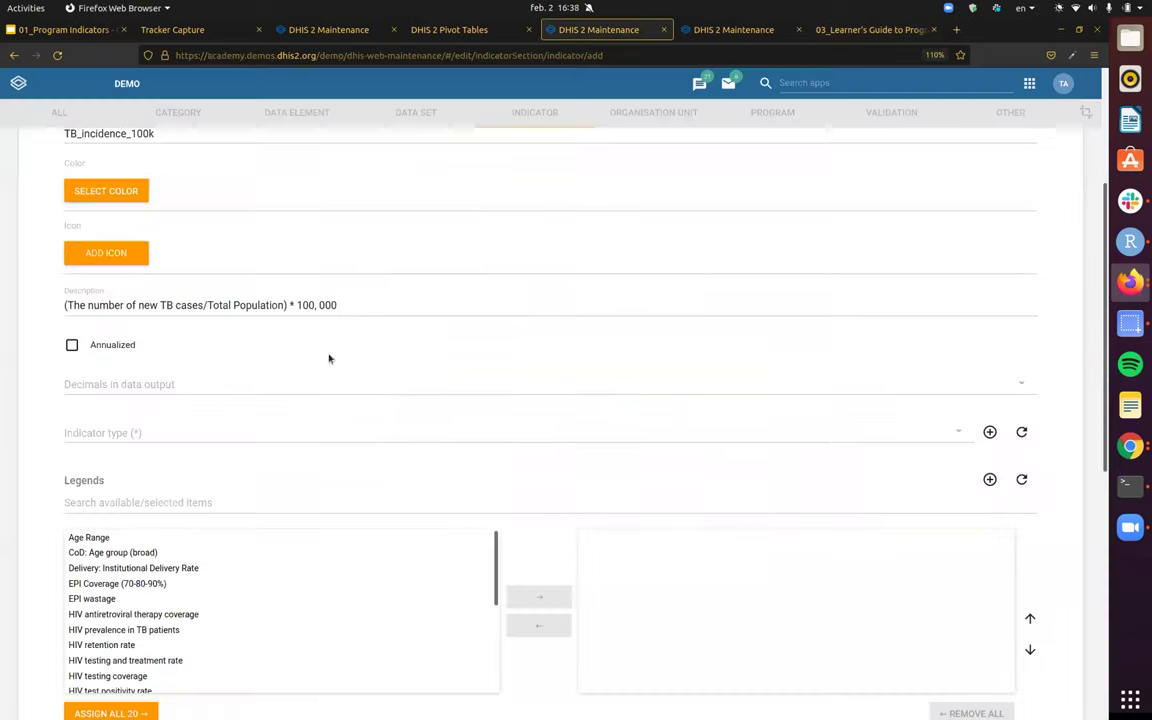
left_click(171, 440)
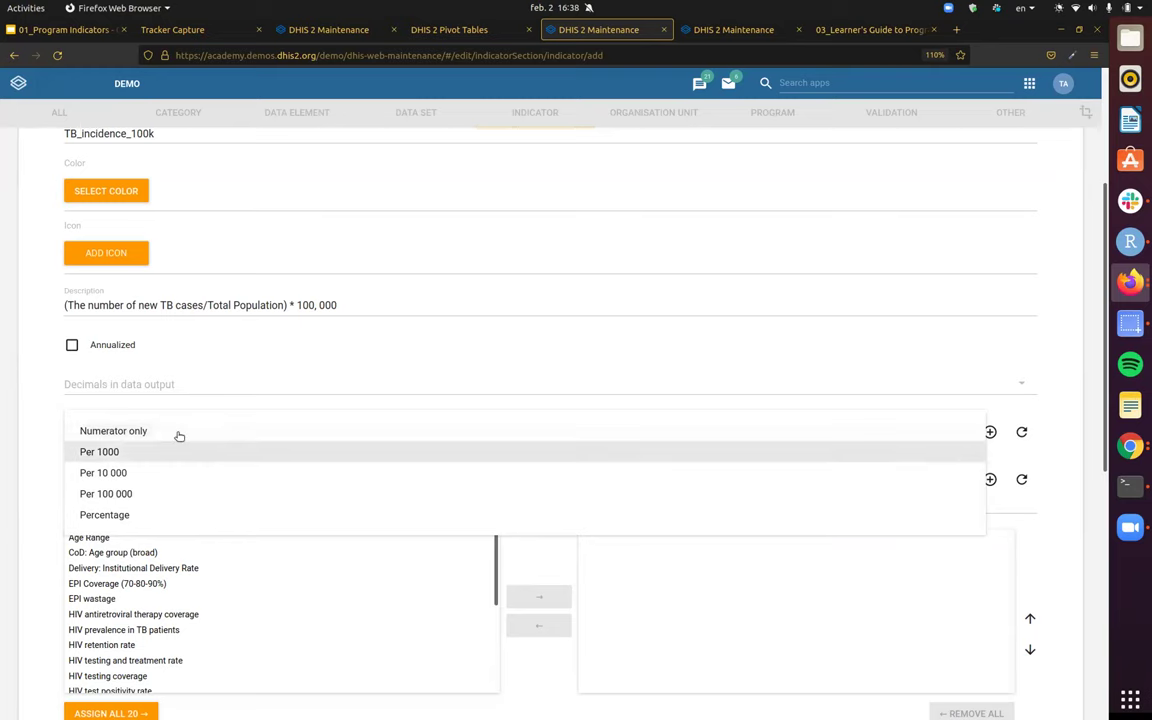
left_click(170, 494)
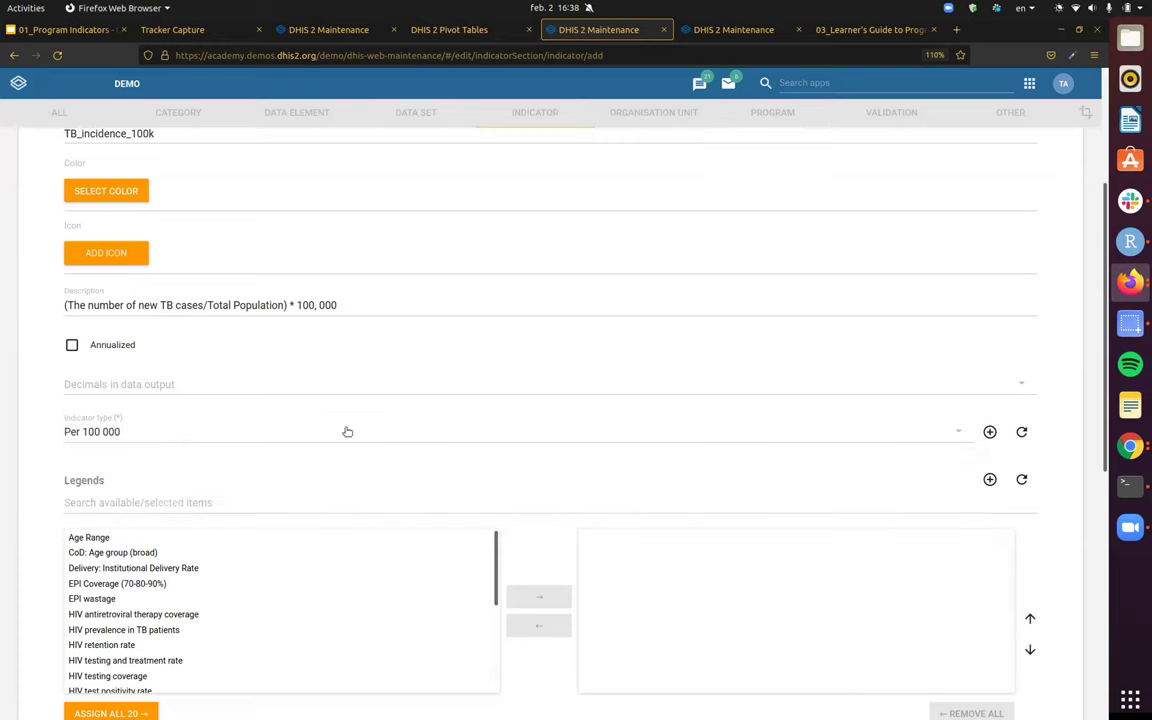
- Start editing the indicator's numerator and describe it as "New TB Cases"
scroll(424, 429, "down", 3)
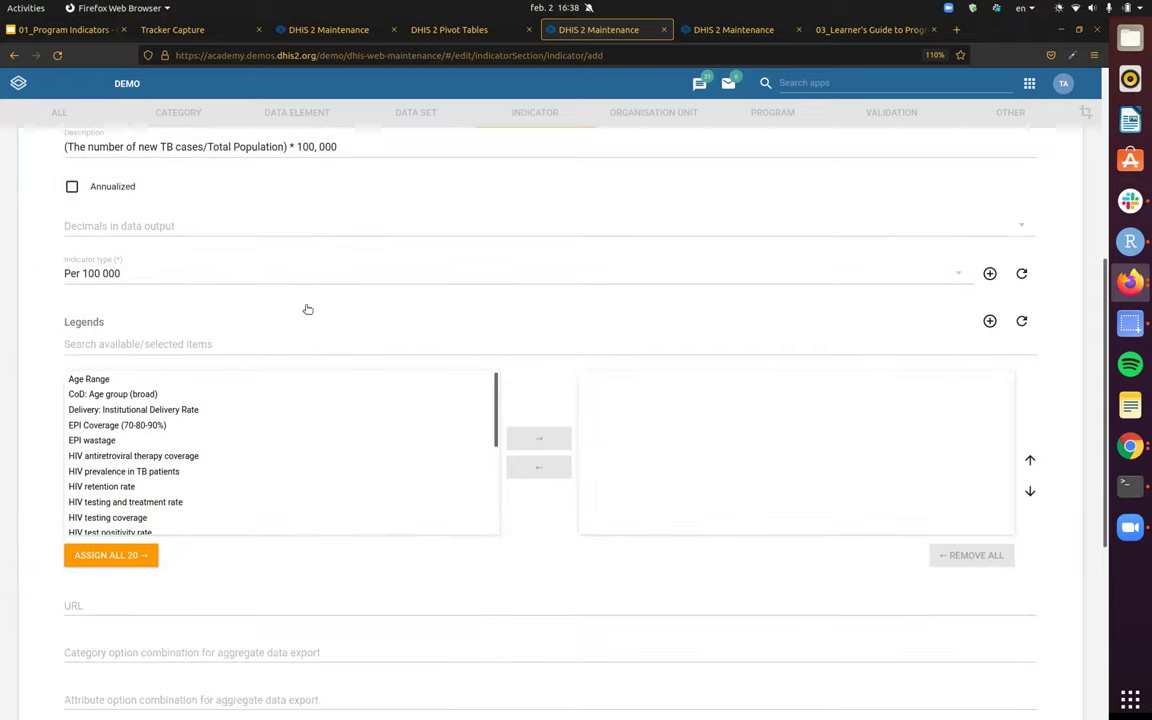
scroll(90, 345, "down", 1)
scroll(450, 320, "down", 2)
scroll(428, 497, "down", 4)
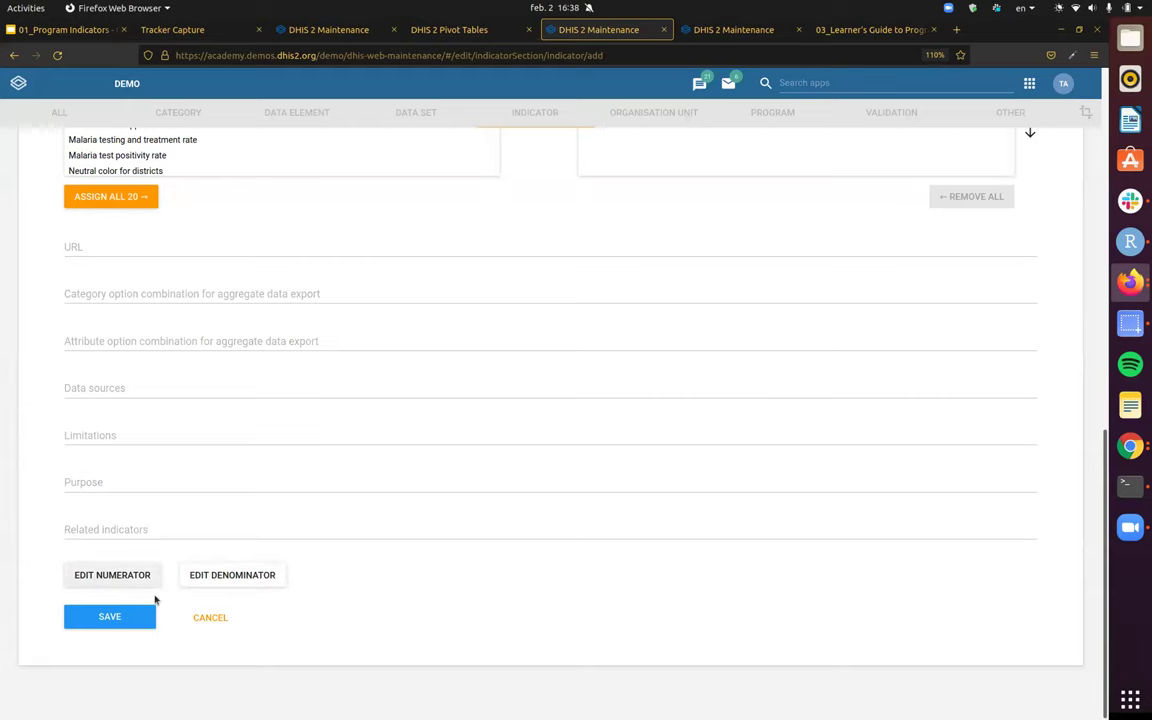
left_click(123, 577)
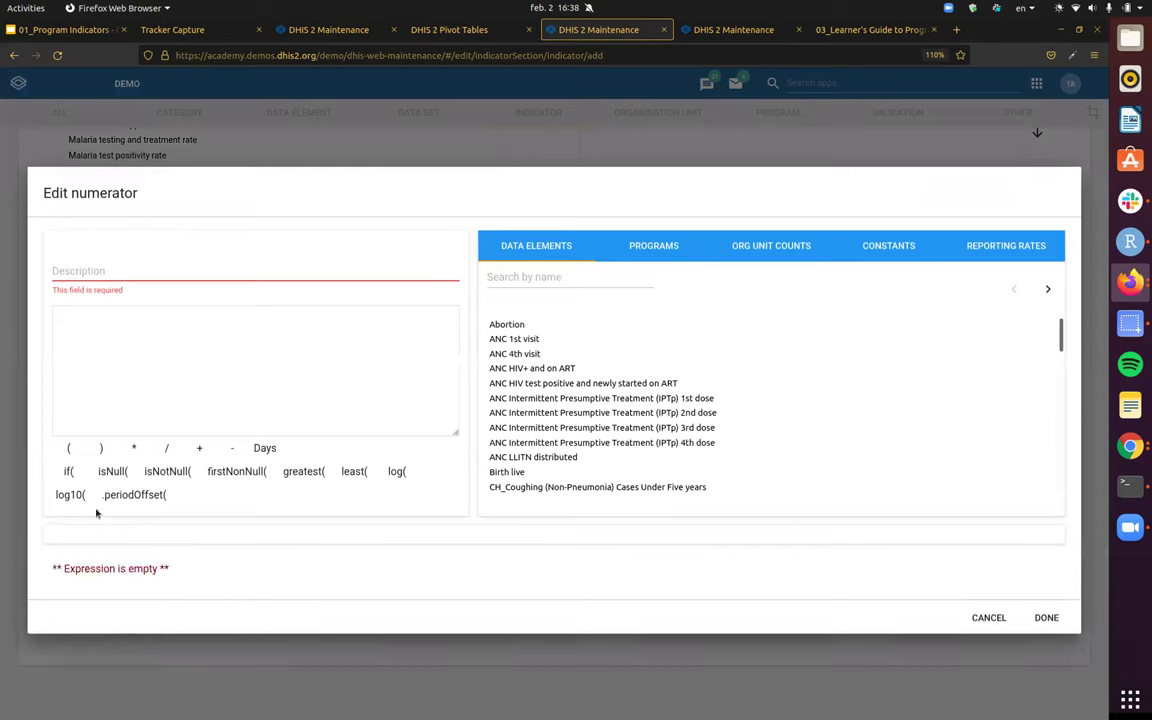
left_click(189, 271)
type("New")
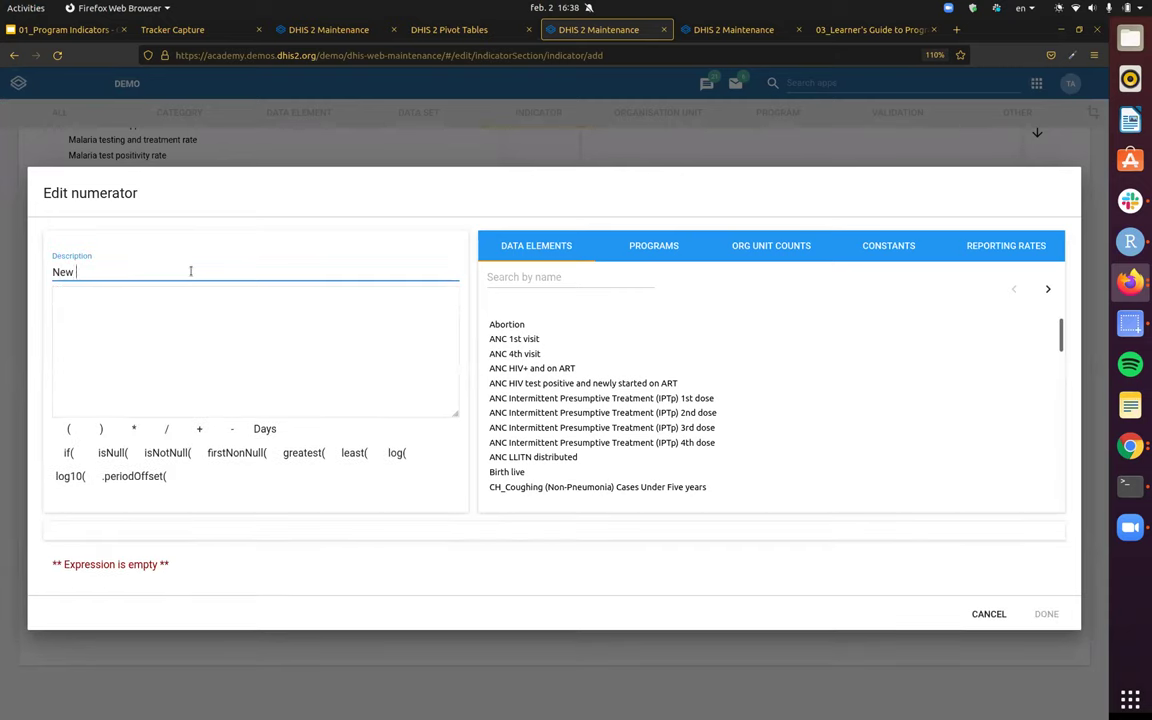
type(" TB Cases")
- Insert the program indicator TB new cases from the TB Treatment Card program into the numerator expression
left_click(212, 348)
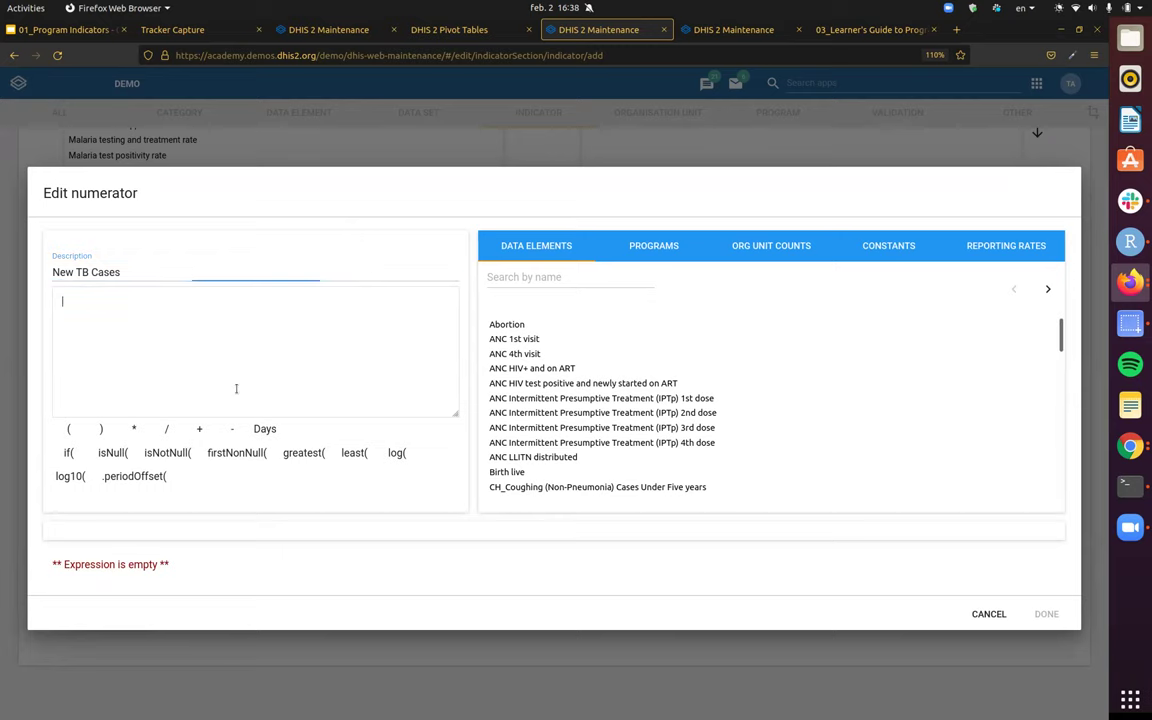
left_click(664, 249)
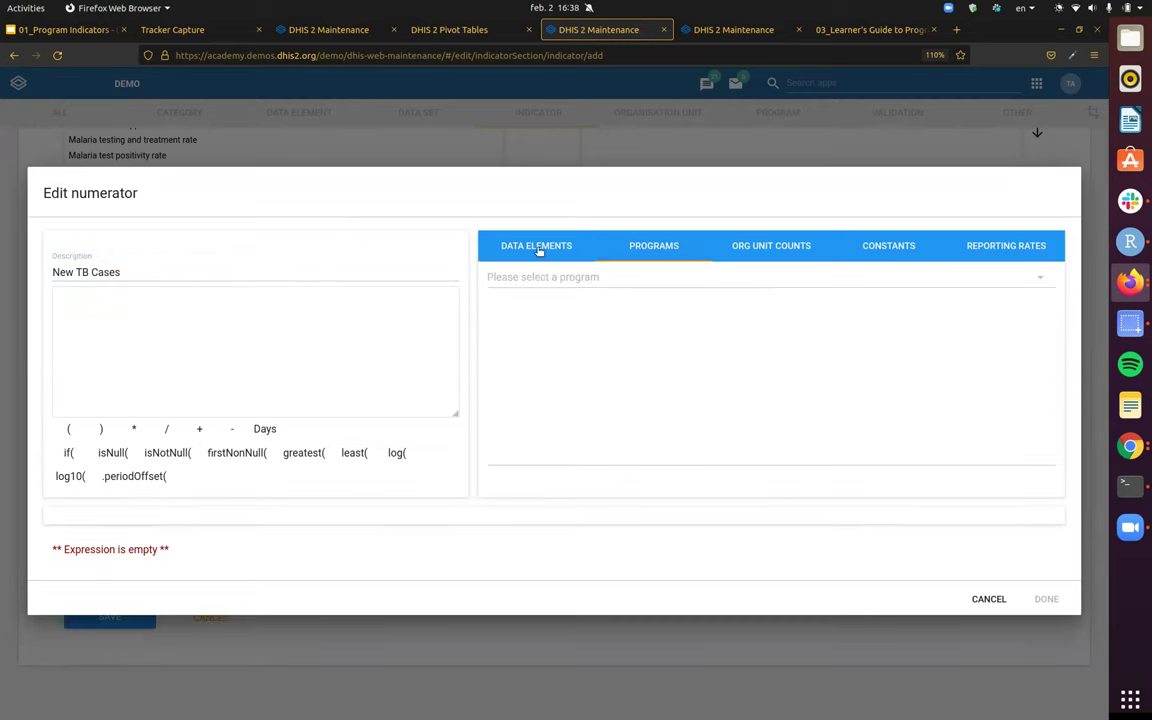
left_click(622, 285)
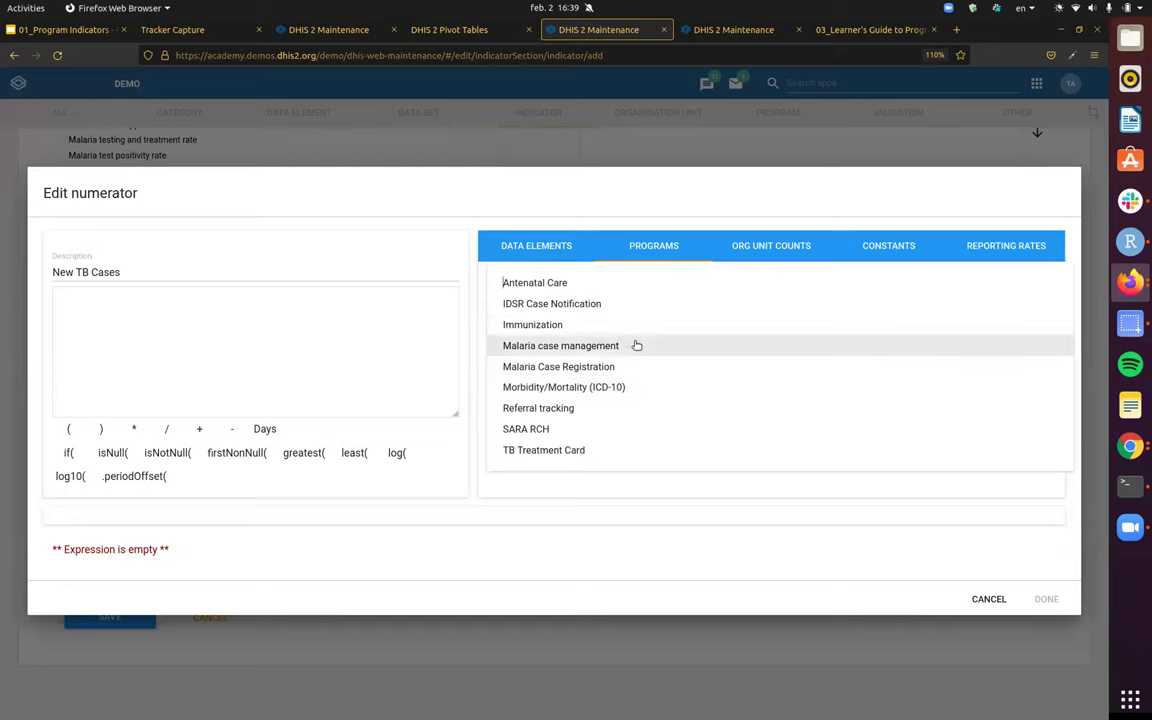
left_click(625, 449)
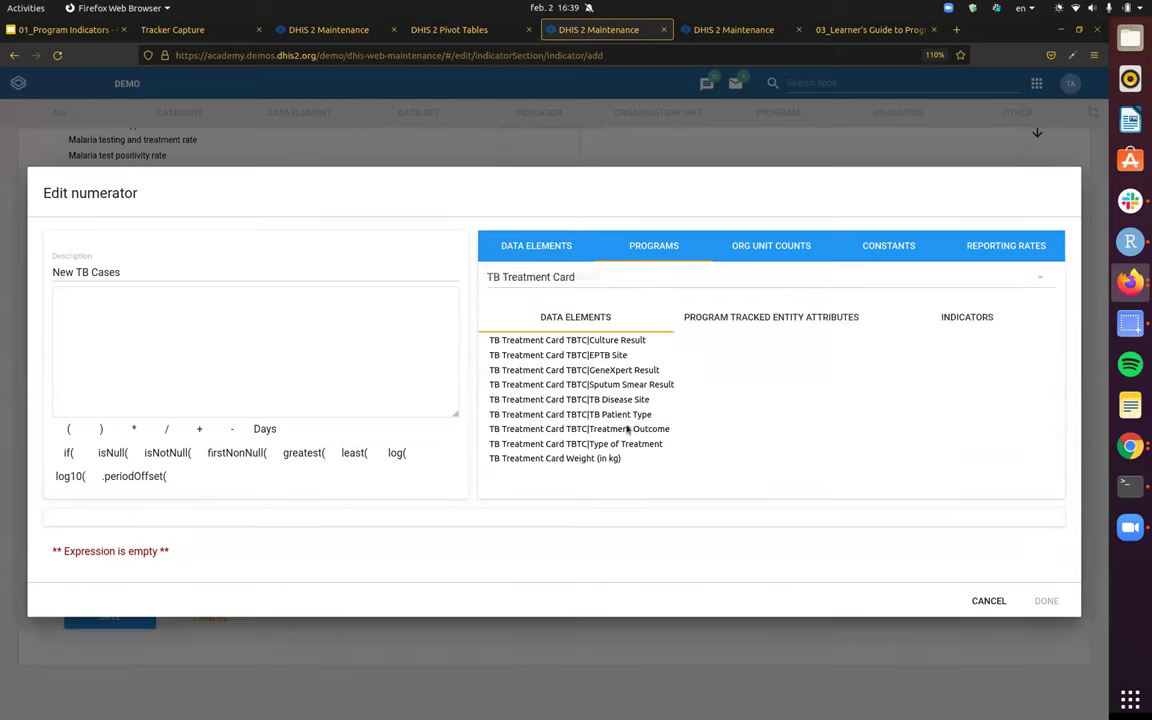
left_click(957, 318)
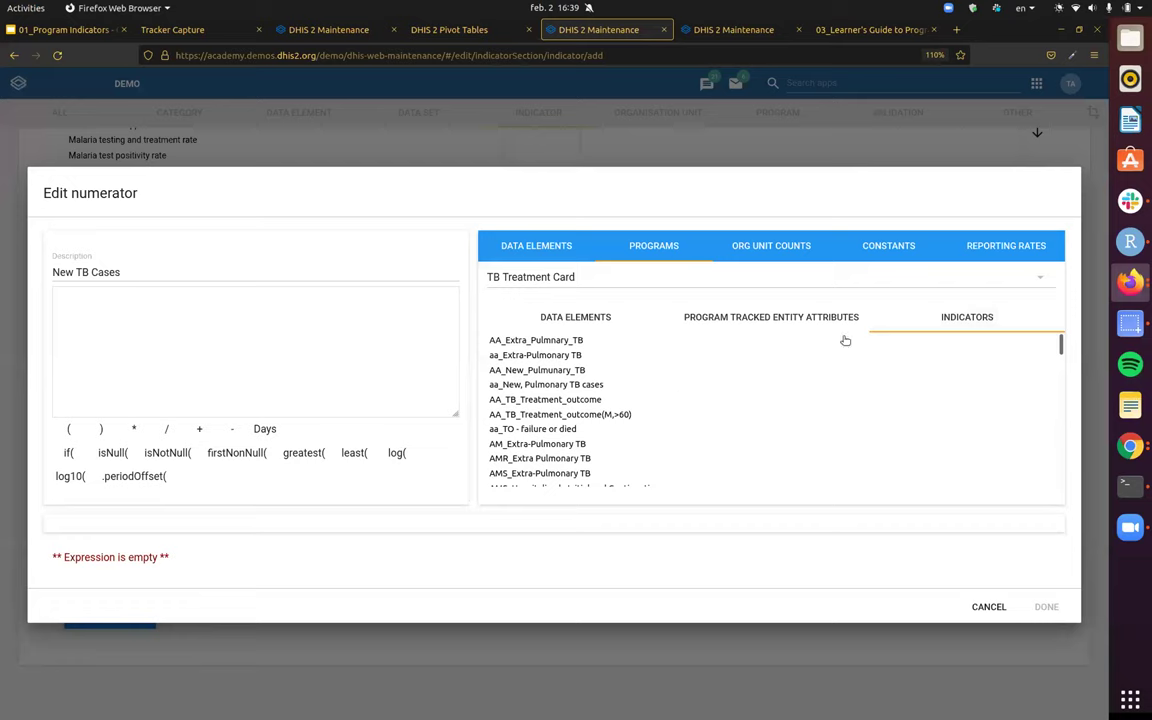
scroll(768, 393, "down", 3)
scroll(640, 385, "up", 3)
scroll(650, 390, "down", 4)
scroll(720, 390, "down", 10)
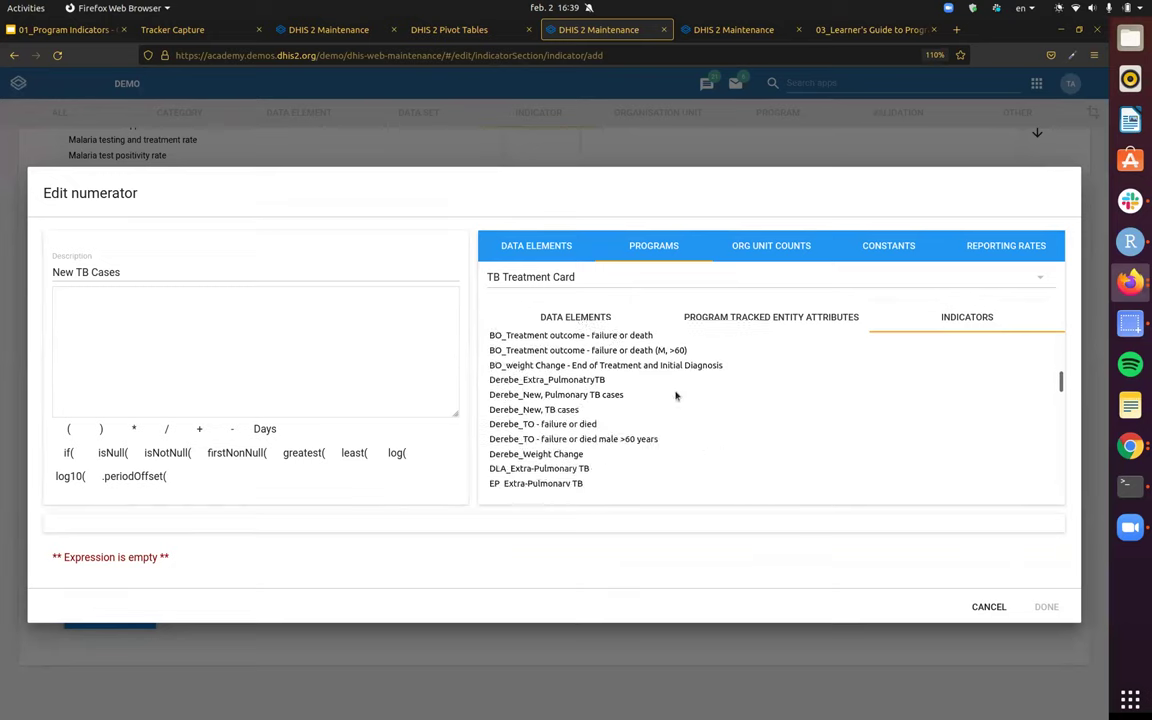
scroll(700, 393, "down", 10)
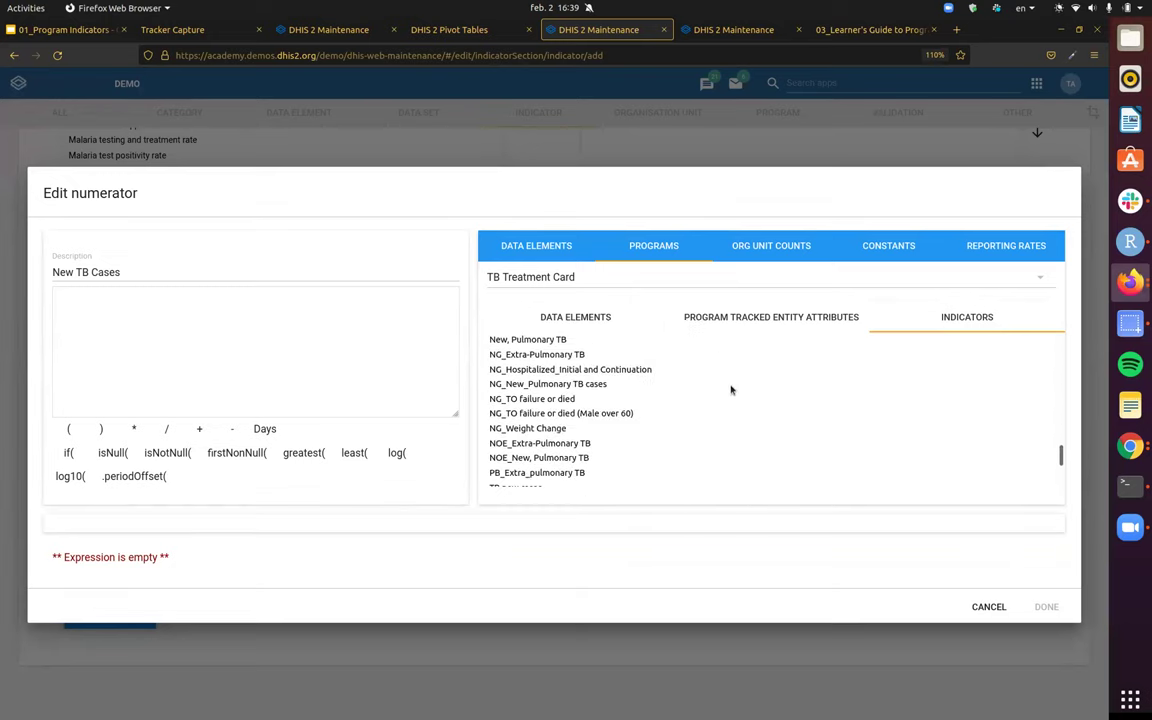
scroll(535, 400, "up", 4)
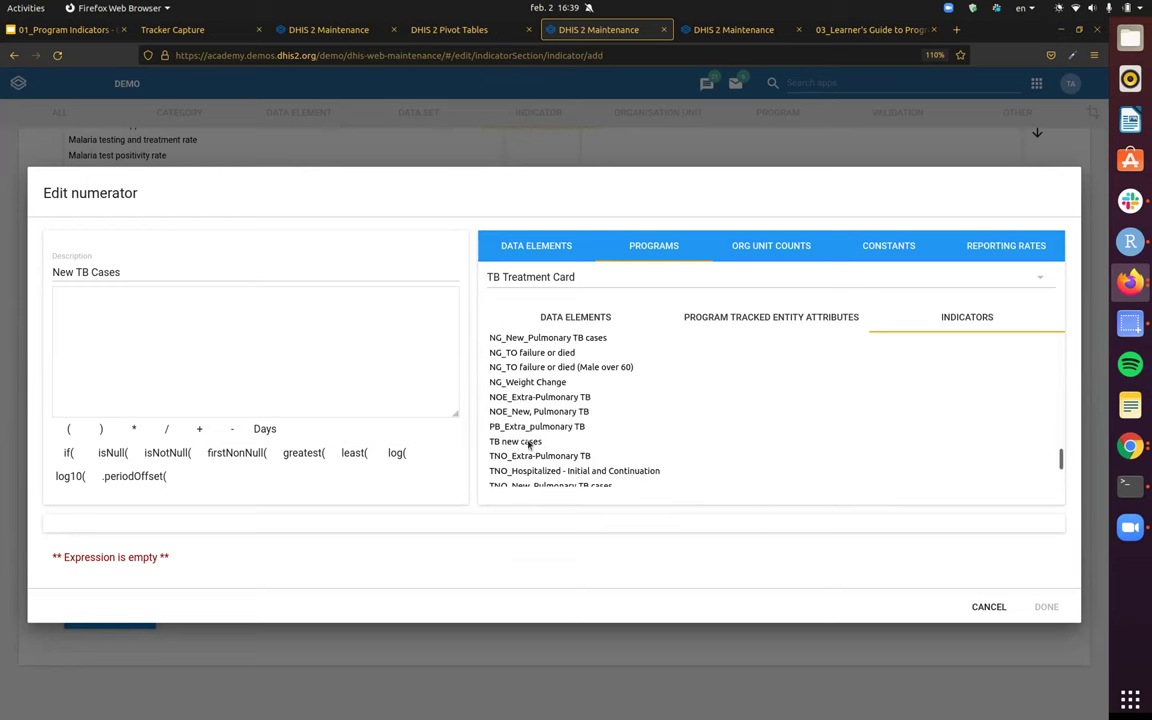
left_click(530, 442)
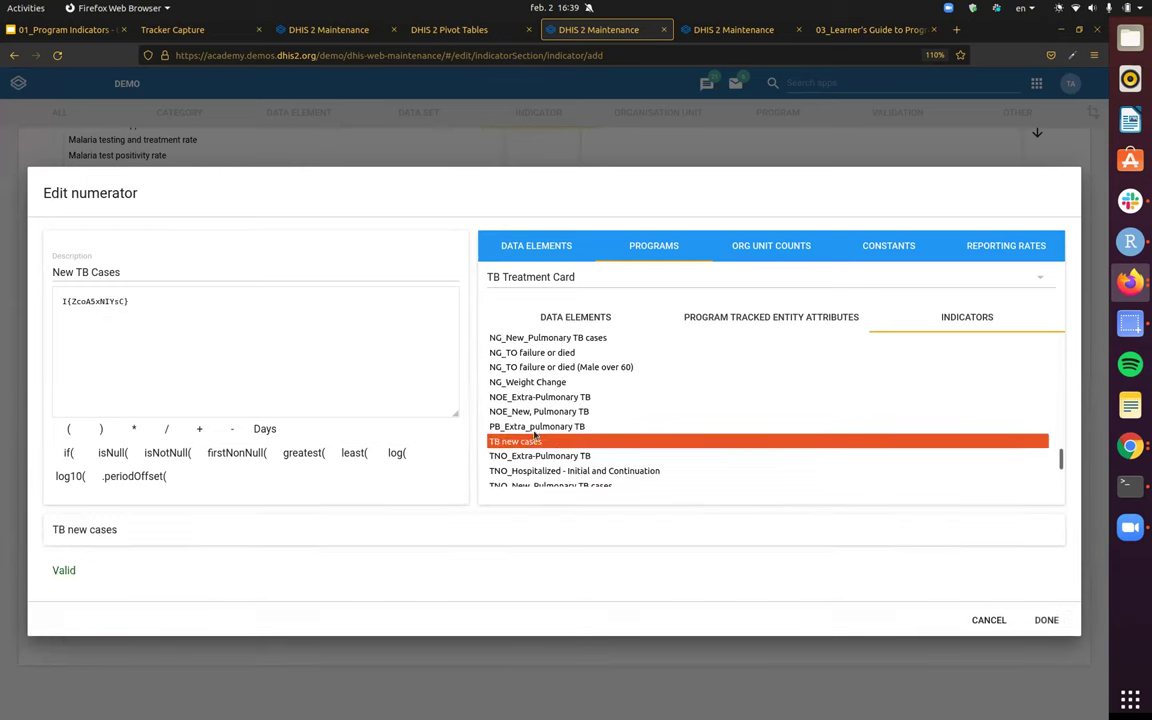
- Examine the numerator's expression, its readable translation and its validity status
double_click(97, 300)
left_click(252, 300)
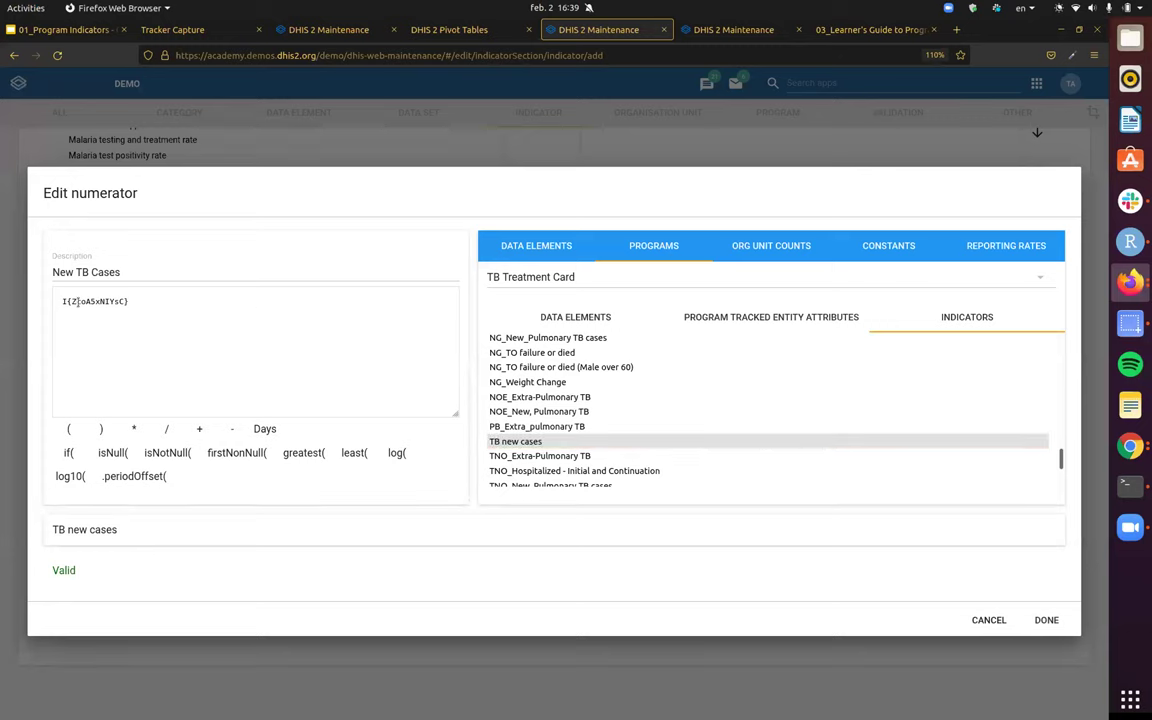
triple_click(228, 311)
left_click(196, 310)
triple_click(67, 530)
key("Right")
left_click(86, 561)
- Look through the org unit counts, constants, reporting rates and TB Treatment Card tracked entity attributes available for the numerator, then return to its program indicators
left_click(784, 248)
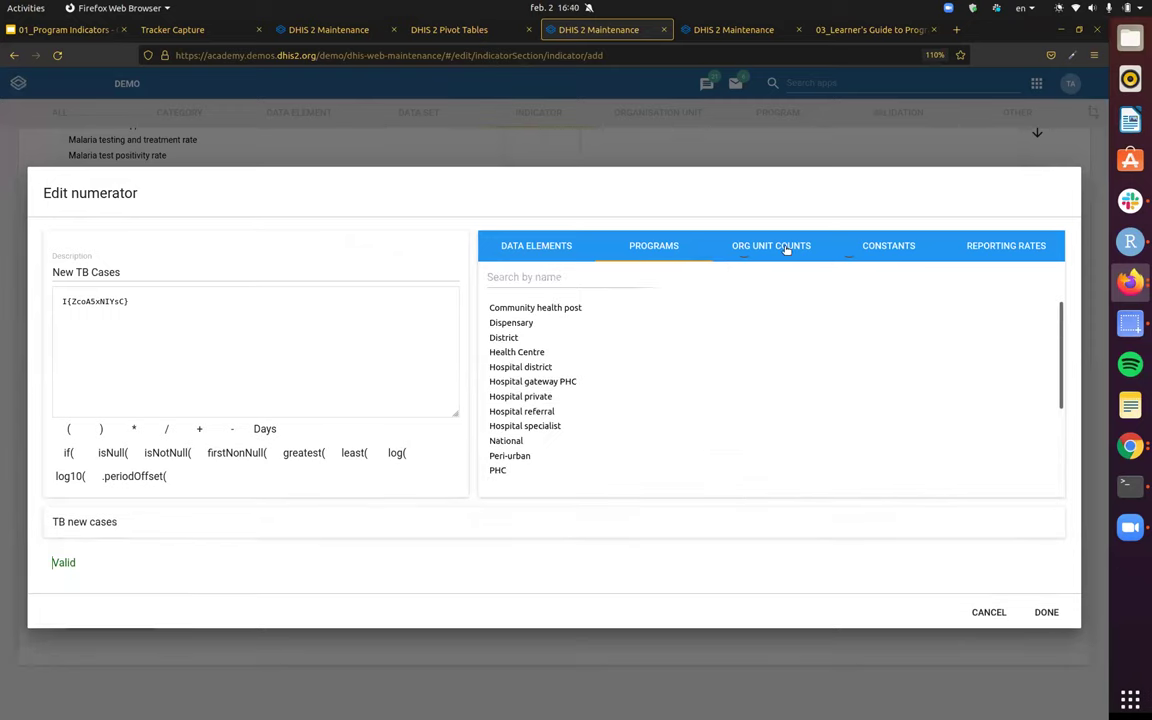
left_click(852, 244)
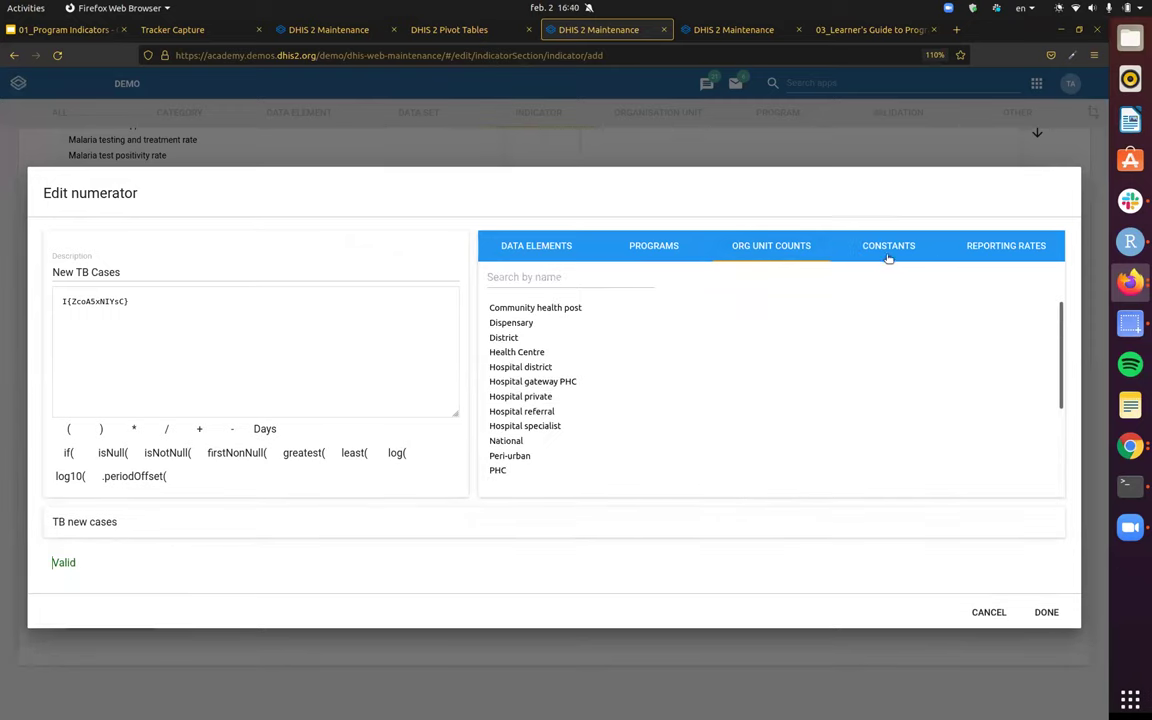
left_click(1020, 248)
left_click(650, 246)
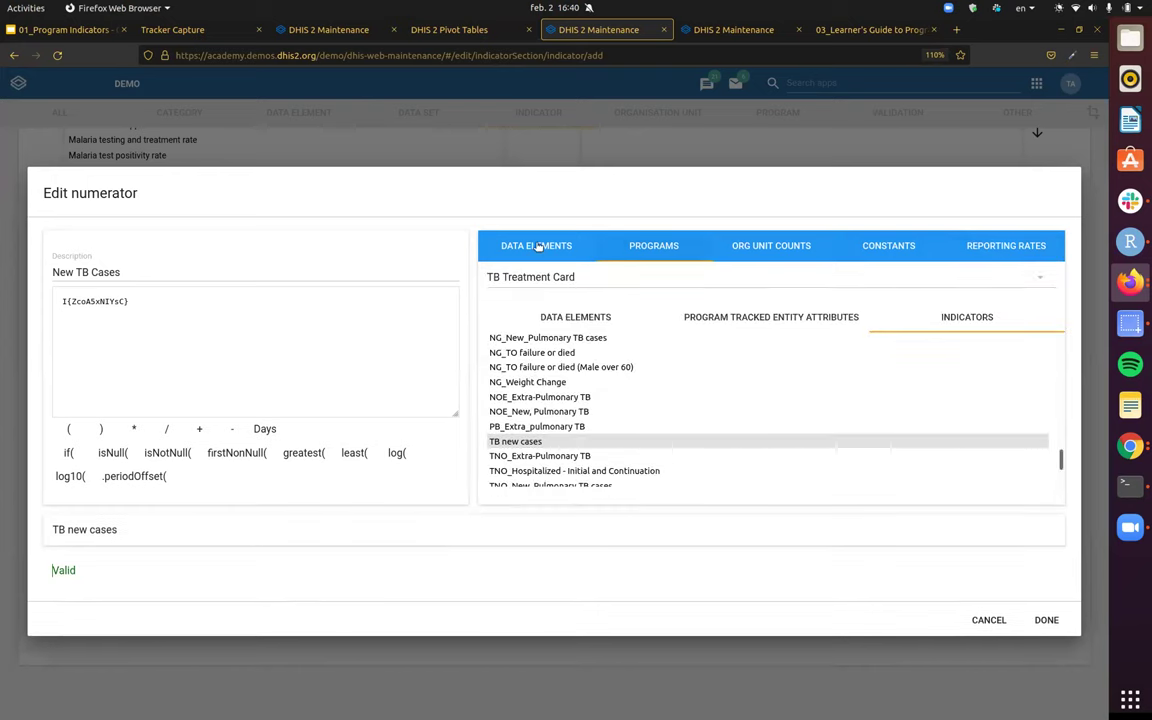
left_click(765, 318)
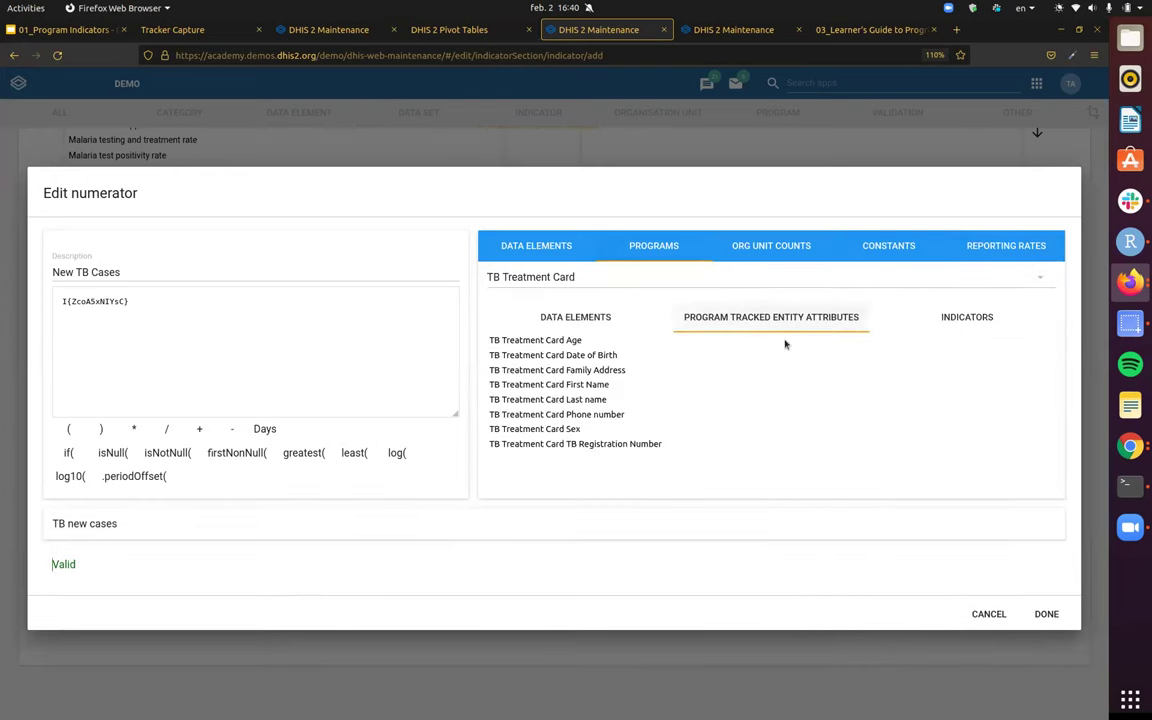
left_click(977, 318)
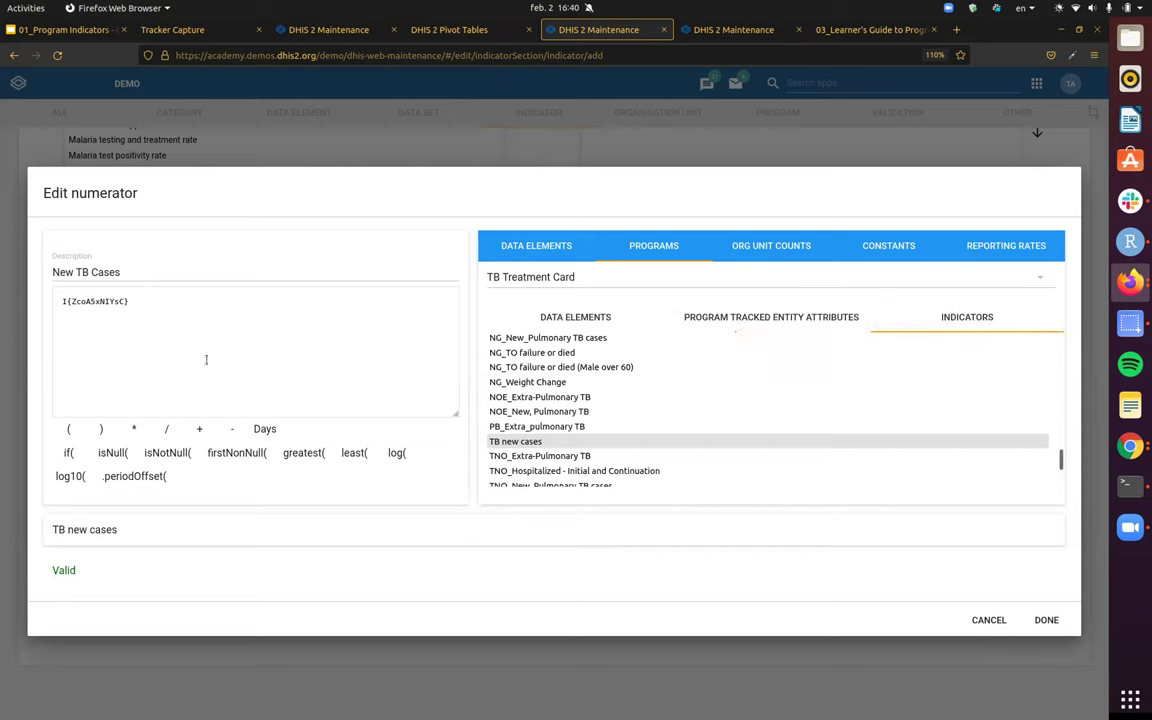
- Confirm the numerator and open the indicator's denominator for editing
left_click(1045, 622)
left_click(251, 579)
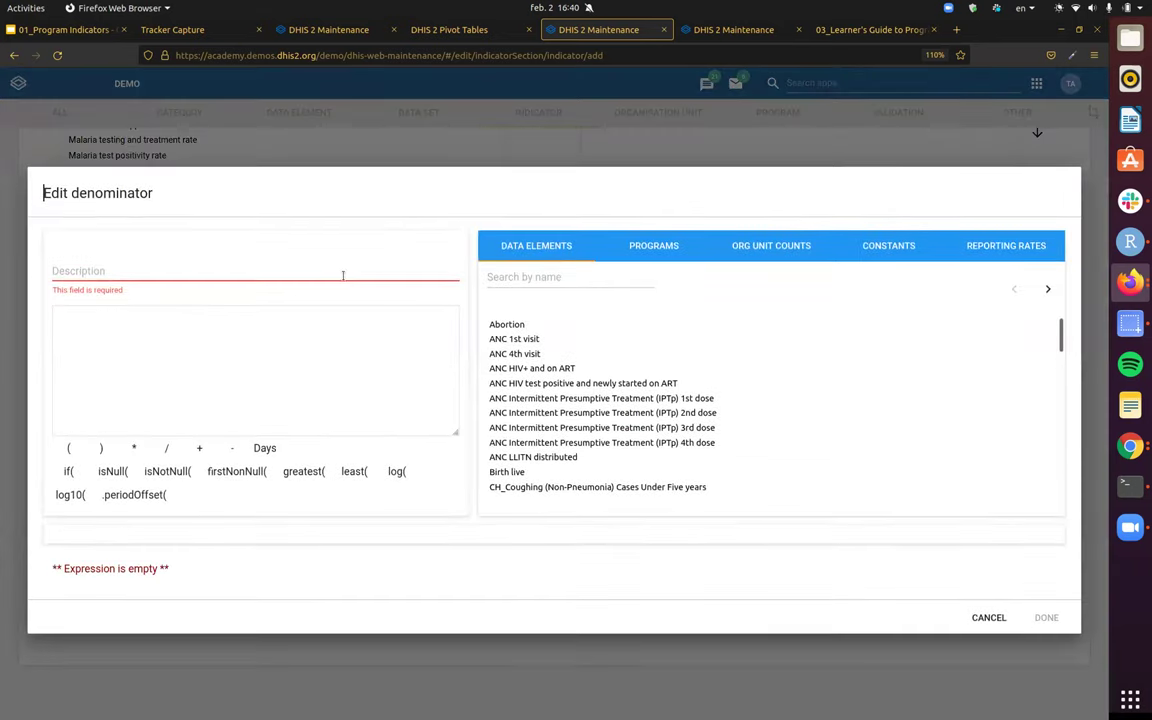
- Consult the Learner's Guide PDF for the Edit the denominator instructions on page 44
left_click(741, 33)
left_click(850, 29)
scroll(765, 459, "down", 1)
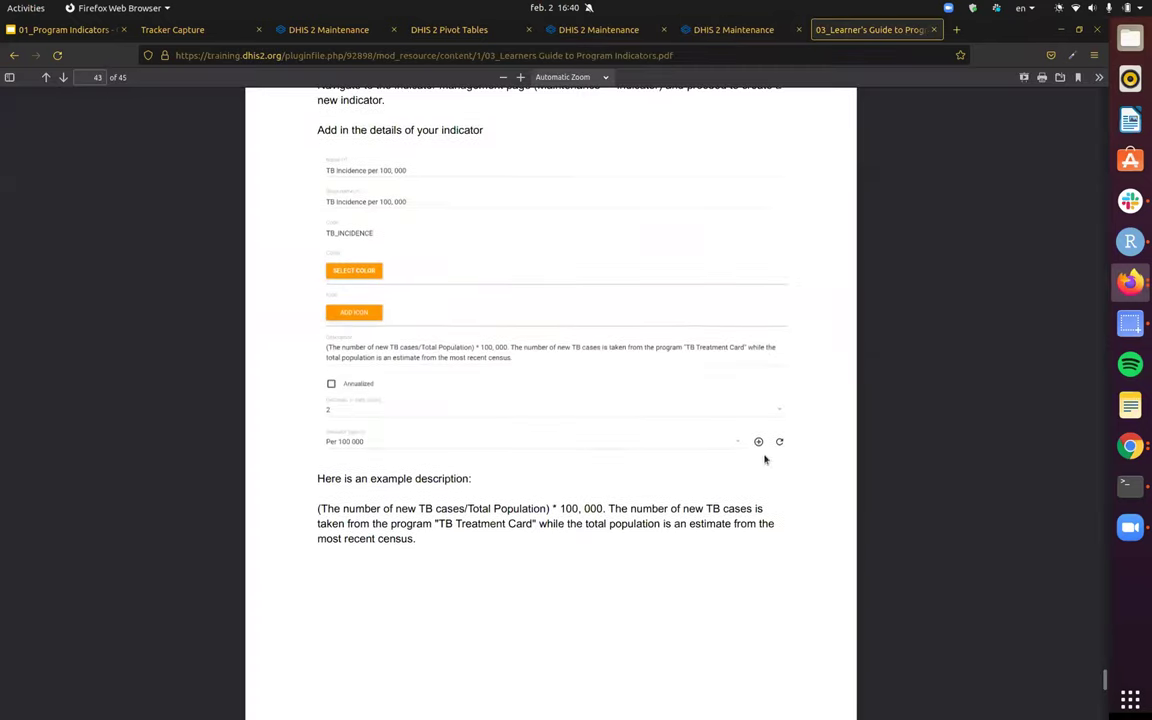
scroll(581, 347, "down", 6)
scroll(610, 340, "down", 15)
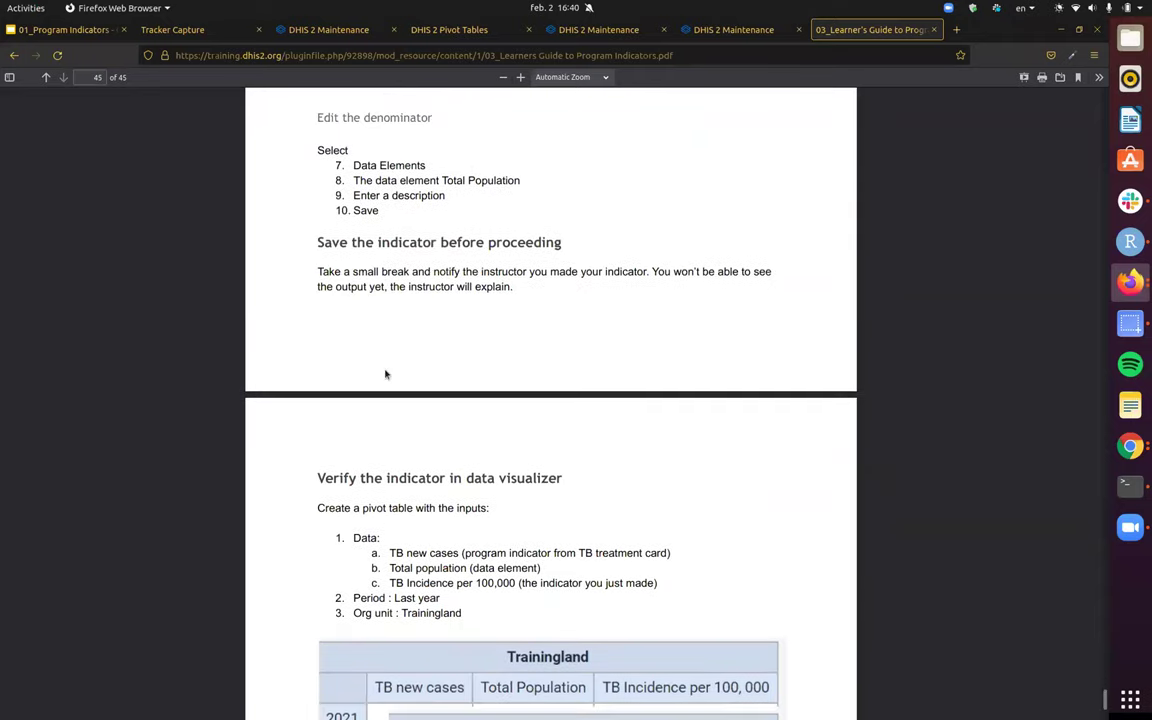
scroll(488, 357, "up", 5)
scroll(488, 357, "down", 1)
left_click_drag(441, 372, 524, 375)
left_click(525, 378)
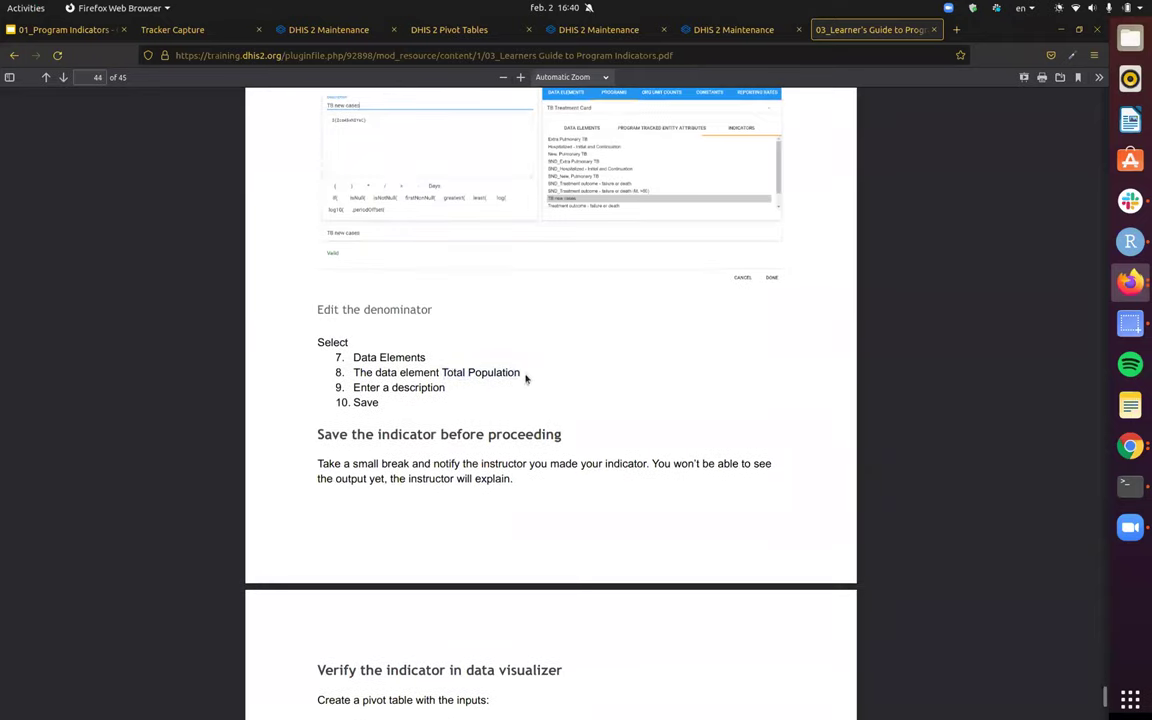
scroll(711, 403, "up", 3)
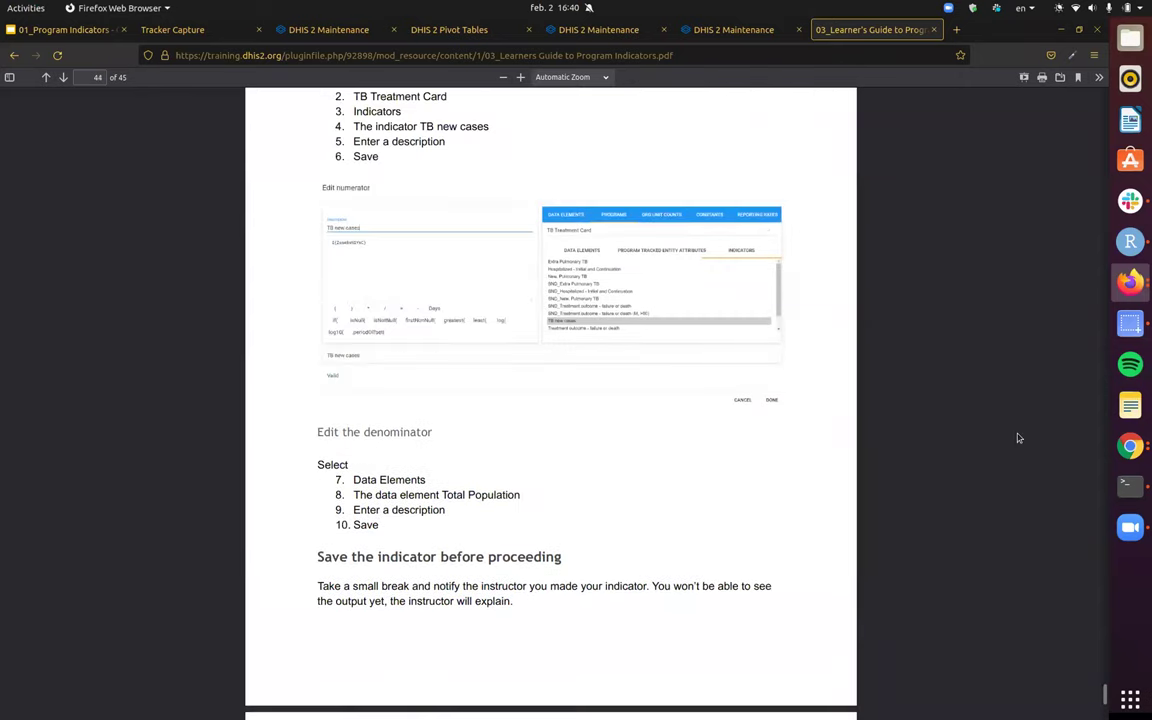
- Return to the denominator editor in DHIS2 Maintenance and insert the data element Total Population into the expression
left_click(753, 32)
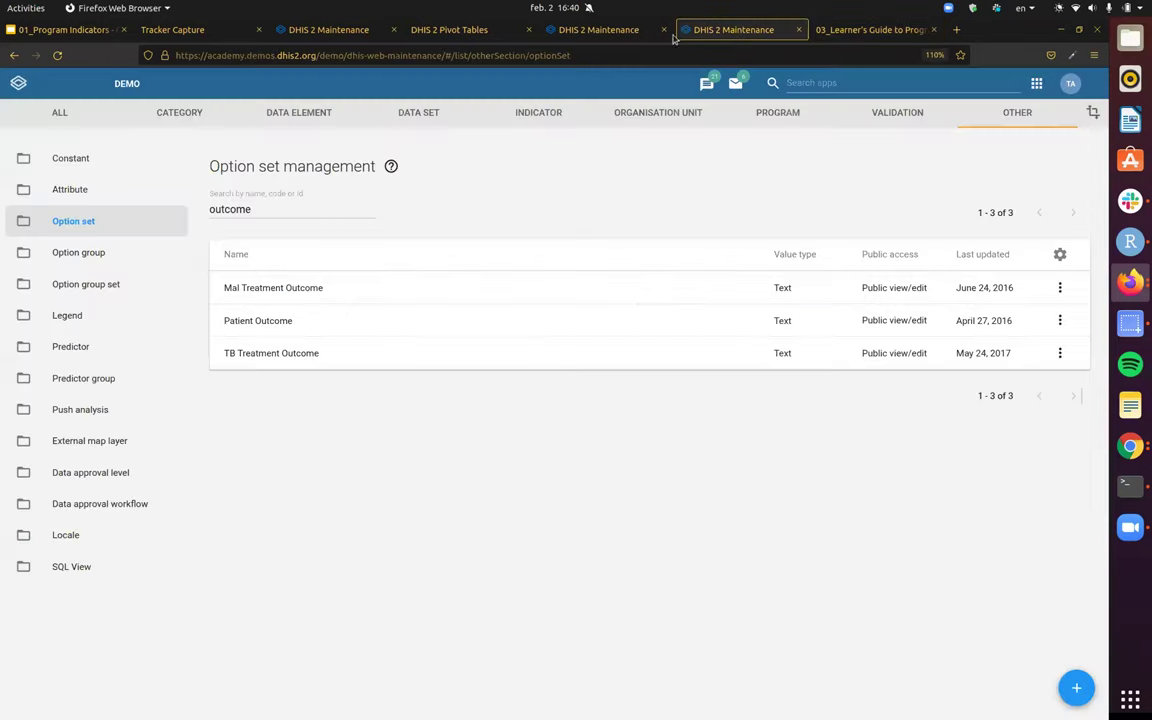
left_click(600, 30)
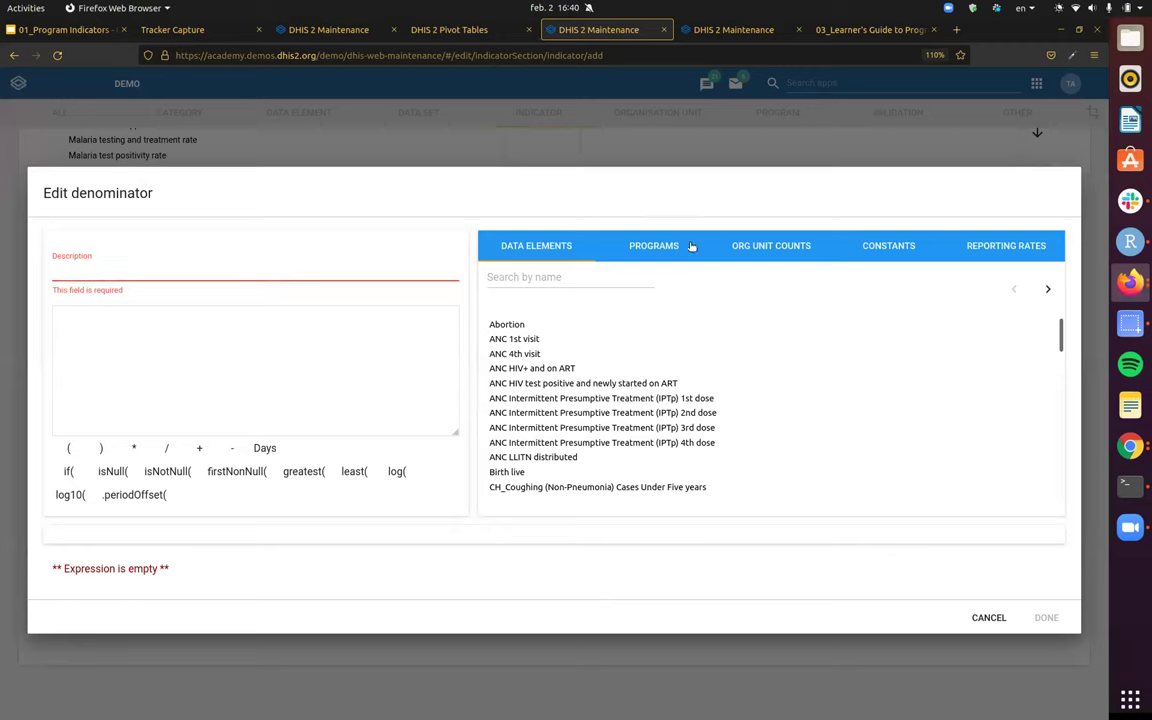
left_click(545, 274)
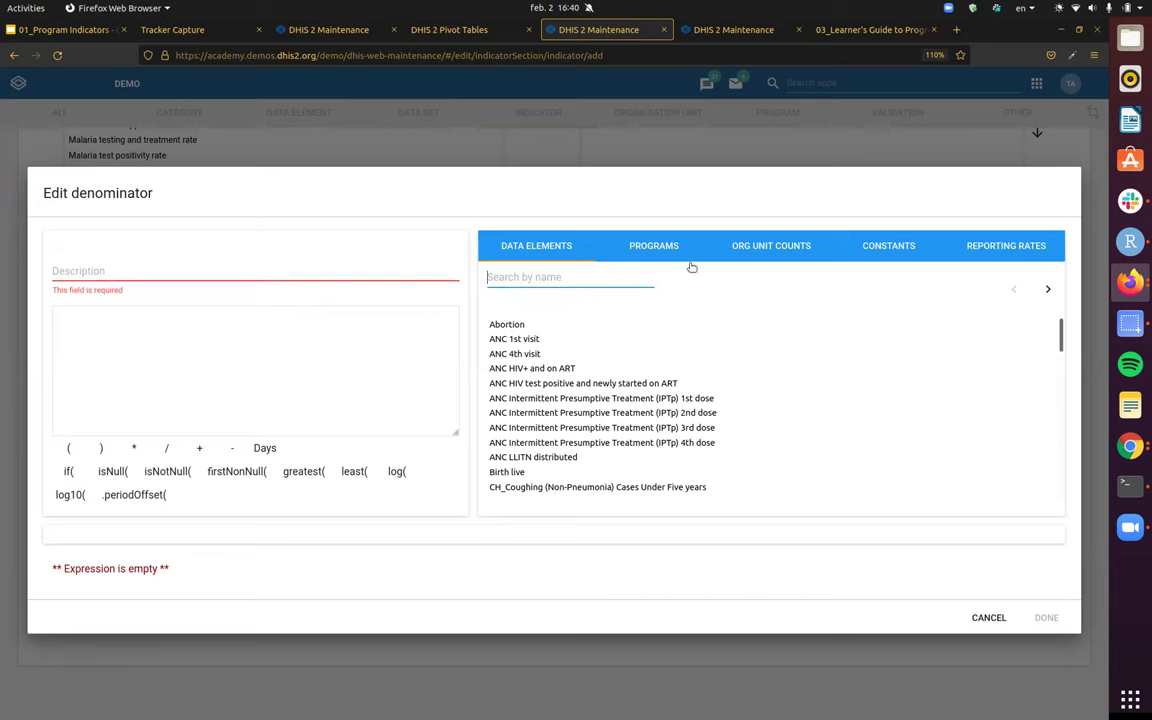
left_click(1015, 289)
left_click(627, 276)
type("Total p")
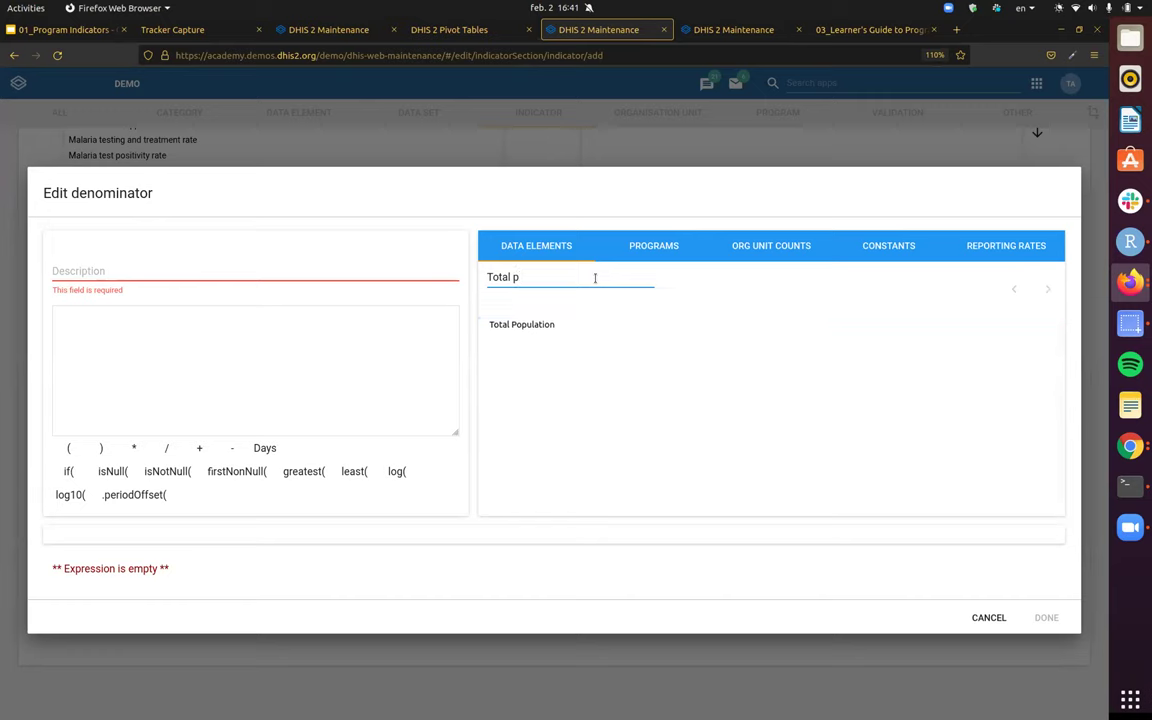
left_click(553, 326)
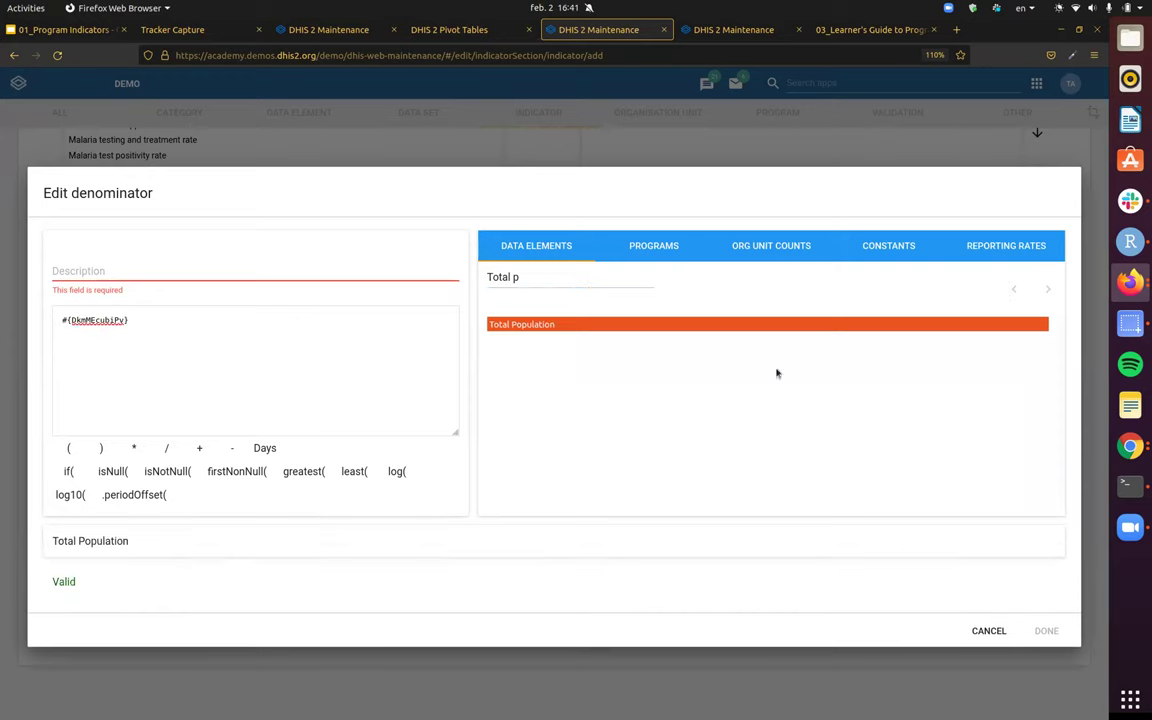
- Describe the denominator as "Total Population" and confirm it
left_click(278, 262)
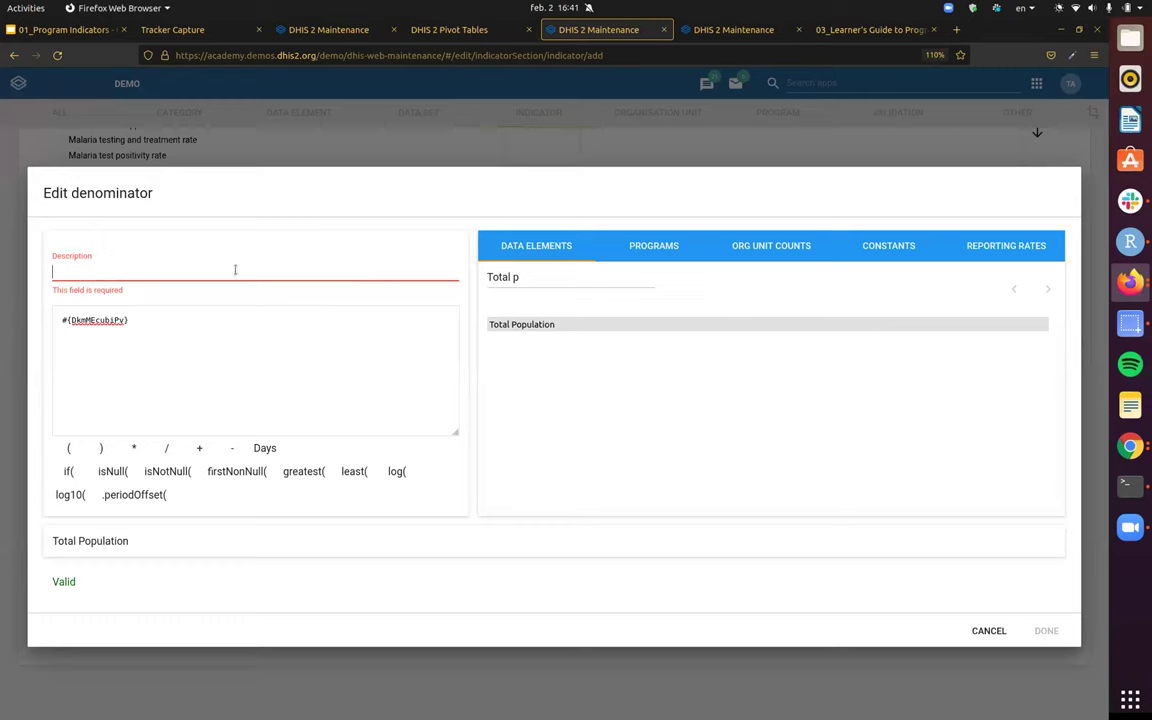
left_click(252, 320)
left_click(235, 269)
left_click(253, 262)
type("Total")
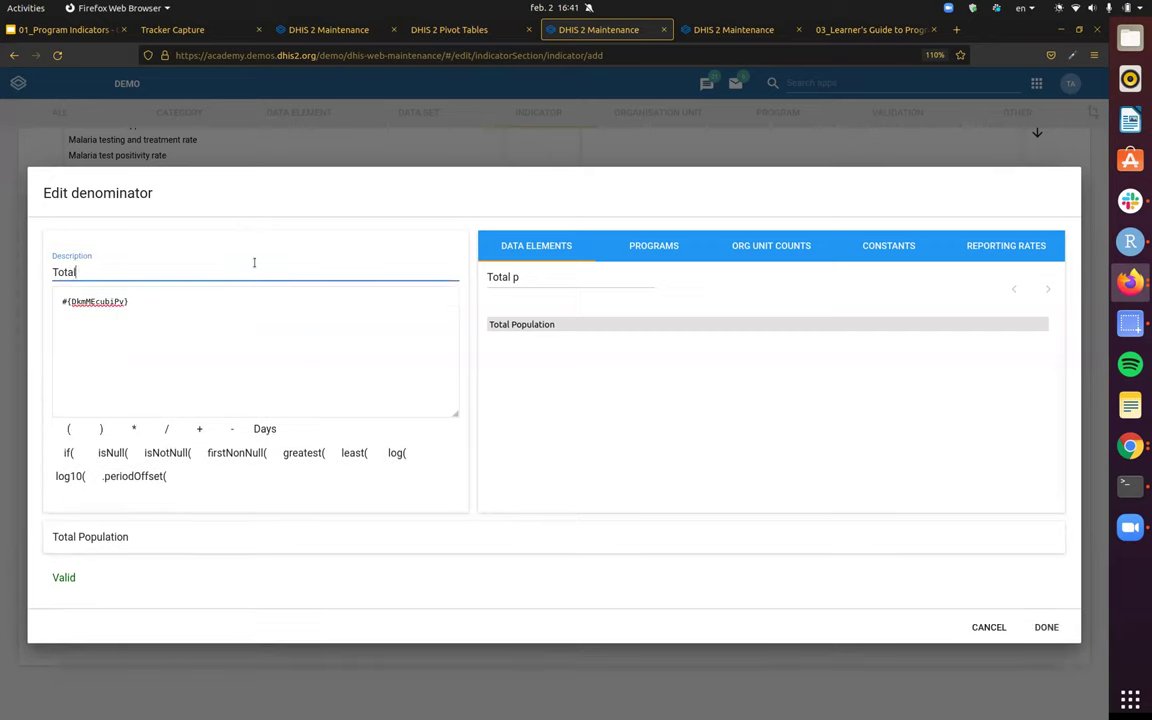
type(" Population")
left_click(1057, 637)
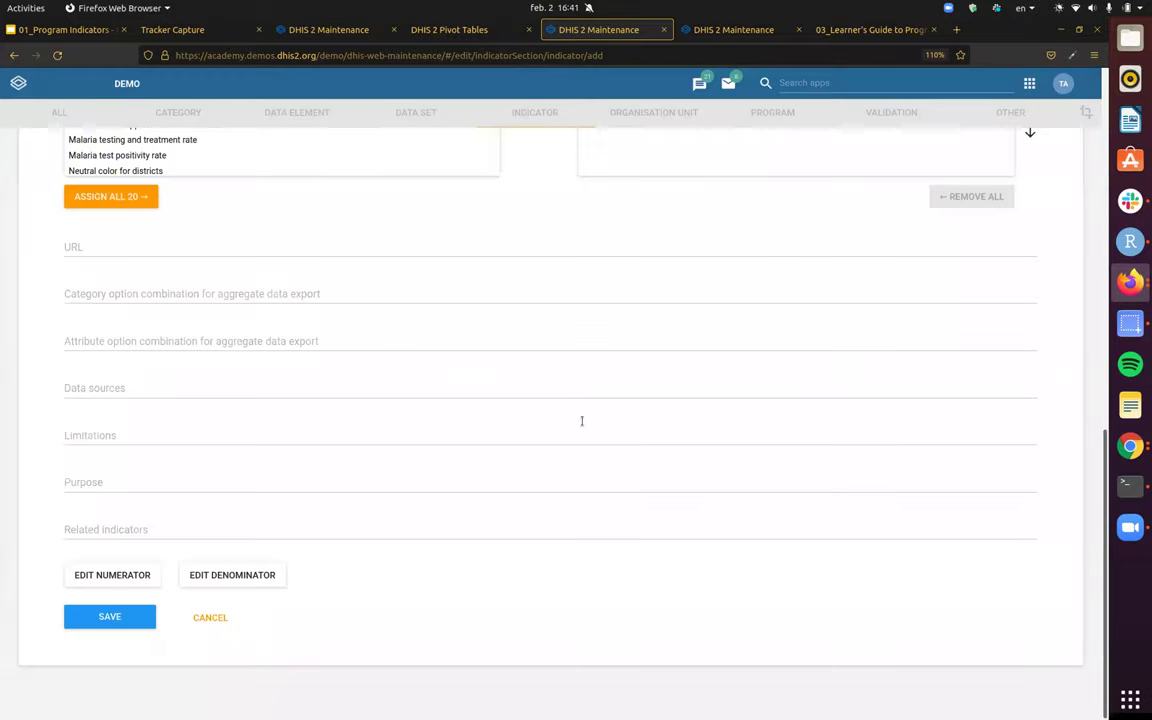
- Review the formula in the indicator's description and save the new indicator
scroll(581, 421, "up", 10)
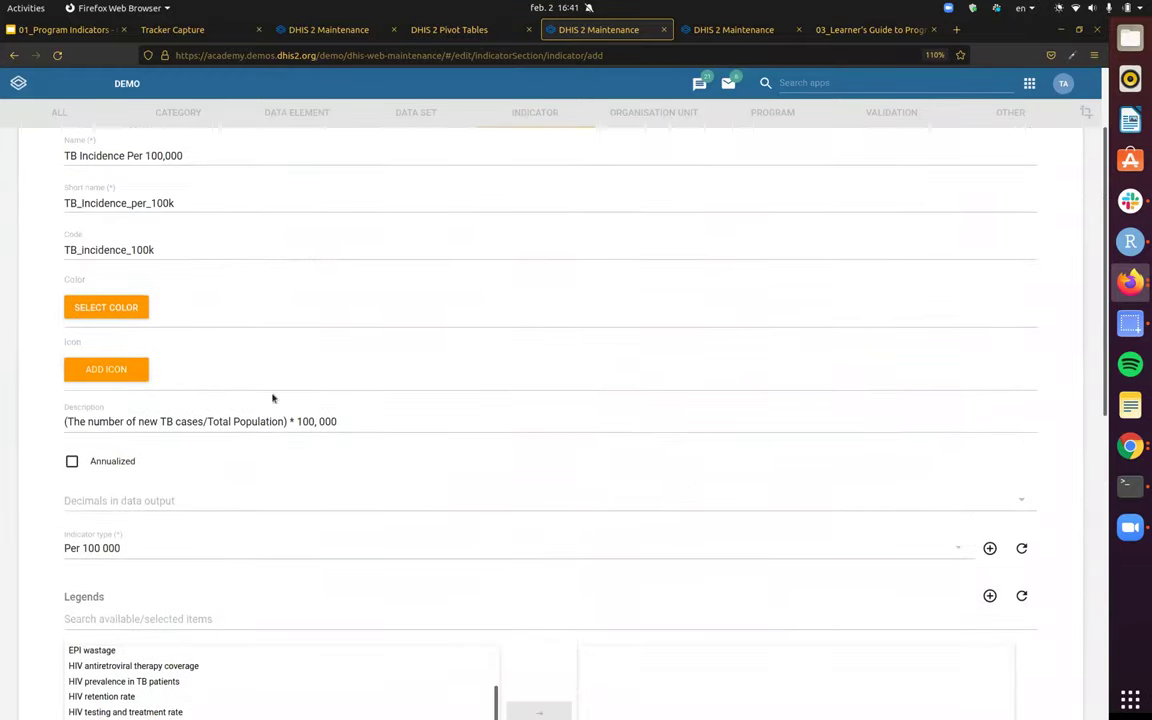
left_click_drag(65, 422, 319, 422)
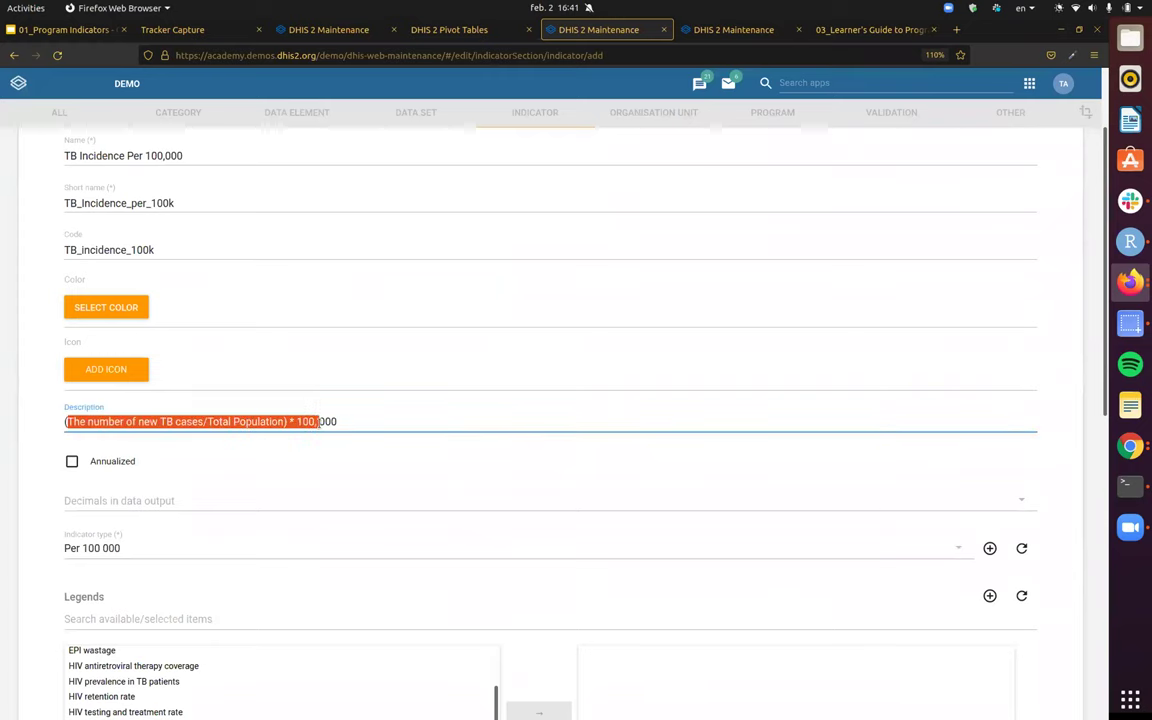
left_click(319, 422)
left_click_drag(64, 422, 378, 422)
left_click(288, 422)
left_click(425, 427)
scroll(517, 421, "down", 10)
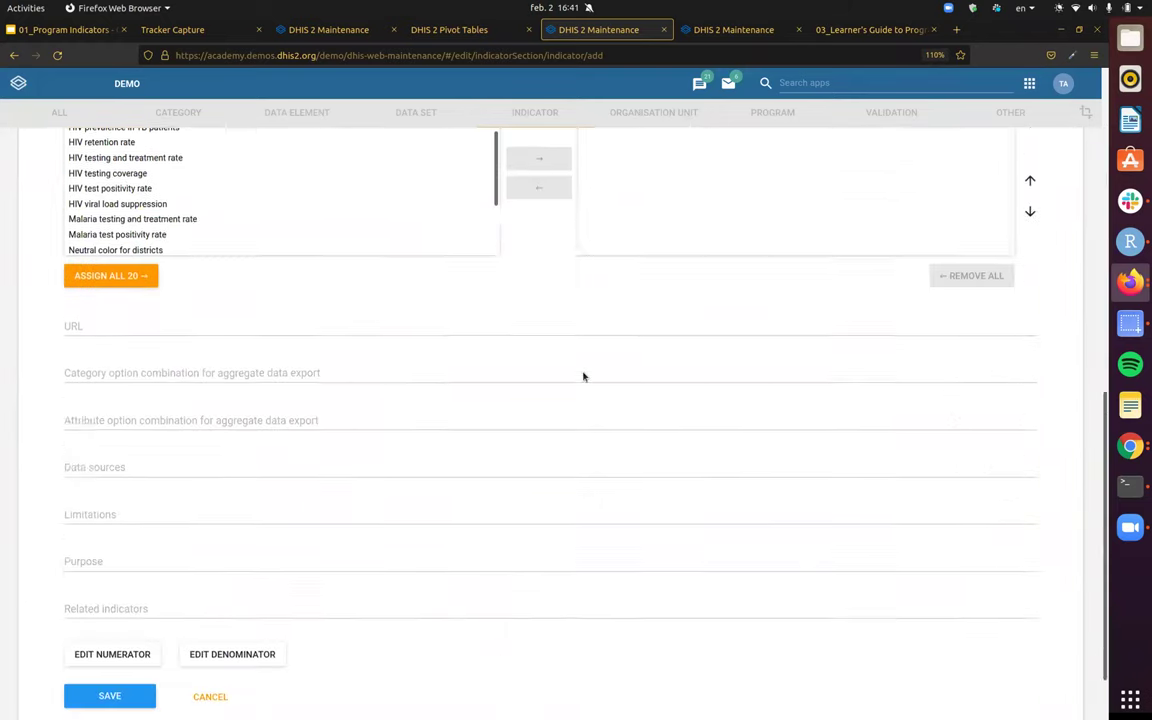
left_click(124, 622)
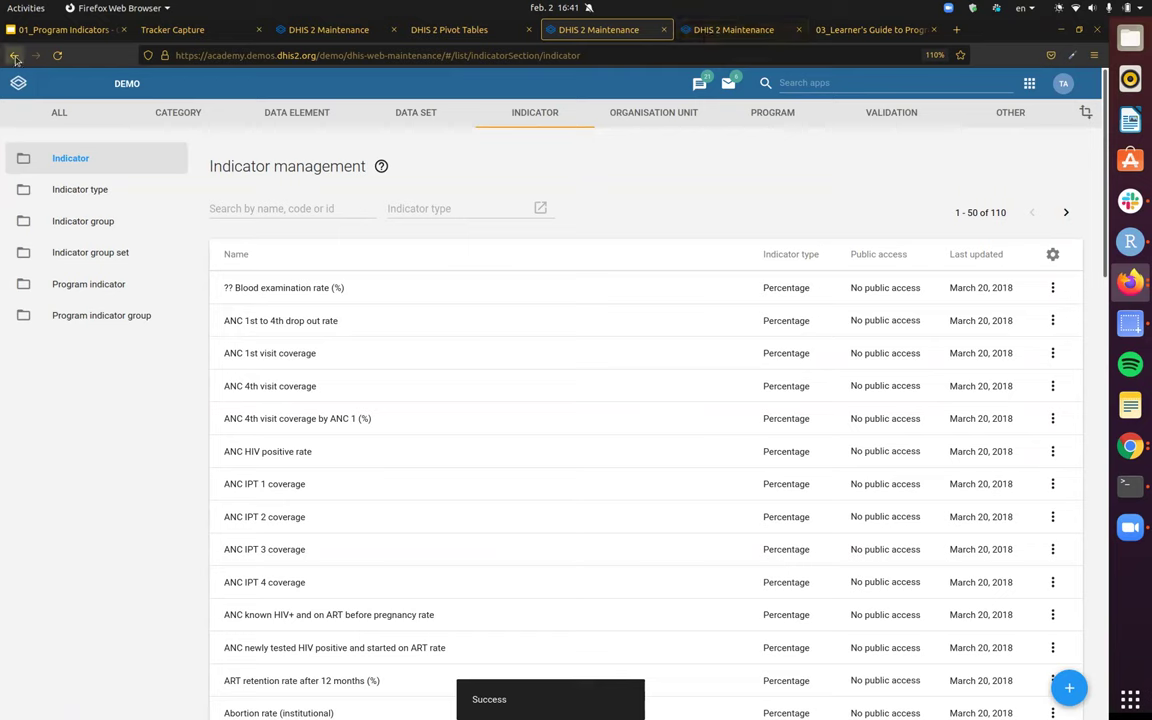
- Search the indicator list for "pop", then for "tb", and open TB Incidence Per 100,000 for editing
left_click(279, 207)
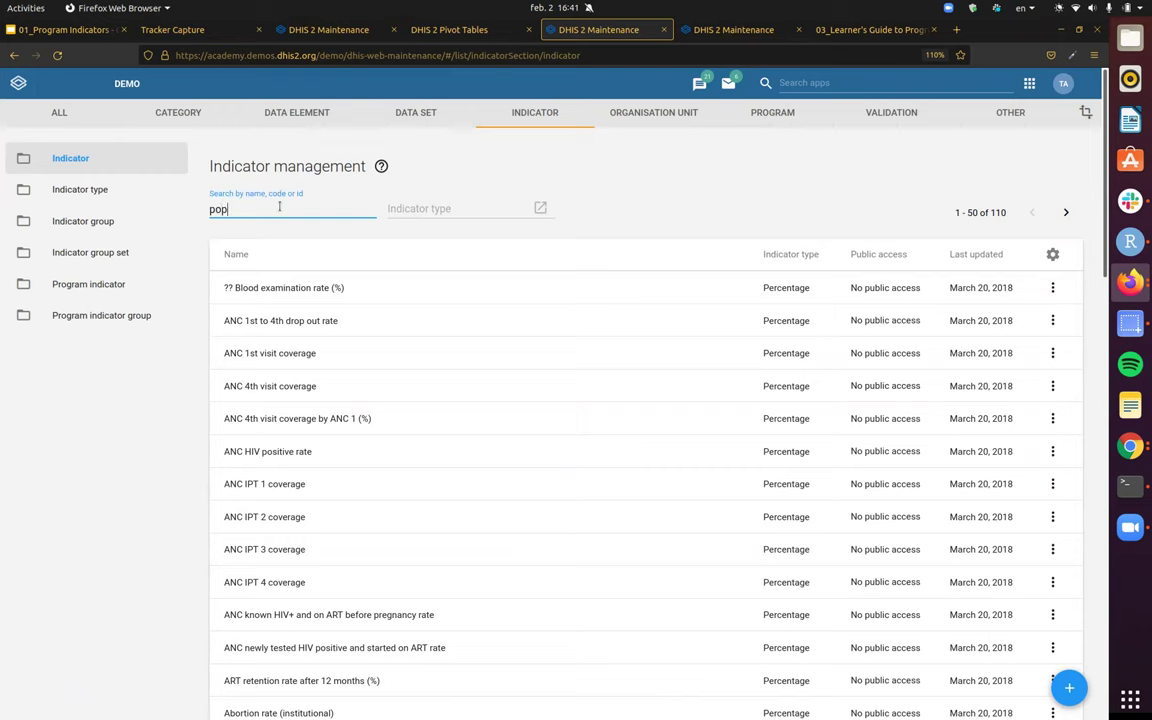
type("pop")
scroll(424, 399, "down", 3)
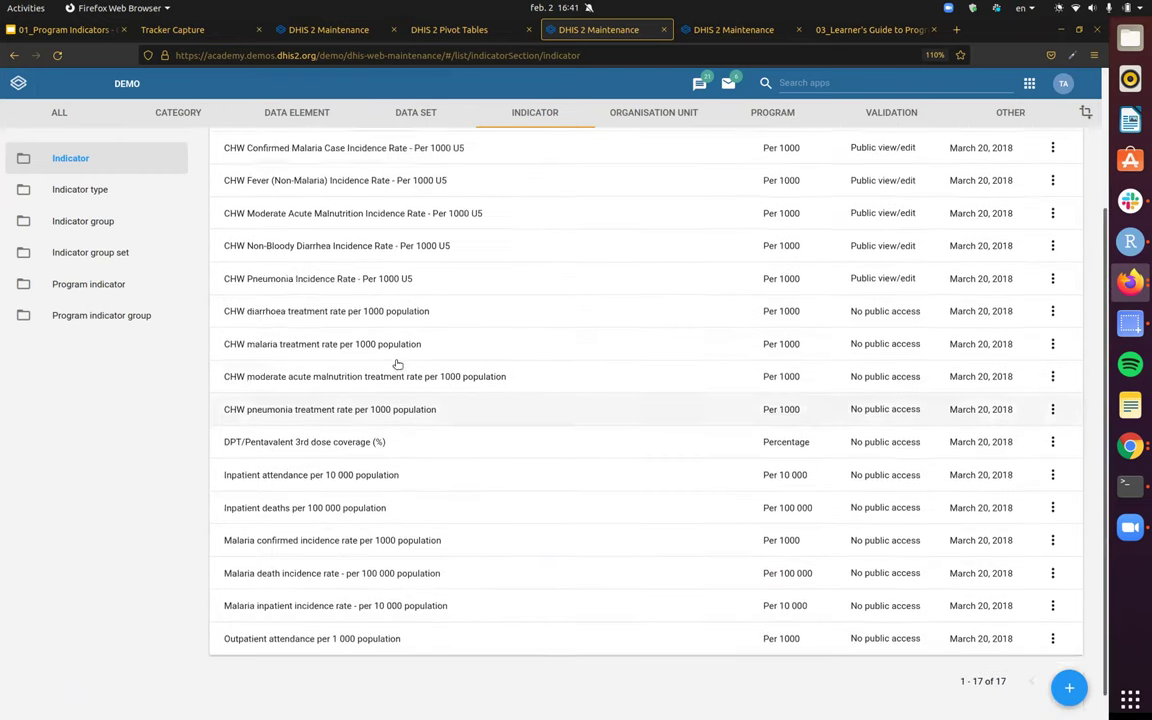
scroll(397, 364, "up", 3)
double_click(317, 205)
type("tb")
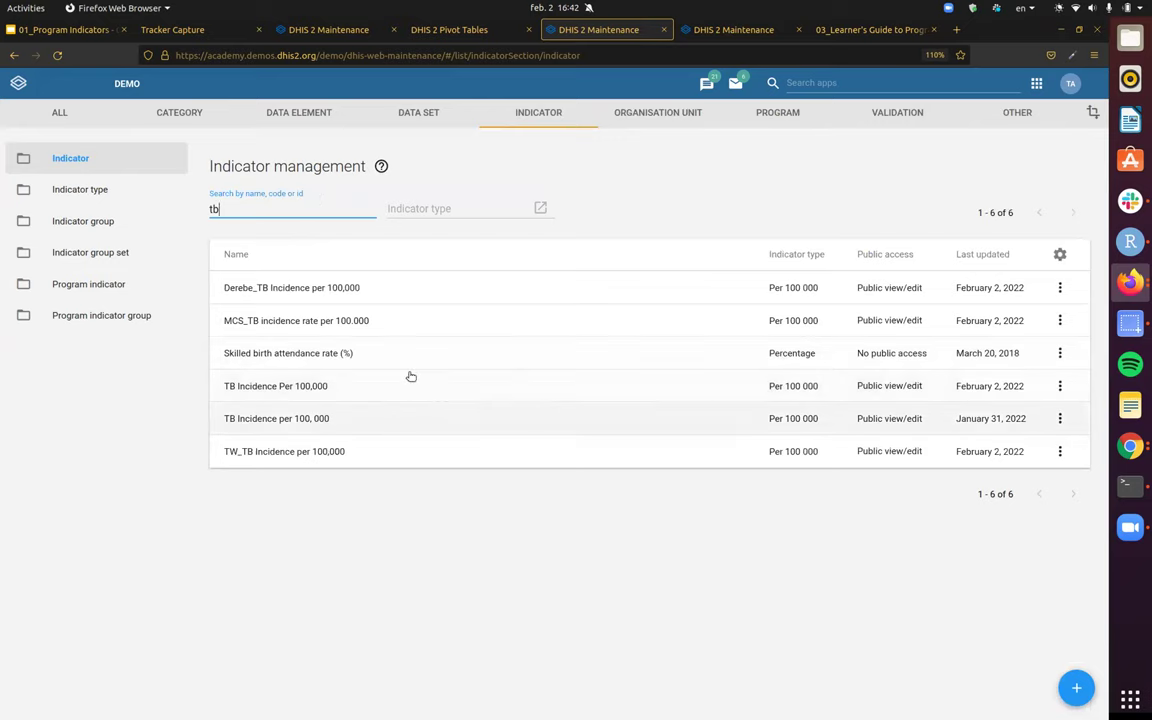
left_click(418, 396)
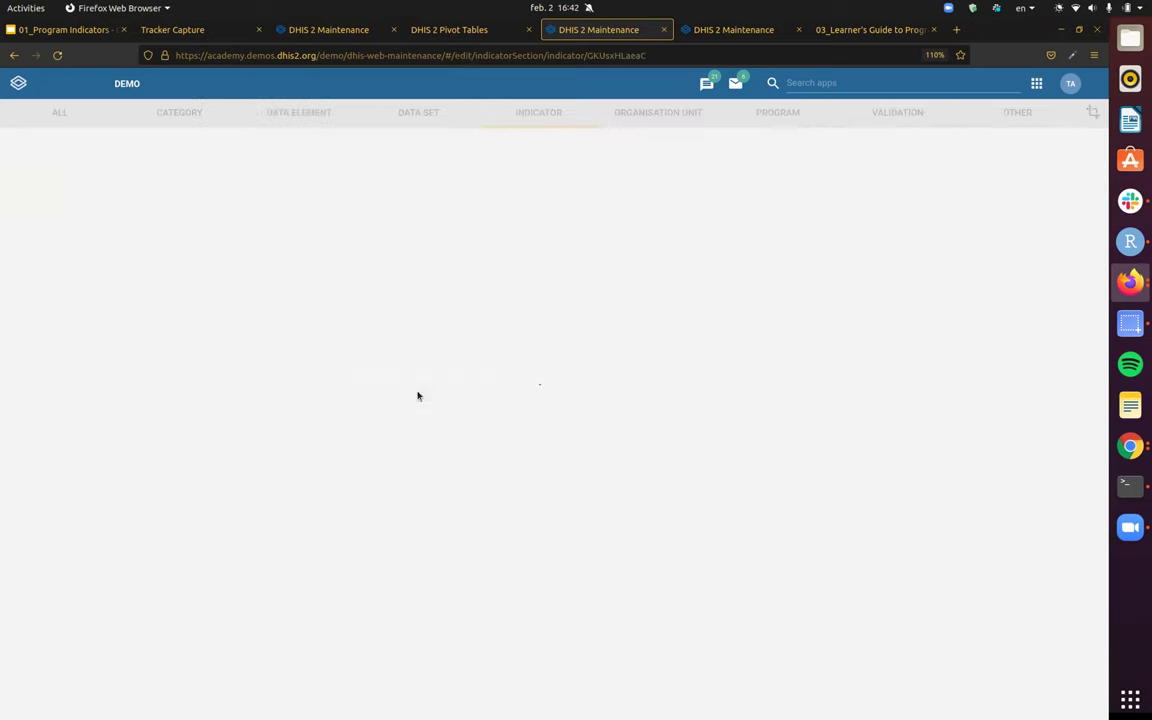
- Prefix the indicator's name, short name and code with "BO_" and save the indicator
left_click(80, 250)
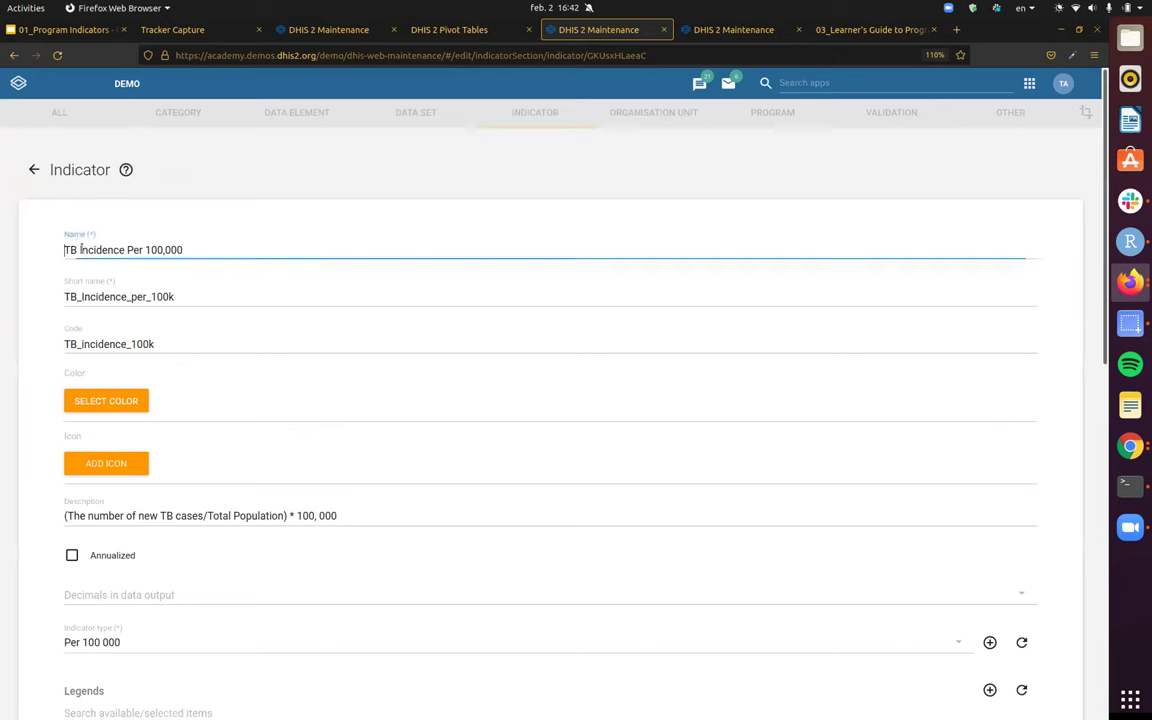
type("BO_")
left_click(82, 297)
type("BO_")
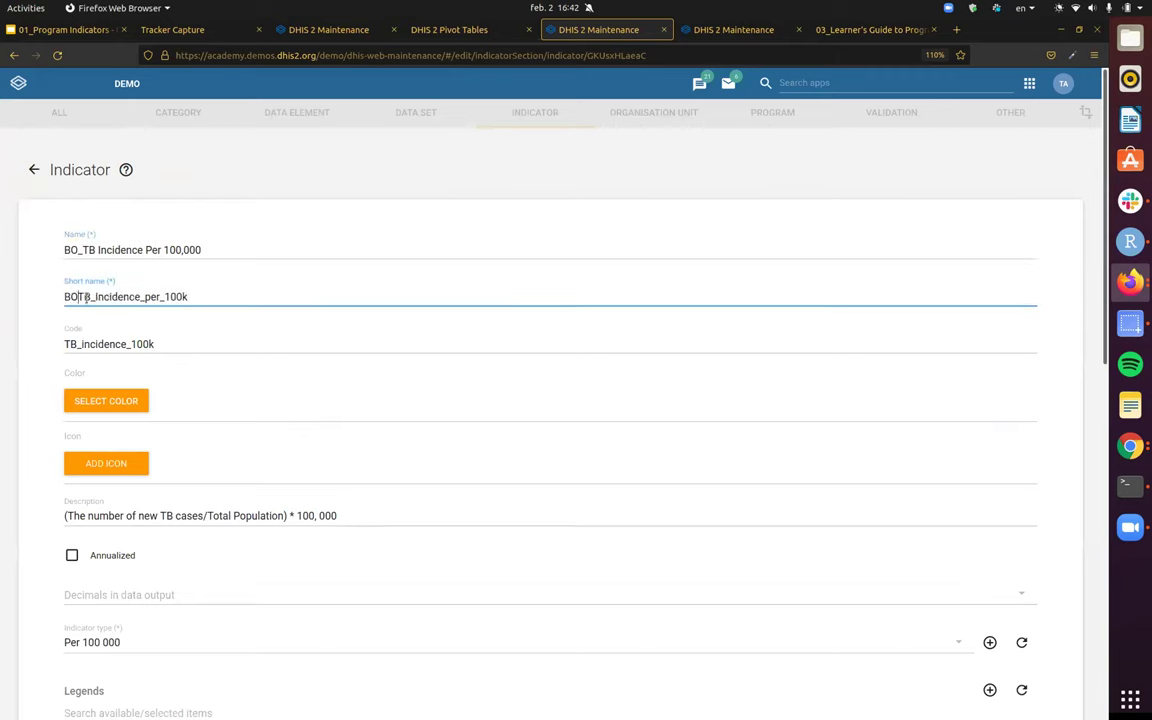
left_click(81, 344)
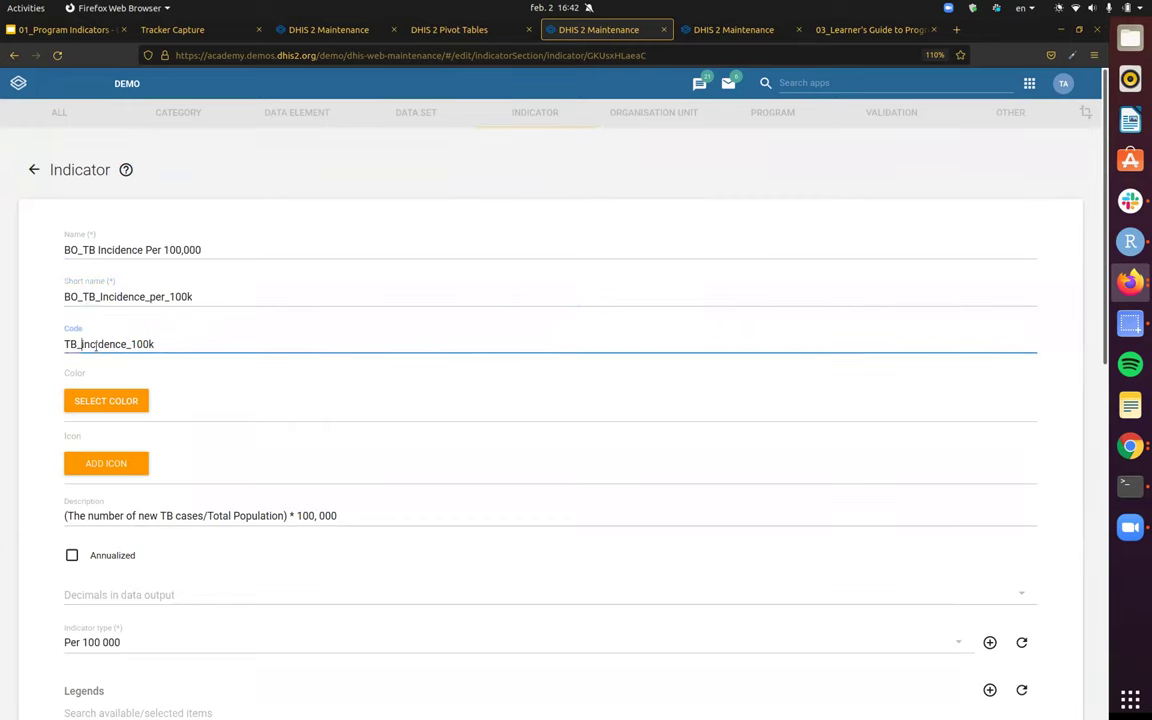
type("BO_")
scroll(442, 386, "down", 10)
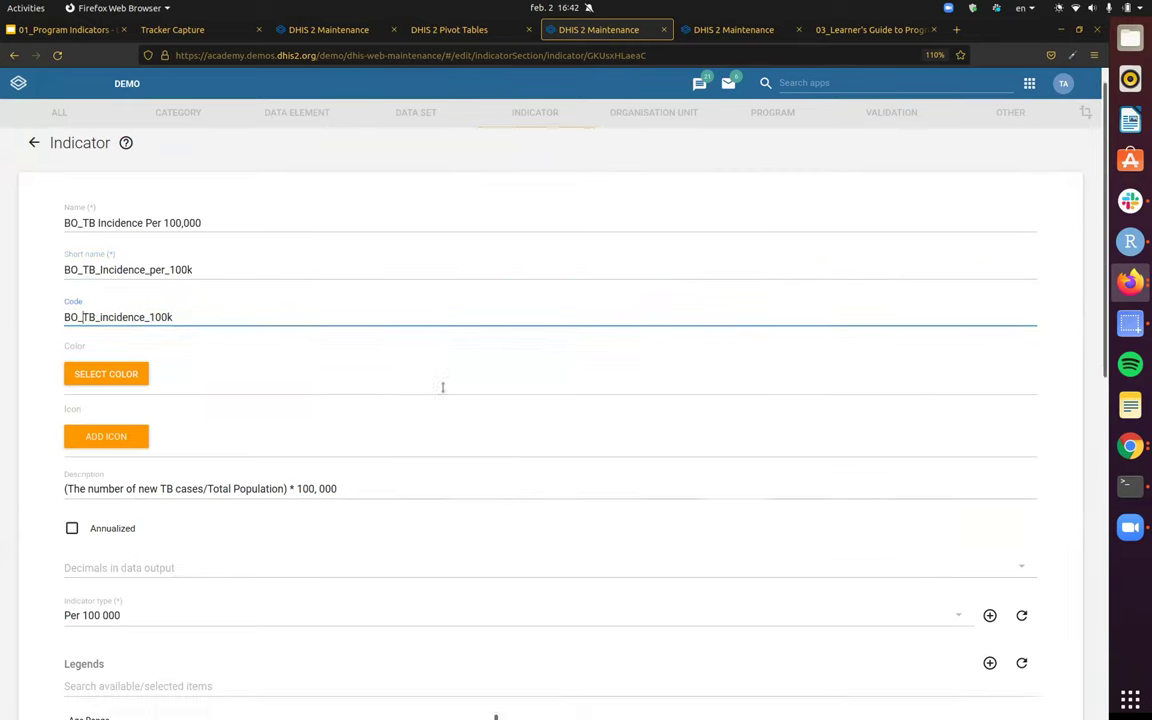
left_click(110, 617)
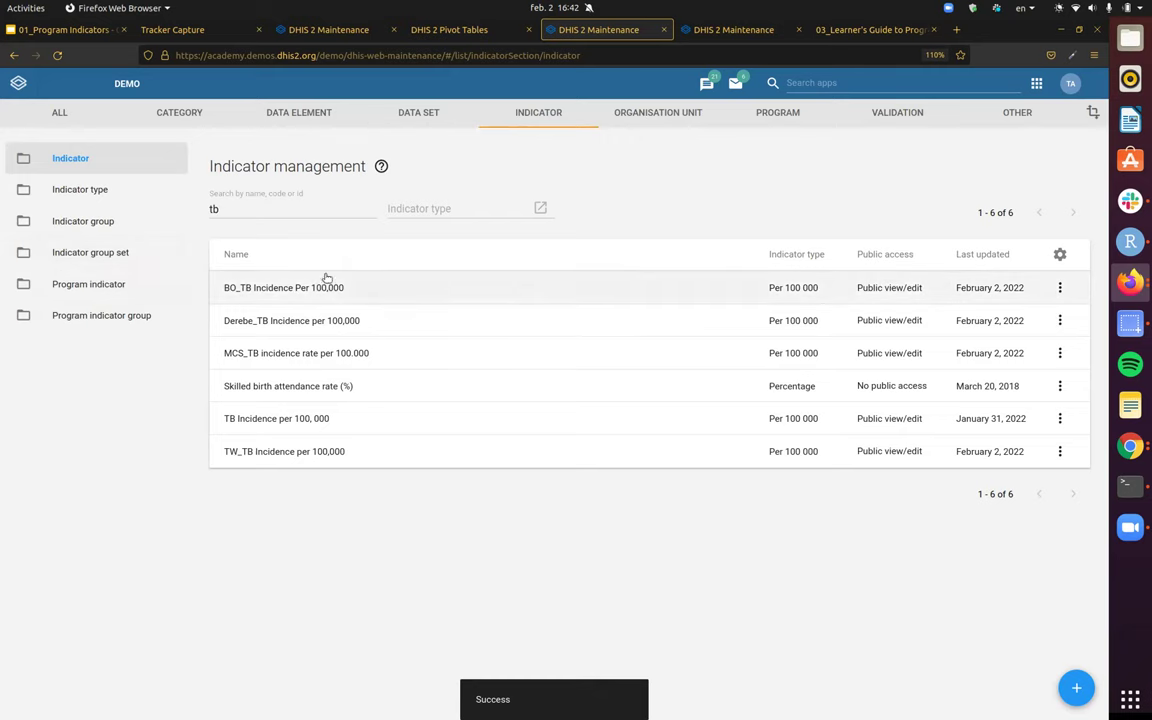
- Search the DHIS2 apps for "sc" and switch to the Scheduler app
double_click(349, 199)
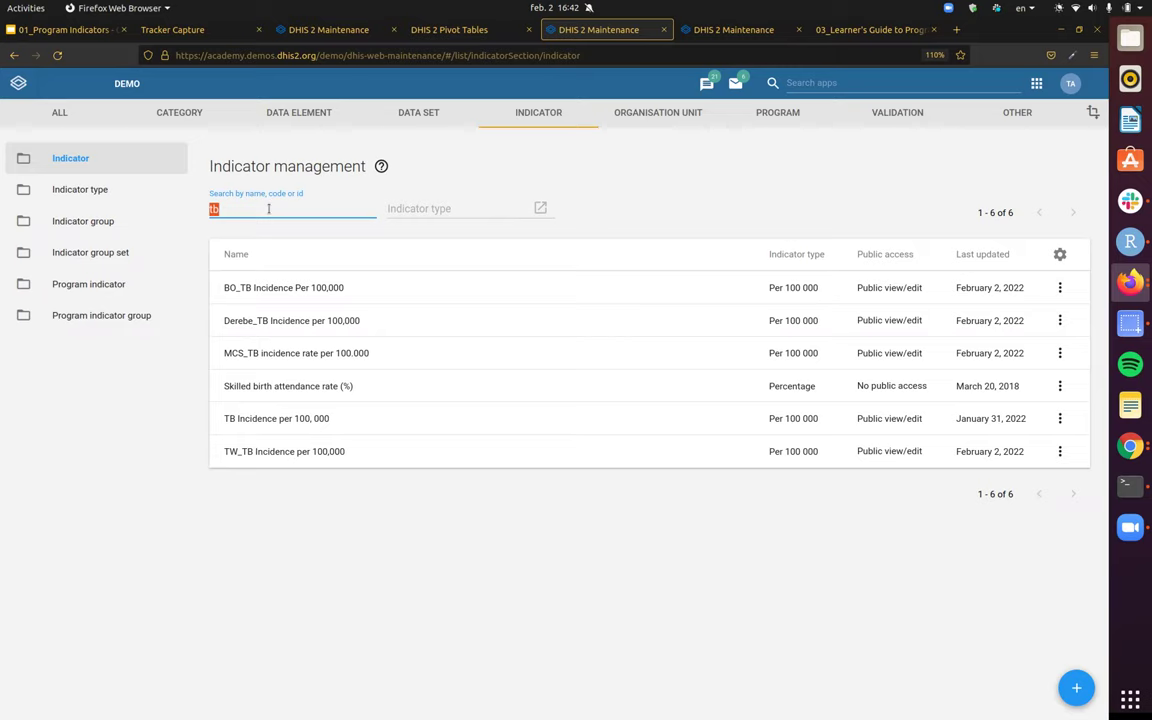
left_click(872, 83)
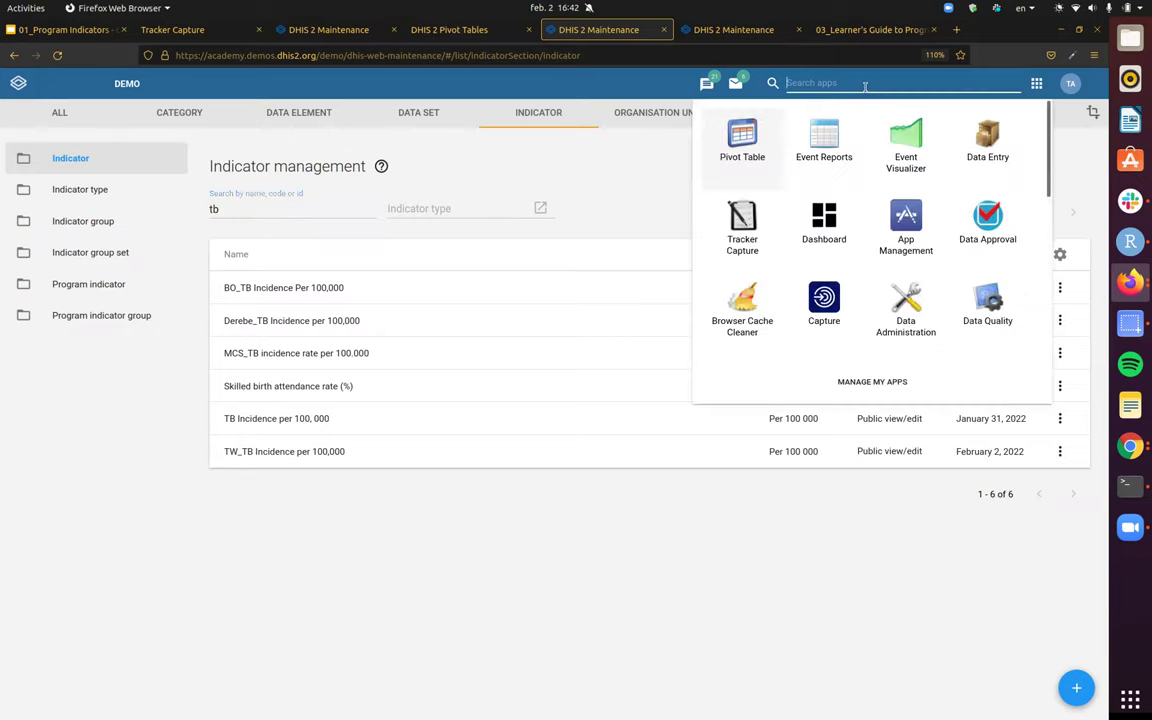
type("sc")
left_click(742, 140)
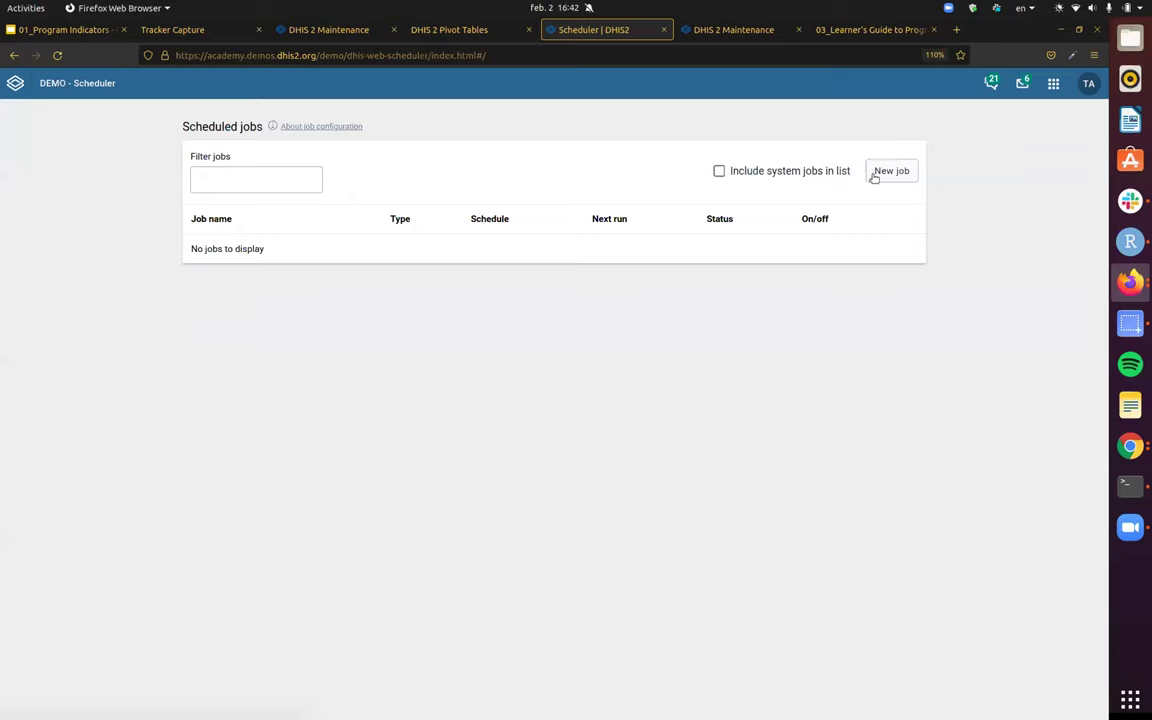
- Search the DHIS2 apps for "admi" and switch to the Data Administration app
left_click(719, 171)
left_click(1052, 86)
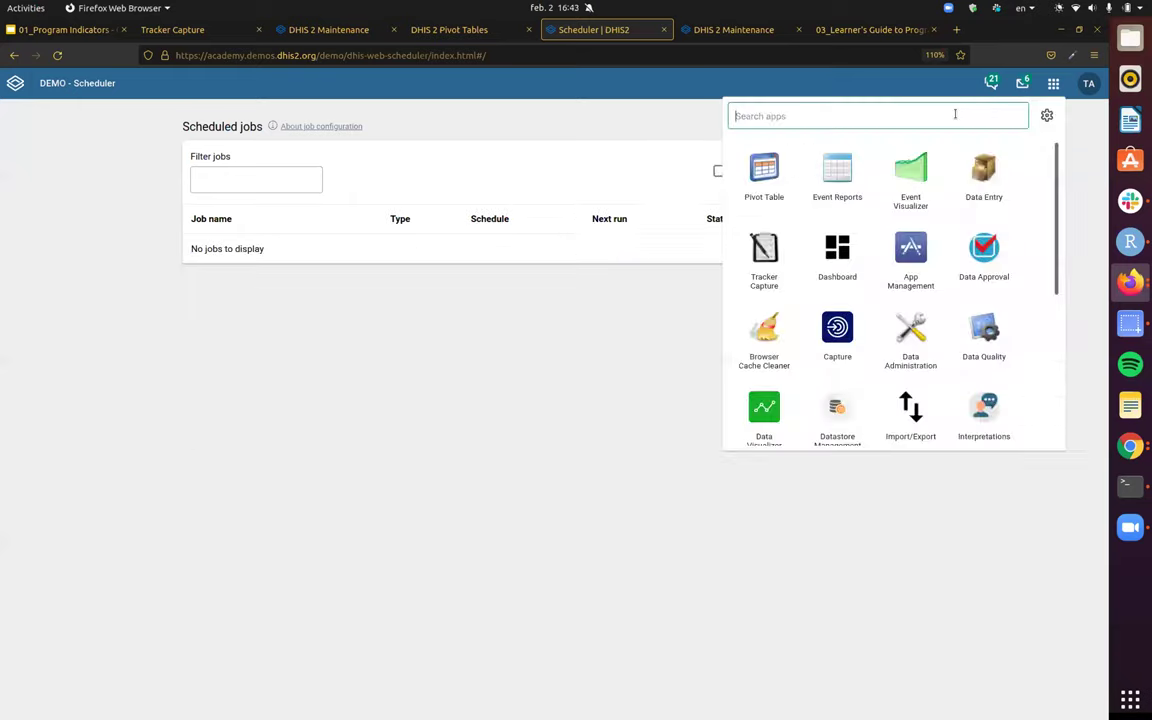
type("admi")
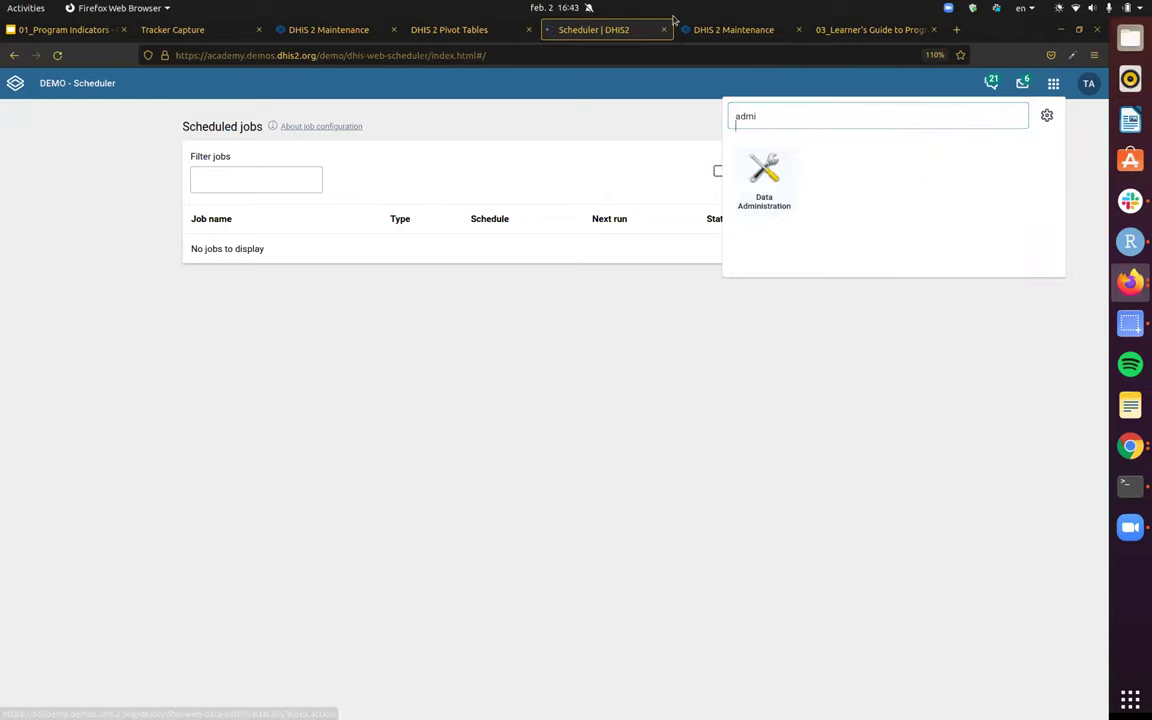
key("Return")
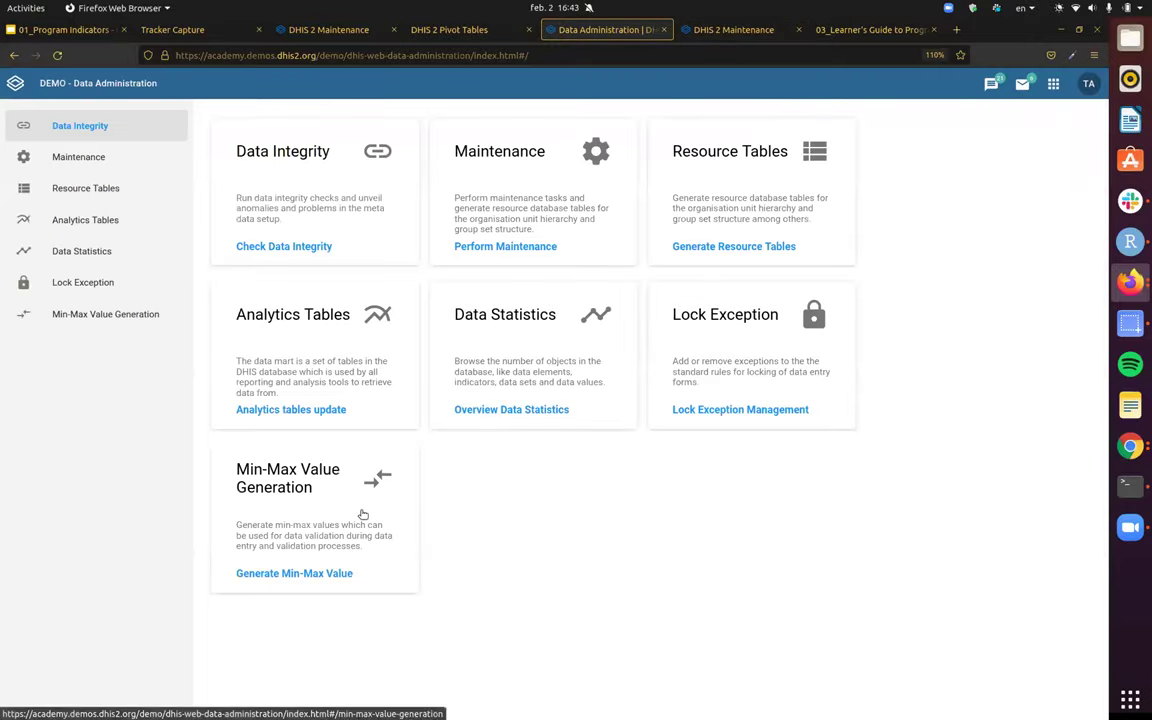
- Start the analytics tables export and review the update log through to its last entry
left_click(327, 409)
left_click(287, 351)
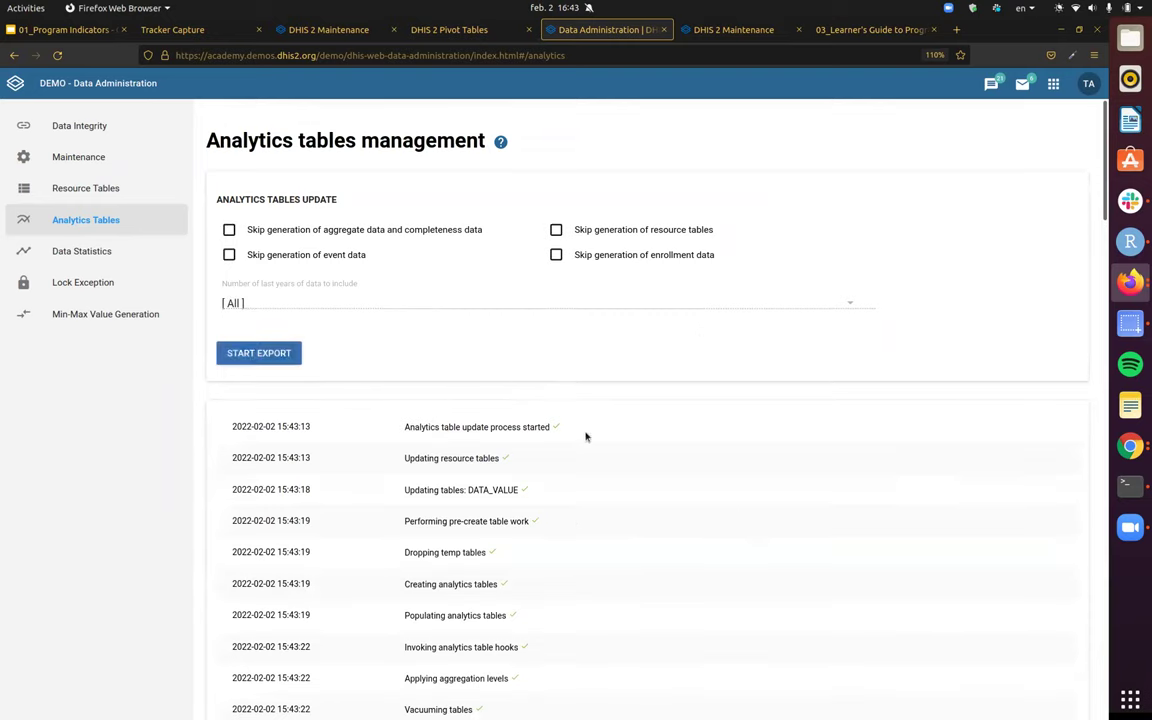
triple_click(482, 430)
scroll(609, 398, "down", 15)
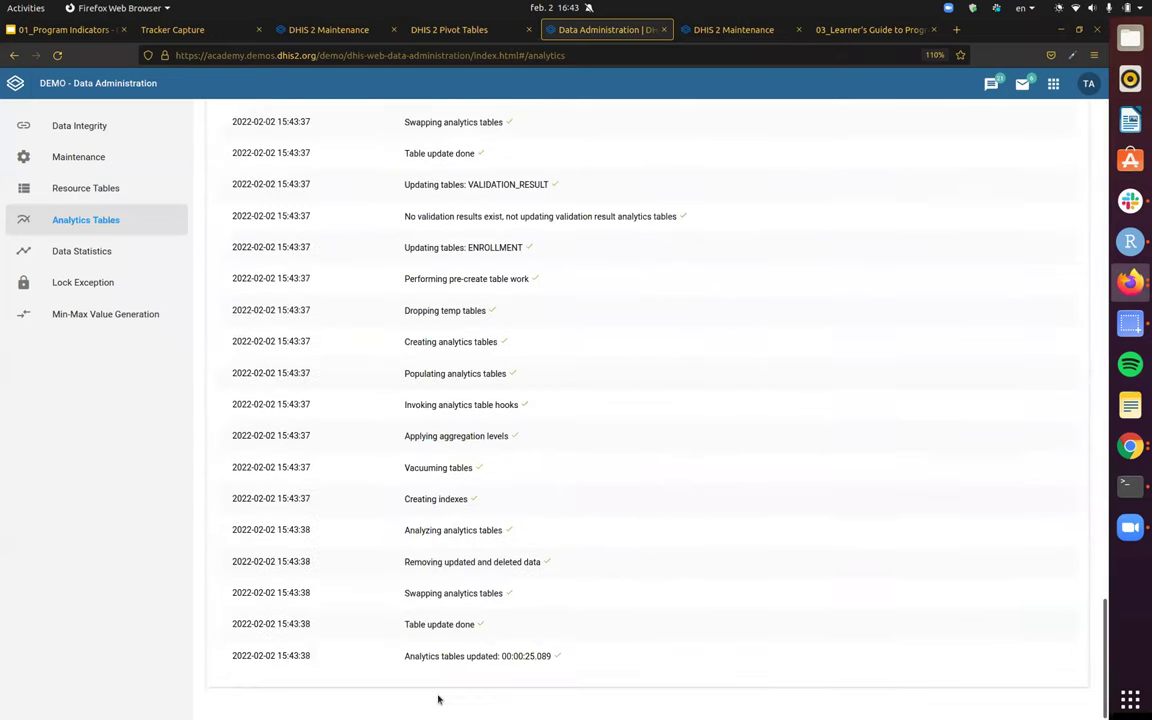
triple_click(420, 656)
left_click(769, 435)
scroll(880, 401, "up", 5)
scroll(880, 401, "up", 10)
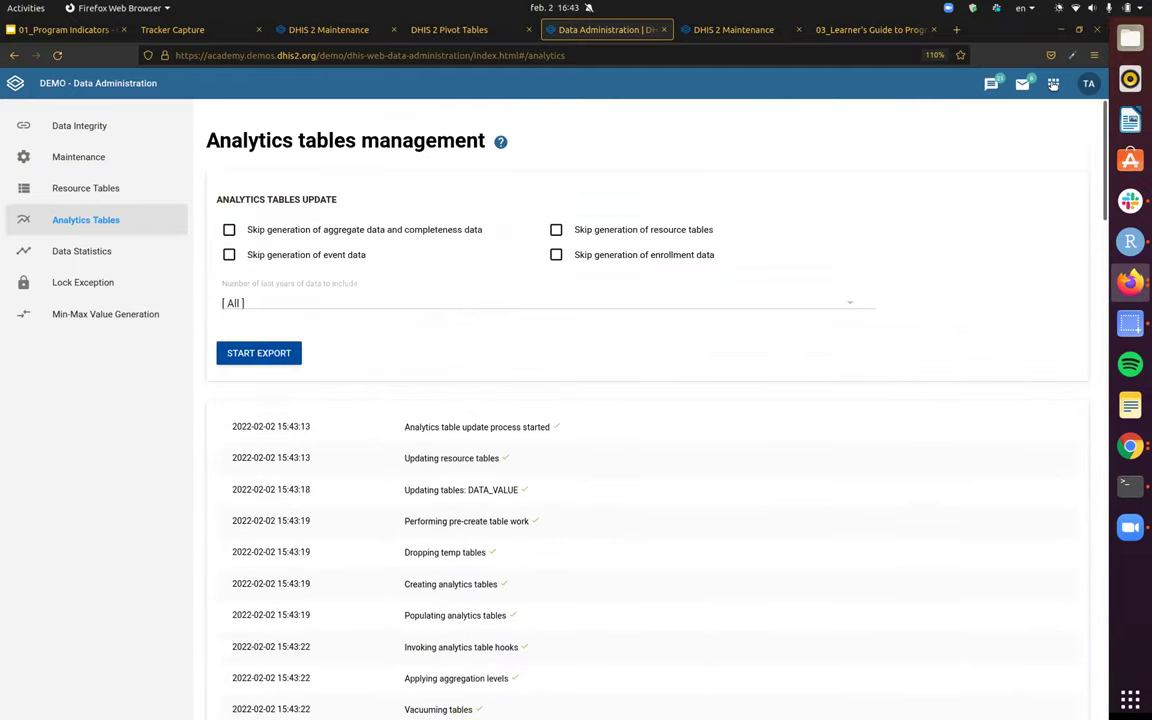
- Search the DHIS2 apps for "piv" and switch to the Pivot Table app
left_click(1053, 84)
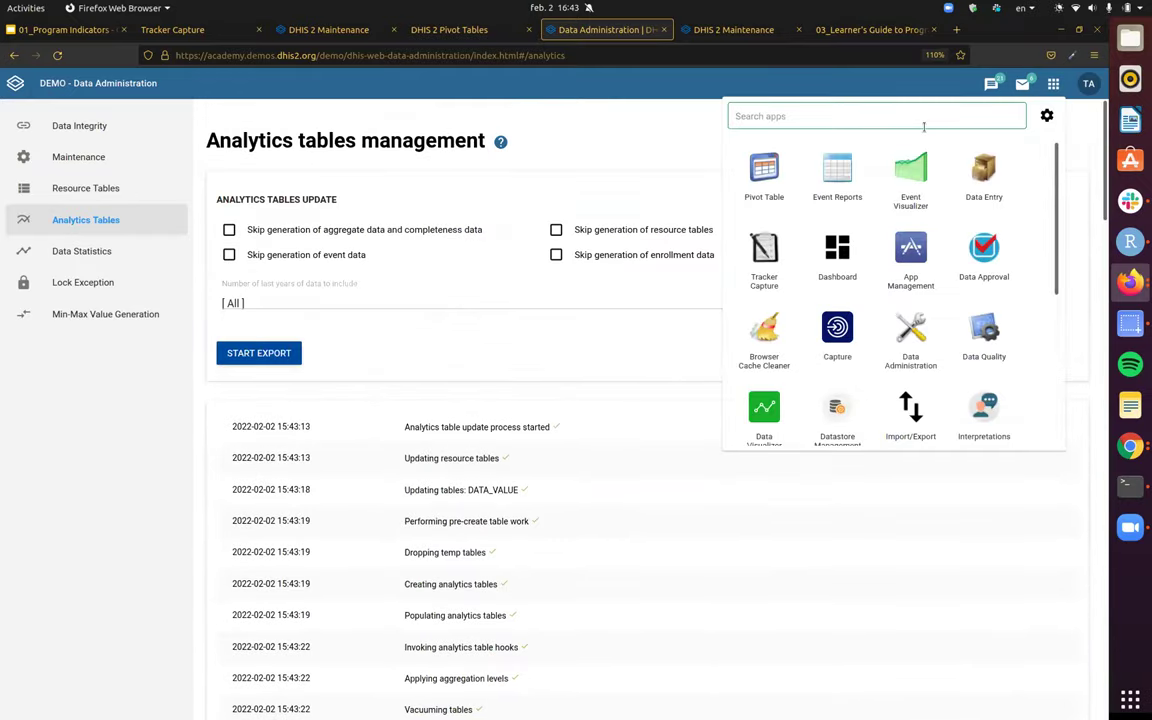
type("piv")
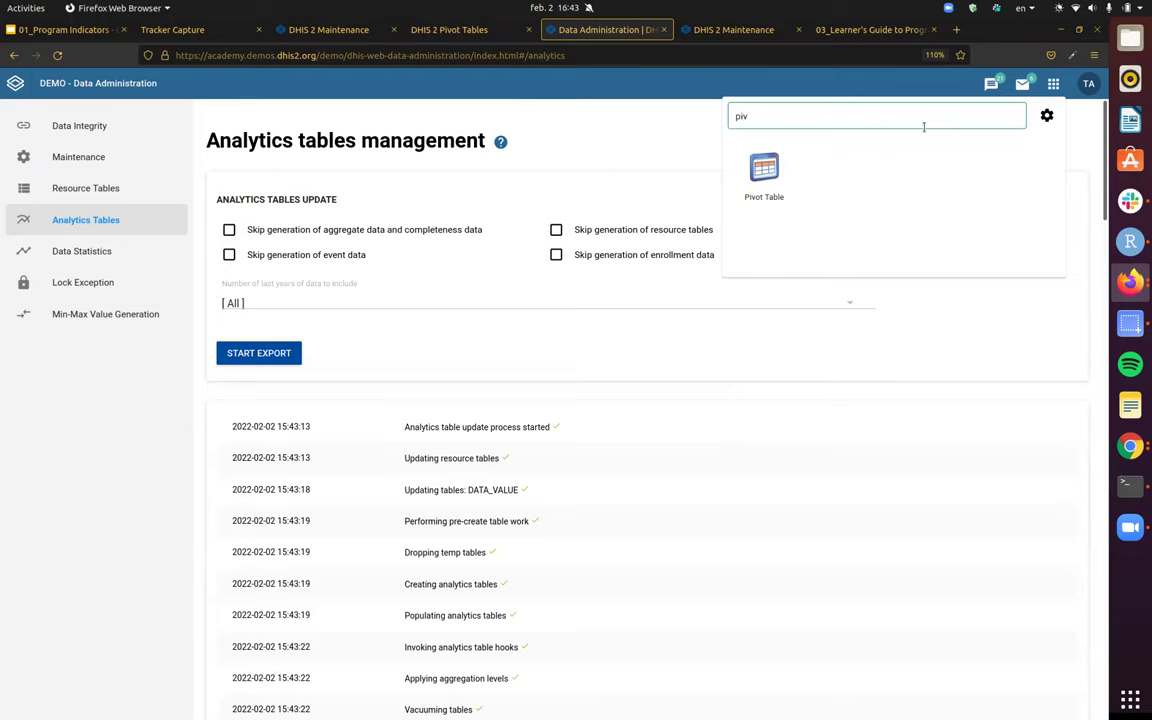
left_click(764, 172)
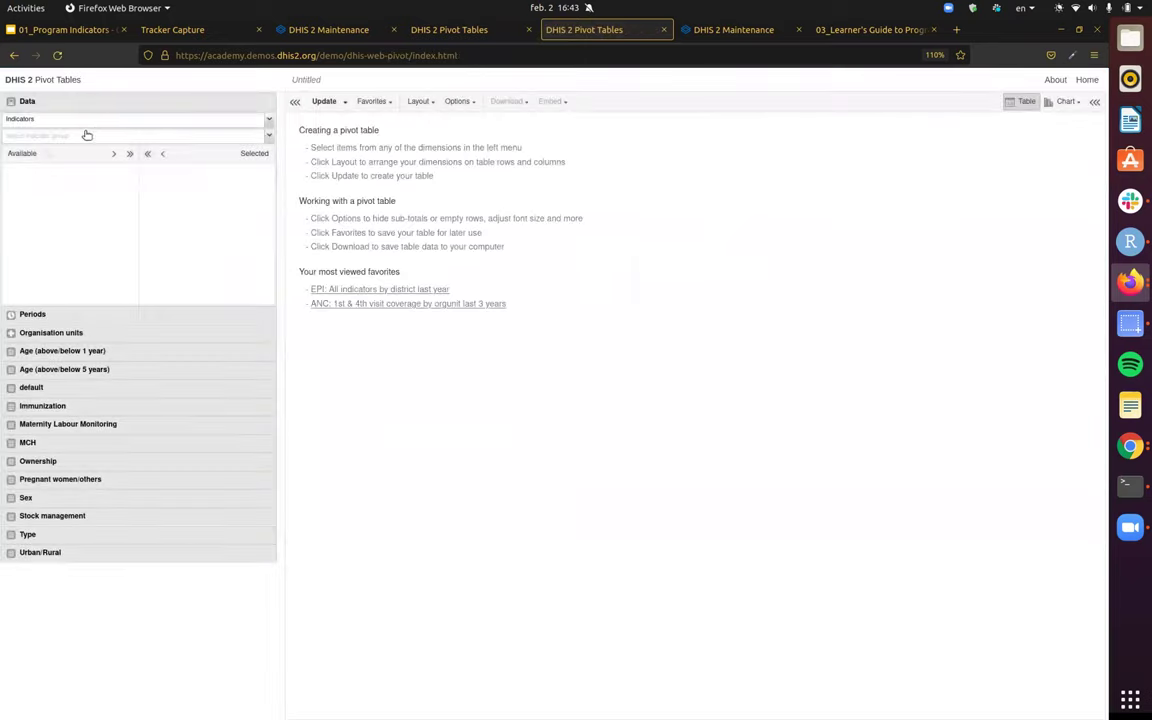
- From all indicators, add BO_TB Incidence Per 100,000 and TB Incidence per 100, 000 to the pivot table's selected data
left_click(93, 120)
left_click(106, 136)
left_click(117, 135)
left_click(130, 151)
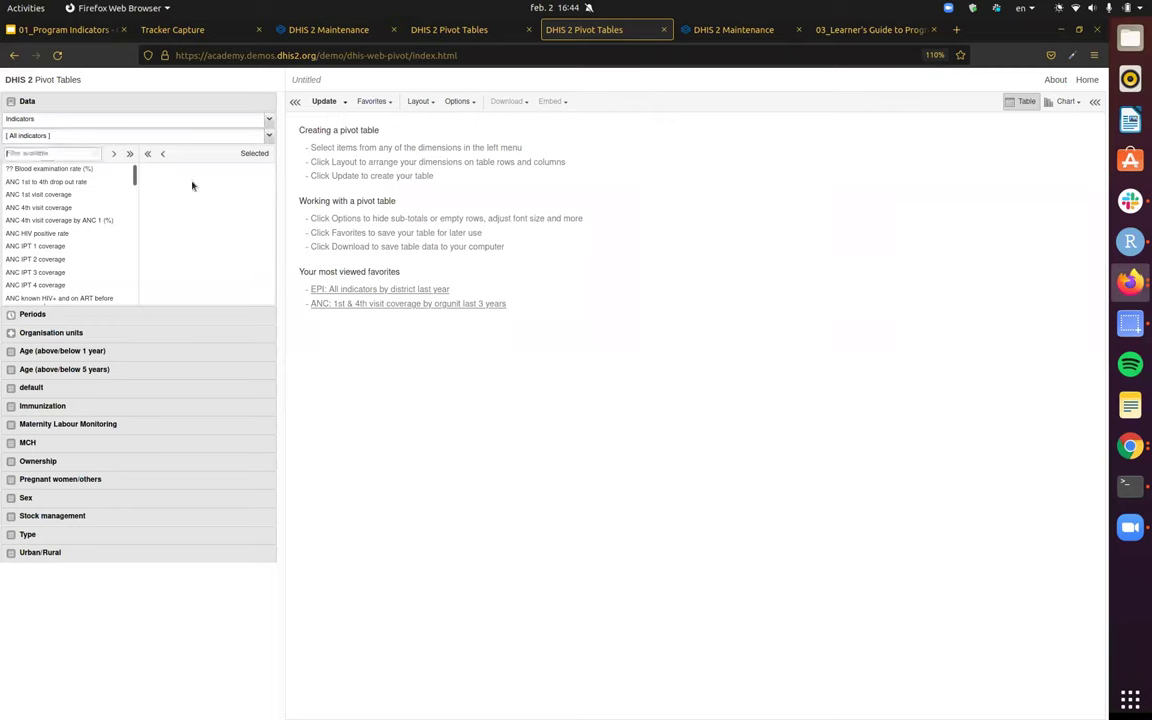
type("BO_")
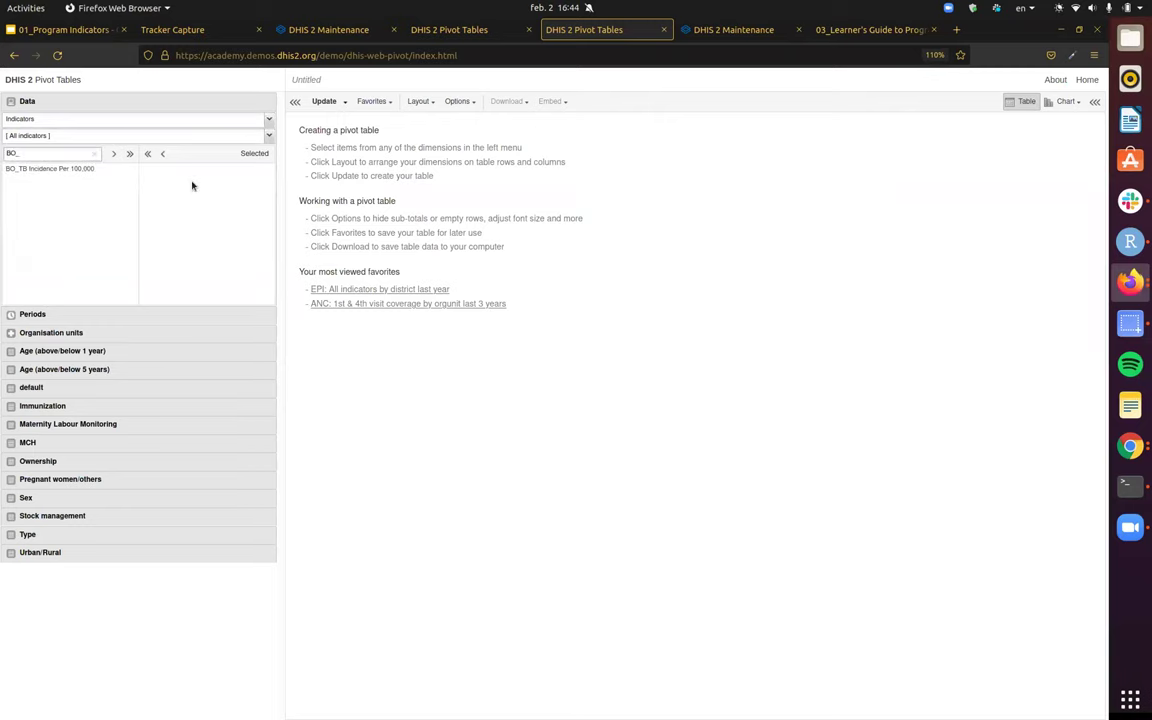
left_click(114, 155)
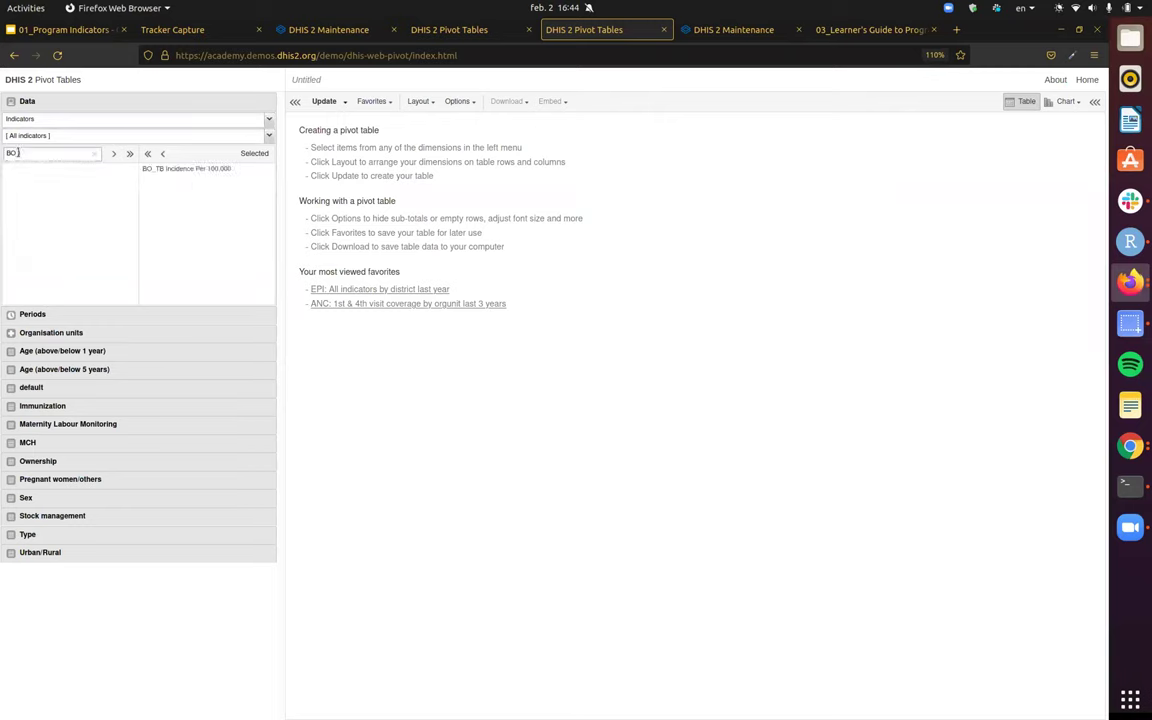
type("TB in")
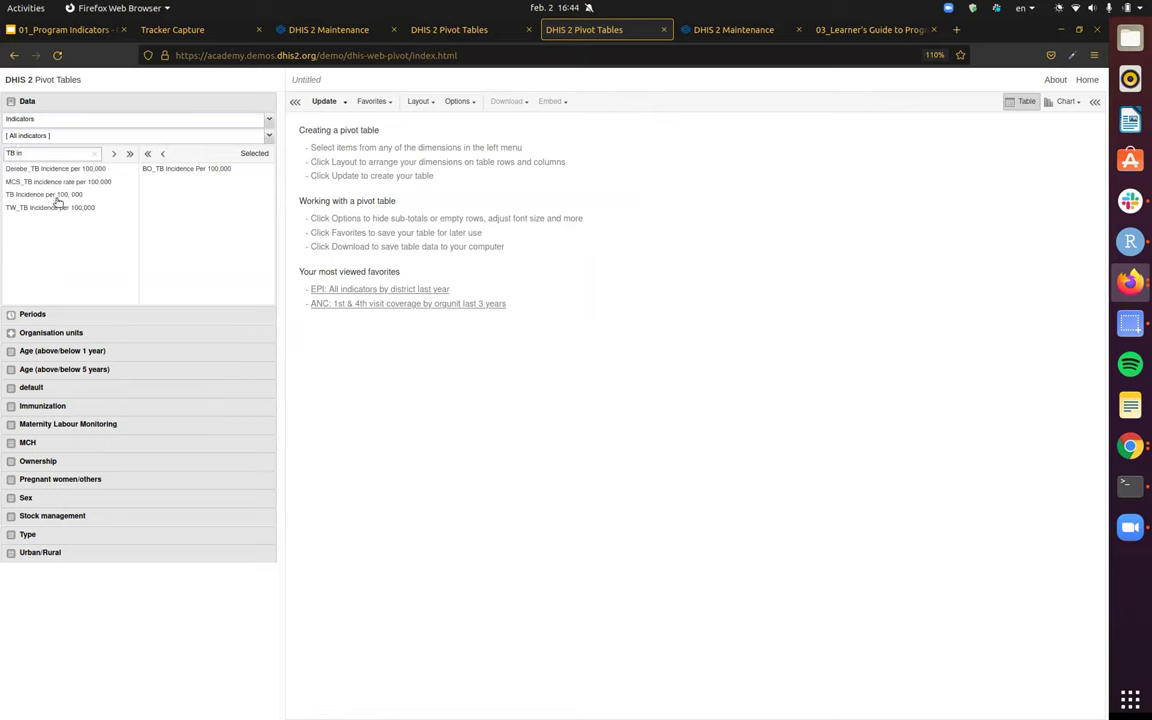
double_click(57, 195)
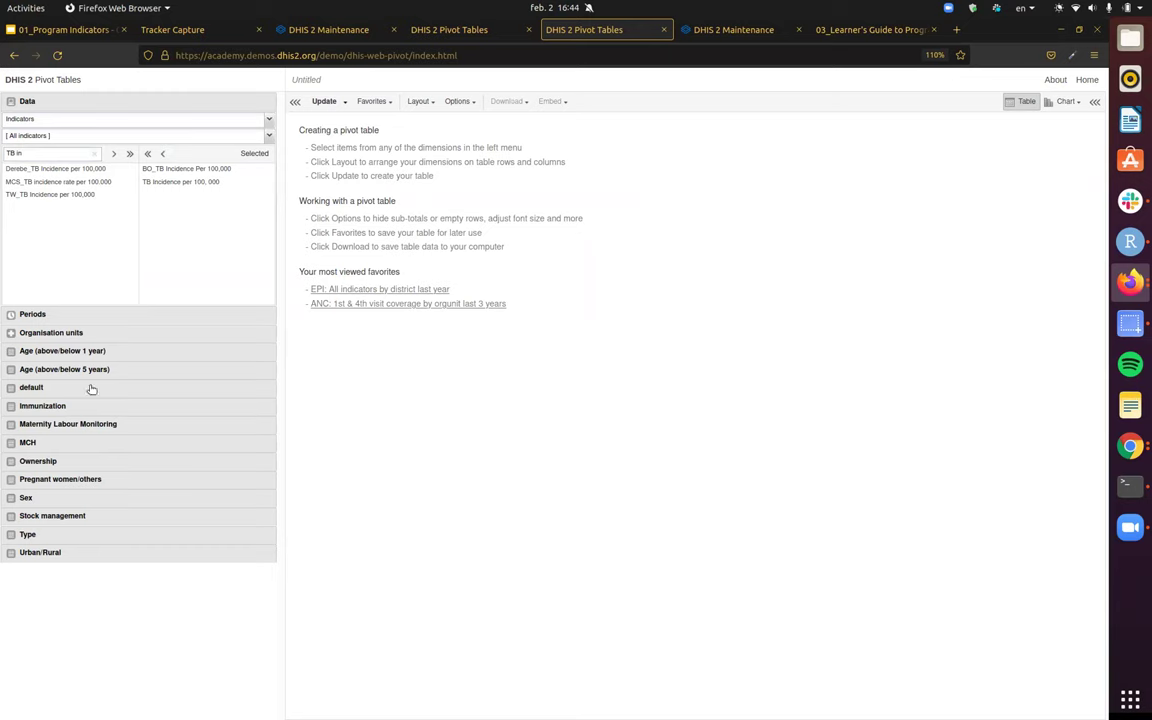
- Use Last year as the period and Trainingland as the organisation unit, and update the pivot table
left_click(108, 315)
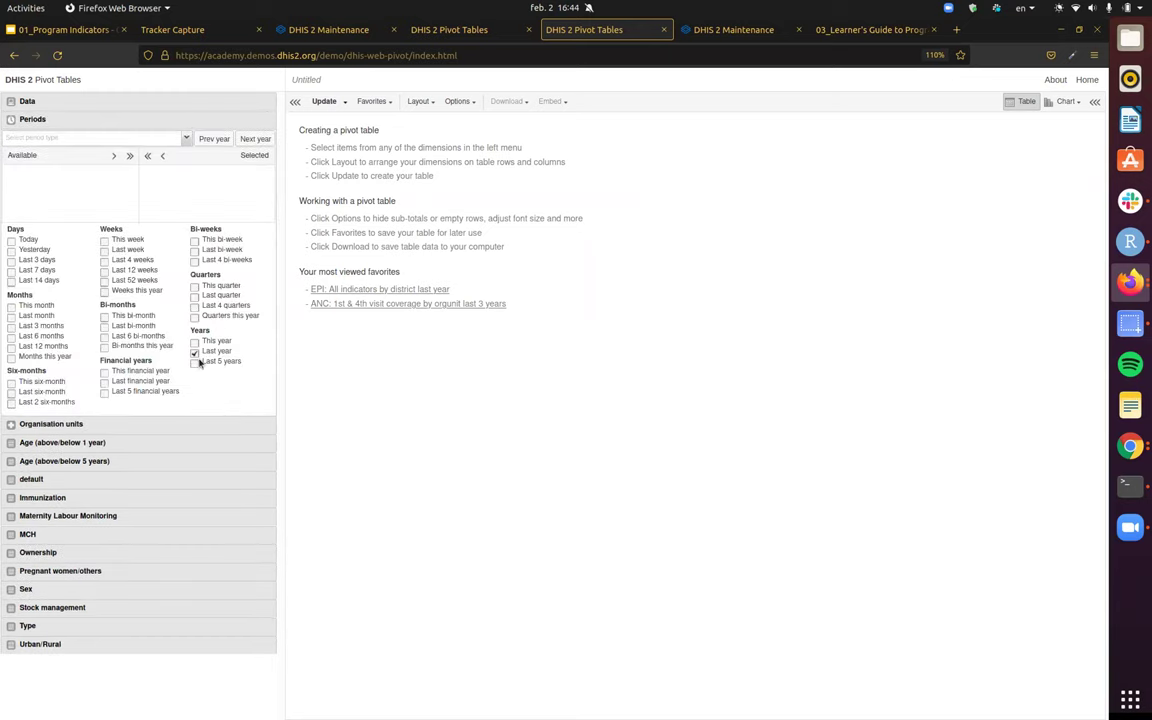
left_click(185, 424)
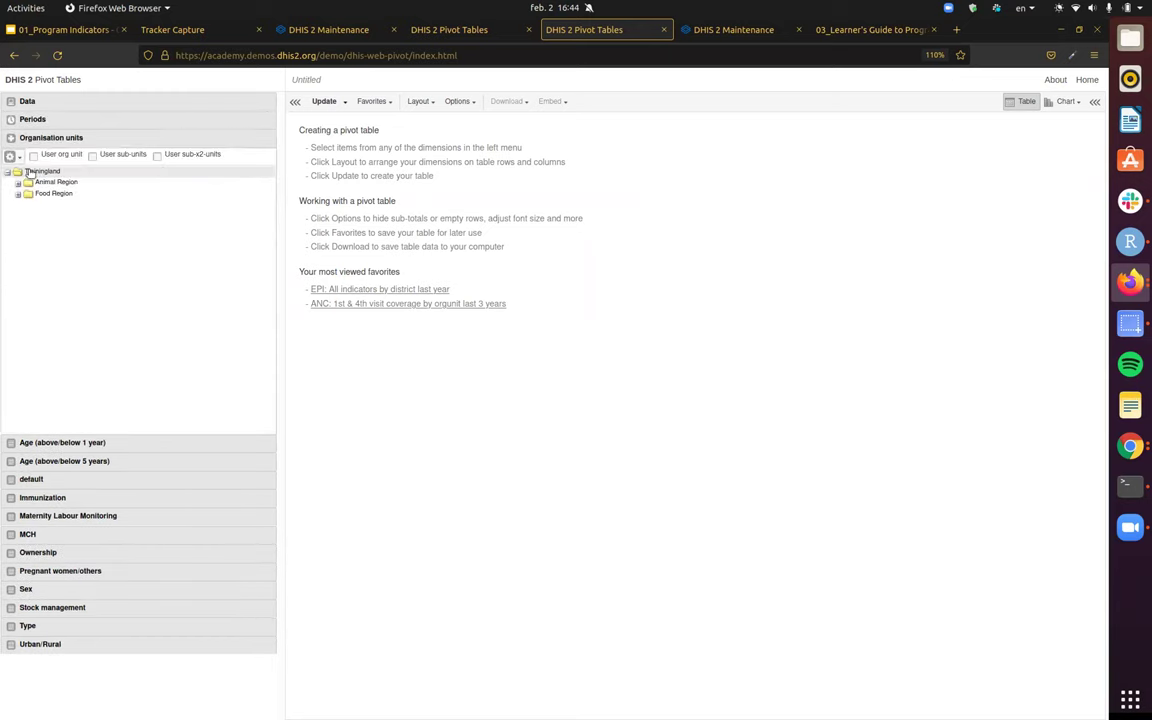
left_click(325, 104)
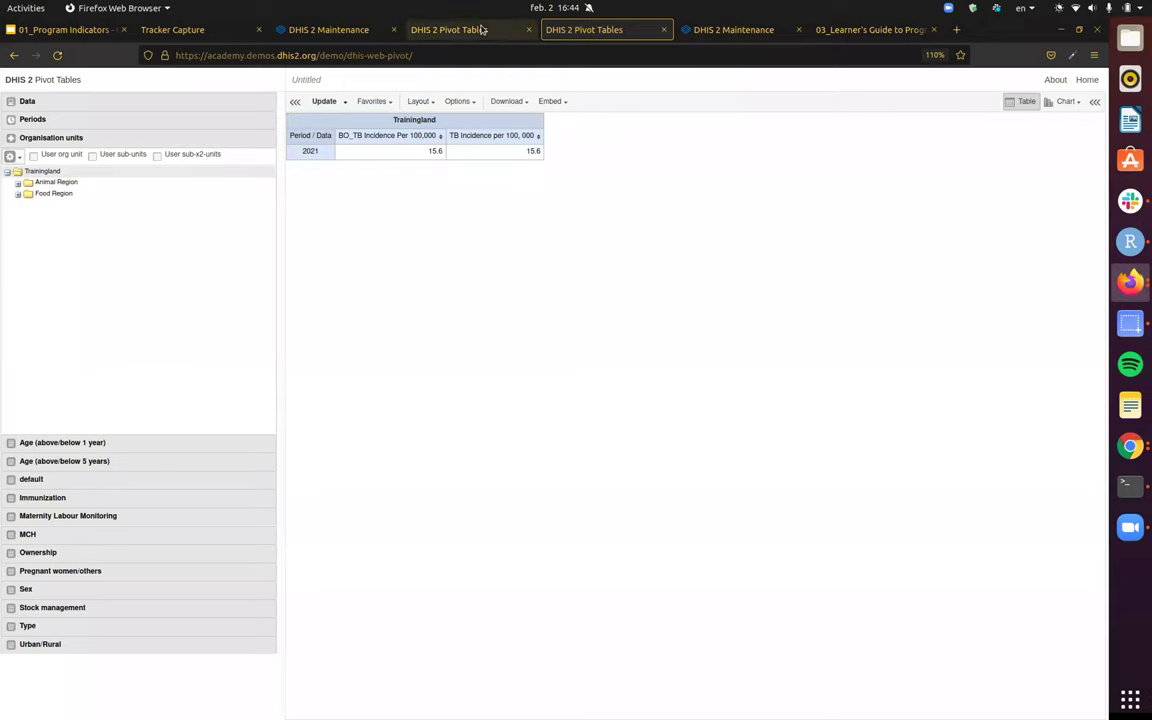
- Switch to DHIS 2 Maintenance, open the indicator list and start a new indicator
left_click(779, 29)
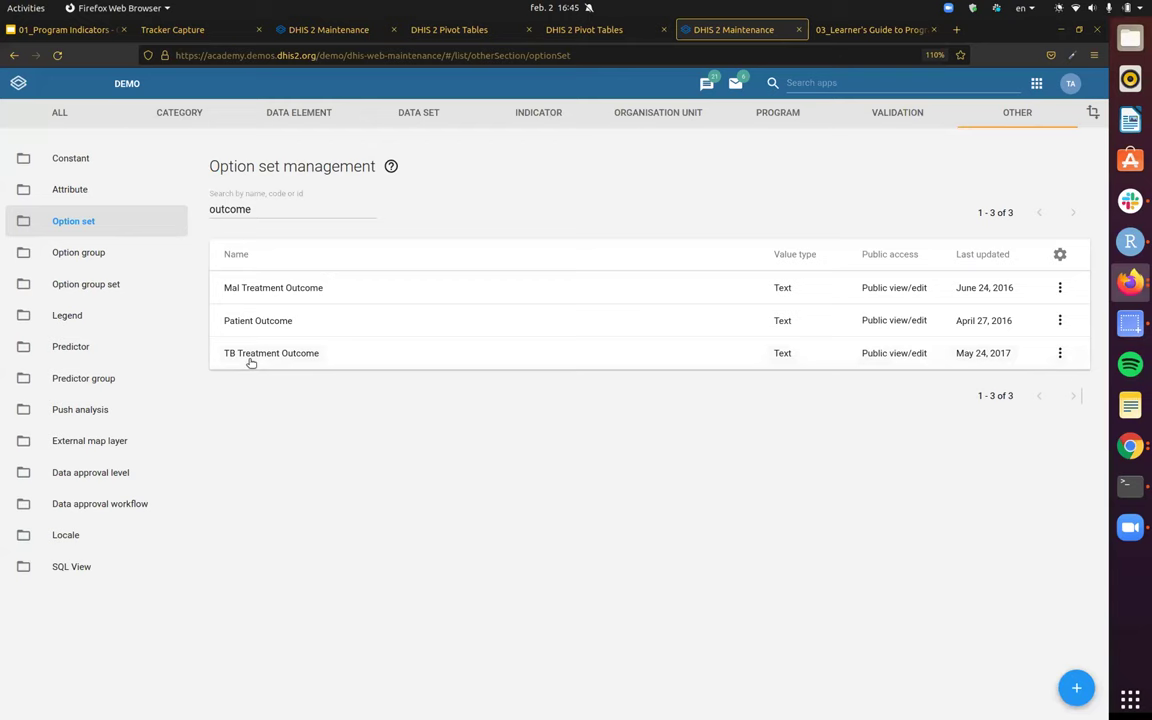
left_click(542, 108)
left_click(80, 160)
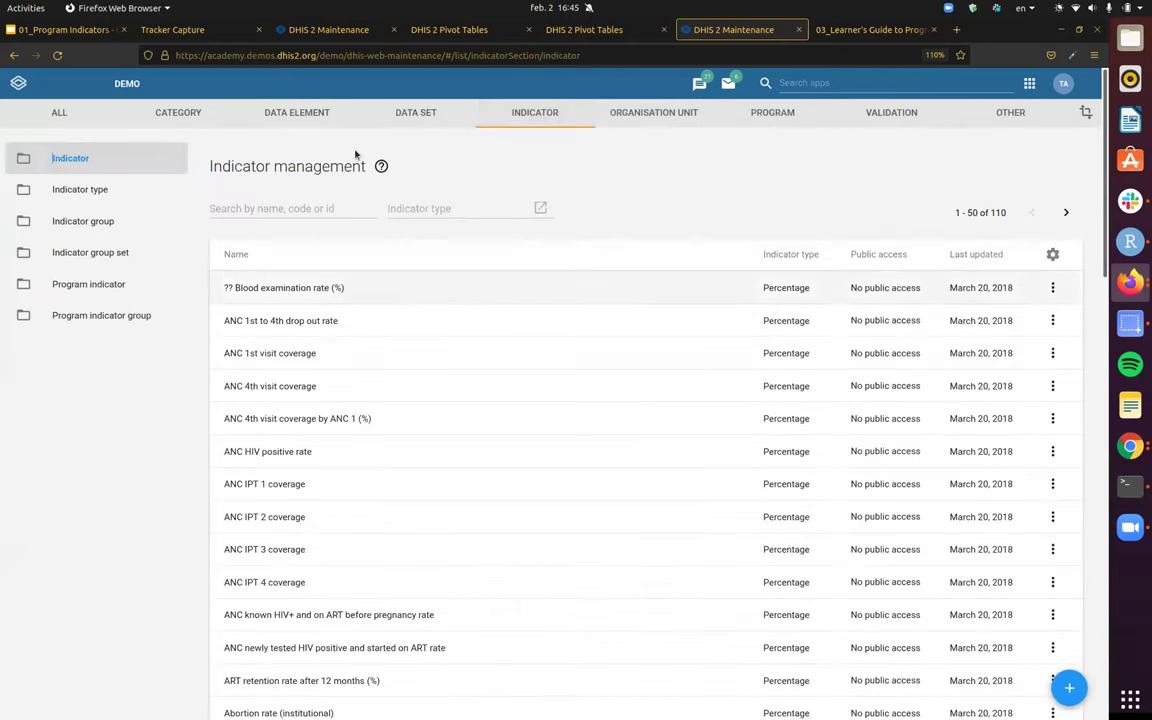
left_click(1069, 687)
- Open the new indicator's denominator for editing and list the program indicators of TB Treatment Card
scroll(455, 452, "down", 15)
left_click(243, 576)
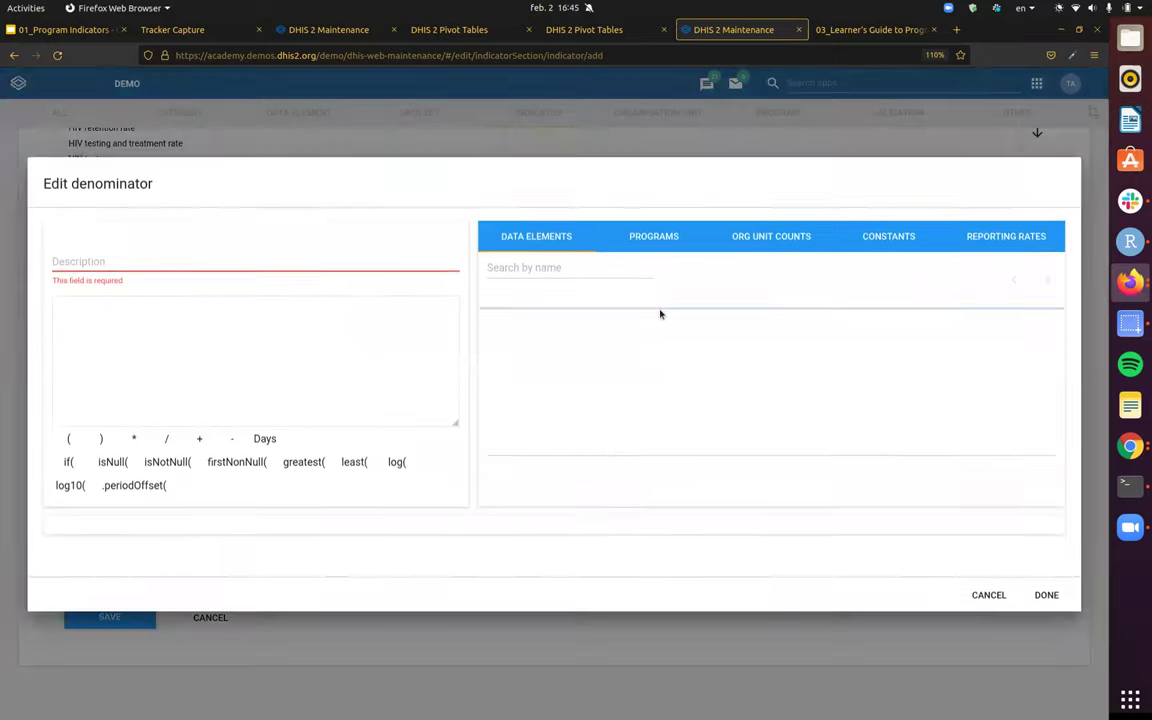
left_click(674, 247)
left_click(599, 277)
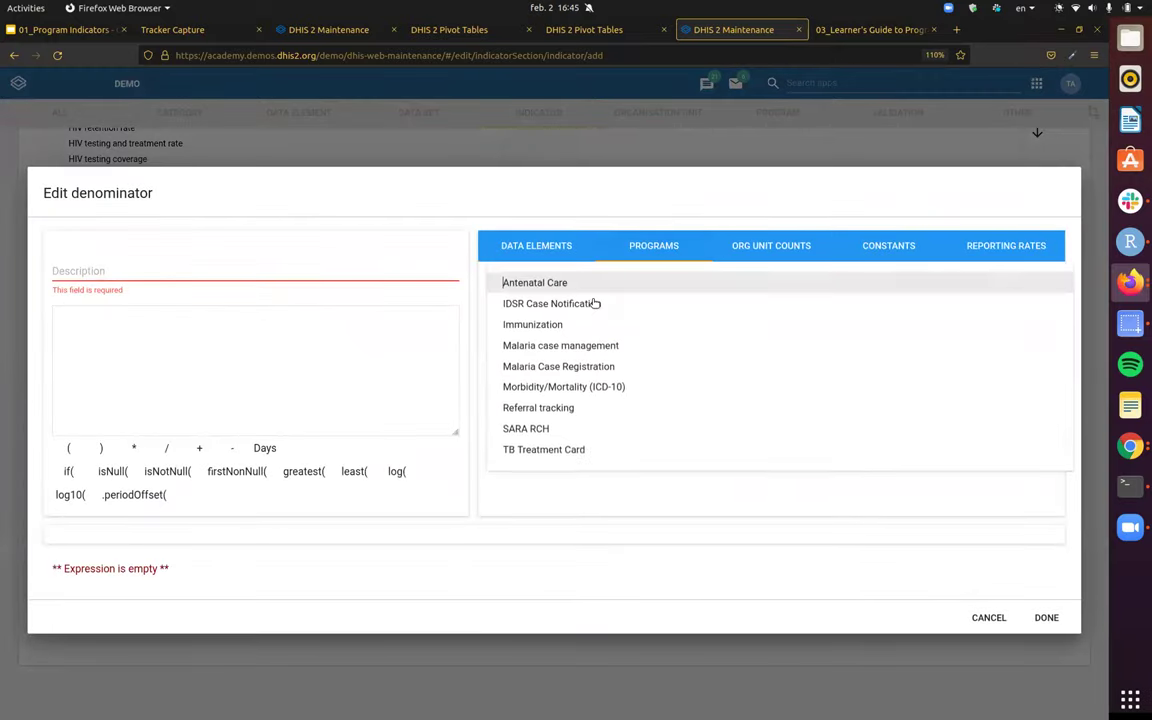
left_click(575, 451)
left_click(923, 331)
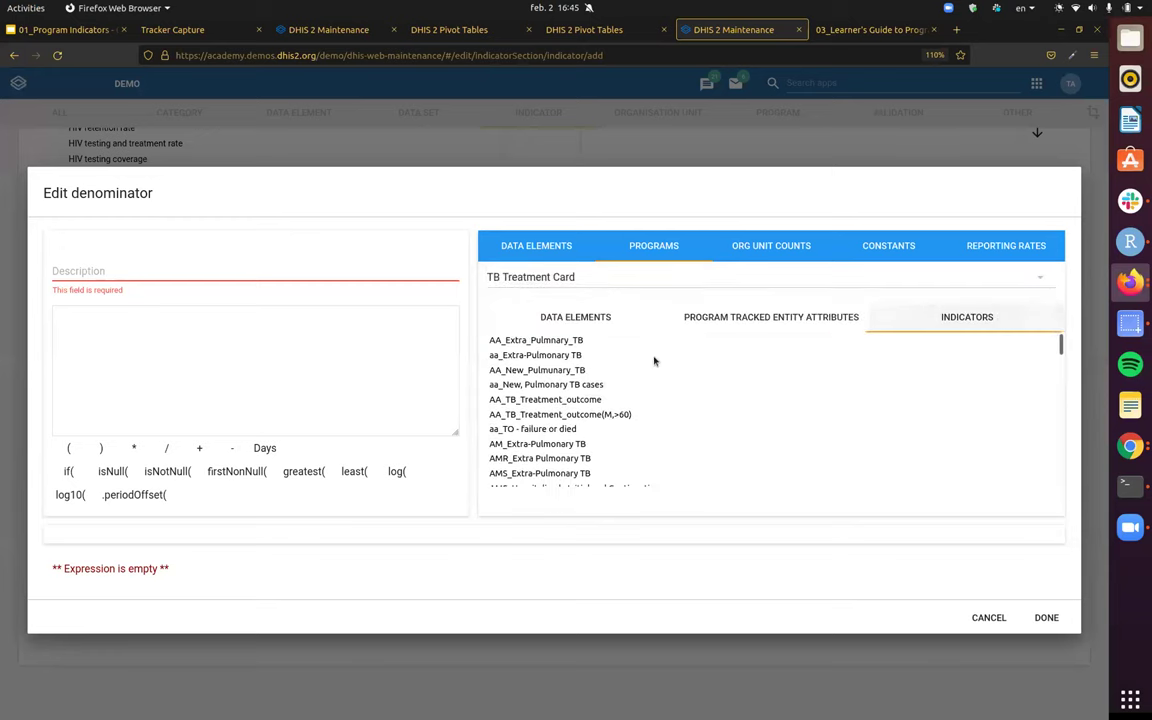
- Search the page for "new tb", then "tb new", and add TB new cases to the denominator expression
key("ctrl+f")
type("new tb")
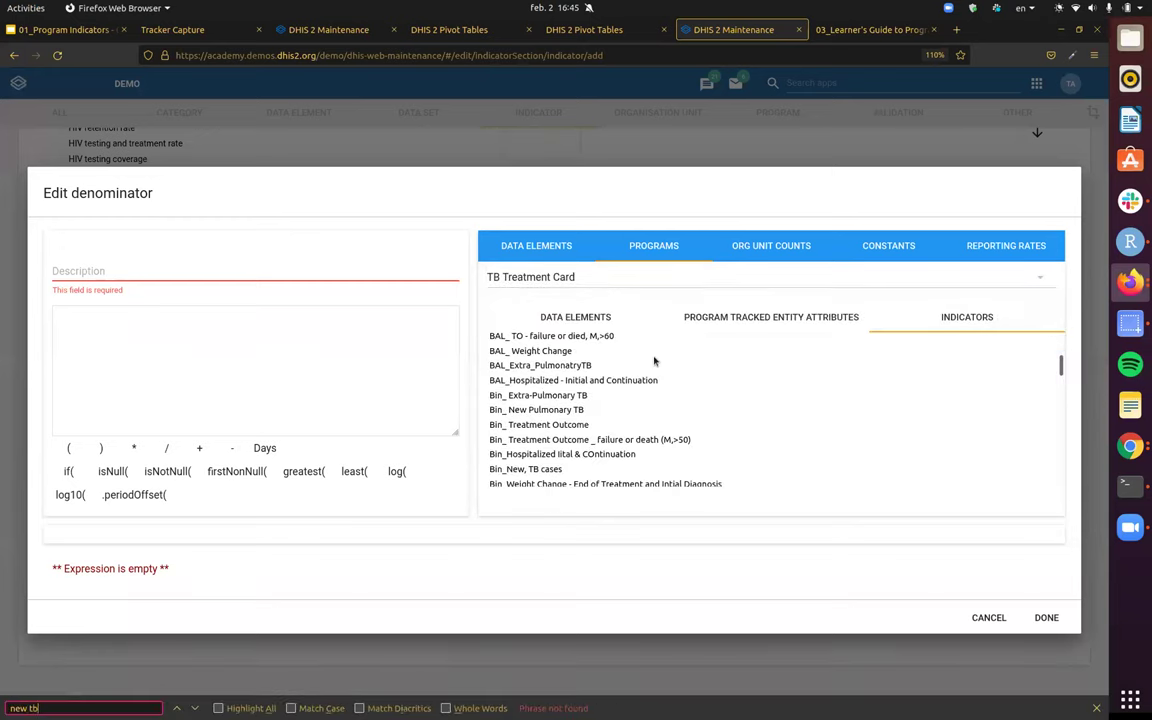
scroll(620, 415, "down", 1)
key("ctrl+a")
type("tb new")
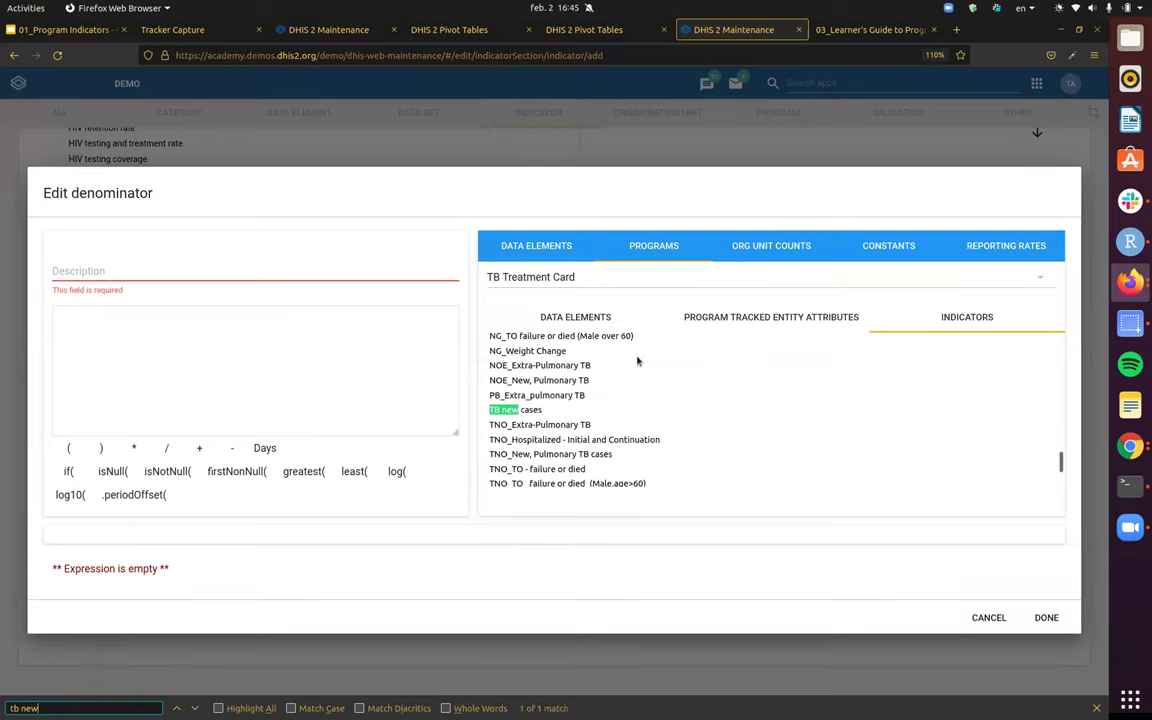
left_click(520, 410)
- Enter "new tb" as the denominator's description and apply the denominator
left_click(211, 270)
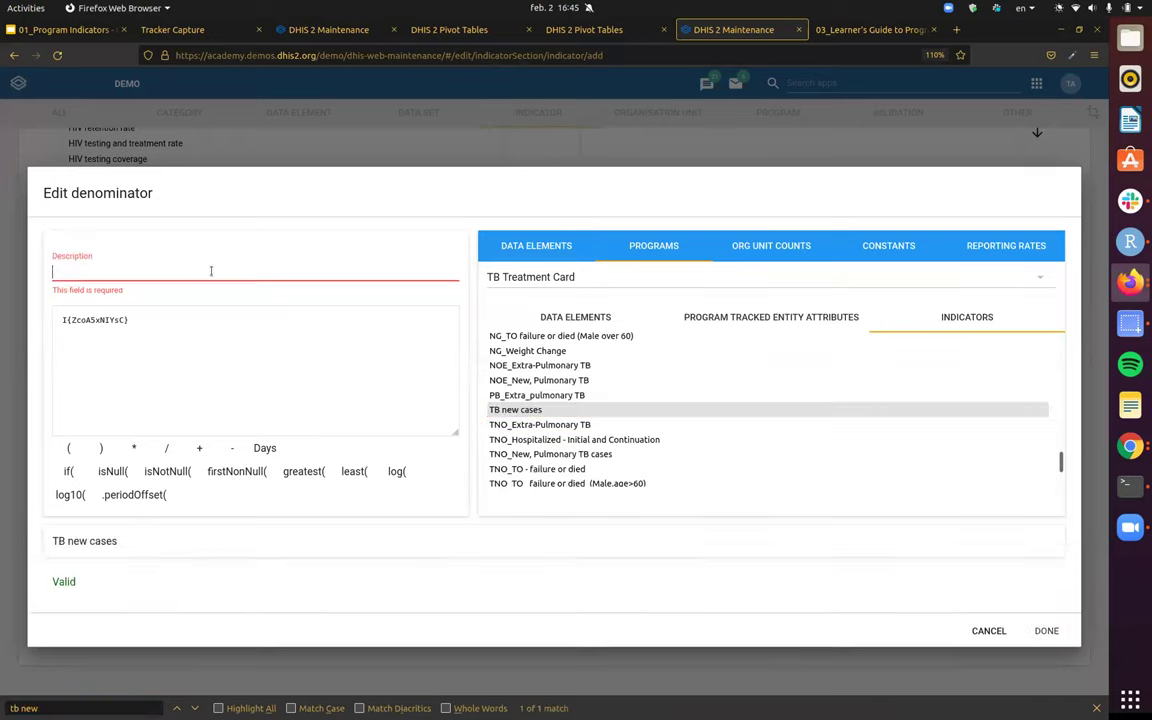
type("new tb")
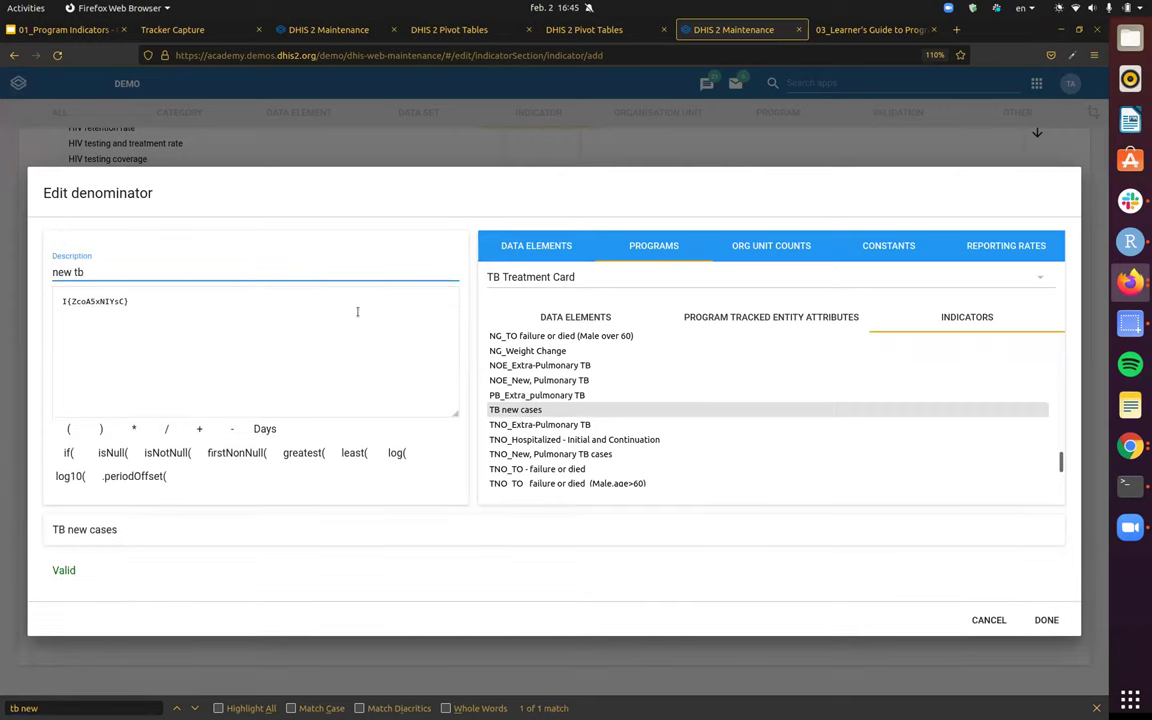
left_click(1044, 620)
- Open the indicator's numerator for editing and list the program indicators of TB Treatment Card
left_click(118, 572)
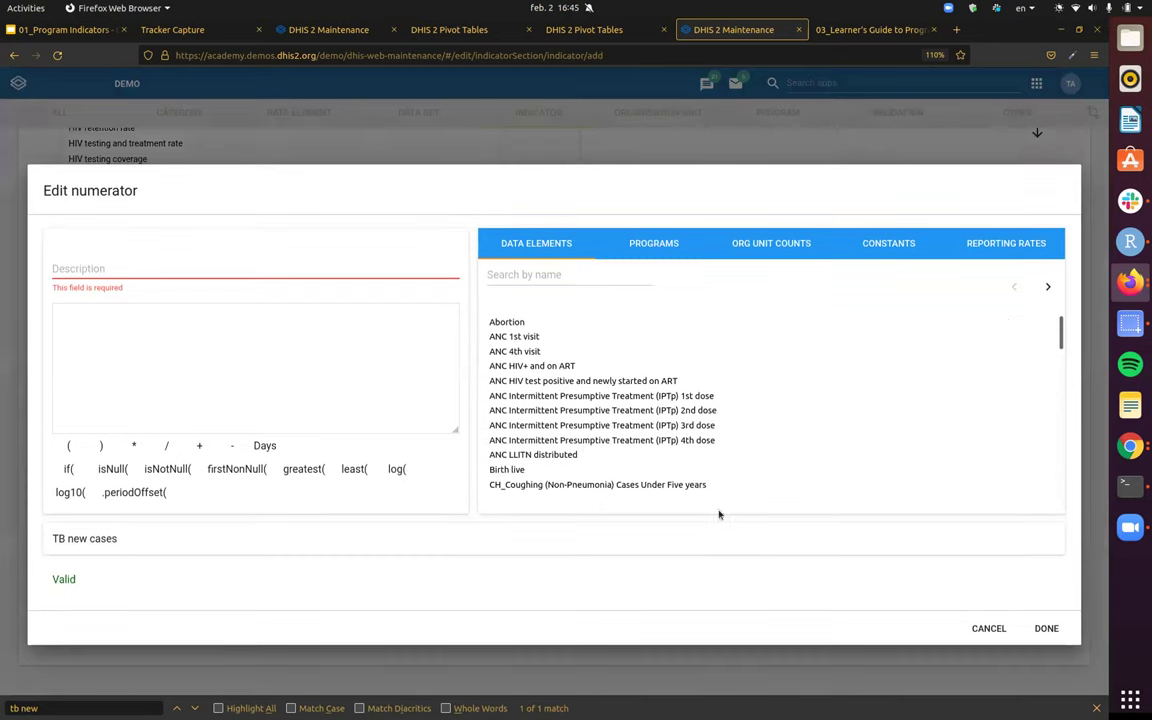
left_click(653, 245)
key("Return")
scroll(675, 404, "right", 2)
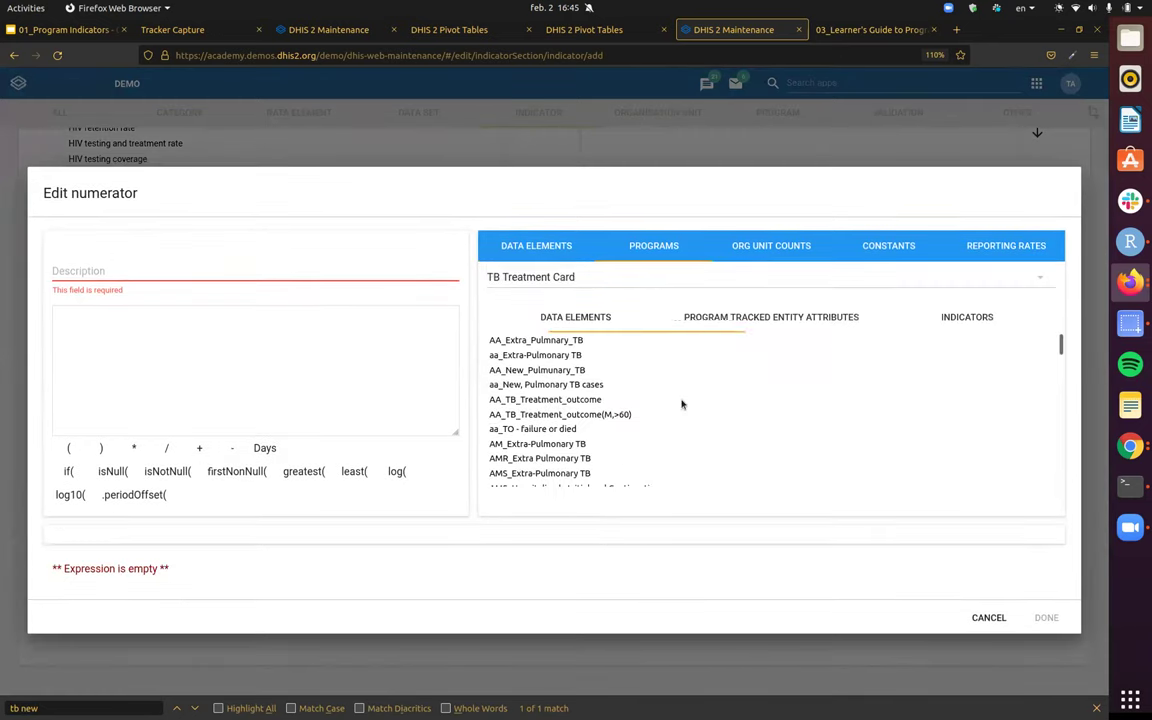
- Search the TB Treatment Card indicators for "male", then go through the matches for "new" to find a suitable numerator
key("ctrl+f")
type("male")
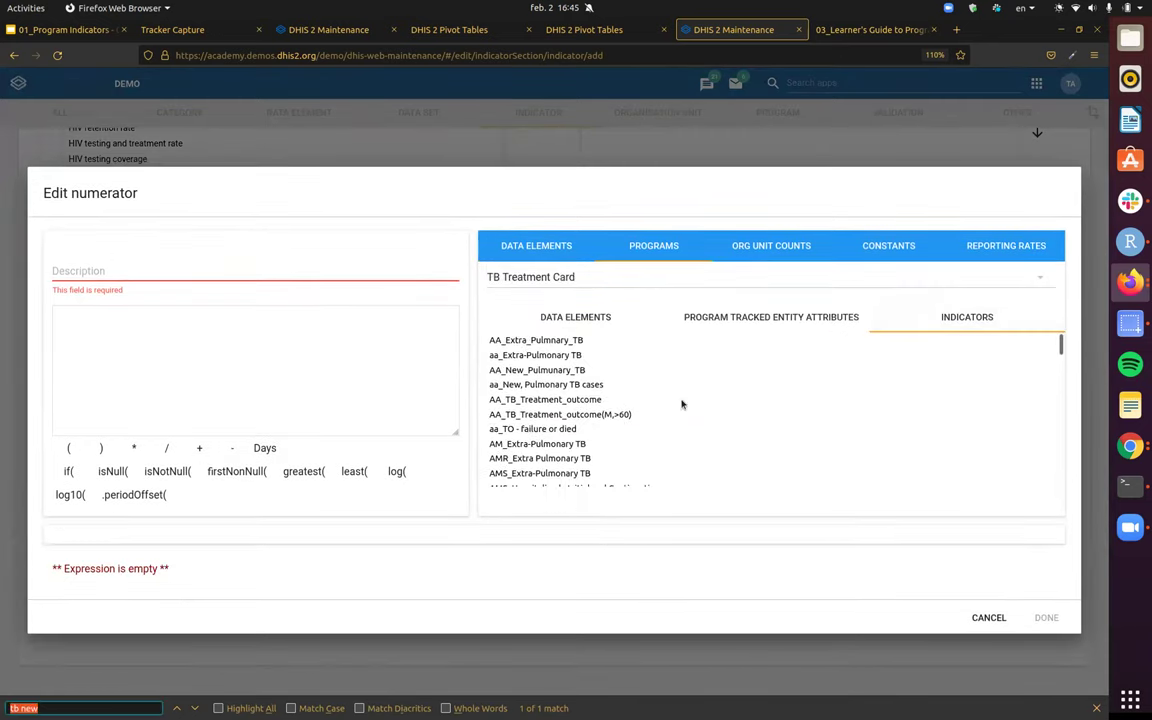
key("Return")
key("Return")
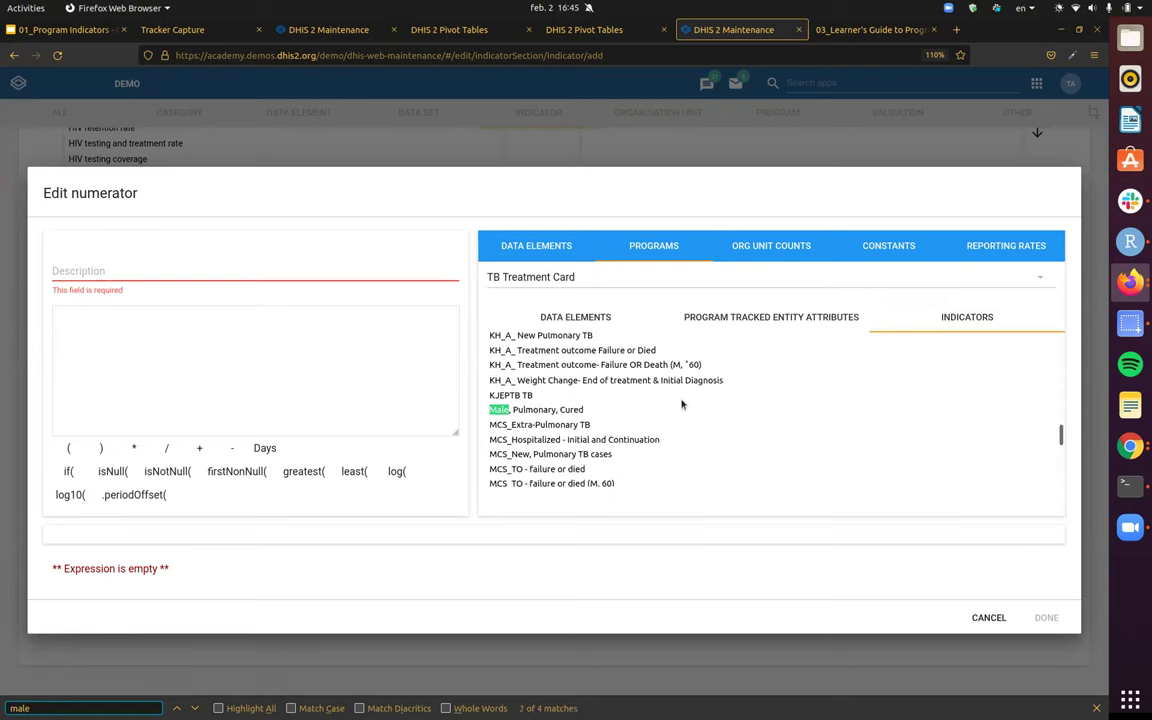
key("ctrl+f")
type("new")
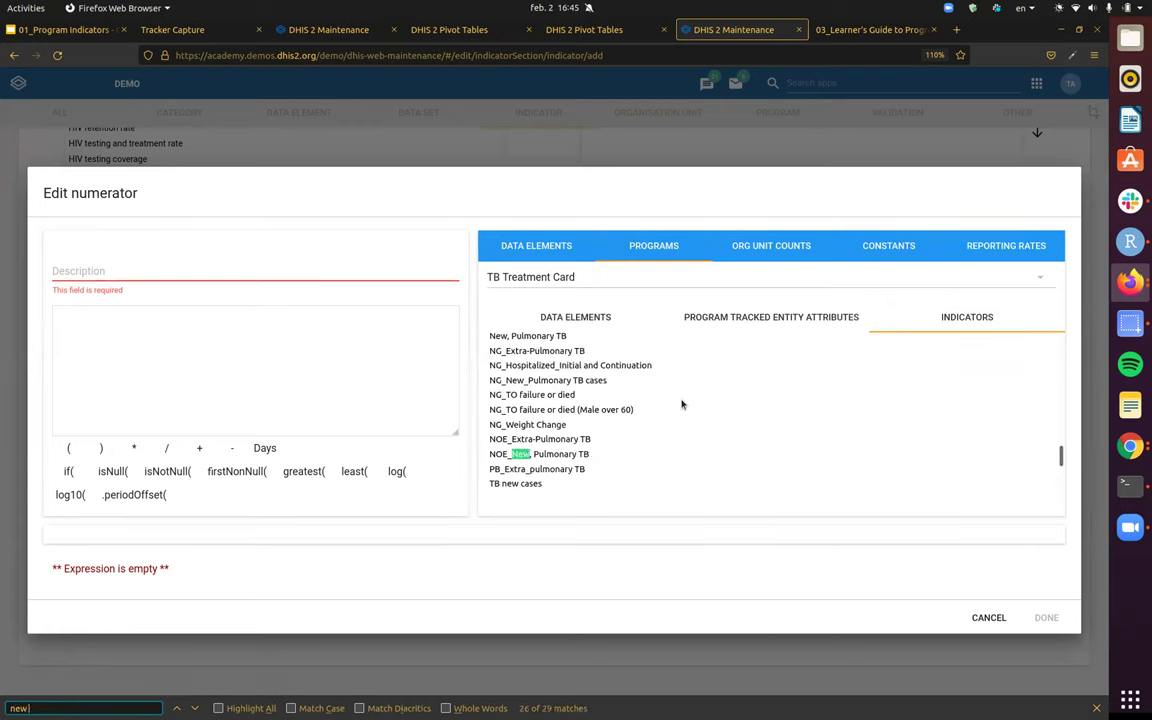
key("Return")
key("Return")
key("Return")
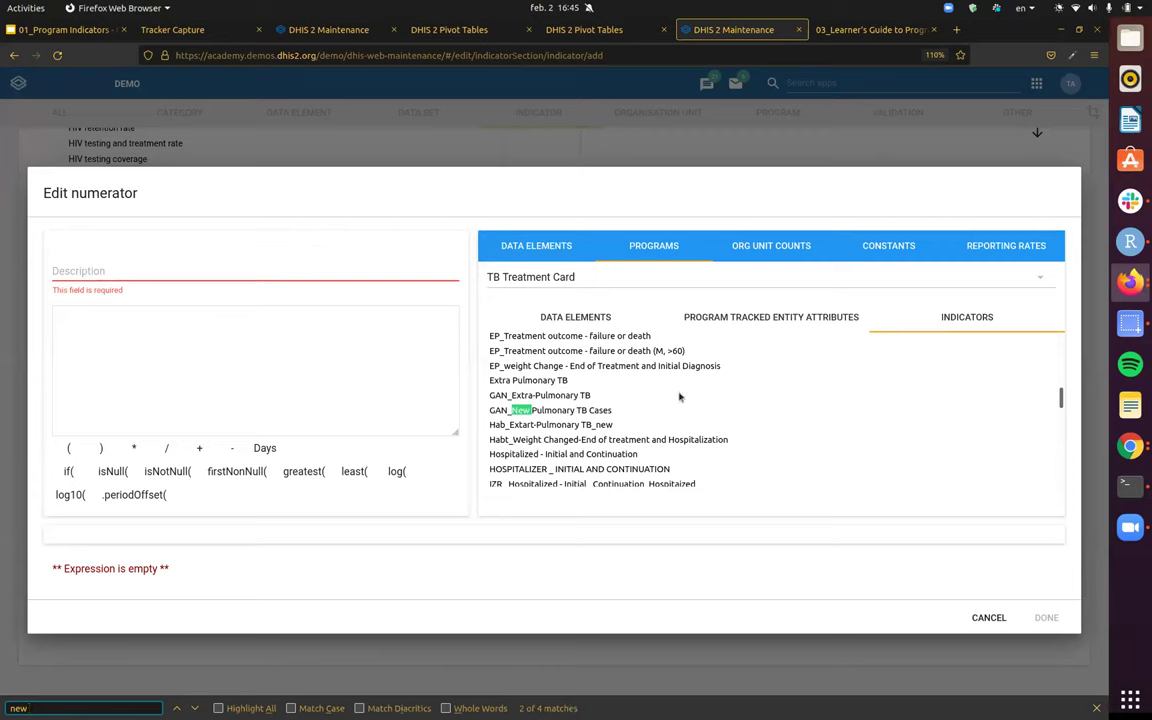
key("Return")
key("Return")
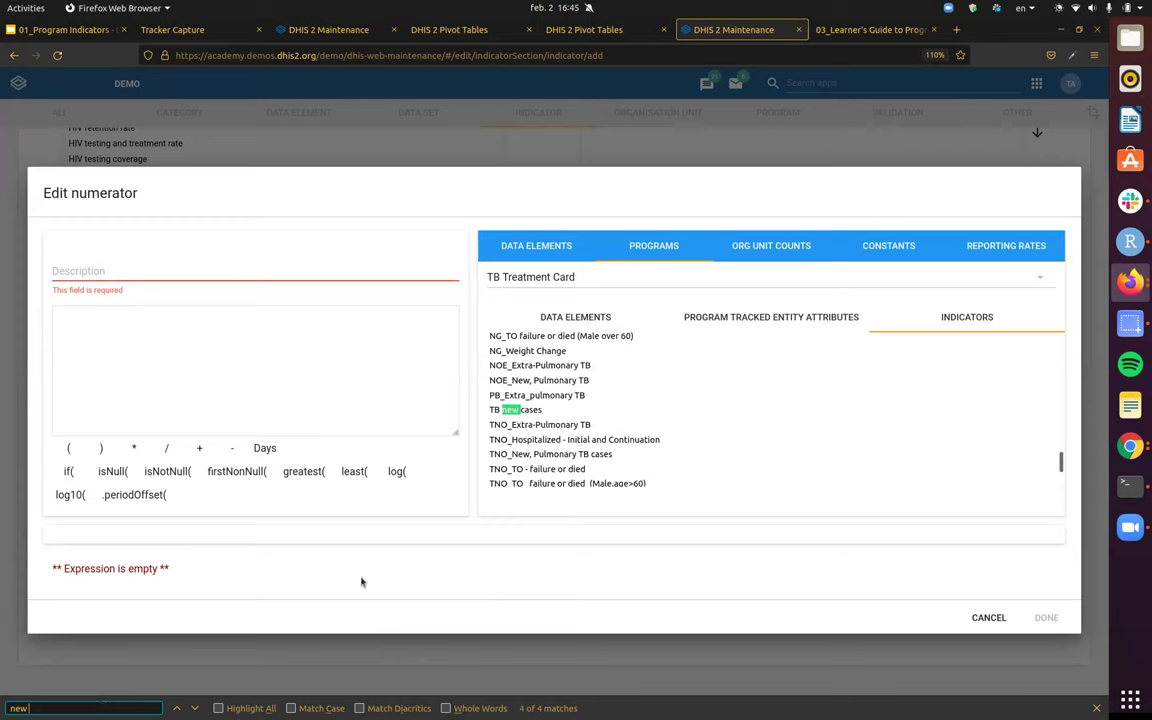
key("Return")
key("Return")
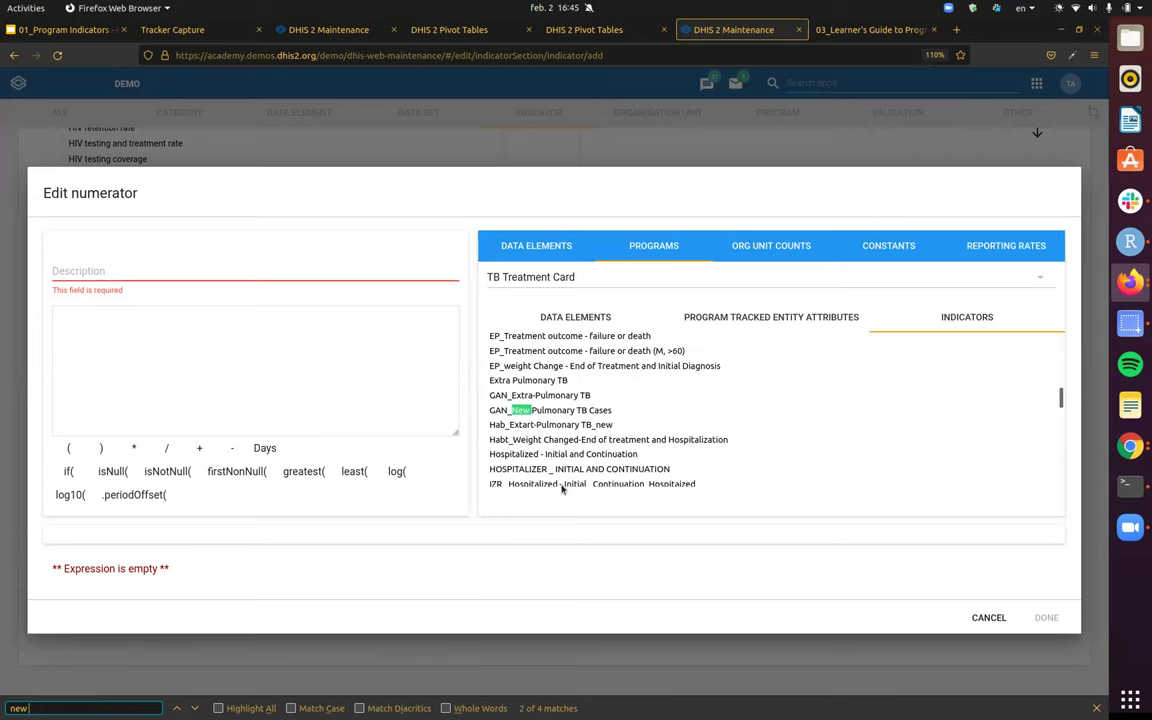
- Add GAN_New Pulmonary TB Cases to the numerator expression and describe the numerator as "new pulmonary"
left_click(550, 410)
left_click(198, 264)
type("new pulmonary")
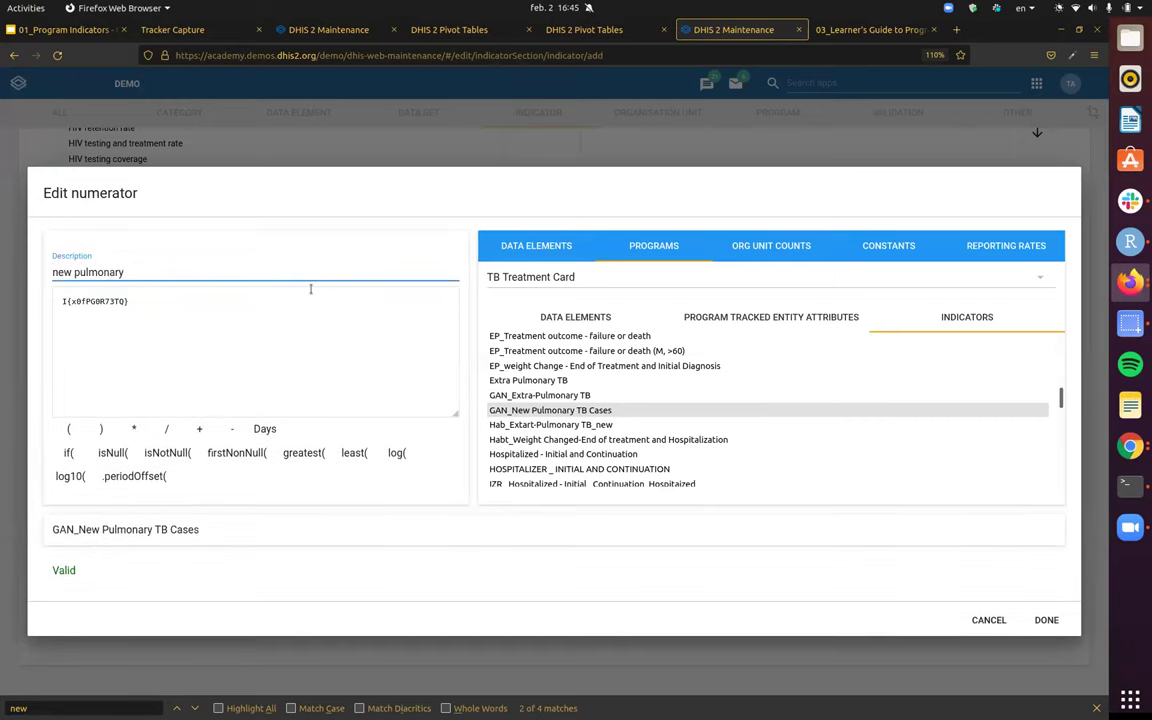
- Apply the edited numerator and cancel the new indicator, returning to the list of indicators
left_click(1046, 620)
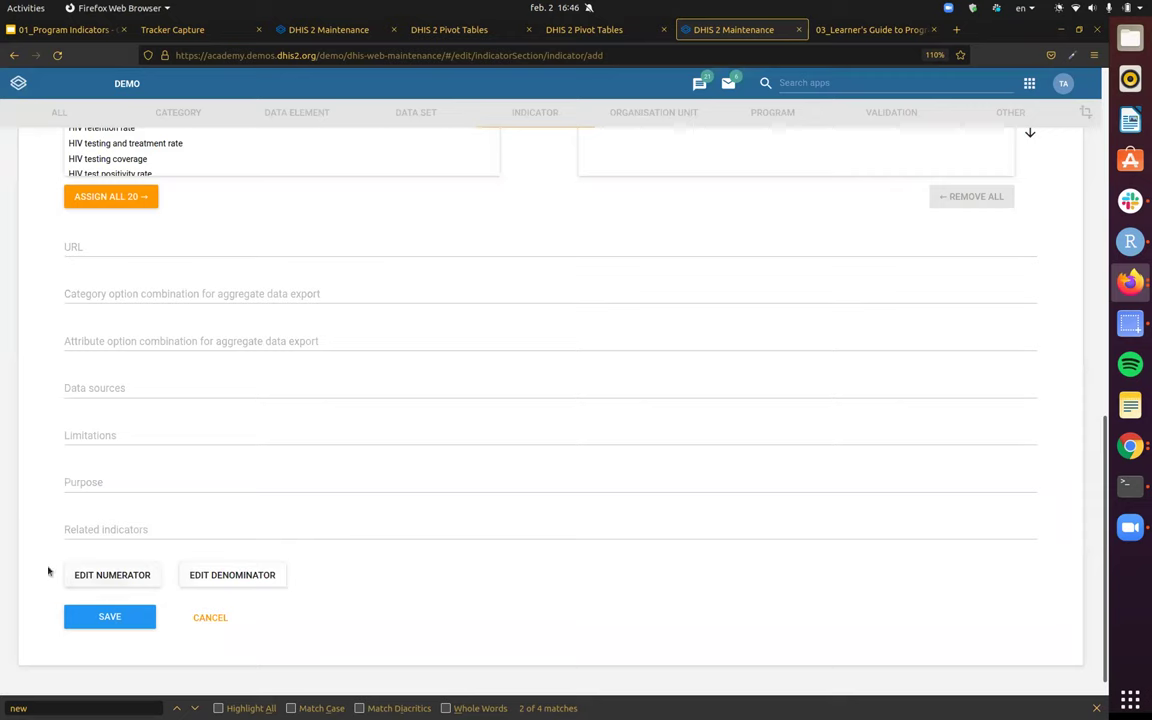
scroll(463, 483, "up", 8)
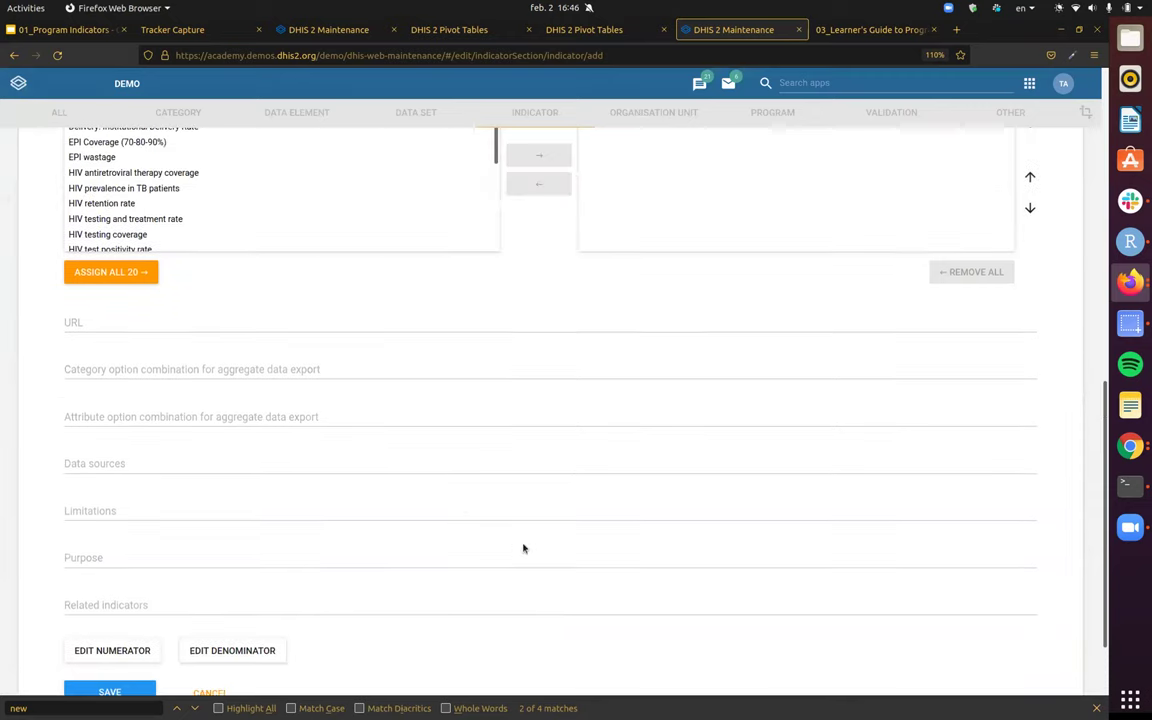
scroll(177, 600, "up", 4)
left_click(150, 548)
left_click(149, 630)
scroll(522, 324, "up", 2)
scroll(486, 365, "down", 9)
scroll(253, 572, "down", 5)
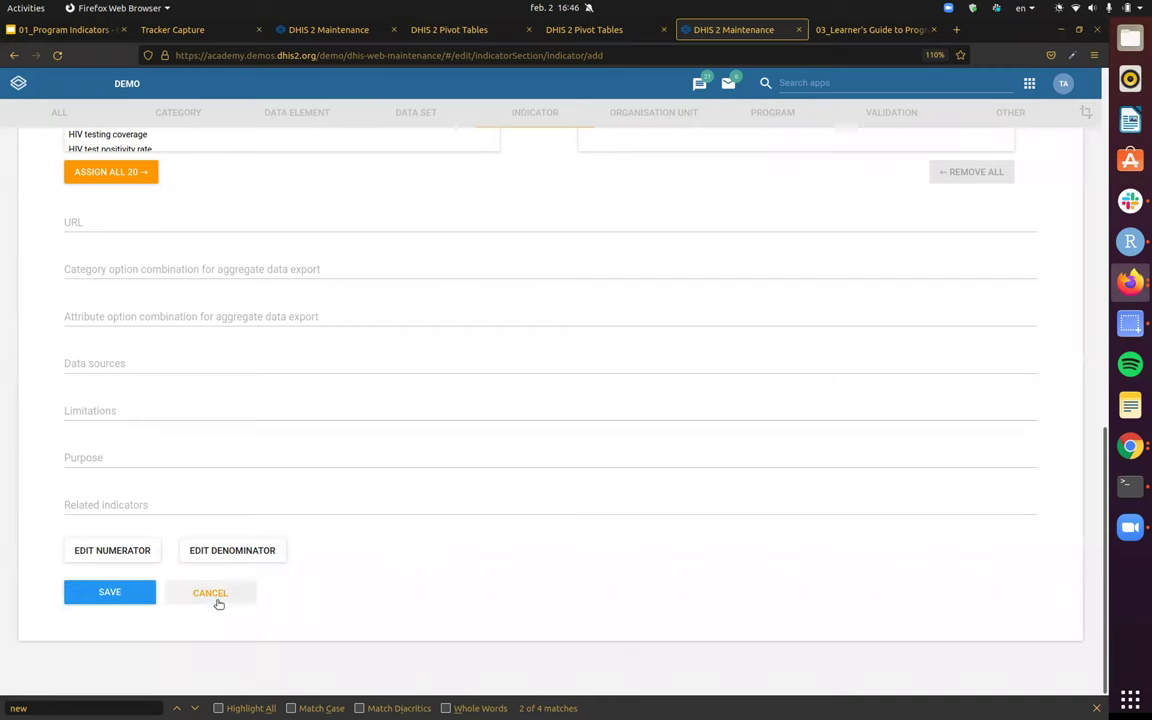
left_click(676, 402)
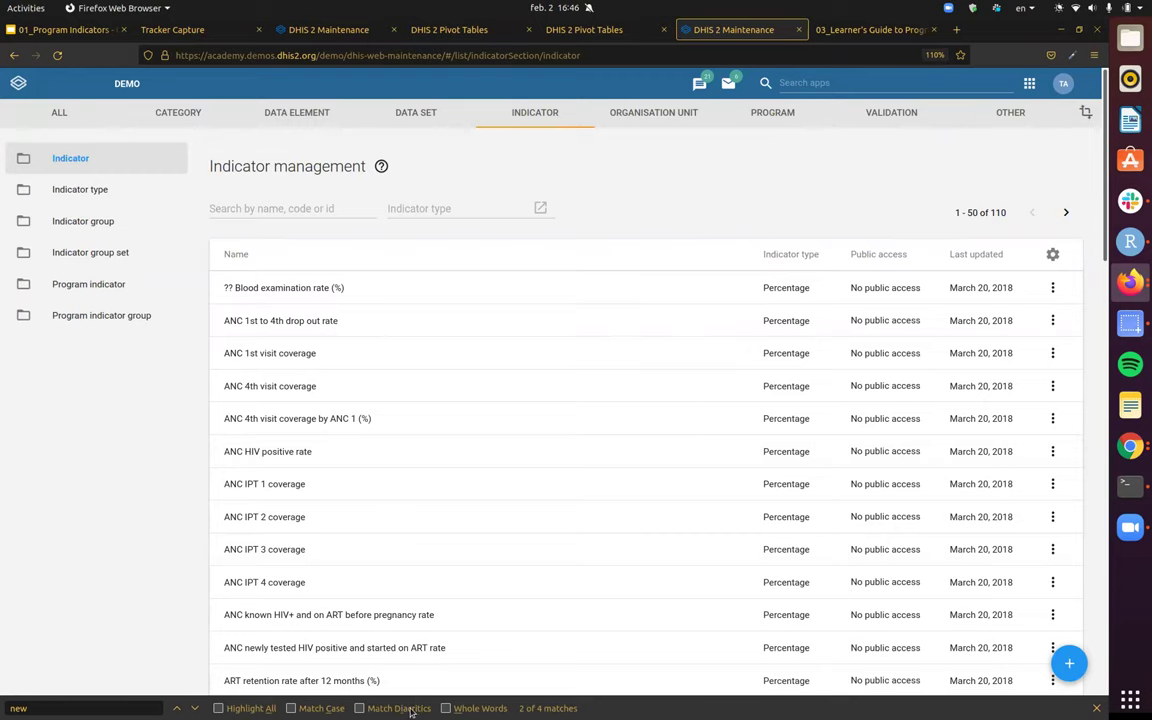
- Close the browser tab holding the 03_Learner's Guide document and return to the indicator list
left_click(621, 37)
left_click(707, 33)
left_click(67, 31)
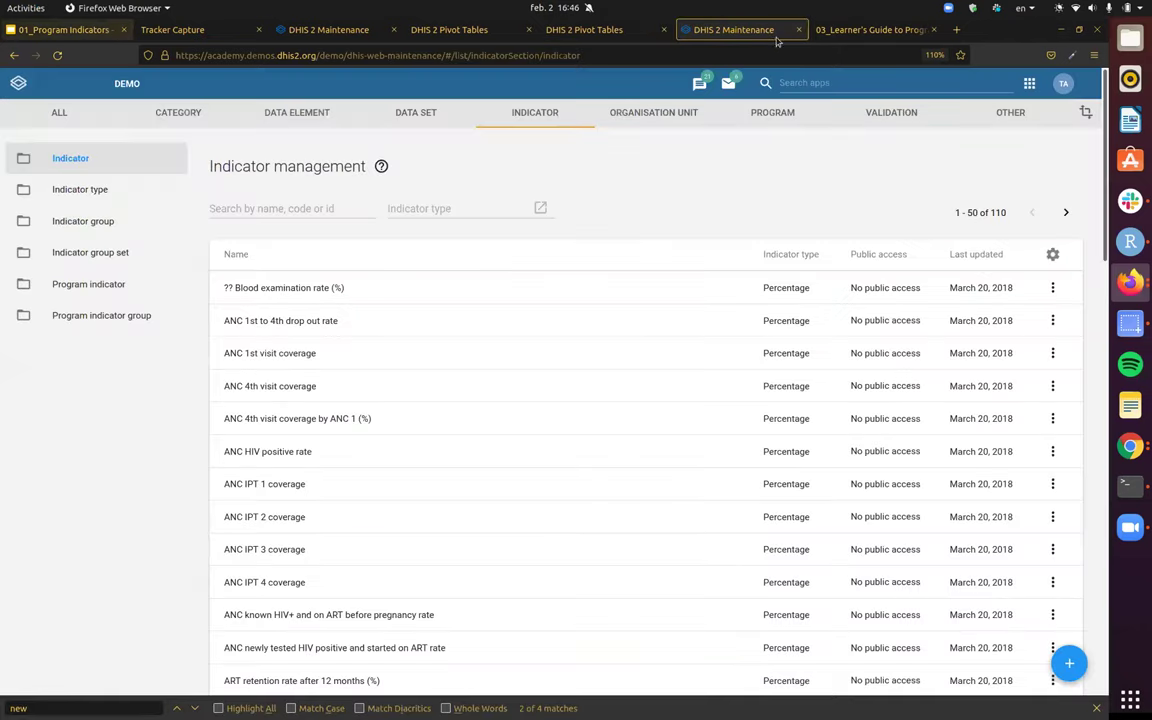
left_click(745, 30)
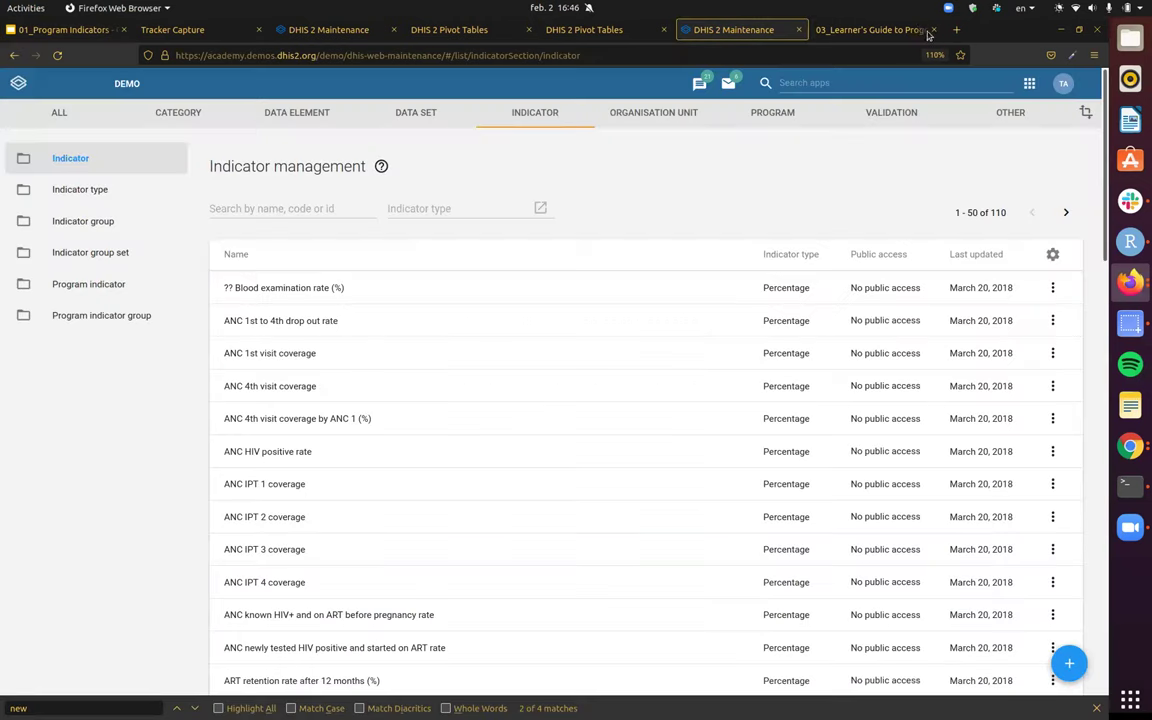
left_click(845, 31)
key("ctrl+w")
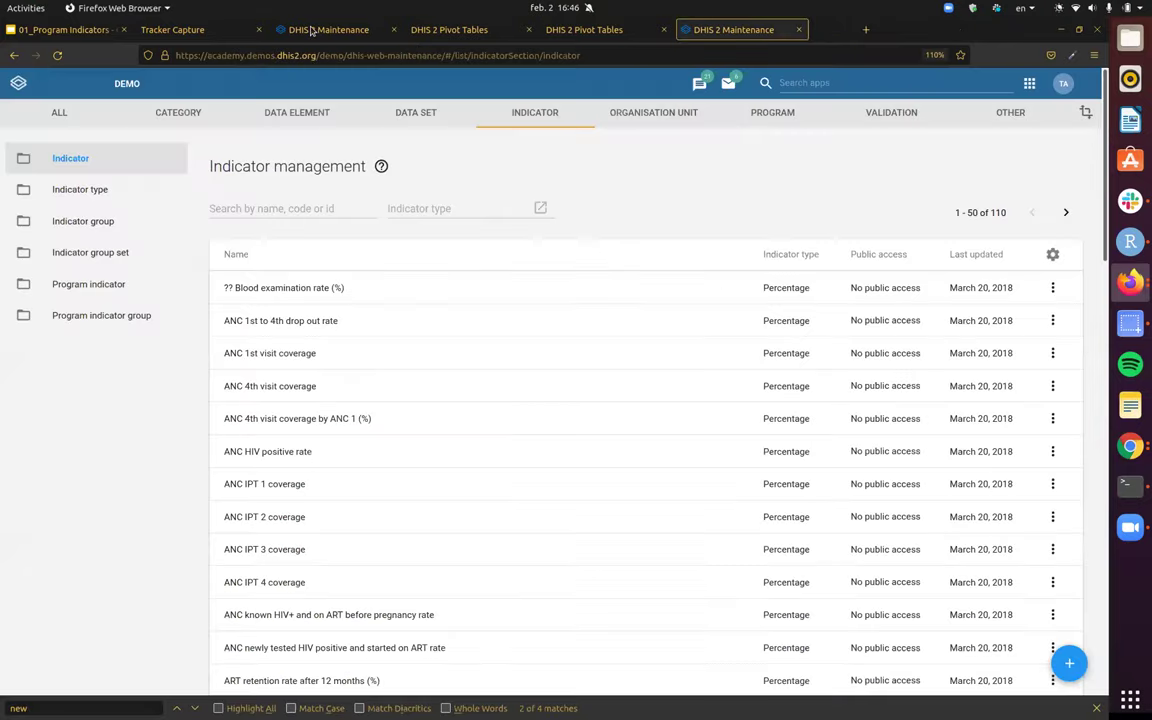
left_click(543, 30)
left_click(328, 30)
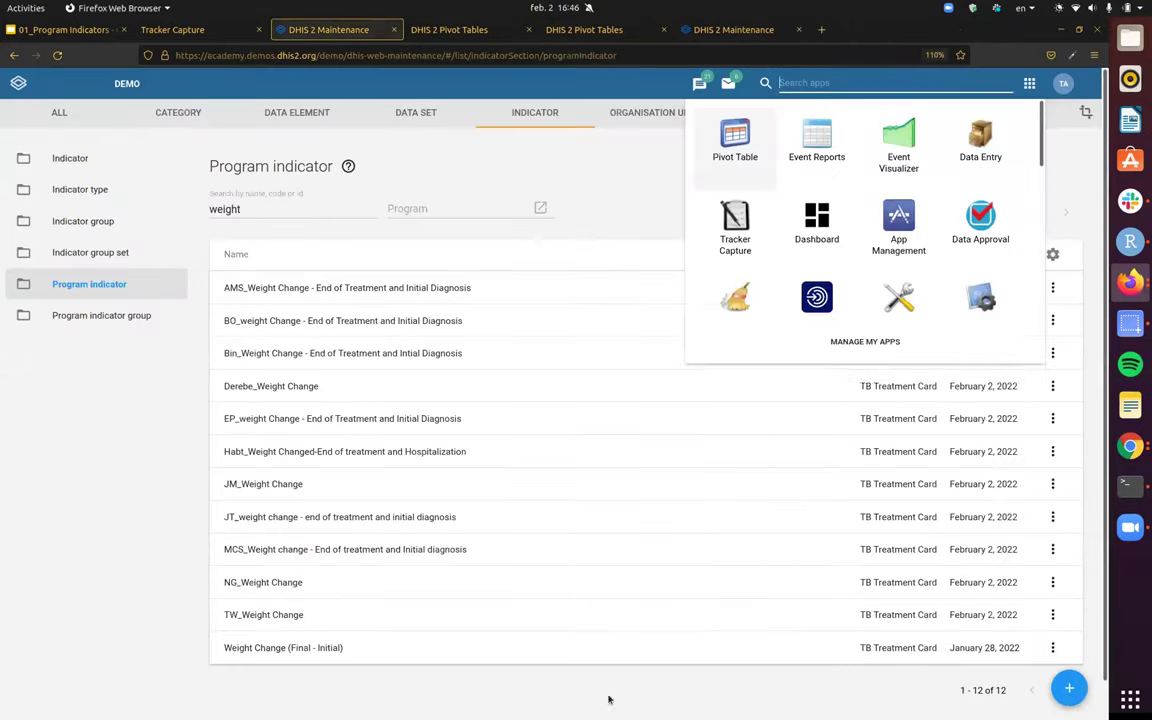
key("ctrl+Tab")
key("ctrl+Tab")
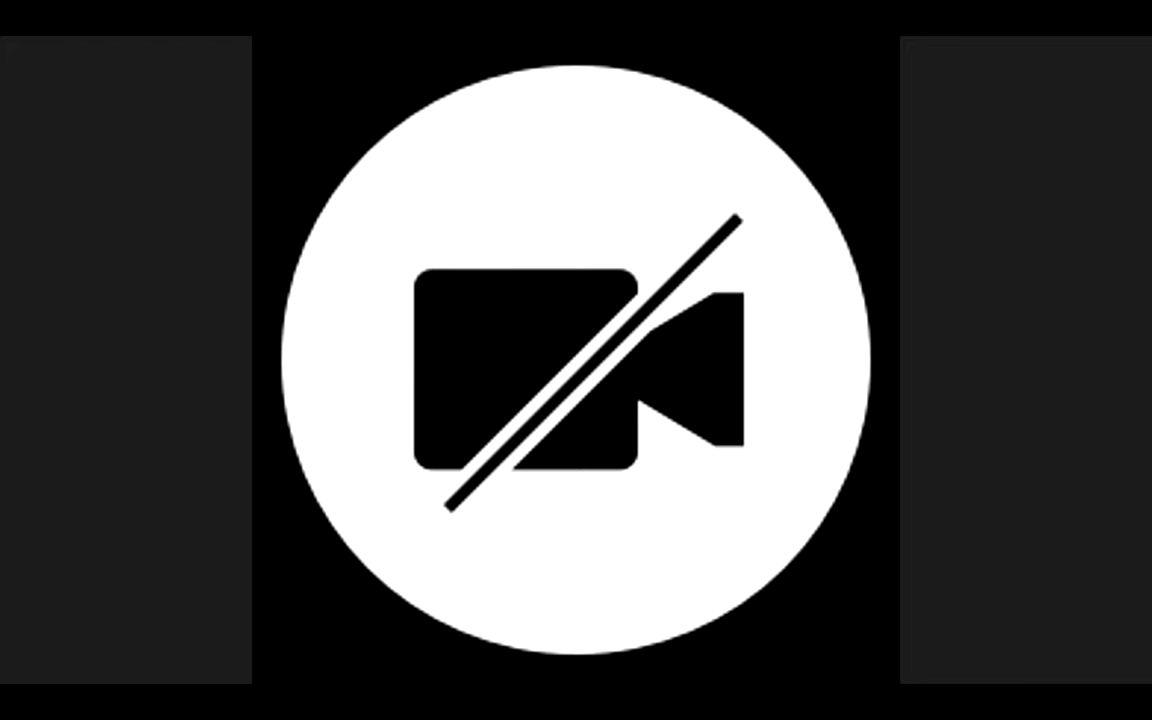